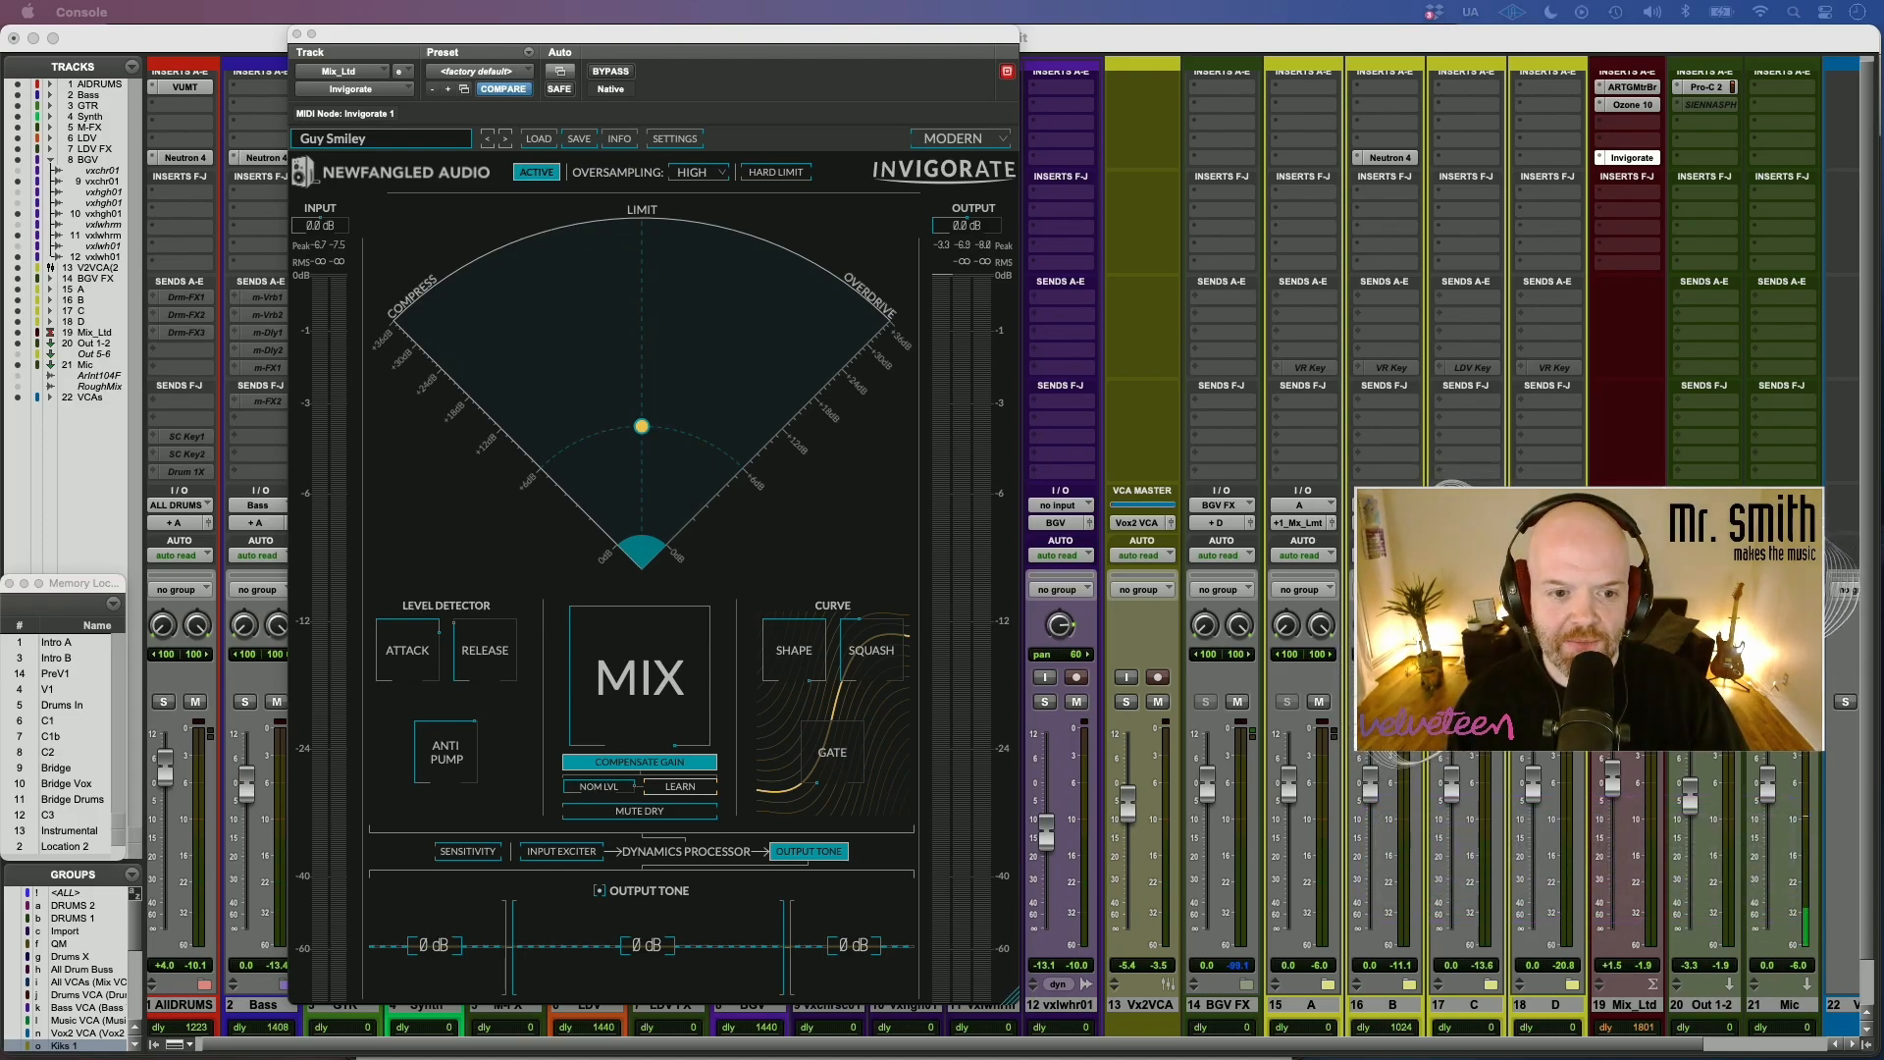
- Preview the Newfangled interface theme in the Invigorate plug-in and set the theme to Twin Turbo
left_click(957, 138)
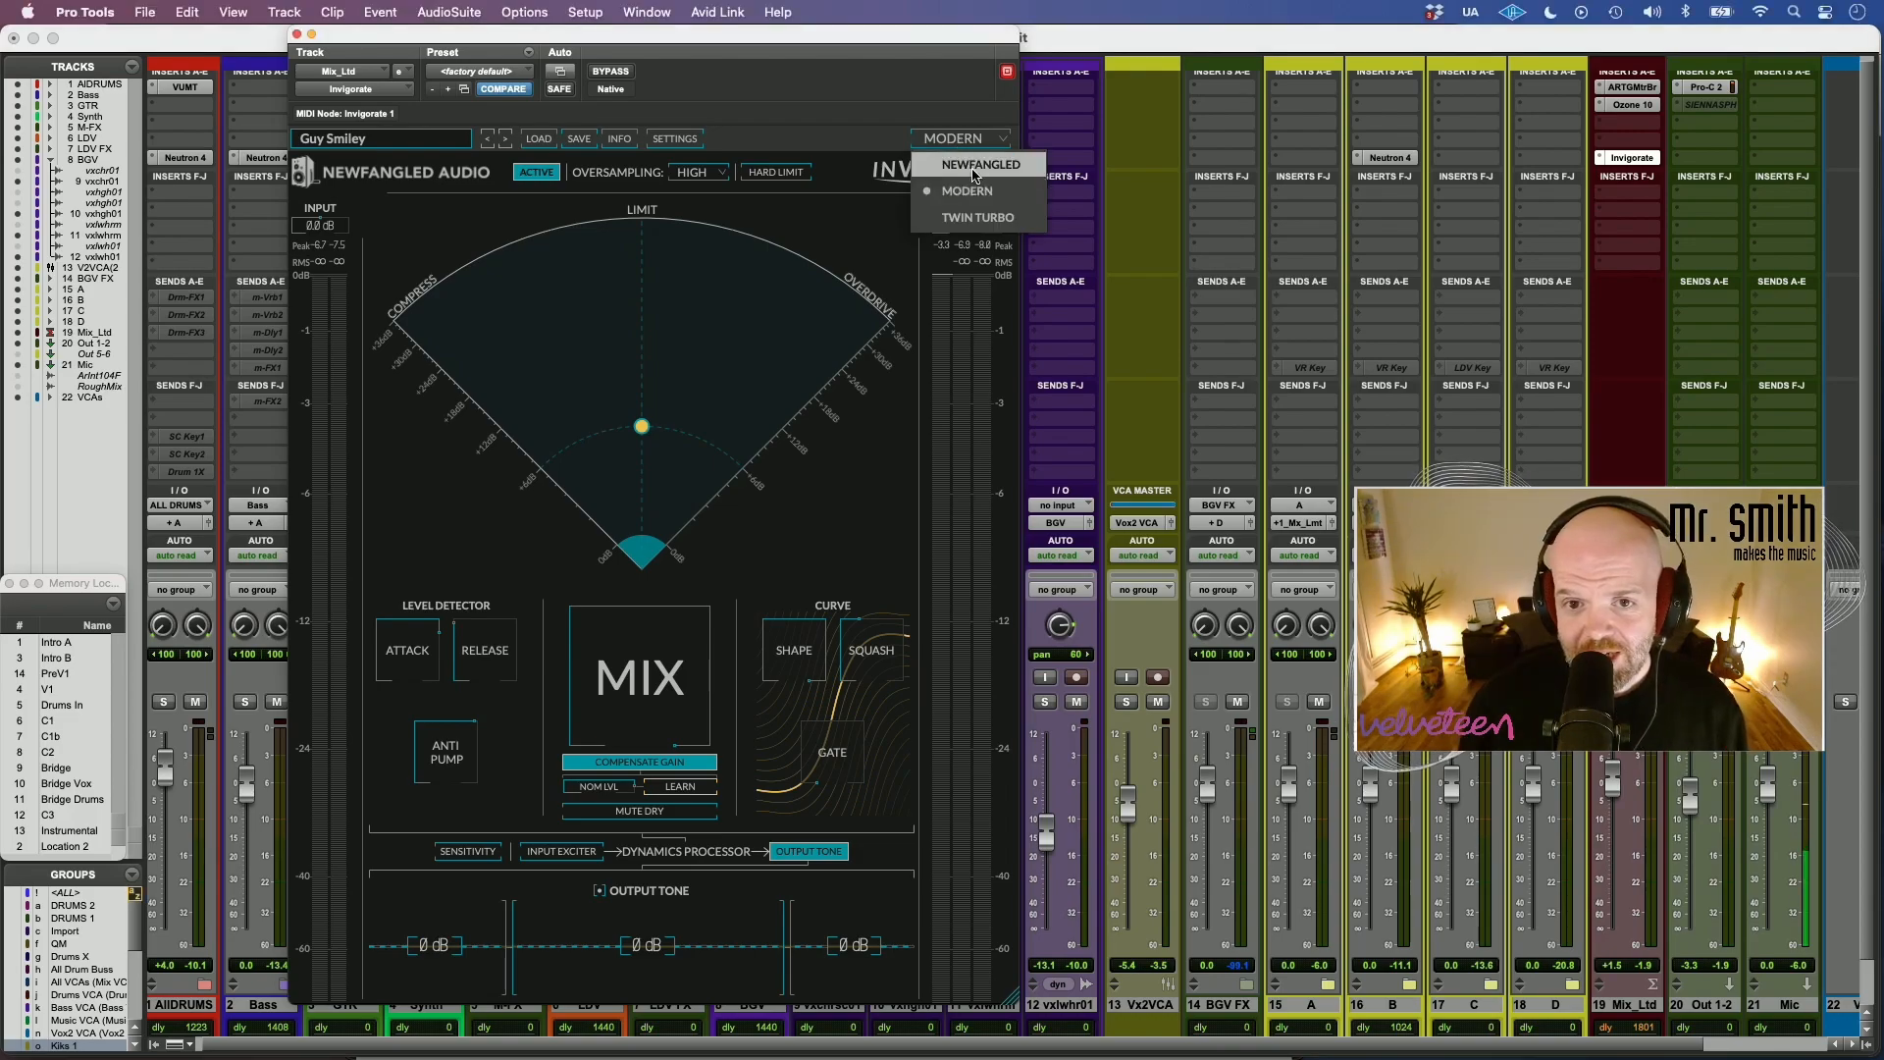
left_click(978, 171)
left_click(967, 139)
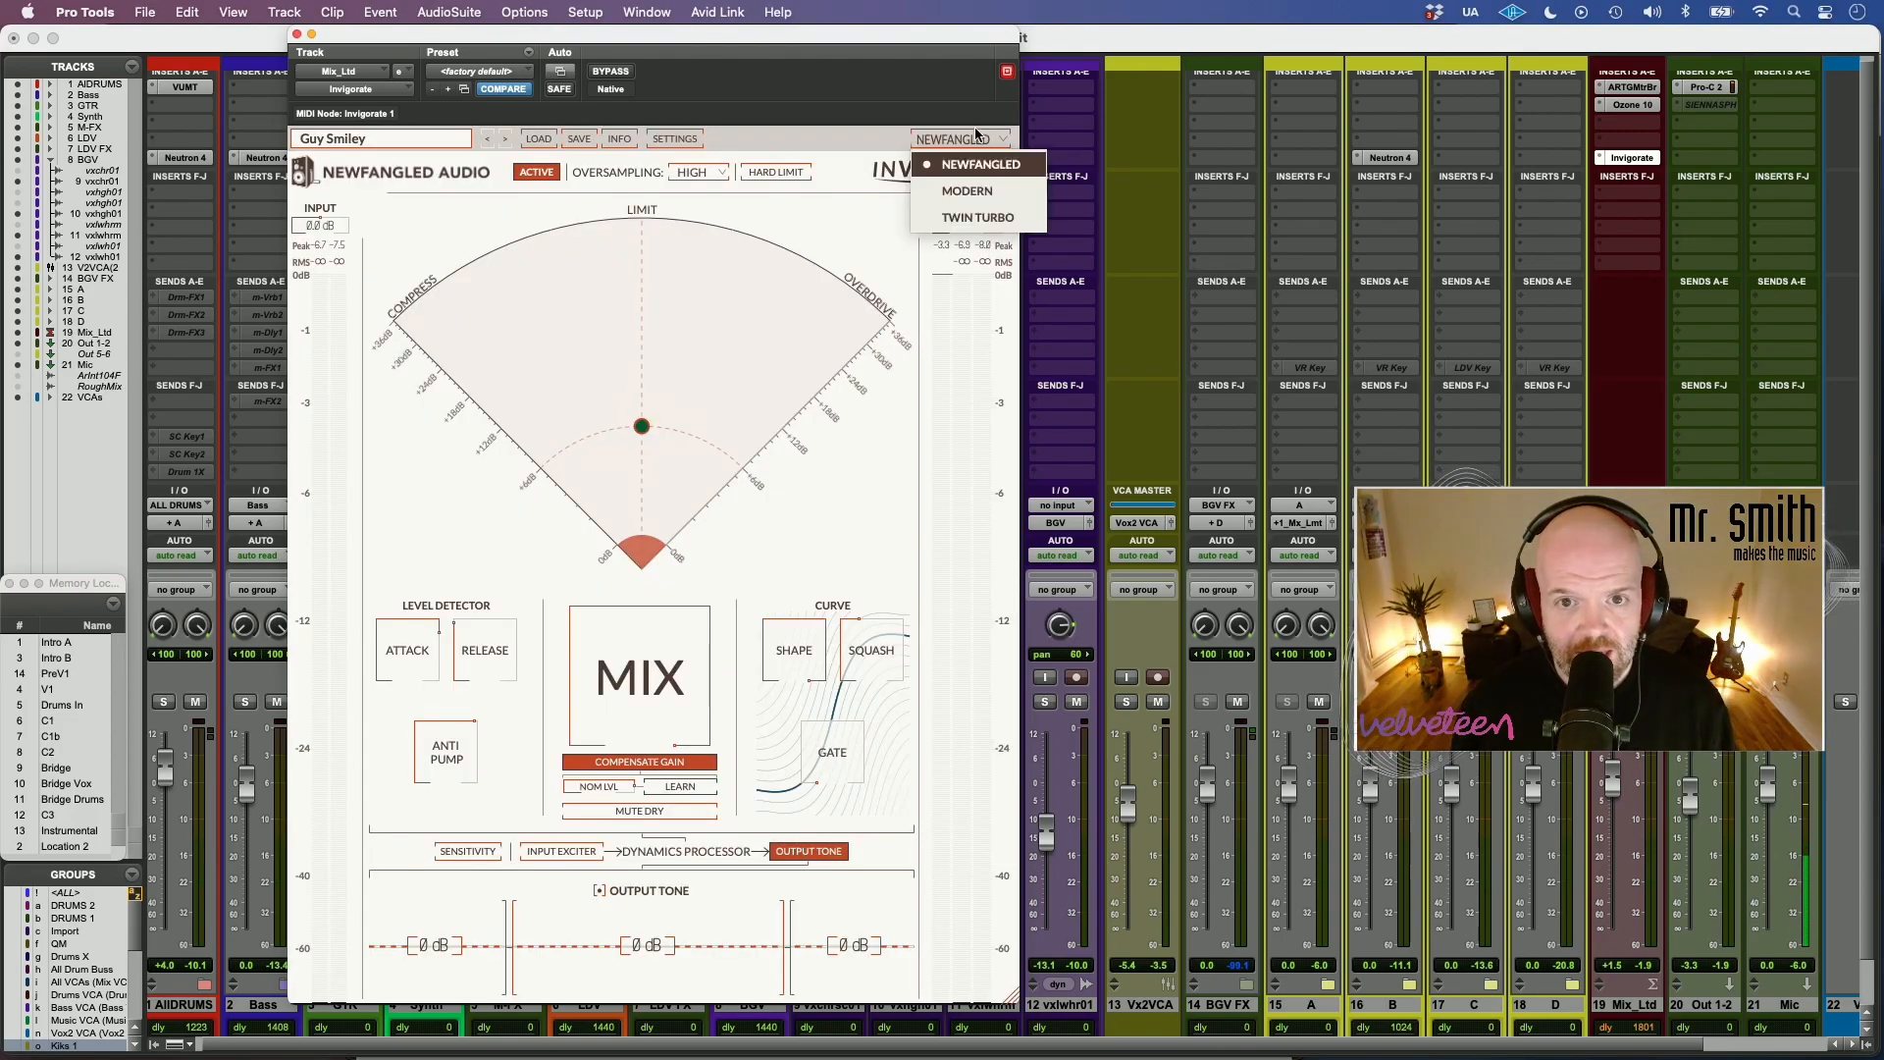
left_click(966, 211)
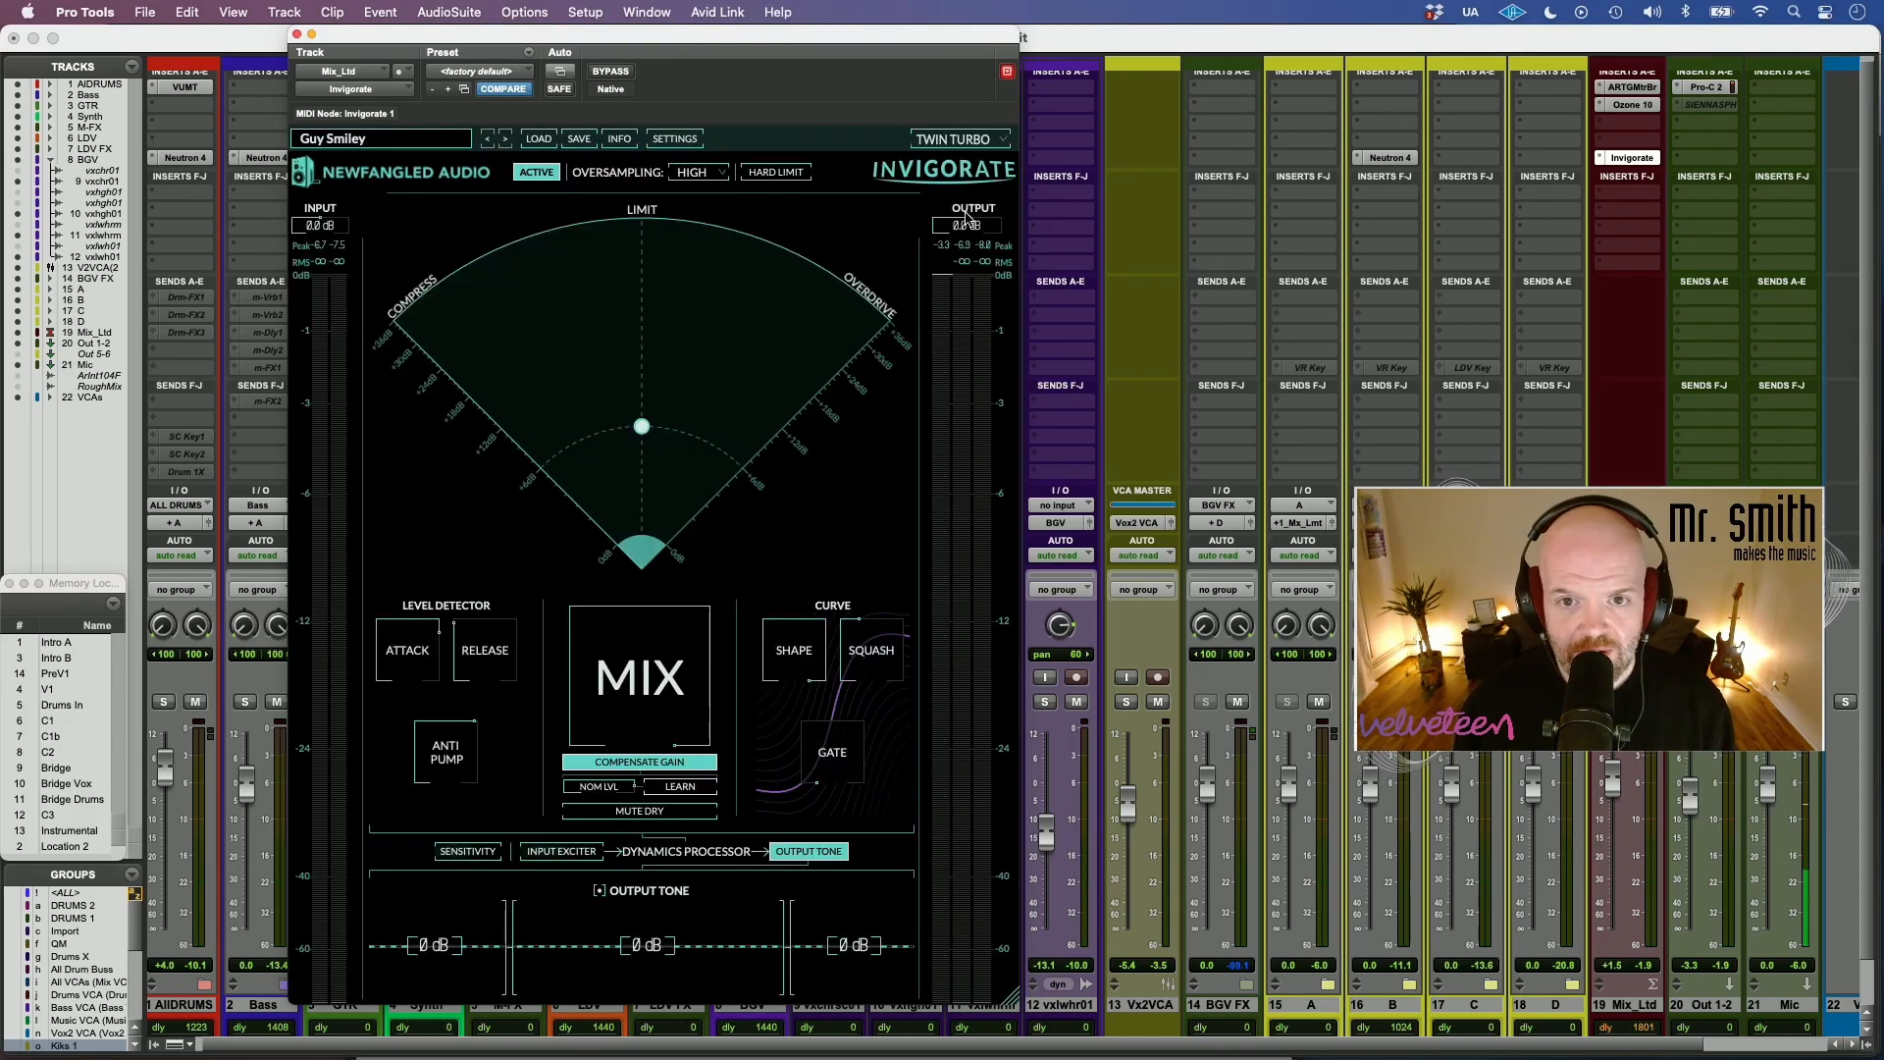
left_click(970, 140)
left_click(957, 219)
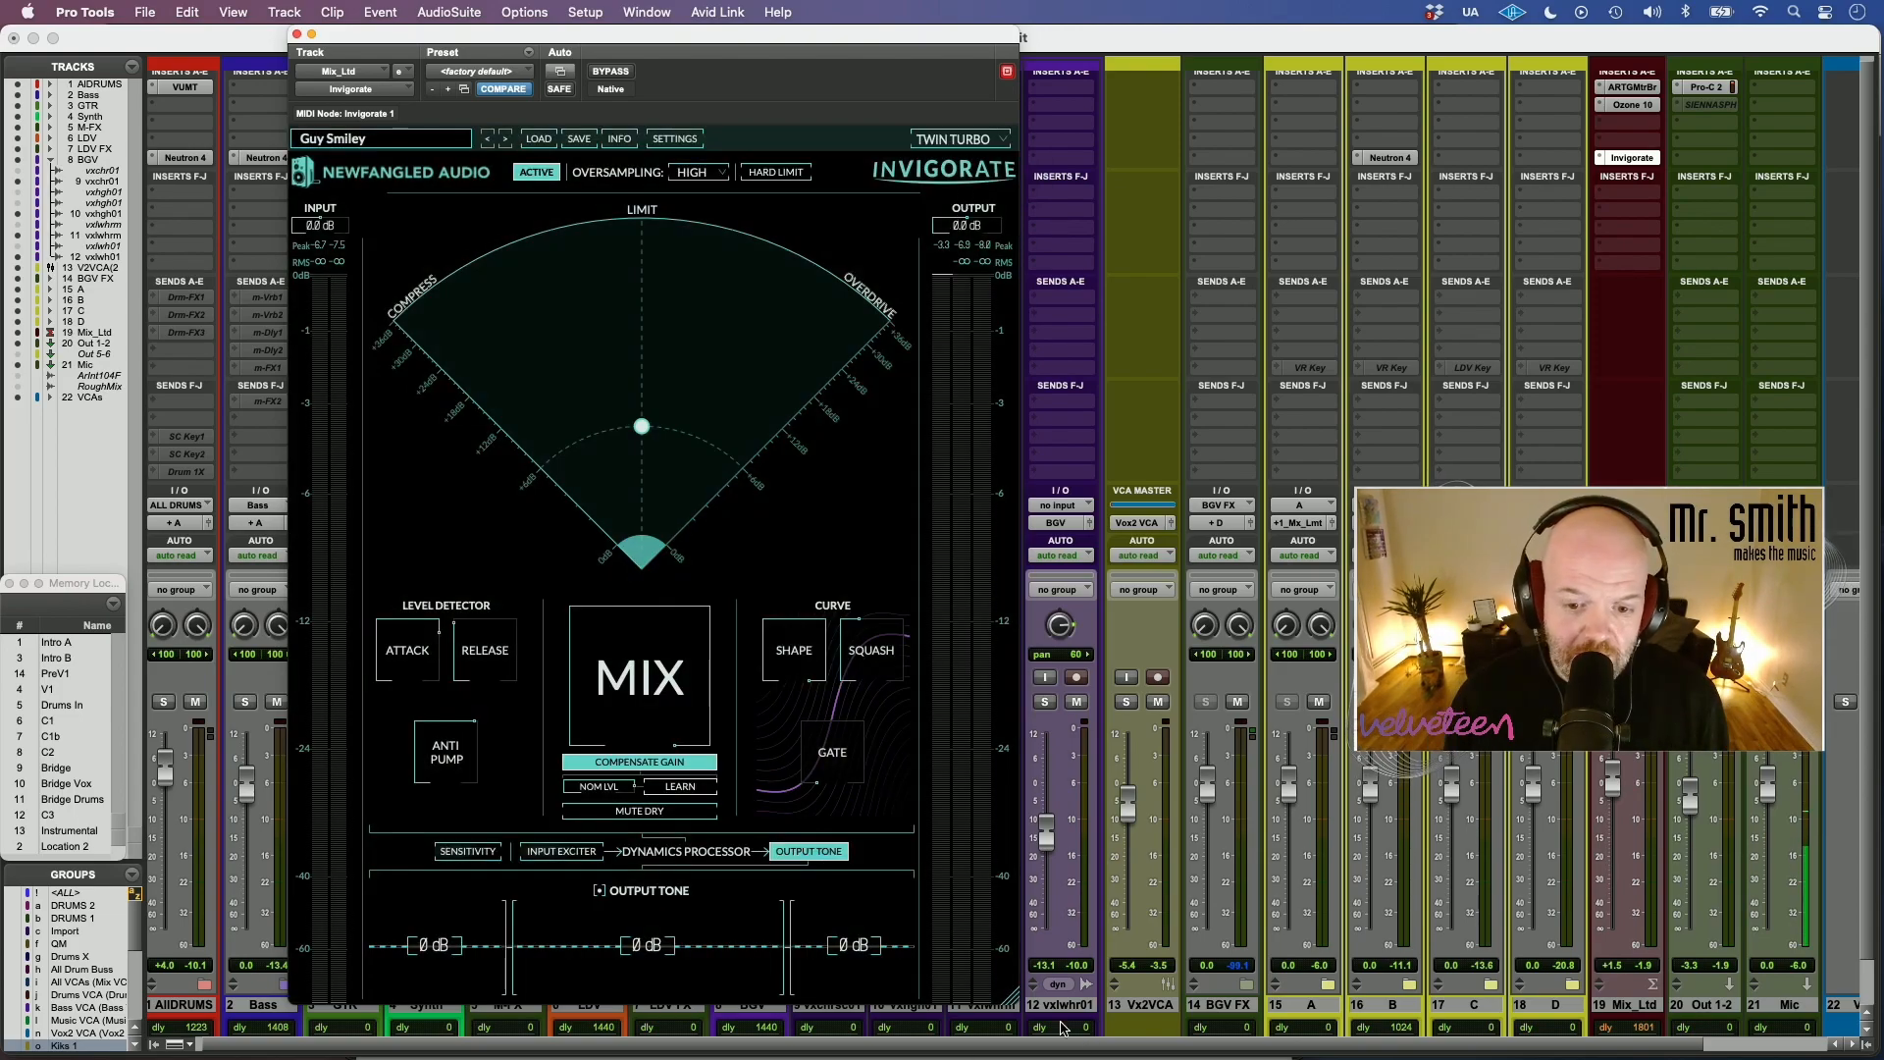
- Shrink the Invigorate window and restore its full size, and try out the Mix control
left_click_drag(1013, 996, 868, 819)
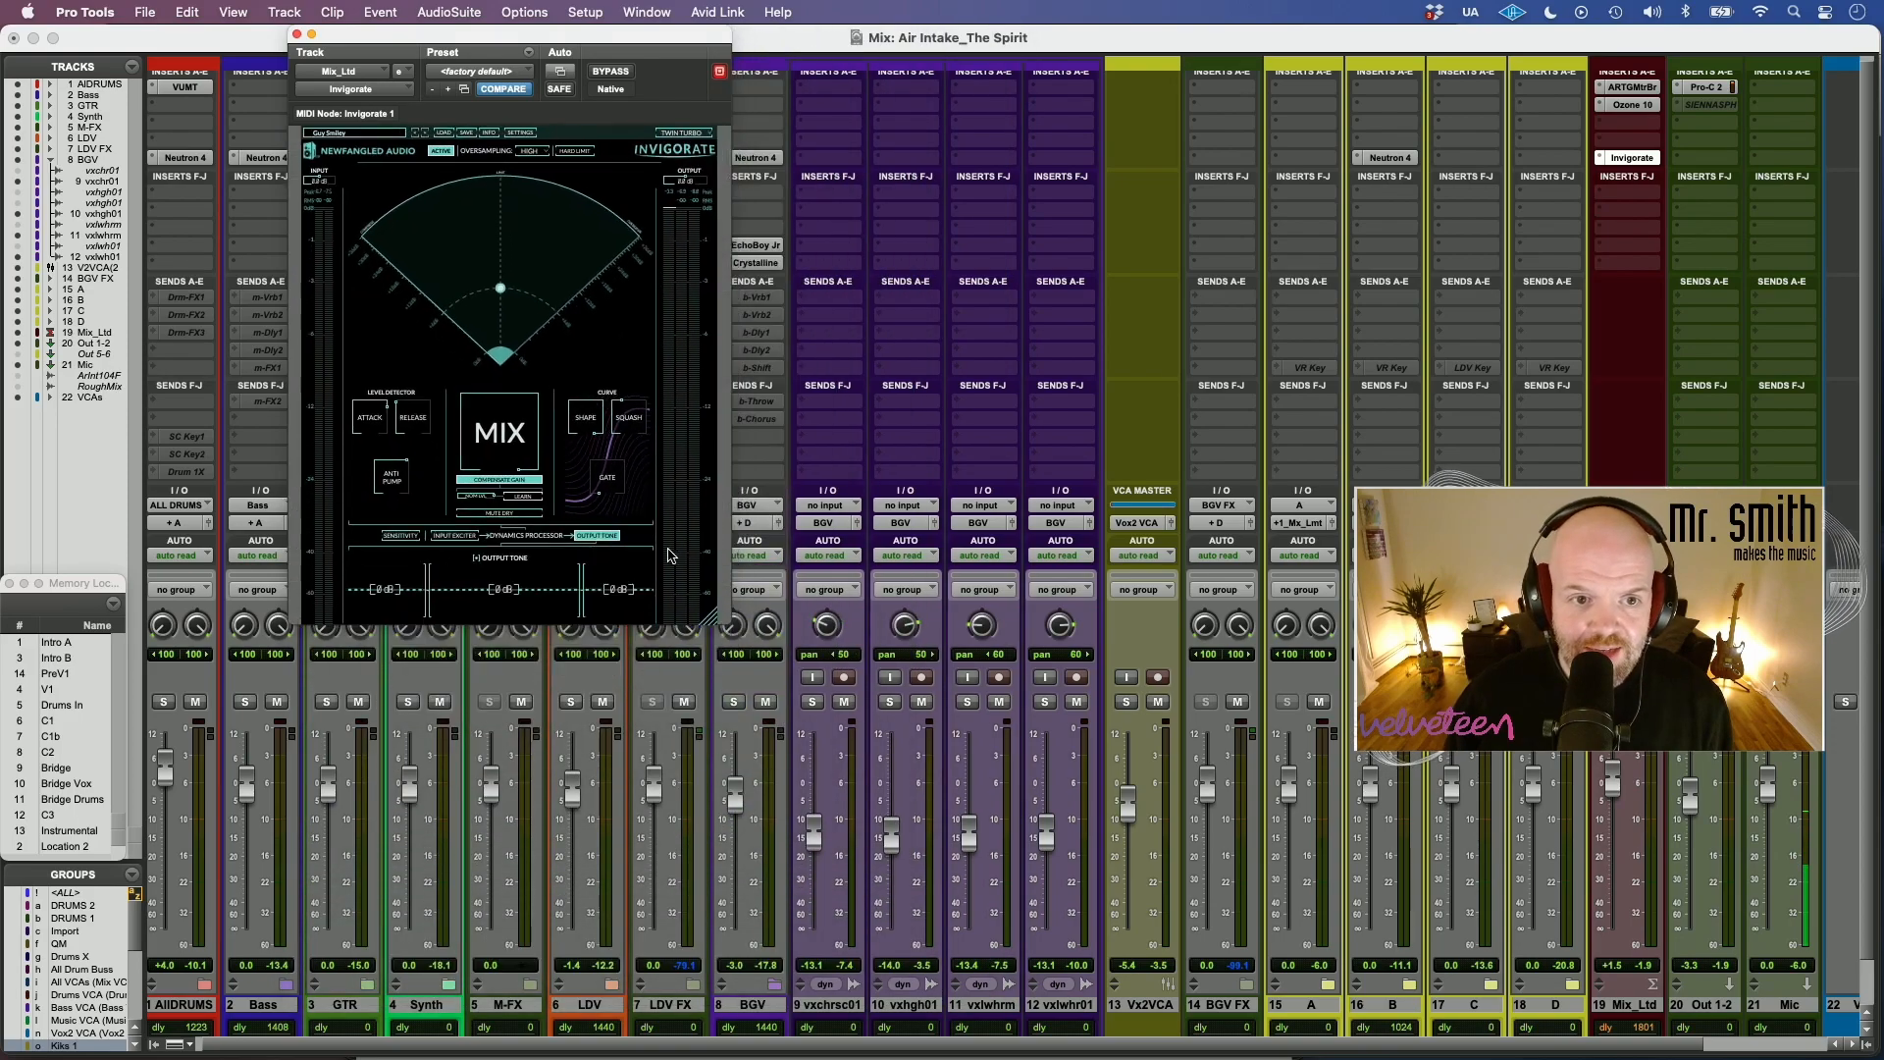
left_click_drag(950, 974, 1014, 1000)
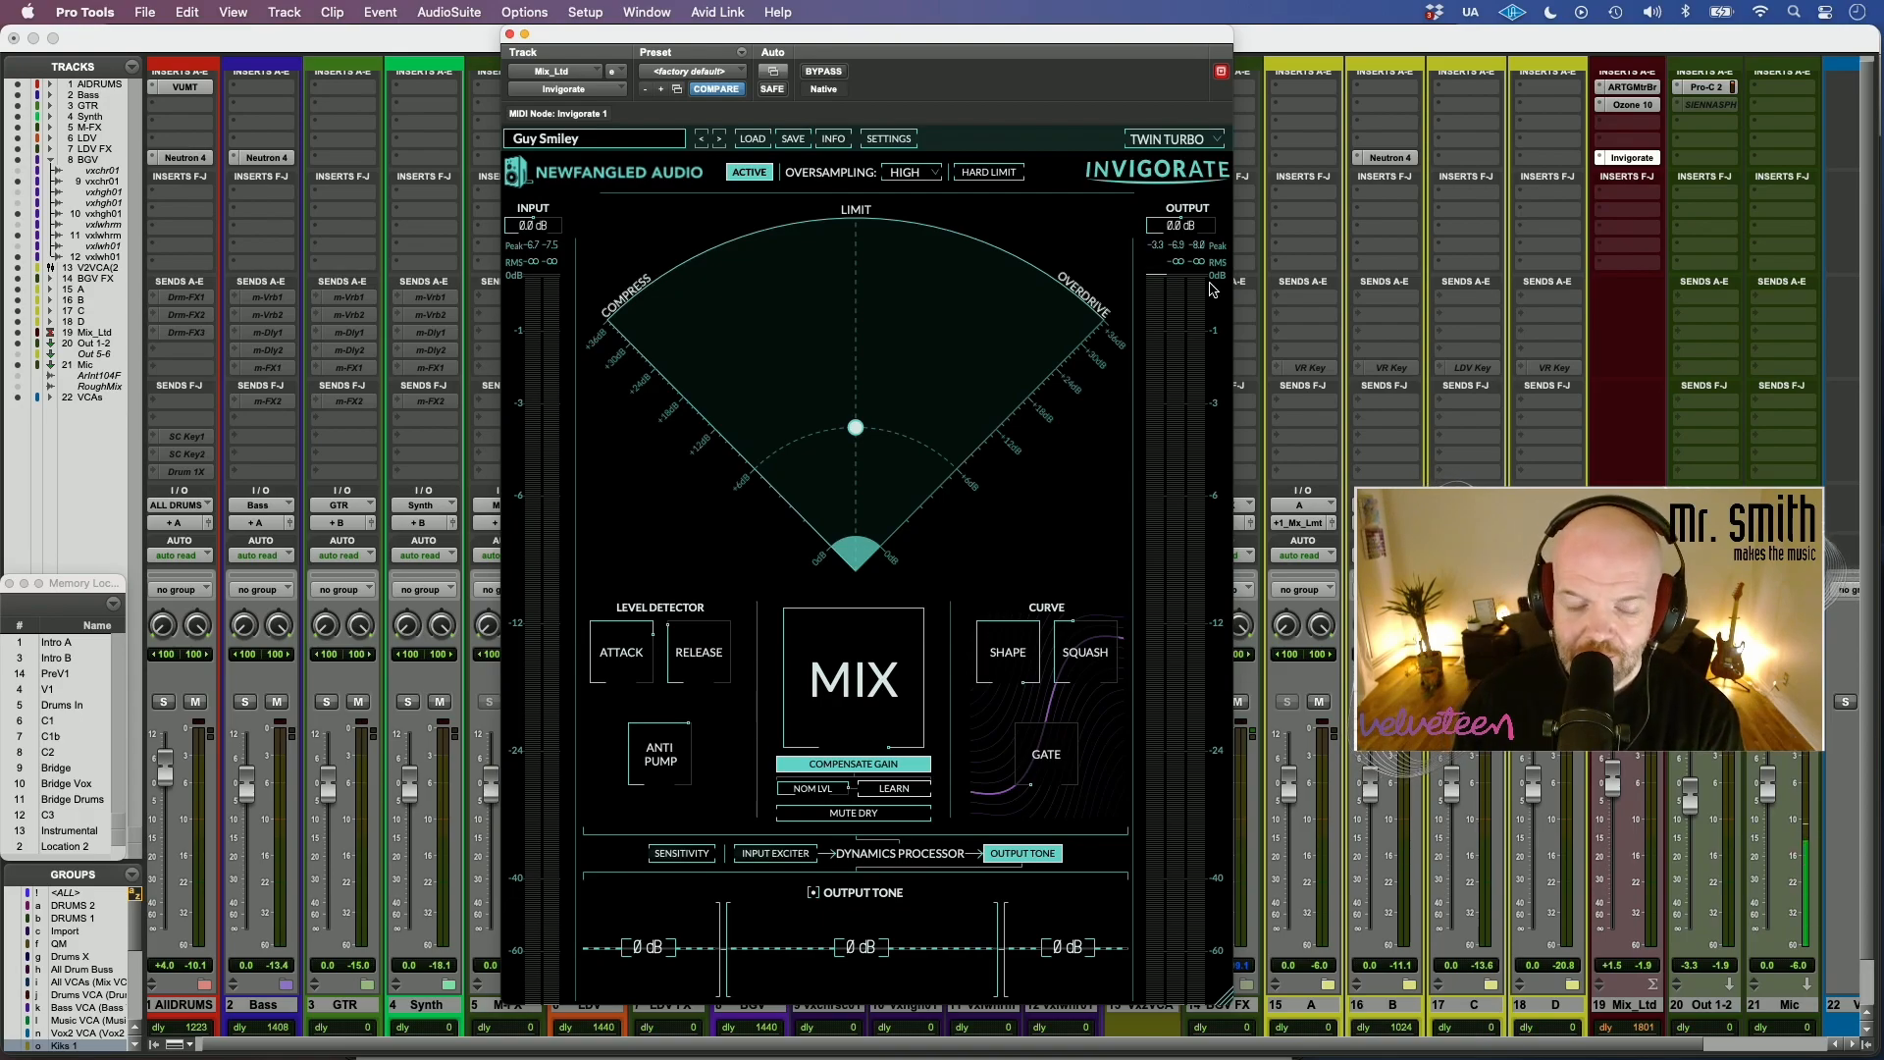
mouse_move(880, 646)
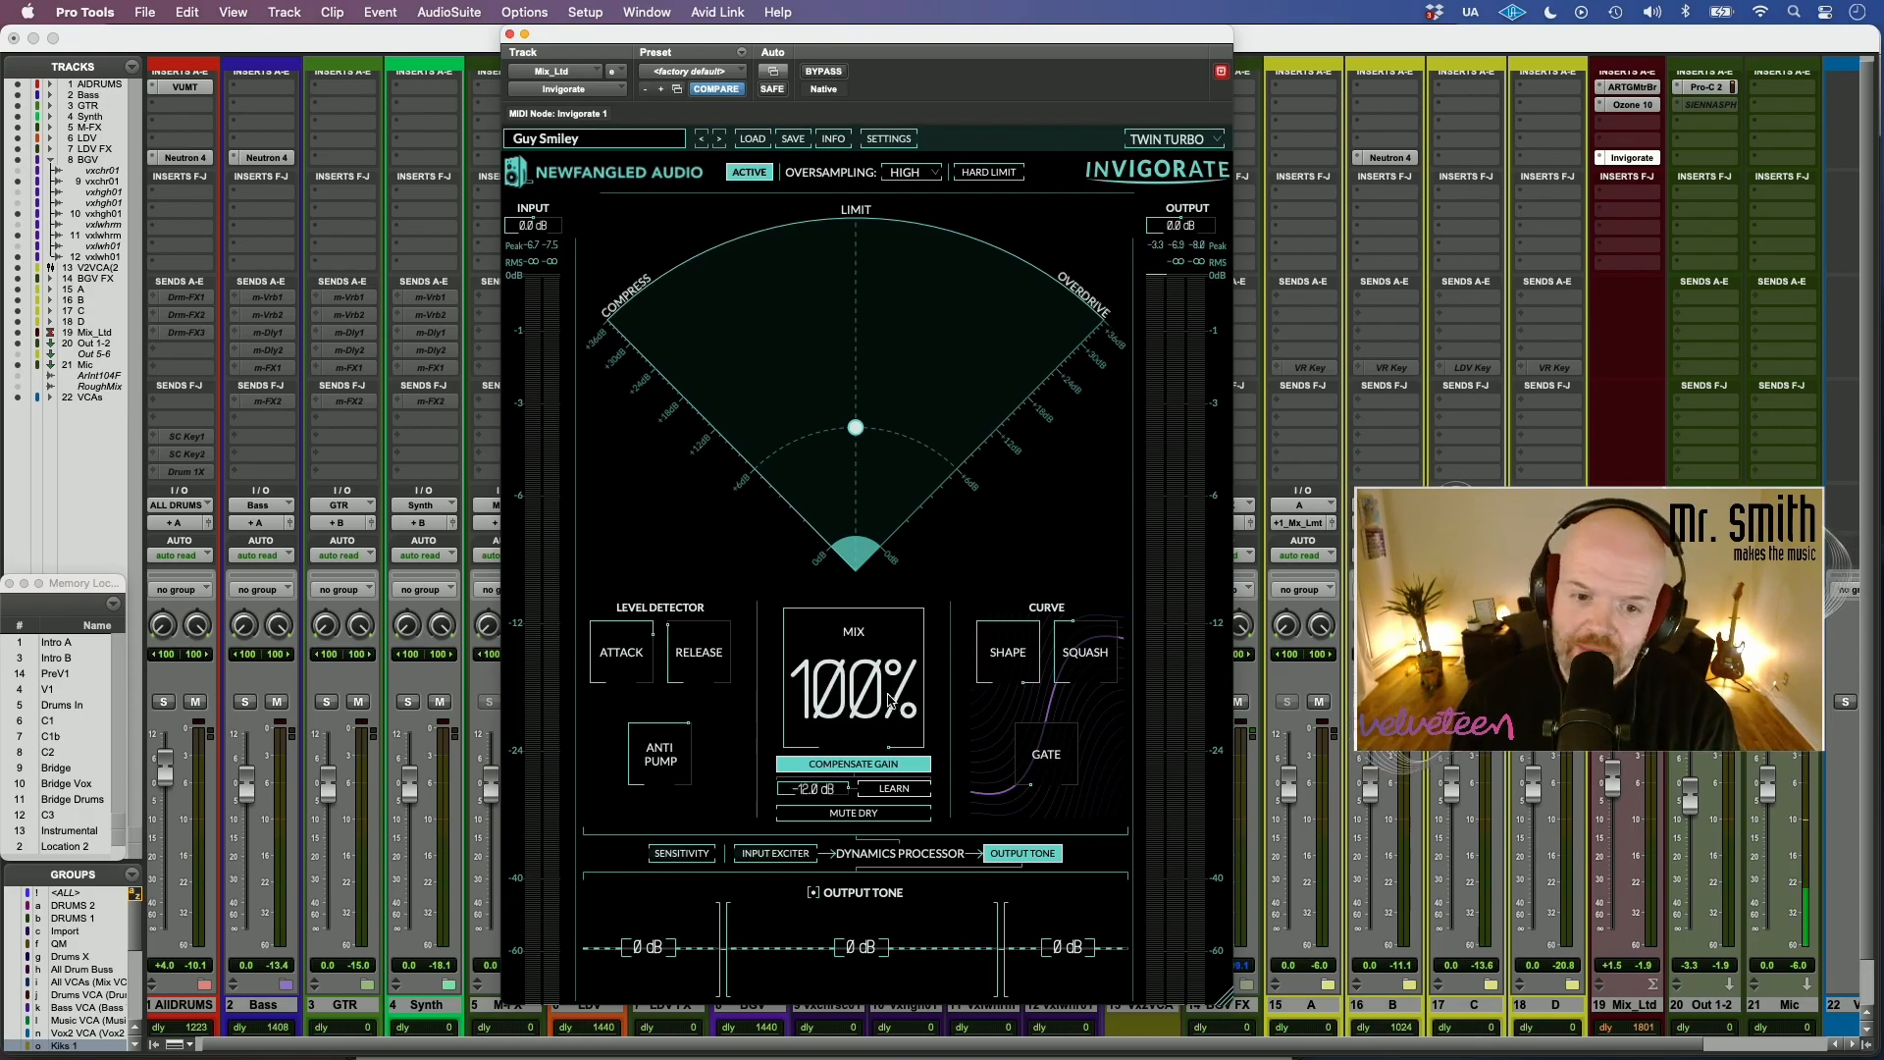
mouse_move(883, 674)
left_mouse_down()
mouse_move(871, 746)
mouse_move(864, 647)
left_mouse_up()
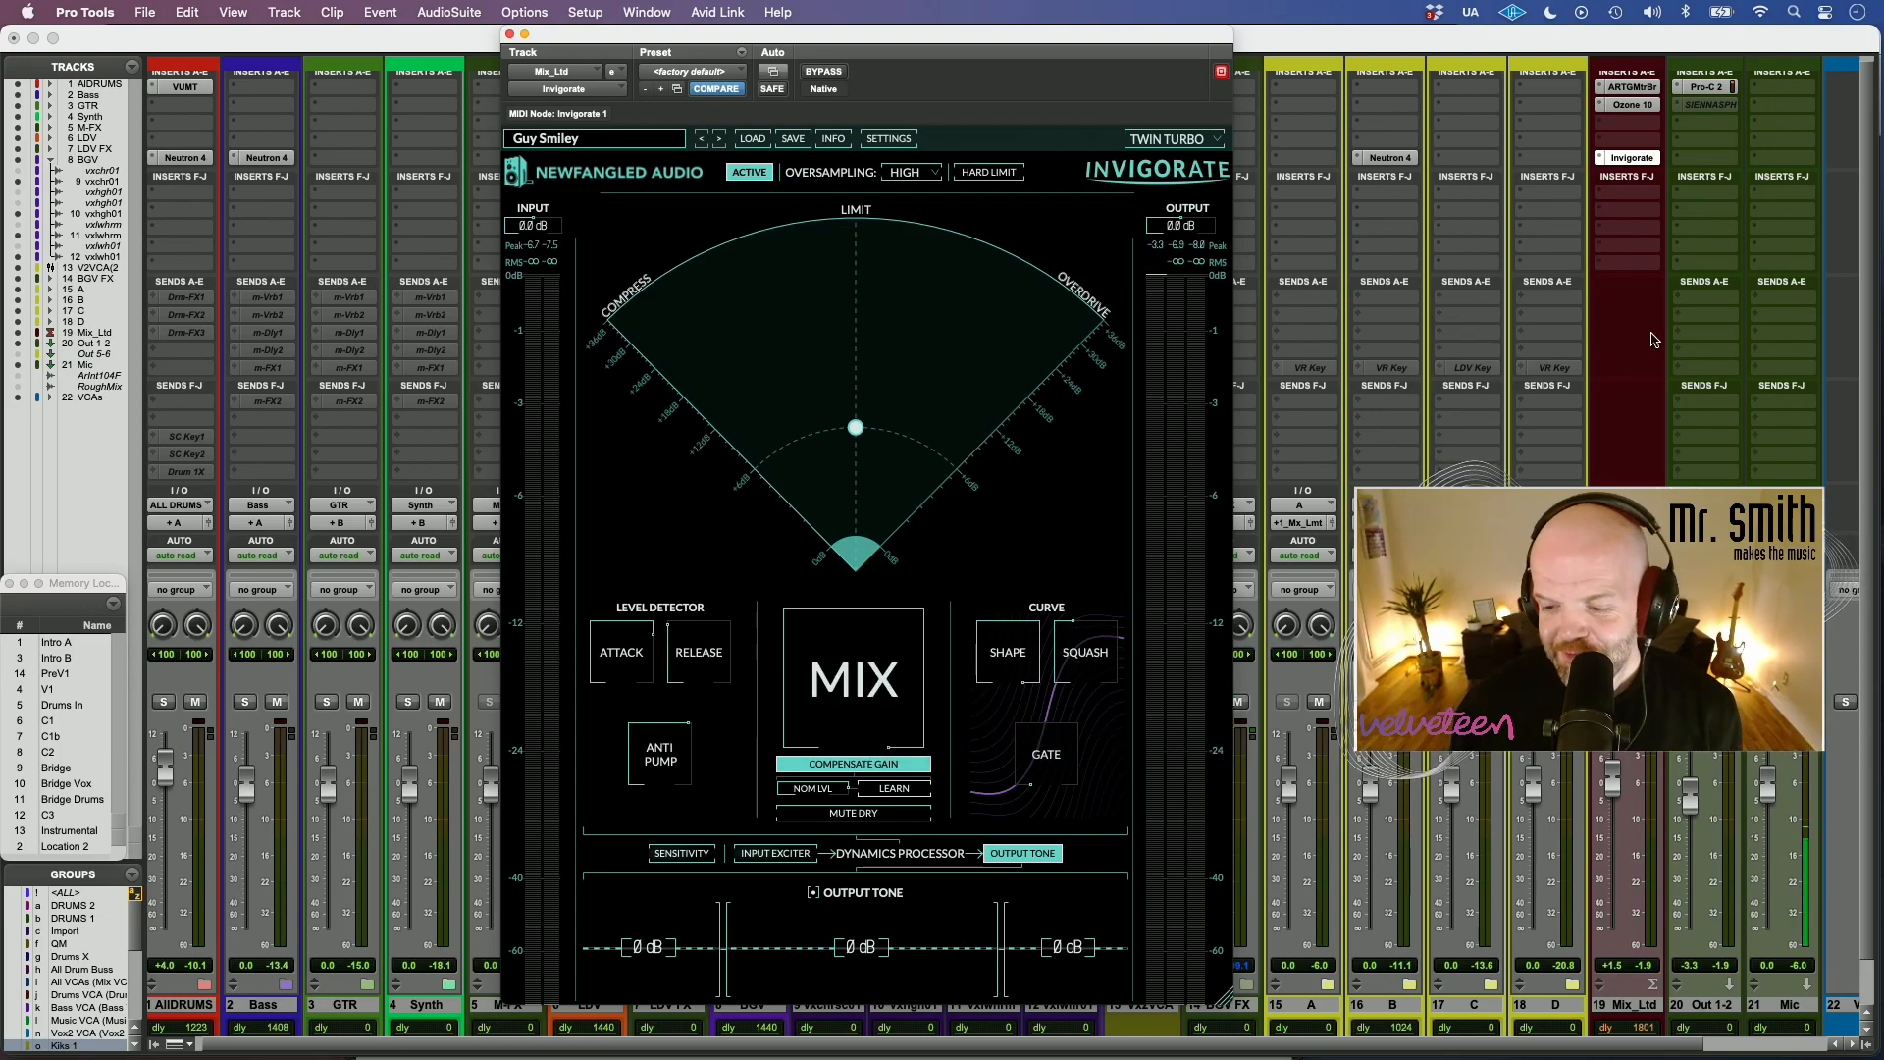
- Deactivate and reactivate the Invigorate insert on the Mix_Ltd track, and deactivate the Ozone 10 insert
left_click(1647, 160, "ctrl+super")
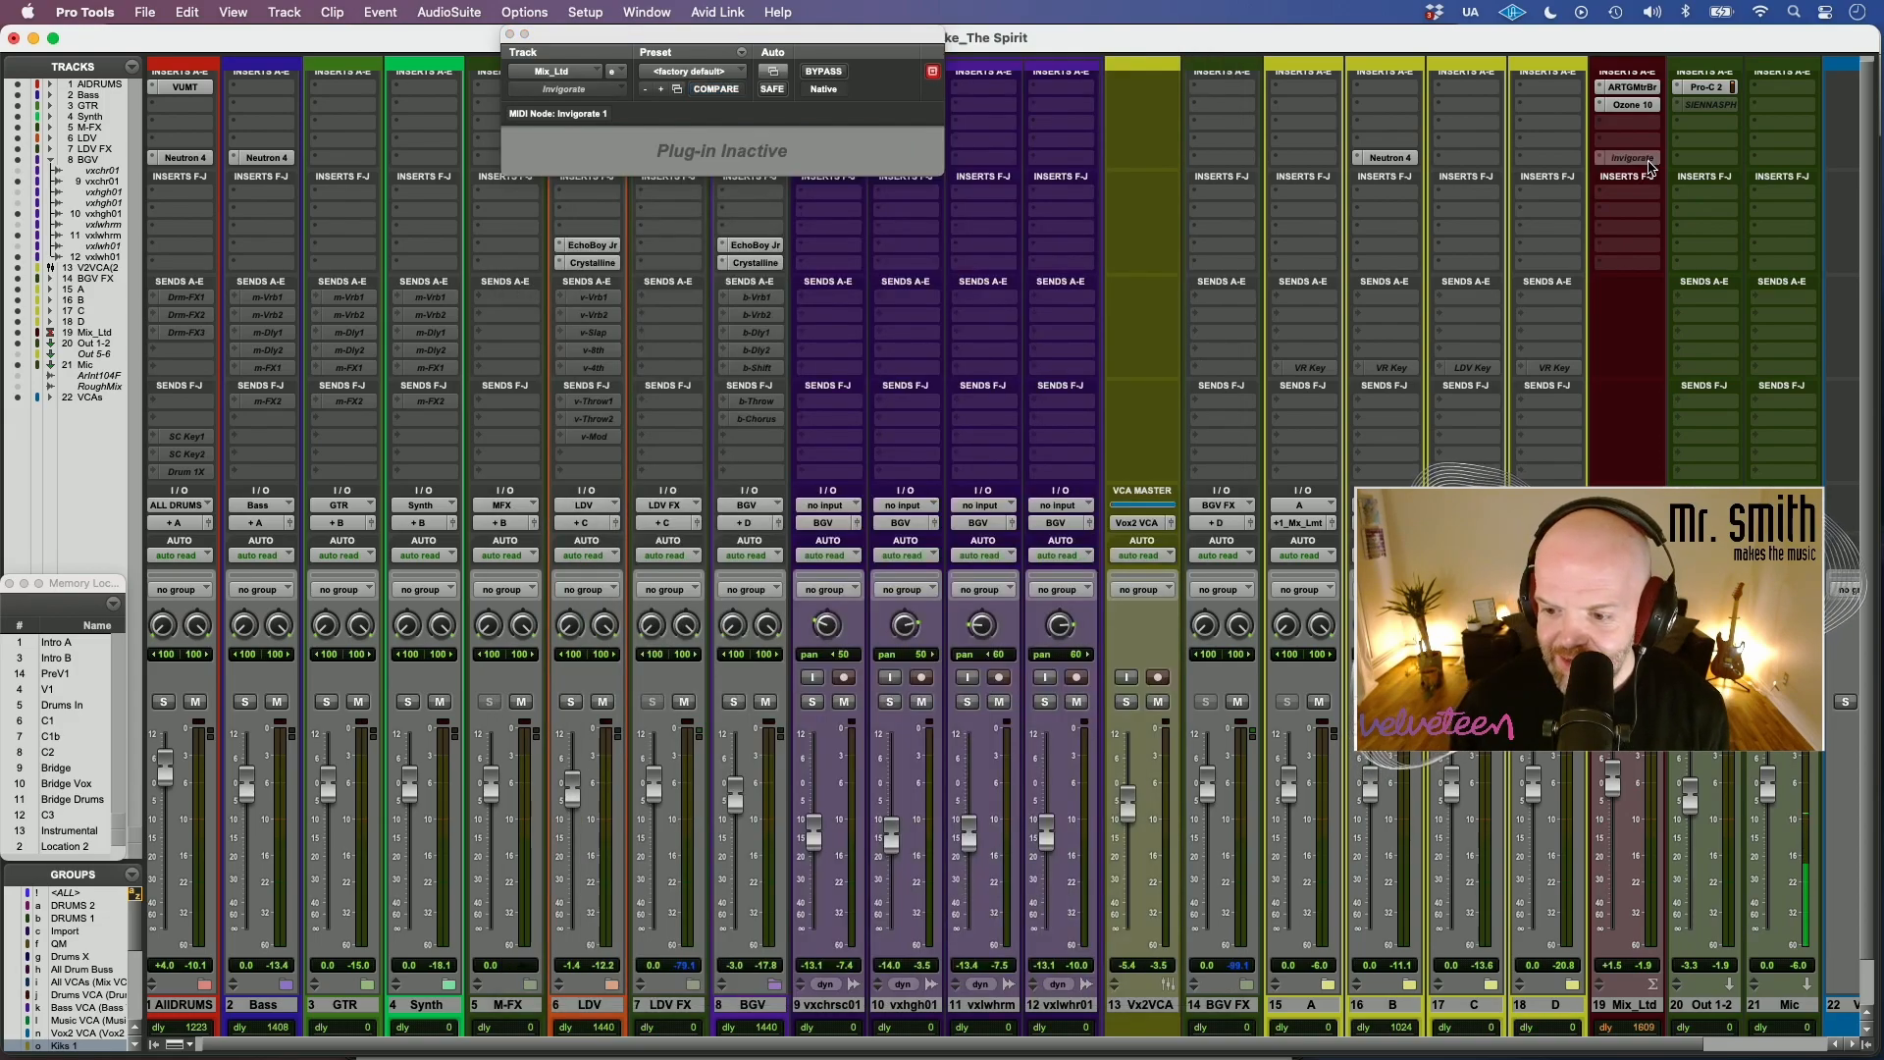
left_click(1647, 163, "ctrl+super")
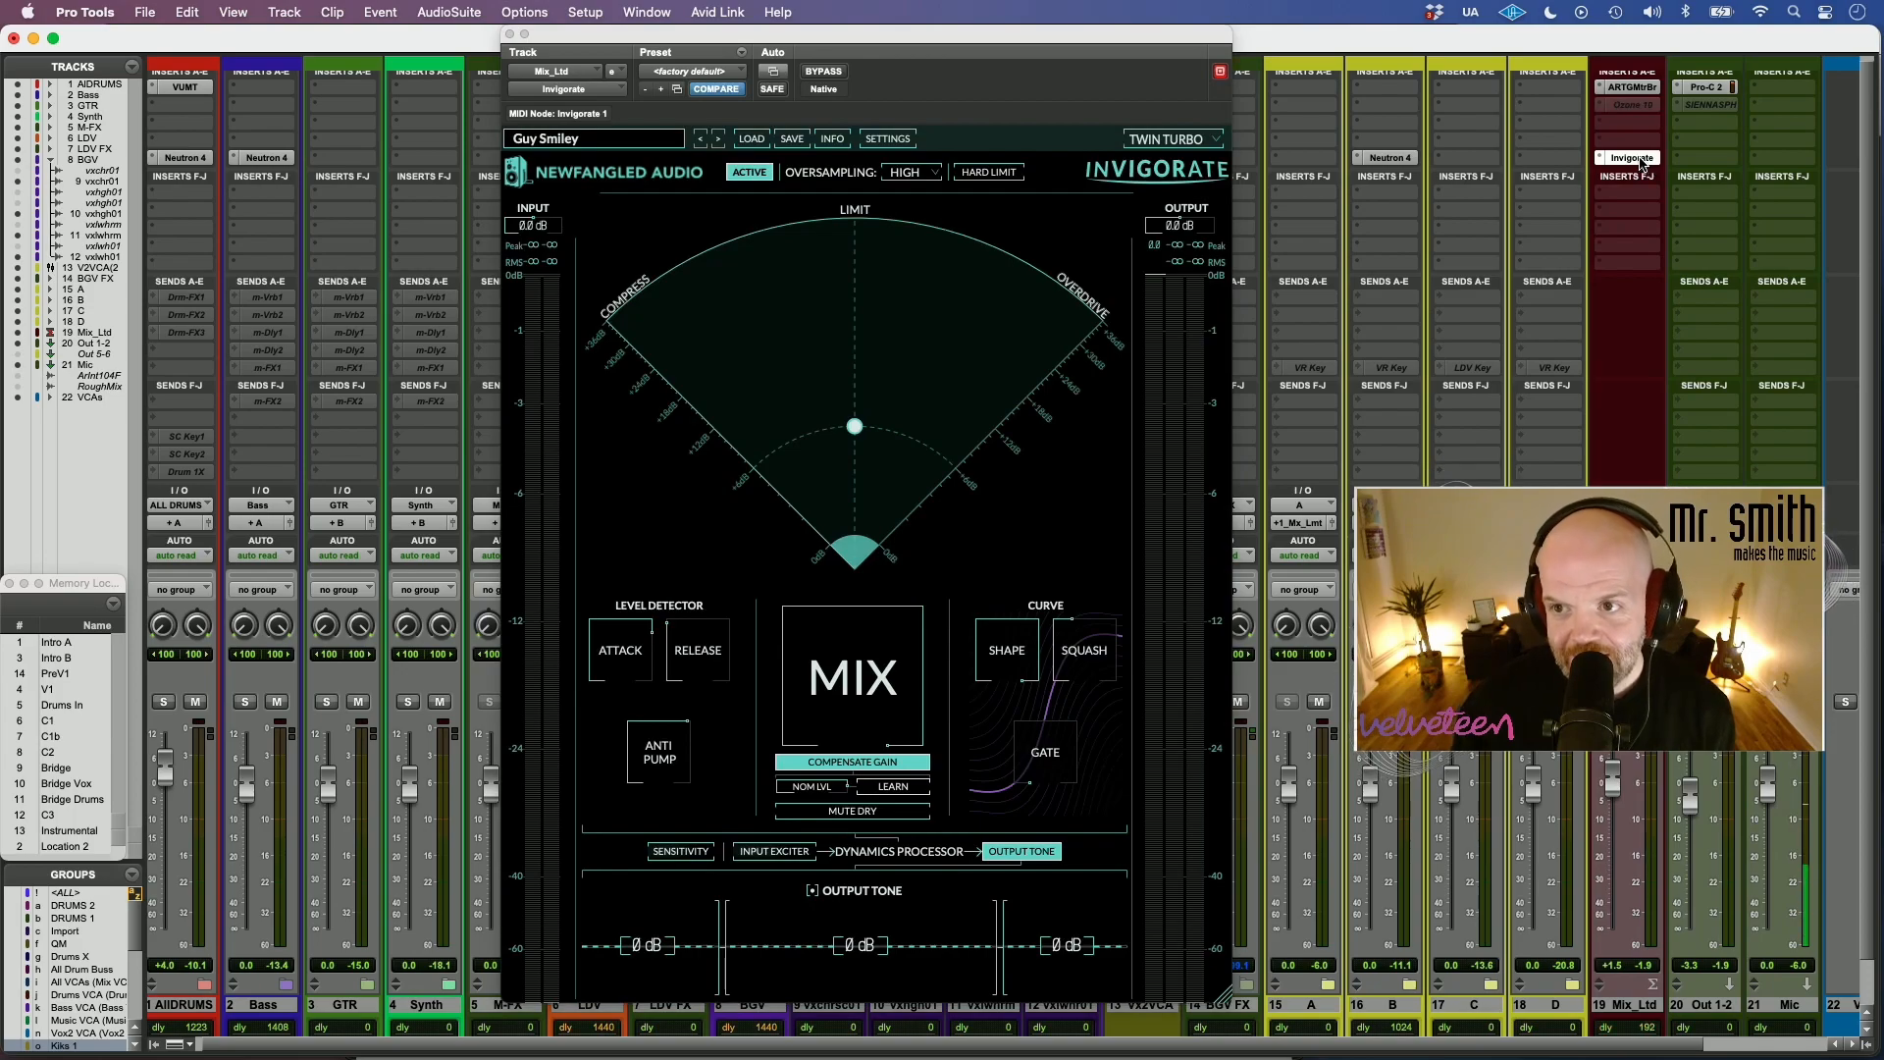
- Switch Invigorate's oversampling to Low and back to High, and reactivate the Ozone 10 insert on Mix_Ltd
left_click(912, 173)
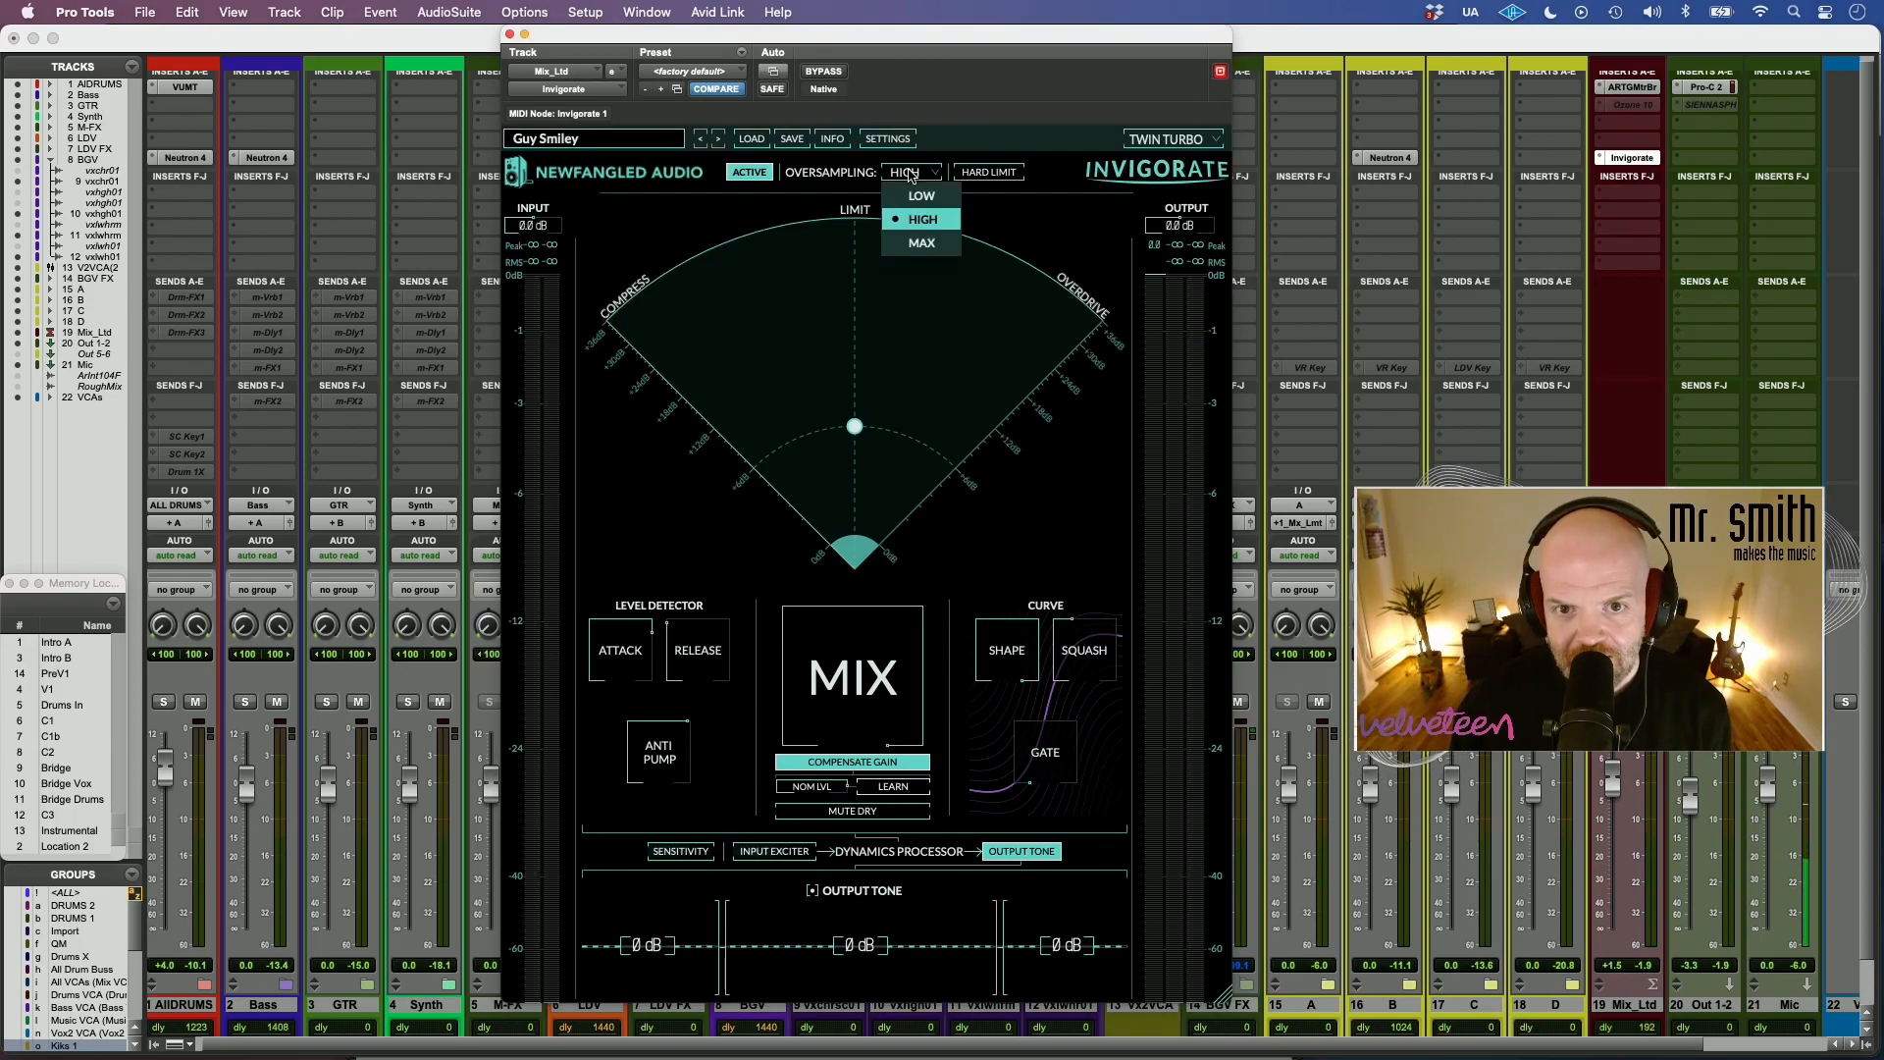
left_click(919, 197)
left_click(923, 177)
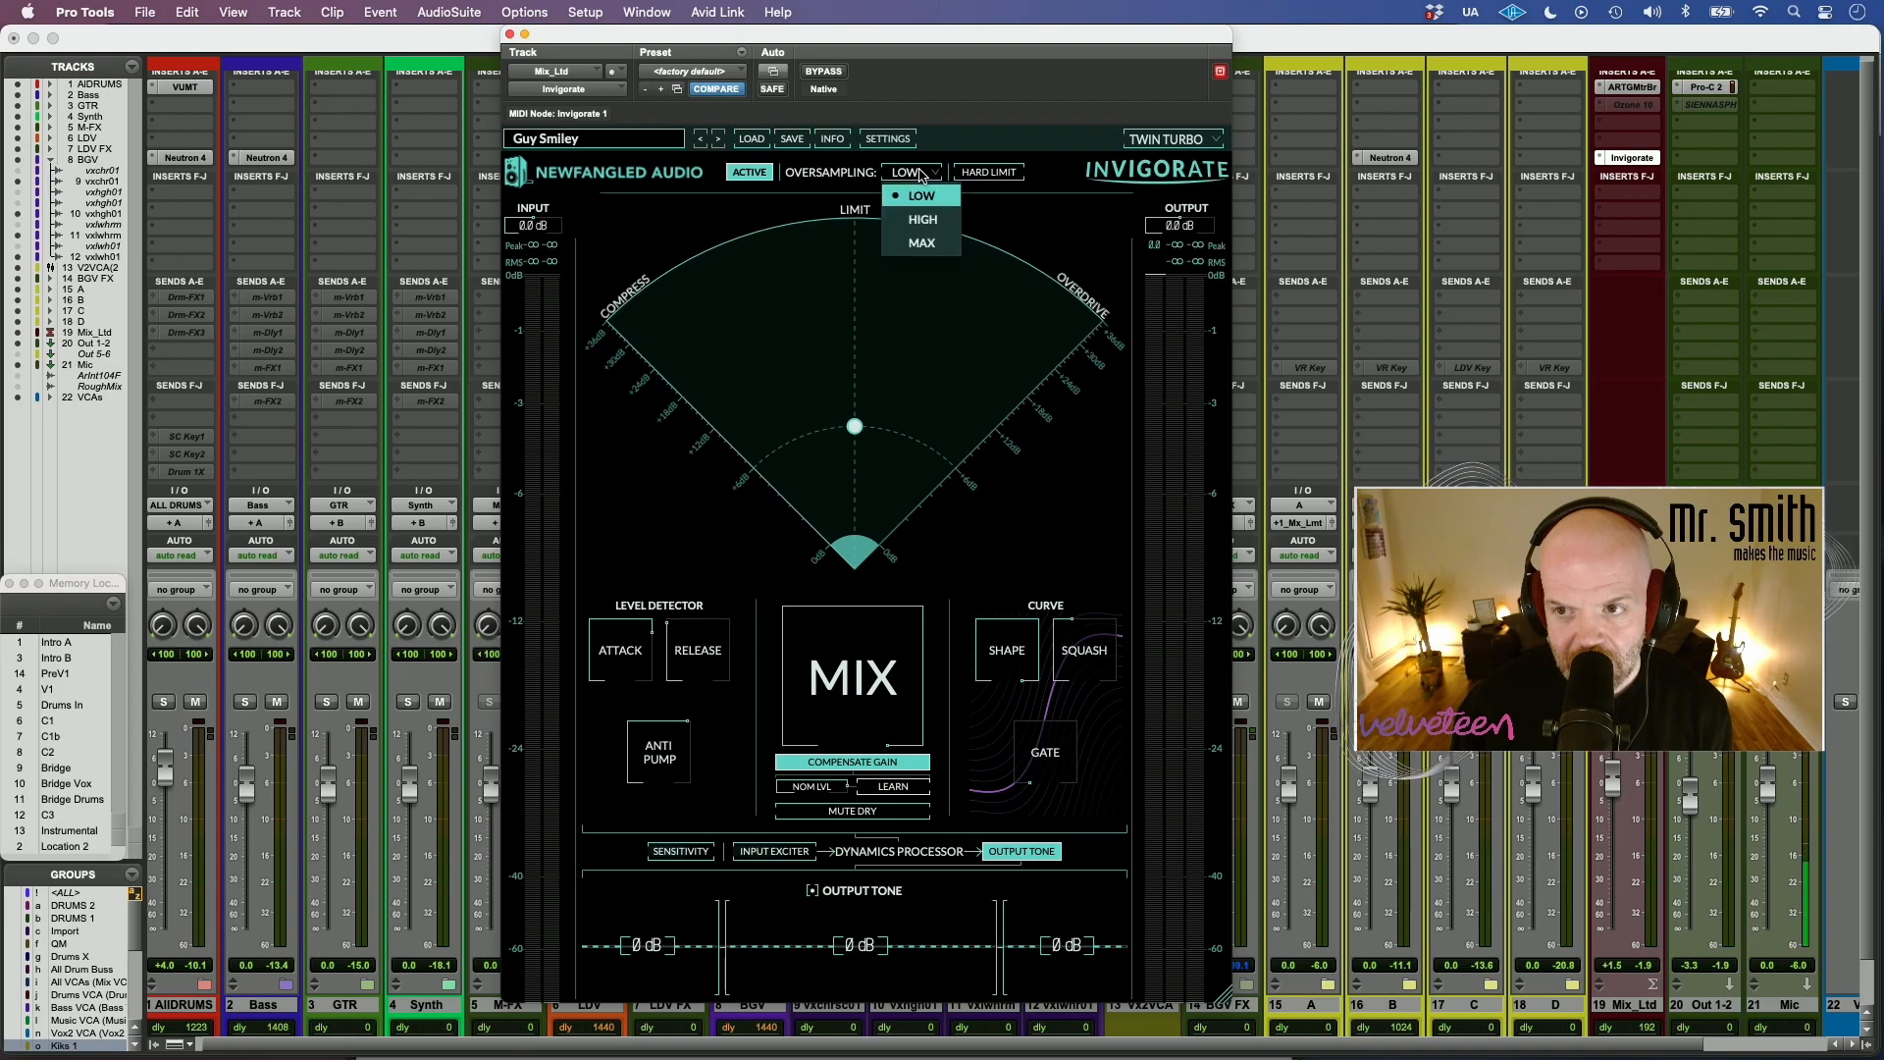
left_click(923, 219)
left_click(1651, 105, "ctrl+super")
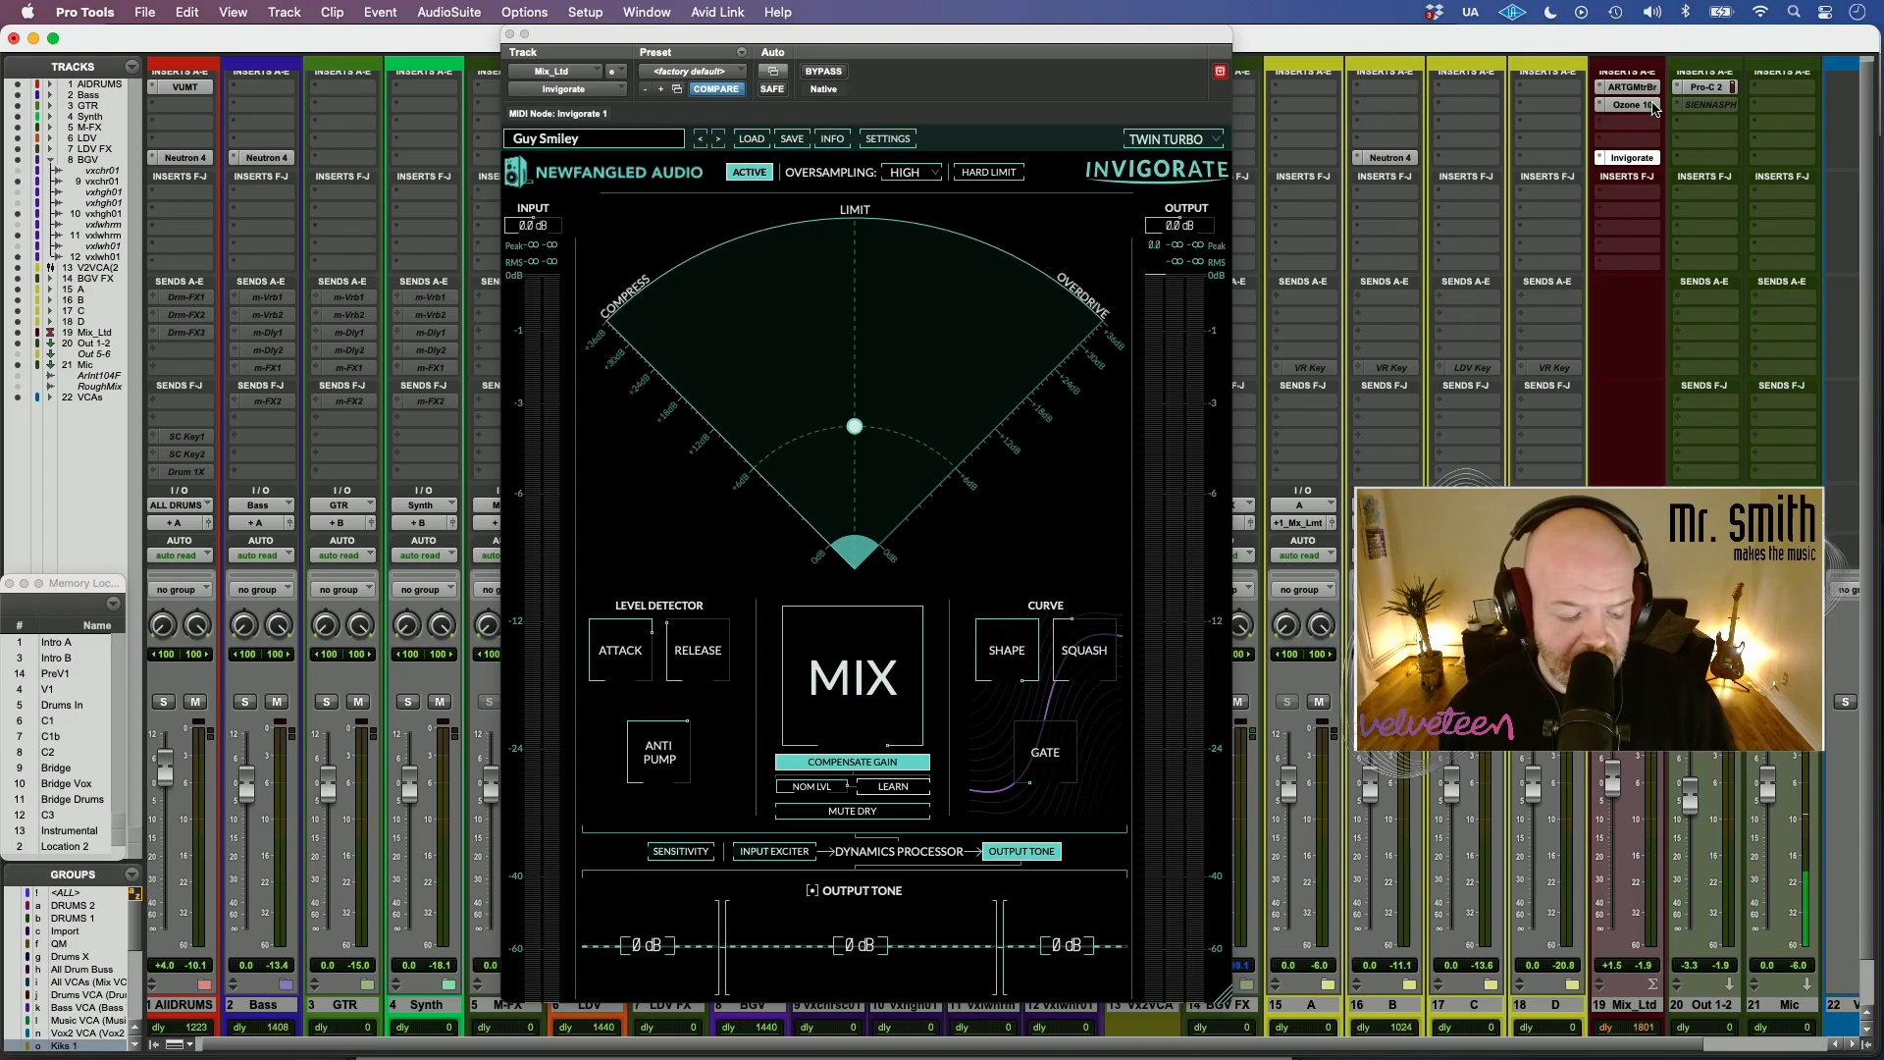
- Switch to Safari, open the Blog page of the Newfangled Audio website, and return to Pro Tools
key("super+Tab")
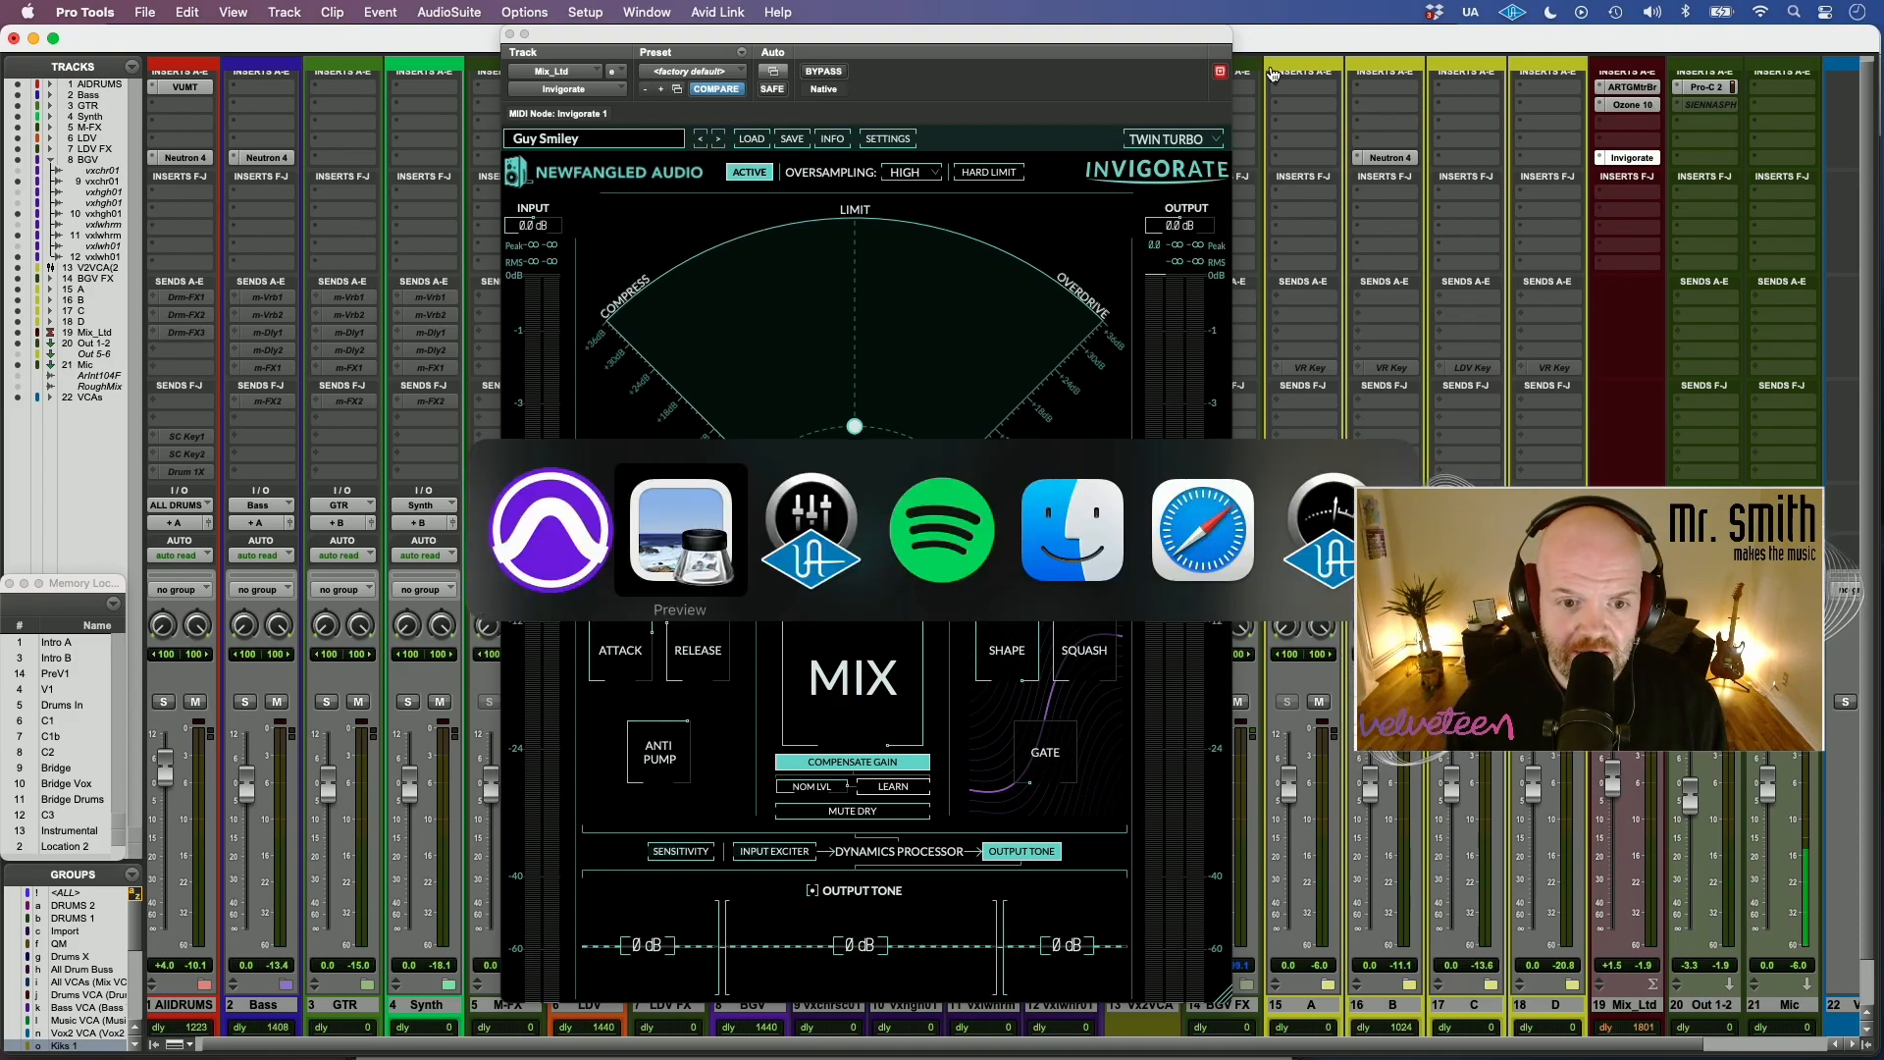
key("super+Tab")
key("super+Tab")
key("super+Tab")
key("super+Tab")
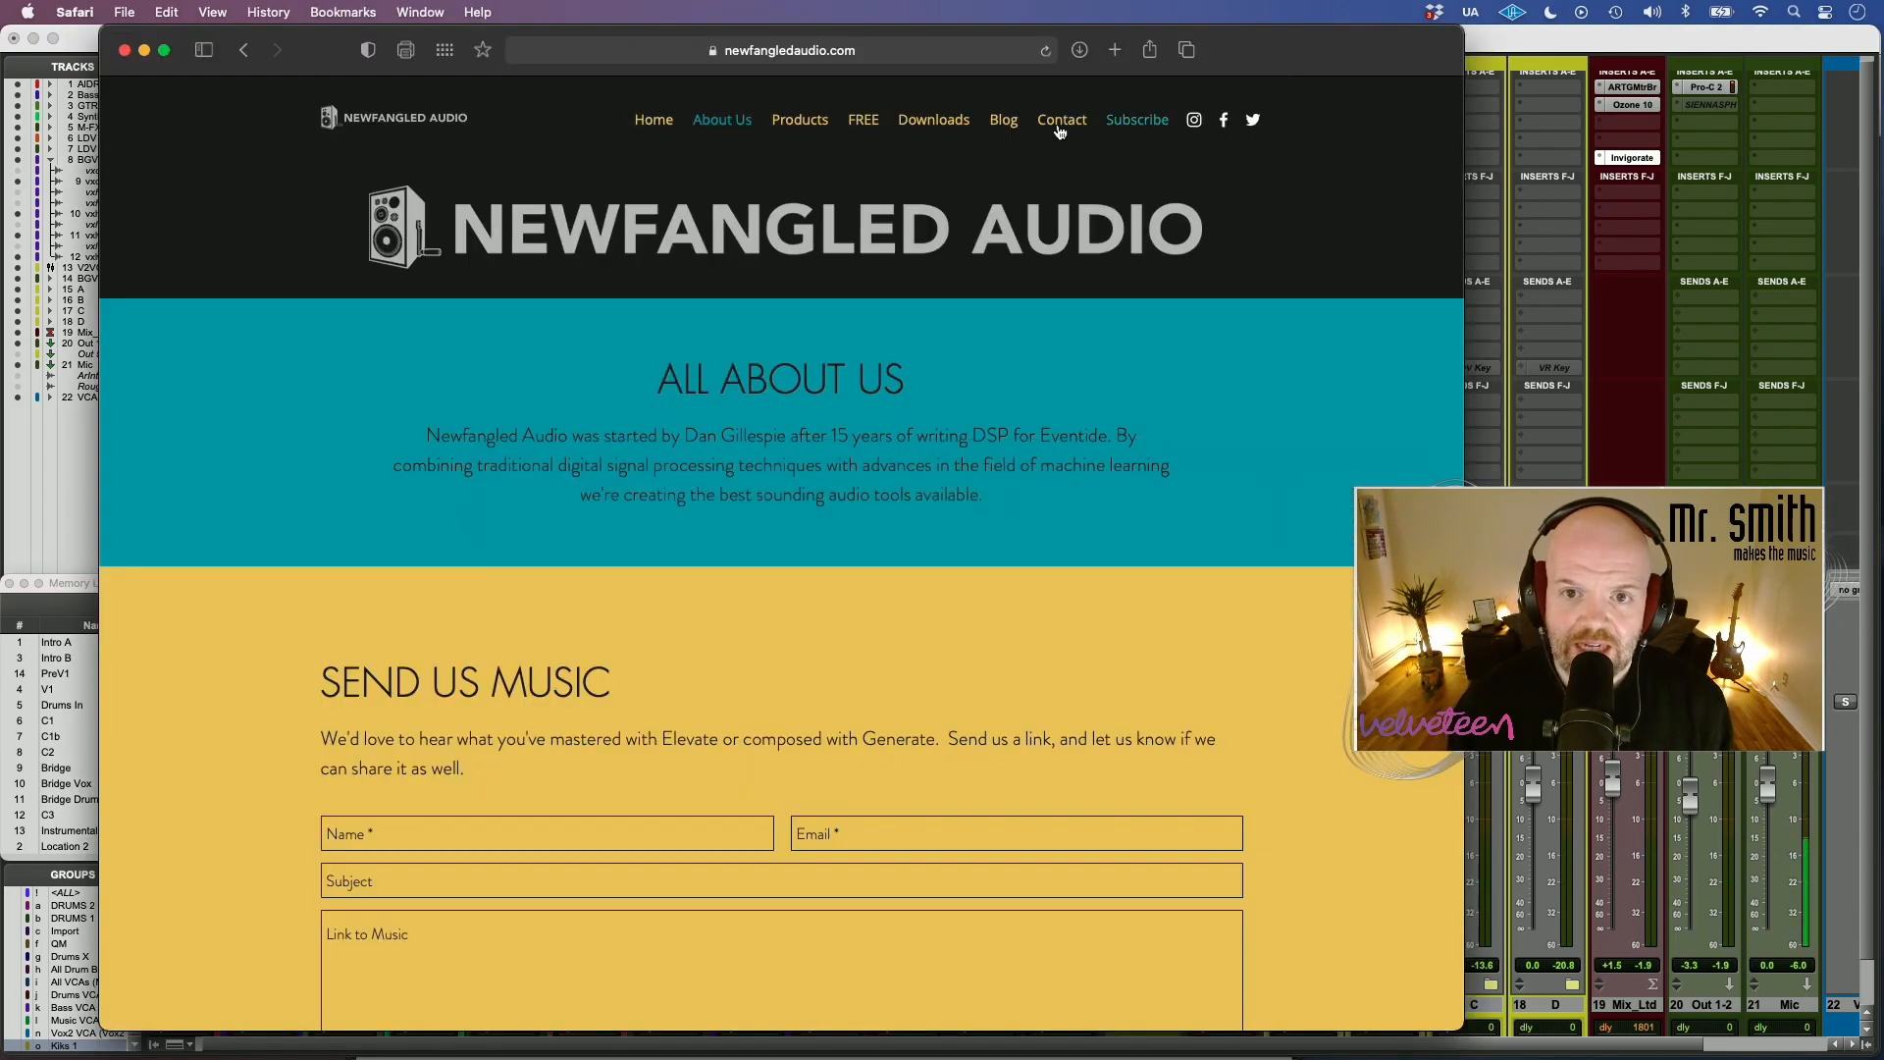
left_click(1020, 121)
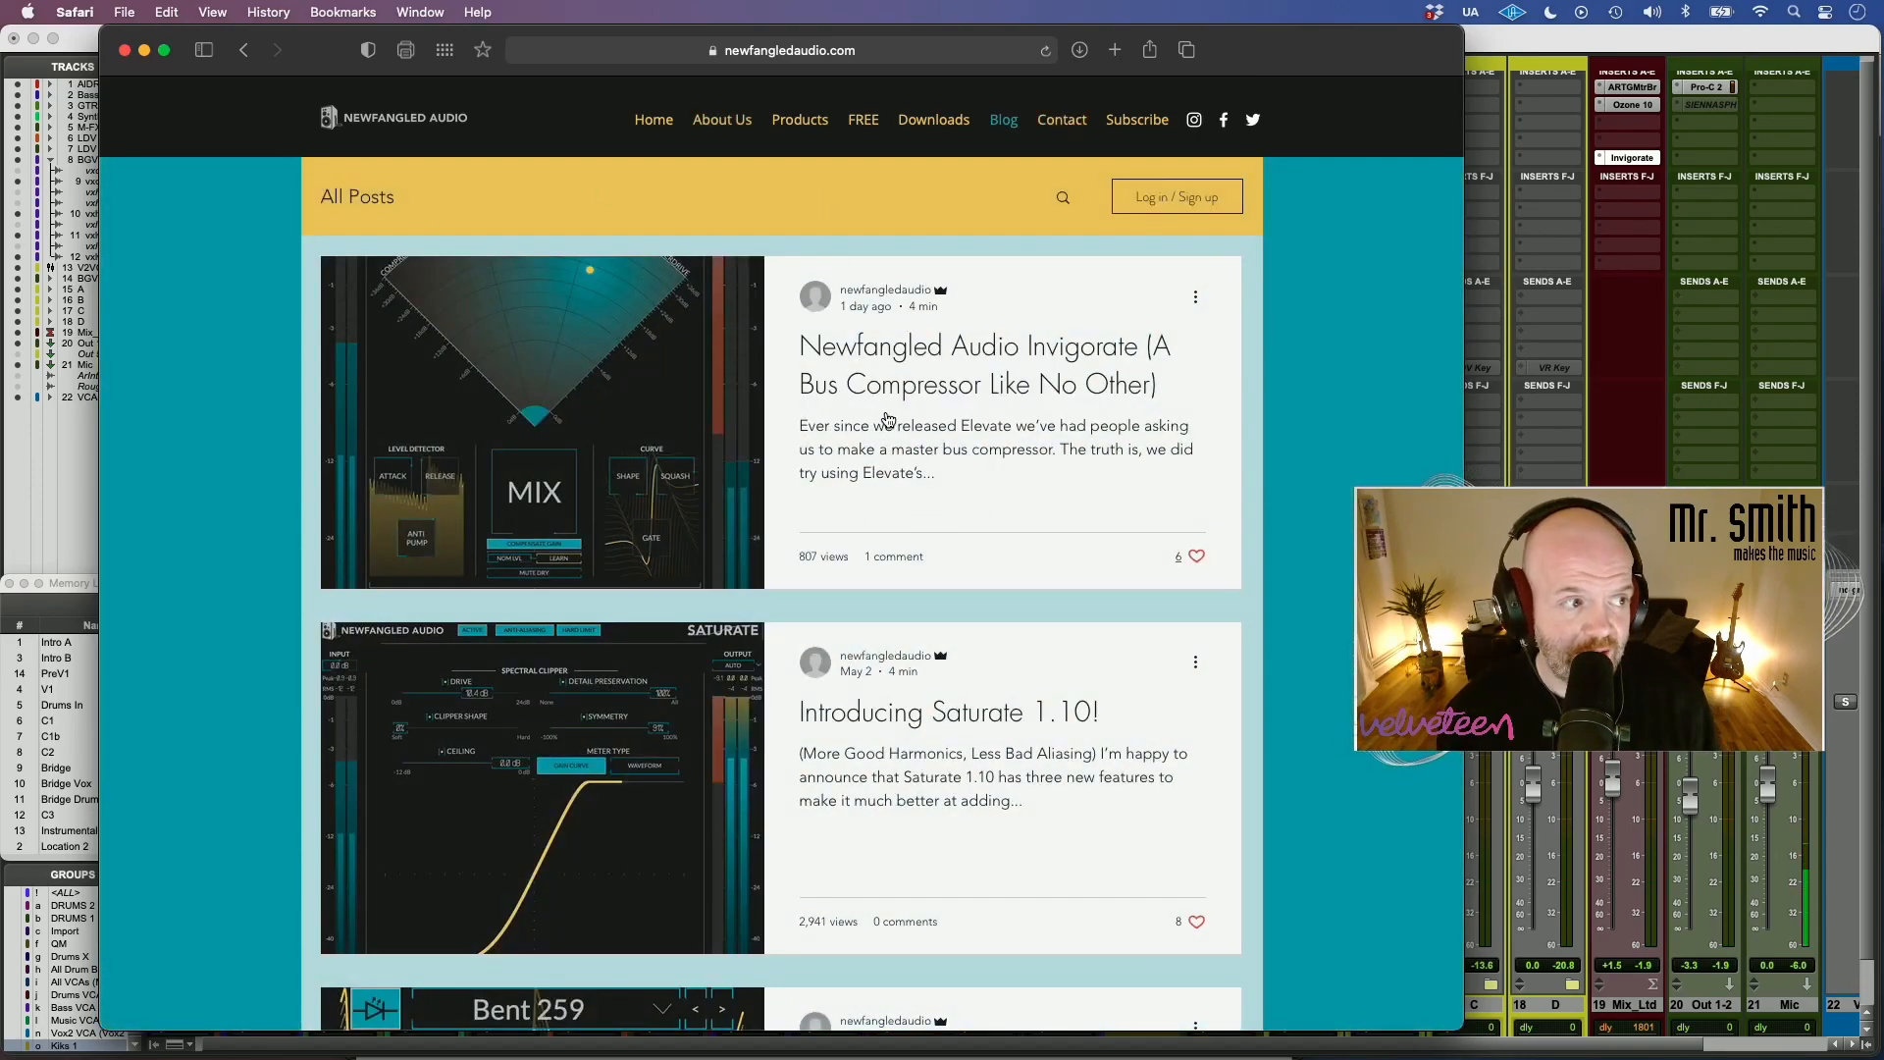
key("super+Tab")
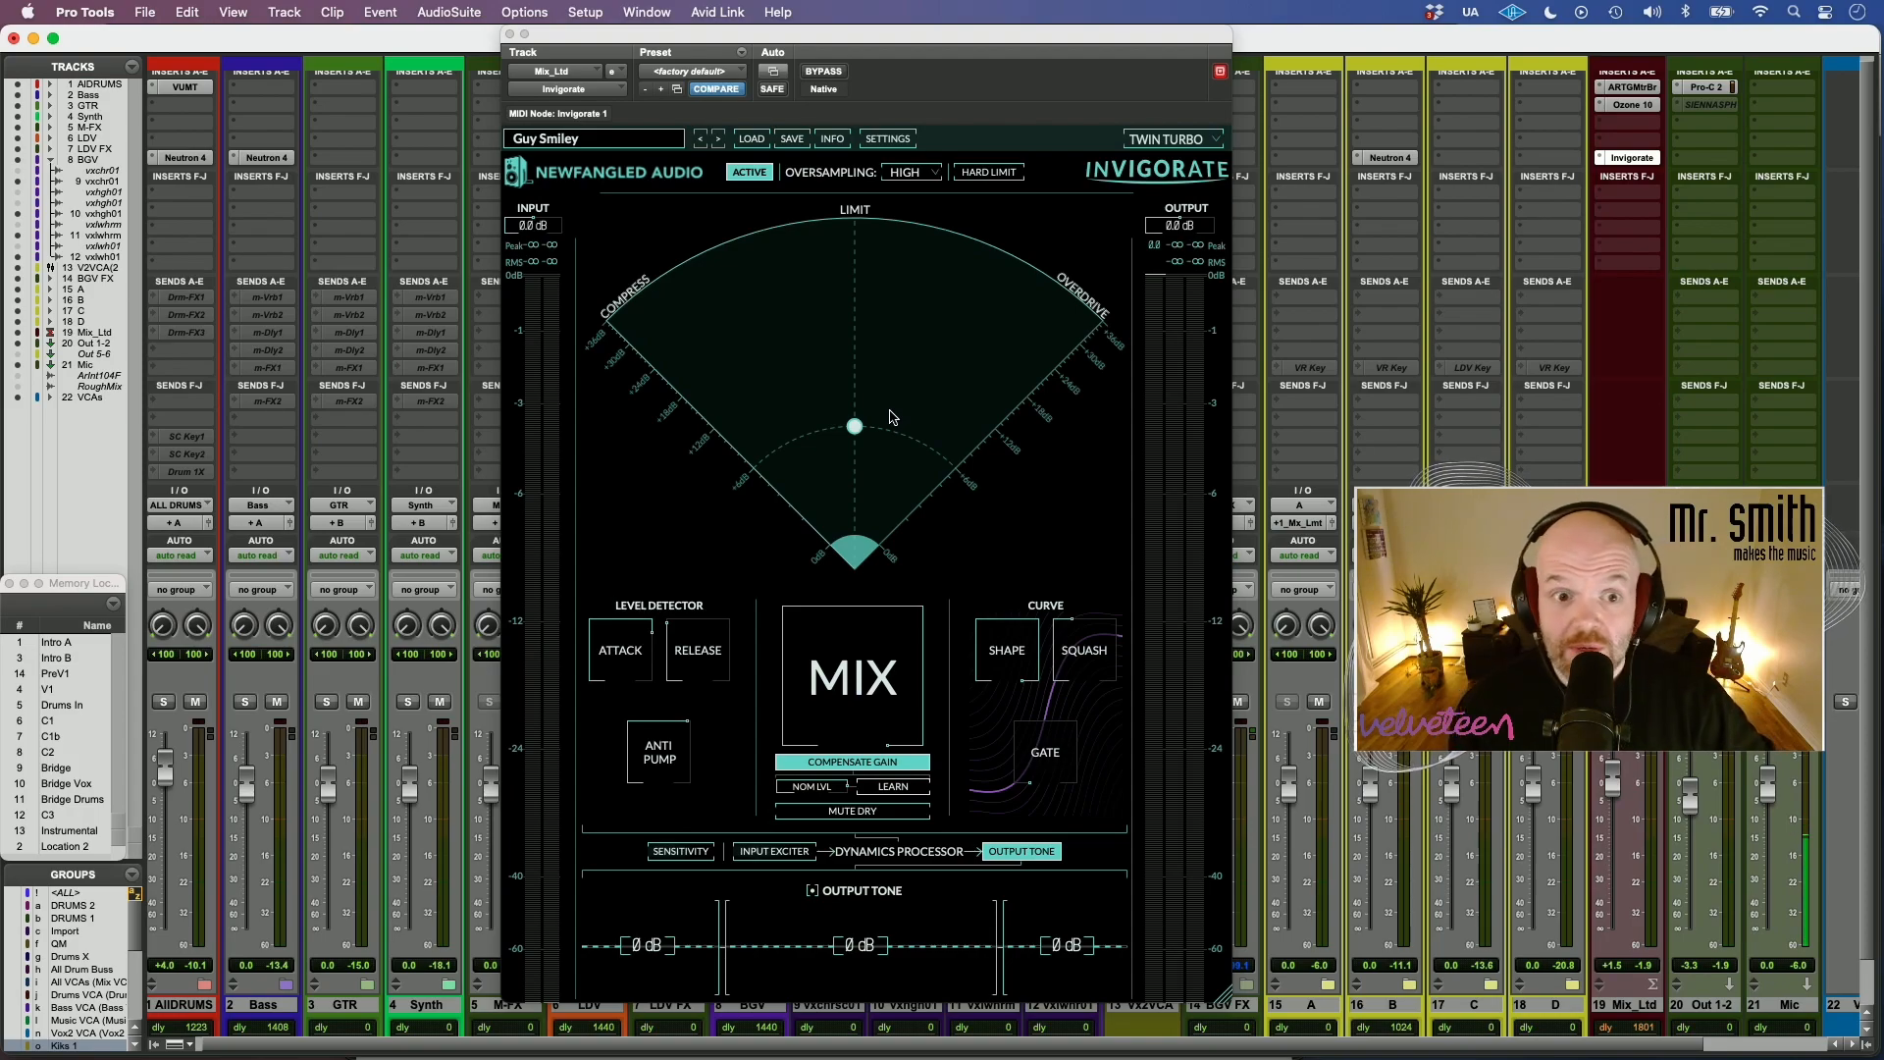
- View Invigorate's interface theme choices and its OpenGL meter setting
left_click(1175, 139)
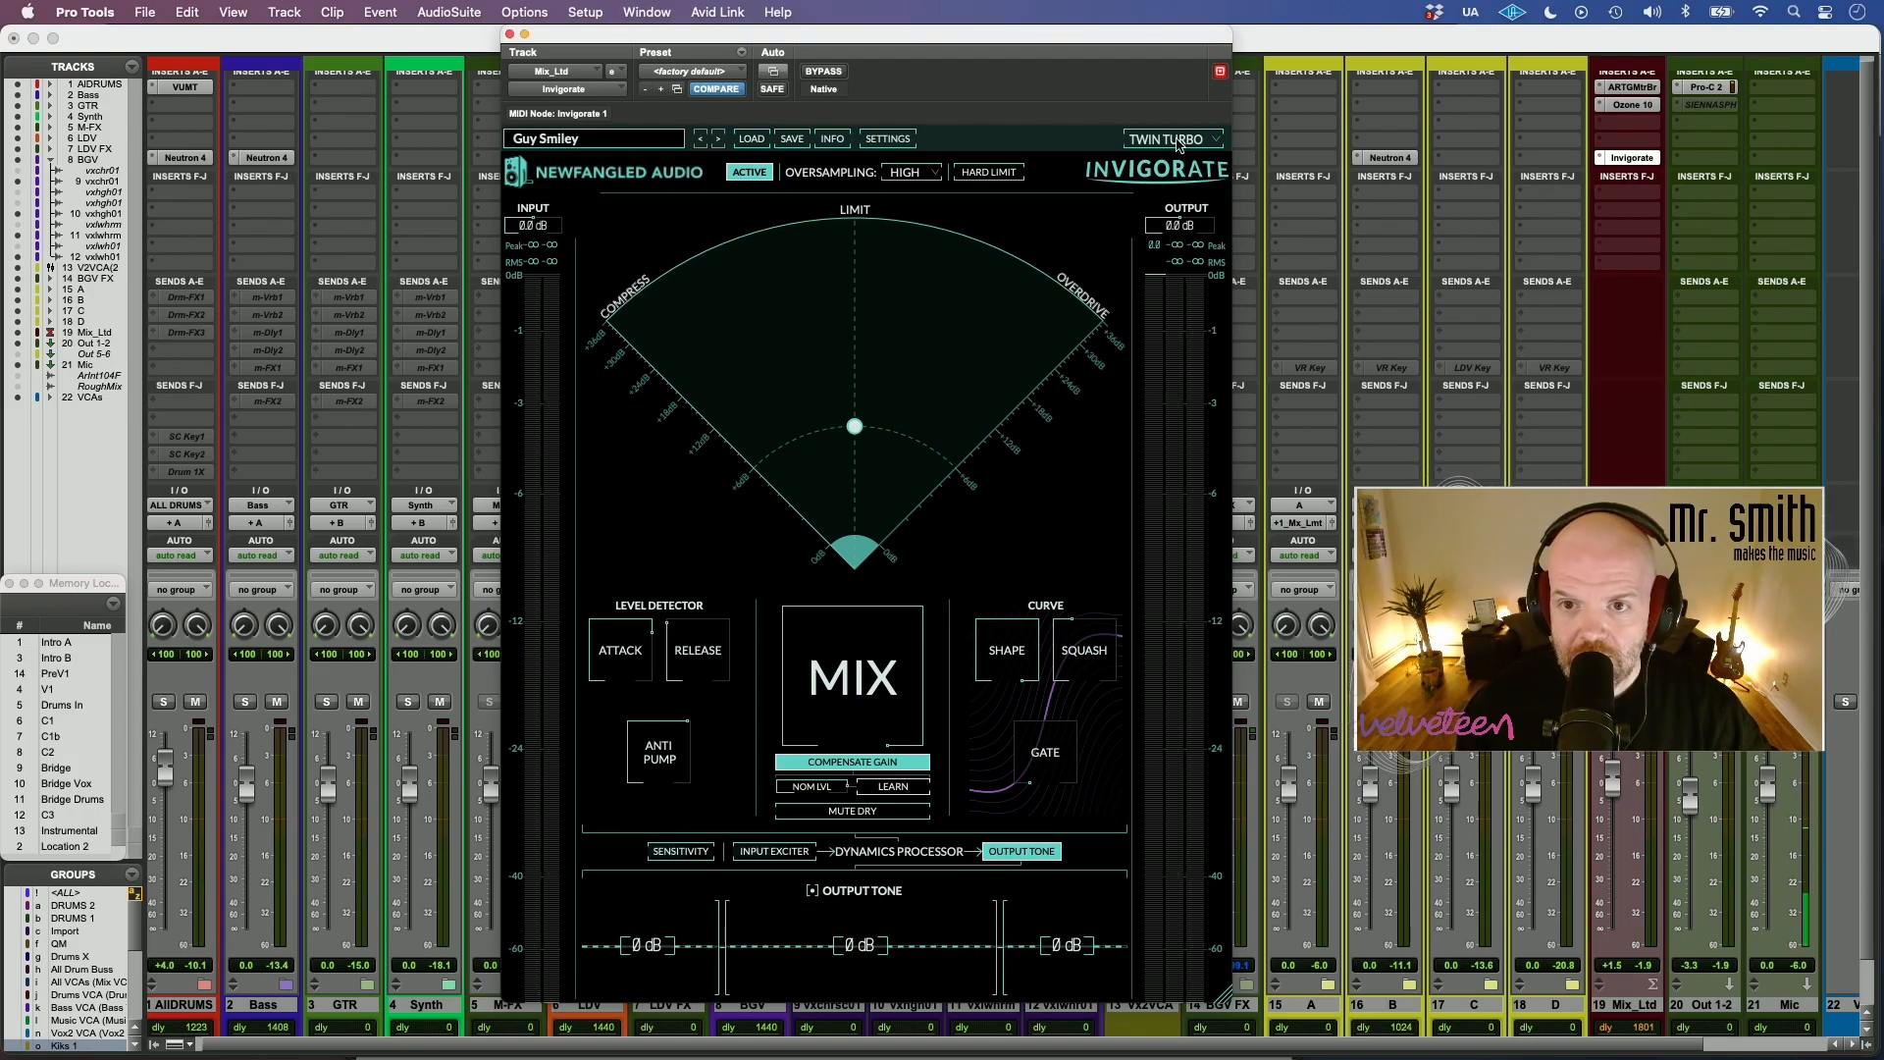
left_click(1176, 140)
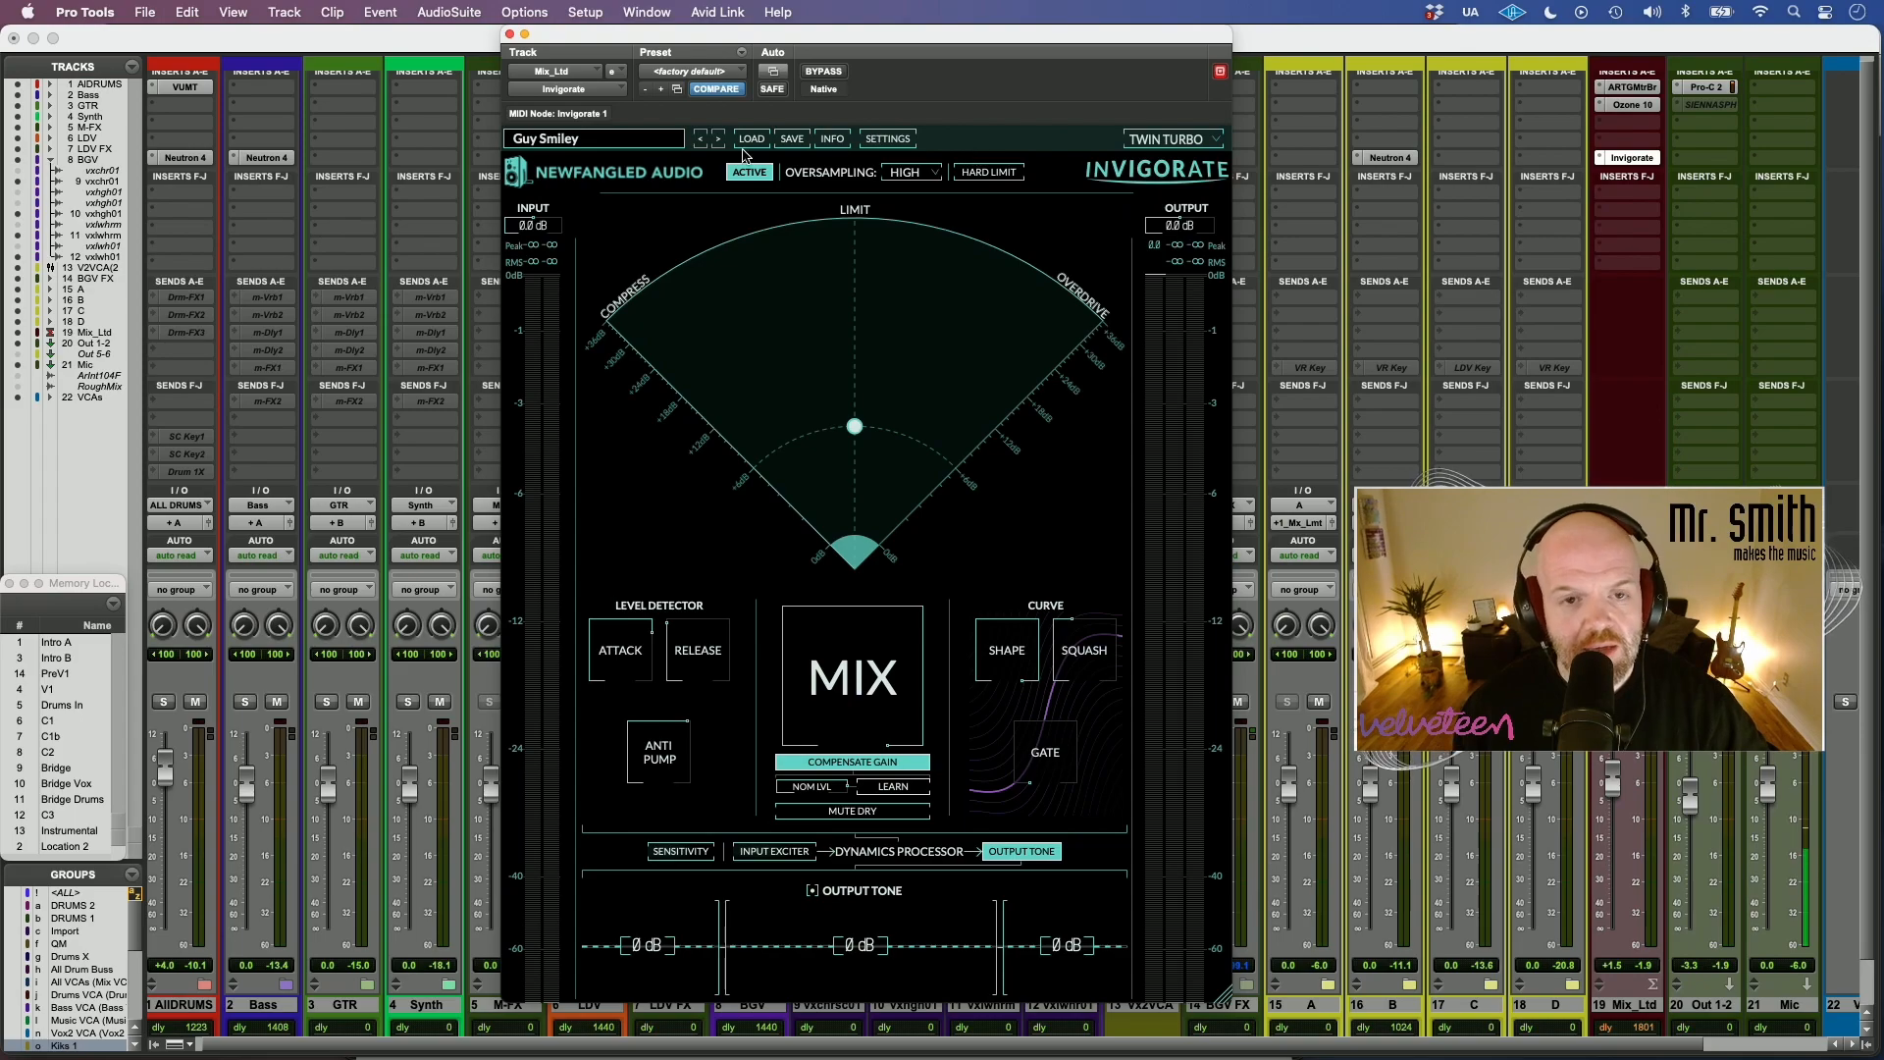
left_click(887, 139)
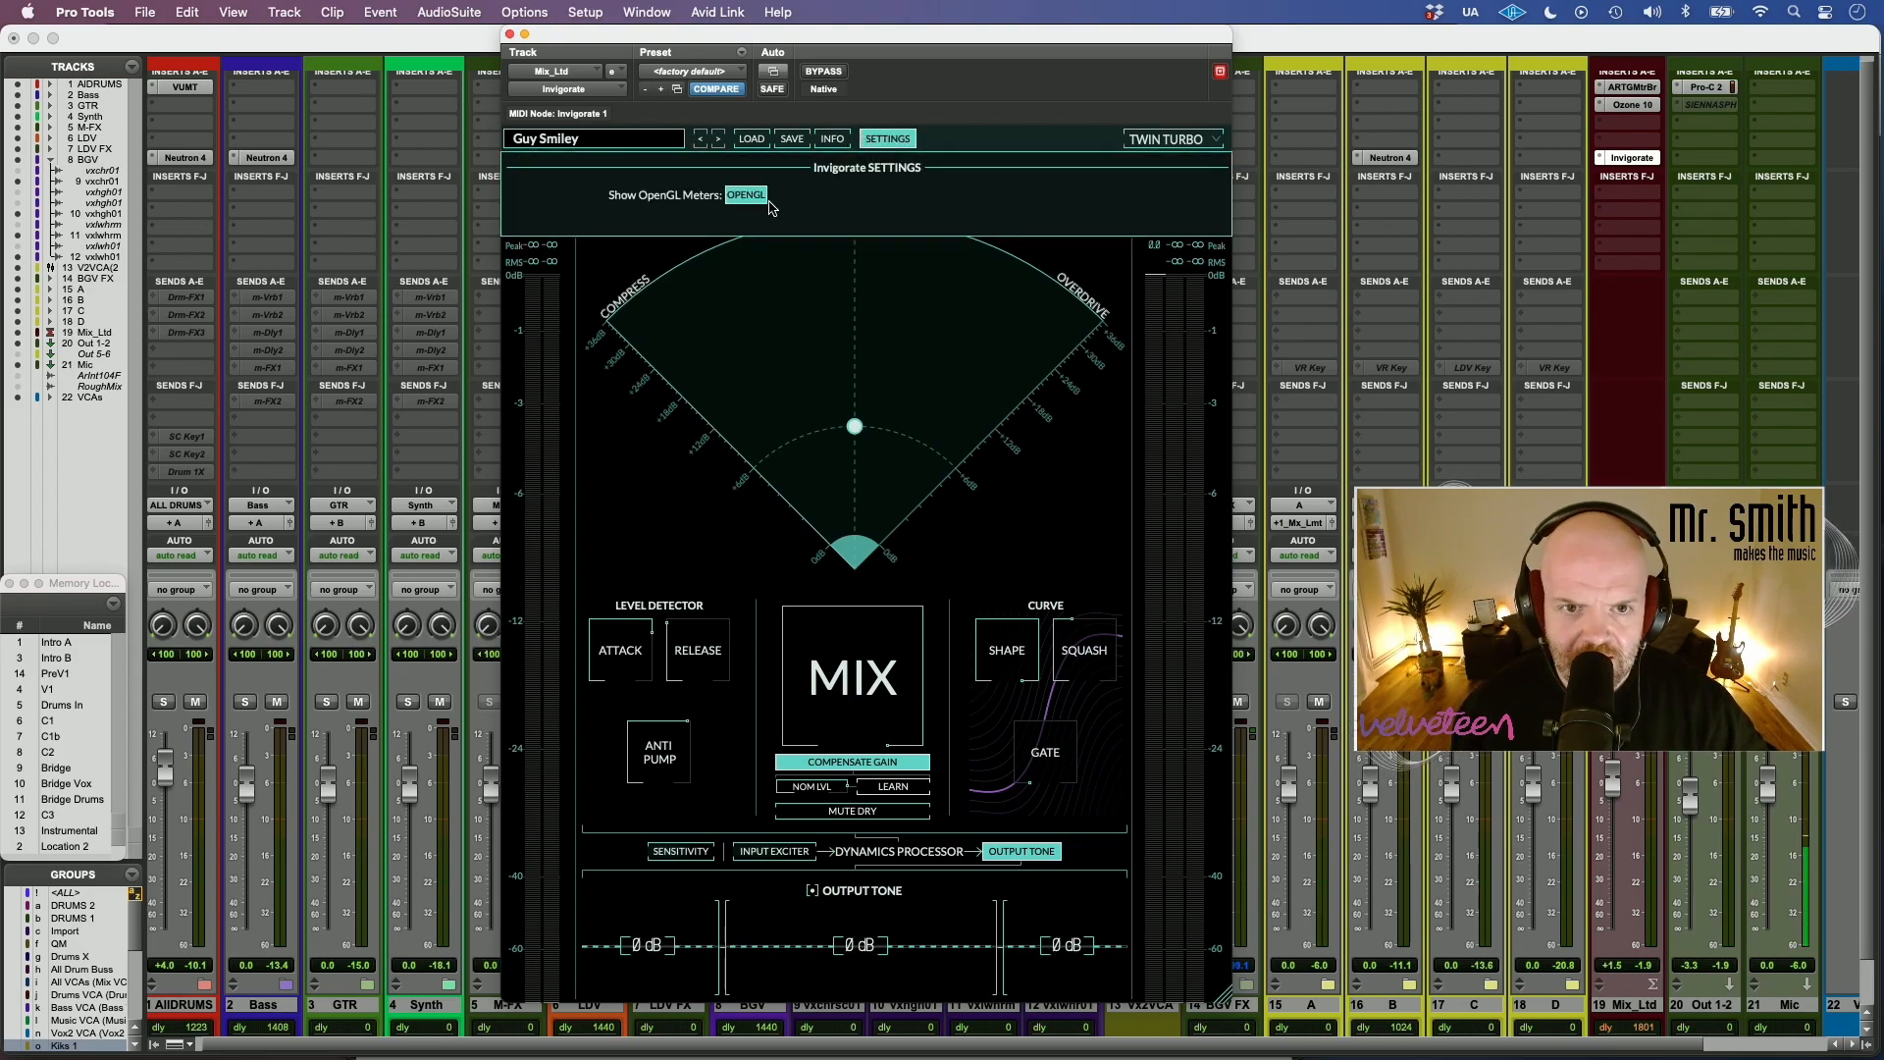
left_click(887, 139)
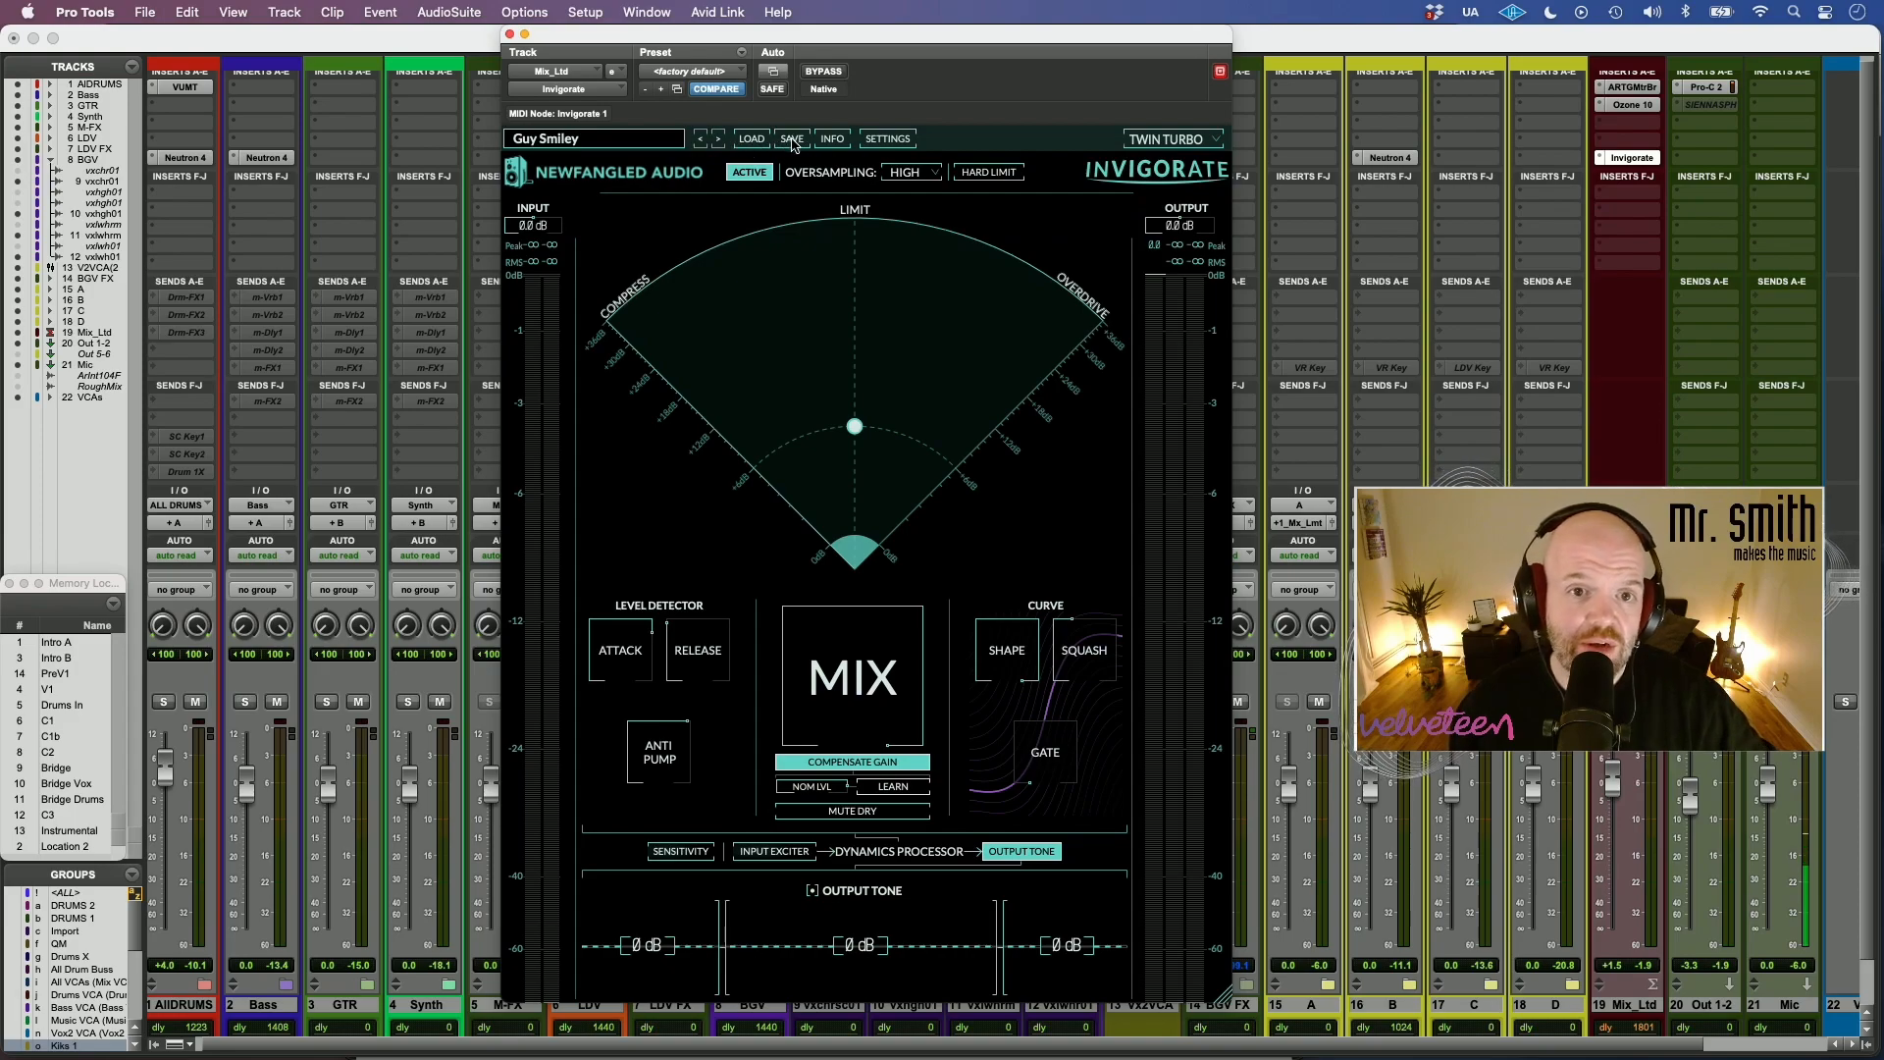
- Look through Invigorate's preset categories without loading a preset
left_click(614, 142)
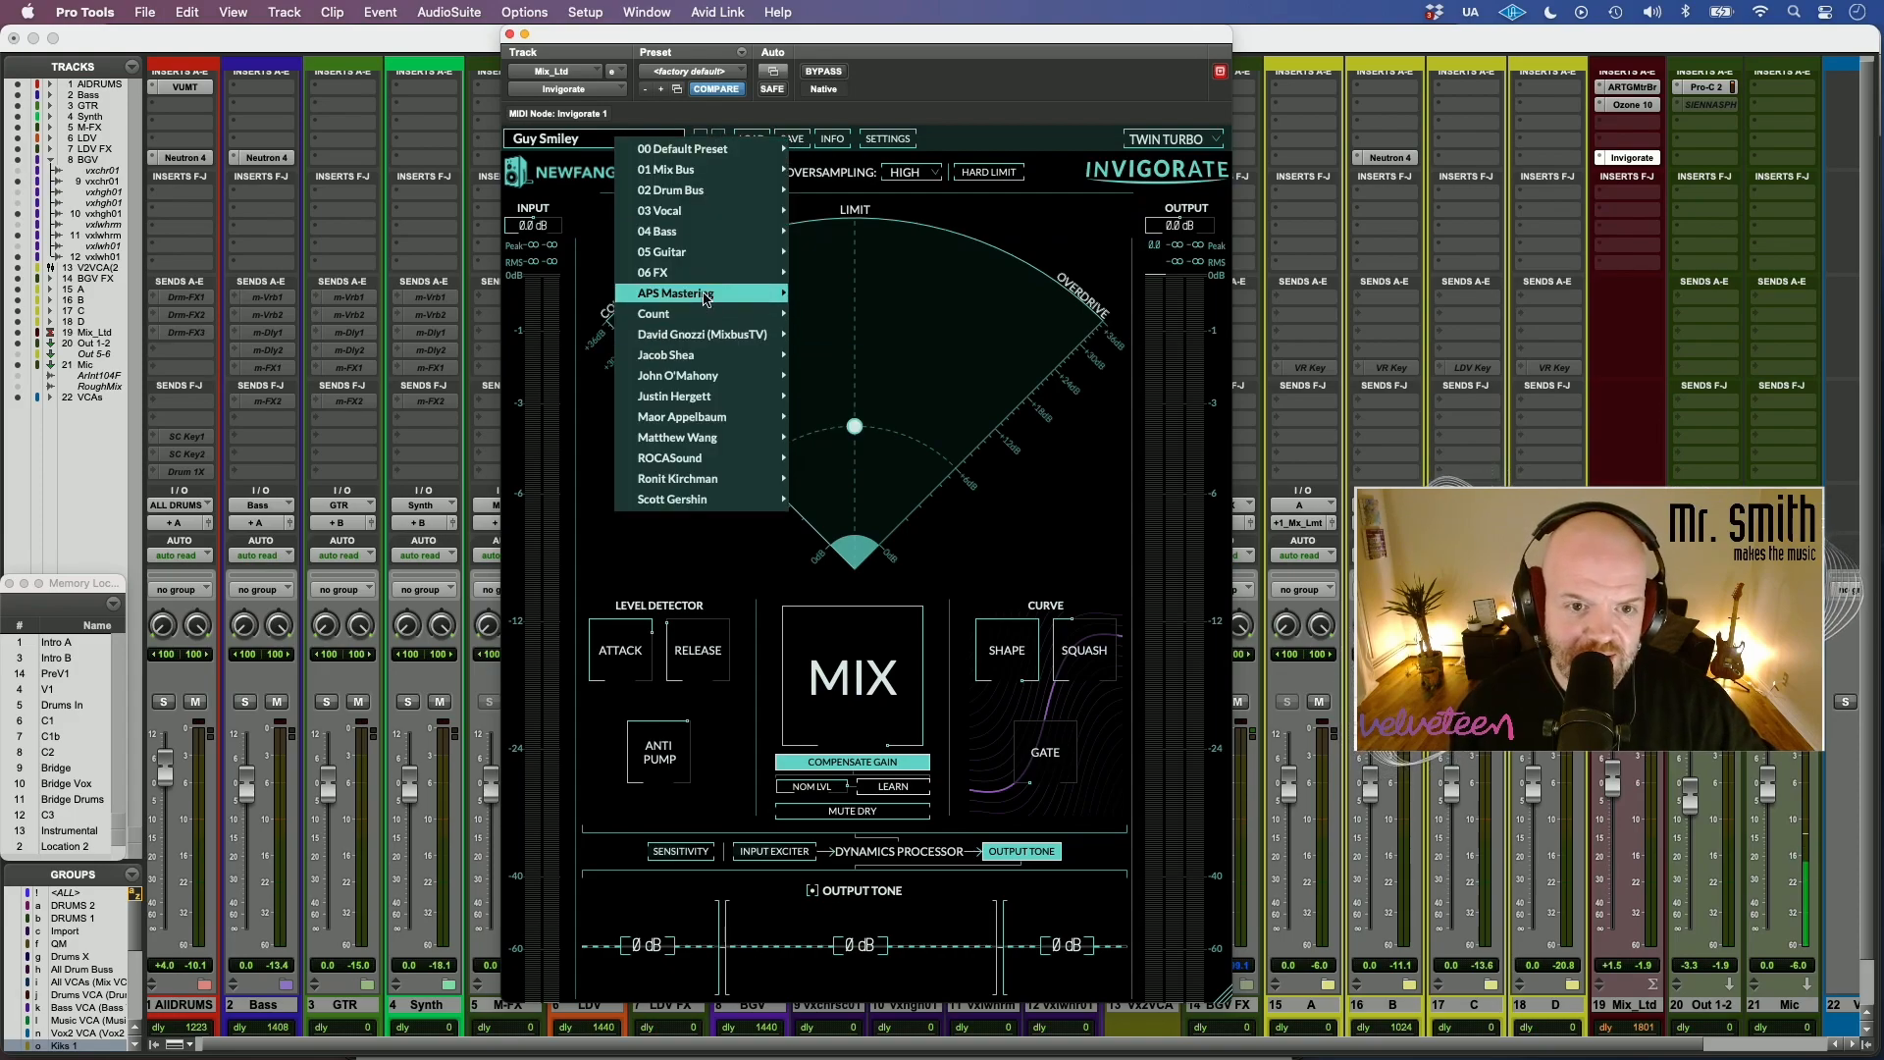
mouse_move(719, 163)
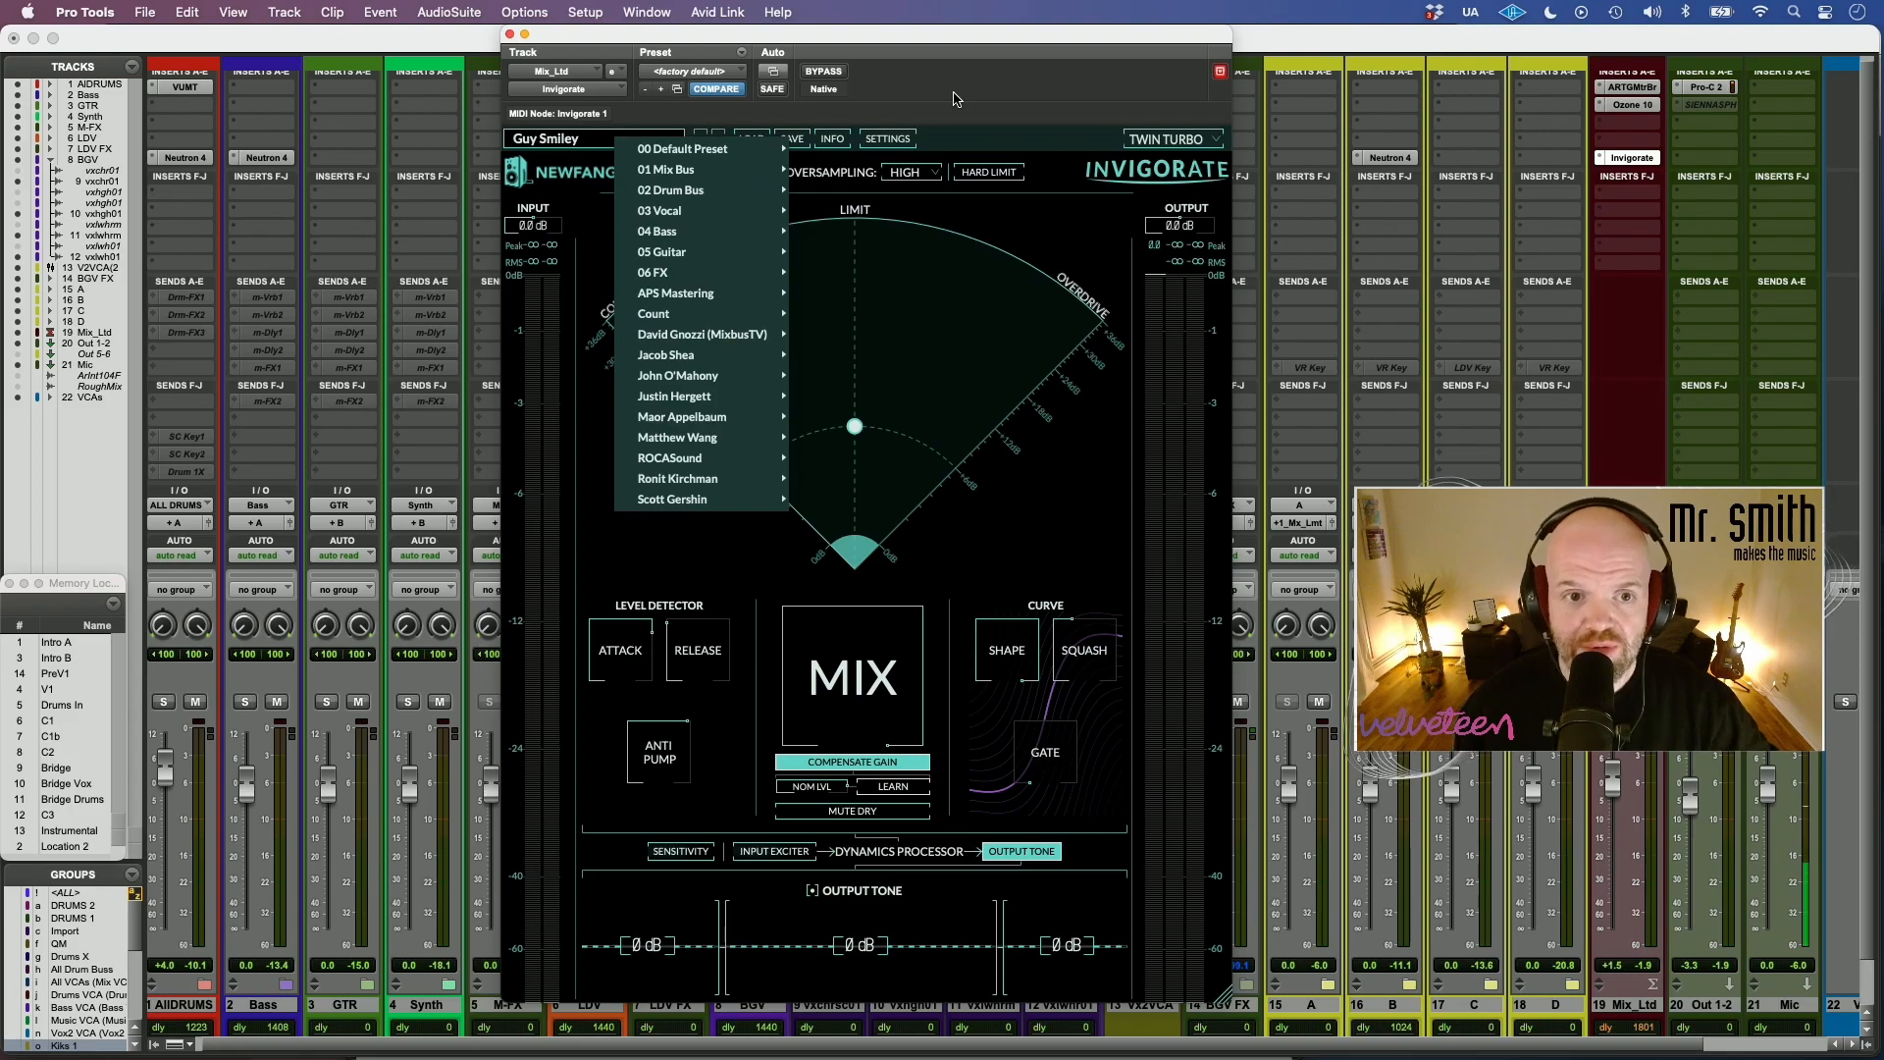
left_click(1048, 414)
- Toggle Invigorate's Active state off and on, and view the oversampling options
left_click(743, 175)
left_click(743, 175)
left_click(908, 173)
left_click(908, 174)
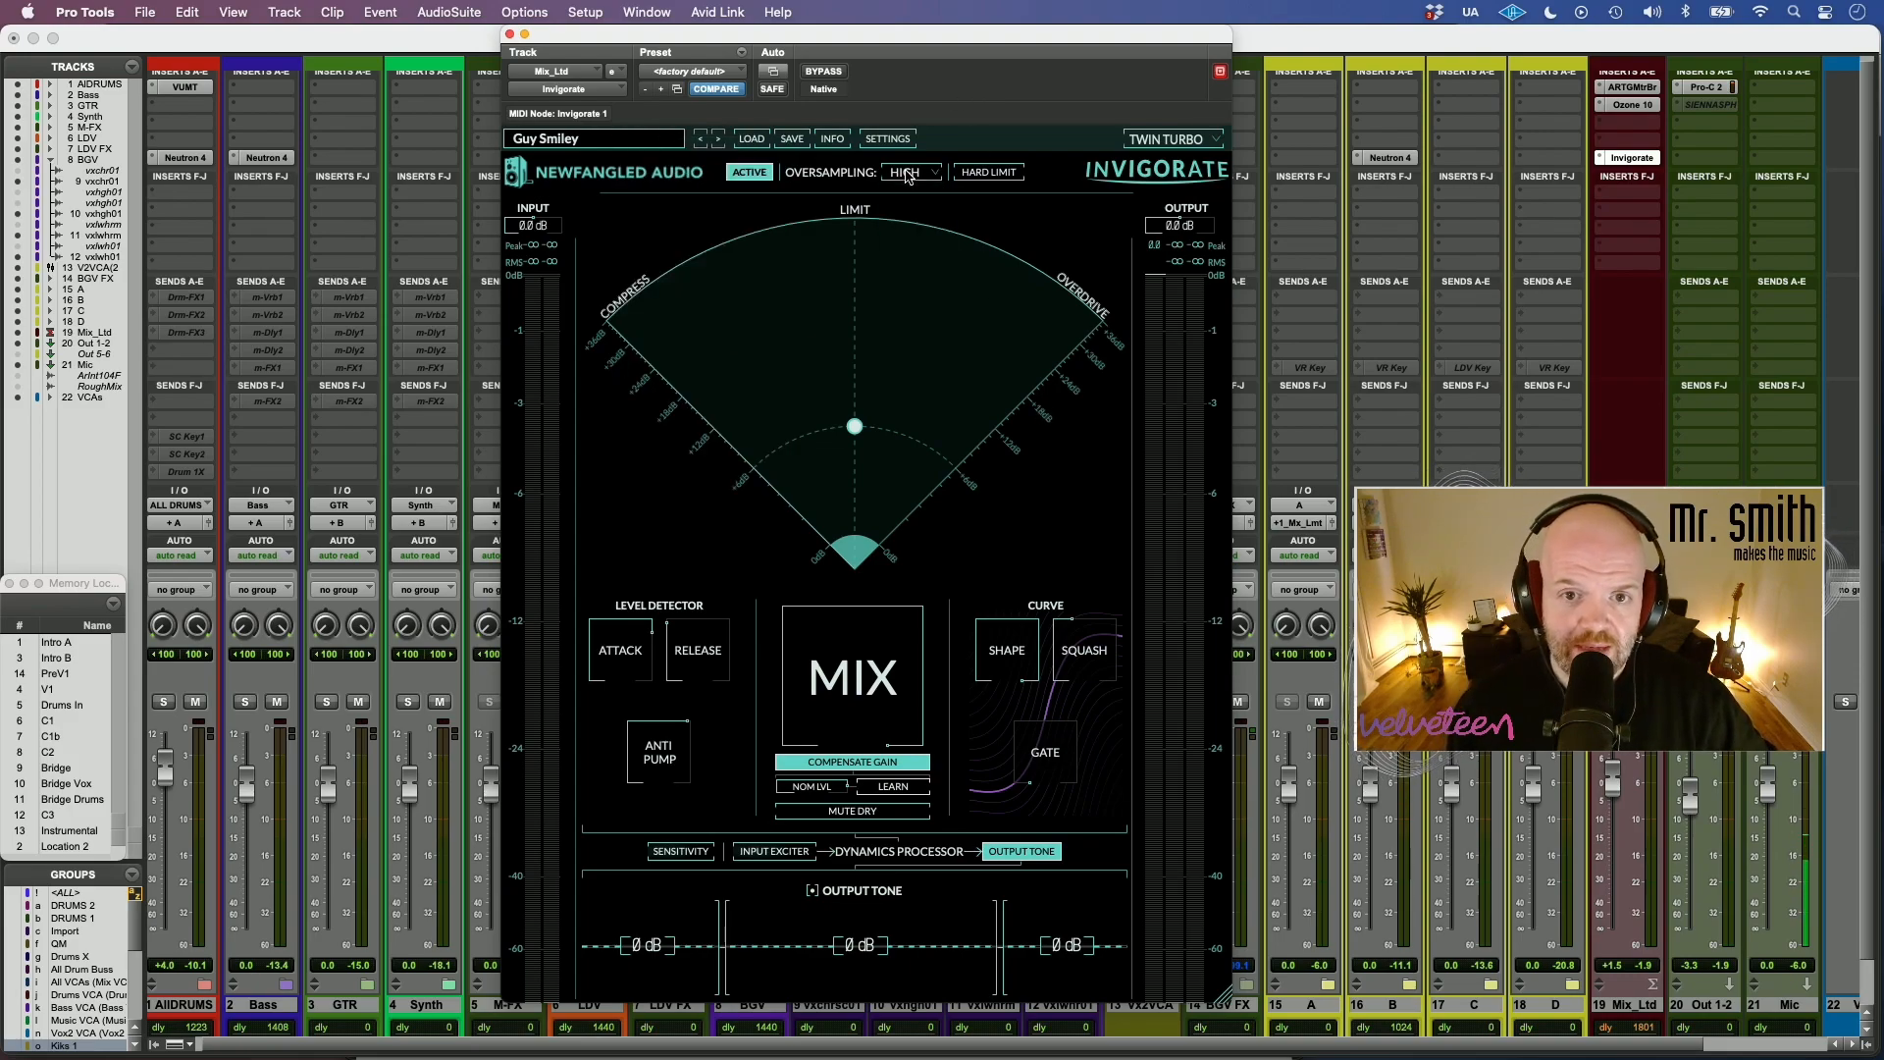
- Enable Invigorate's Hard Limit on the output and disable it again
left_click(999, 177)
left_click(999, 178)
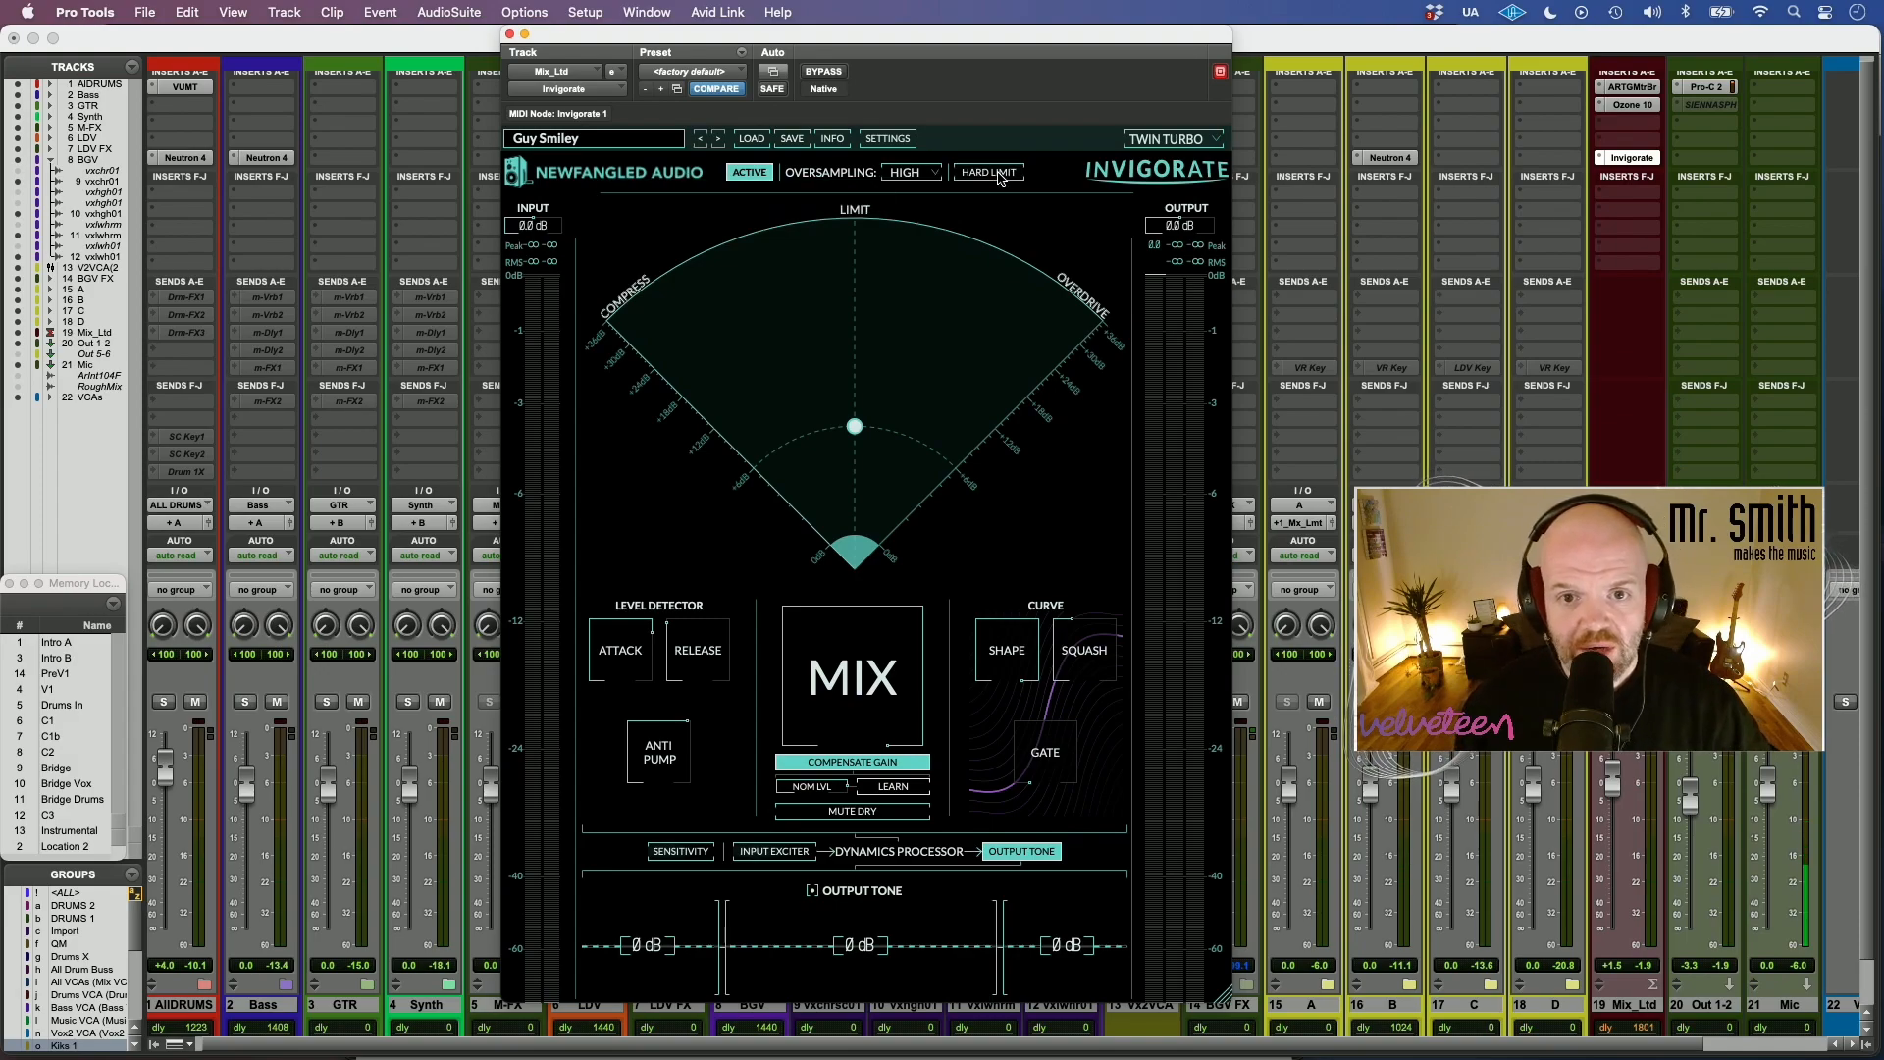
left_click(999, 177)
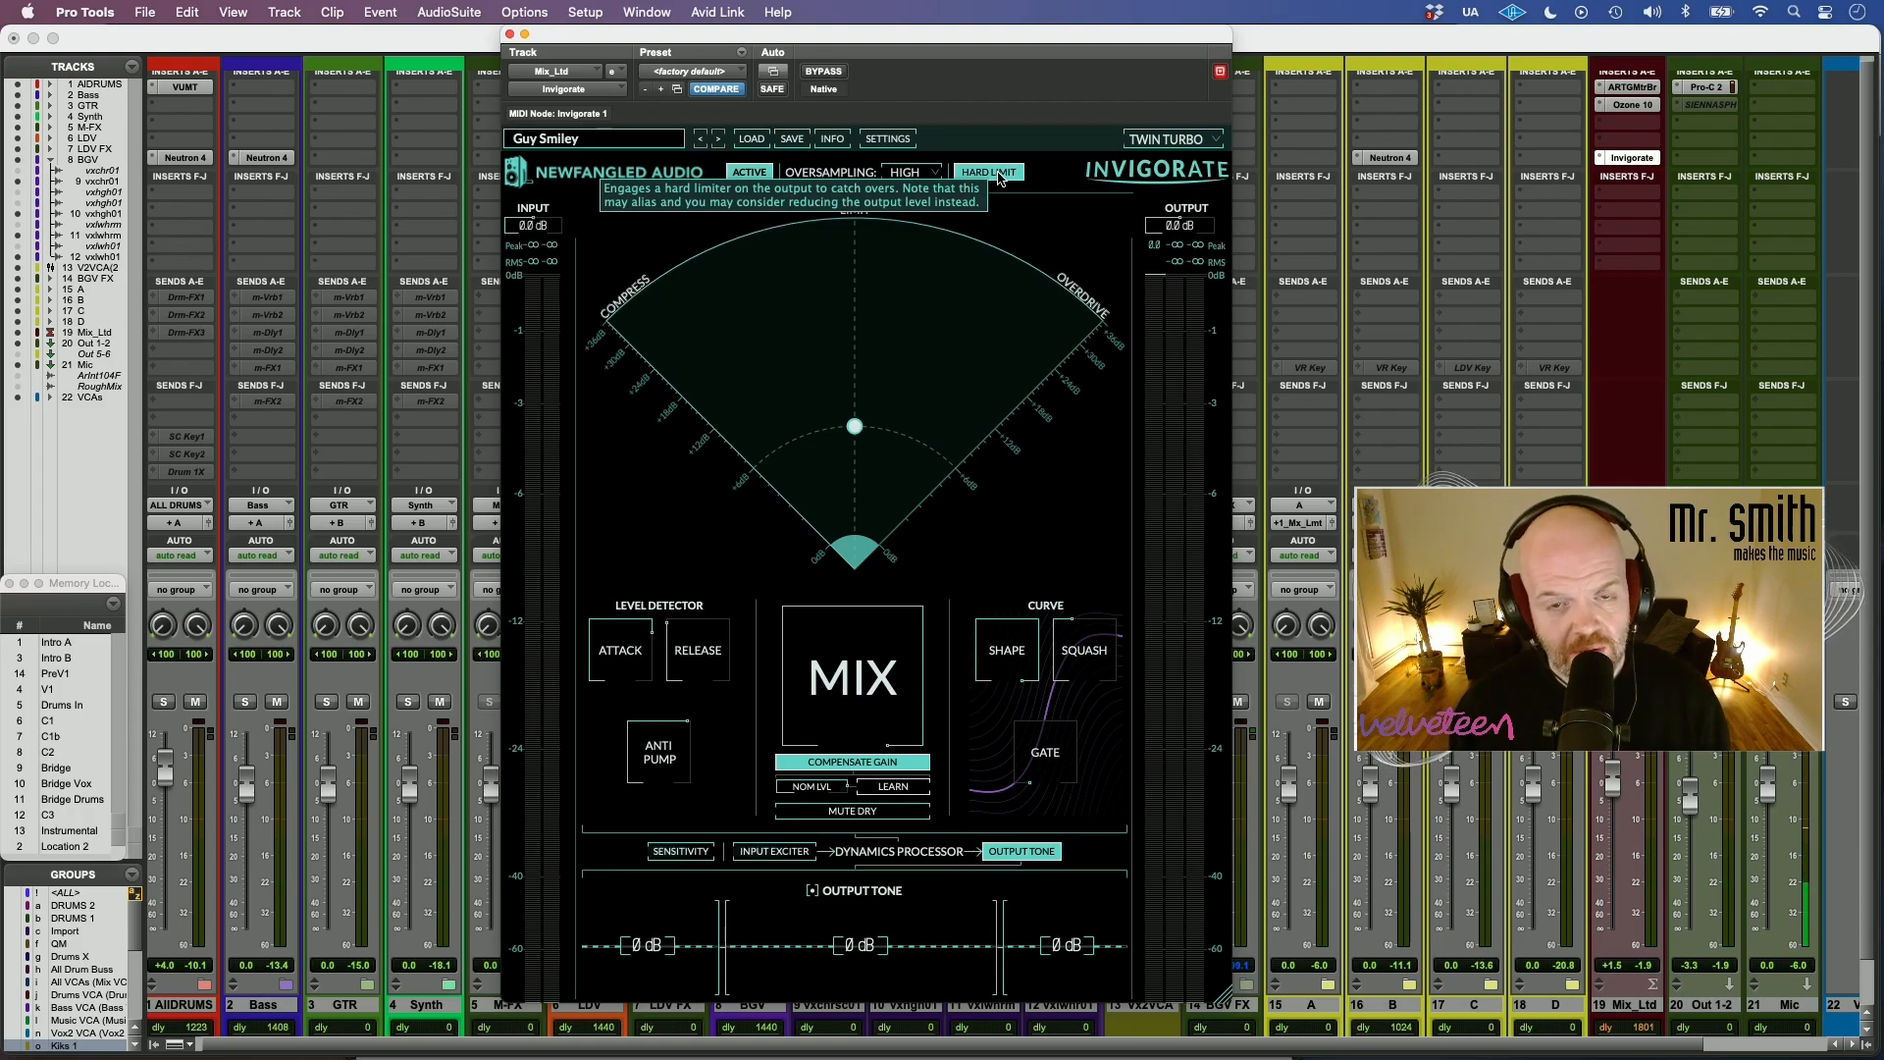
left_click(998, 178)
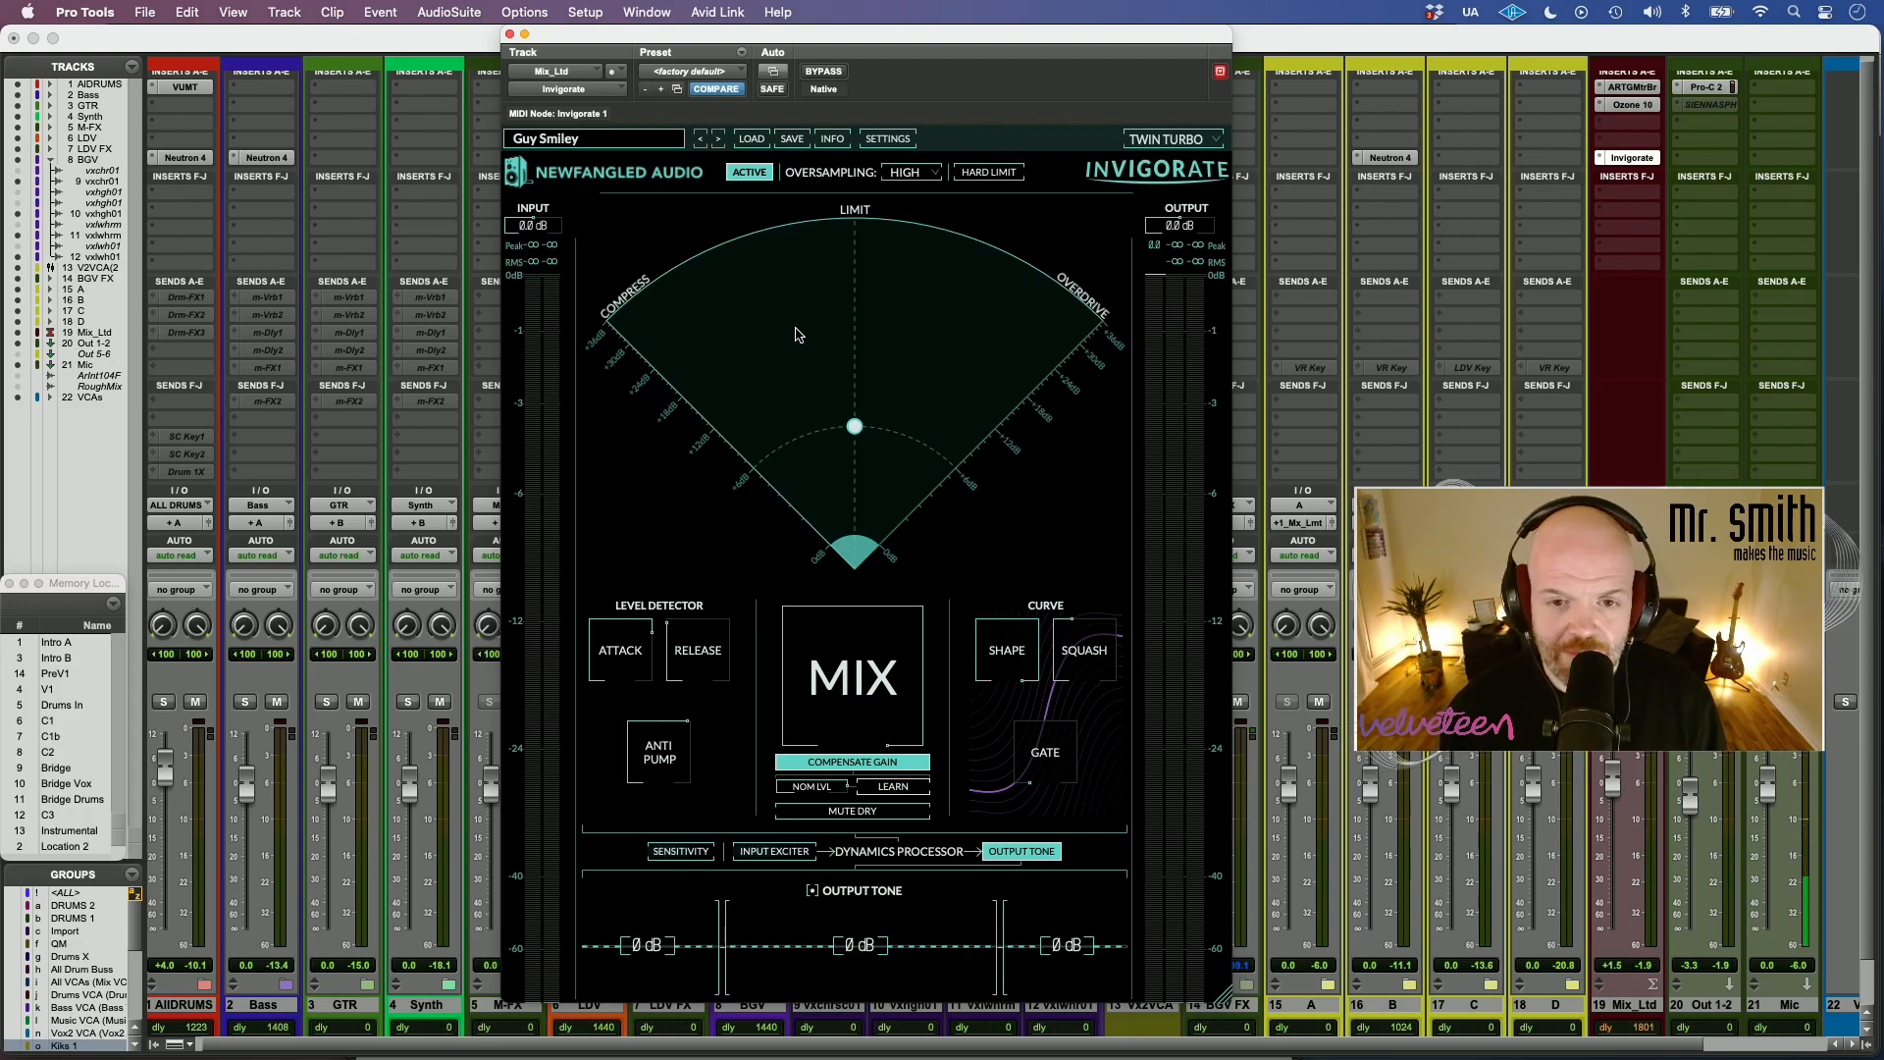
- Move the dynamics control point slightly from the Limit line toward Compress, and adjust the level detector's Anti Pump
left_click(846, 332)
left_click_drag(847, 332, 827, 413)
mouse_move(633, 647)
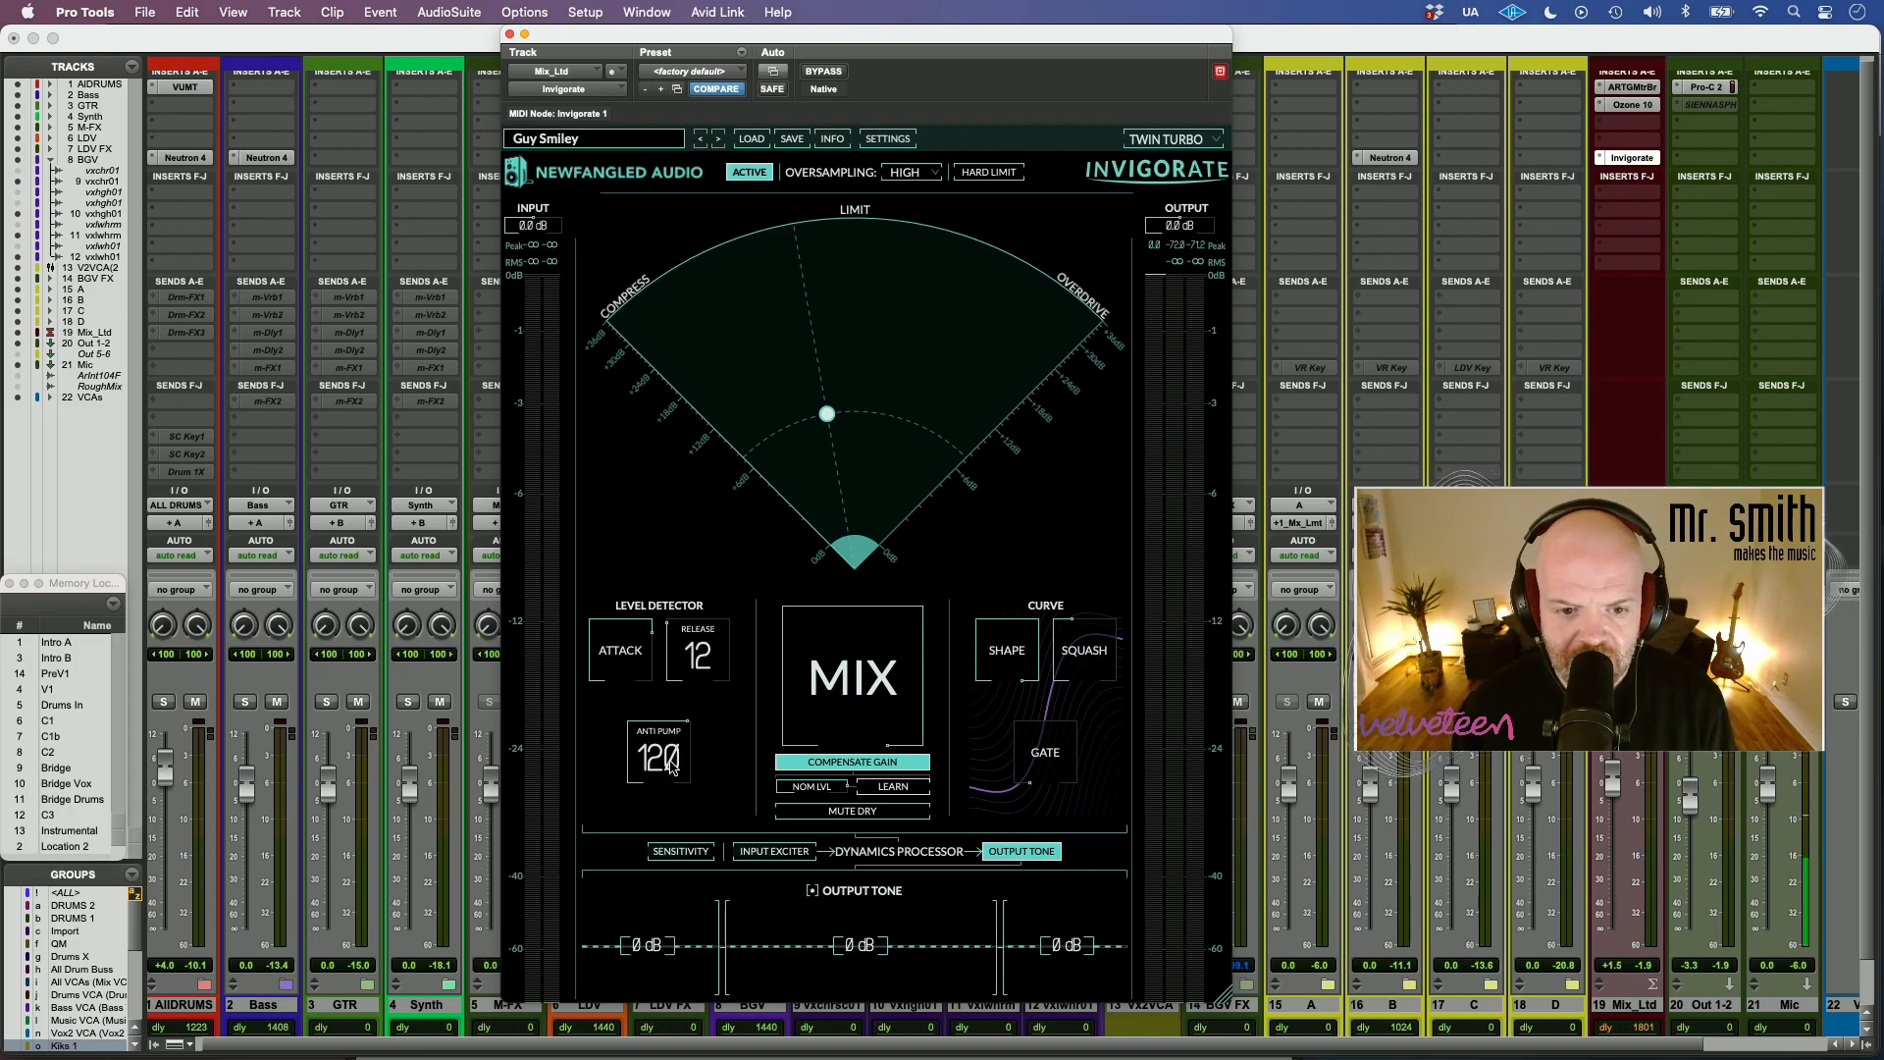
left_click_drag(656, 820, 675, 679)
- Try out the Mix control and toggle Mute Dry on and off
mouse_move(854, 677)
left_mouse_down()
mouse_move(854, 746)
mouse_move(858, 660)
left_mouse_up()
mouse_move(817, 790)
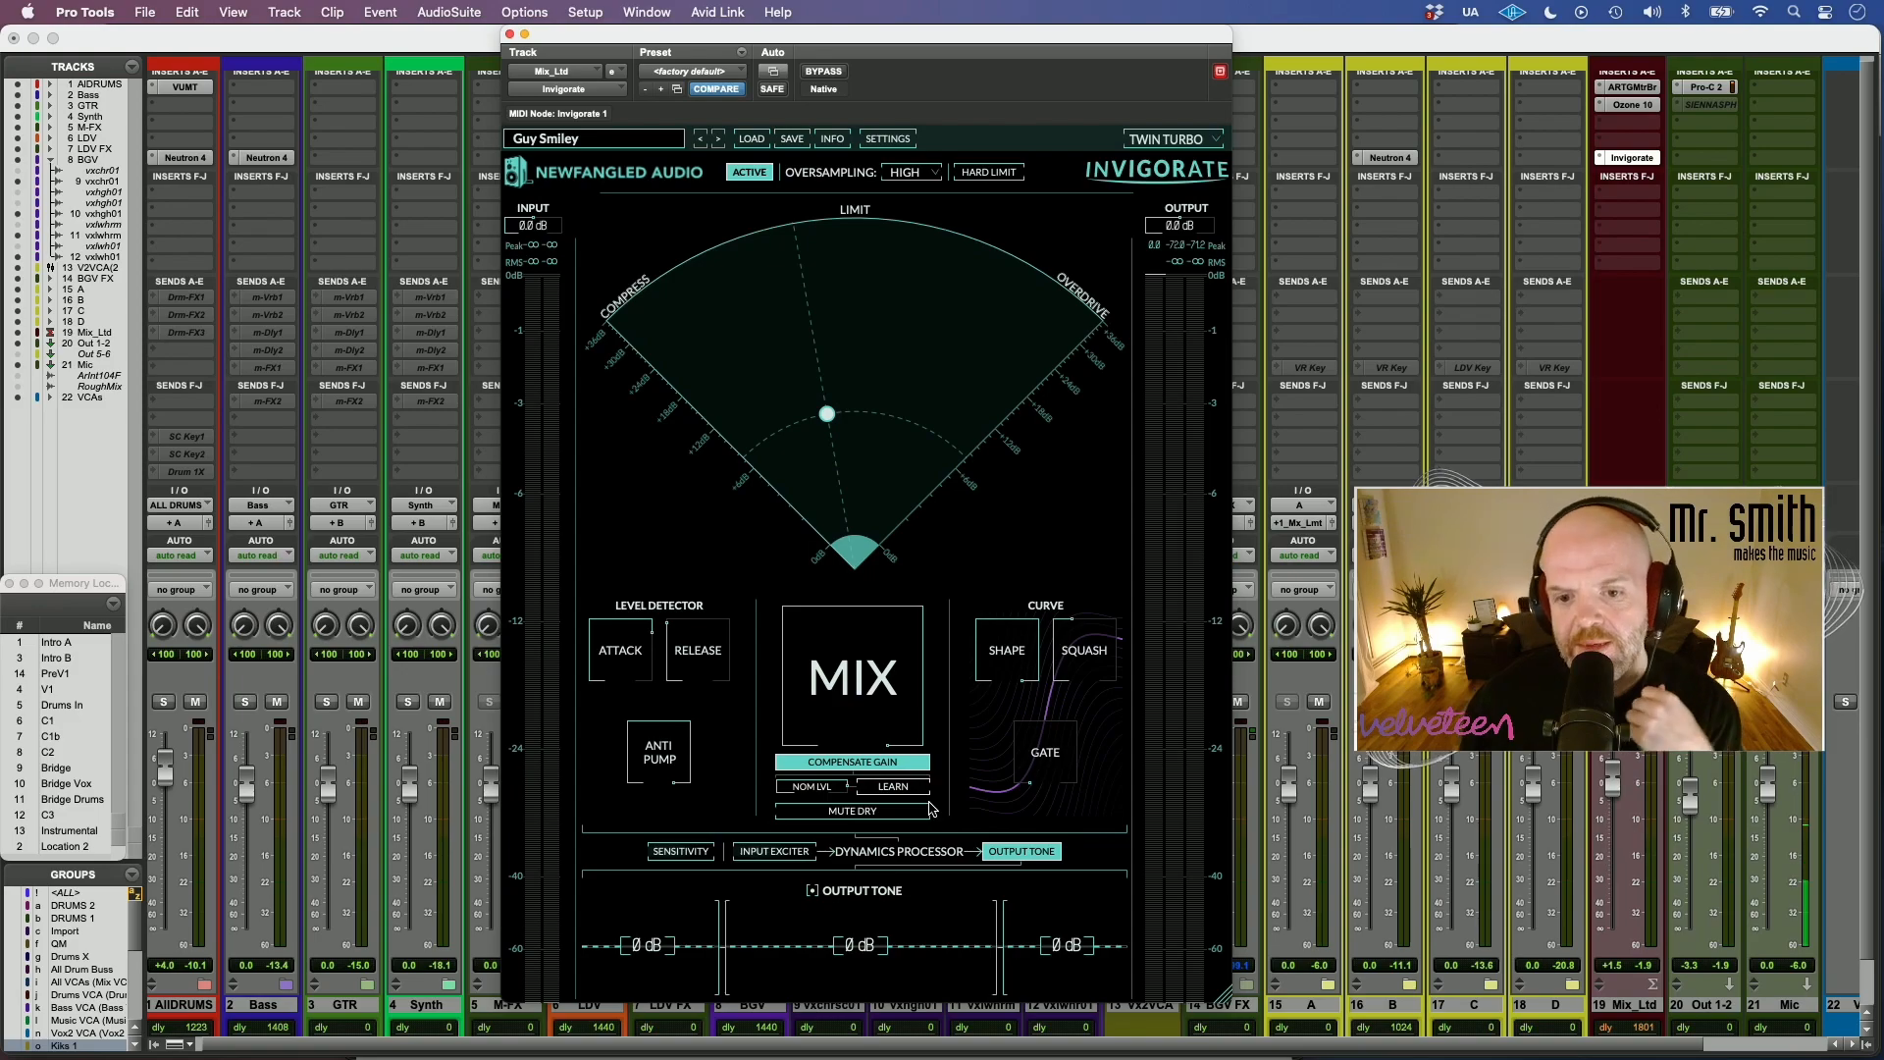
left_click(863, 814)
left_click(863, 814)
left_click(863, 815)
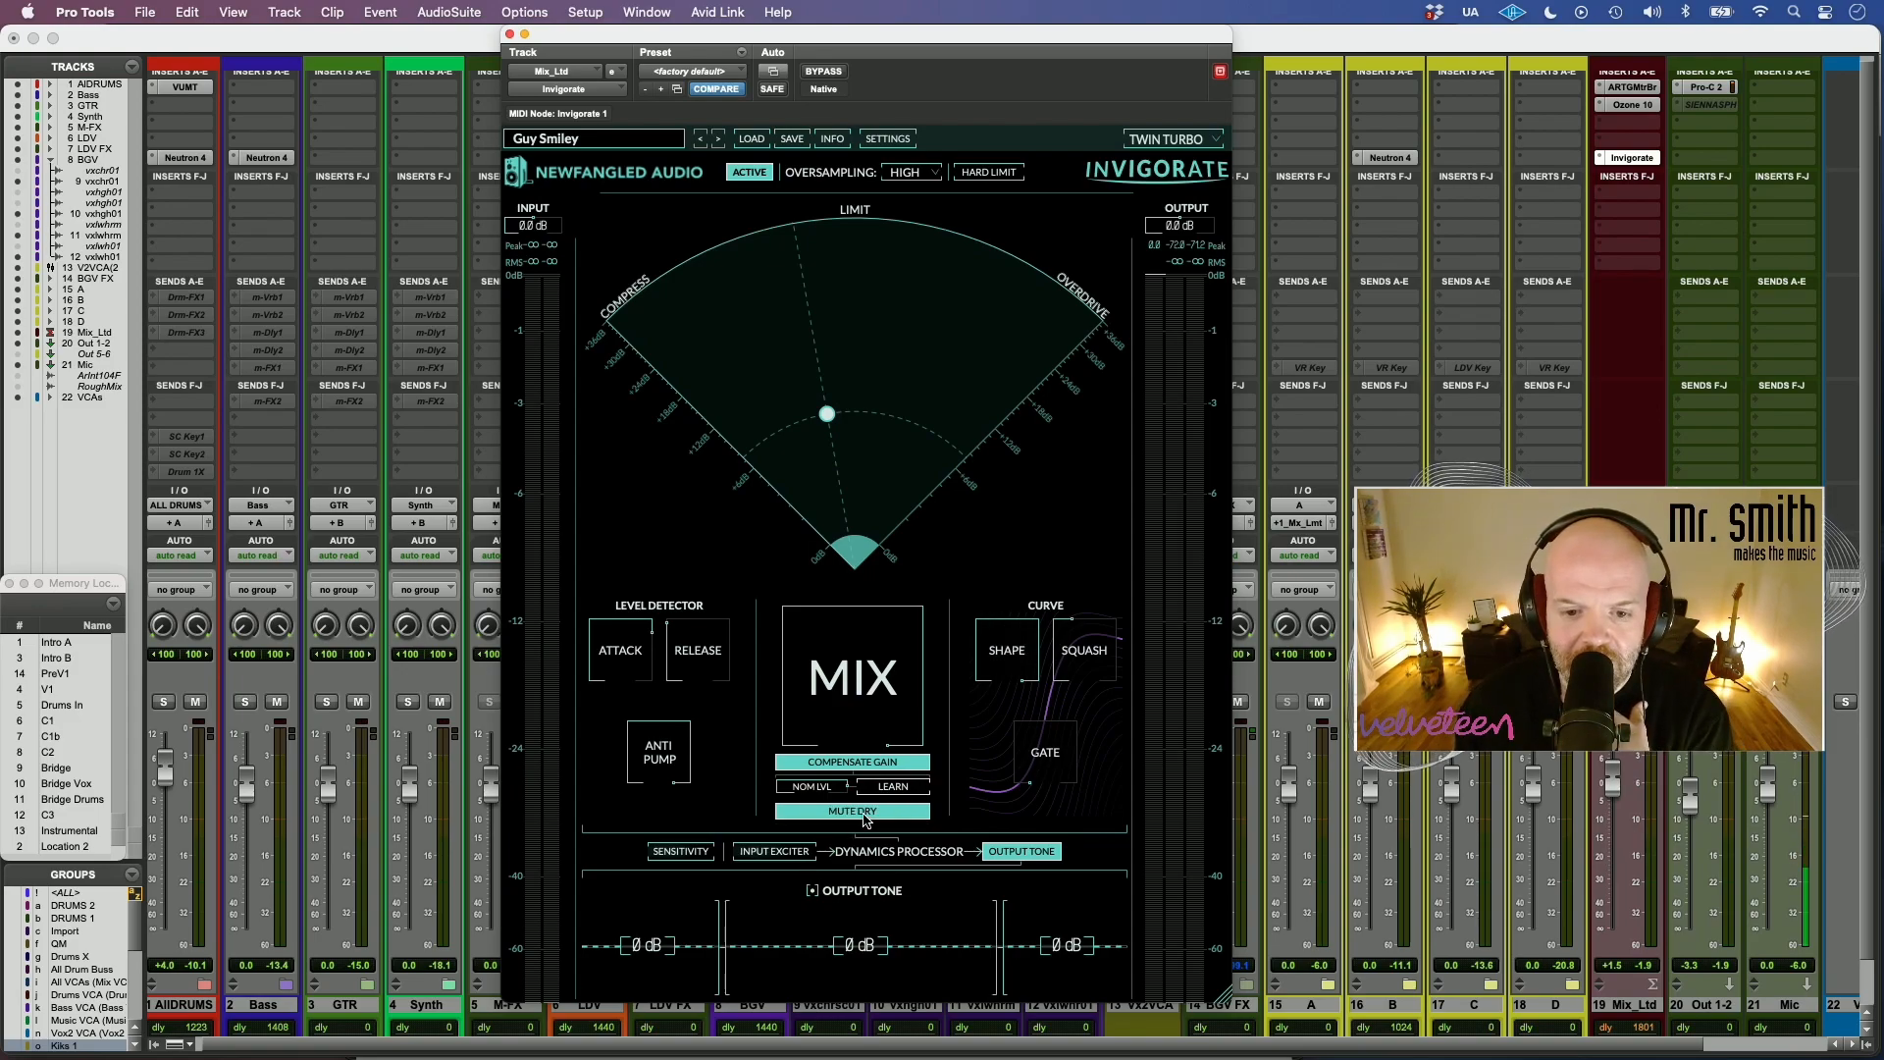
left_click_drag(847, 701, 883, 649)
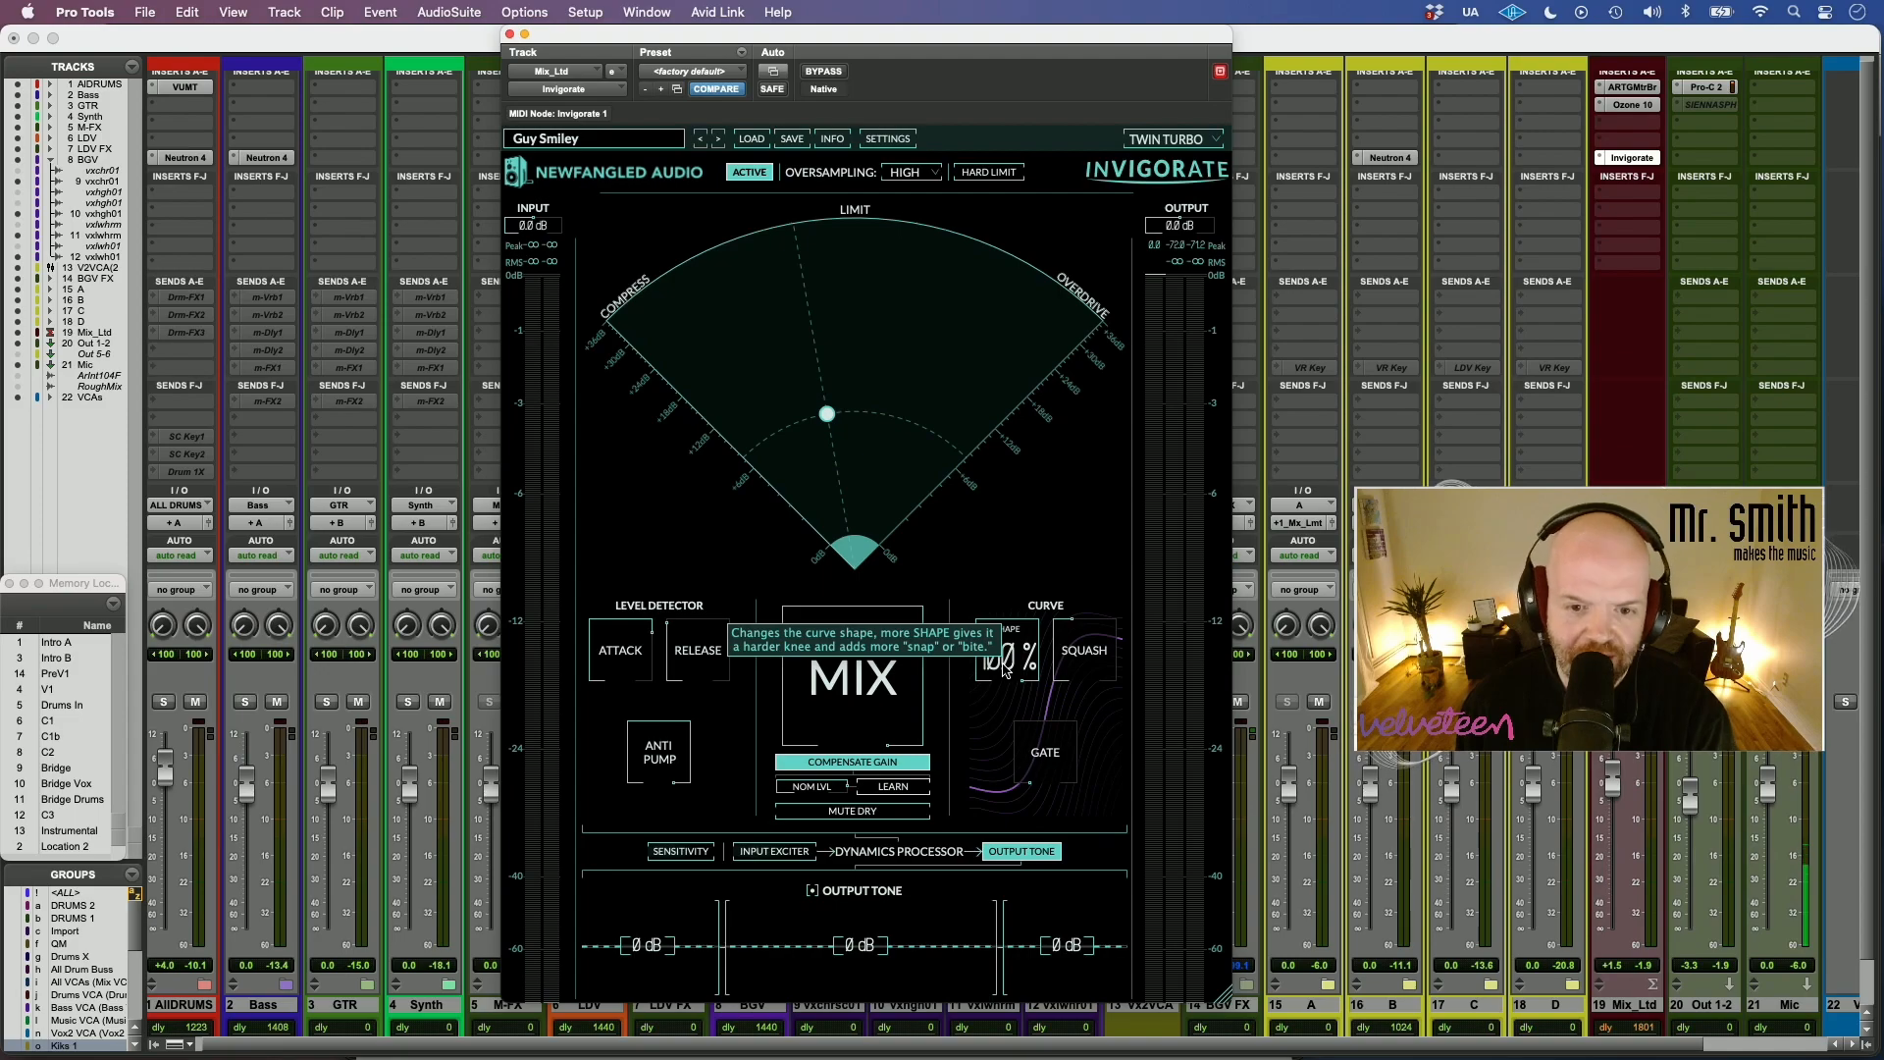
- Adjust the Shape and Squash controls of the compression curve
left_click_drag(1005, 670, 1109, 593)
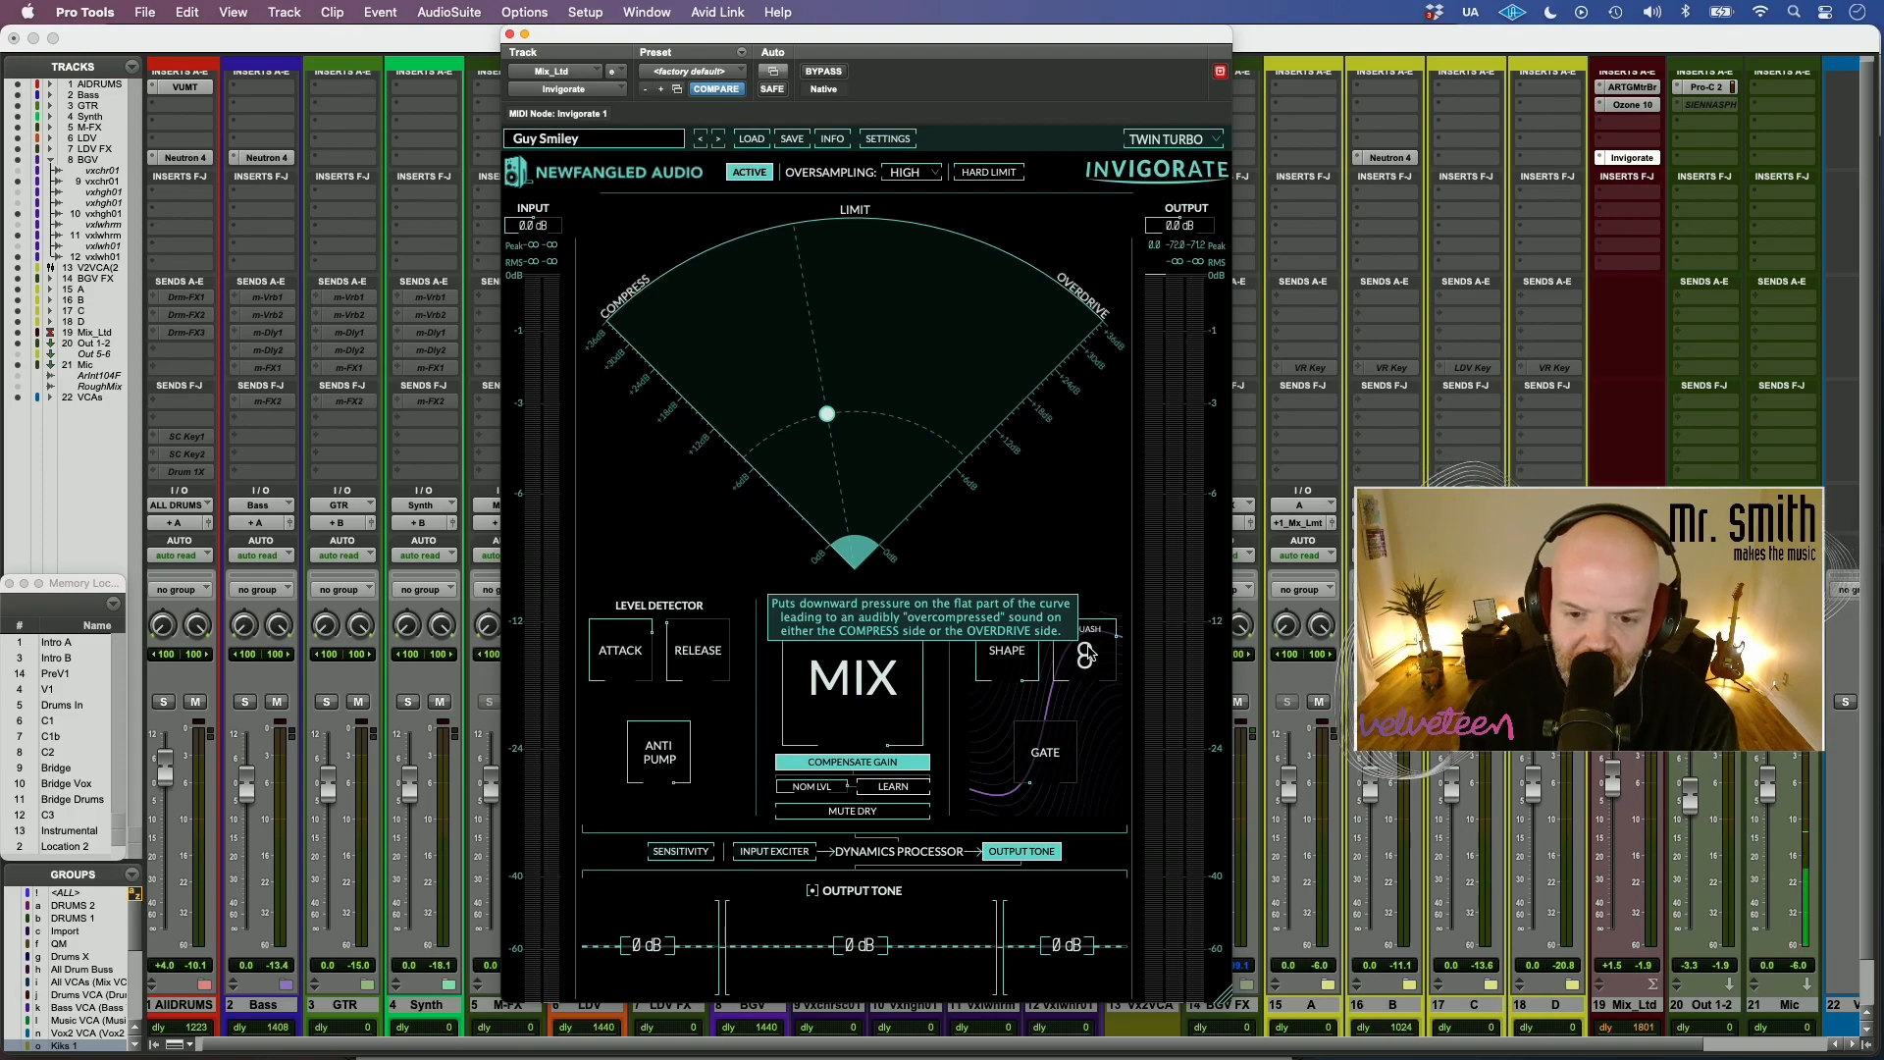
mouse_move(1055, 773)
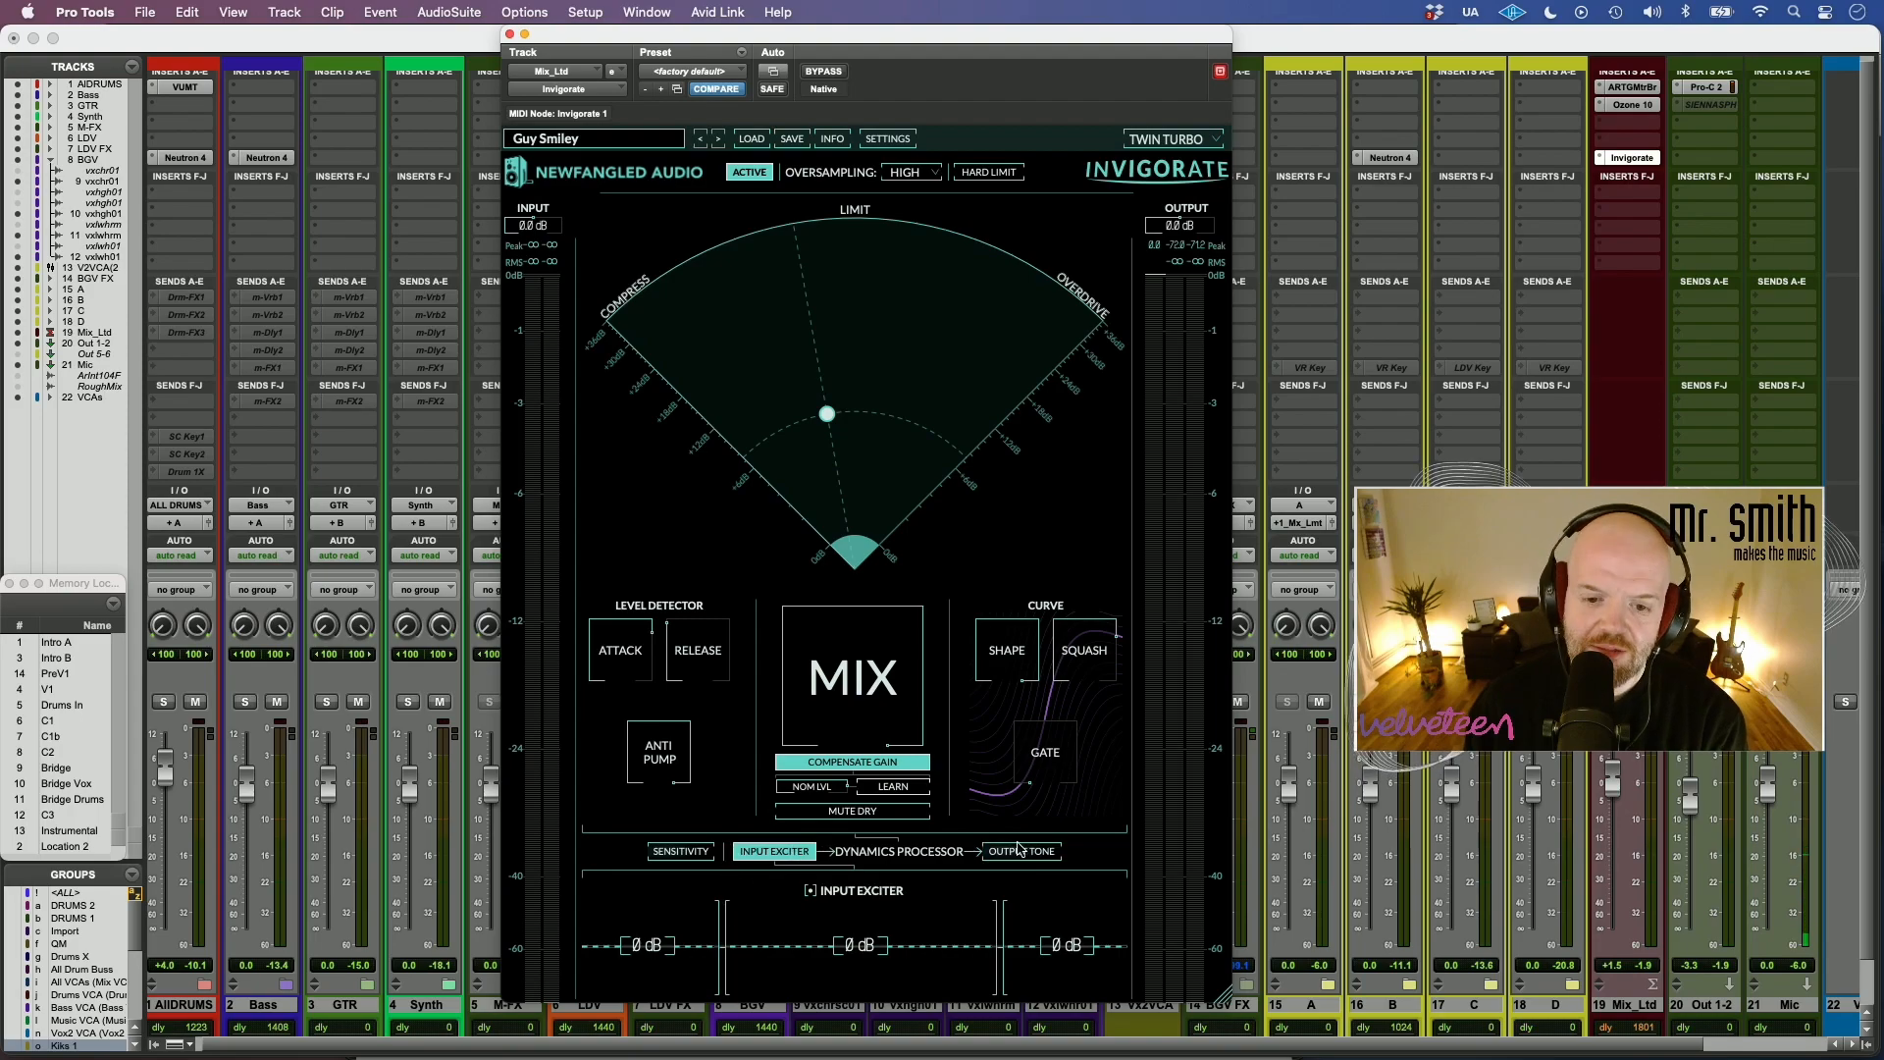
- Show the Sensitivity bands and the Input Exciter bands of the dynamics processor
left_click(682, 852)
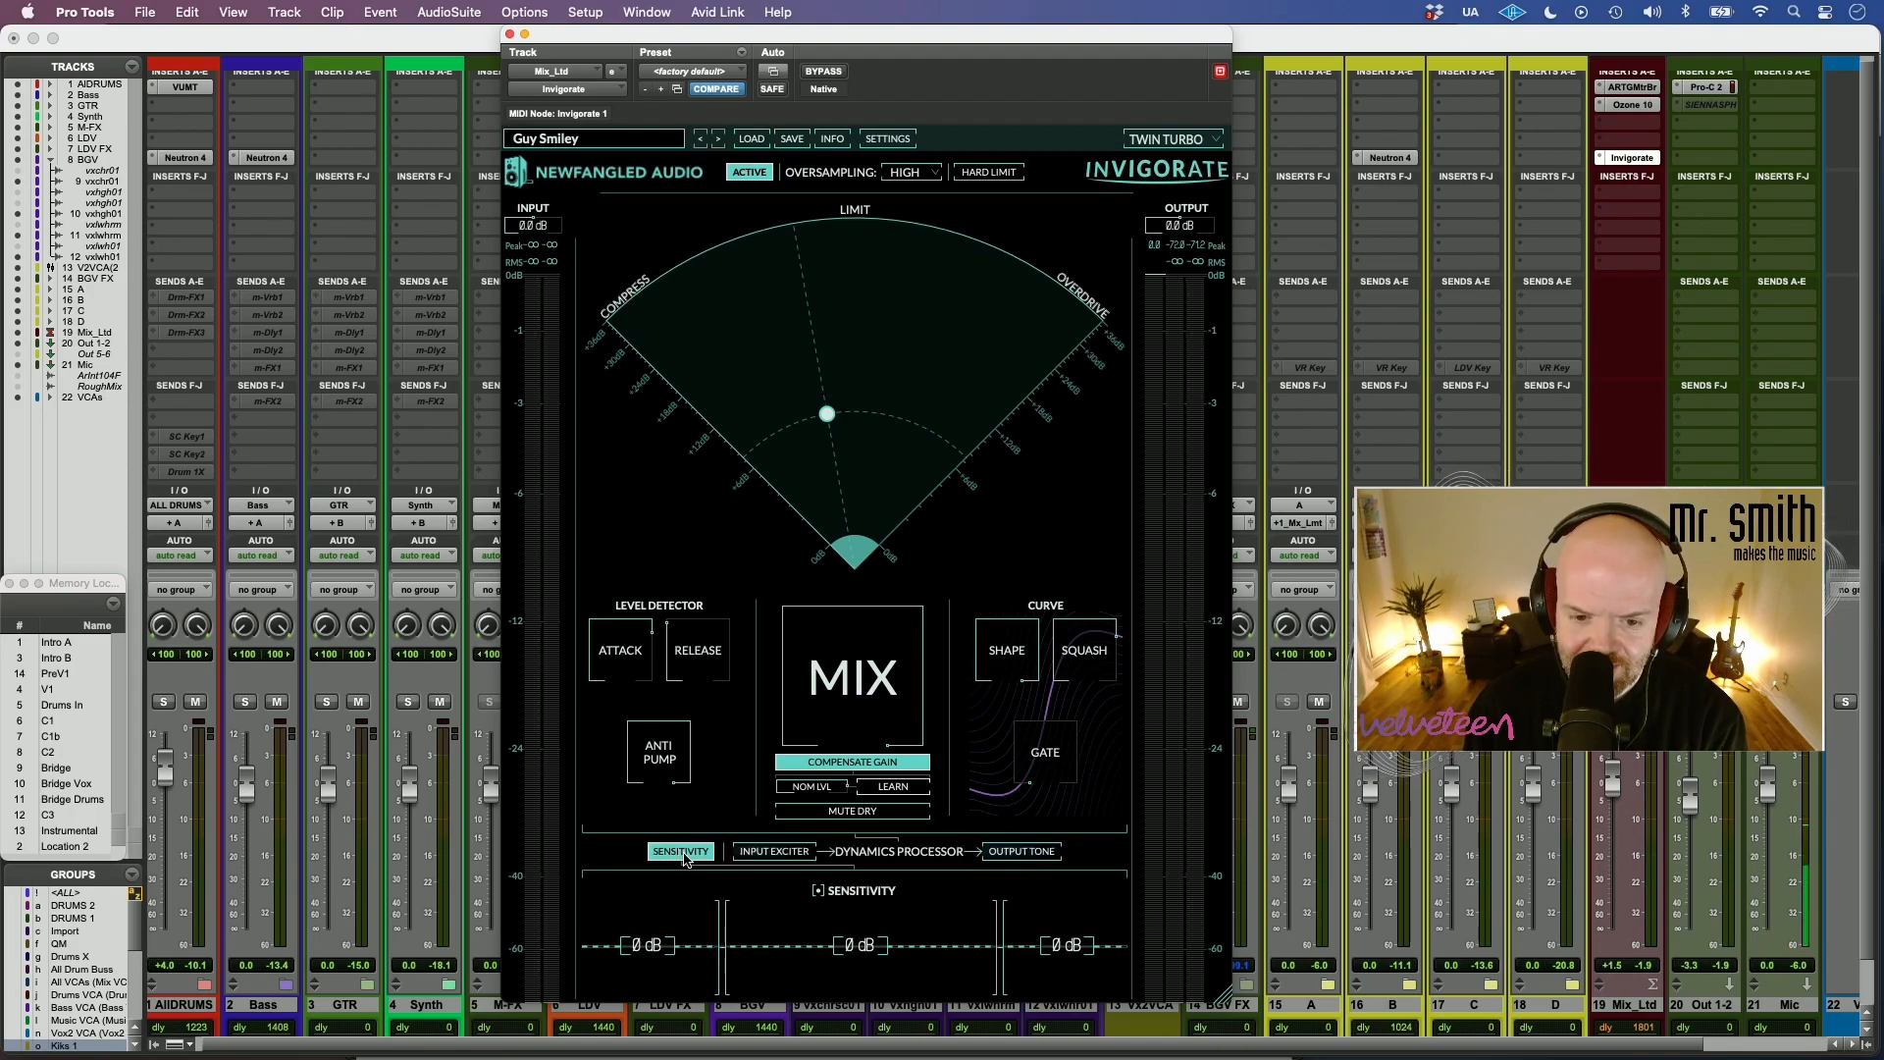
left_click(771, 852)
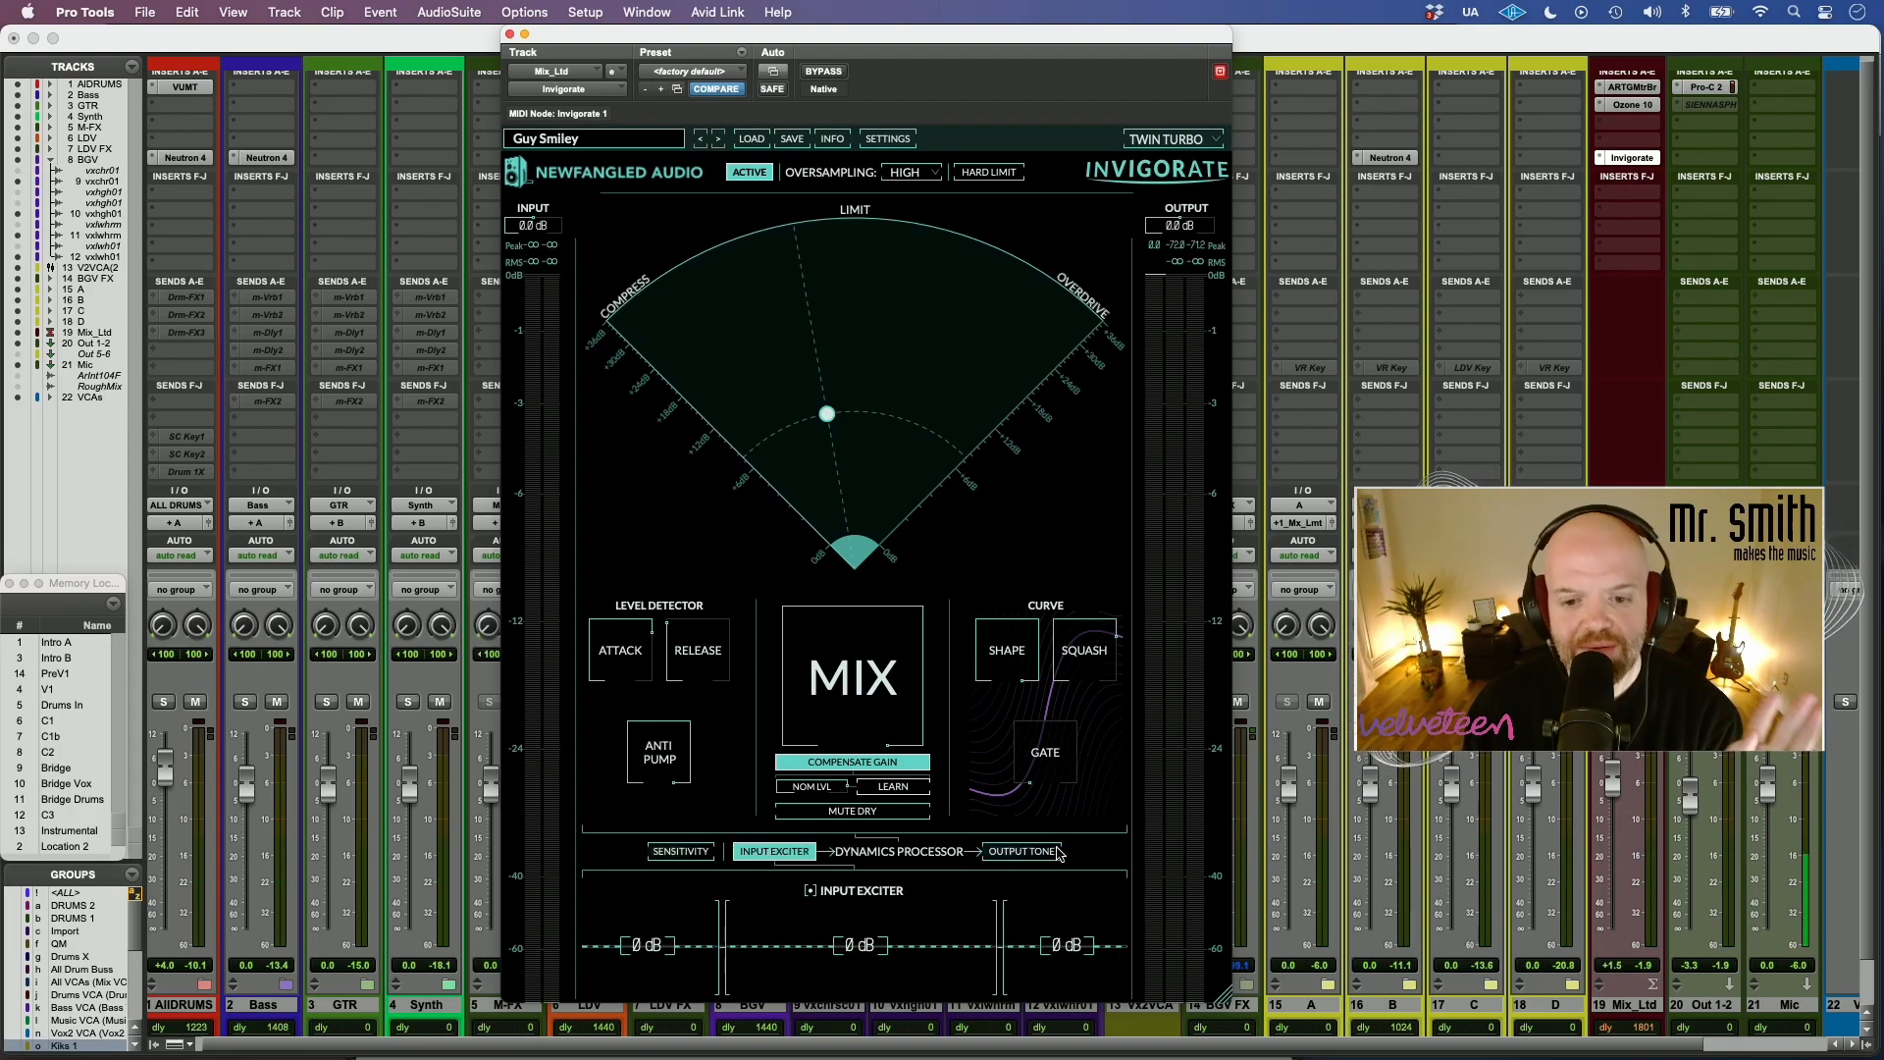
- View the Output Tone bands, and adjust the Sensitivity section's low-mid crossover and the level detector's Anti Pump
left_click(1024, 853)
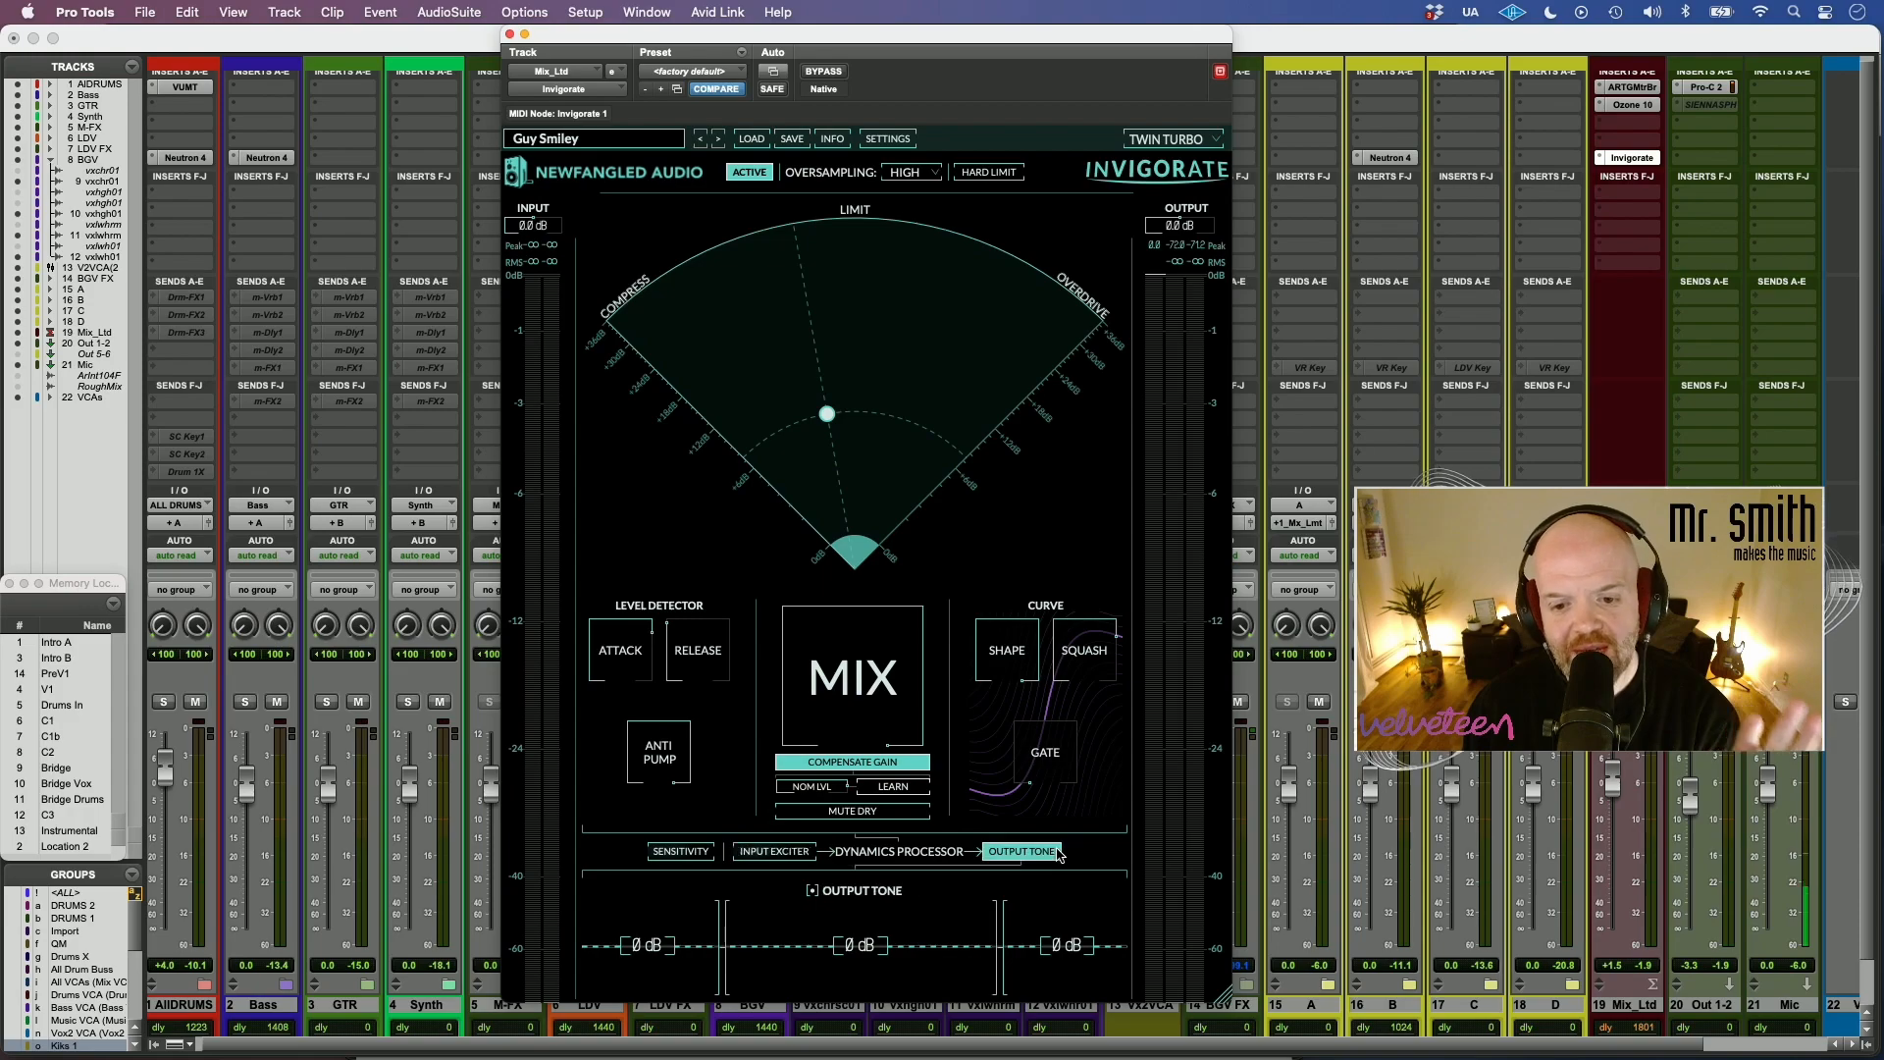
left_click(681, 852)
left_click_drag(727, 944, 665, 957)
left_click_drag(665, 957, 666, 963)
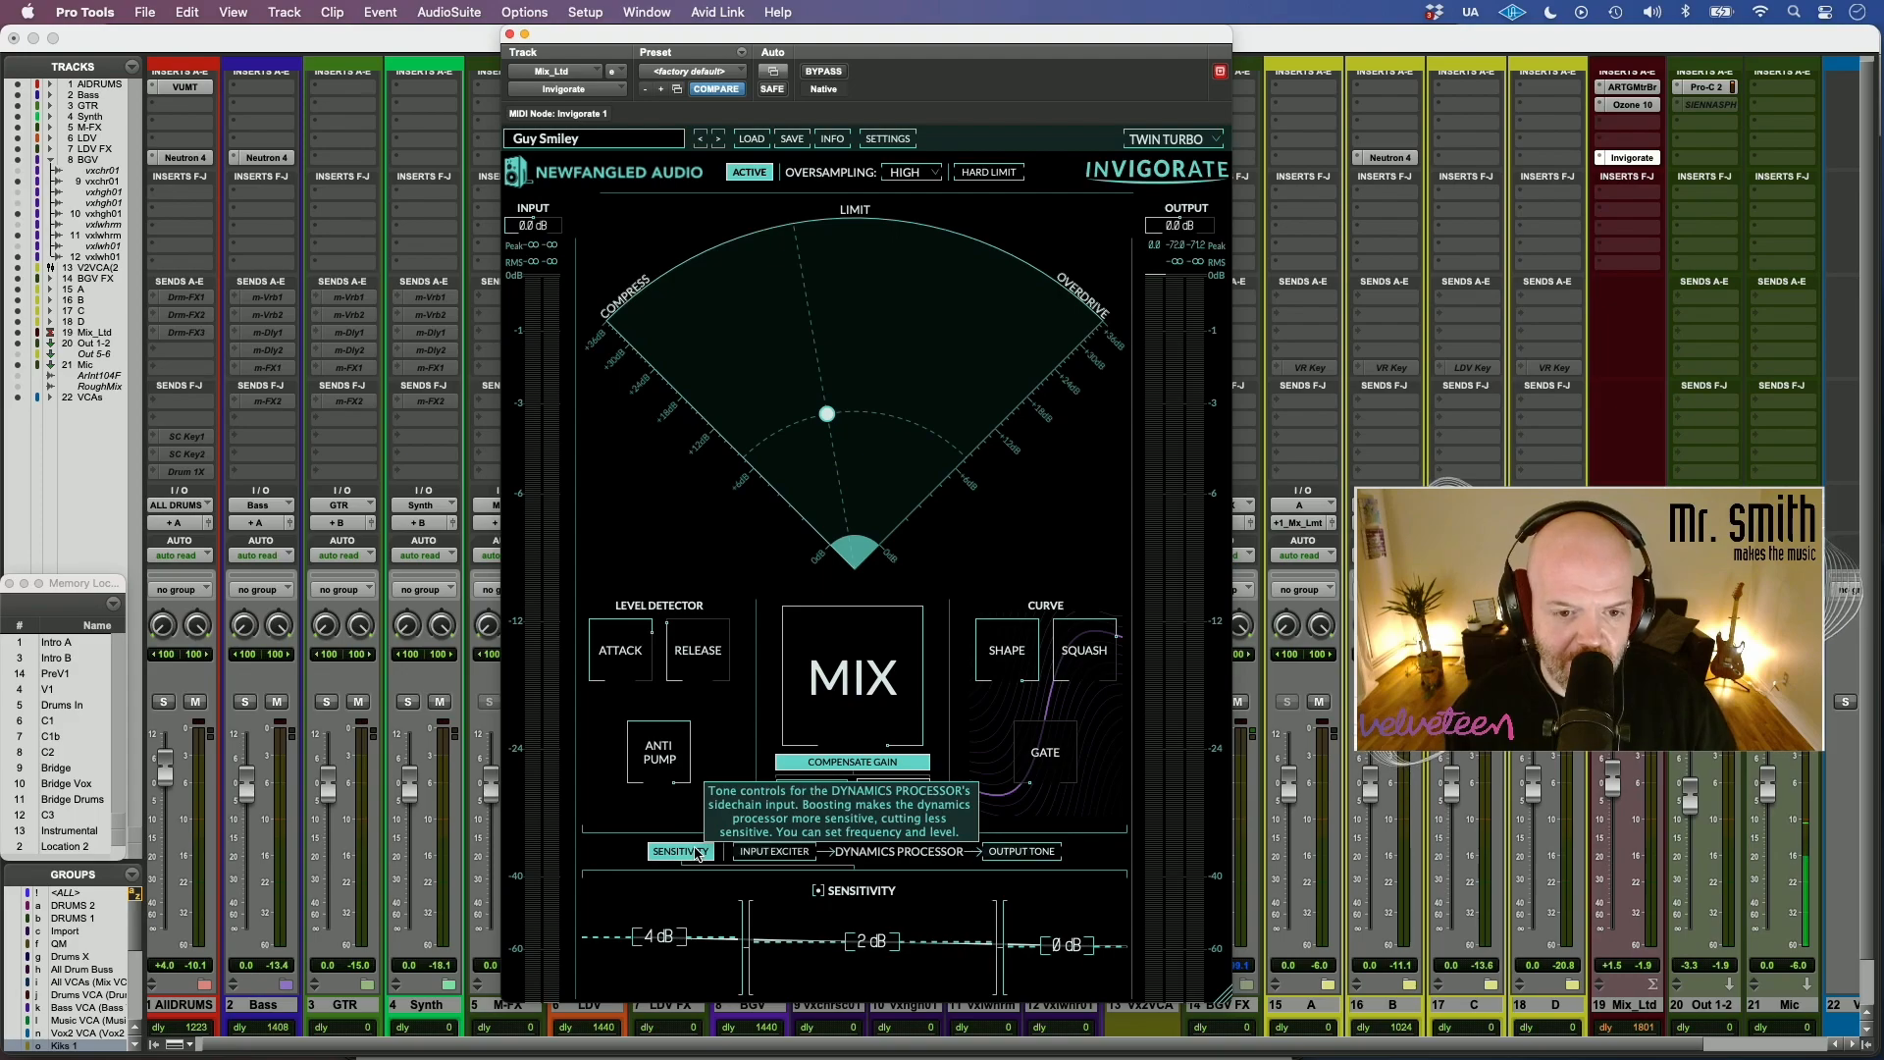
mouse_move(639, 764)
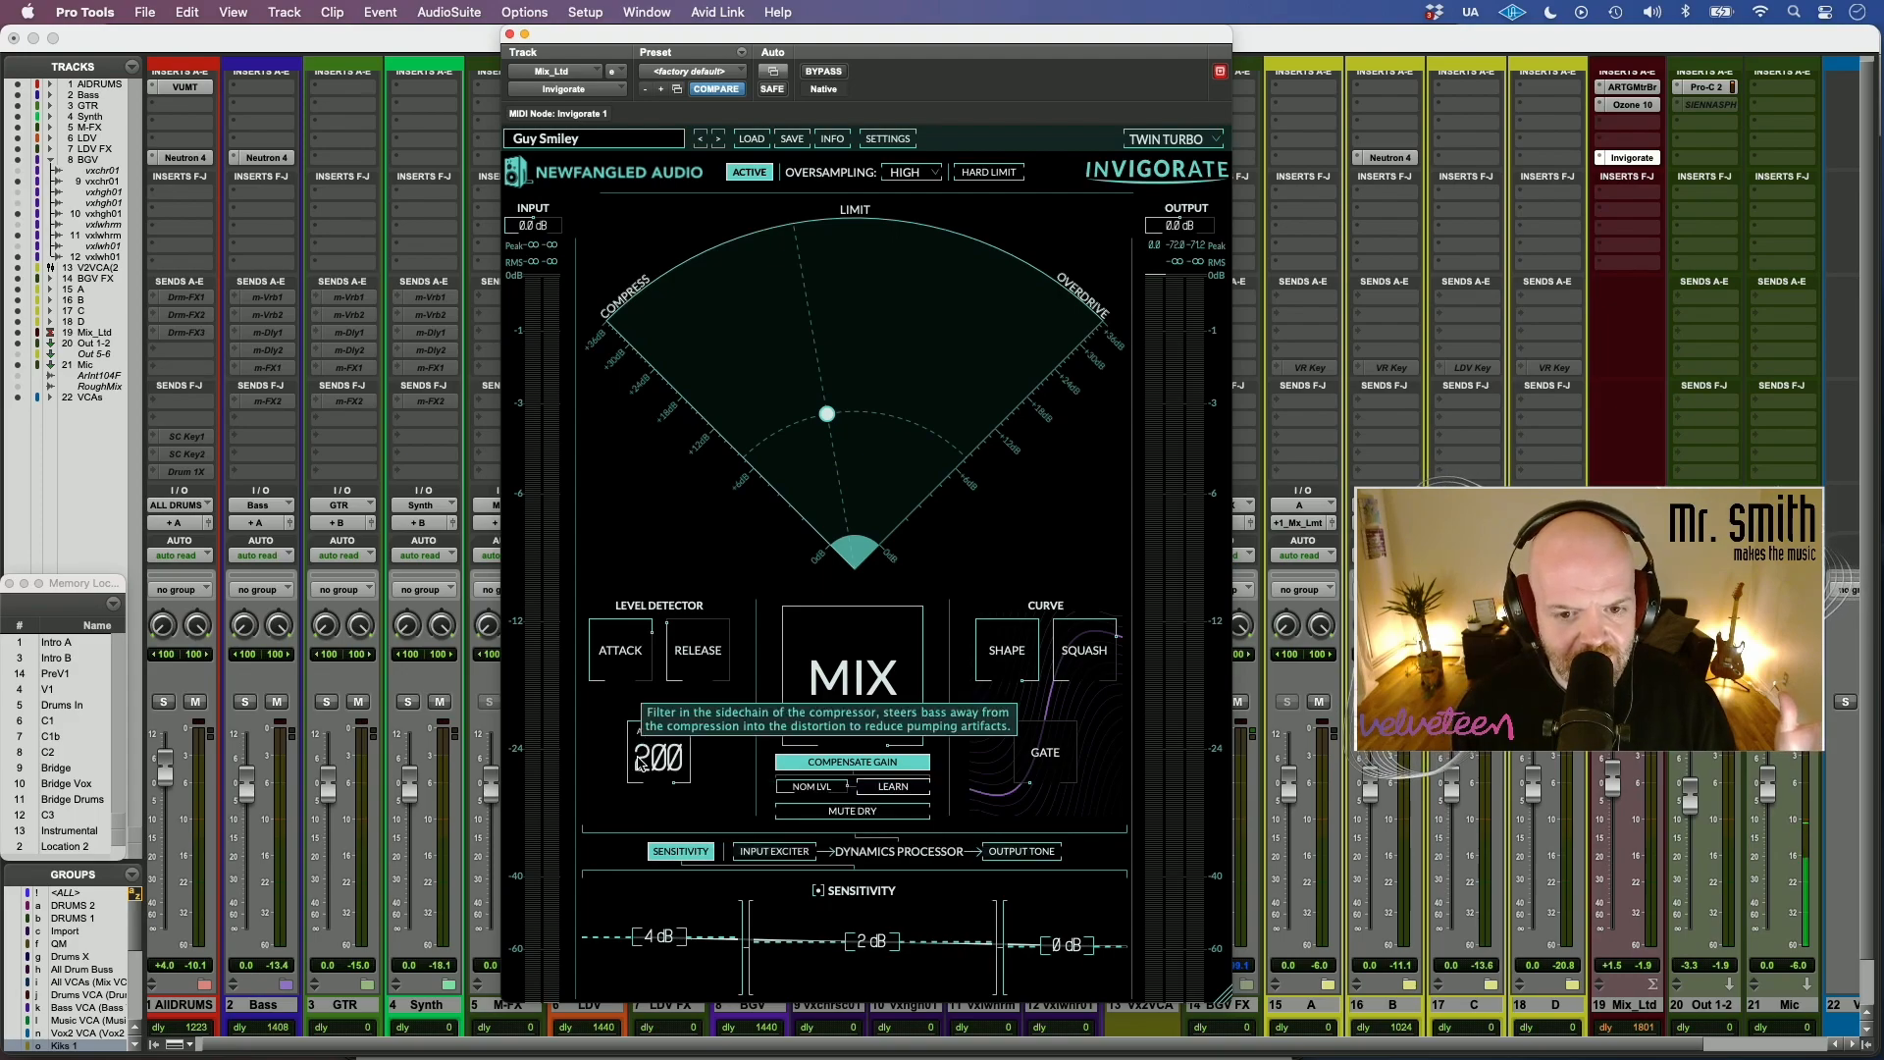
left_click_drag(639, 765, 632, 819)
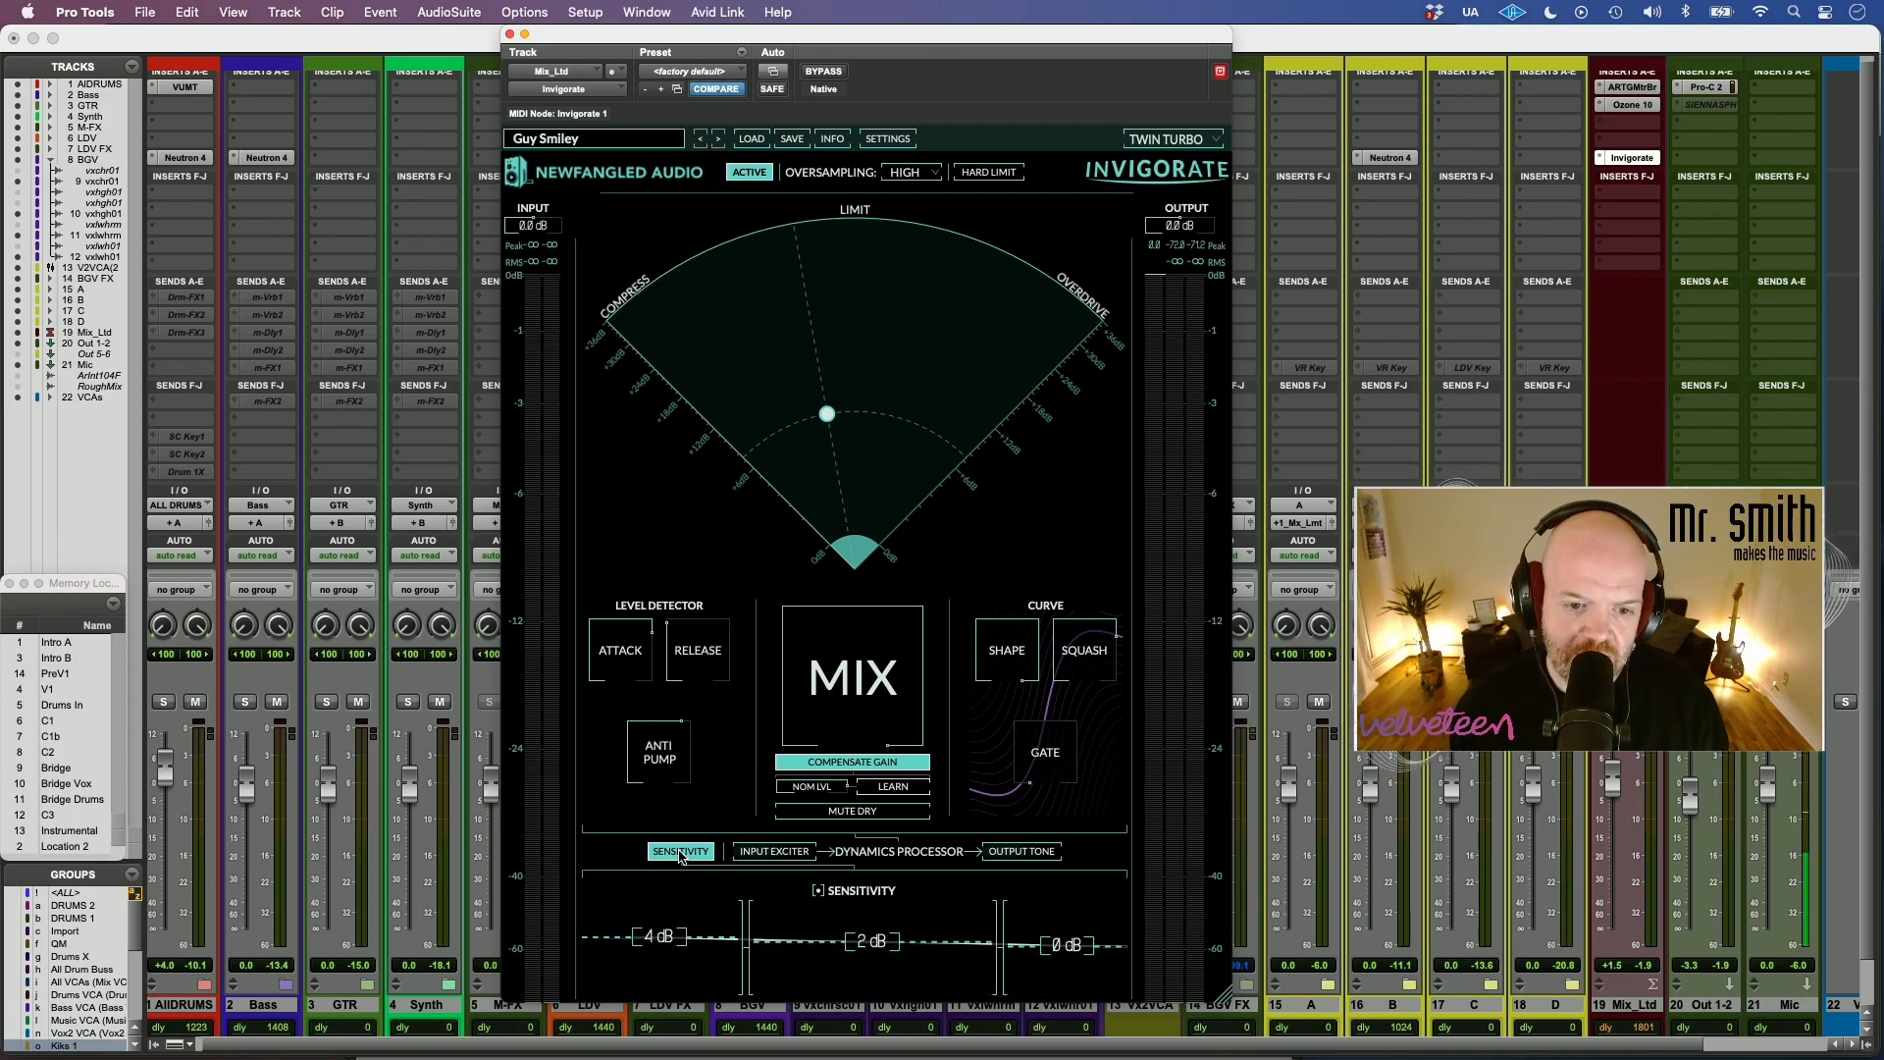
- Show the Input Exciter and Output Tone bands, and move the dynamics control point lower and closer to the Limit line
left_click(788, 850)
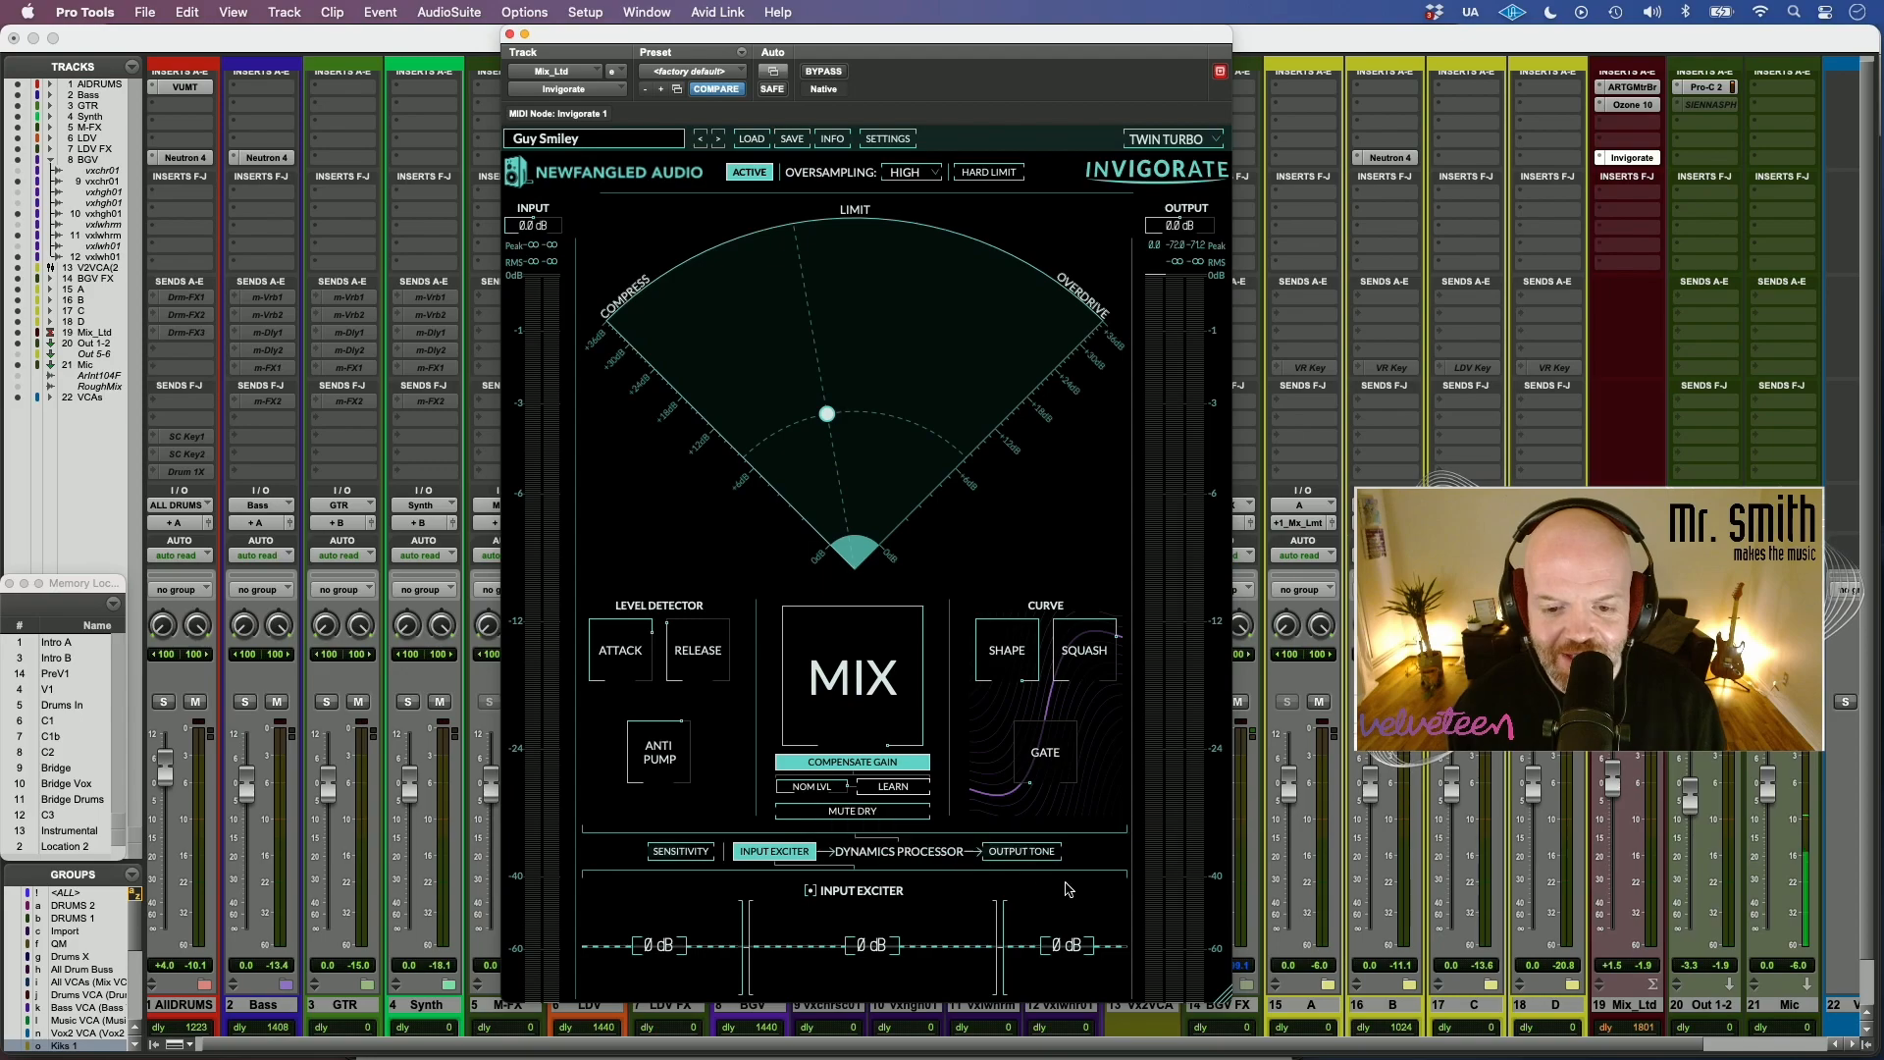
left_click(1048, 854)
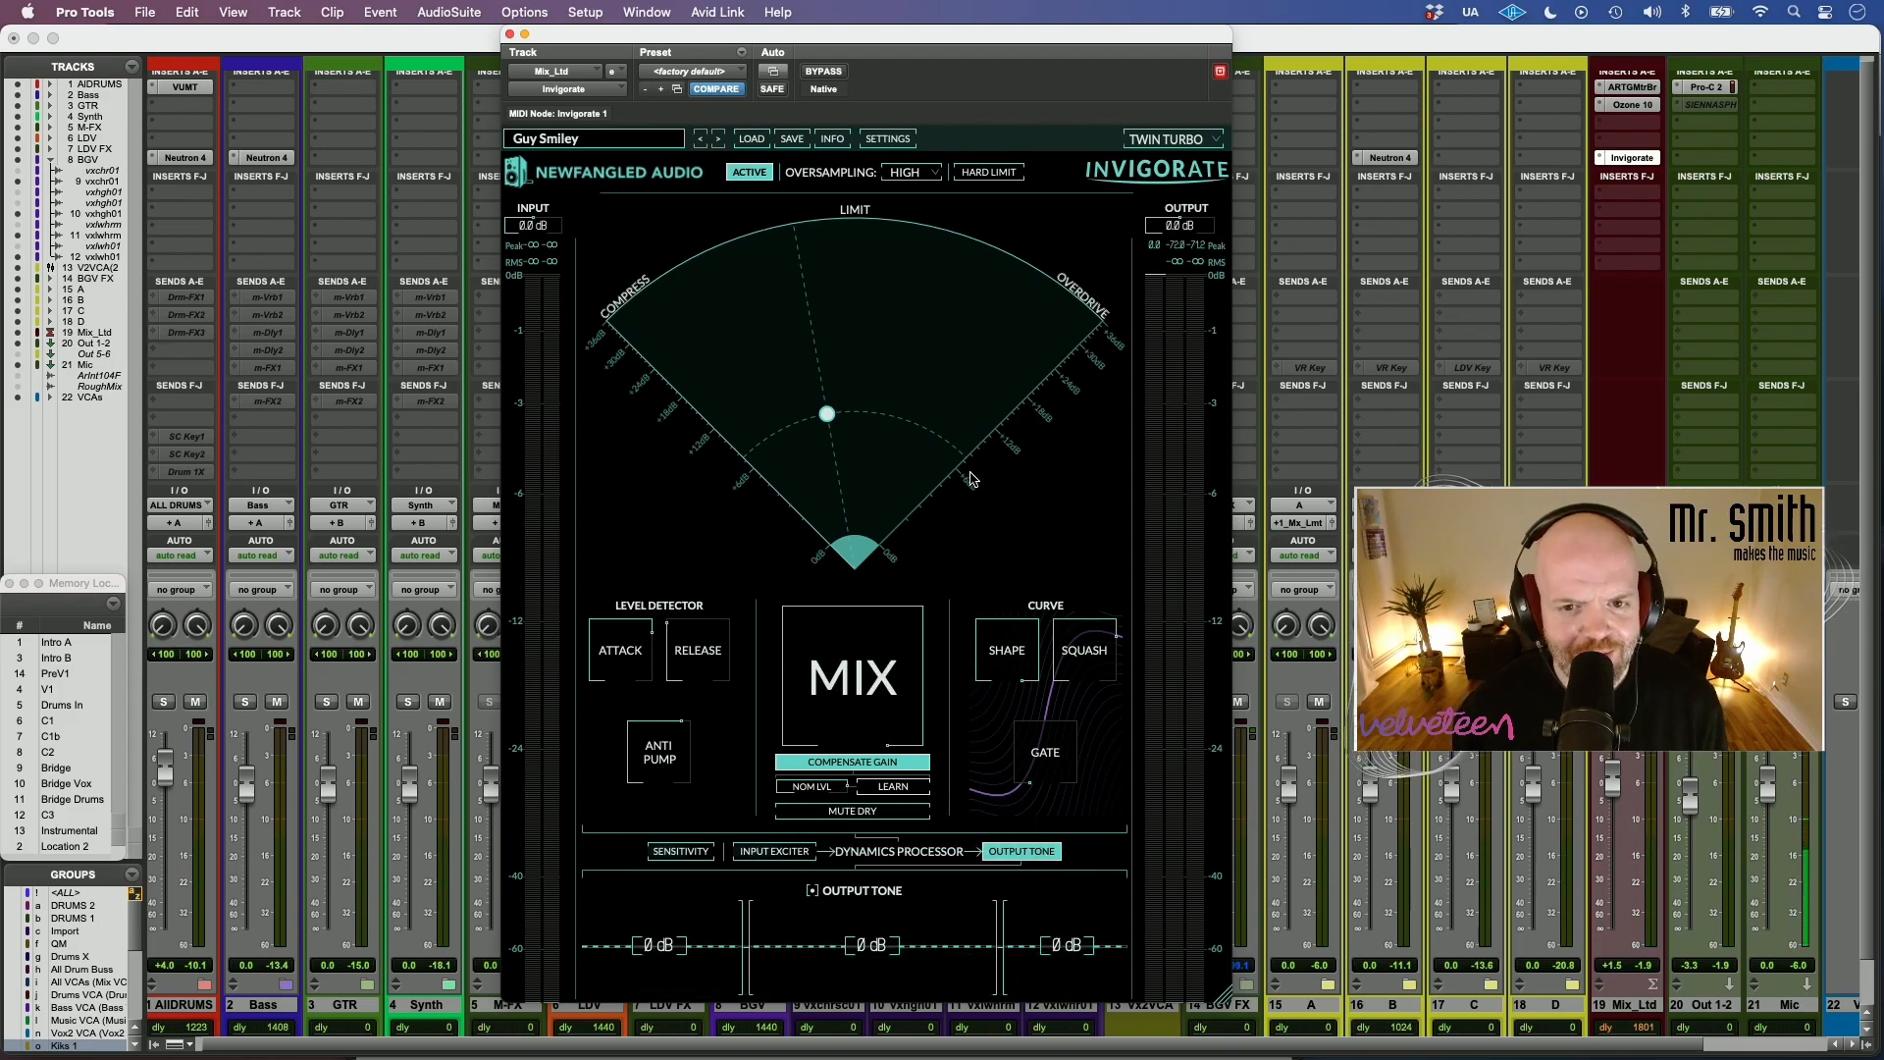
left_click_drag(826, 413, 846, 450)
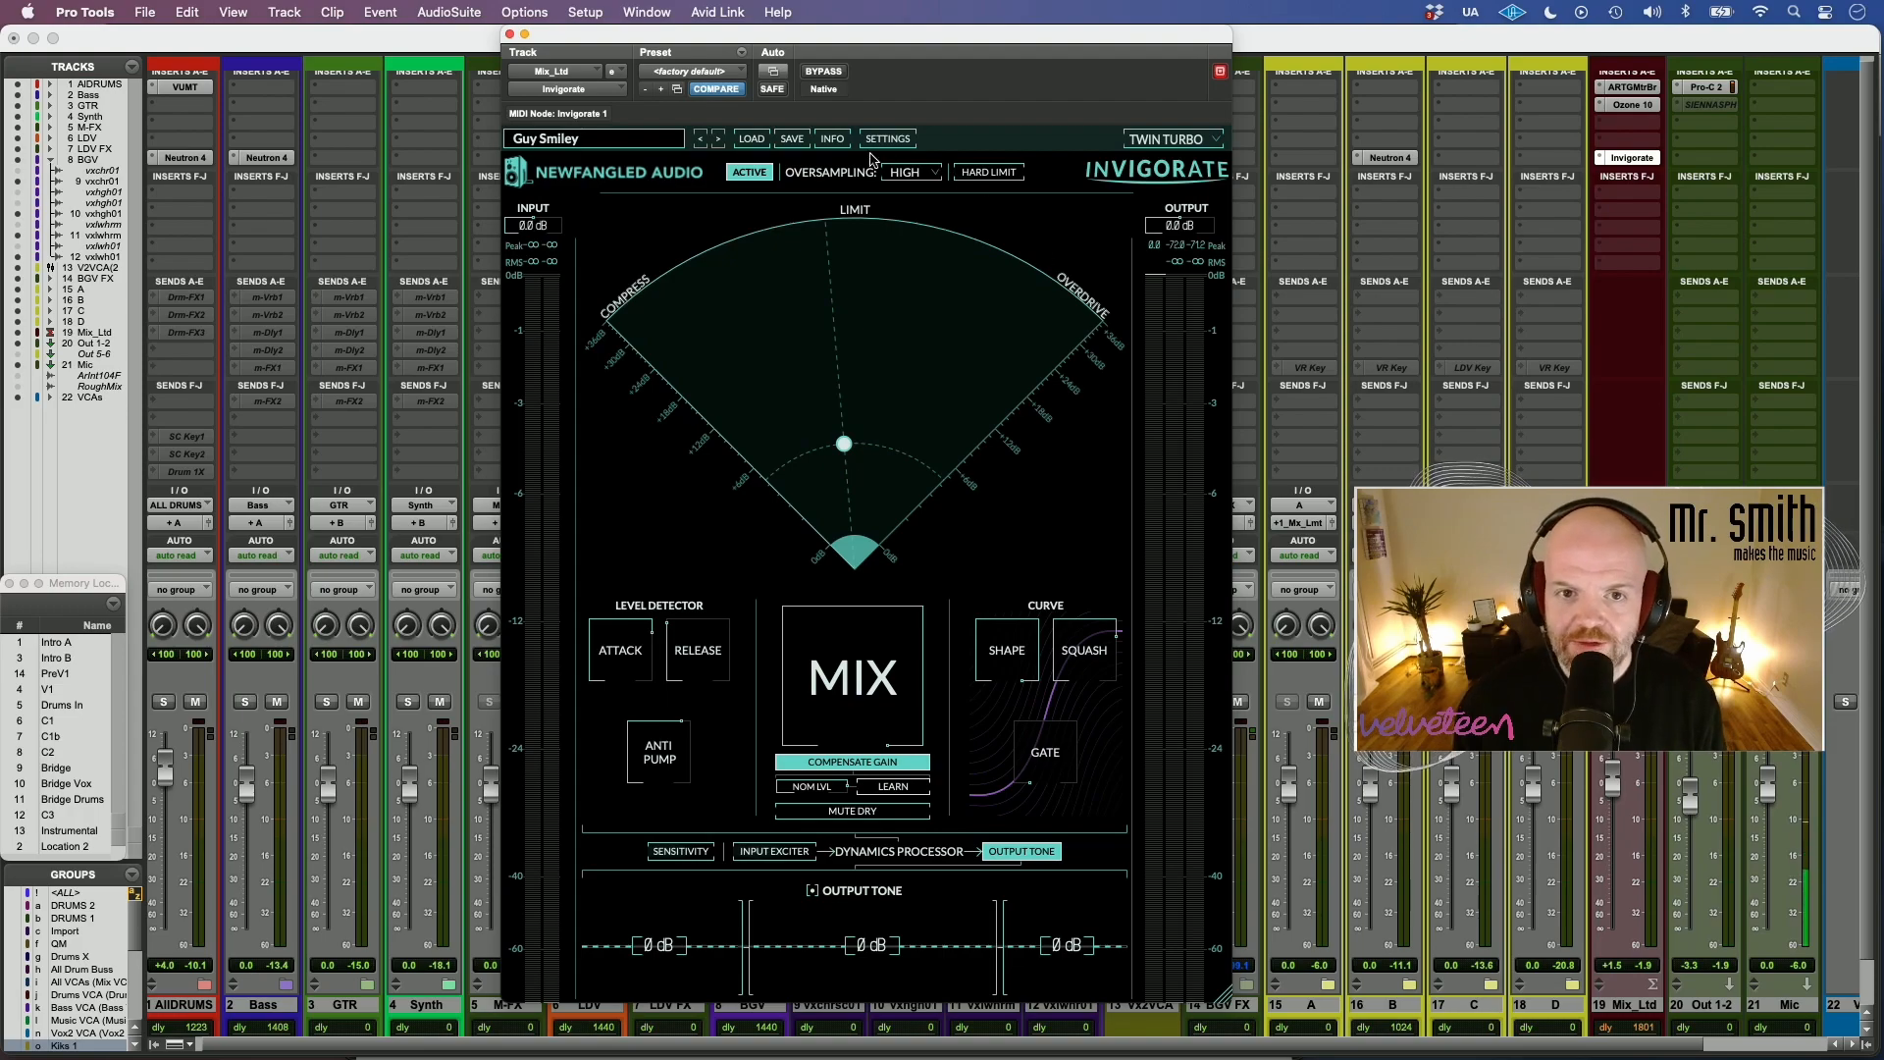
- Open the Invigorate user guide in Preview and examine its chapters and the signal-flow block diagram
left_click(832, 138)
scroll(1253, 311, "down", 3)
scroll(1253, 311, "down", 20)
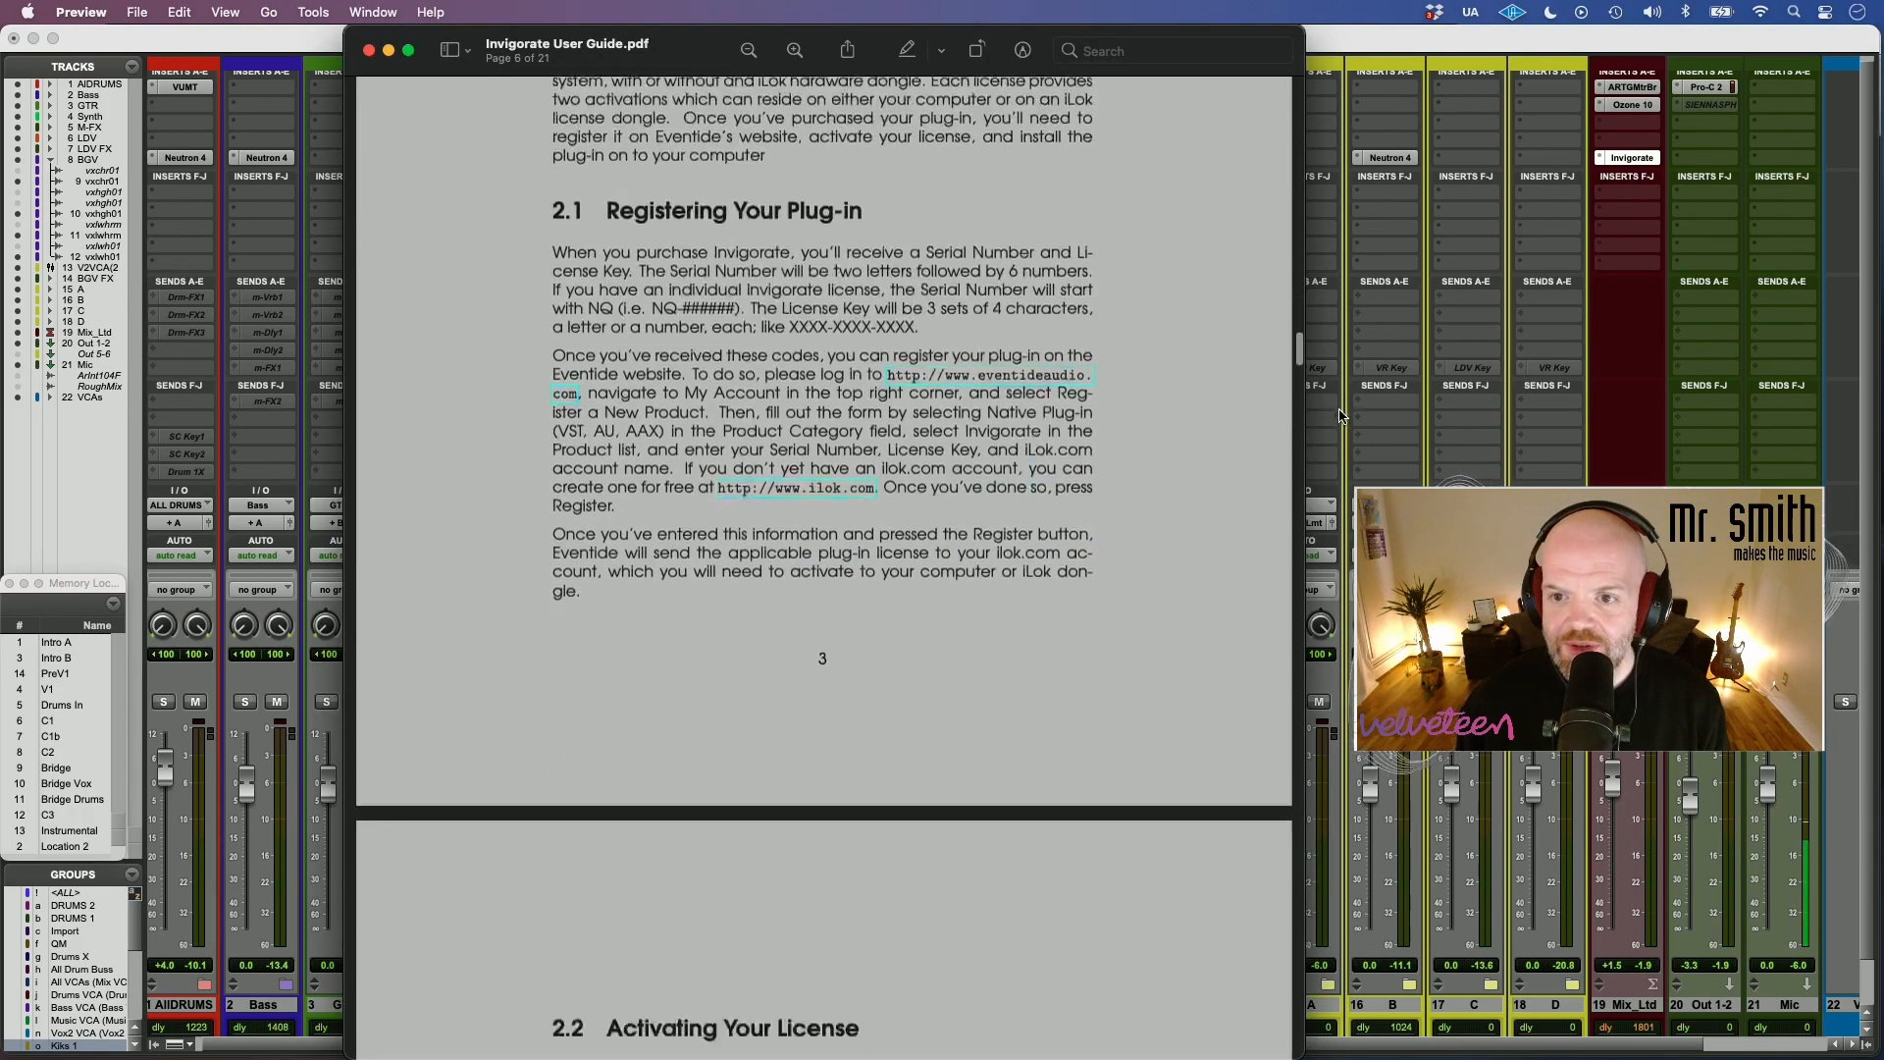
left_click_drag(1264, 945, 1264, 1040)
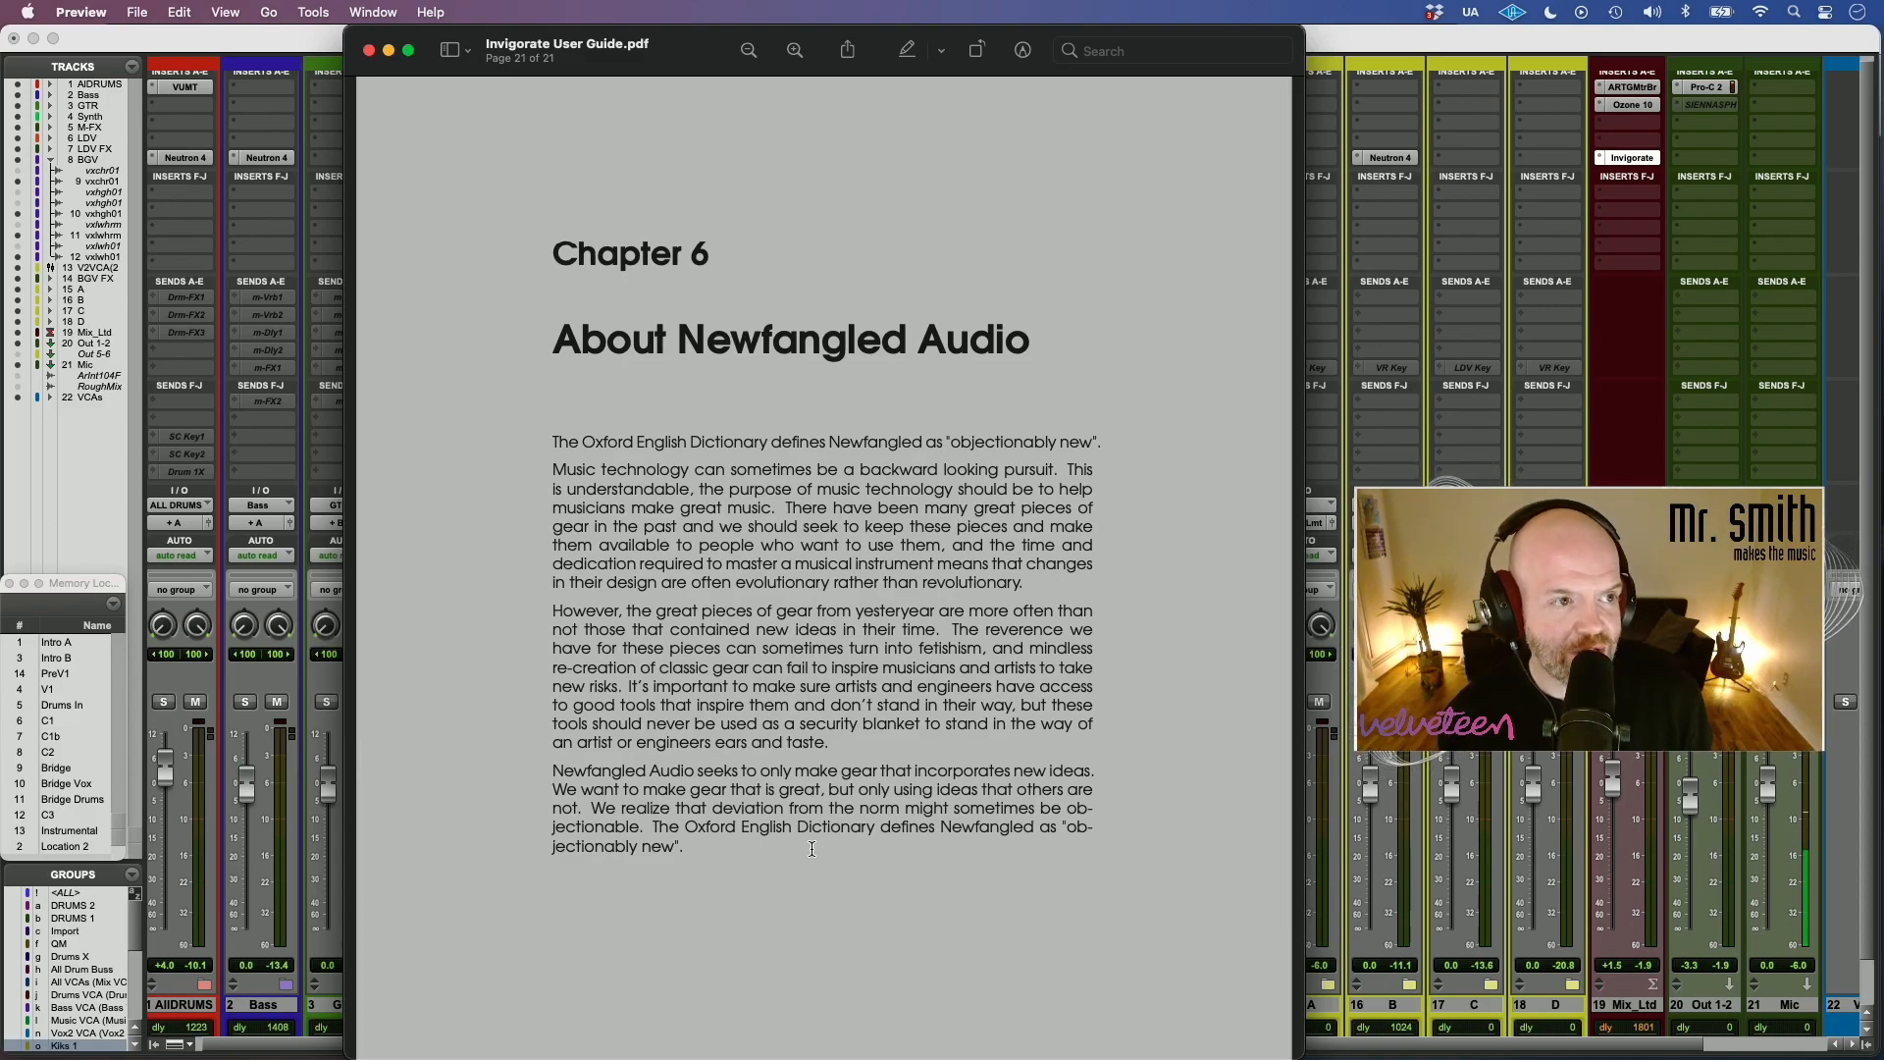
scroll(812, 849, "up", 12)
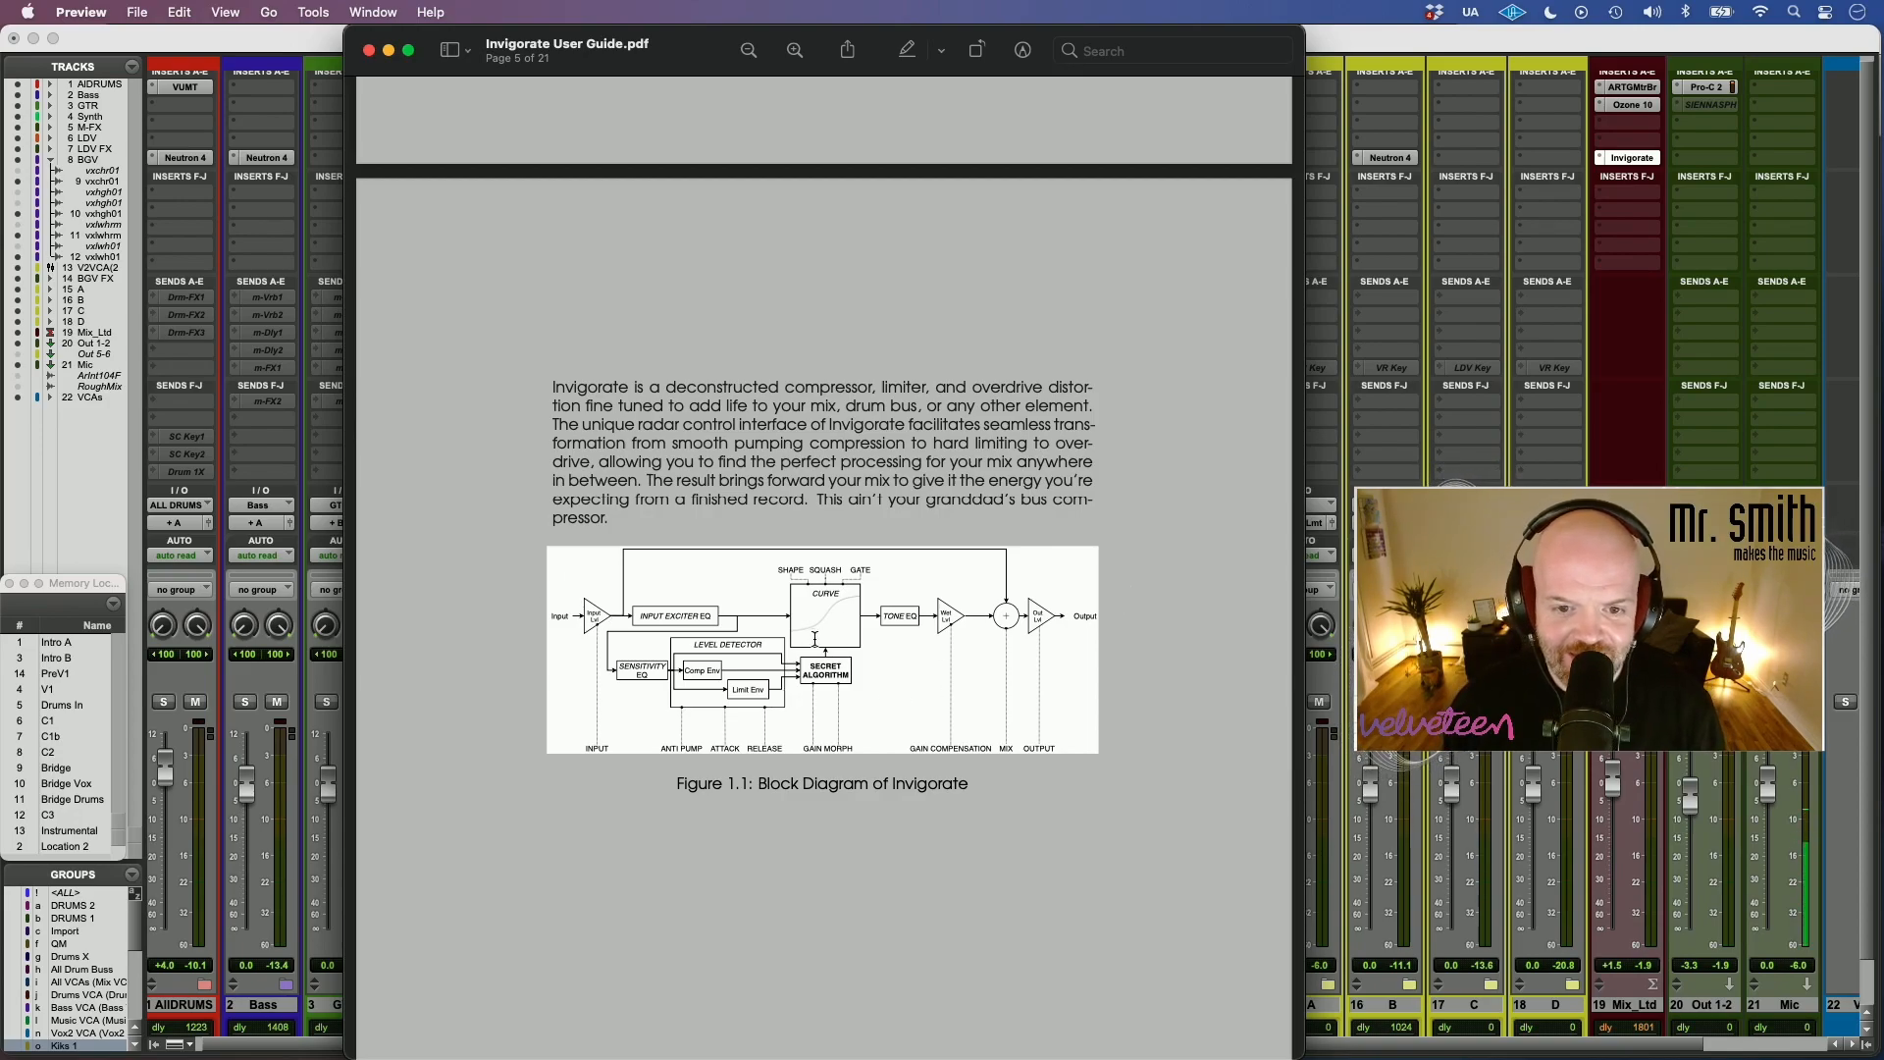
scroll(814, 638, "down", 12)
scroll(814, 645, "down", 6)
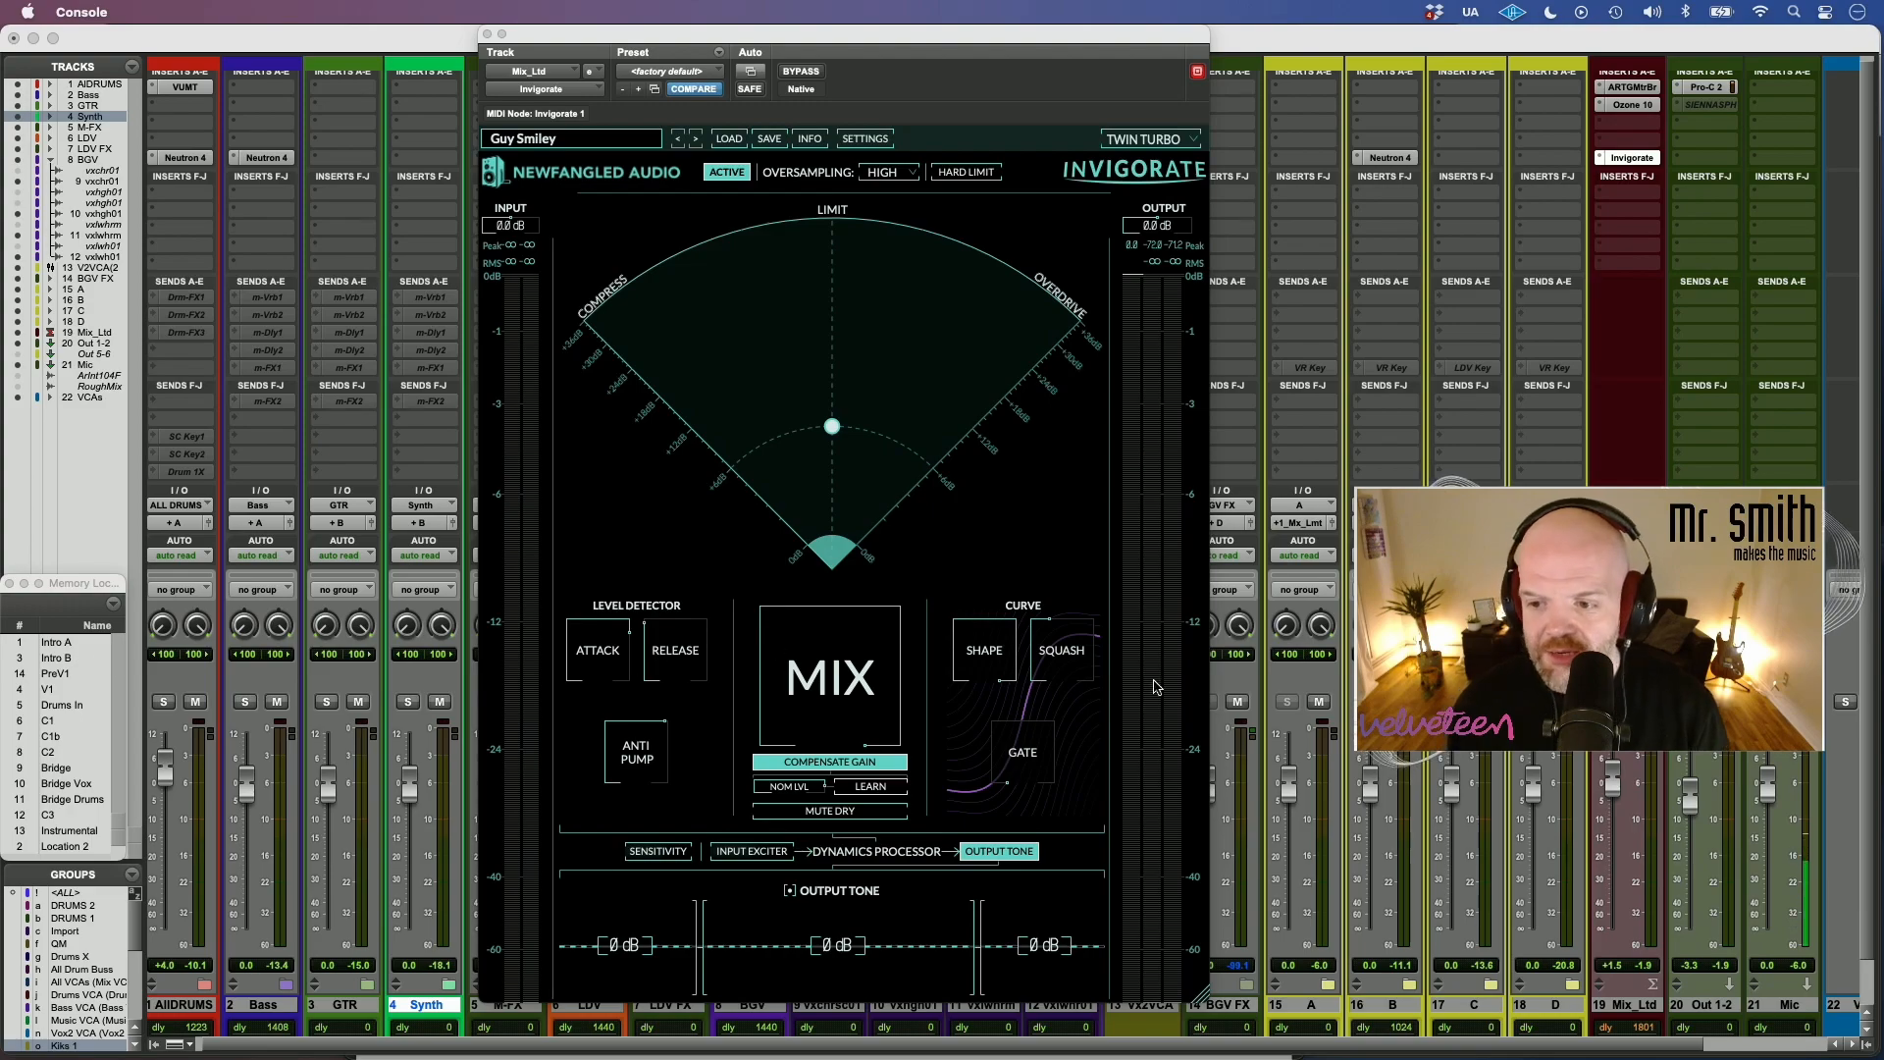
- Play the song, compare the mix with the plug-in bypassed and active, and shift the plug-in window away from the faders
key("space")
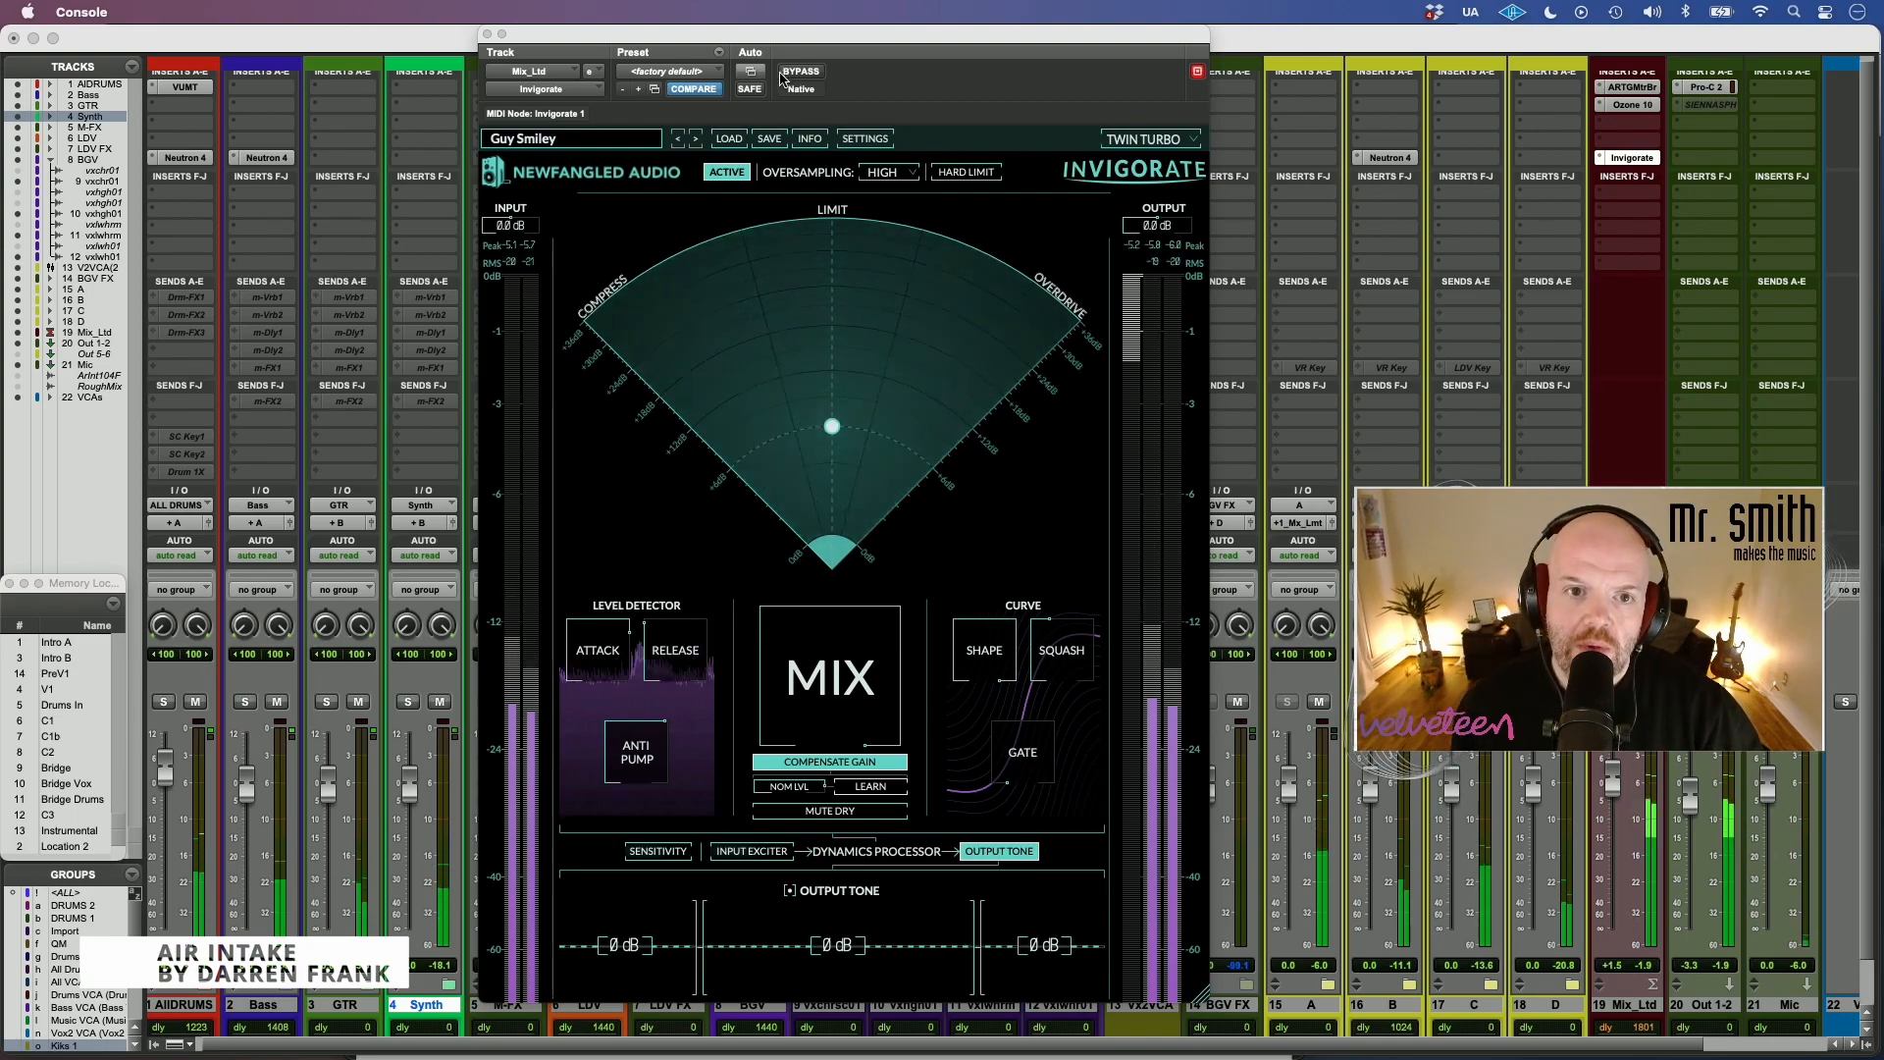
left_click(731, 181)
left_click_drag(823, 37, 743, 37)
left_click(648, 171)
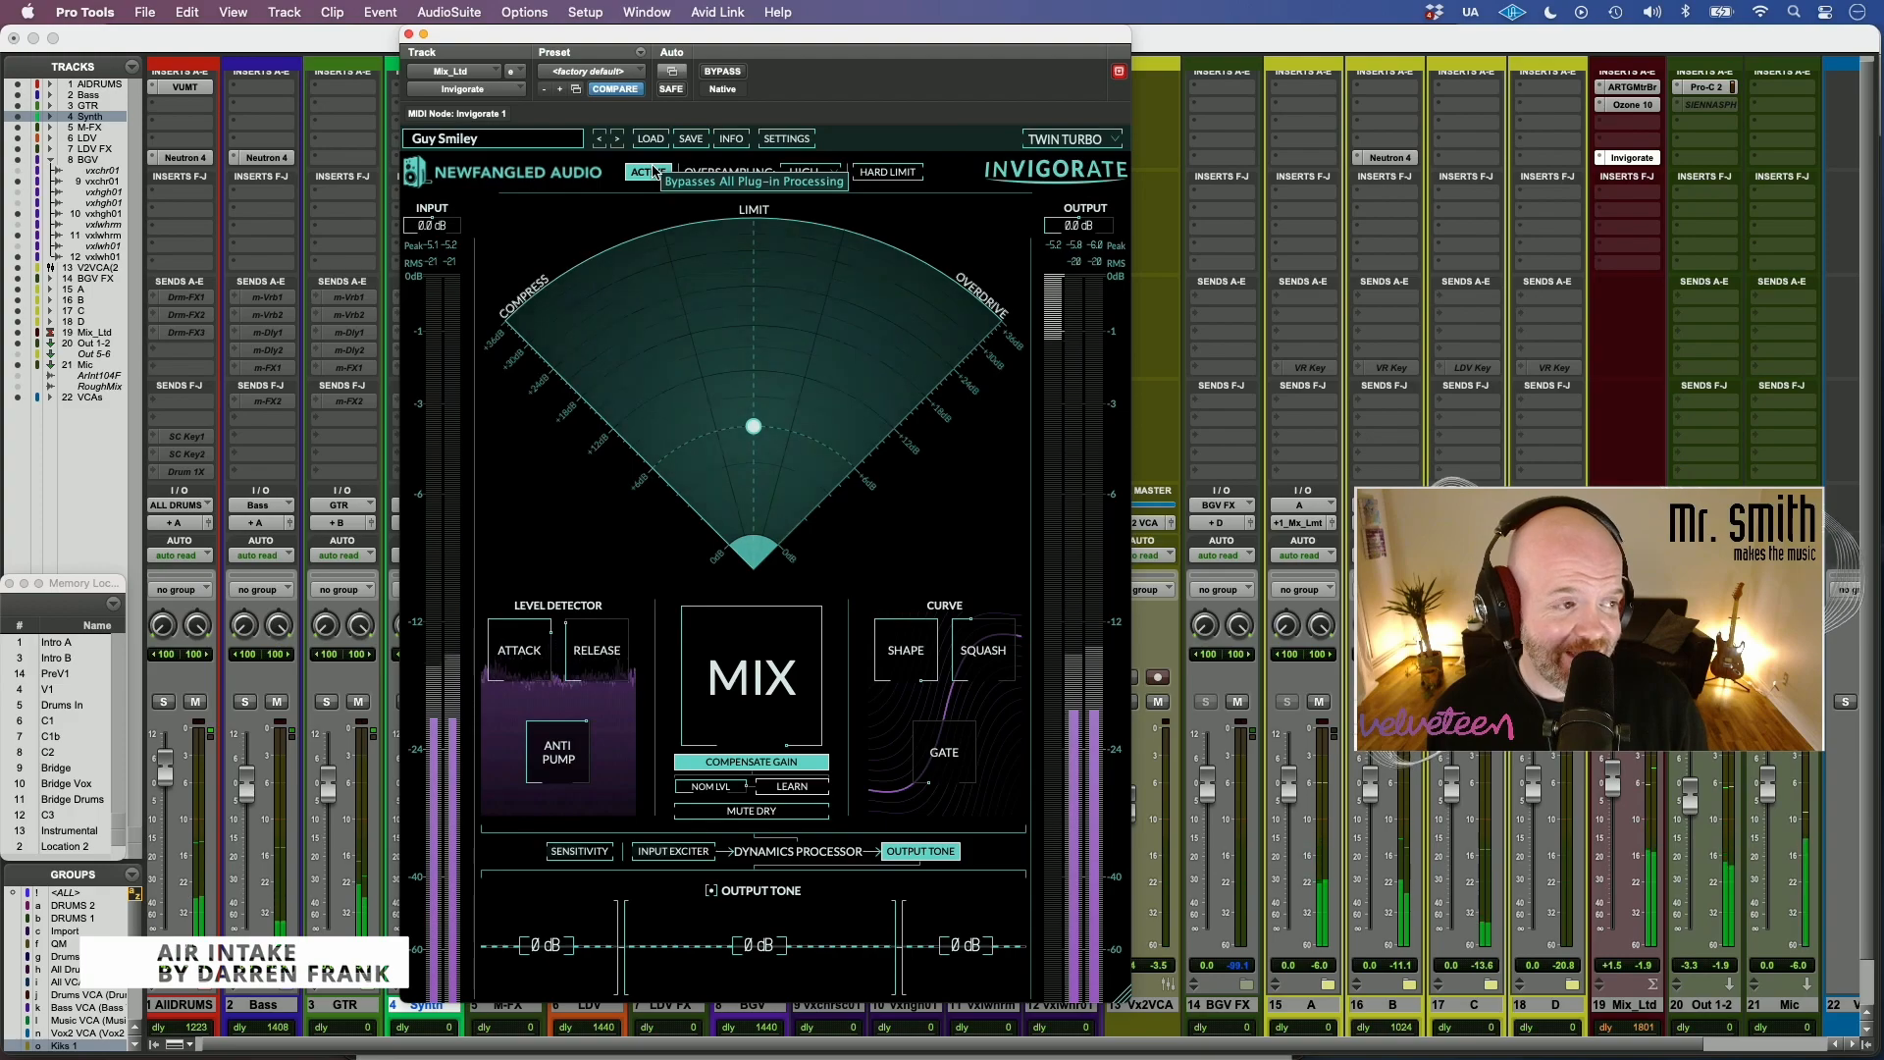
- Preview the Modern and Newfangled colour themes of the plug-in and return to Twin Turbo
left_click(1093, 140)
left_click(1094, 191)
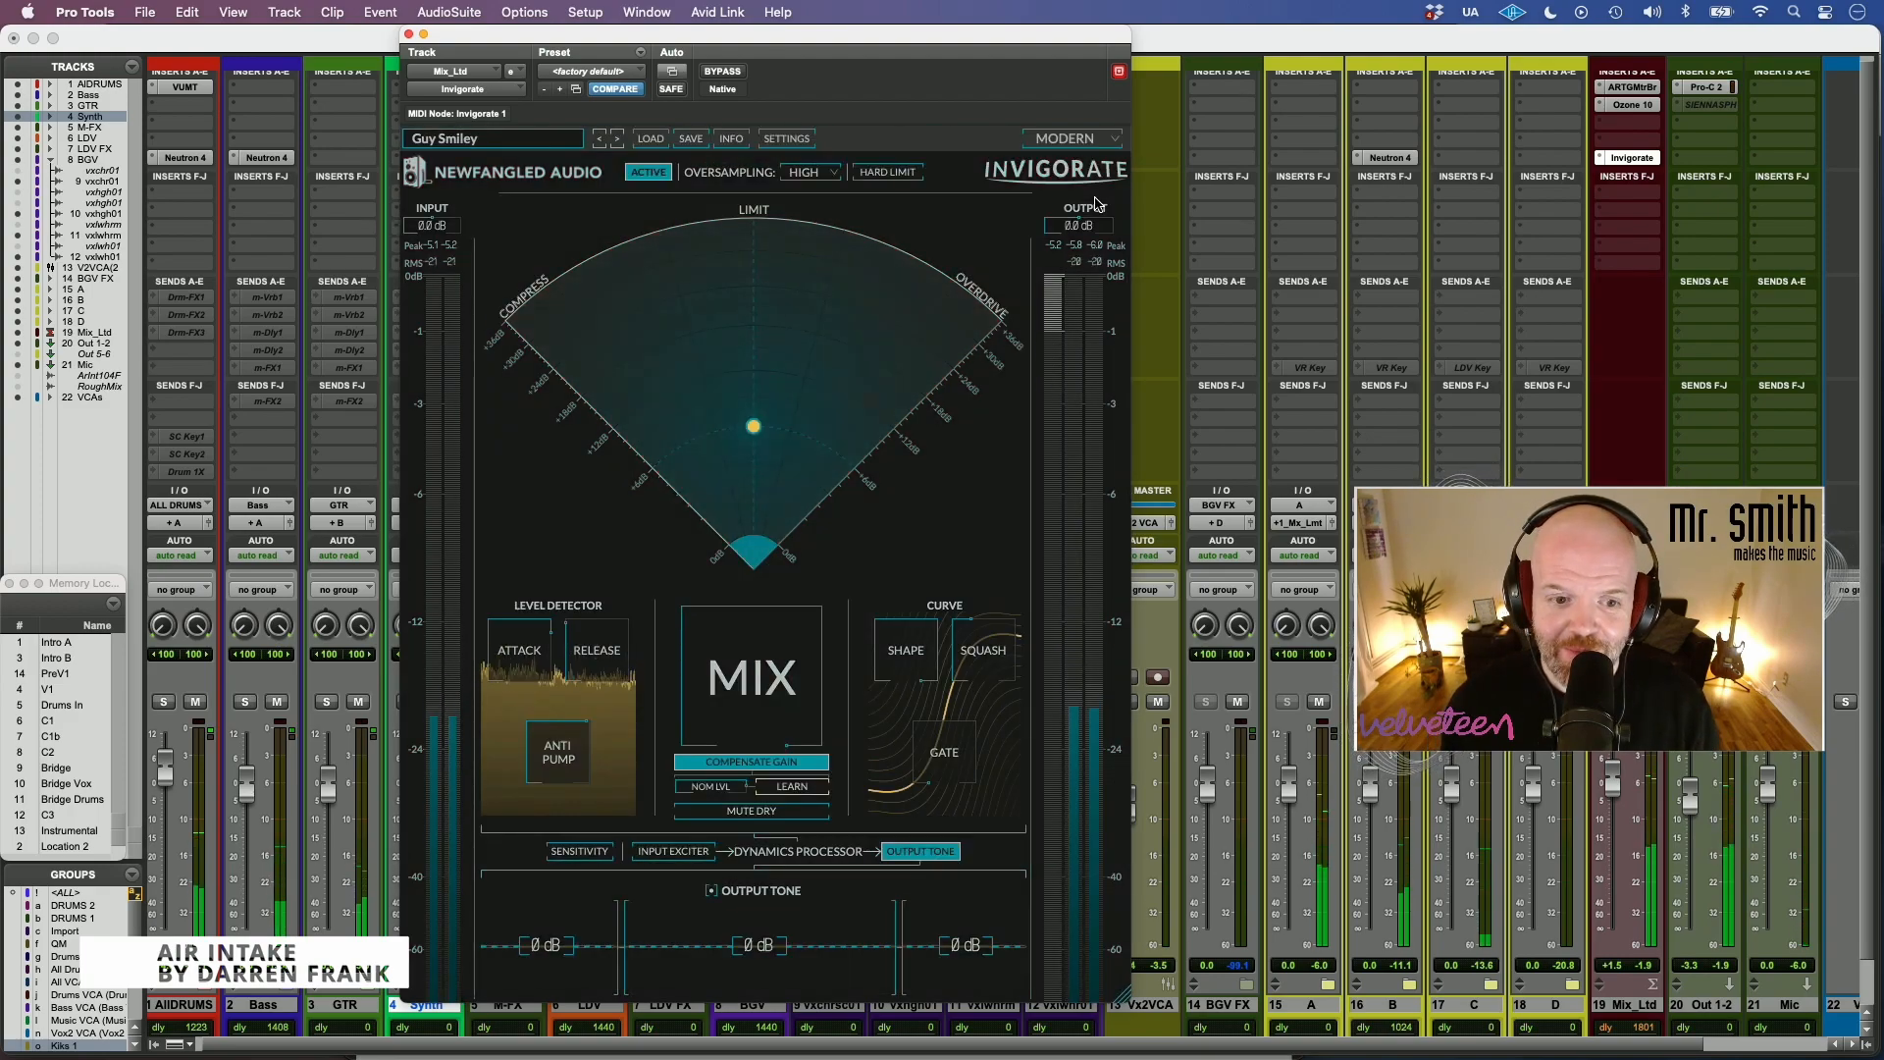
left_click(1074, 139)
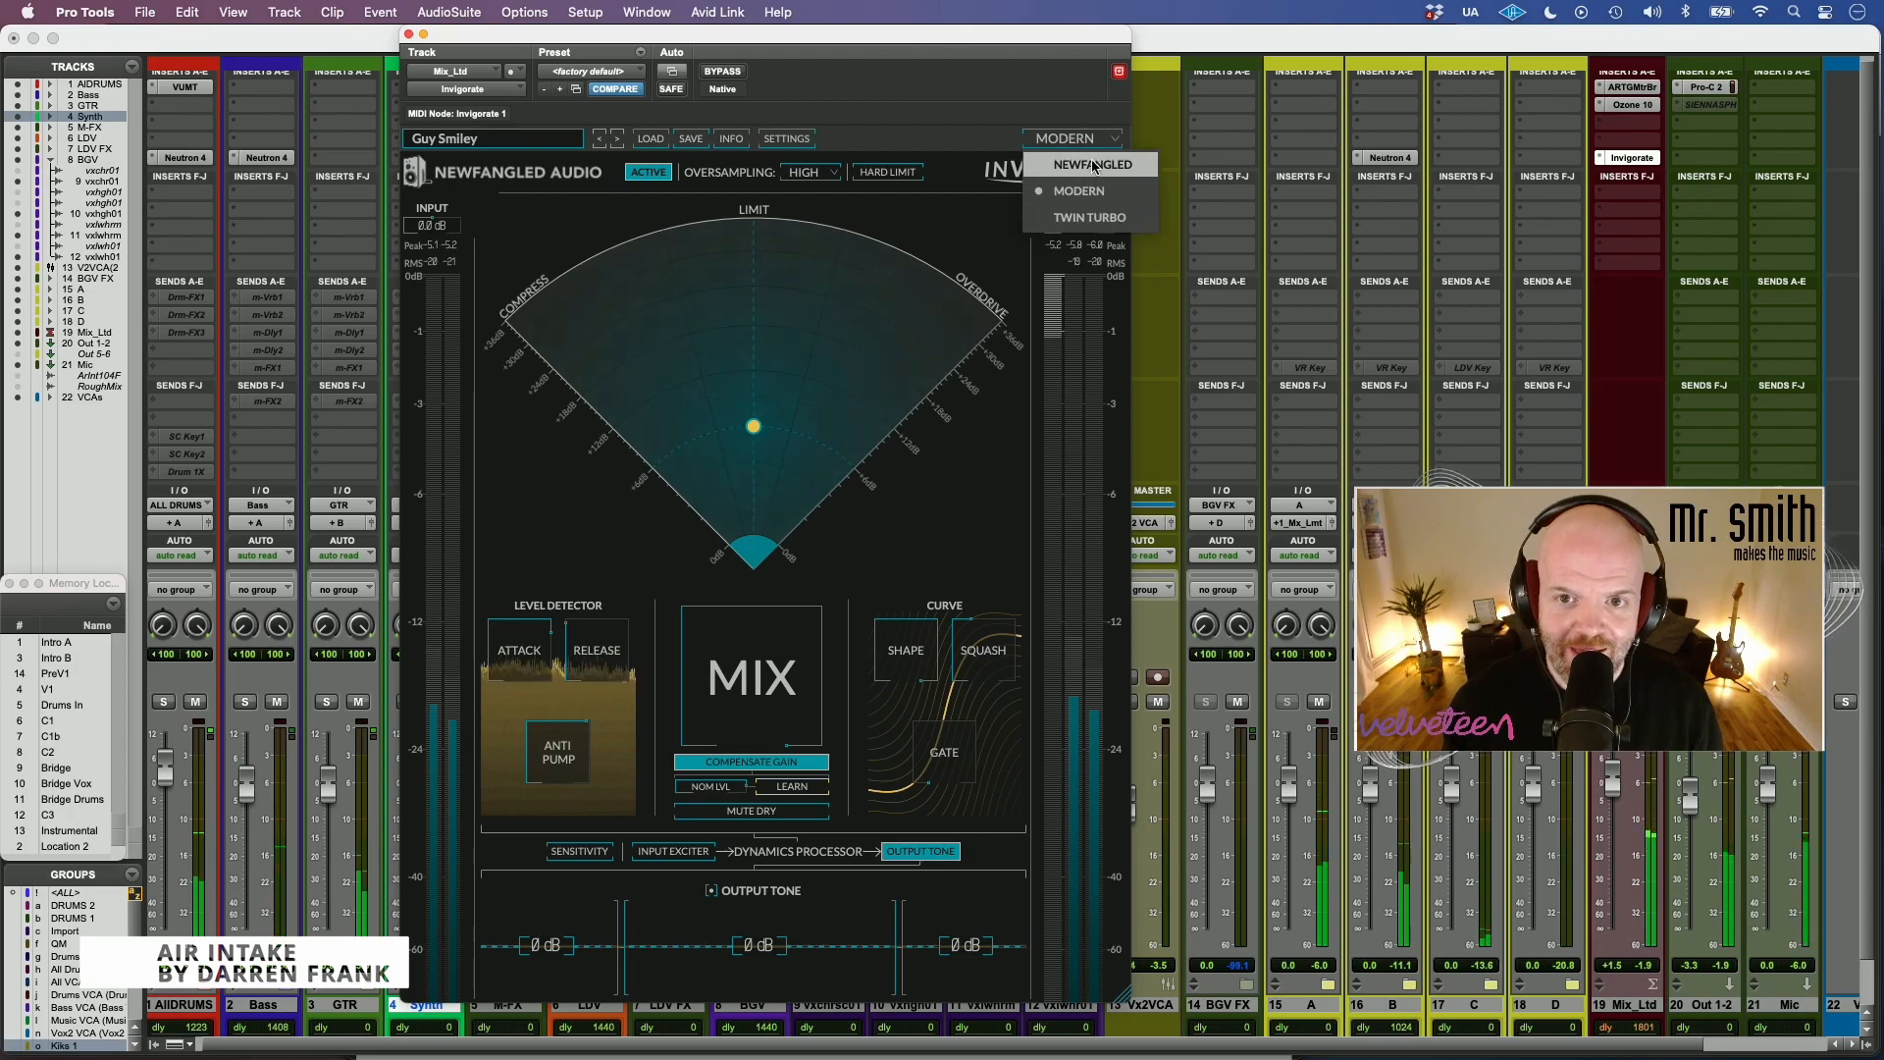
left_click(1080, 165)
left_click(1072, 140)
left_click(1091, 216)
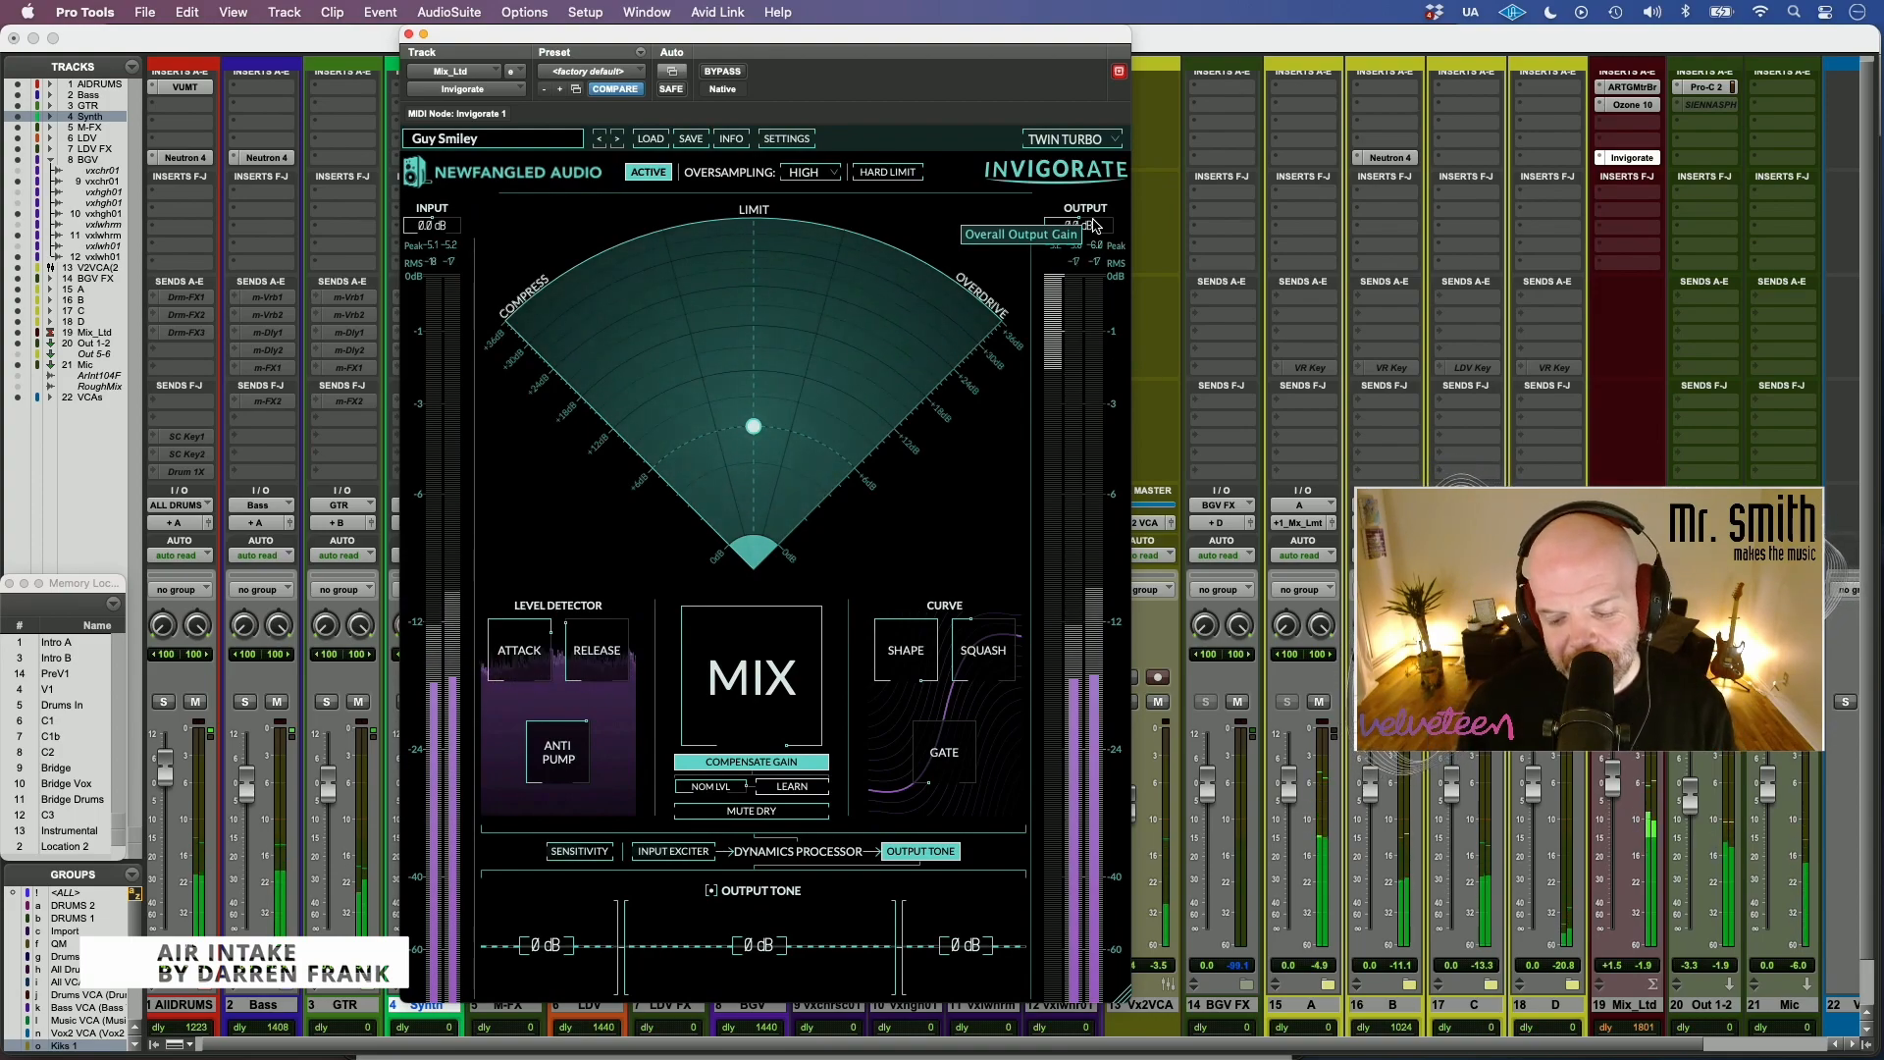
- Learn the nominal input level from the playing mix for gain compensation, locking it in and repeating the measurement once
left_click(797, 790)
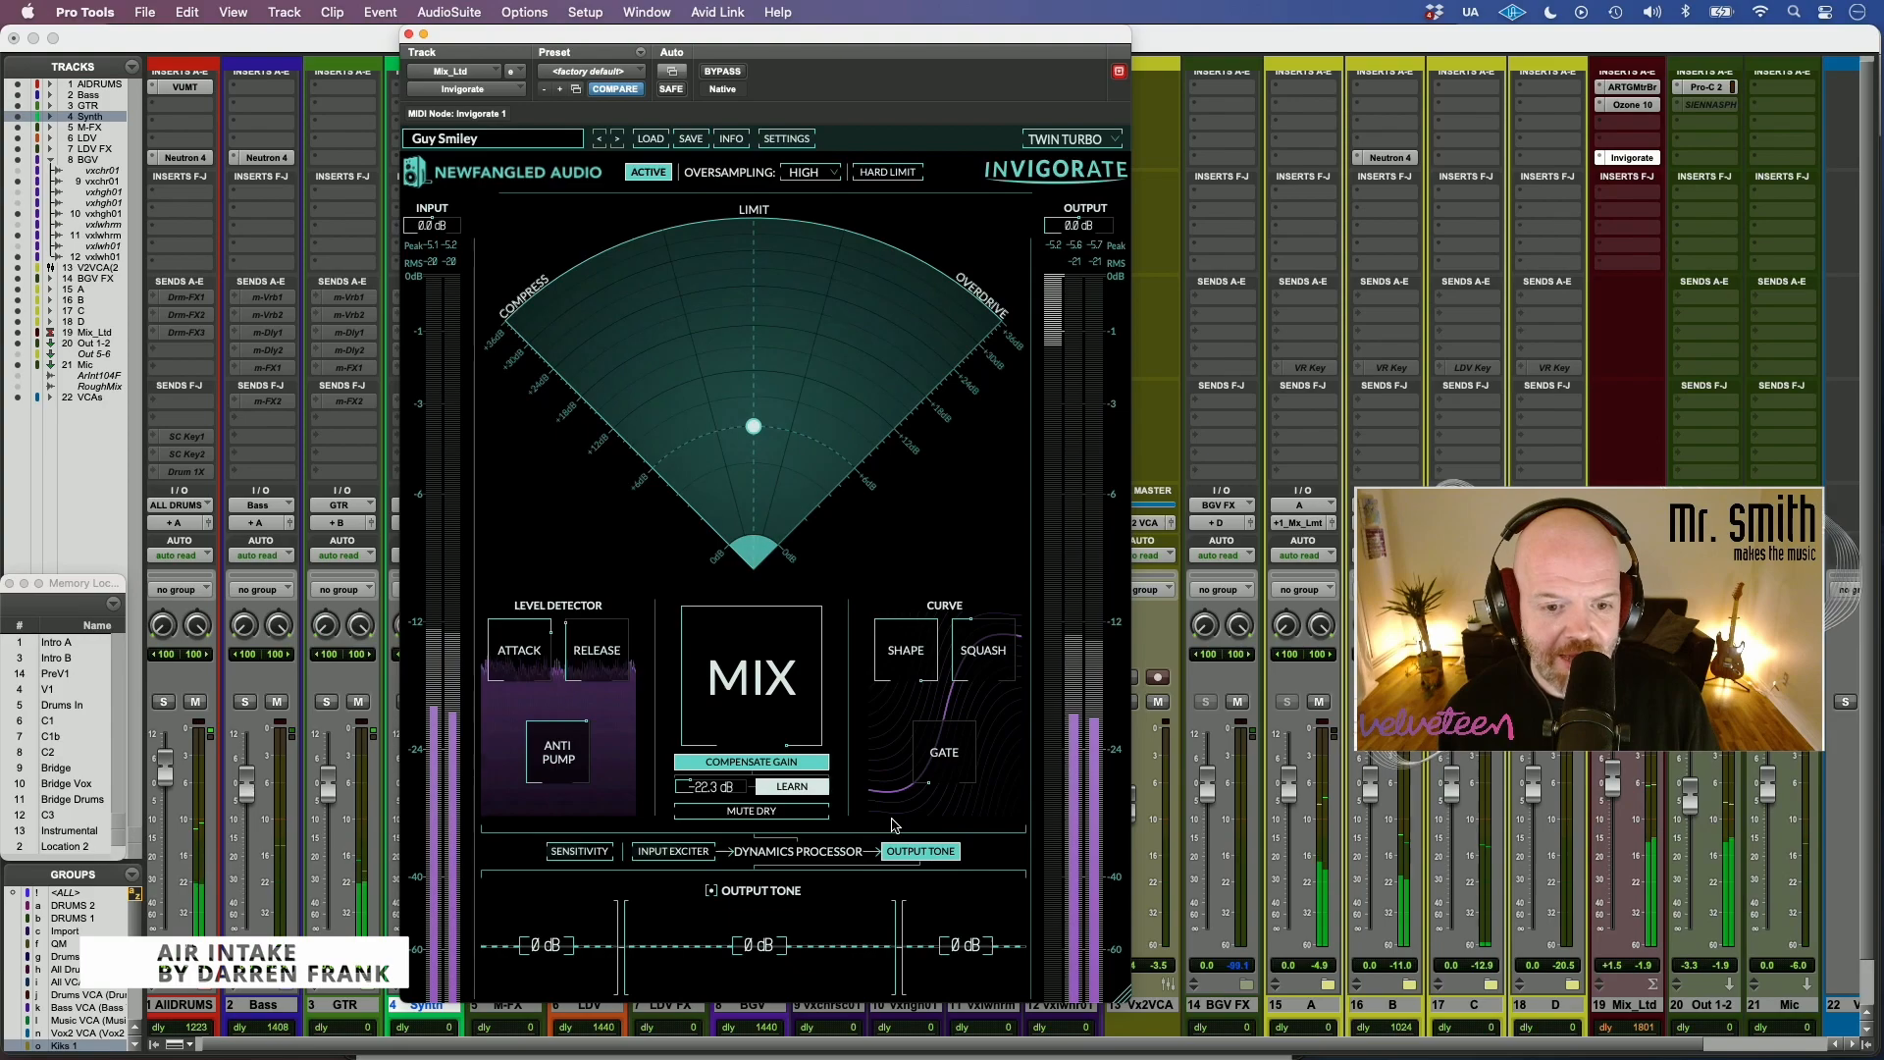
left_click(780, 790)
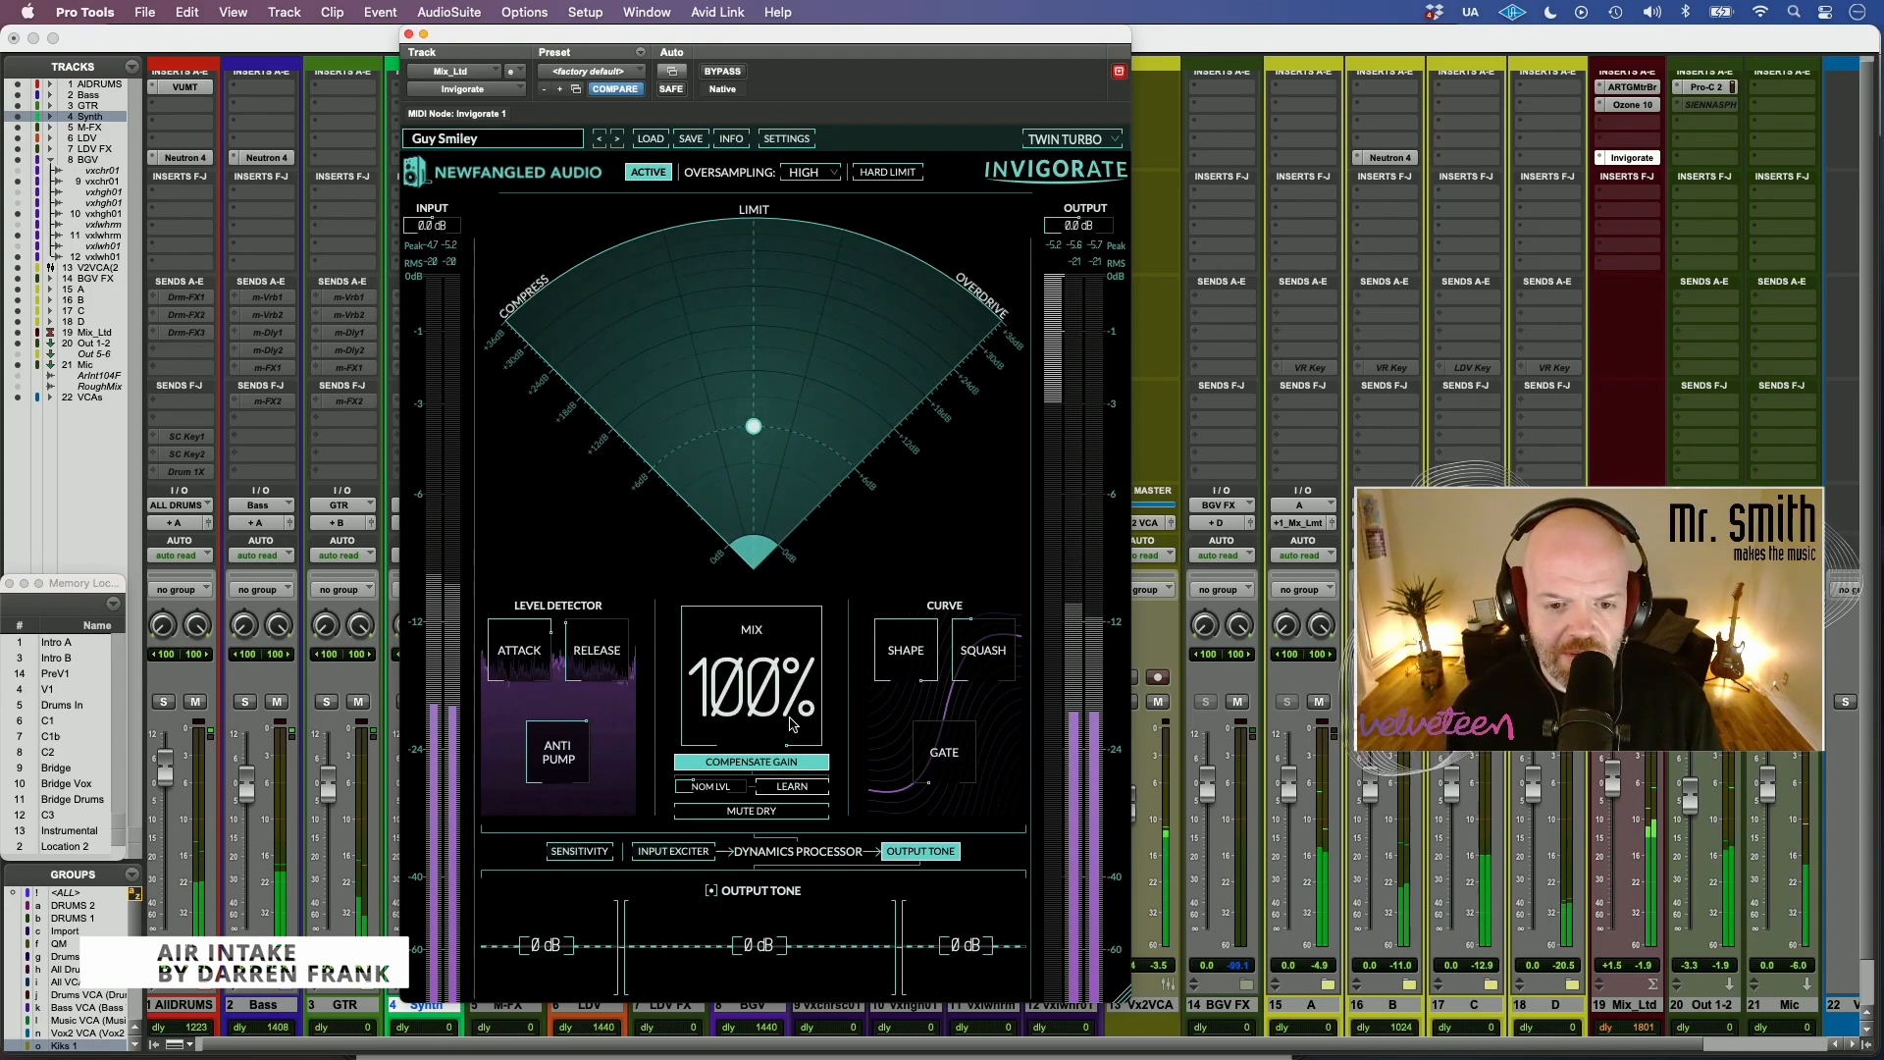
left_click(803, 793)
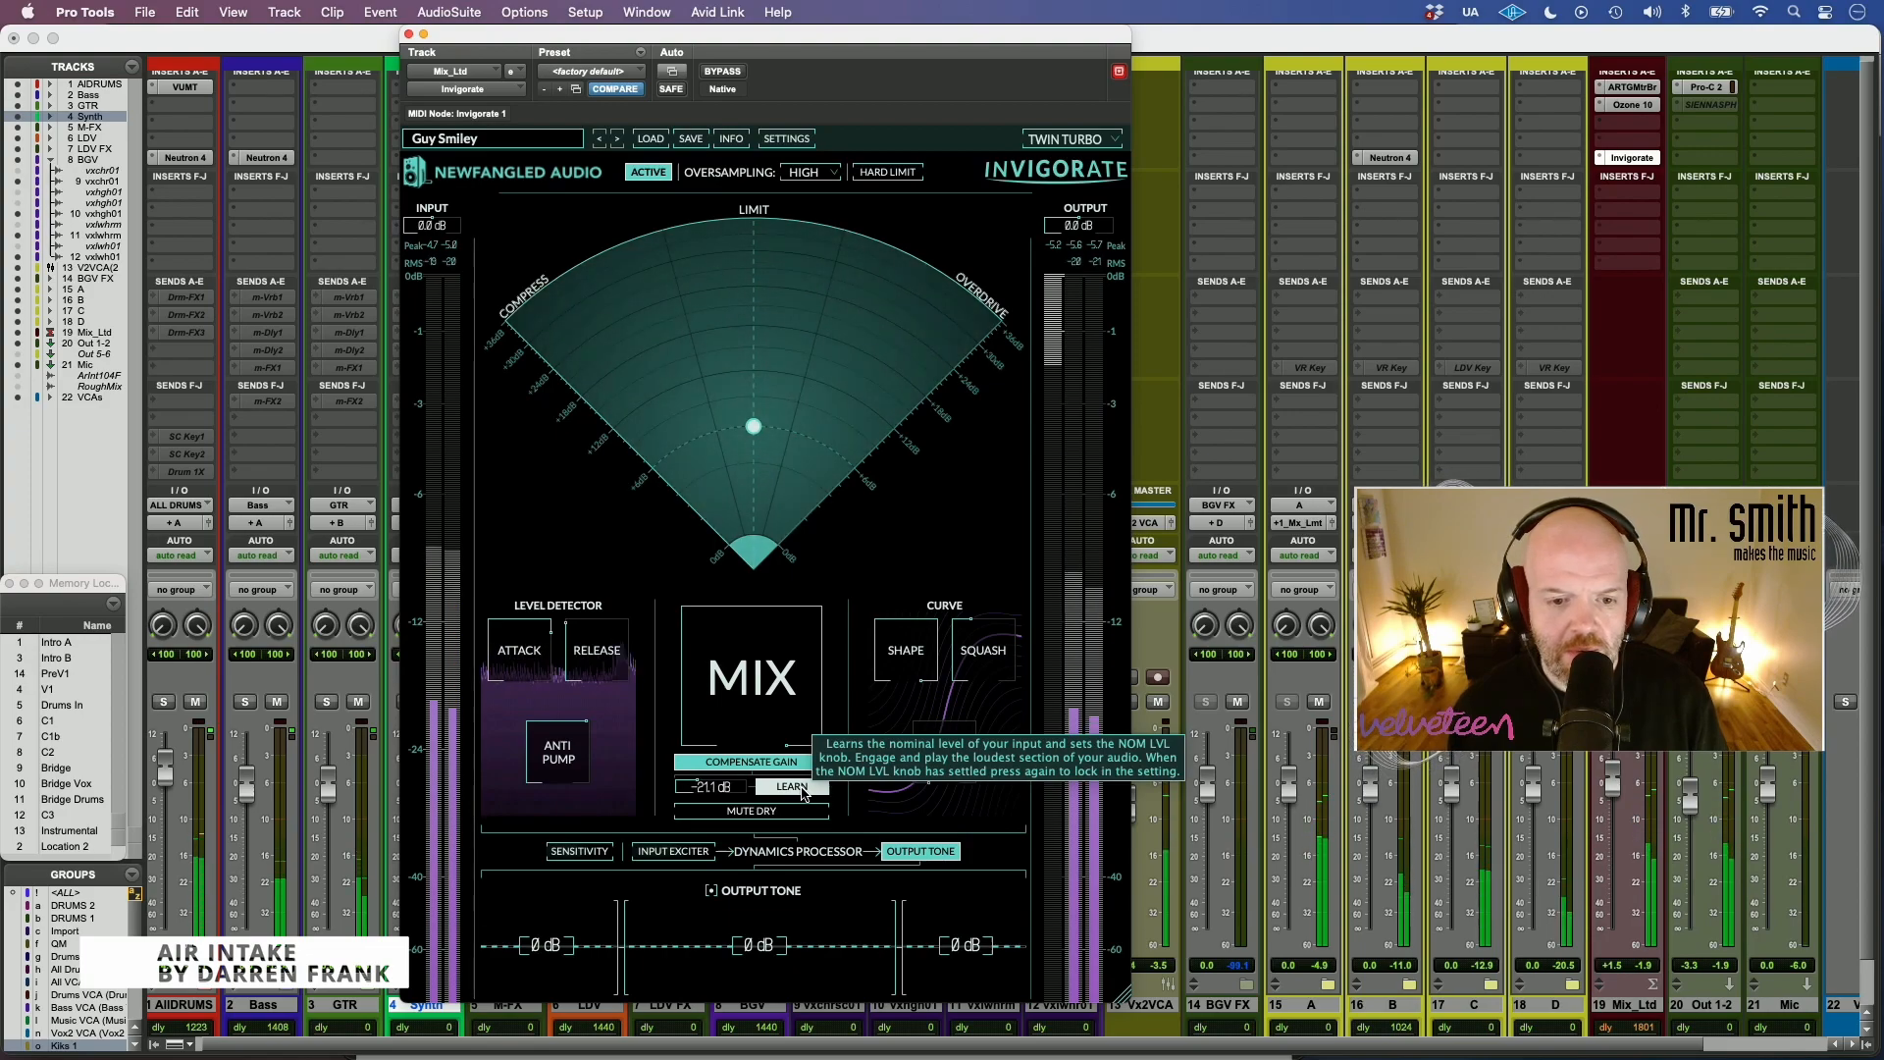
left_click(803, 791)
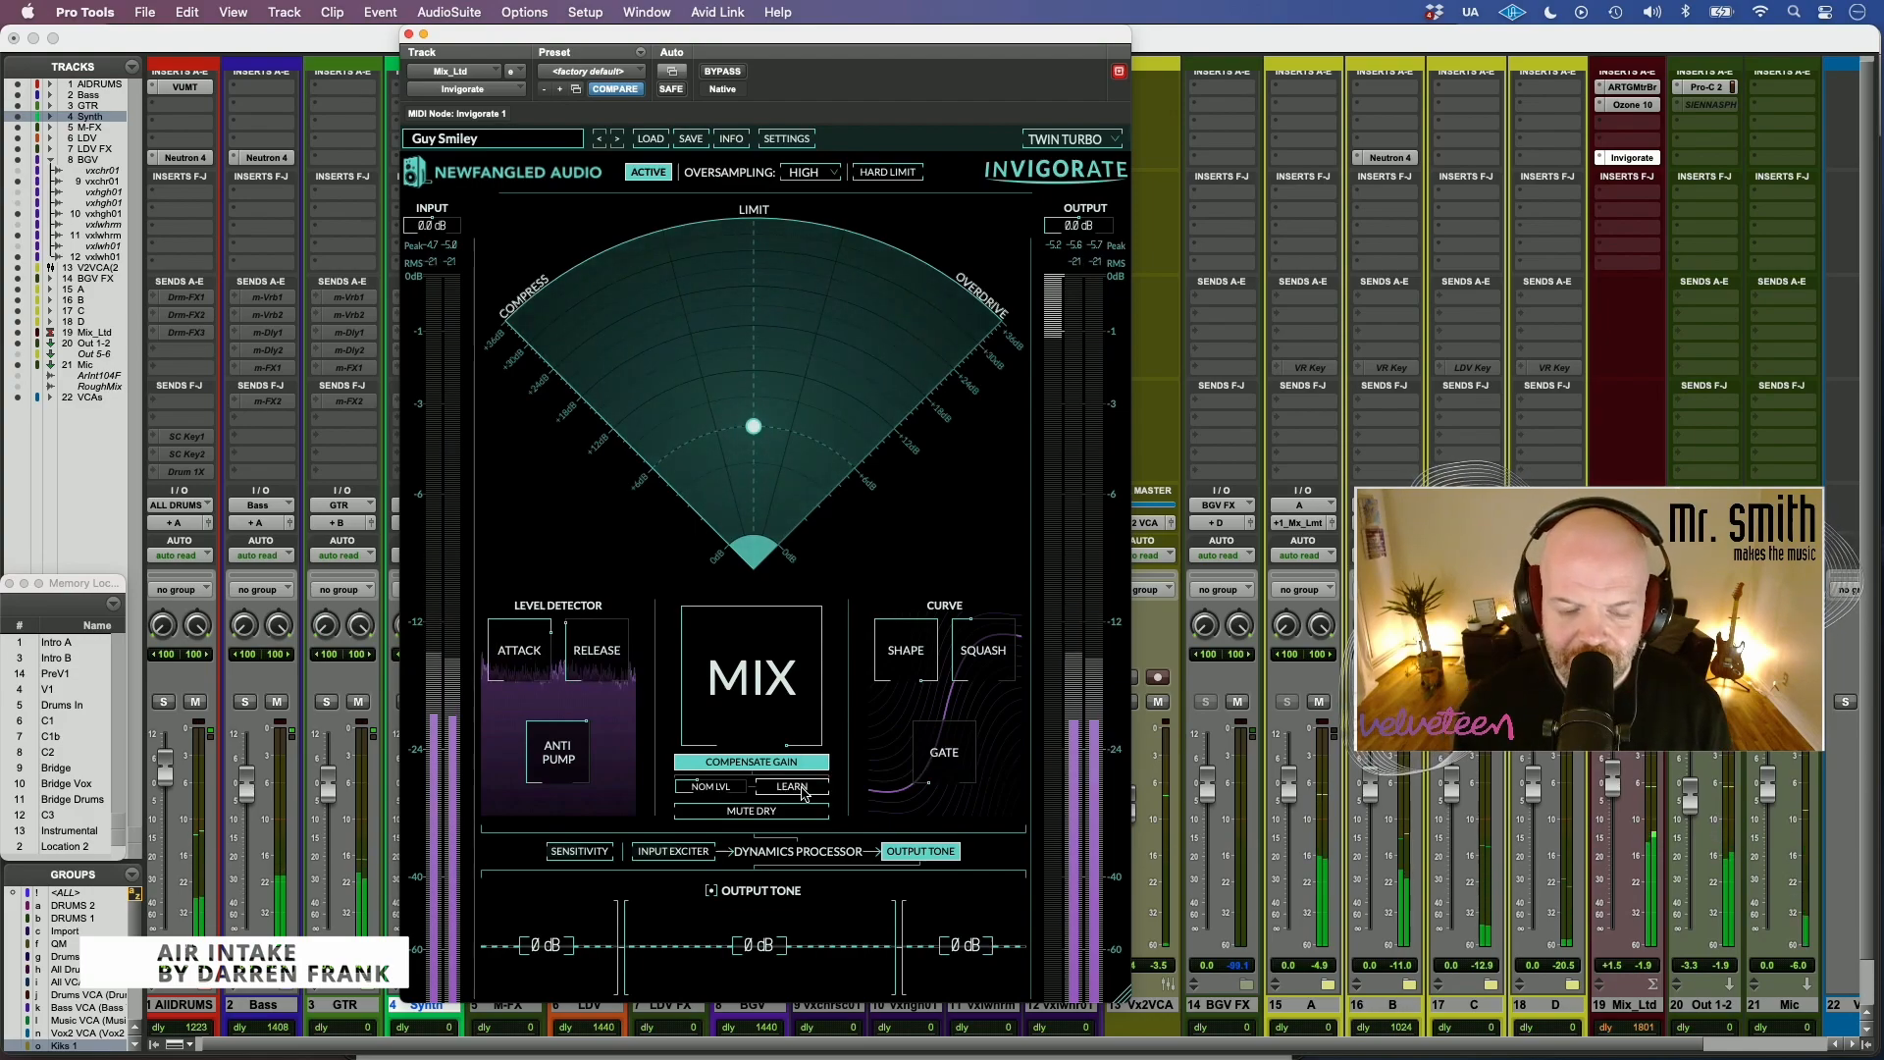
mouse_move(717, 791)
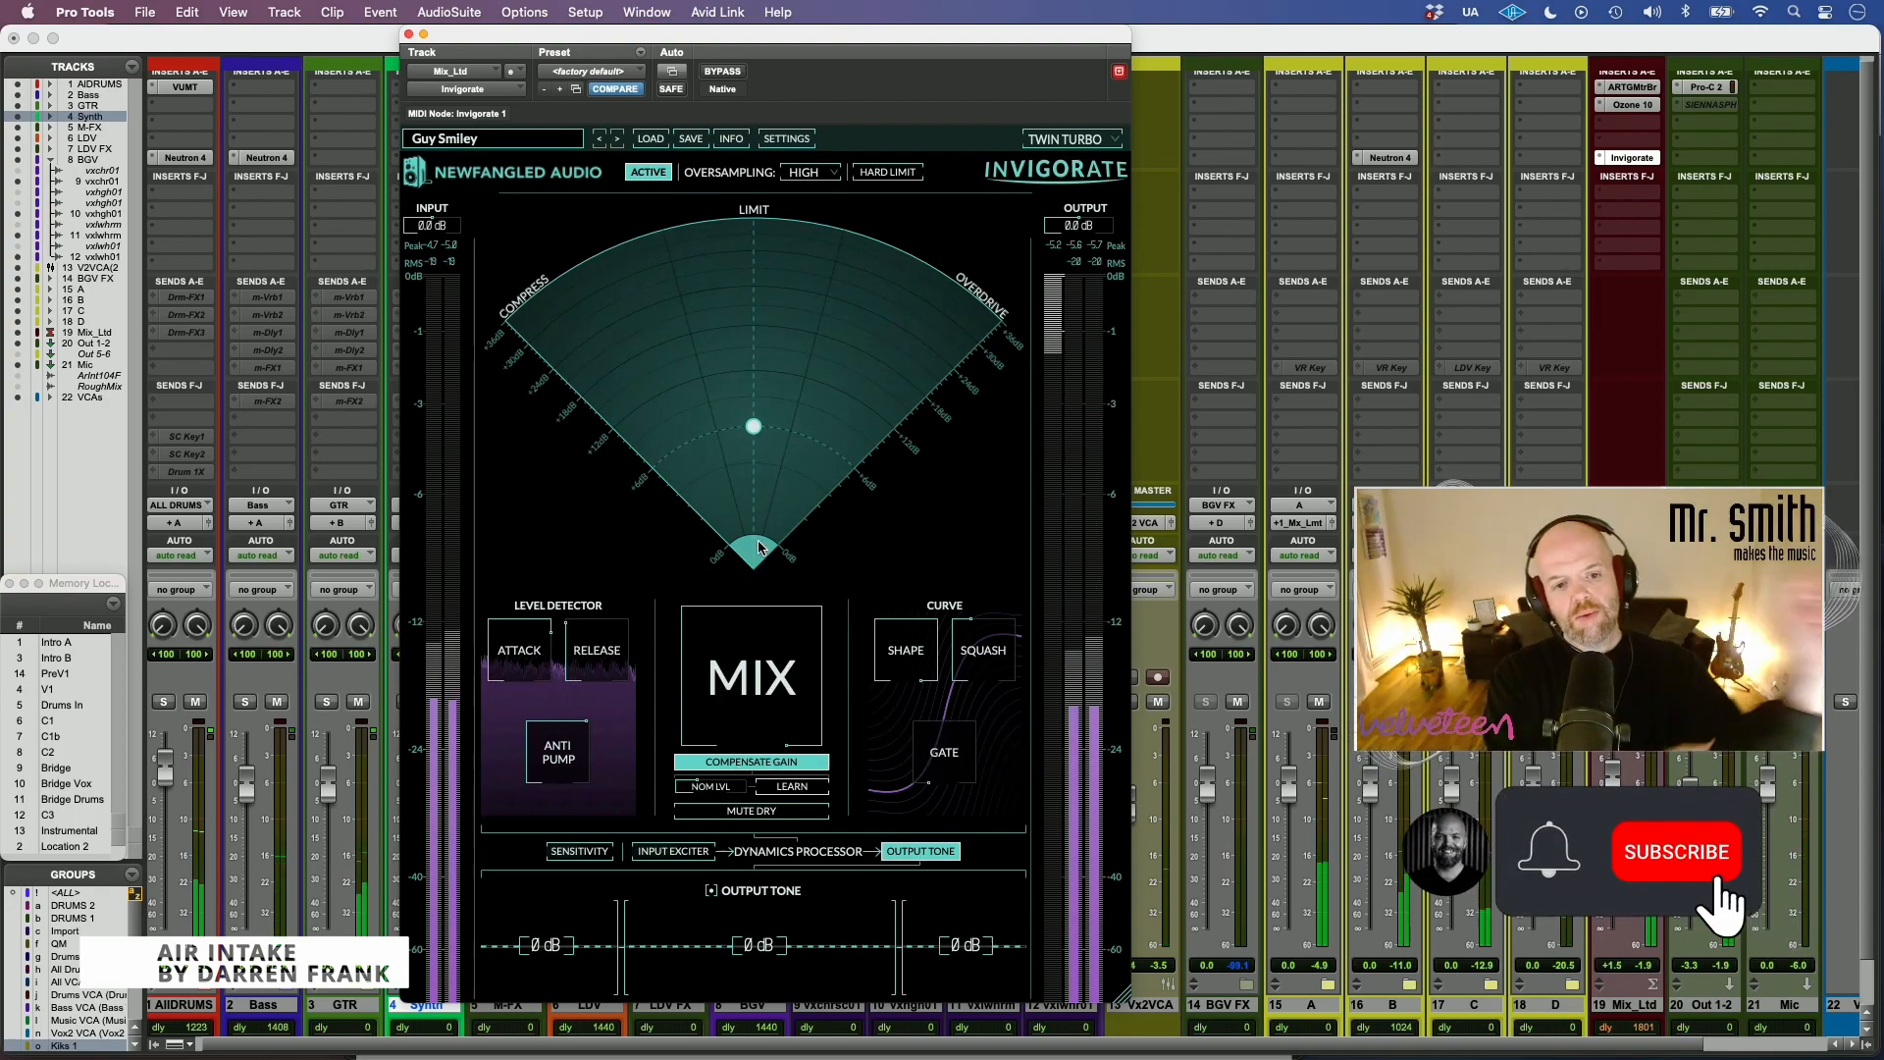
mouse_move(581, 736)
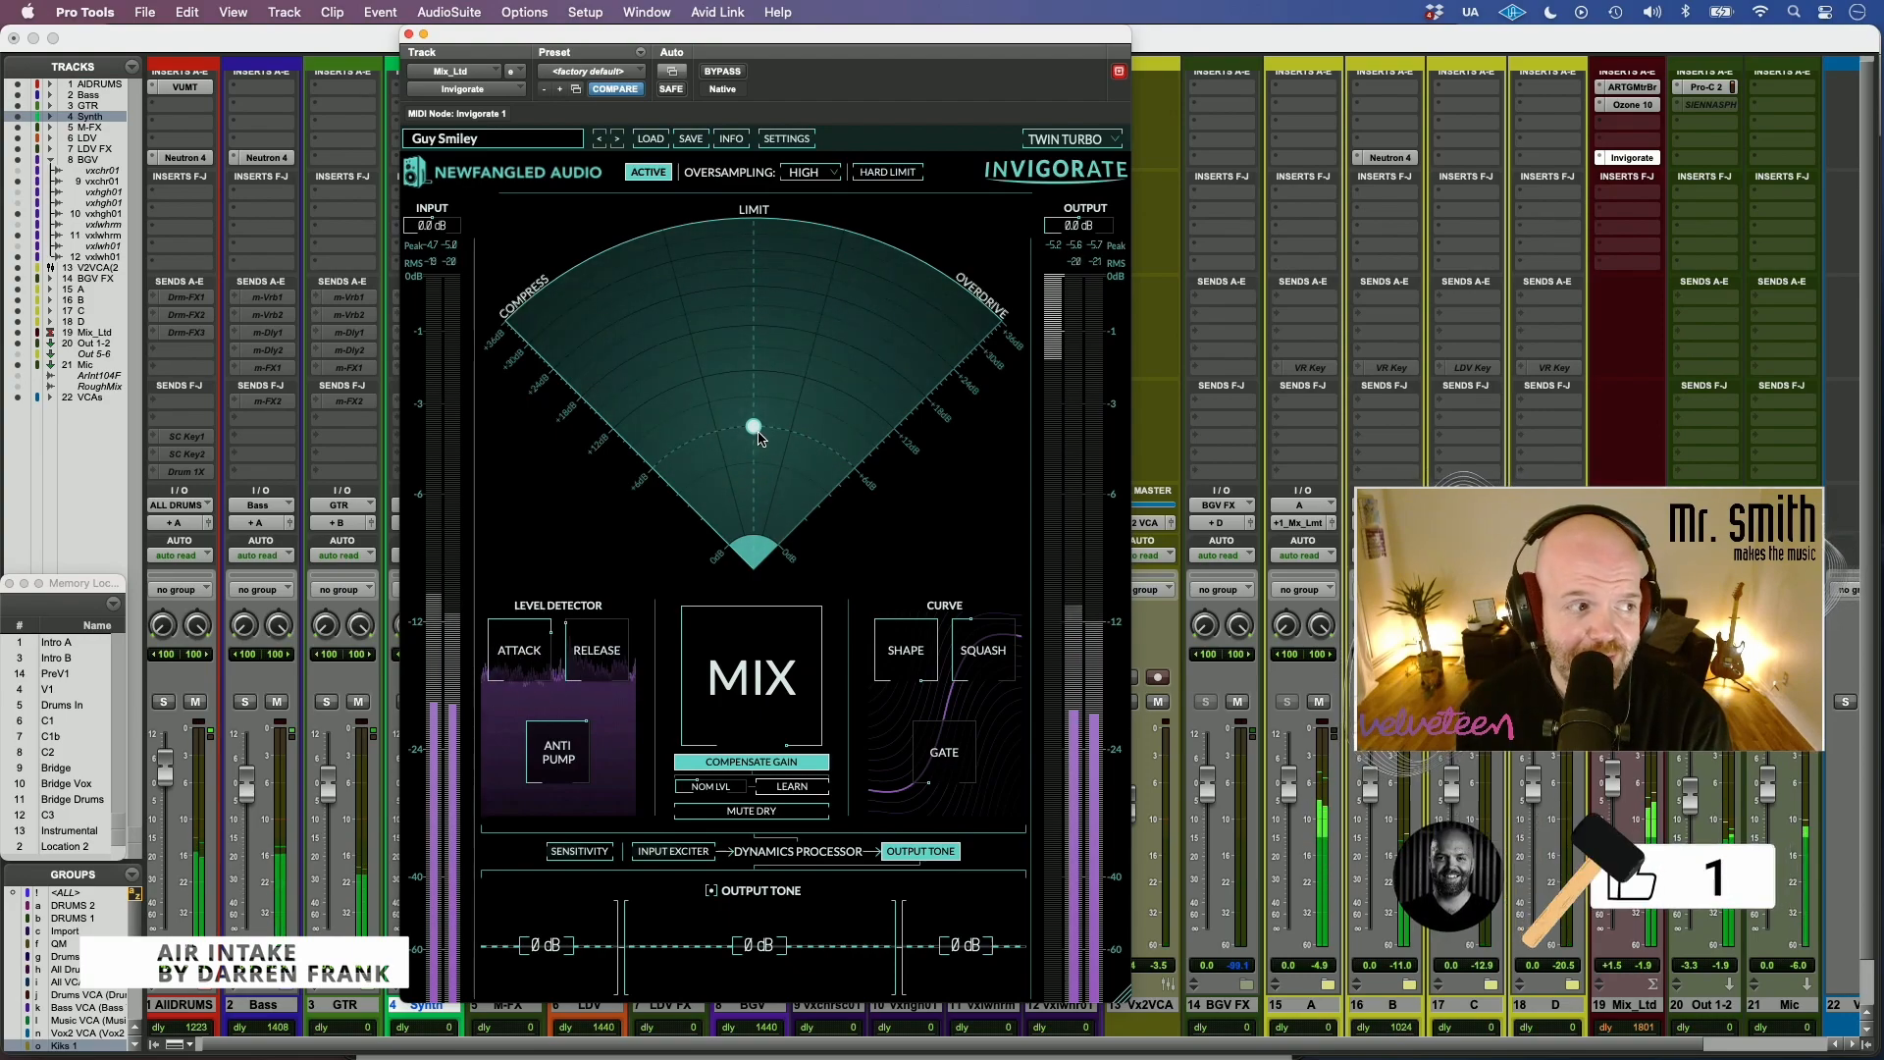
- Move the dynamics control point down to the 0 dB end of Compress and compare the sound with the plug-in bypassed
mouse_move(752, 426)
left_mouse_down()
mouse_move(660, 395)
mouse_move(631, 295)
mouse_move(583, 278)
mouse_move(645, 247)
mouse_move(797, 233)
mouse_move(938, 326)
mouse_move(906, 389)
mouse_move(769, 440)
mouse_move(753, 548)
mouse_move(766, 531)
mouse_move(699, 508)
mouse_move(726, 542)
left_mouse_up()
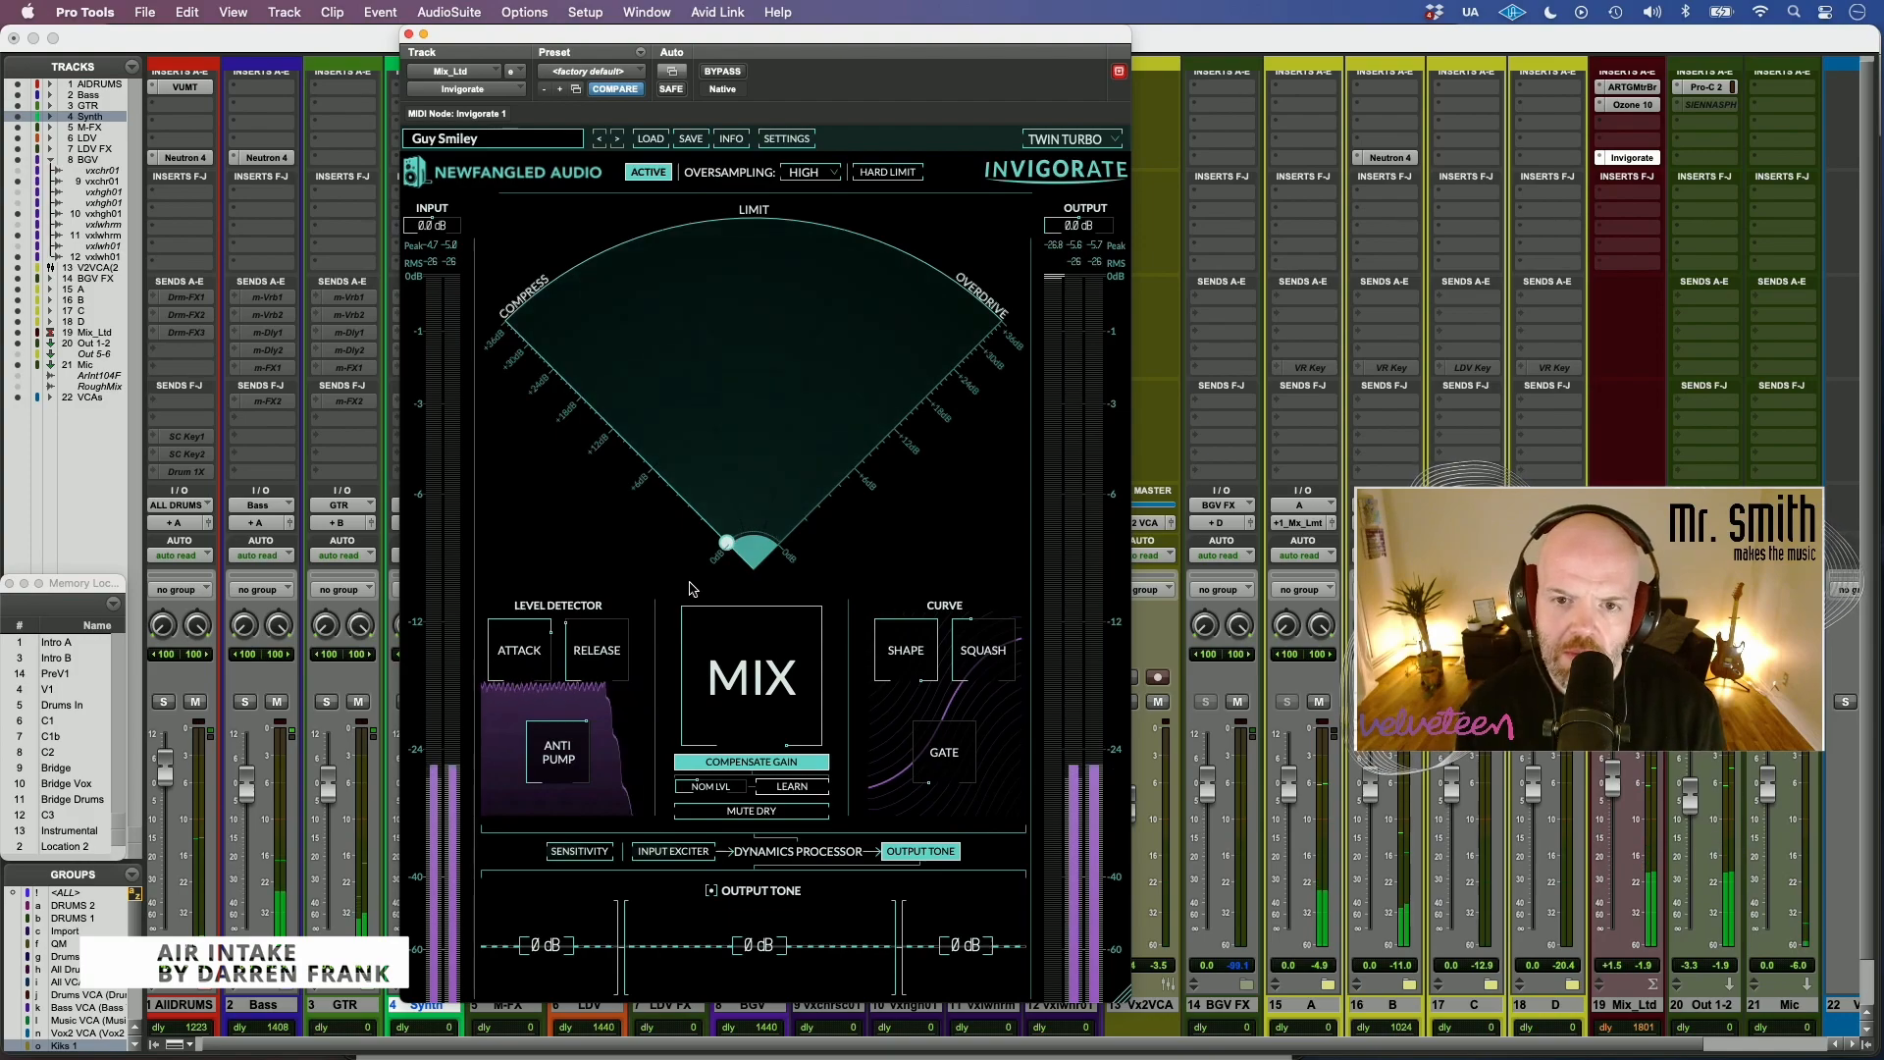
left_click_drag(738, 548, 724, 550)
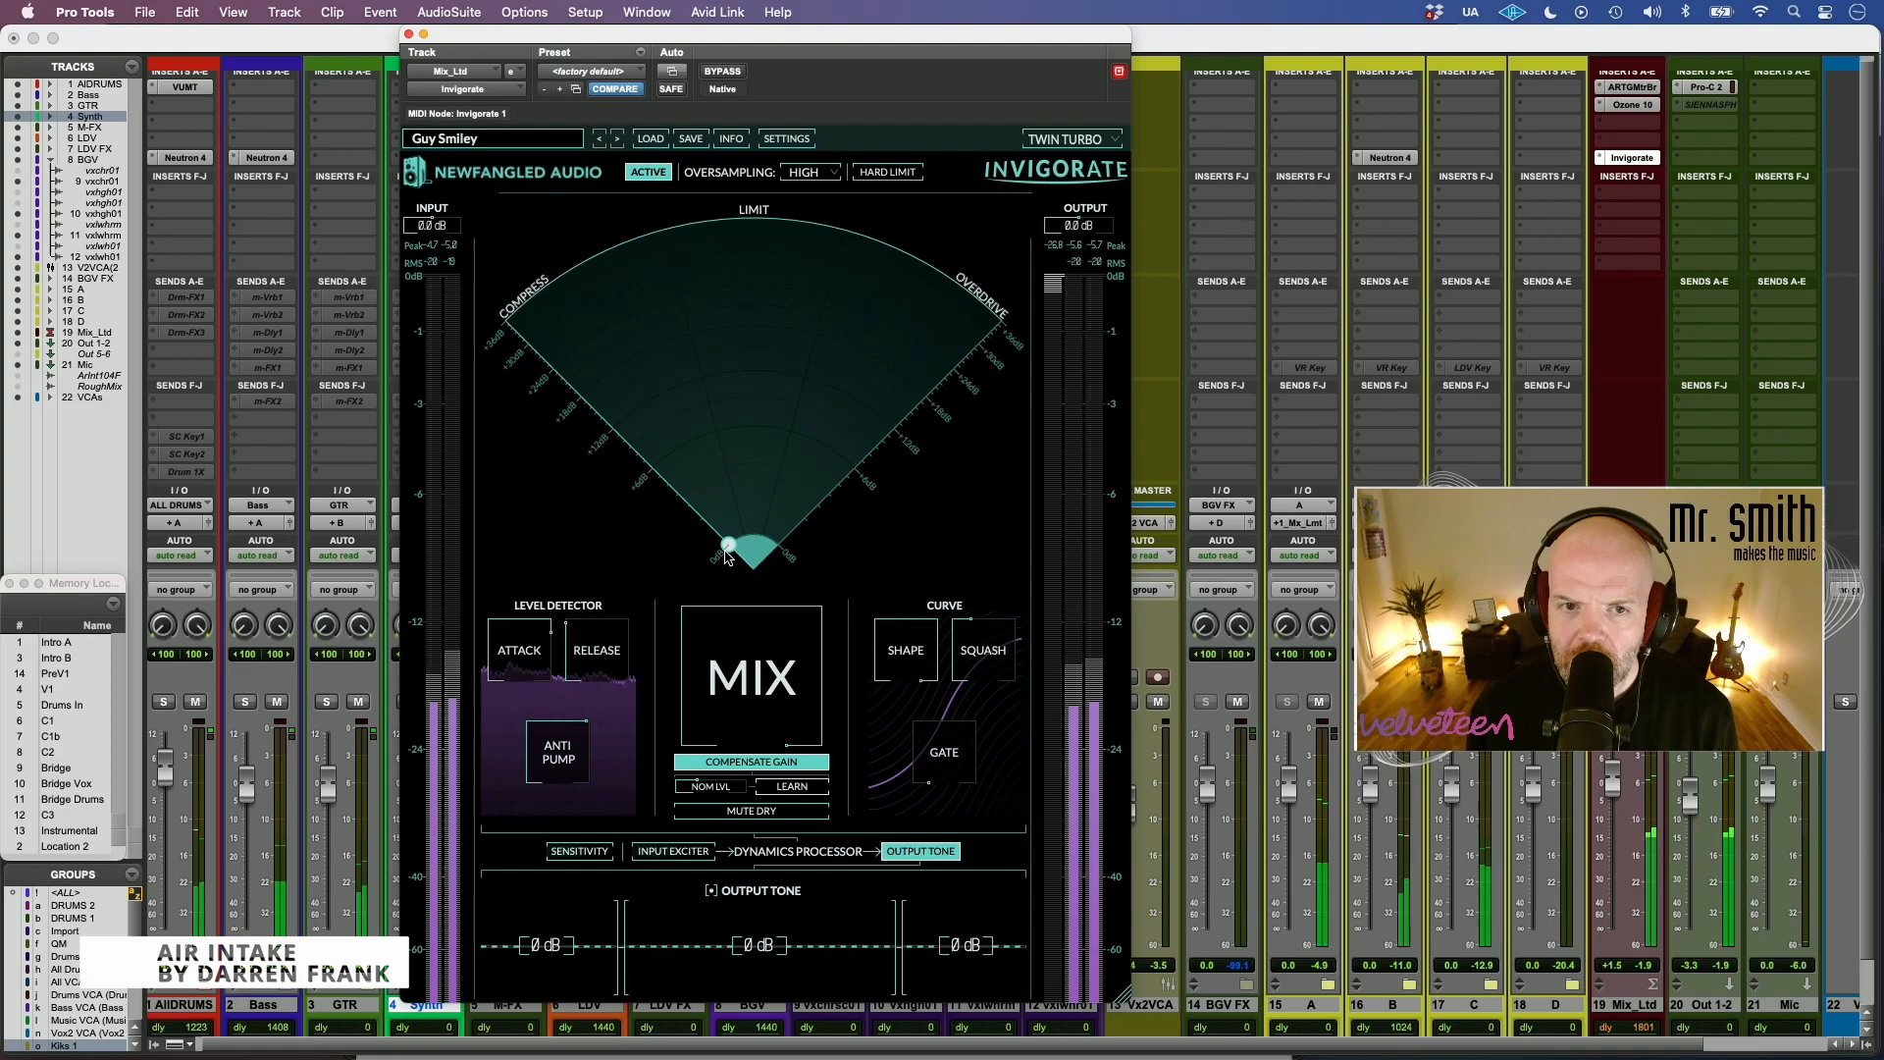
left_click(658, 174)
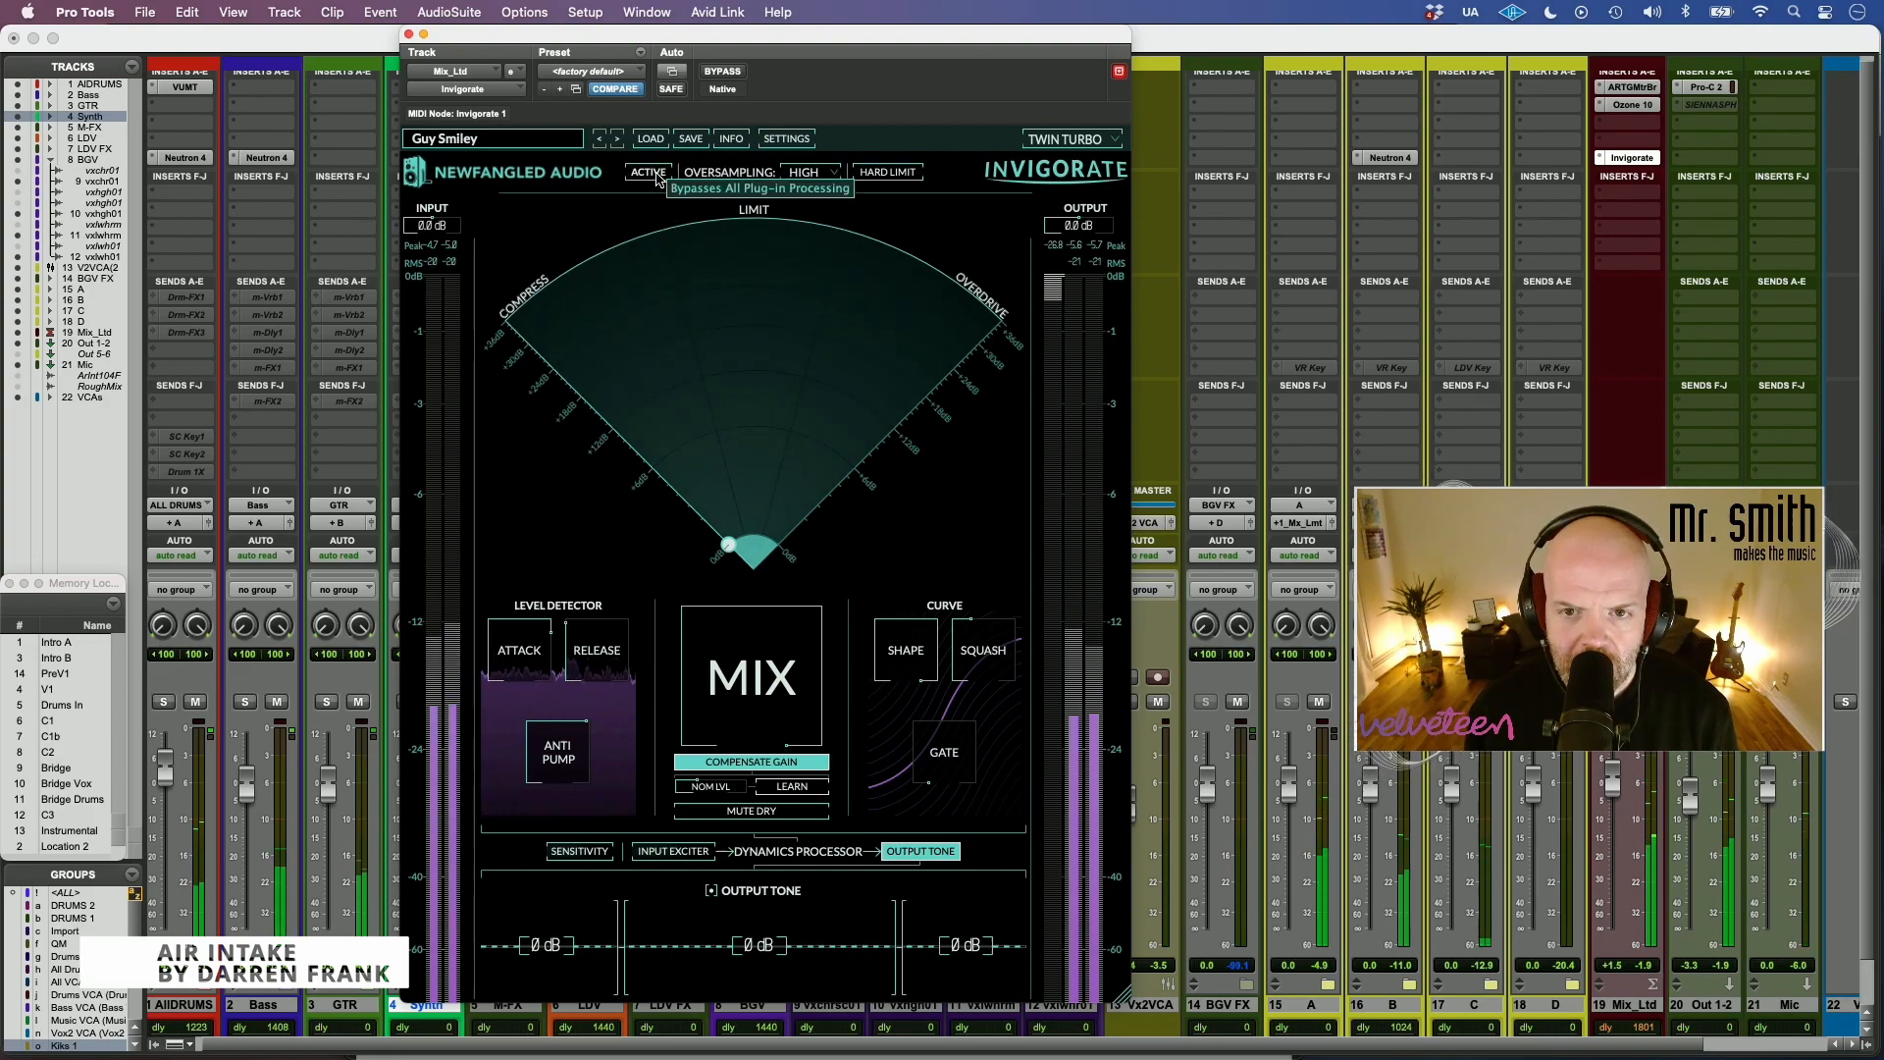
left_click(656, 174)
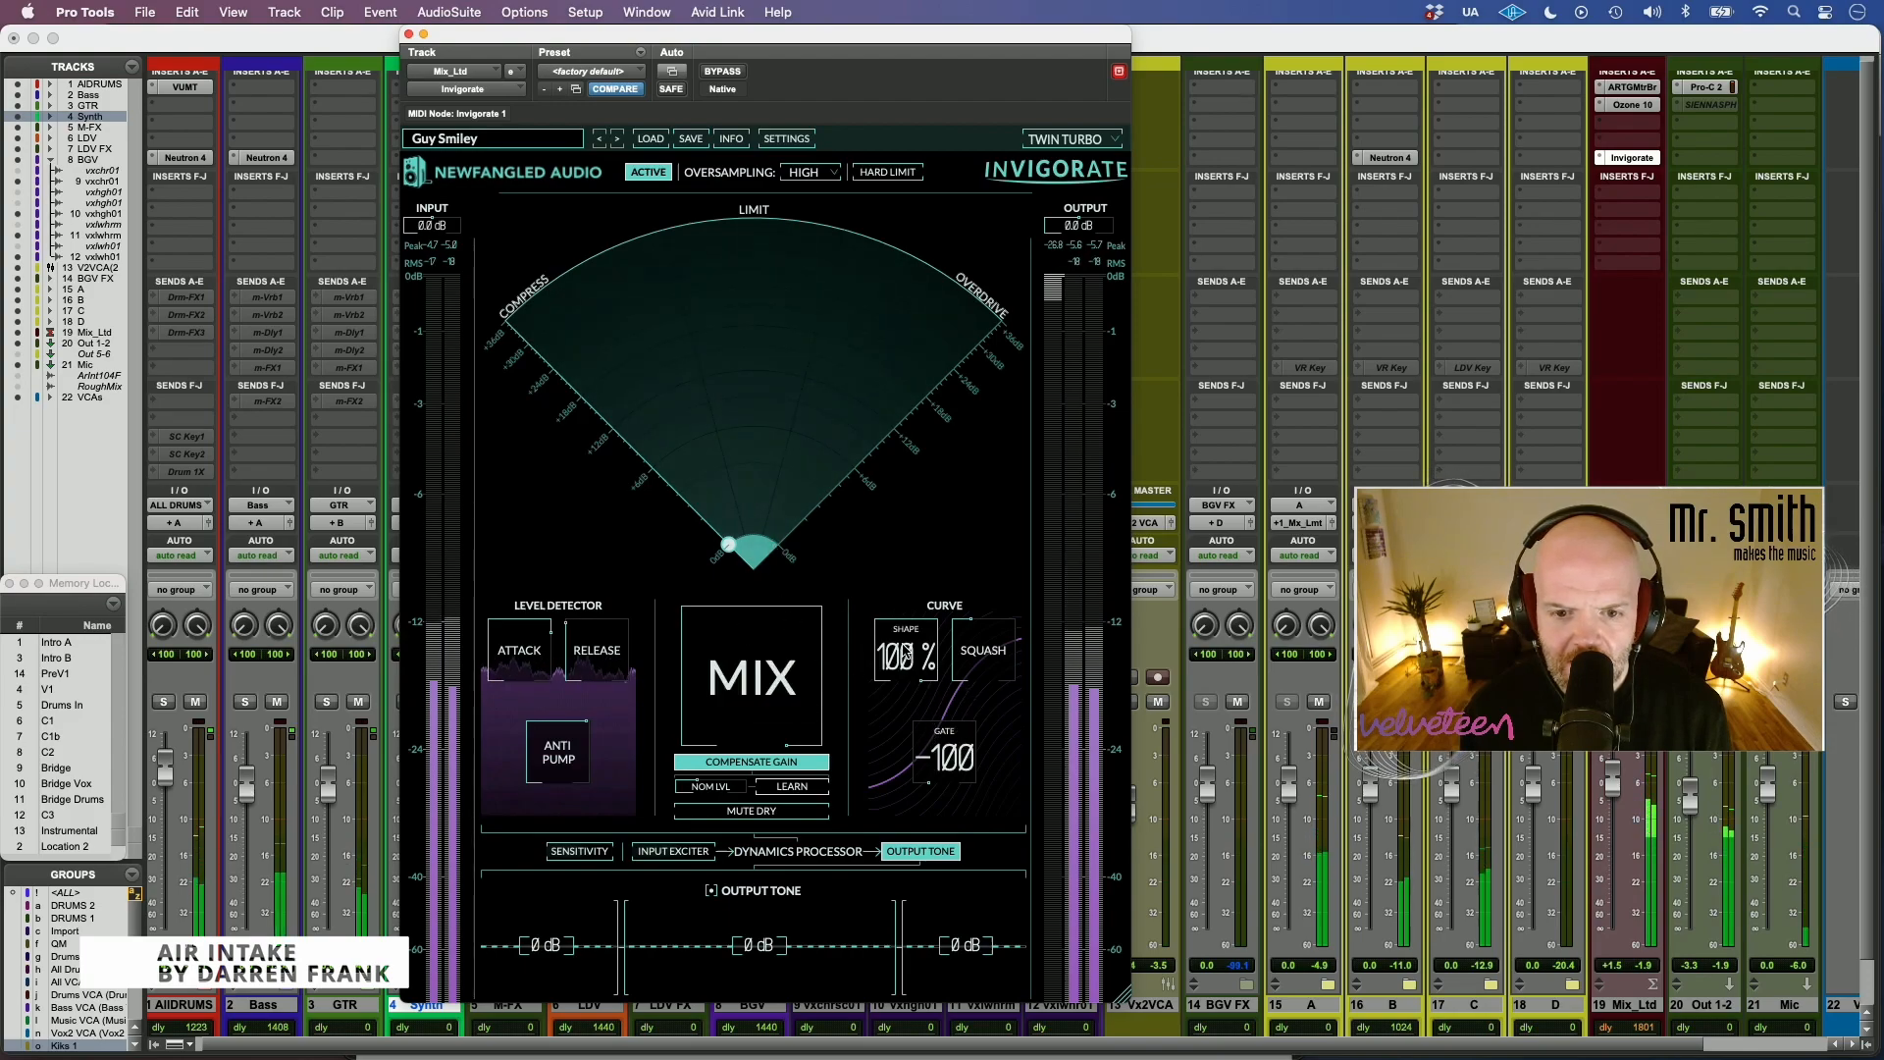
- Try raising the curve's Shape and compare the mix again with the plug-in bypassed and active
left_click_drag(902, 662, 903, 618)
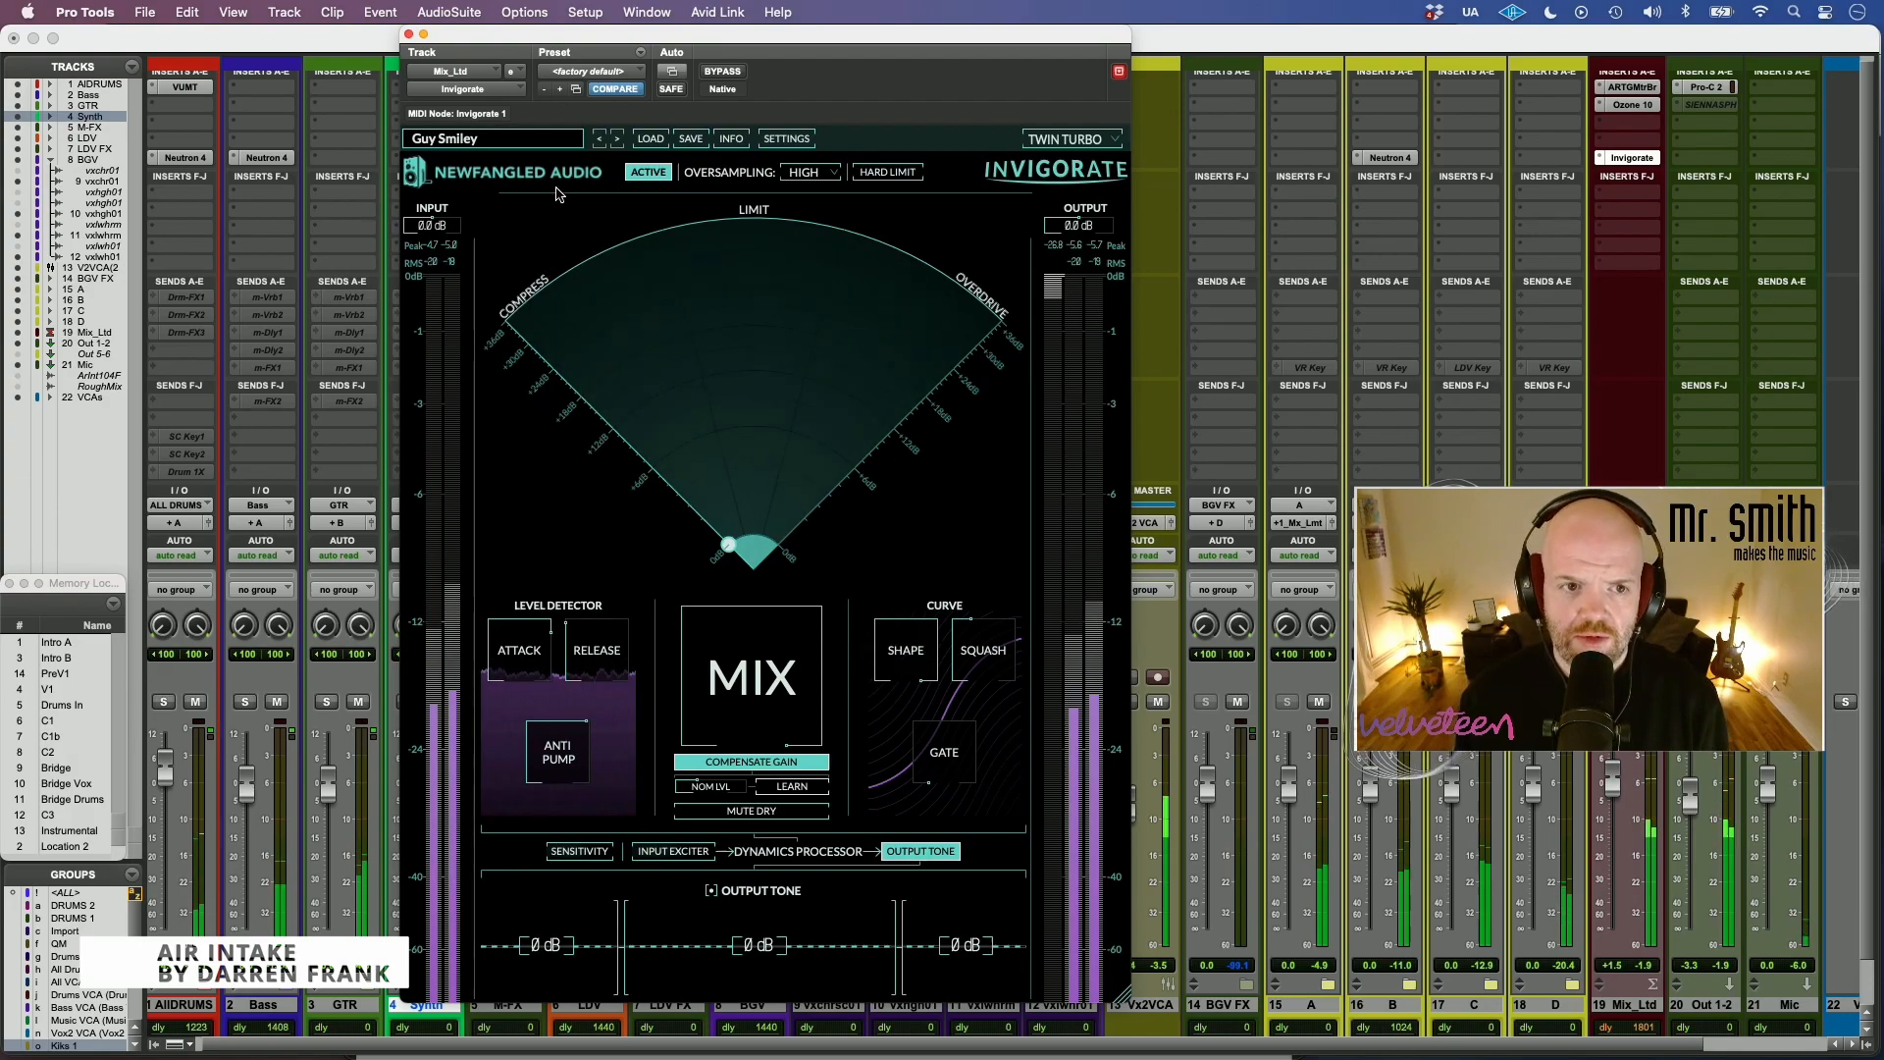
left_click(650, 172)
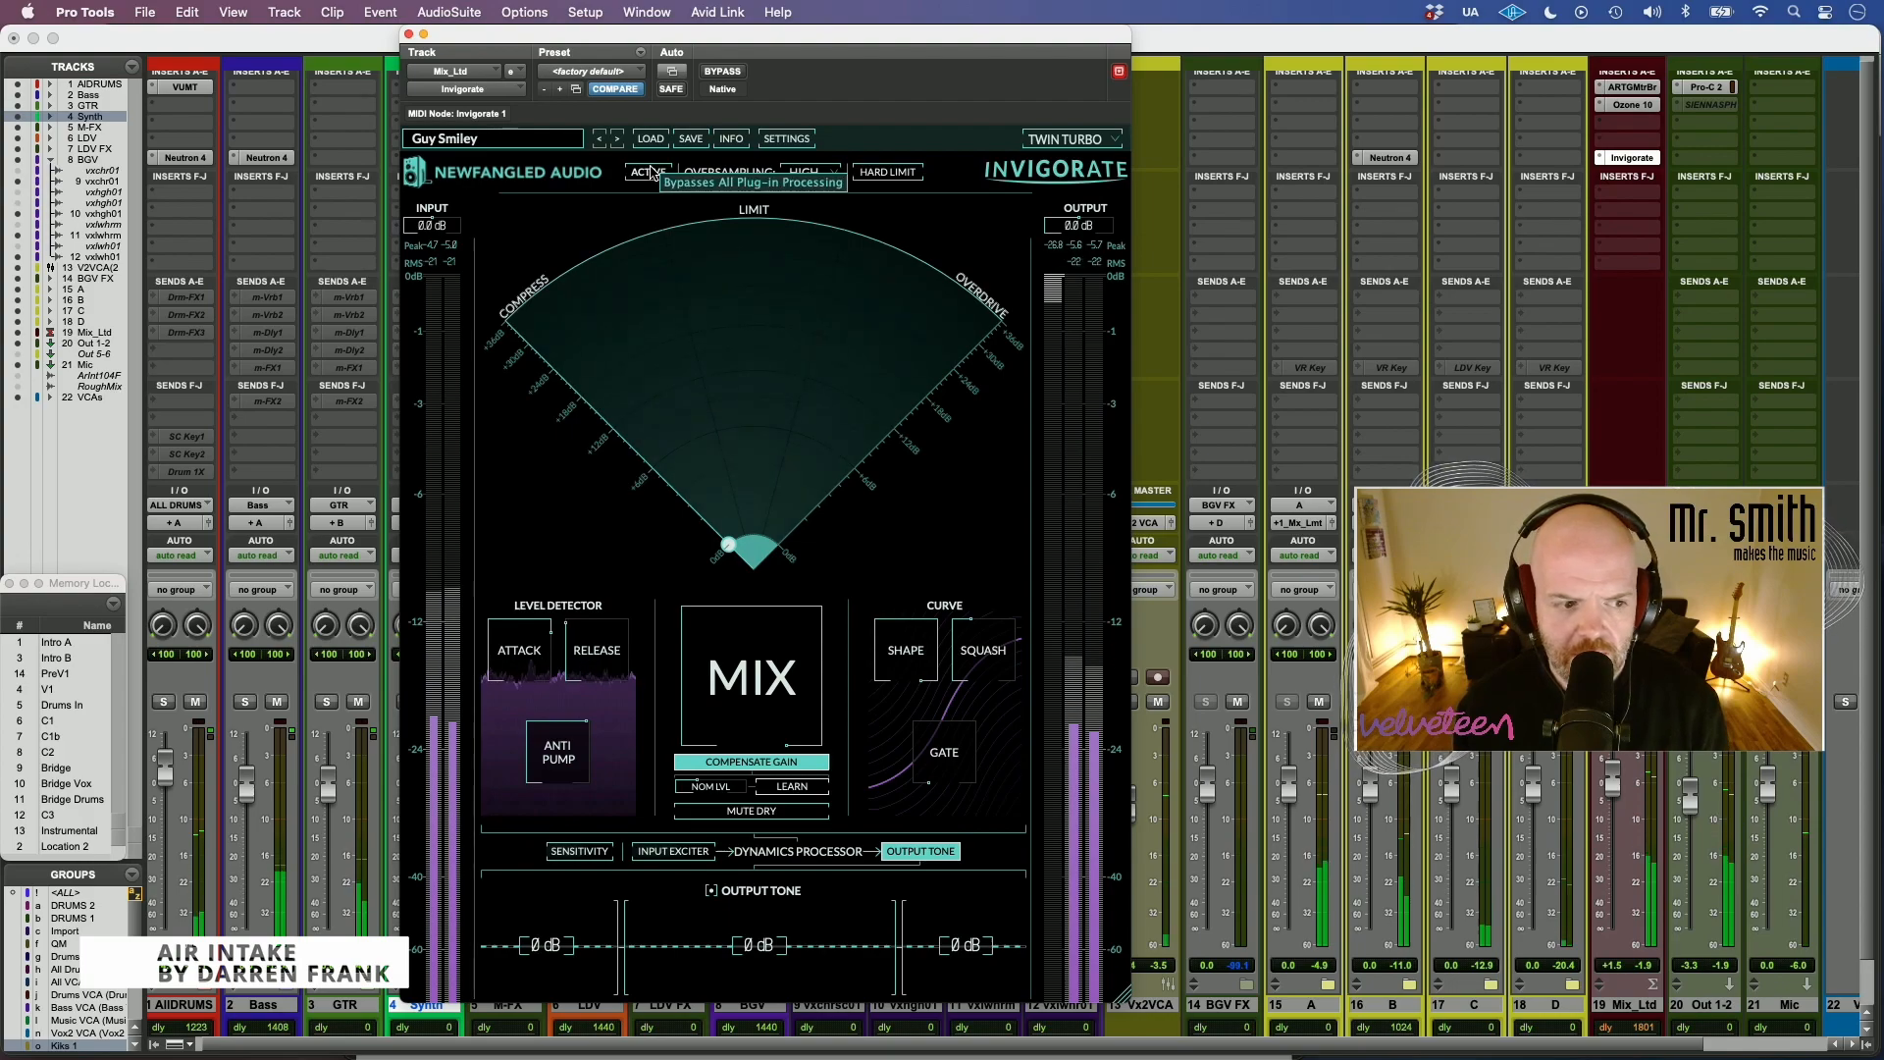
left_click(650, 171)
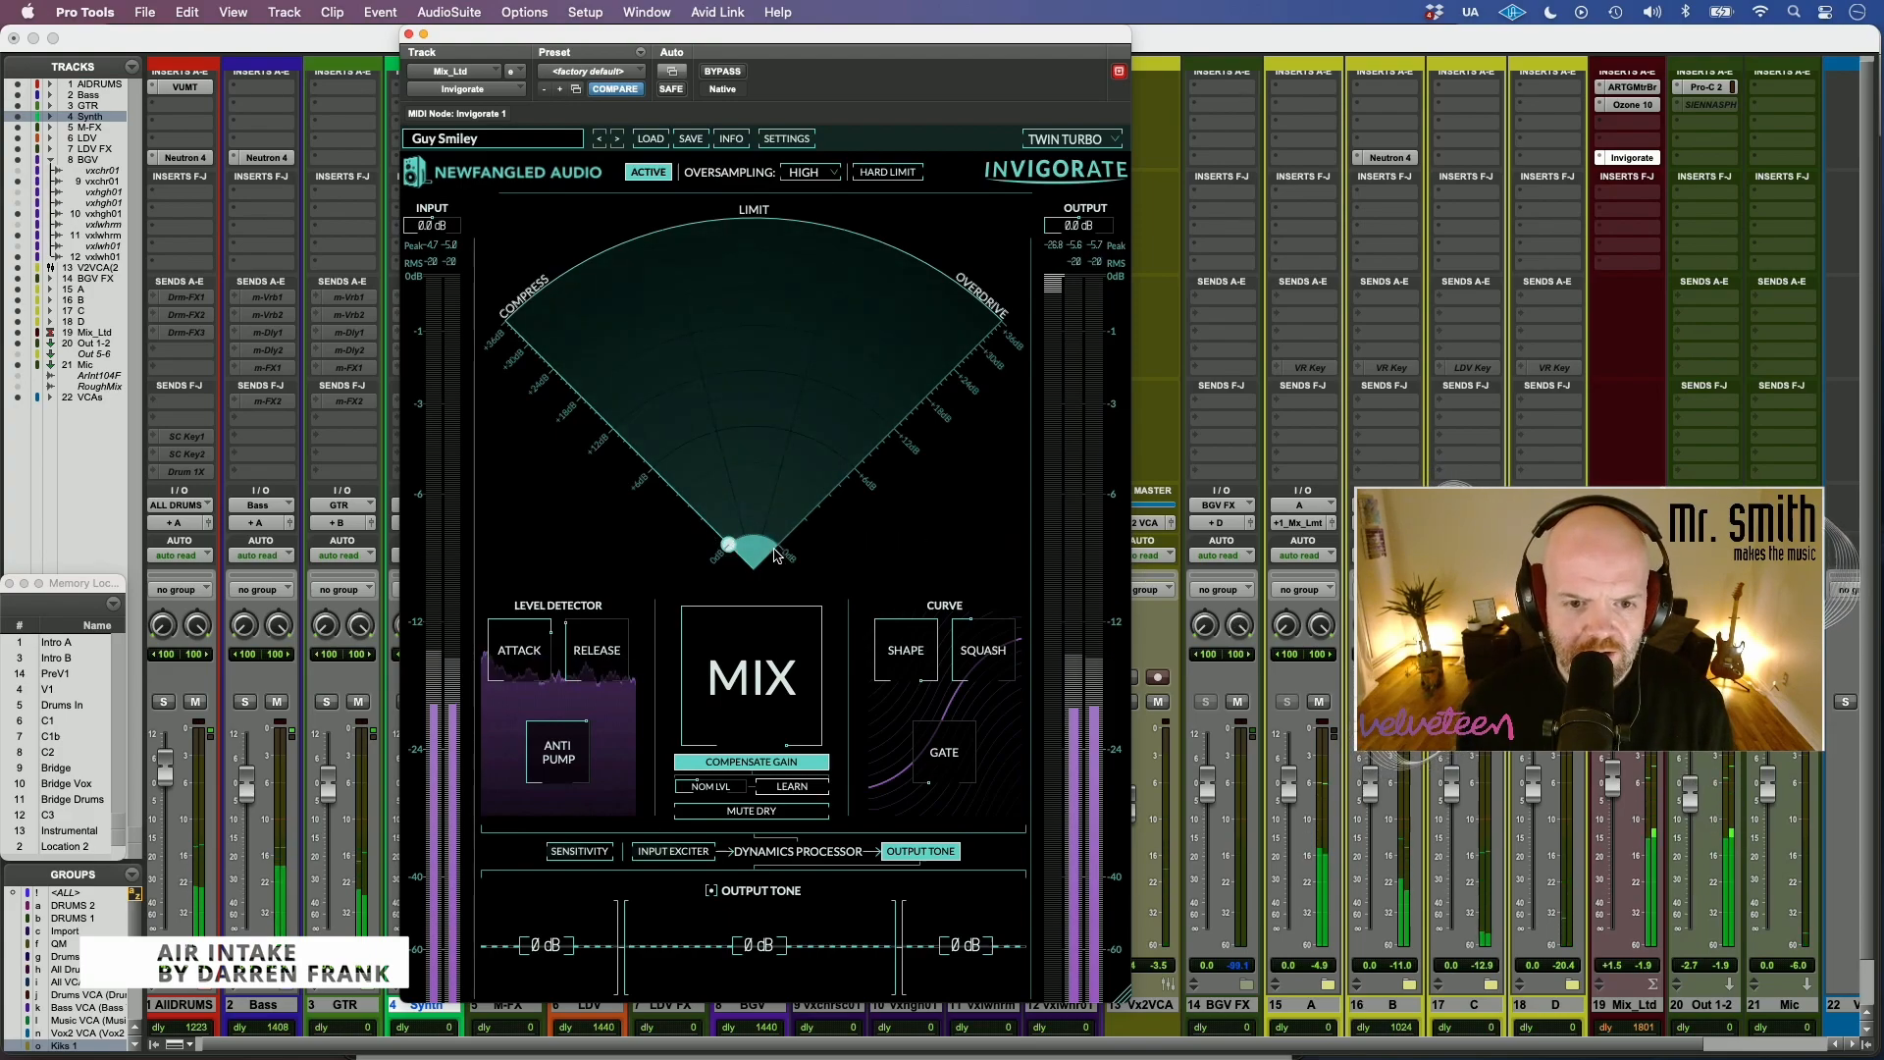
- Move the dynamics control point up near the maximum-gain end of Compress and check the sound against bypass
left_click_drag(727, 544, 568, 315)
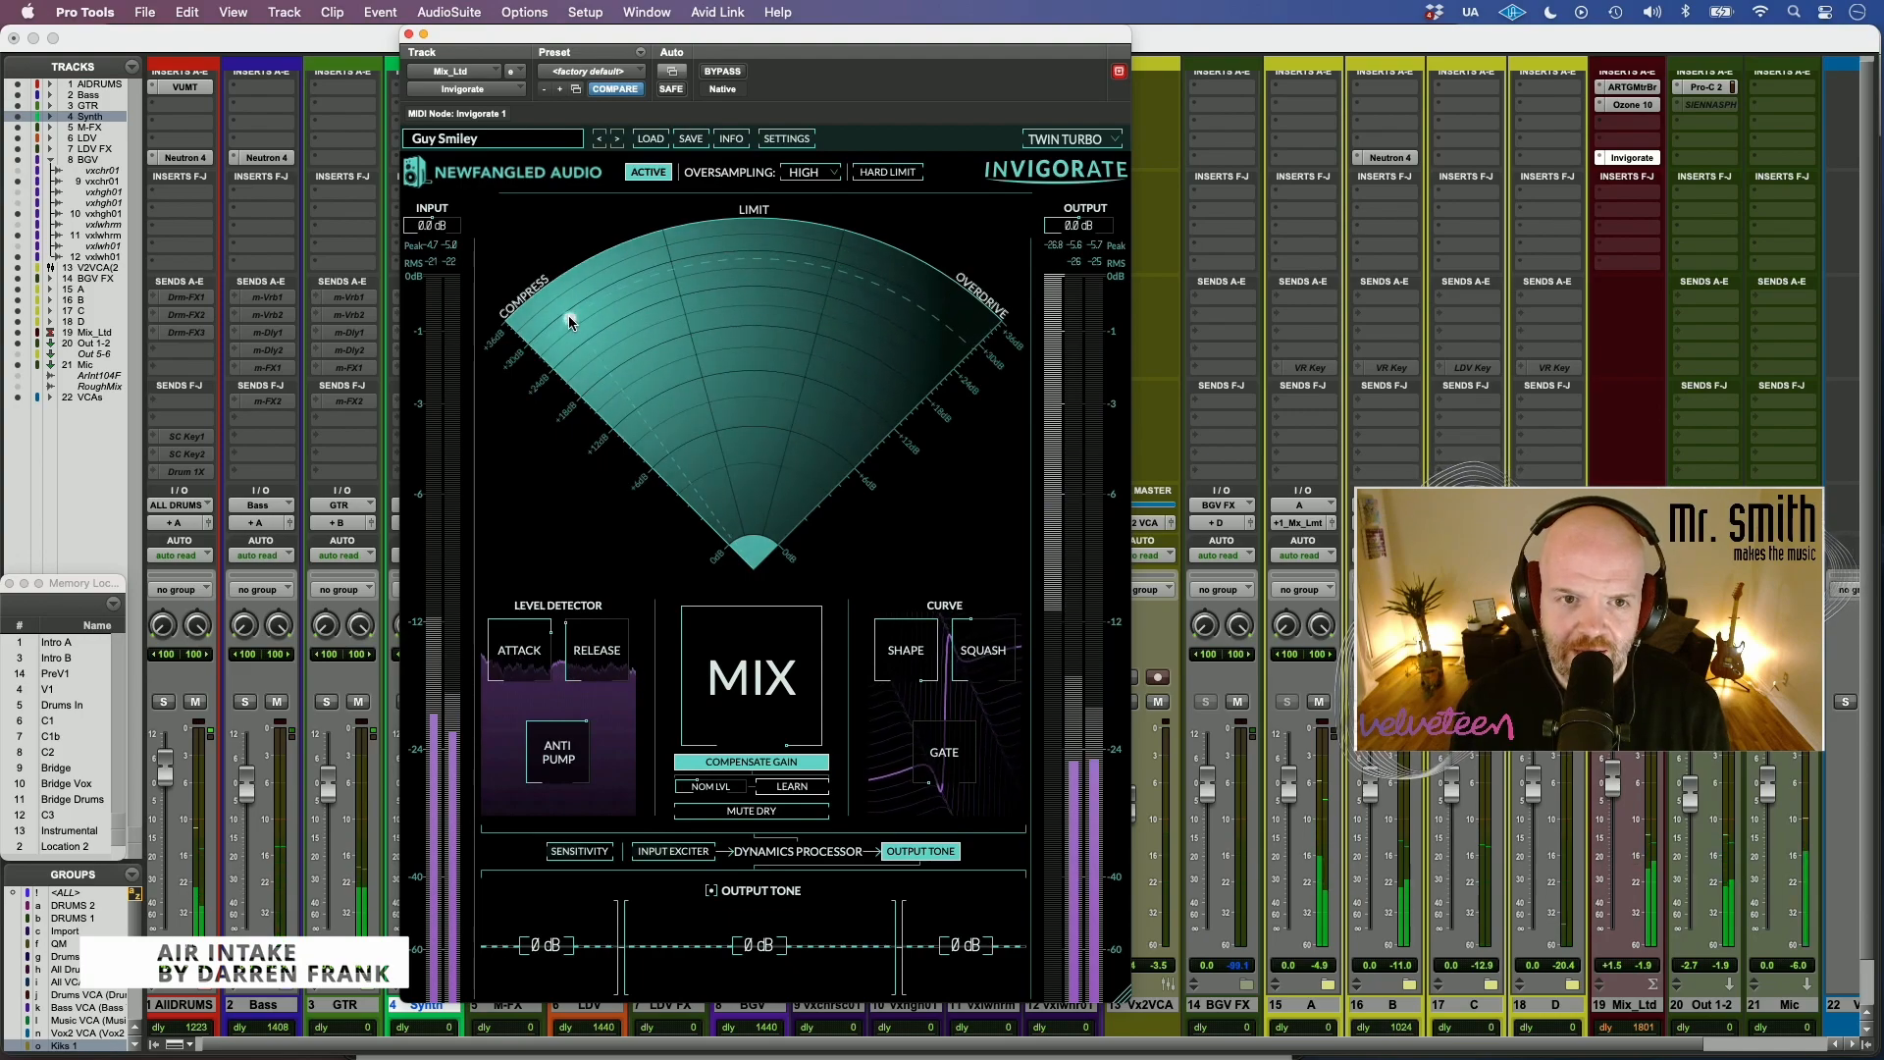
left_click(666, 173)
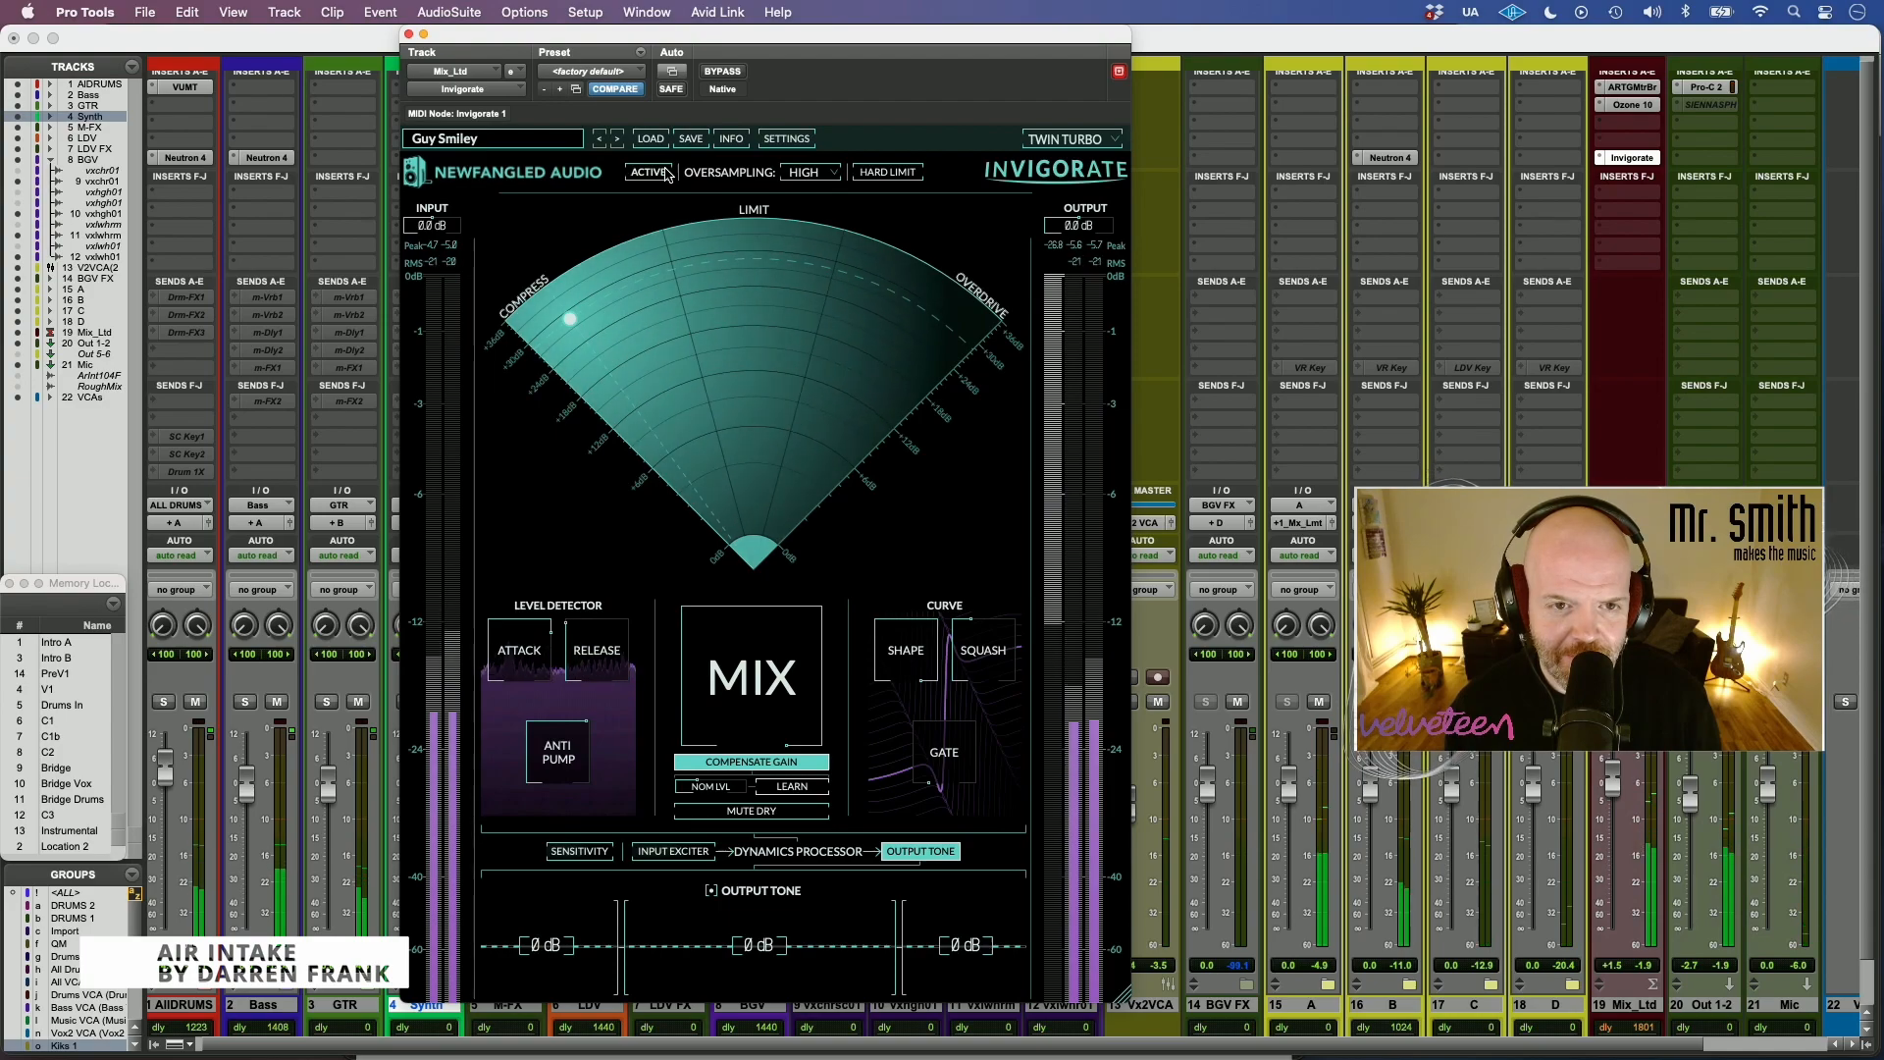
left_click(666, 173)
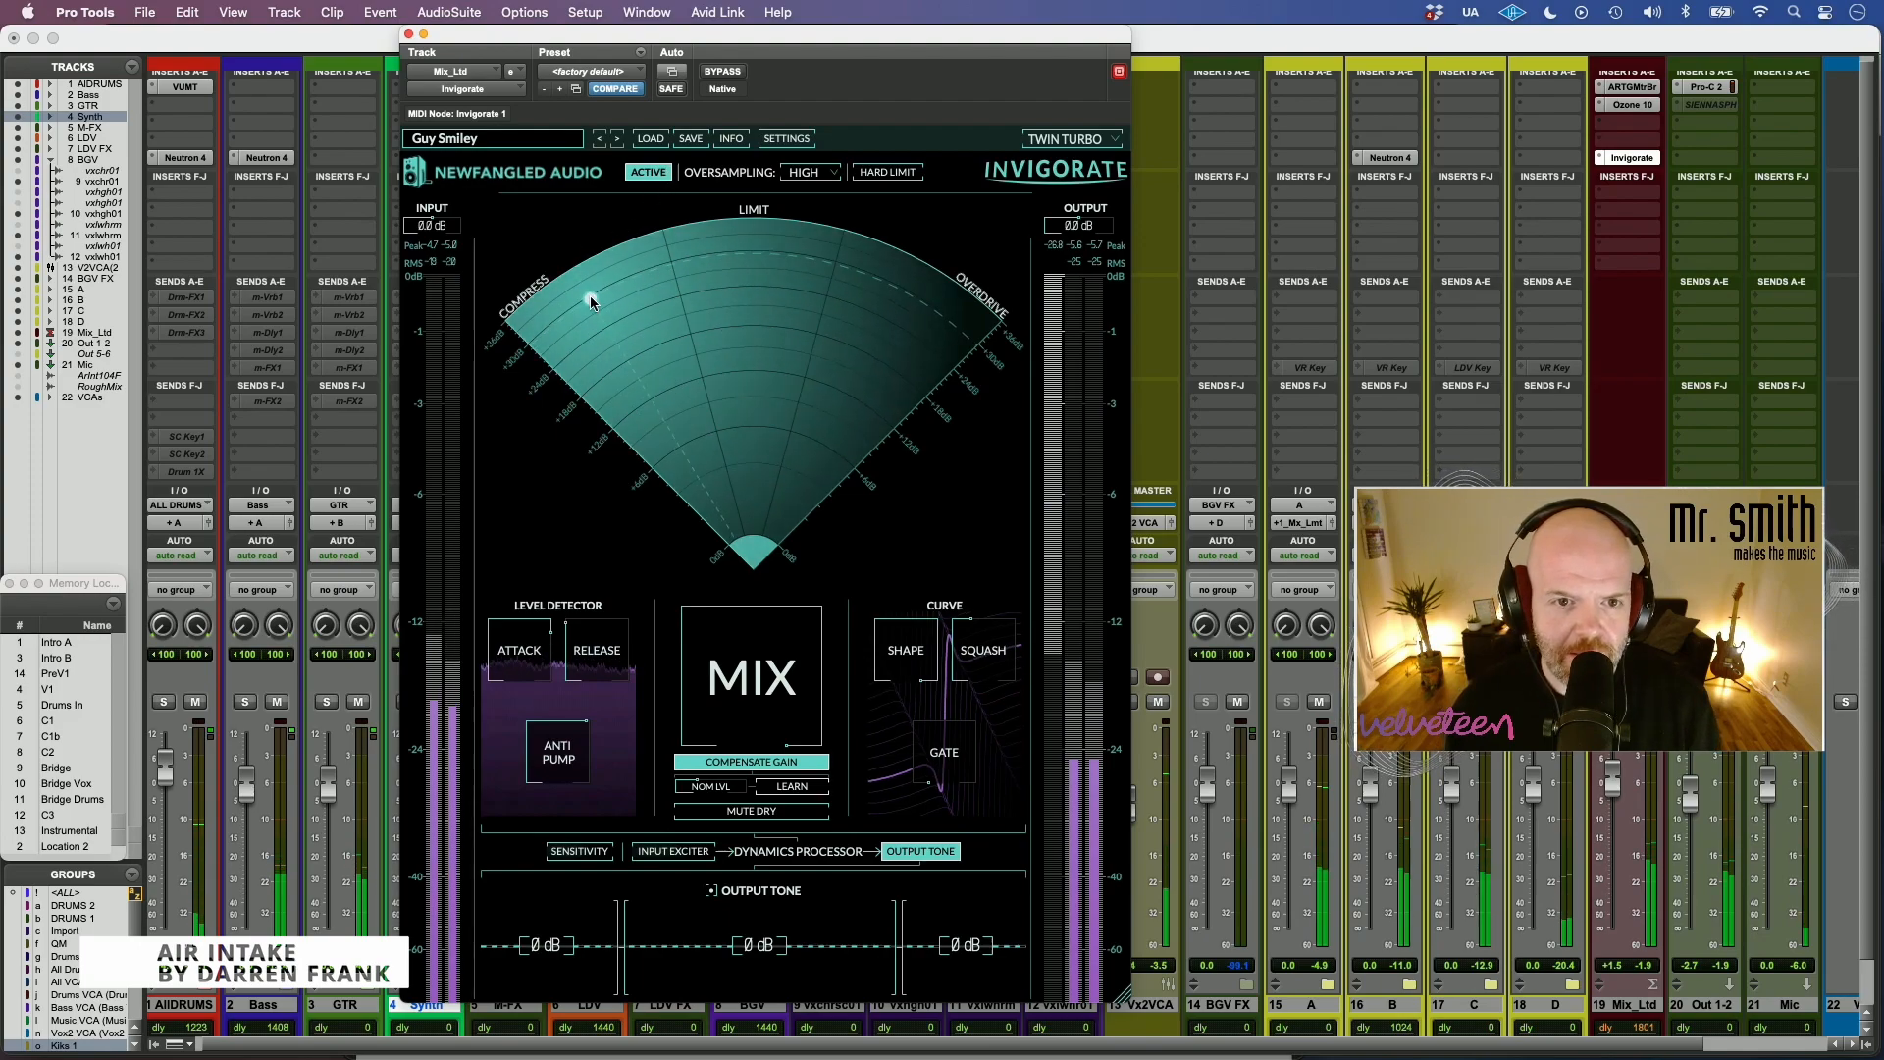
- Sweep the dynamics control point to the Limit line at medium gain and on to the high-gain Overdrive edge
left_click_drag(649, 393, 749, 394)
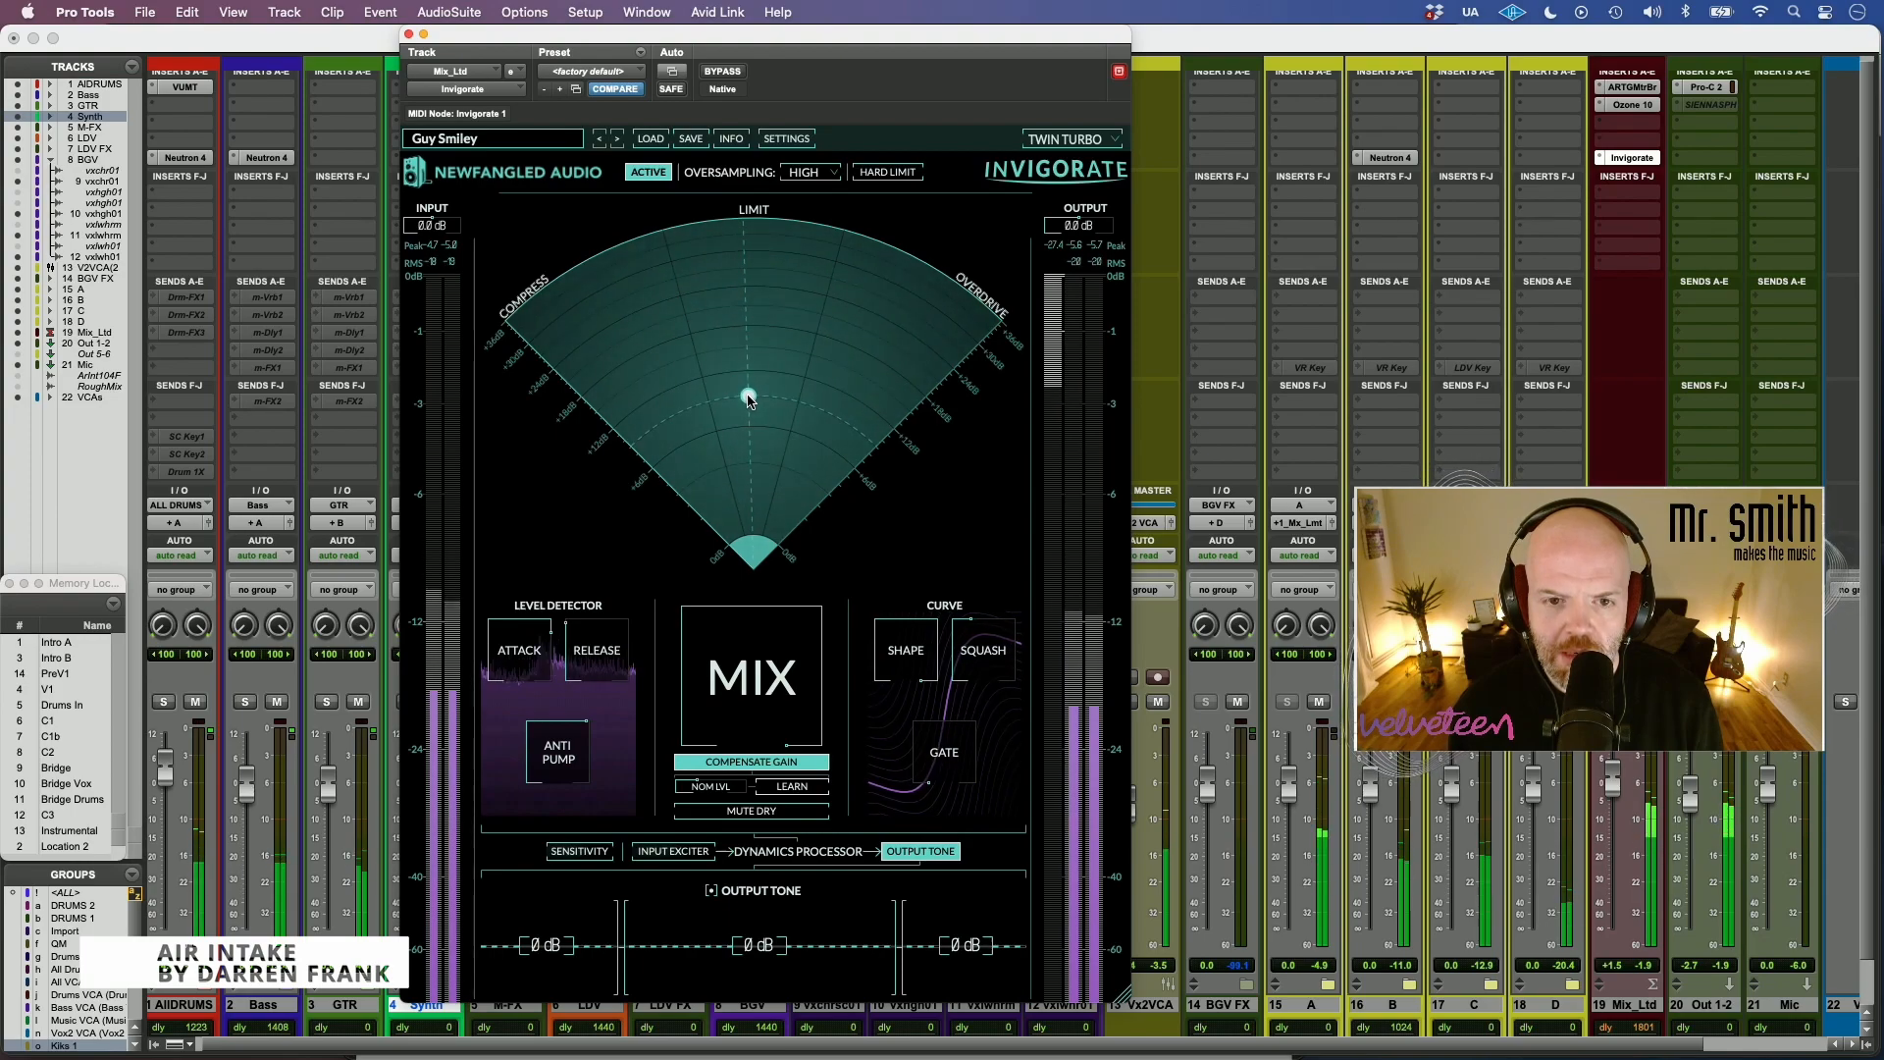
mouse_move(747, 397)
left_mouse_down()
mouse_move(769, 291)
mouse_move(850, 276)
mouse_move(982, 316)
mouse_move(903, 380)
mouse_move(963, 316)
mouse_move(829, 324)
mouse_move(936, 341)
left_mouse_up()
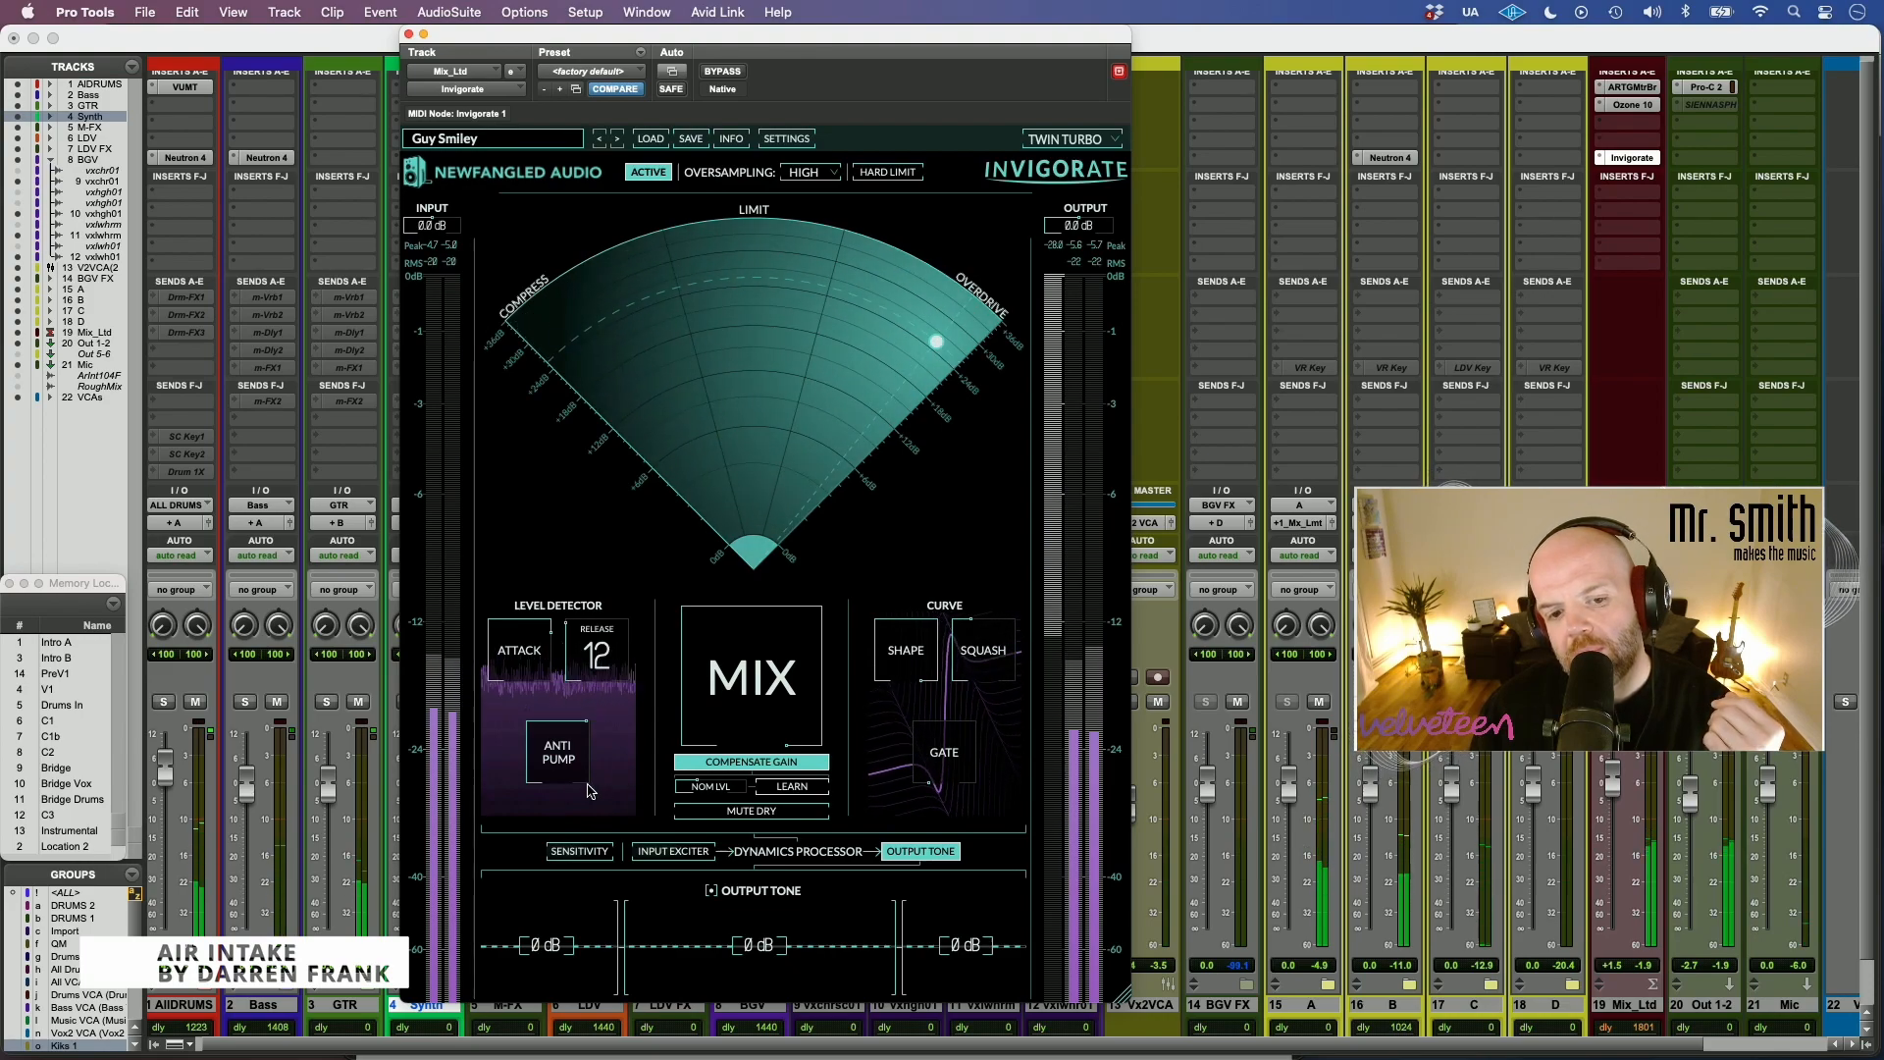
- Lower the level detector's Anti Pump and move the control point back to the middle of the Compress edge
left_click_drag(563, 765, 546, 892)
mouse_move(936, 341)
left_mouse_down()
mouse_move(889, 368)
mouse_move(970, 302)
mouse_move(854, 345)
mouse_move(747, 255)
mouse_move(685, 266)
mouse_move(600, 327)
mouse_move(602, 366)
mouse_move(653, 424)
left_mouse_up()
mouse_move(940, 643)
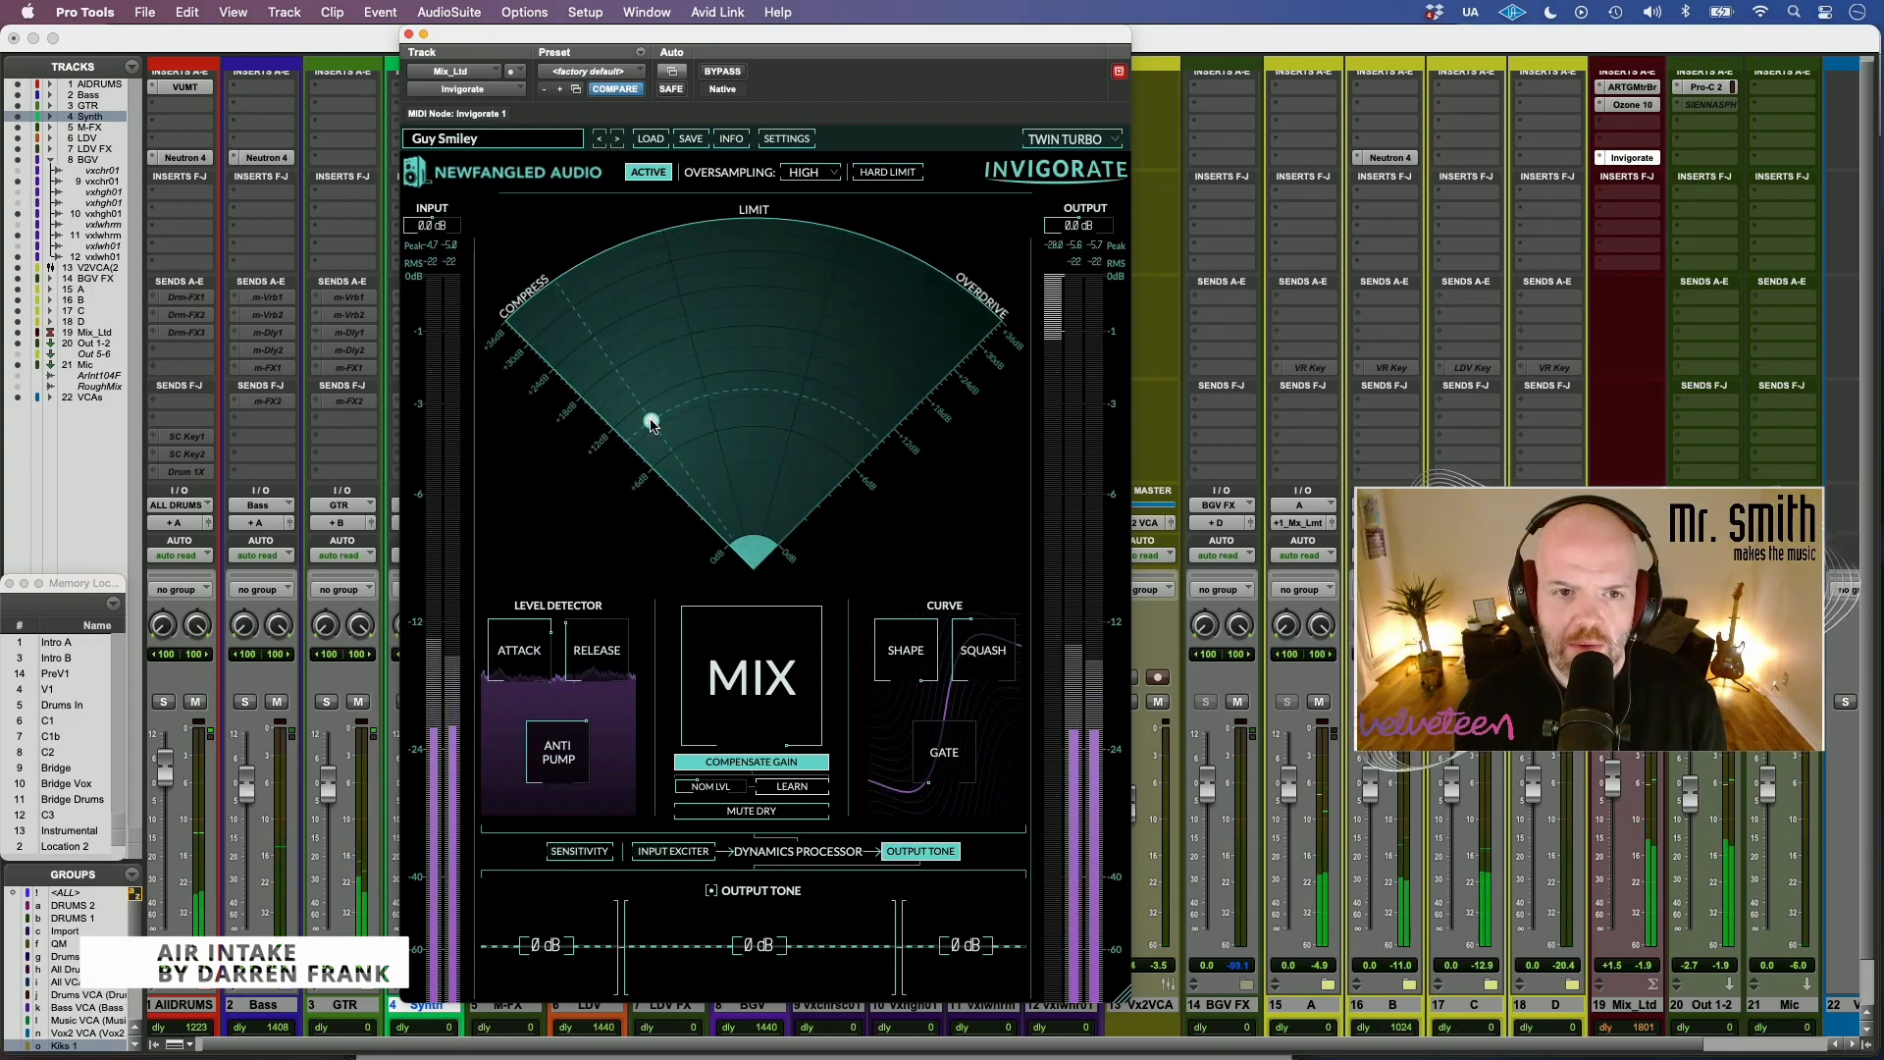
- Compare the mix against bypass and try the dynamics control point around the Limit line at medium gain
left_click(644, 173)
left_click_drag(656, 424, 785, 401)
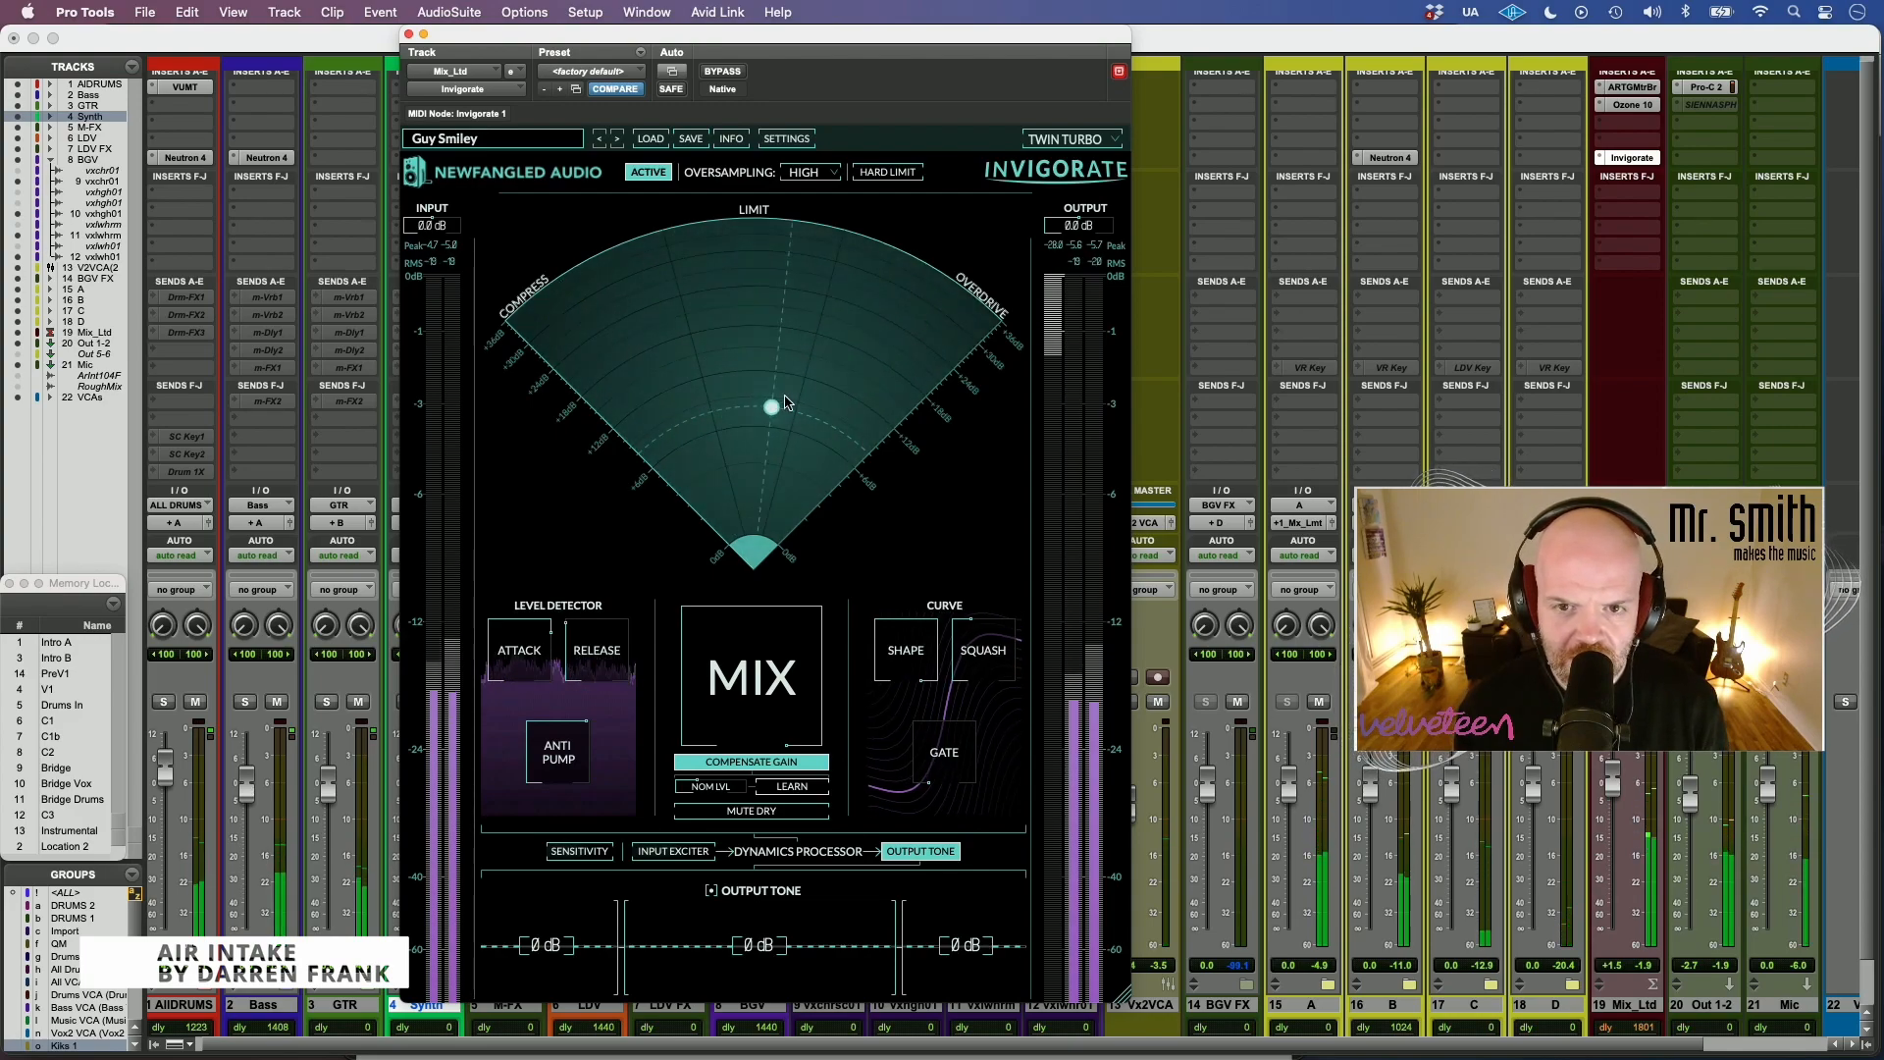
left_click_drag(858, 468, 777, 435)
left_click_drag(636, 451, 726, 406)
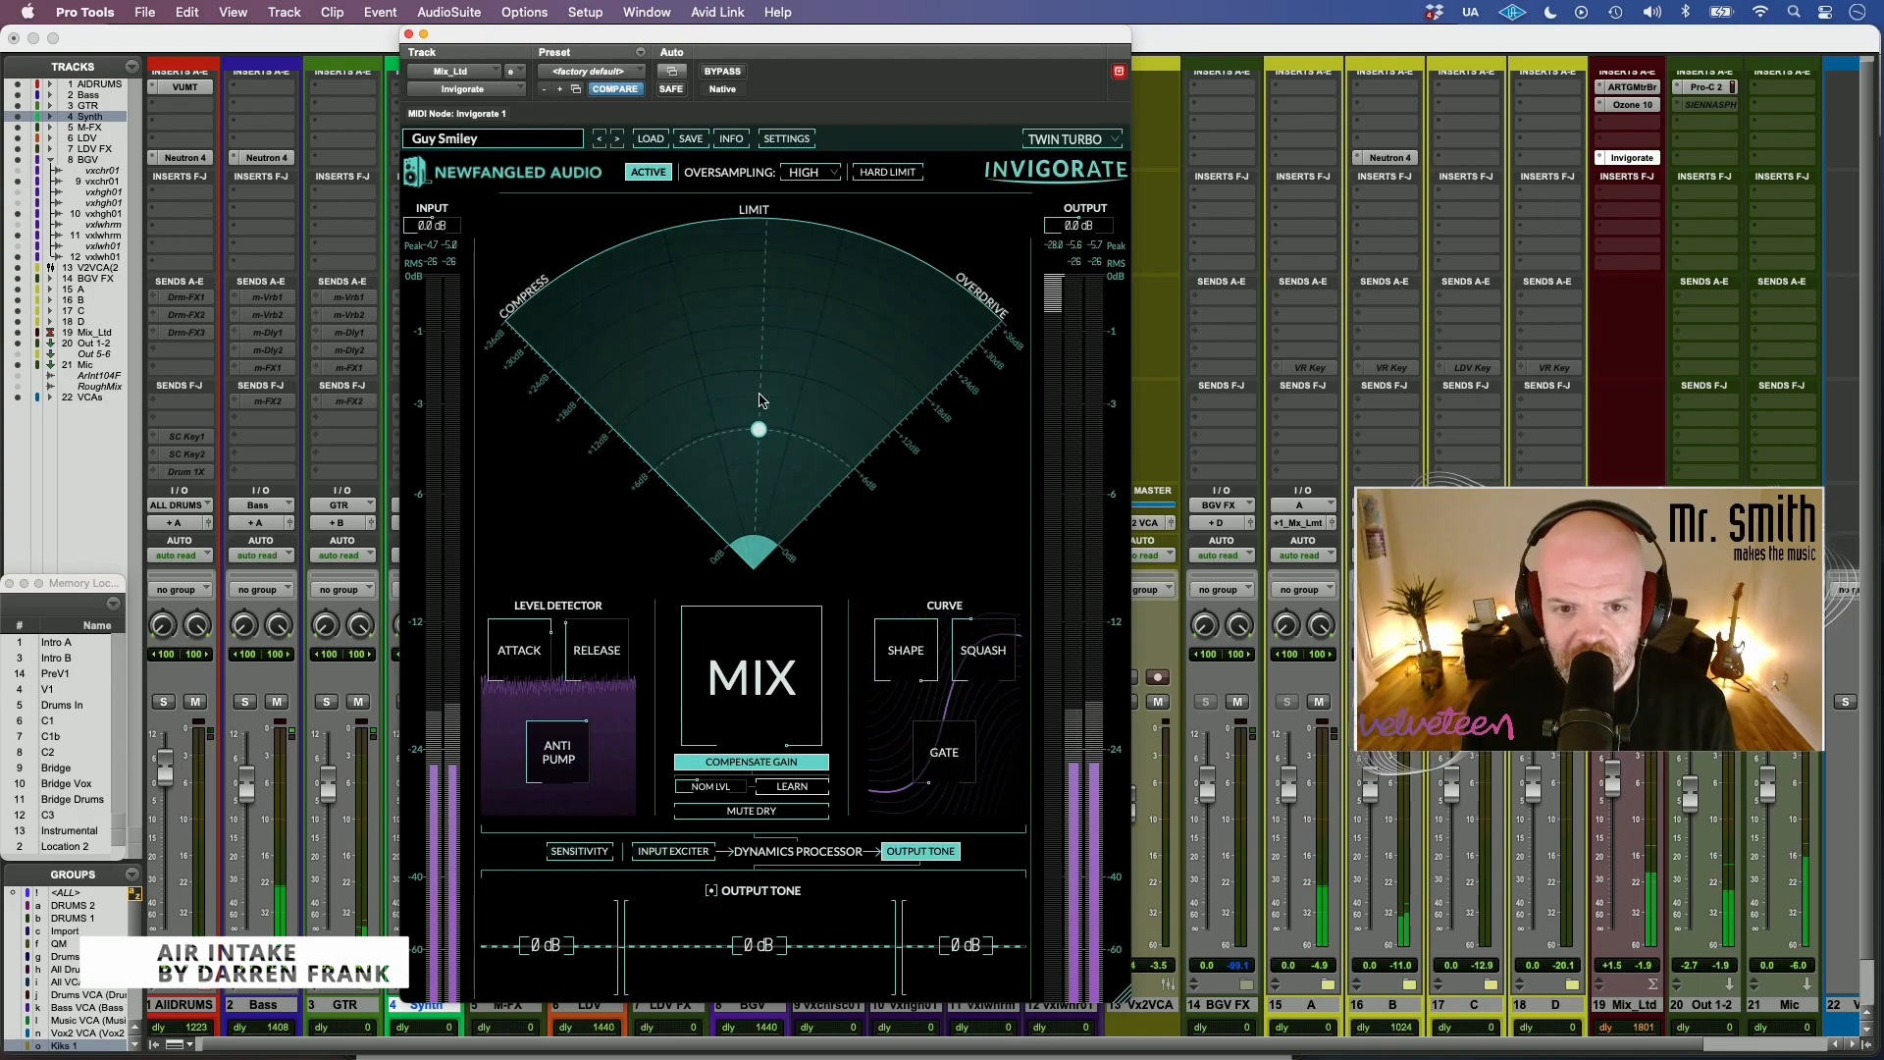
- Pull the dynamics control point down to minimum gain and bring it back up to about +12 dB on the Compress edge
left_click_drag(759, 429, 682, 626)
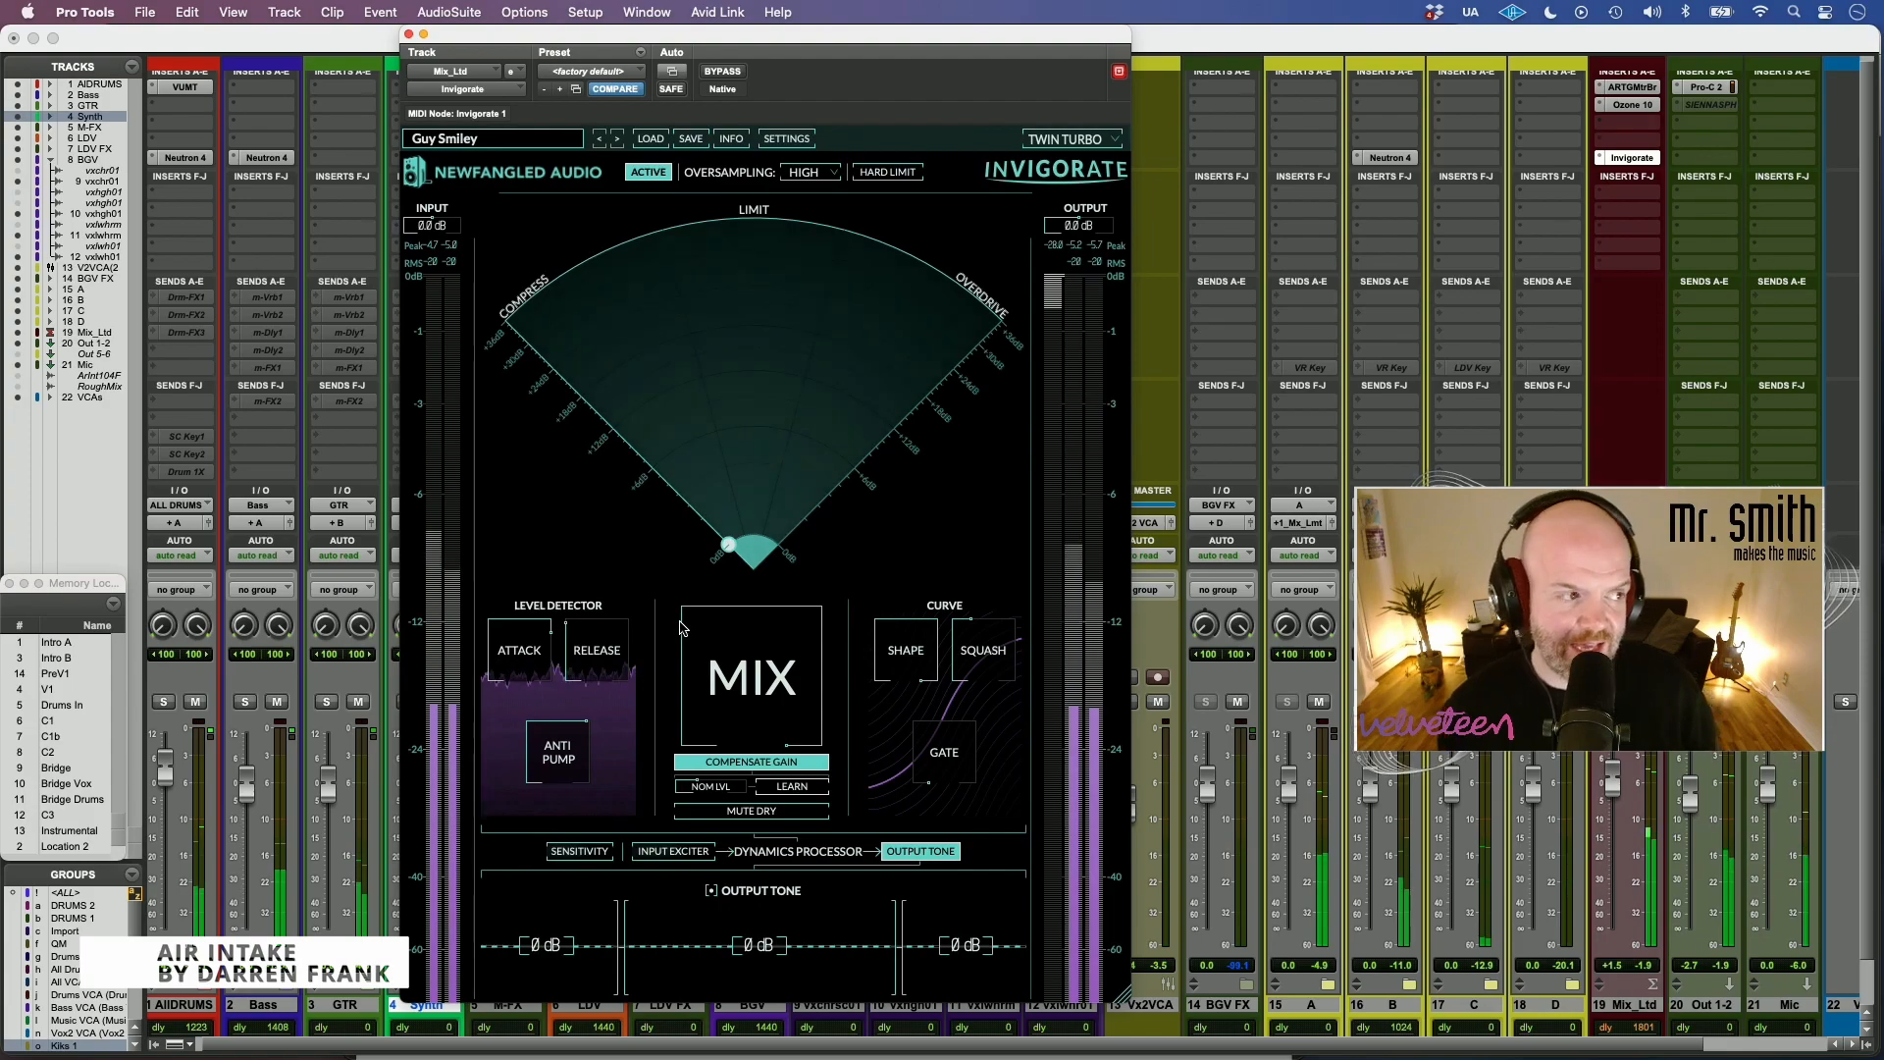
left_click_drag(676, 561, 675, 445)
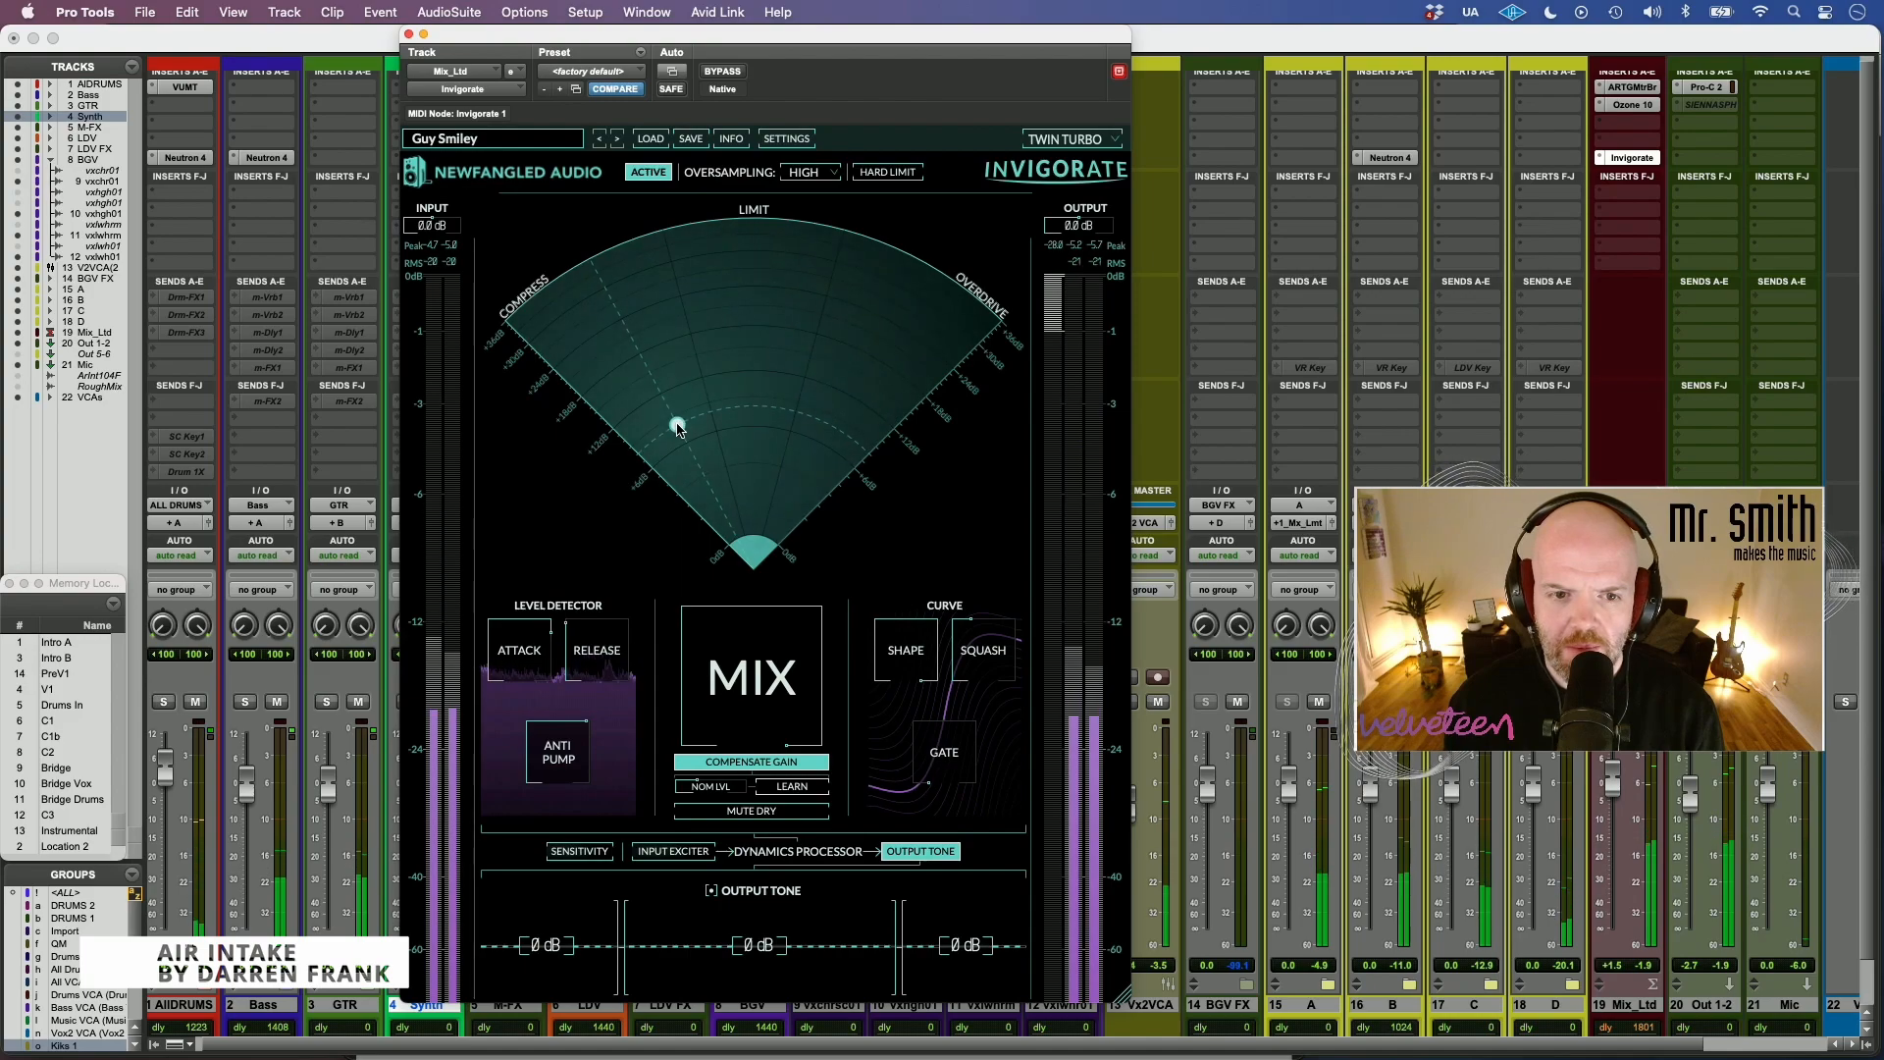
left_click_drag(678, 428, 647, 451)
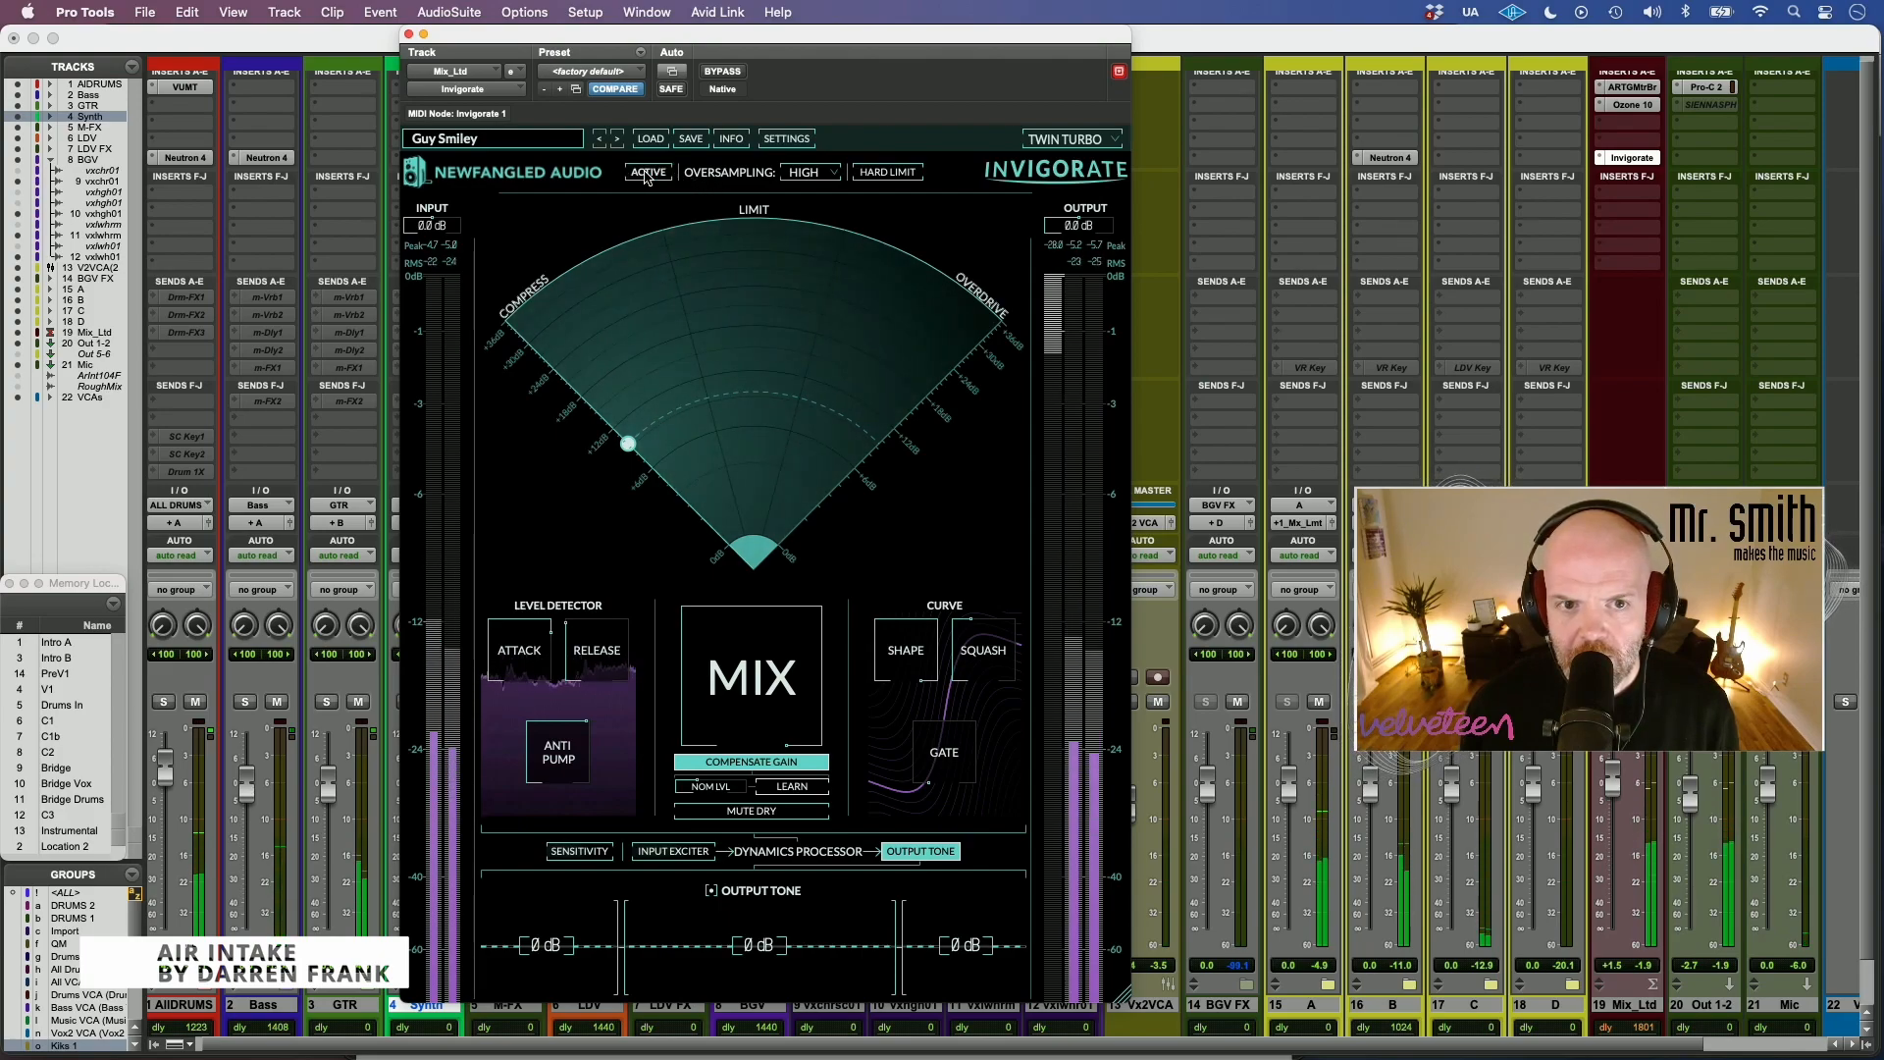
- Sweep the curve's Shape between its minimum and 100% and bring it back down to 0%
mouse_move(906, 643)
left_click_drag(905, 643, 878, 850)
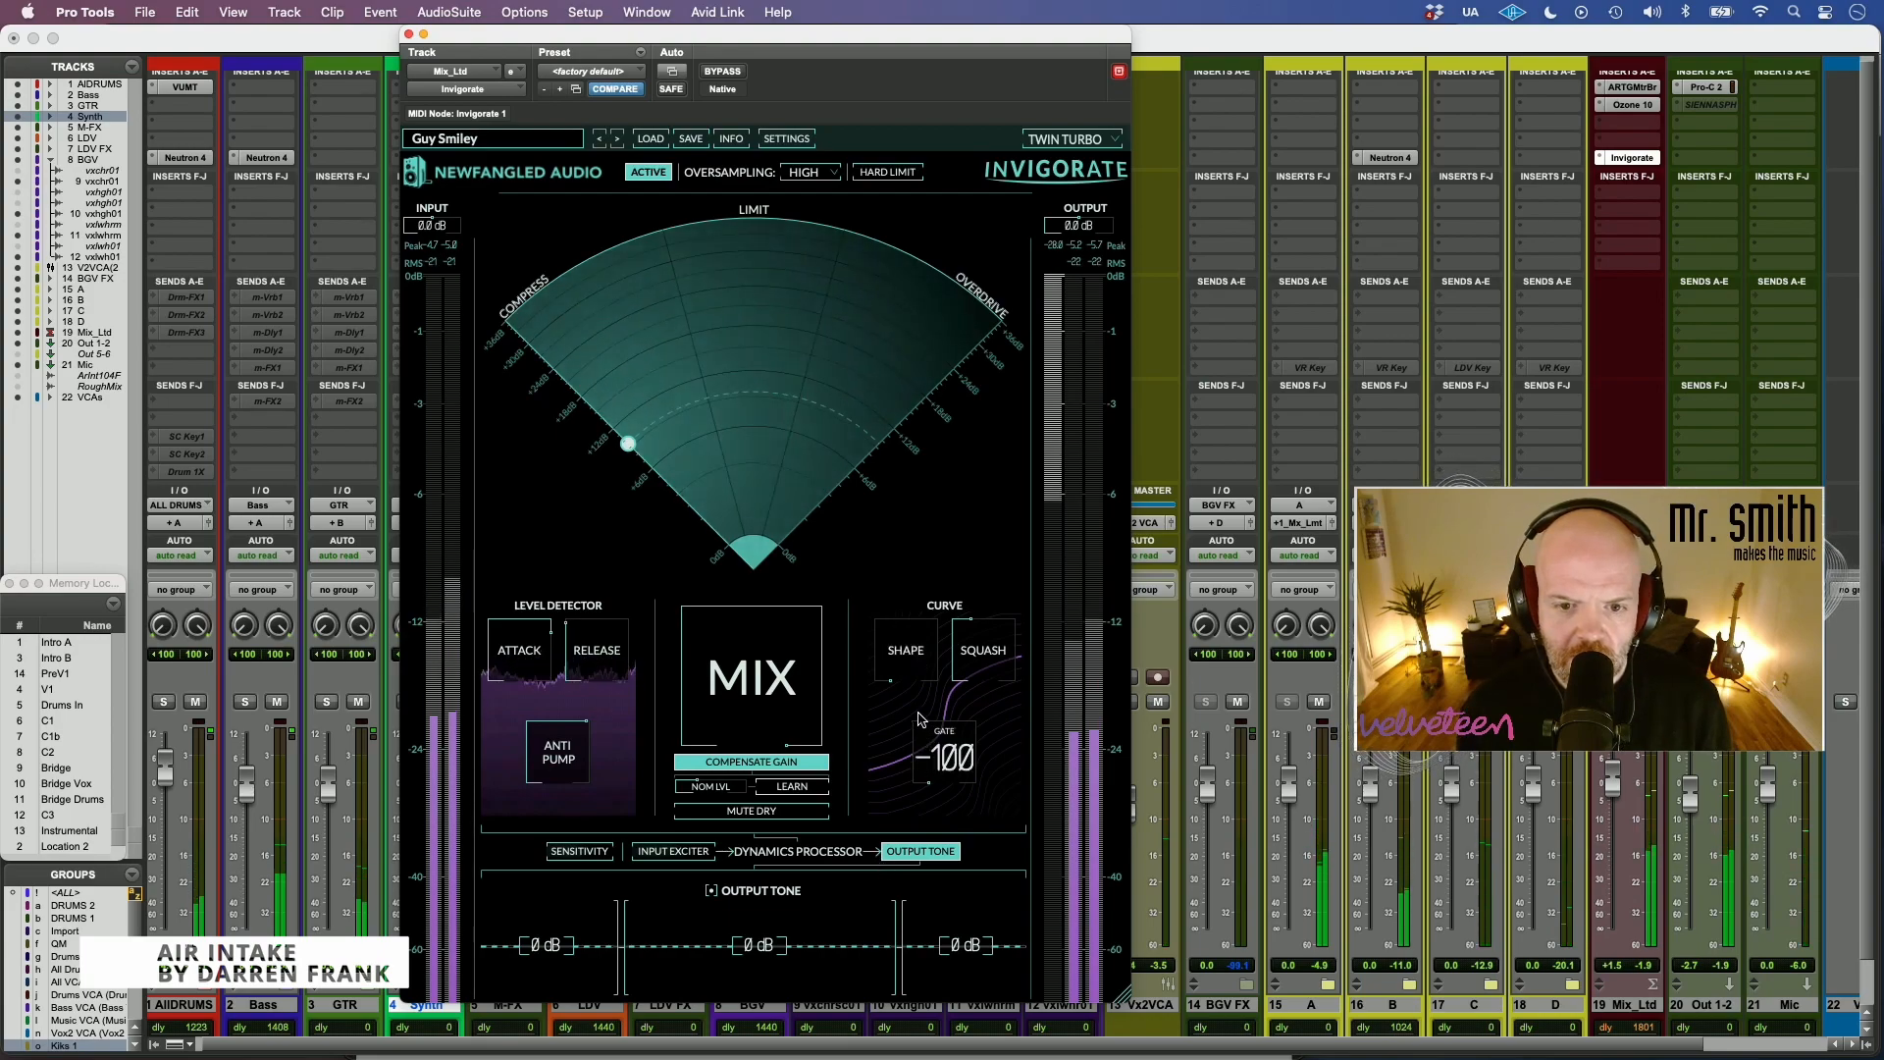
left_click_drag(913, 679, 925, 600)
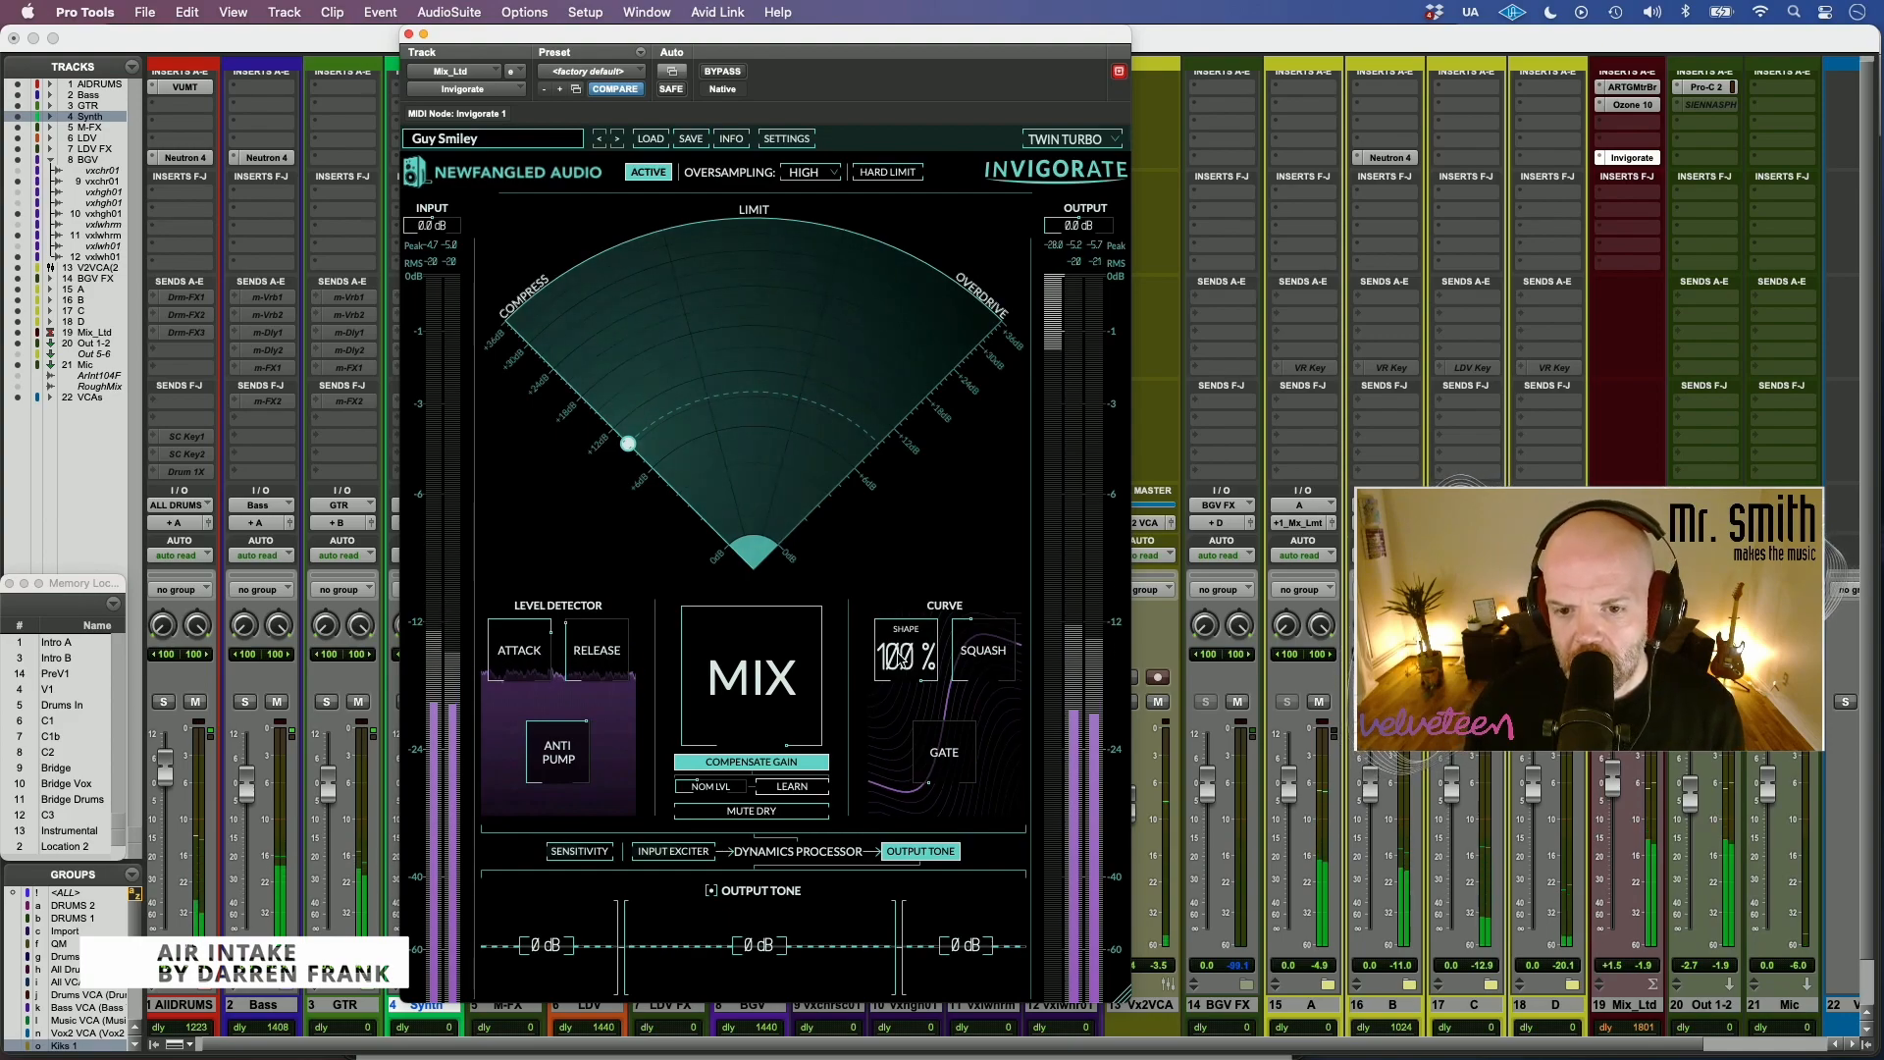
left_click_drag(900, 658, 891, 754)
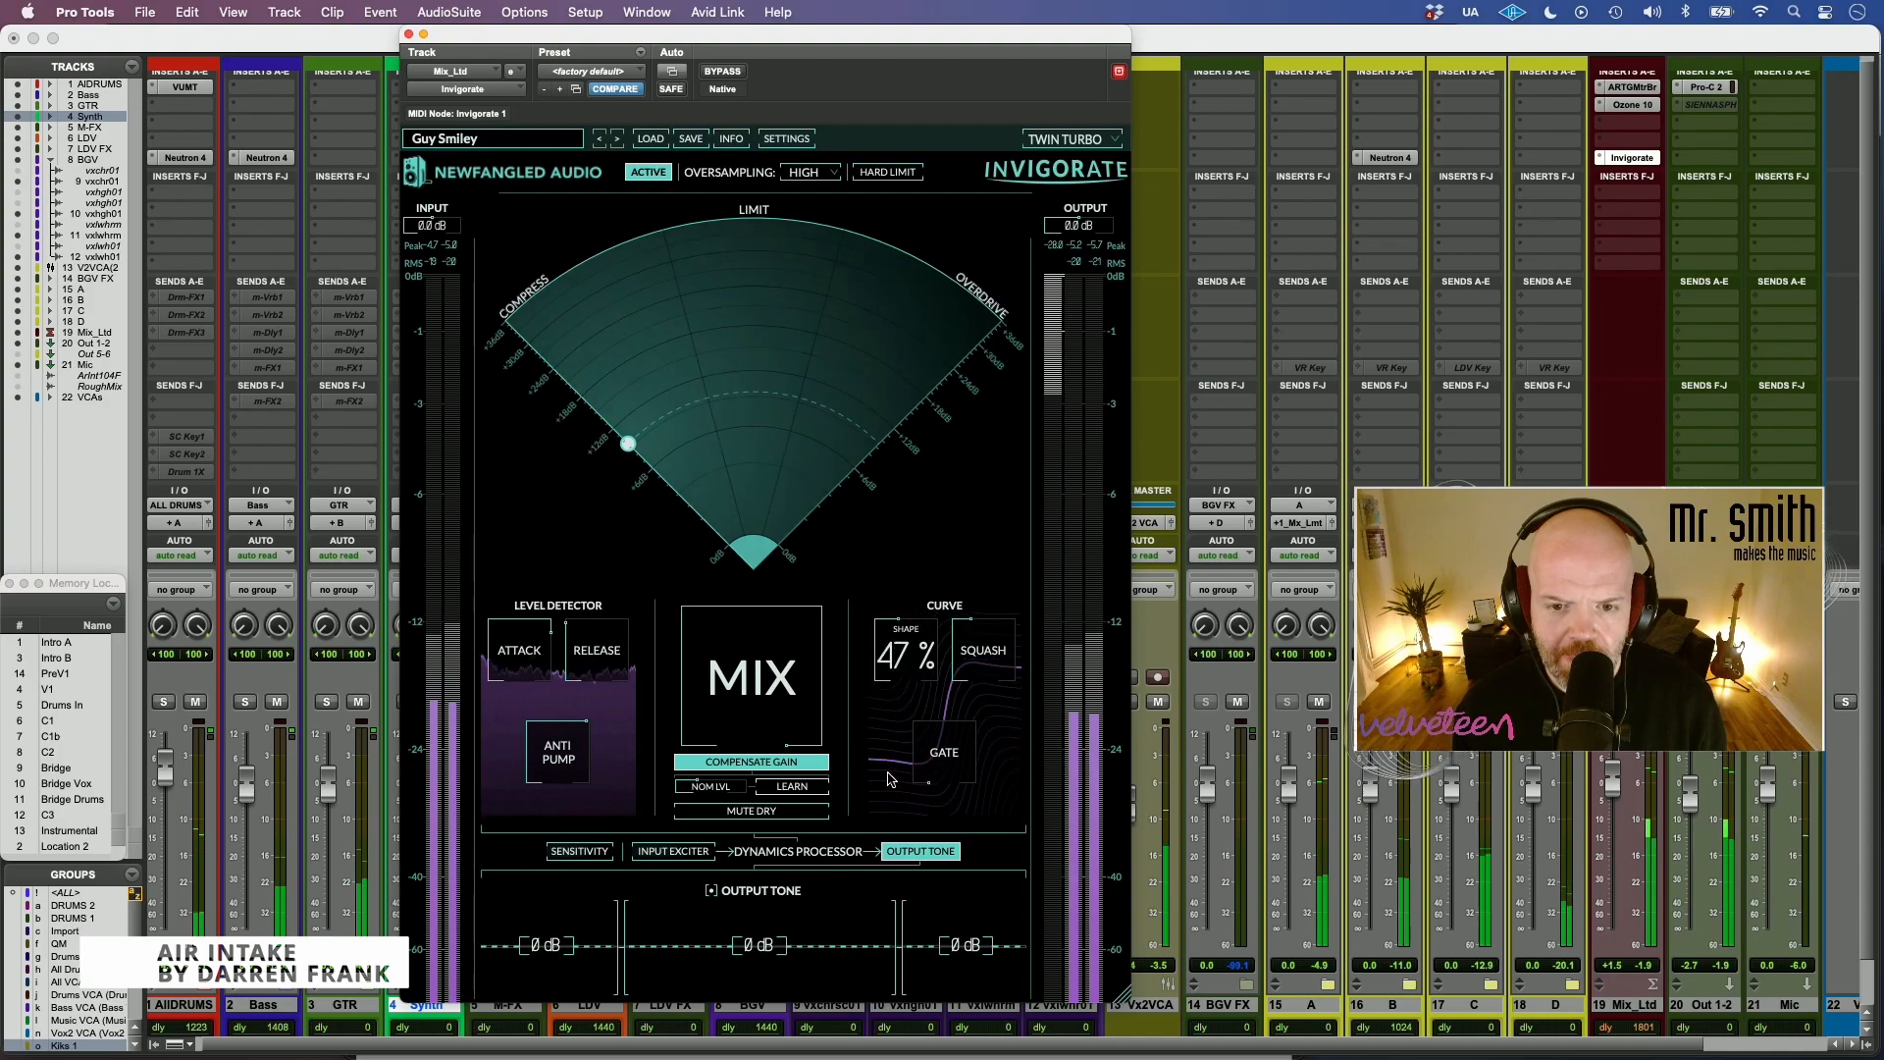
left_click_drag(881, 854, 957, 771)
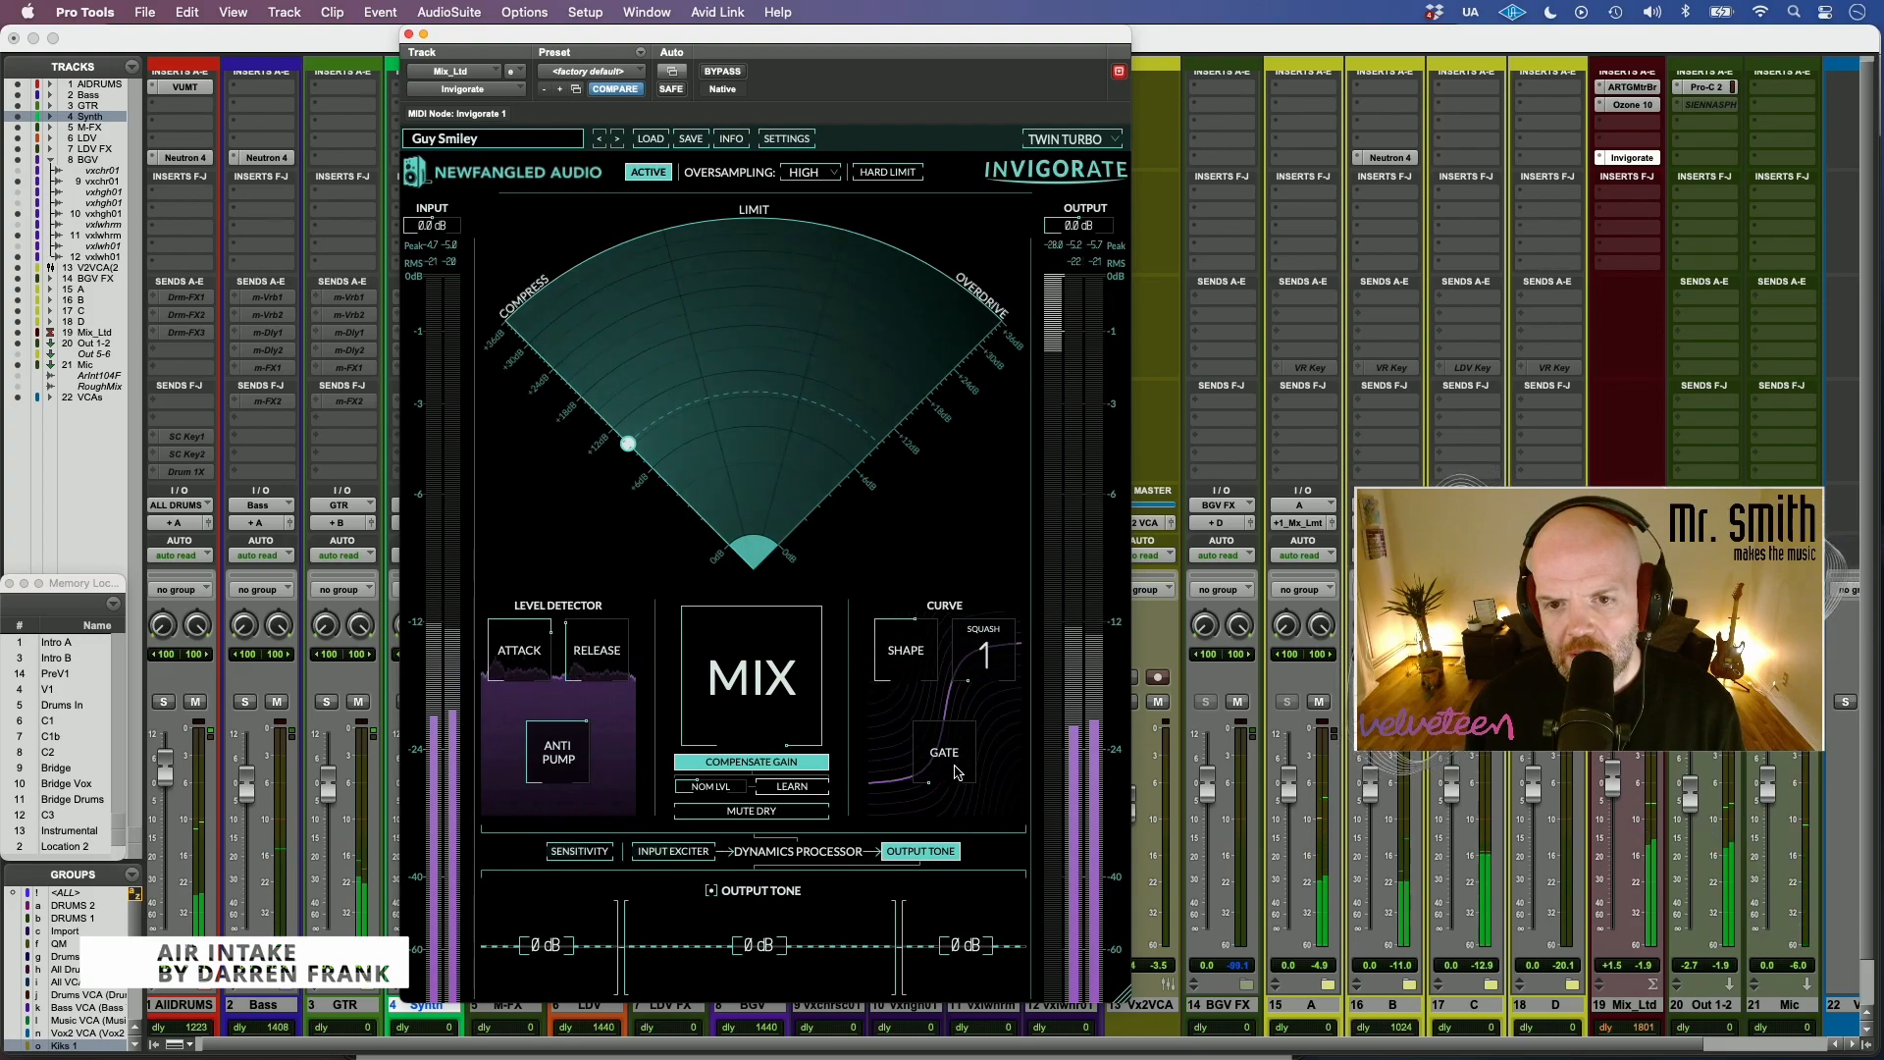
- Try the curve's Squash at 10 and at 1, and raise Shape from minimum to 47%
left_click_drag(987, 675, 1007, 597)
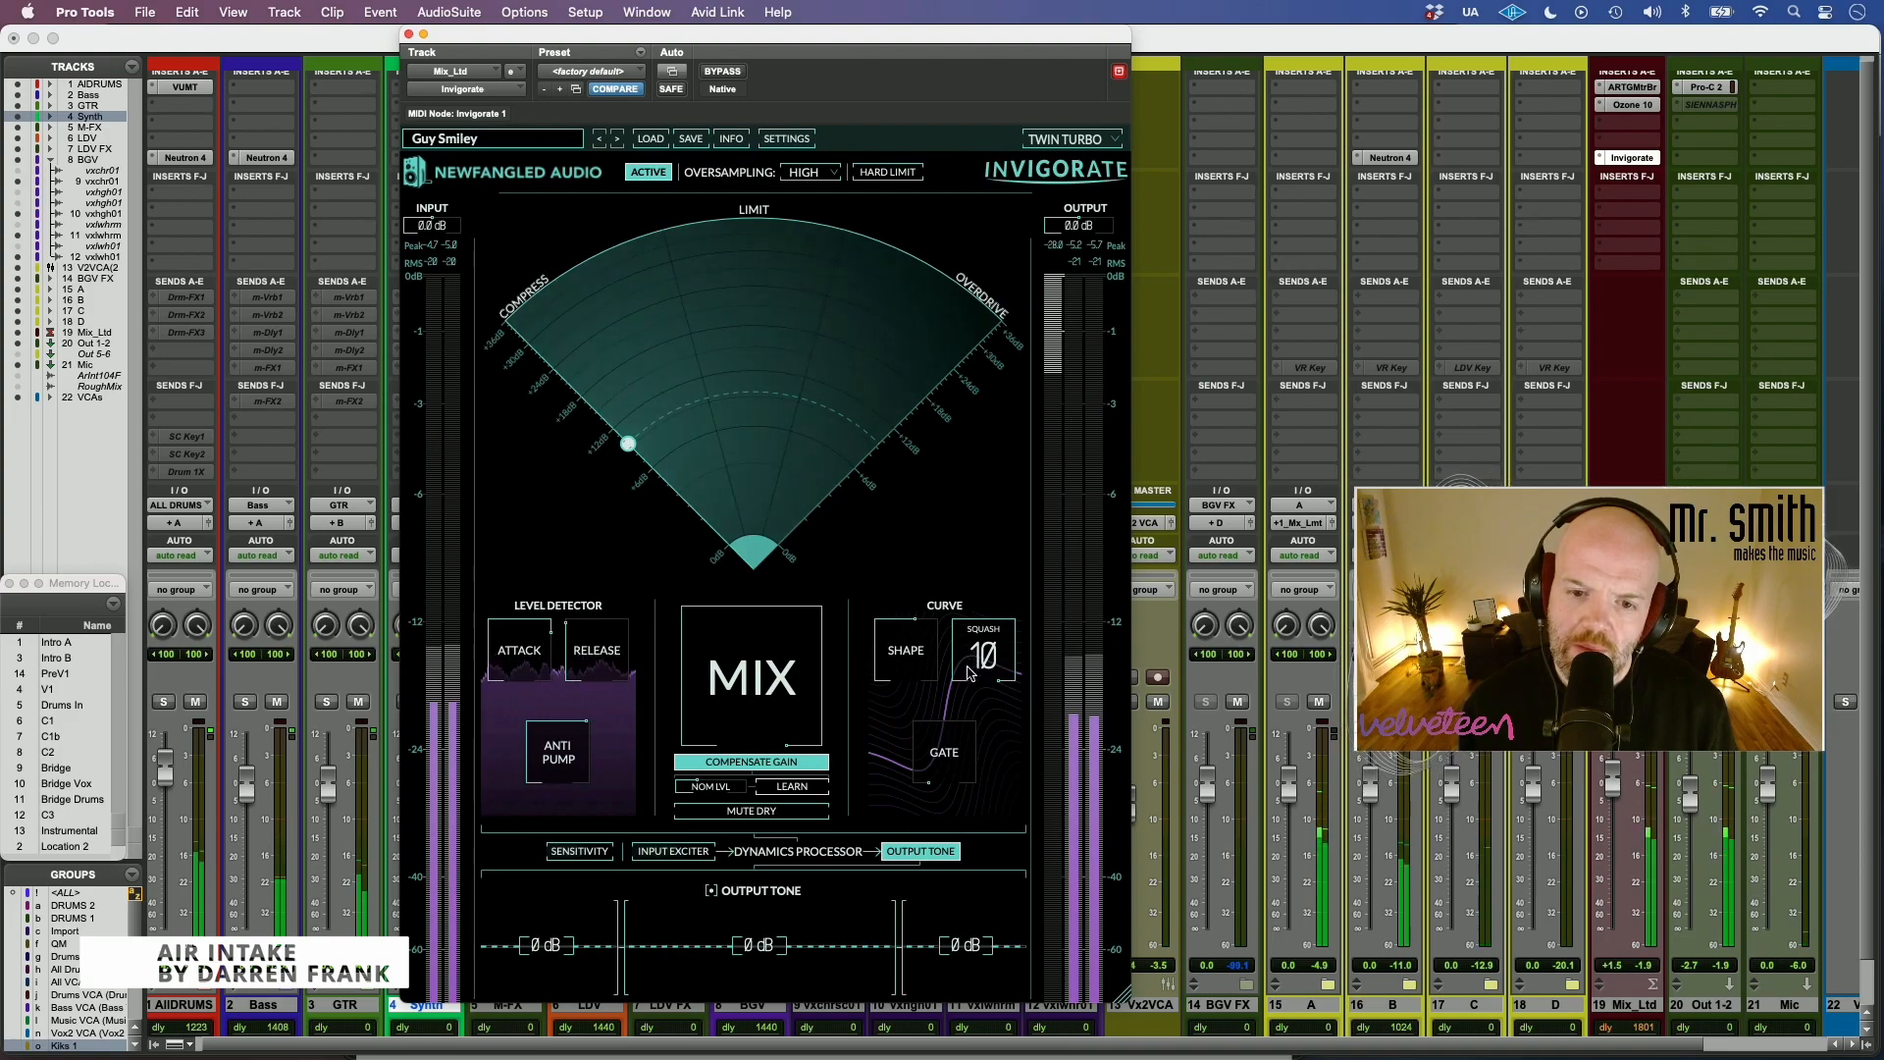
left_click_drag(959, 718, 945, 875)
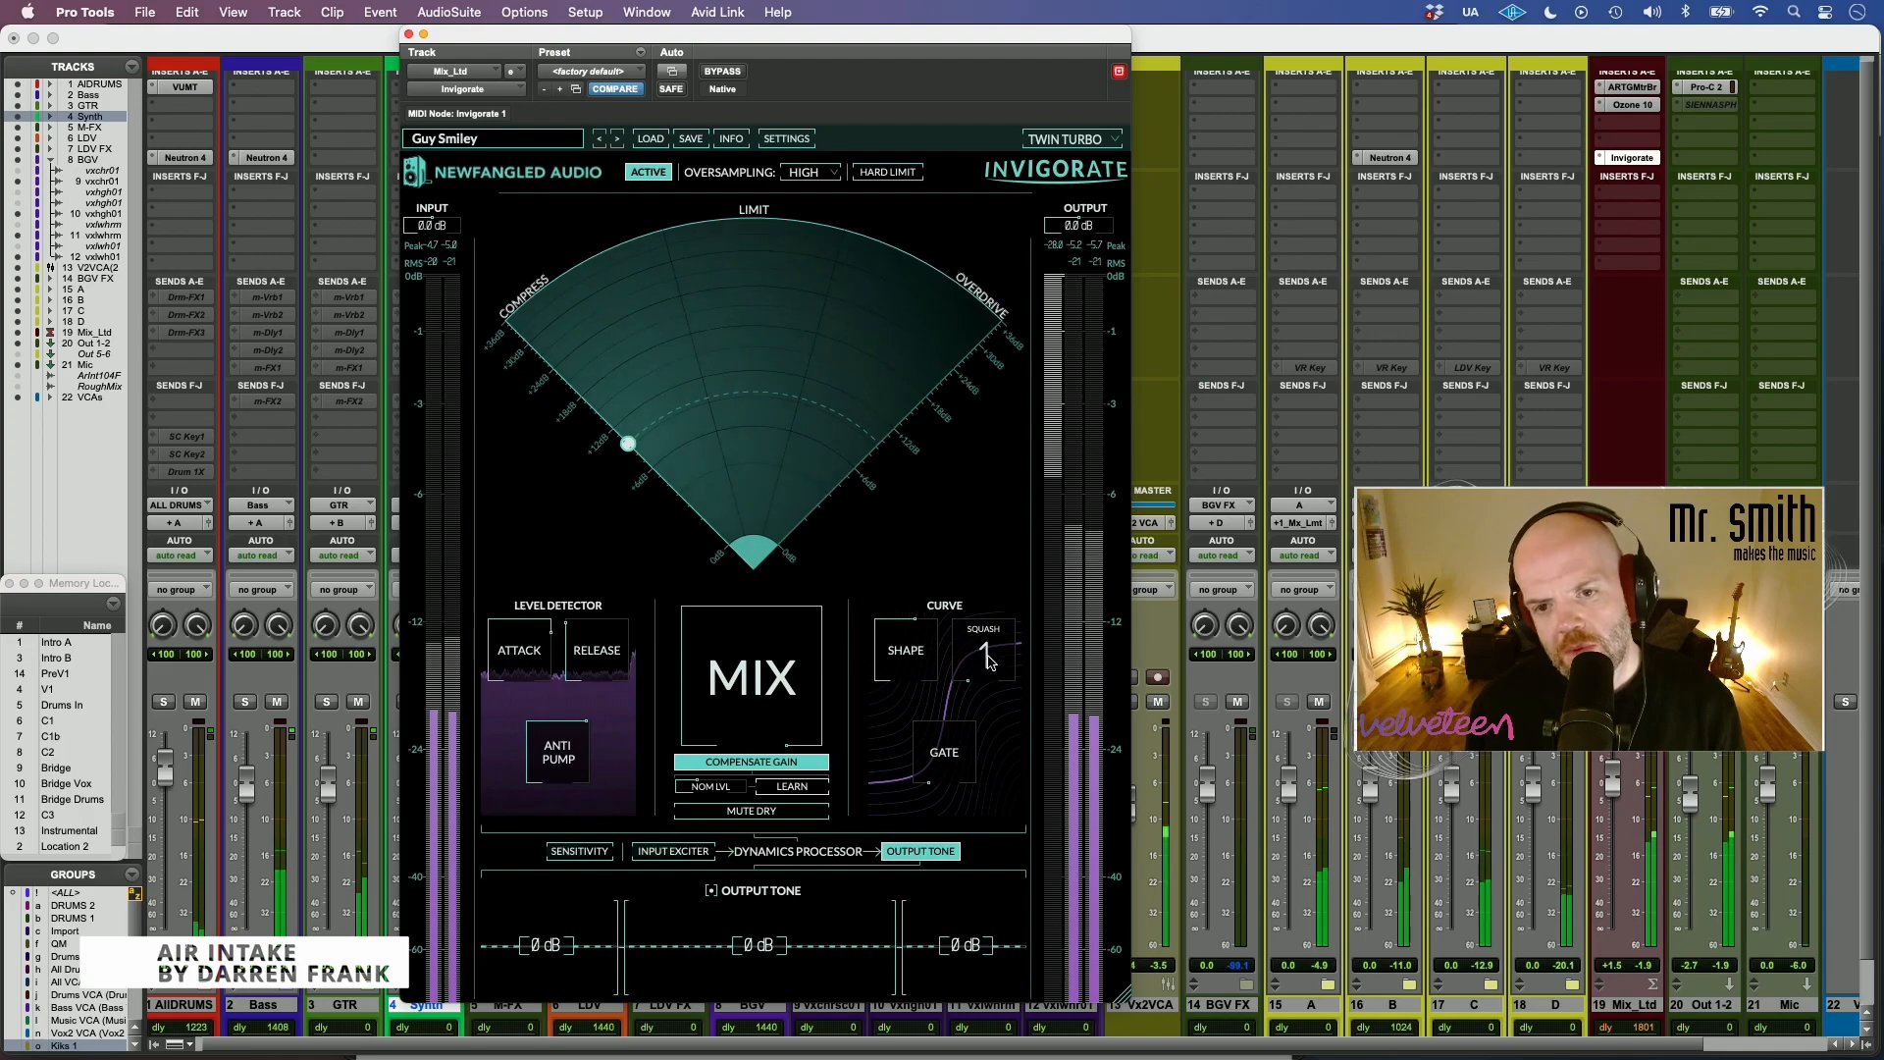
left_click_drag(917, 671, 978, 655)
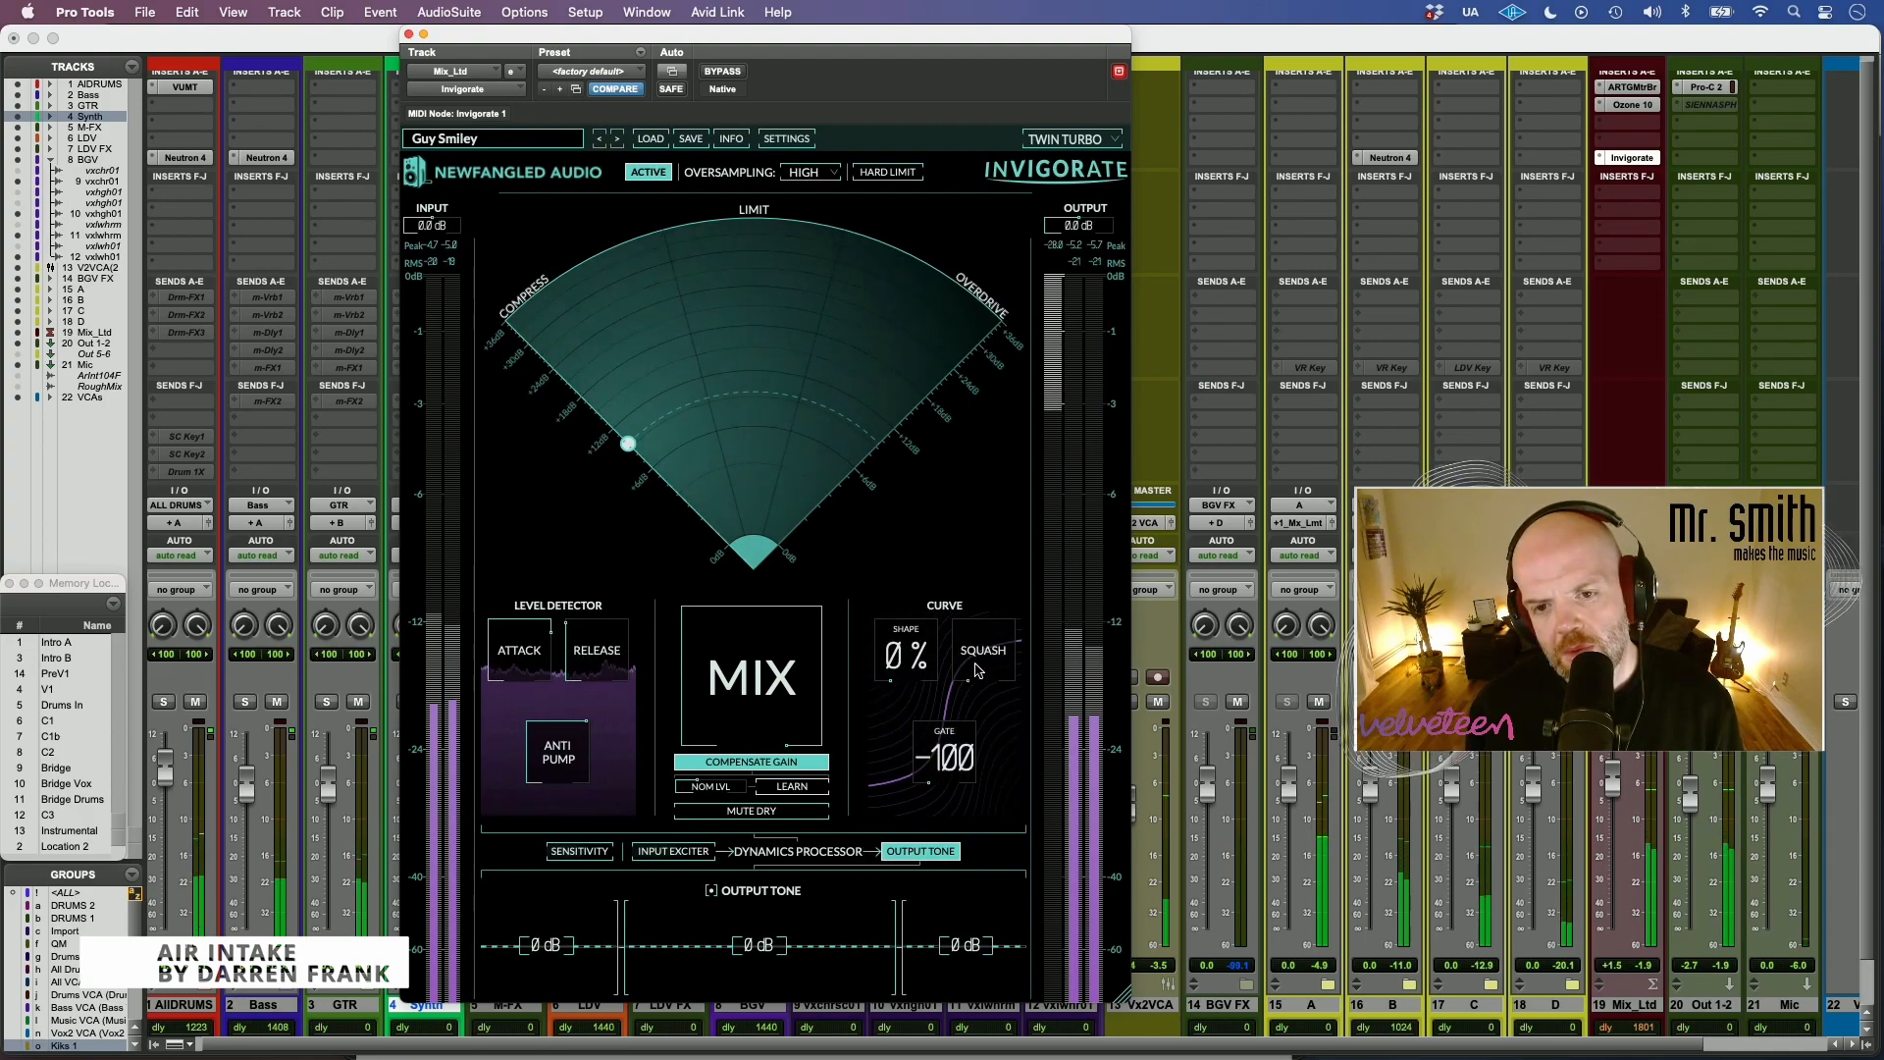
left_click_drag(985, 667, 1028, 467)
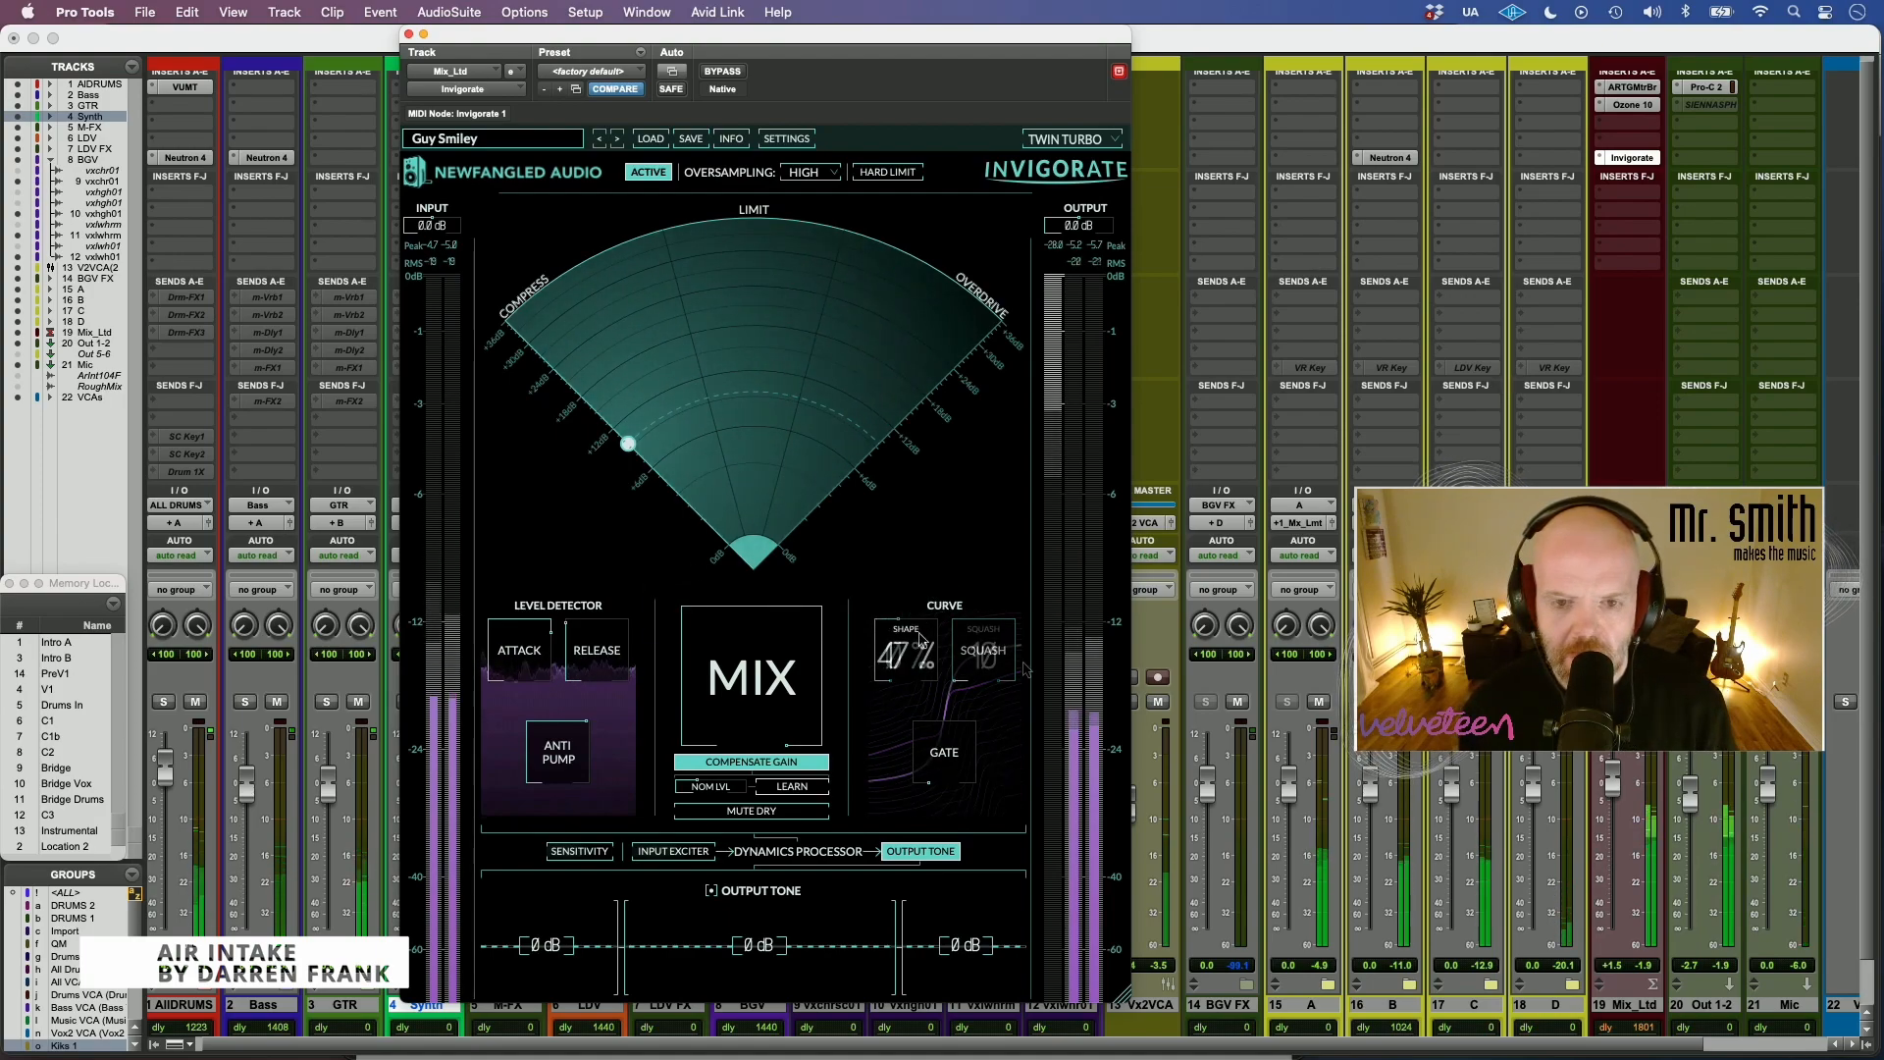
- Raise the curve's Gate and lower its Shape to 38%
mouse_move(947, 756)
left_mouse_down()
mouse_move(961, 716)
mouse_move(930, 757)
mouse_move(940, 741)
left_mouse_up()
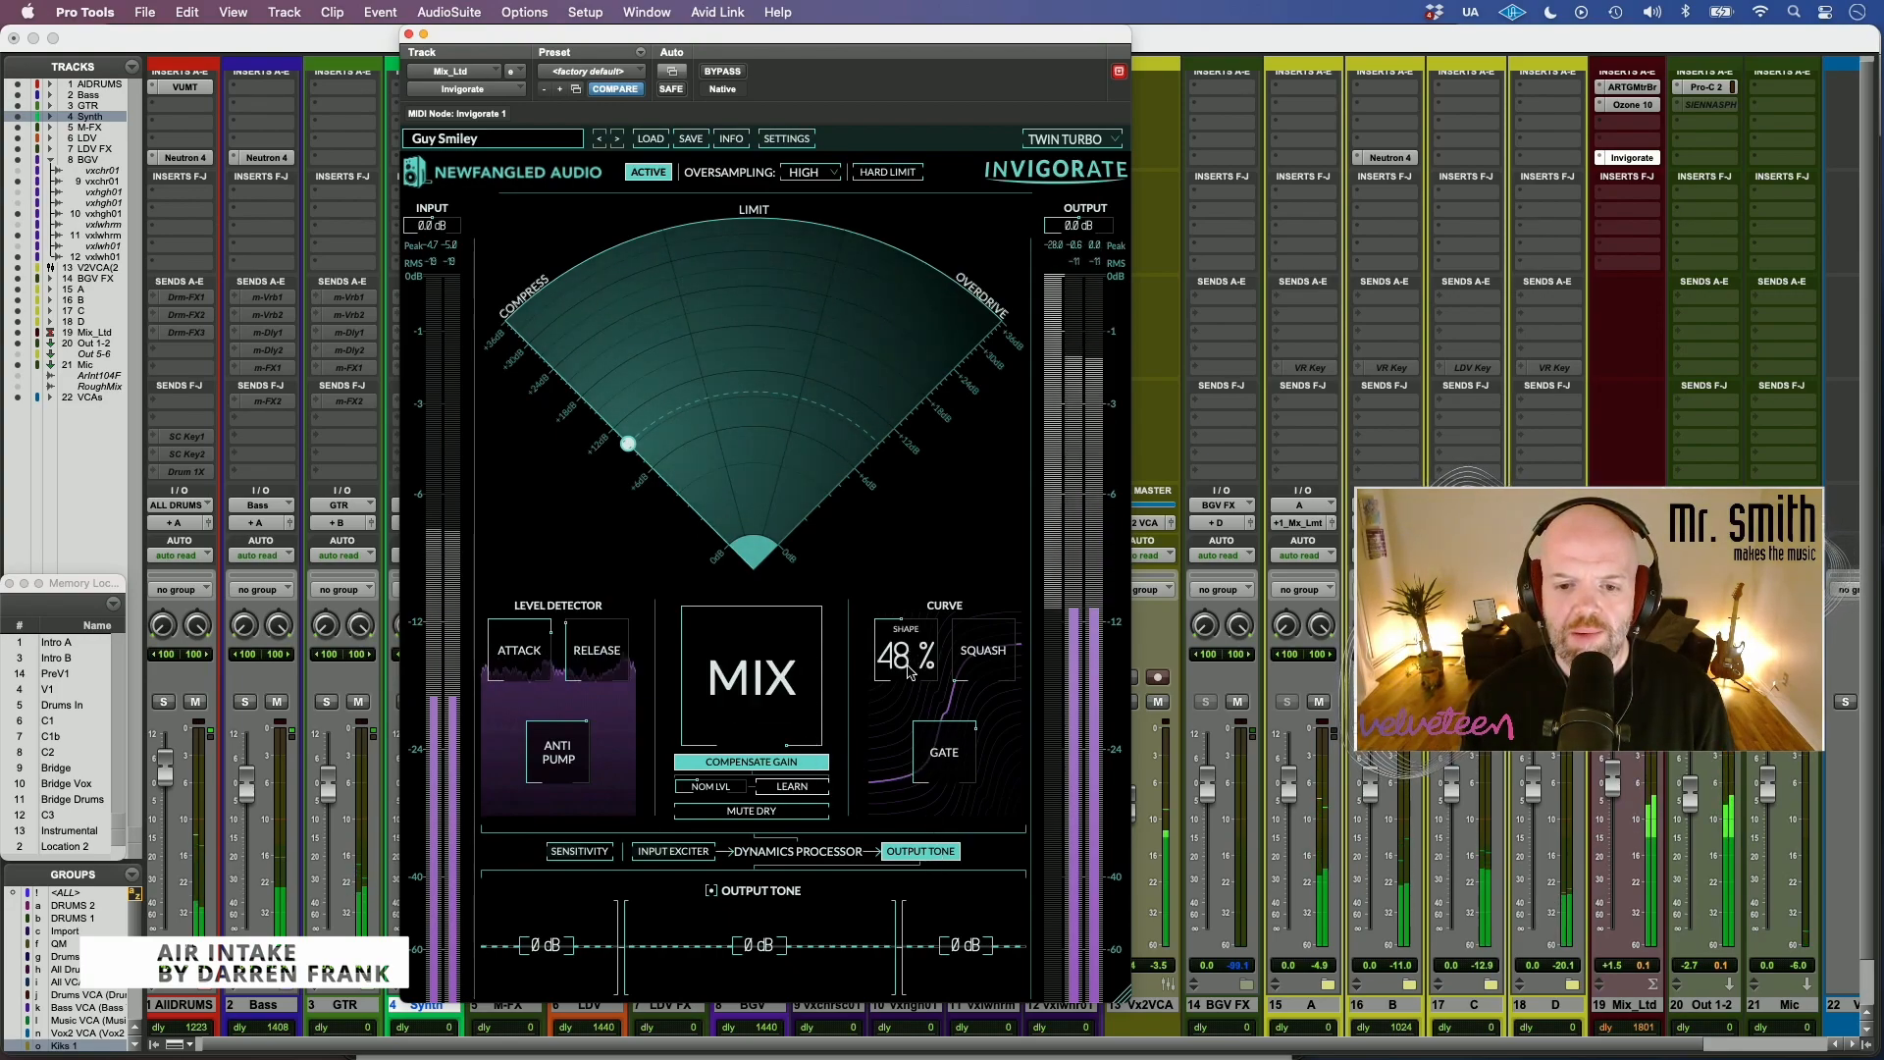
left_click_drag(946, 750, 945, 738)
left_click_drag(891, 658, 886, 667)
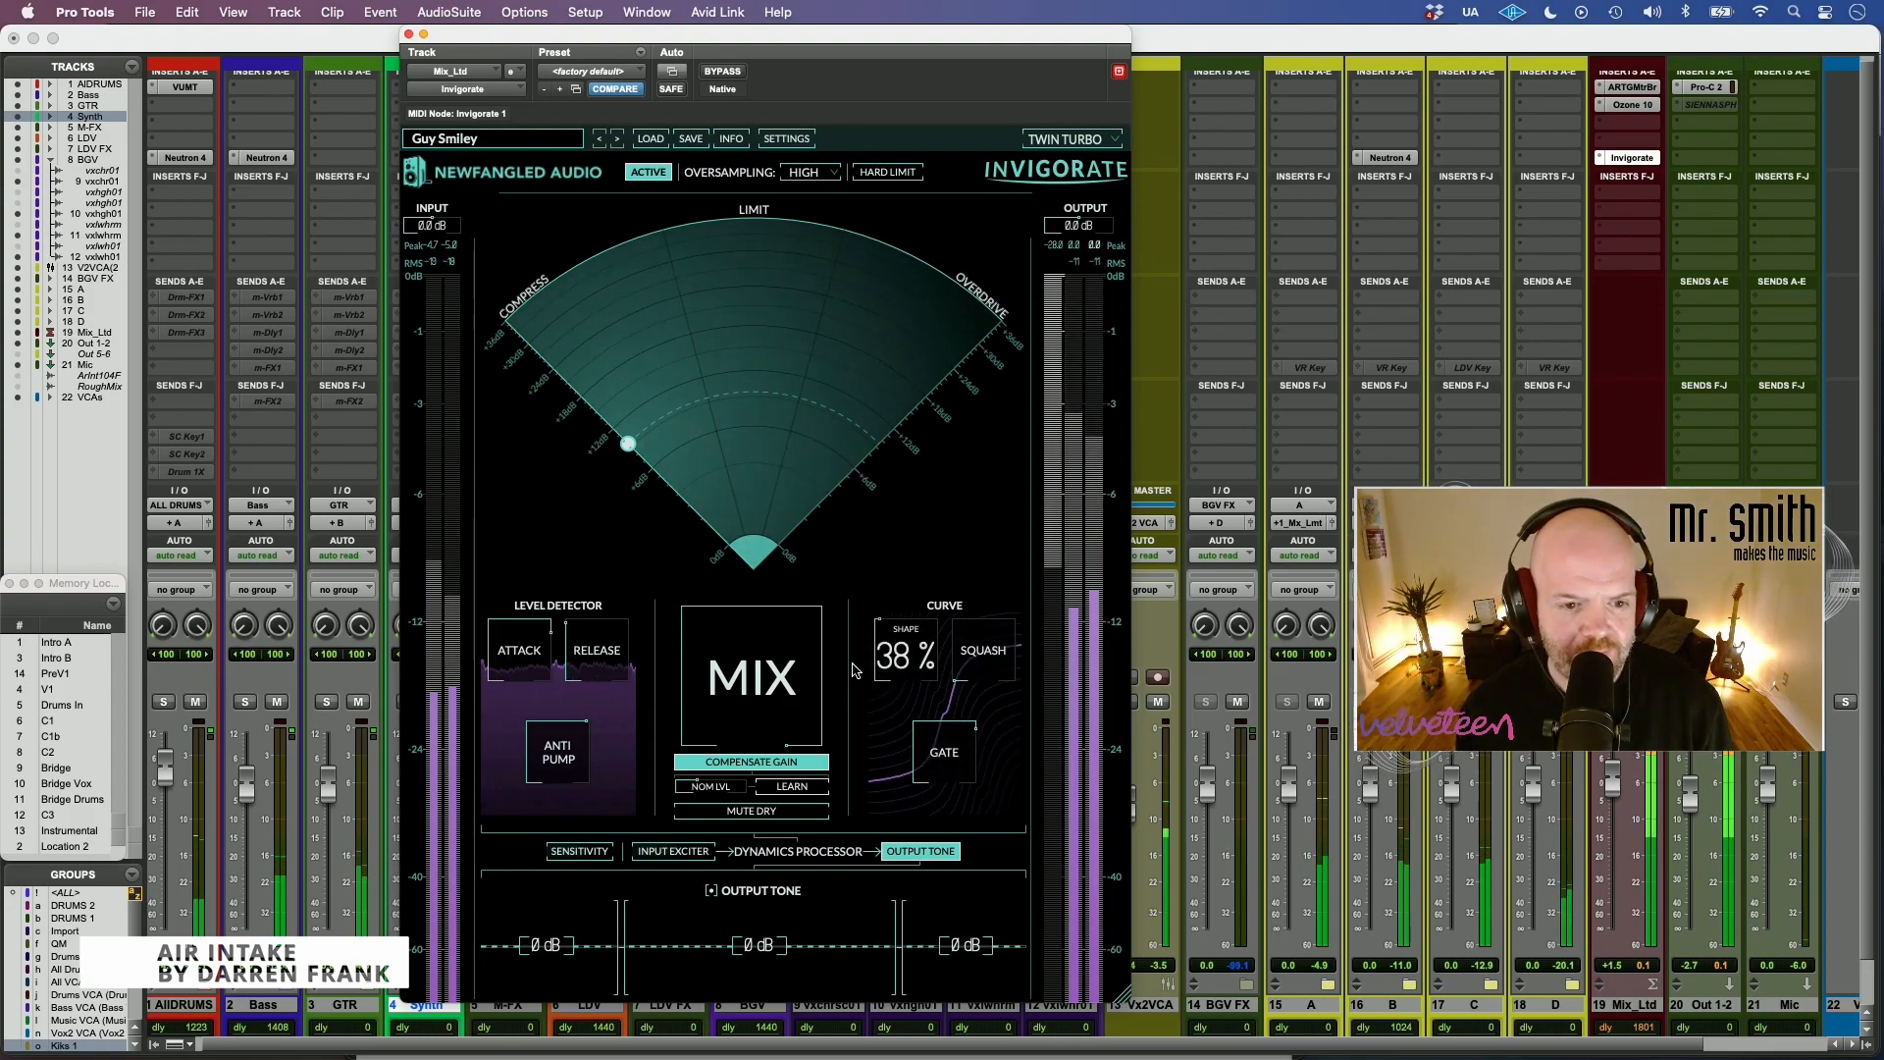
- Start learning the nominal level and try raising the curve's Gate to about -12
left_click(792, 787)
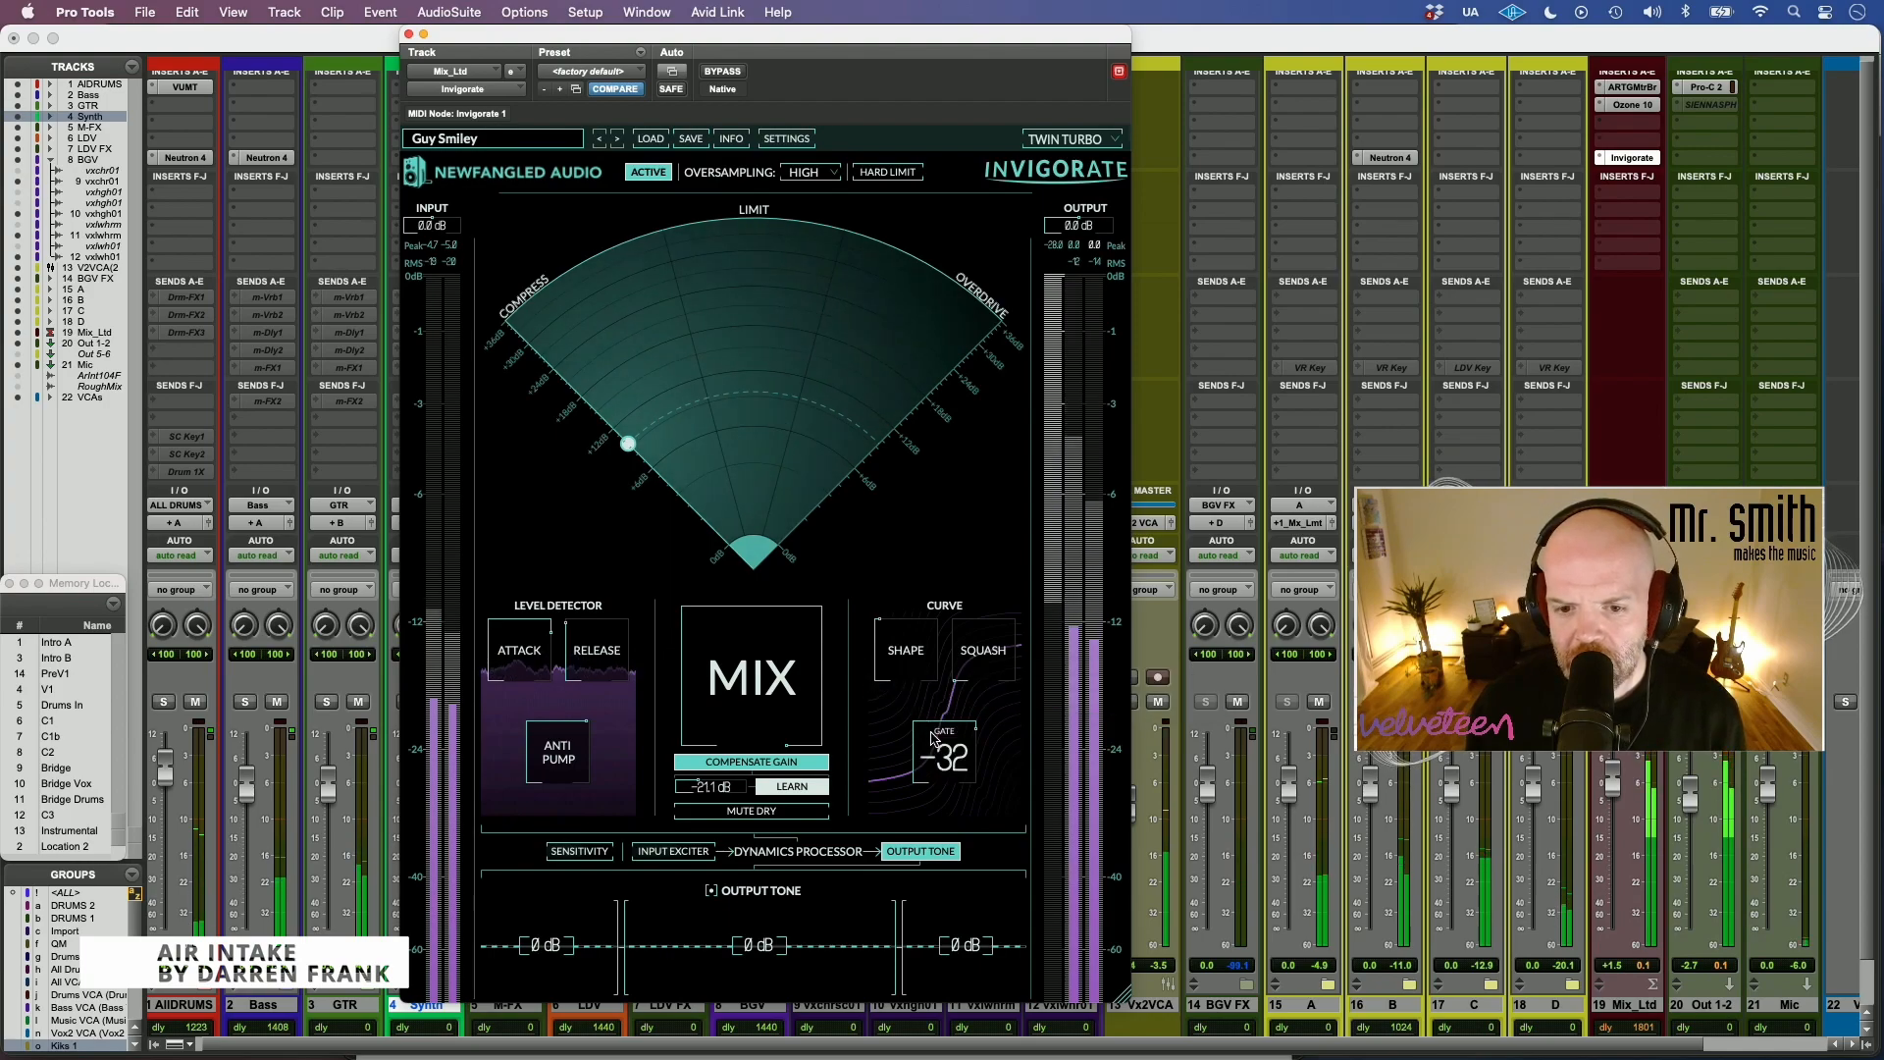
mouse_move(940, 745)
left_mouse_down()
mouse_move(937, 773)
mouse_move(974, 733)
left_mouse_up()
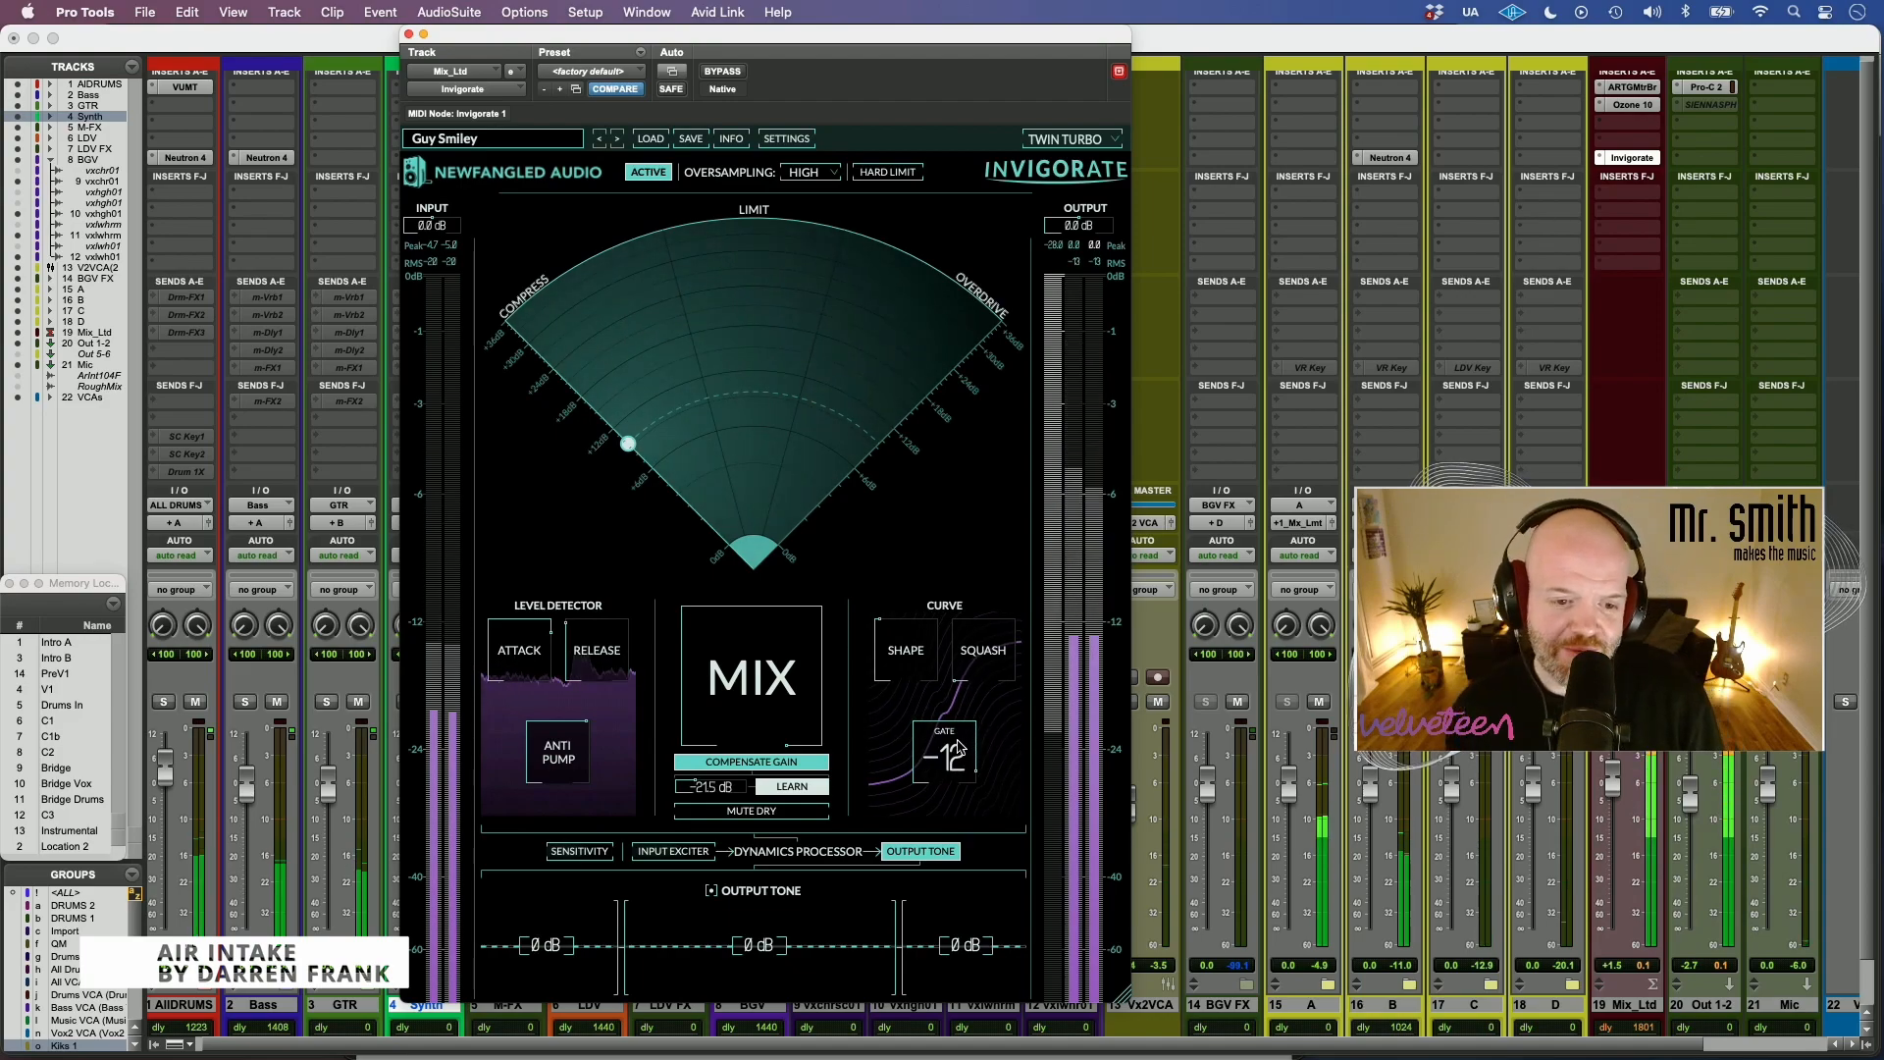
mouse_move(959, 748)
left_mouse_down()
mouse_move(935, 775)
mouse_move(964, 754)
left_mouse_up()
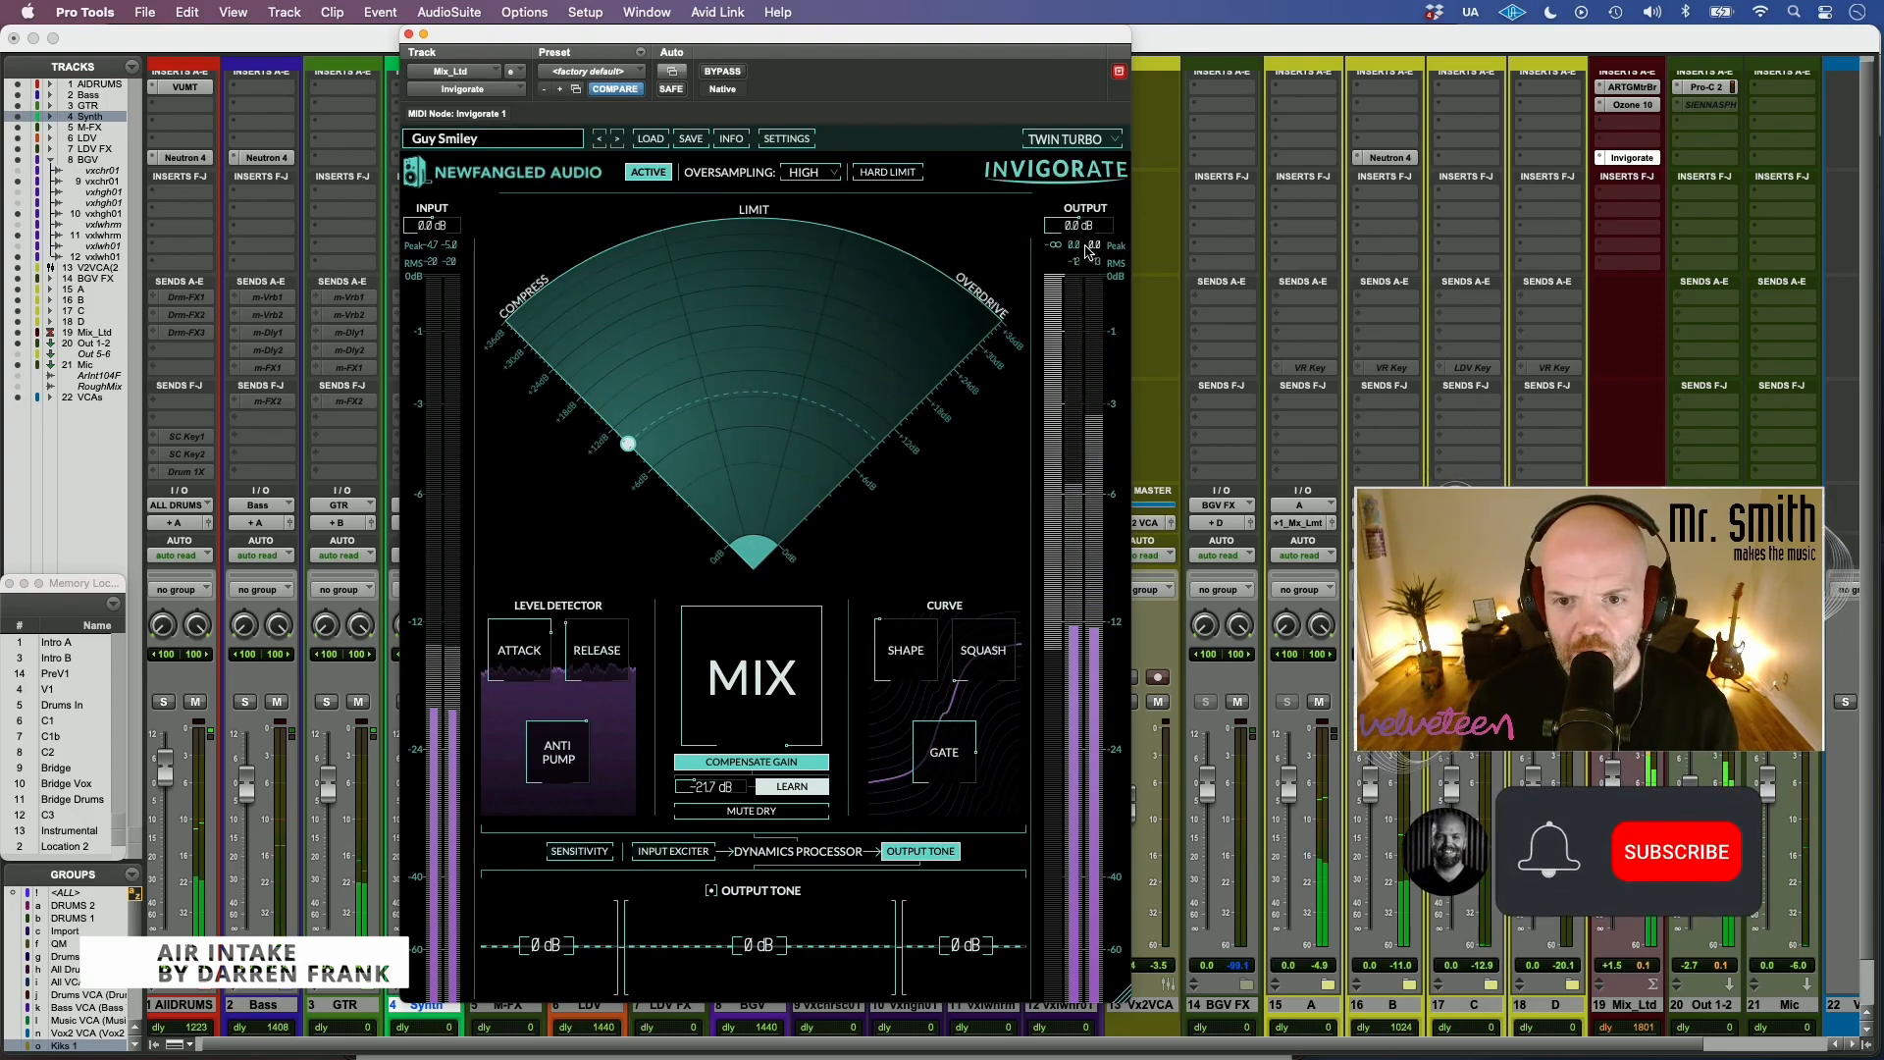
- Try the output level at -3.7 dB and bring the curve's Gate back down to its minimum
scroll(1076, 231, "down", 2)
left_click_drag(1075, 230, 1075, 242)
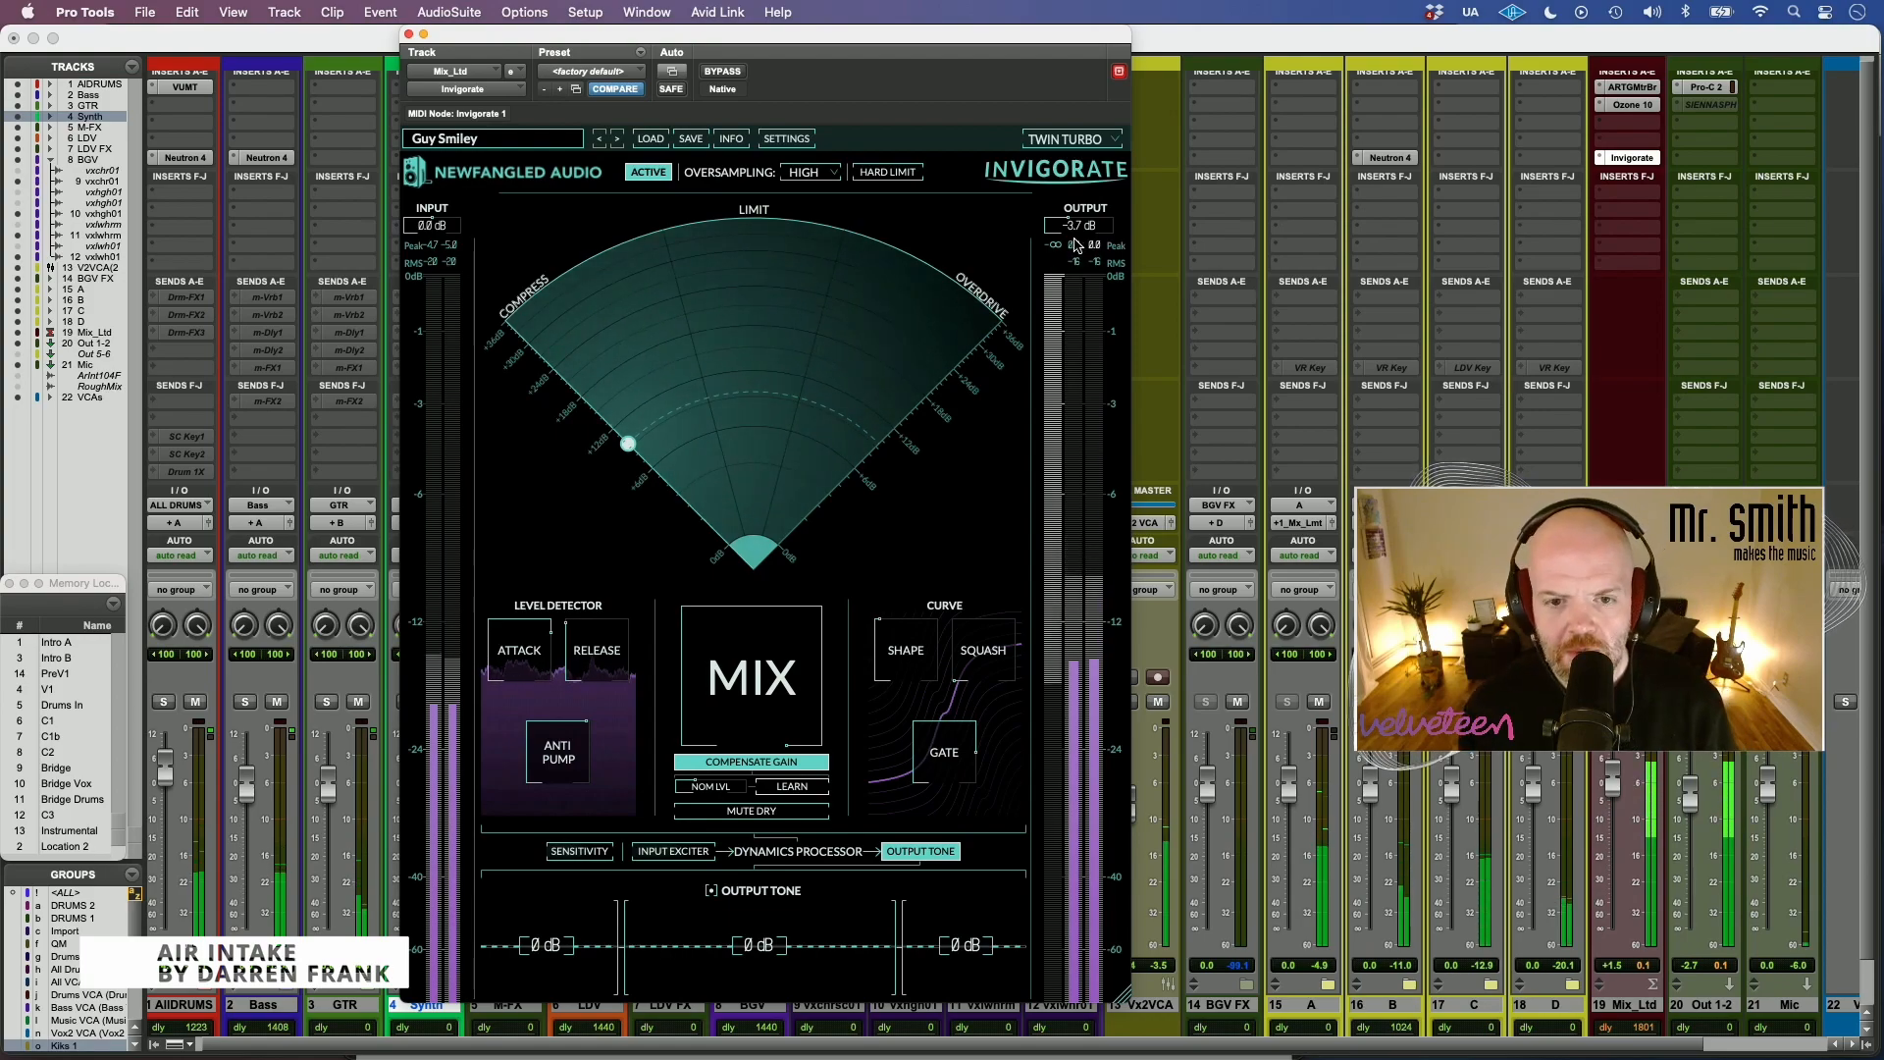
mouse_move(974, 707)
left_mouse_down()
mouse_move(979, 684)
mouse_move(916, 872)
mouse_move(974, 734)
left_mouse_up()
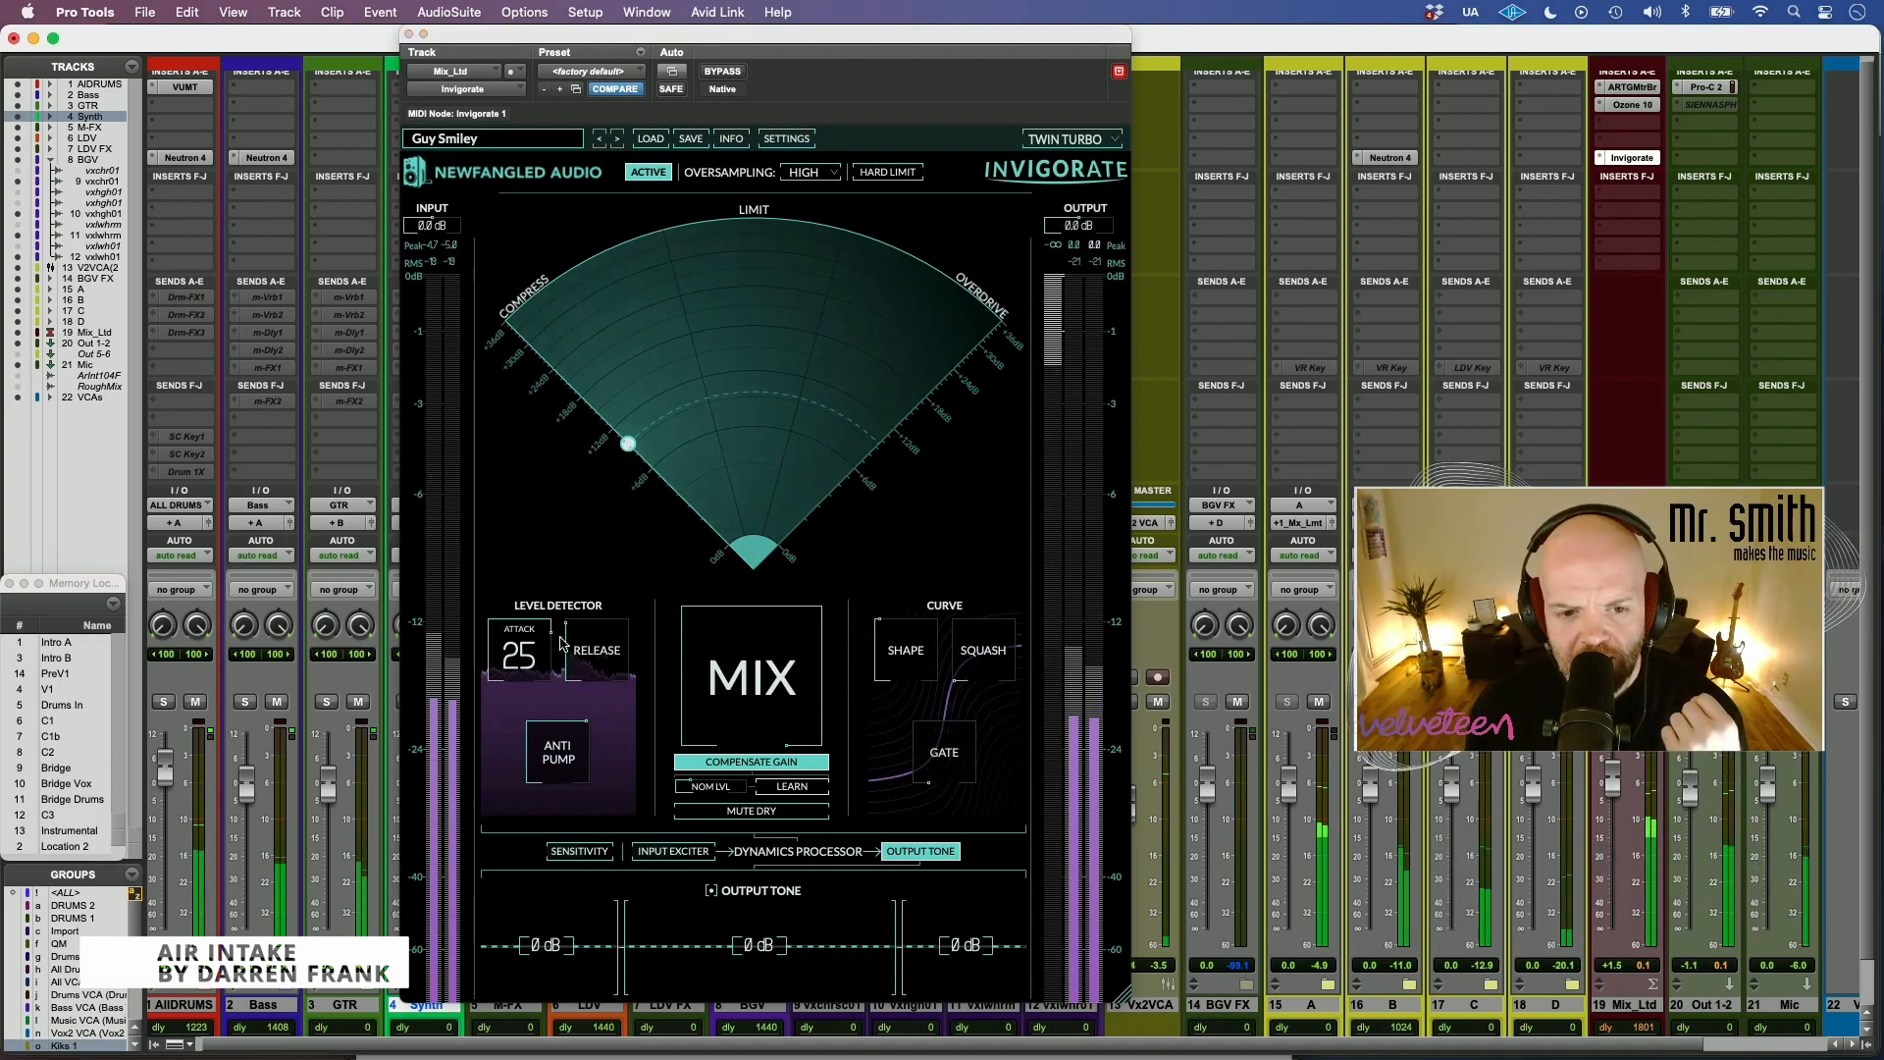
- Adjust the level detector's Release to about 66.6 and its Attack to 22.1, comparing the mix with the plug-in bypassed
left_click_drag(587, 638, 625, 553)
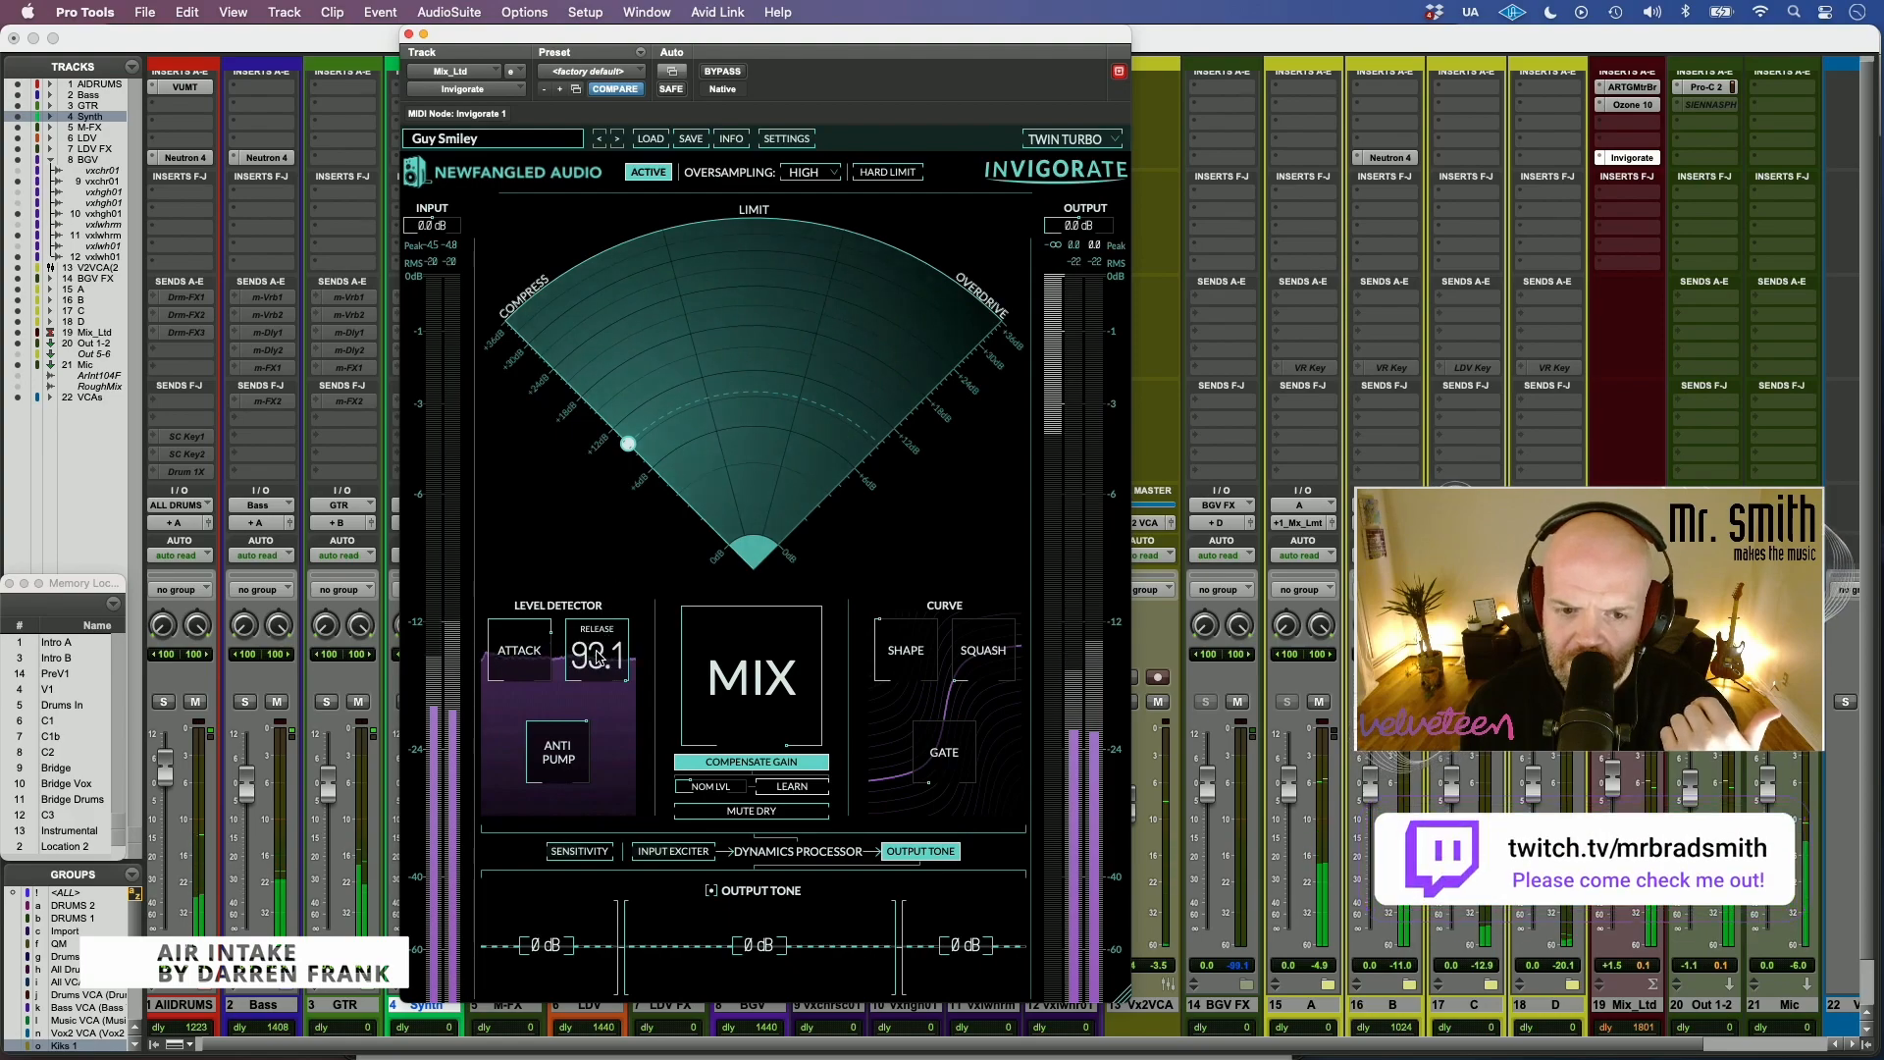
left_click_drag(596, 670, 526, 701)
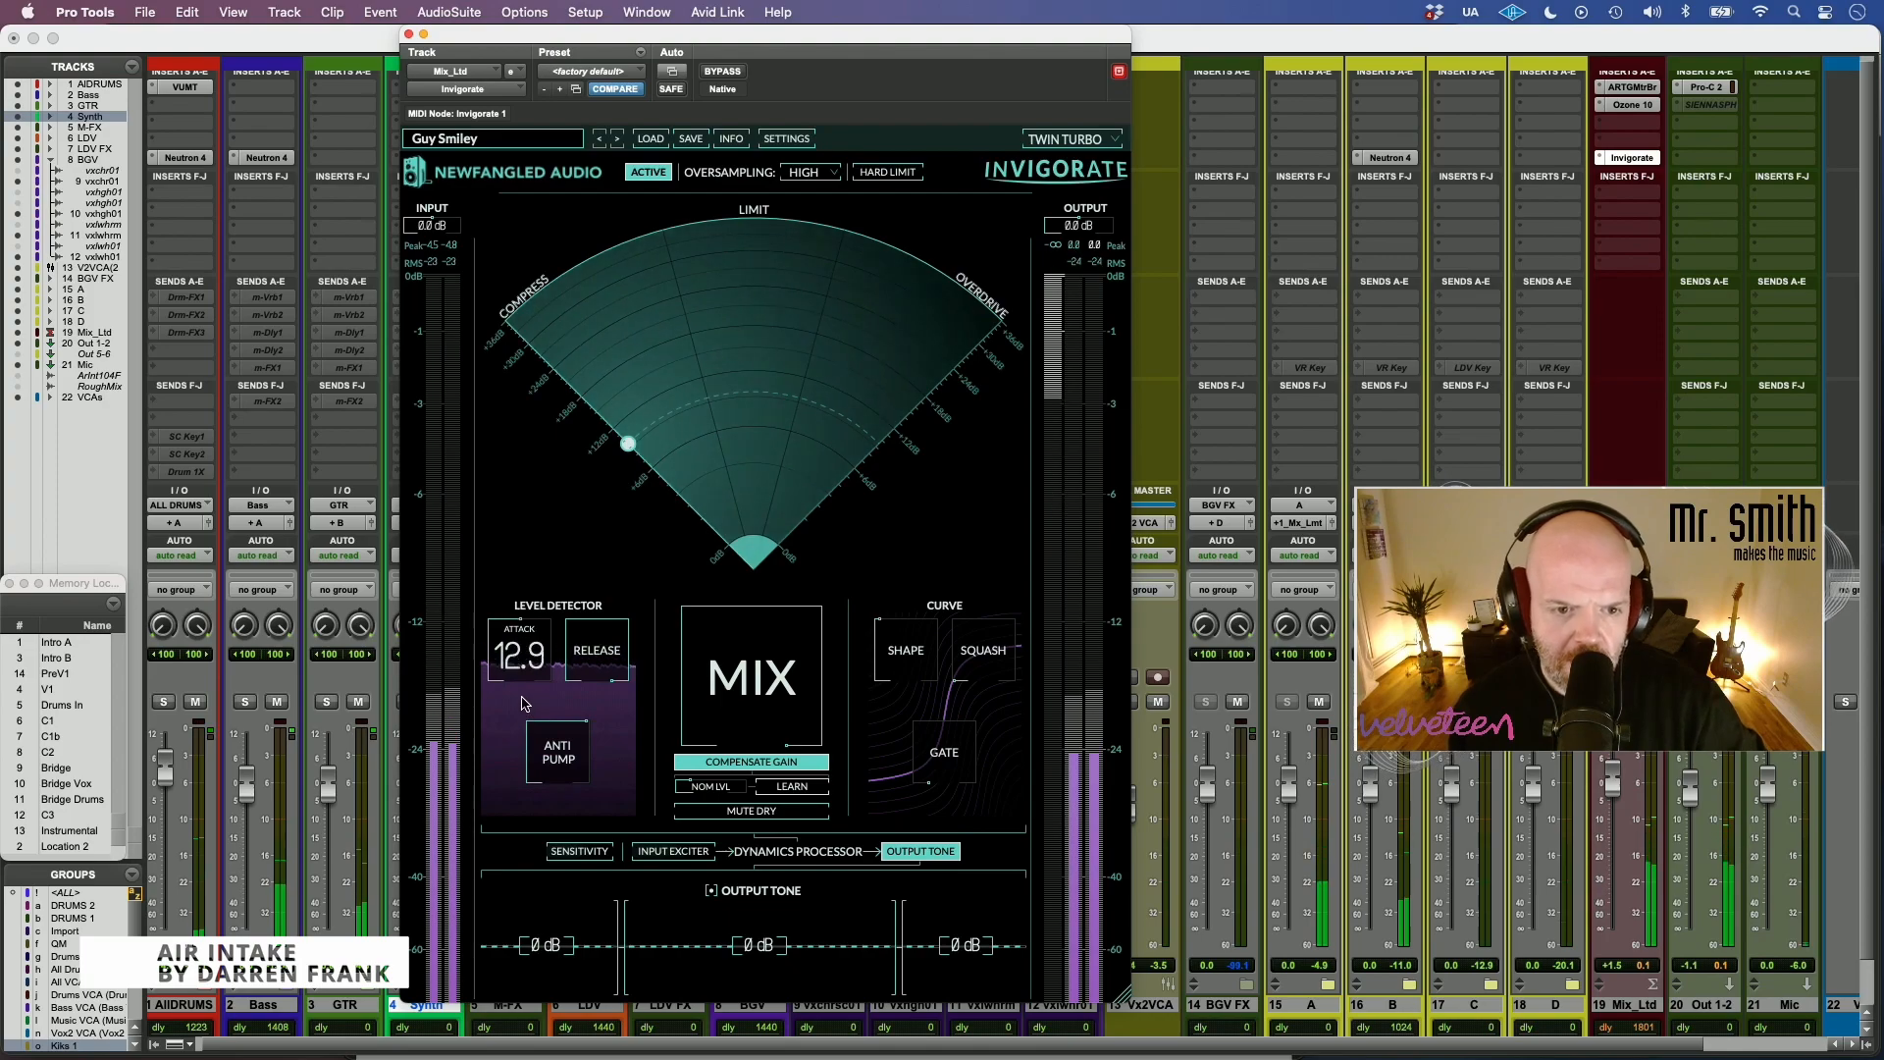
left_click(590, 659)
left_click_drag(590, 660, 575, 690)
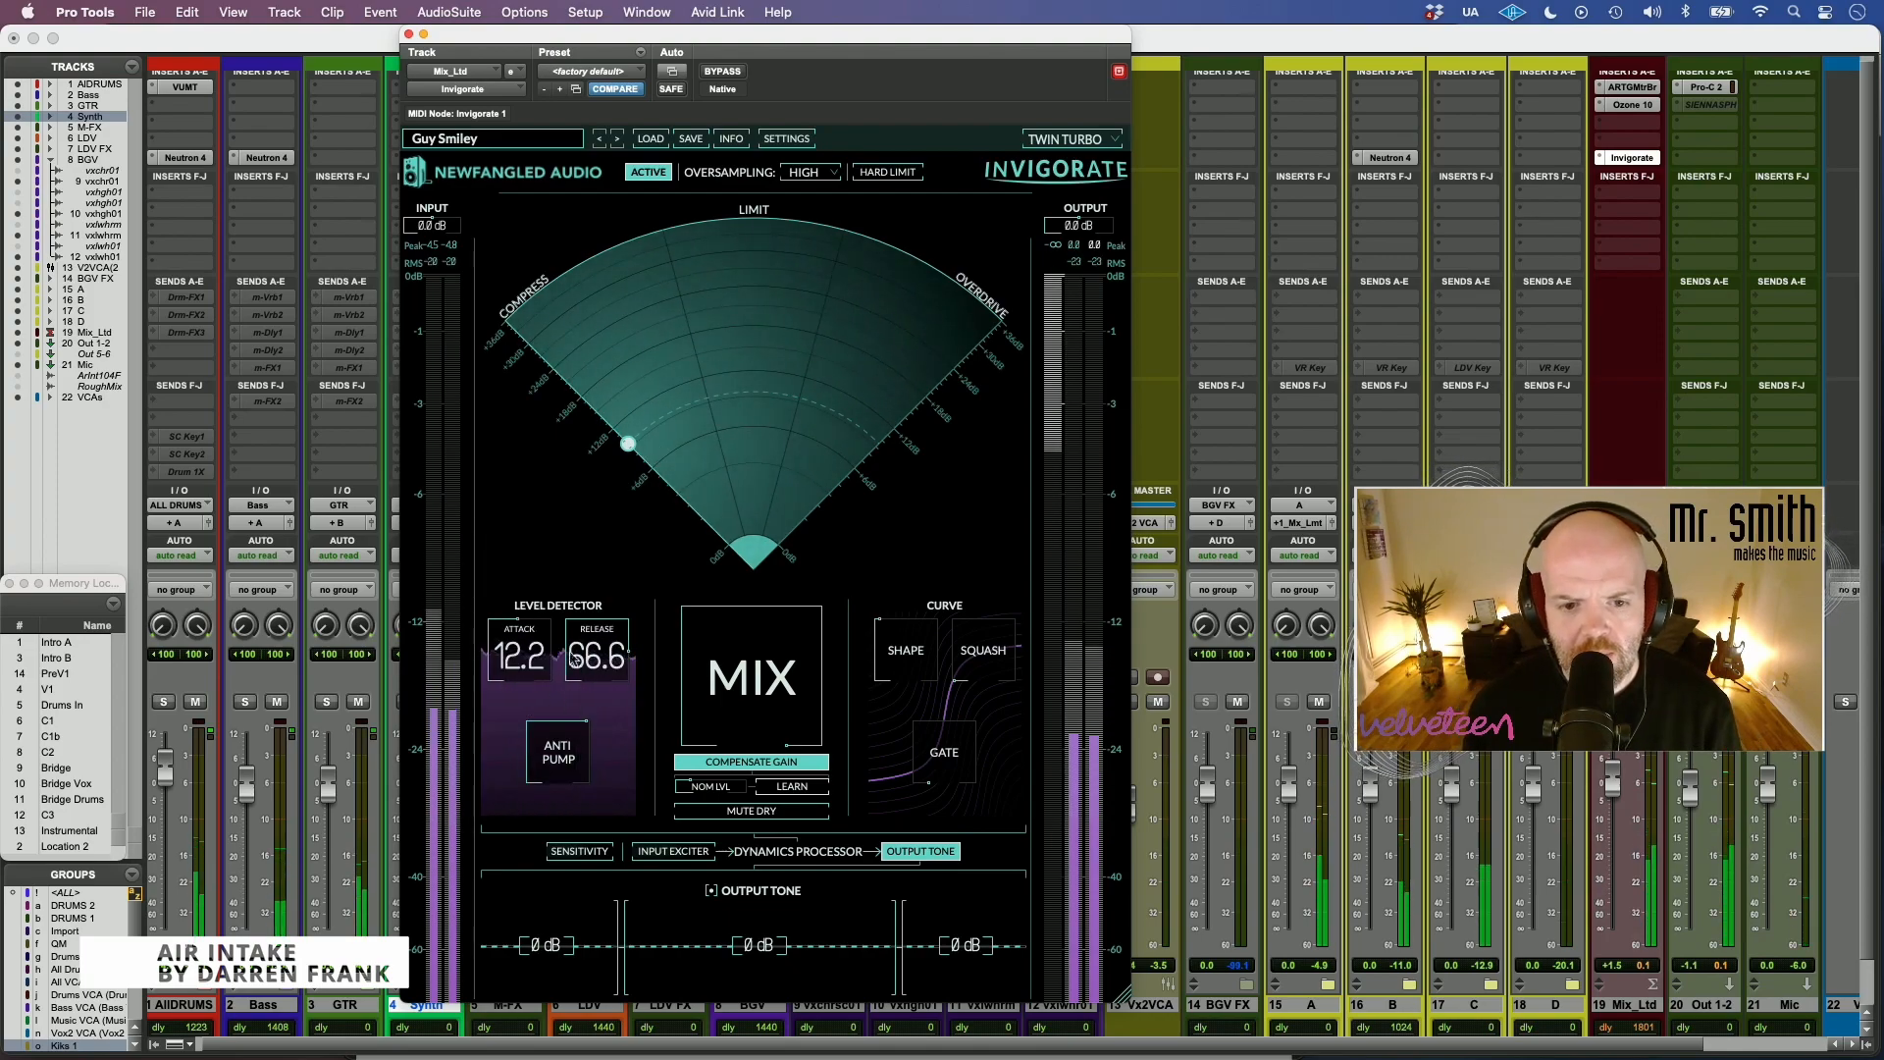
left_click(660, 173)
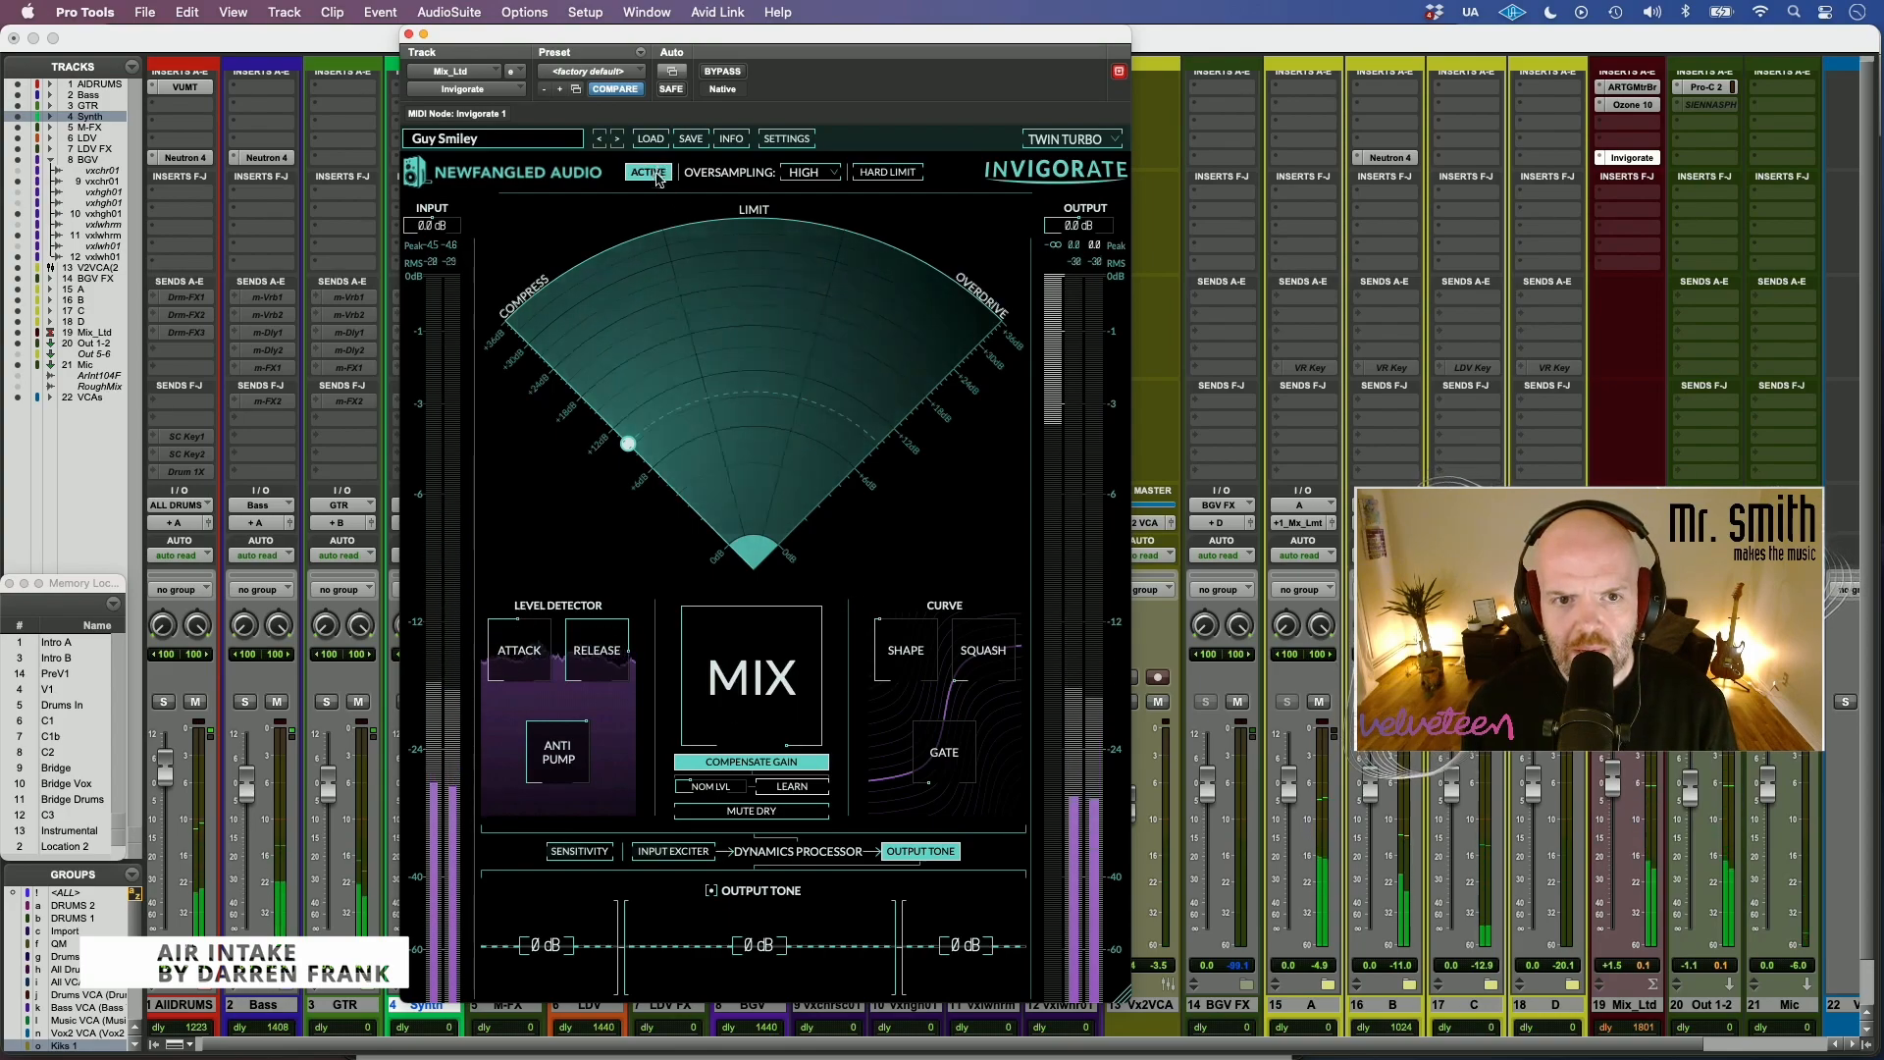
left_click_drag(551, 639, 550, 628)
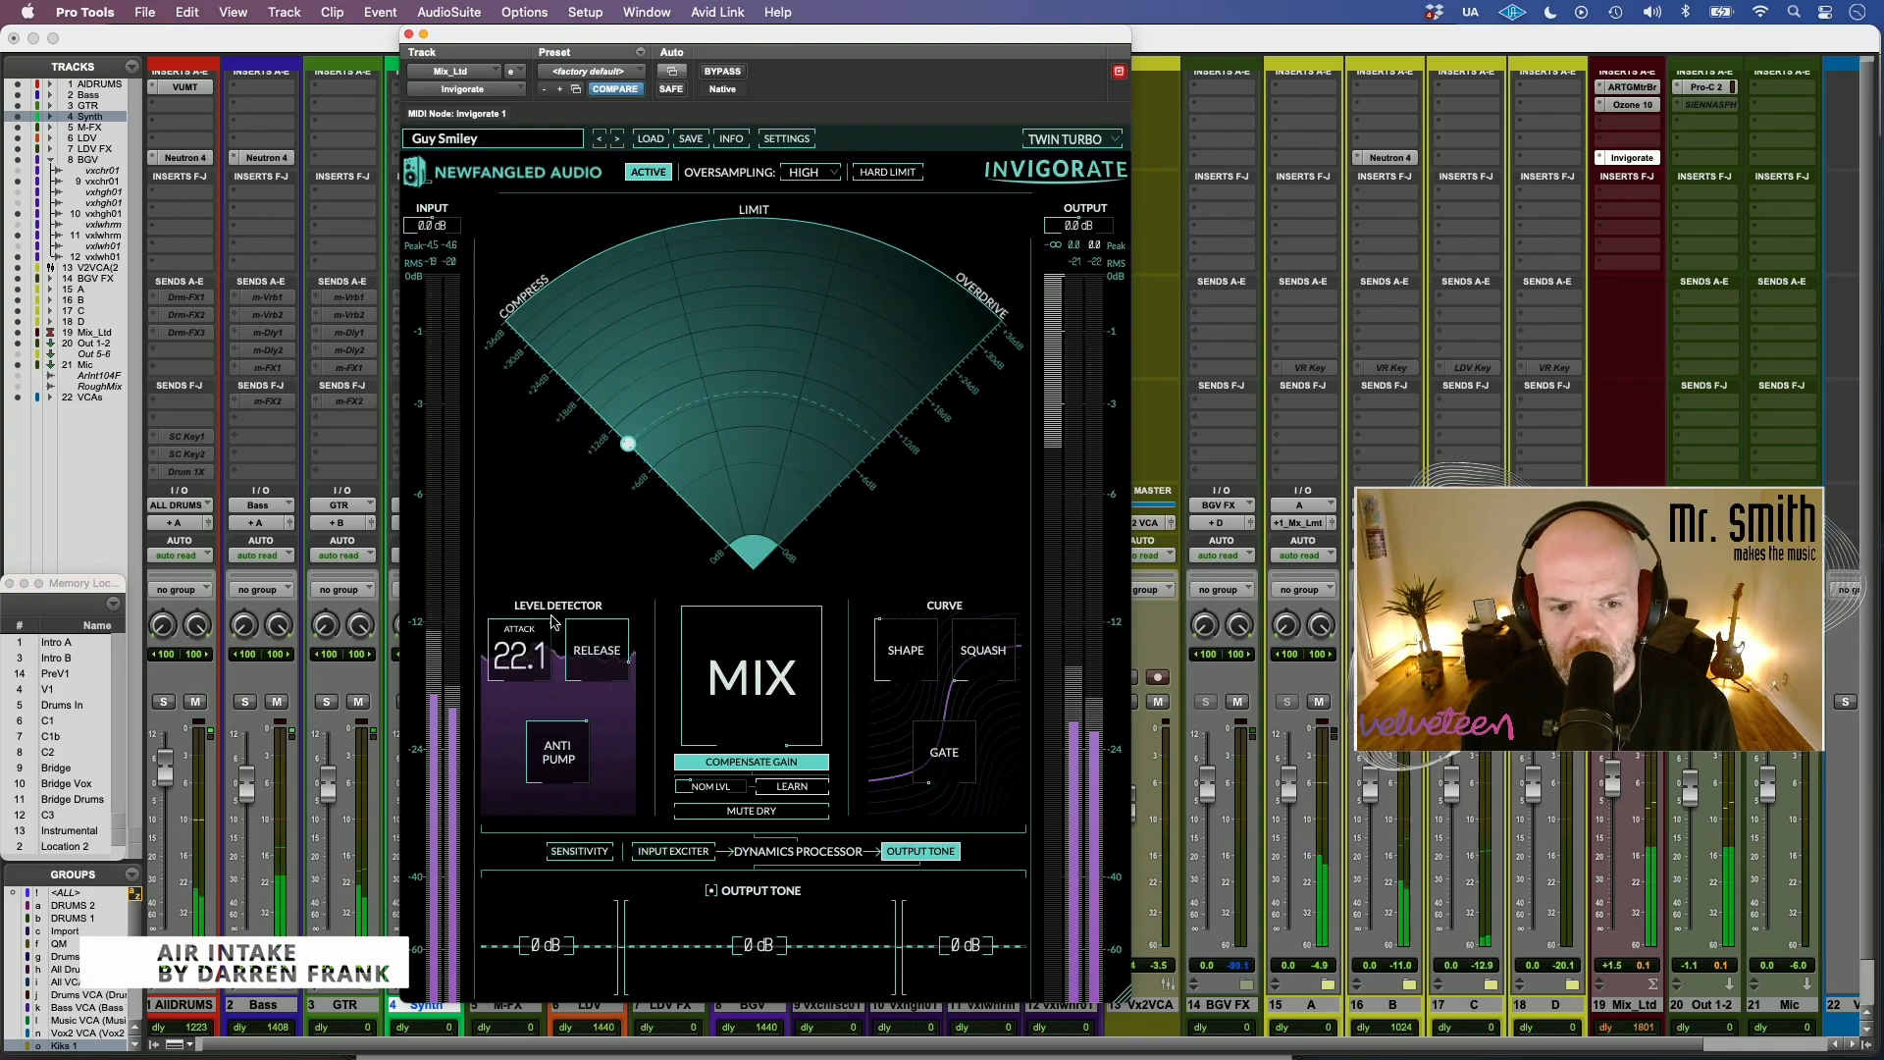
- Raise Anti Pump to about 119 and move the dynamics control point down to about +6 dB on the Compress edge
left_click_drag(558, 776, 626, 719)
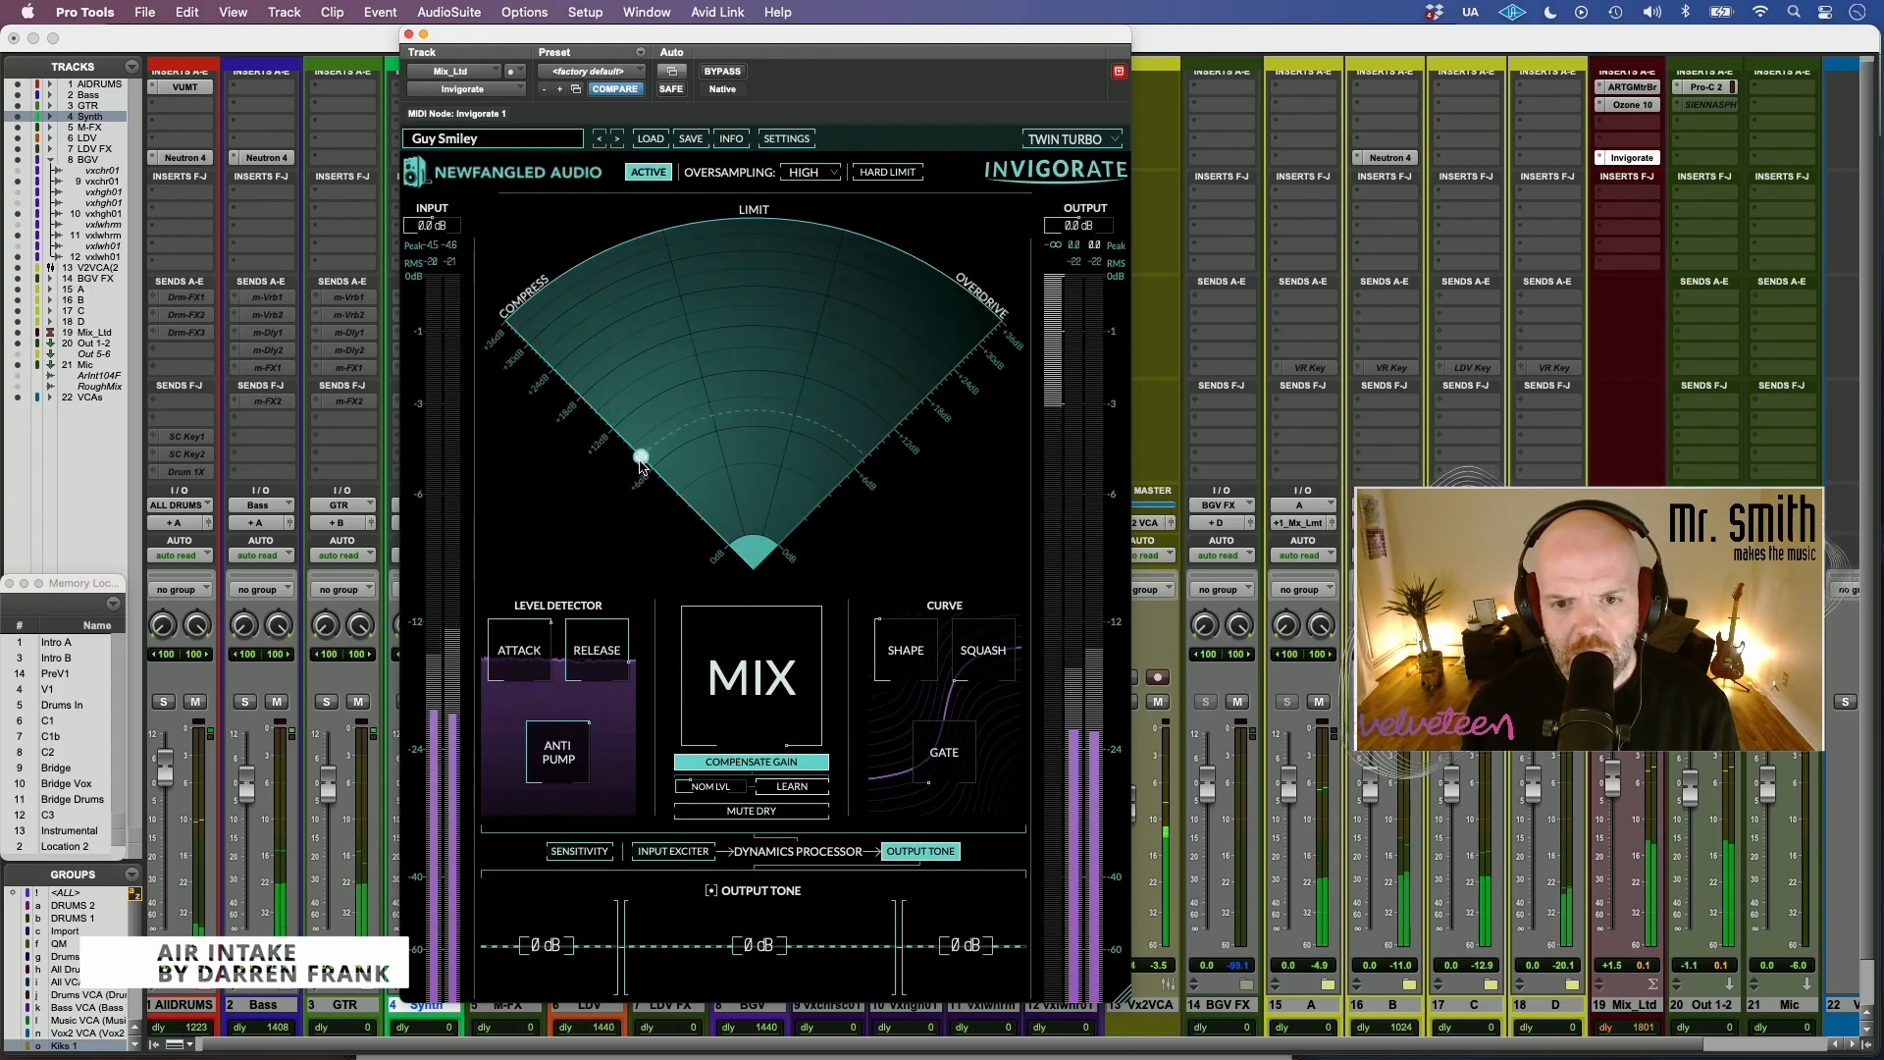
left_click_drag(645, 484, 643, 518)
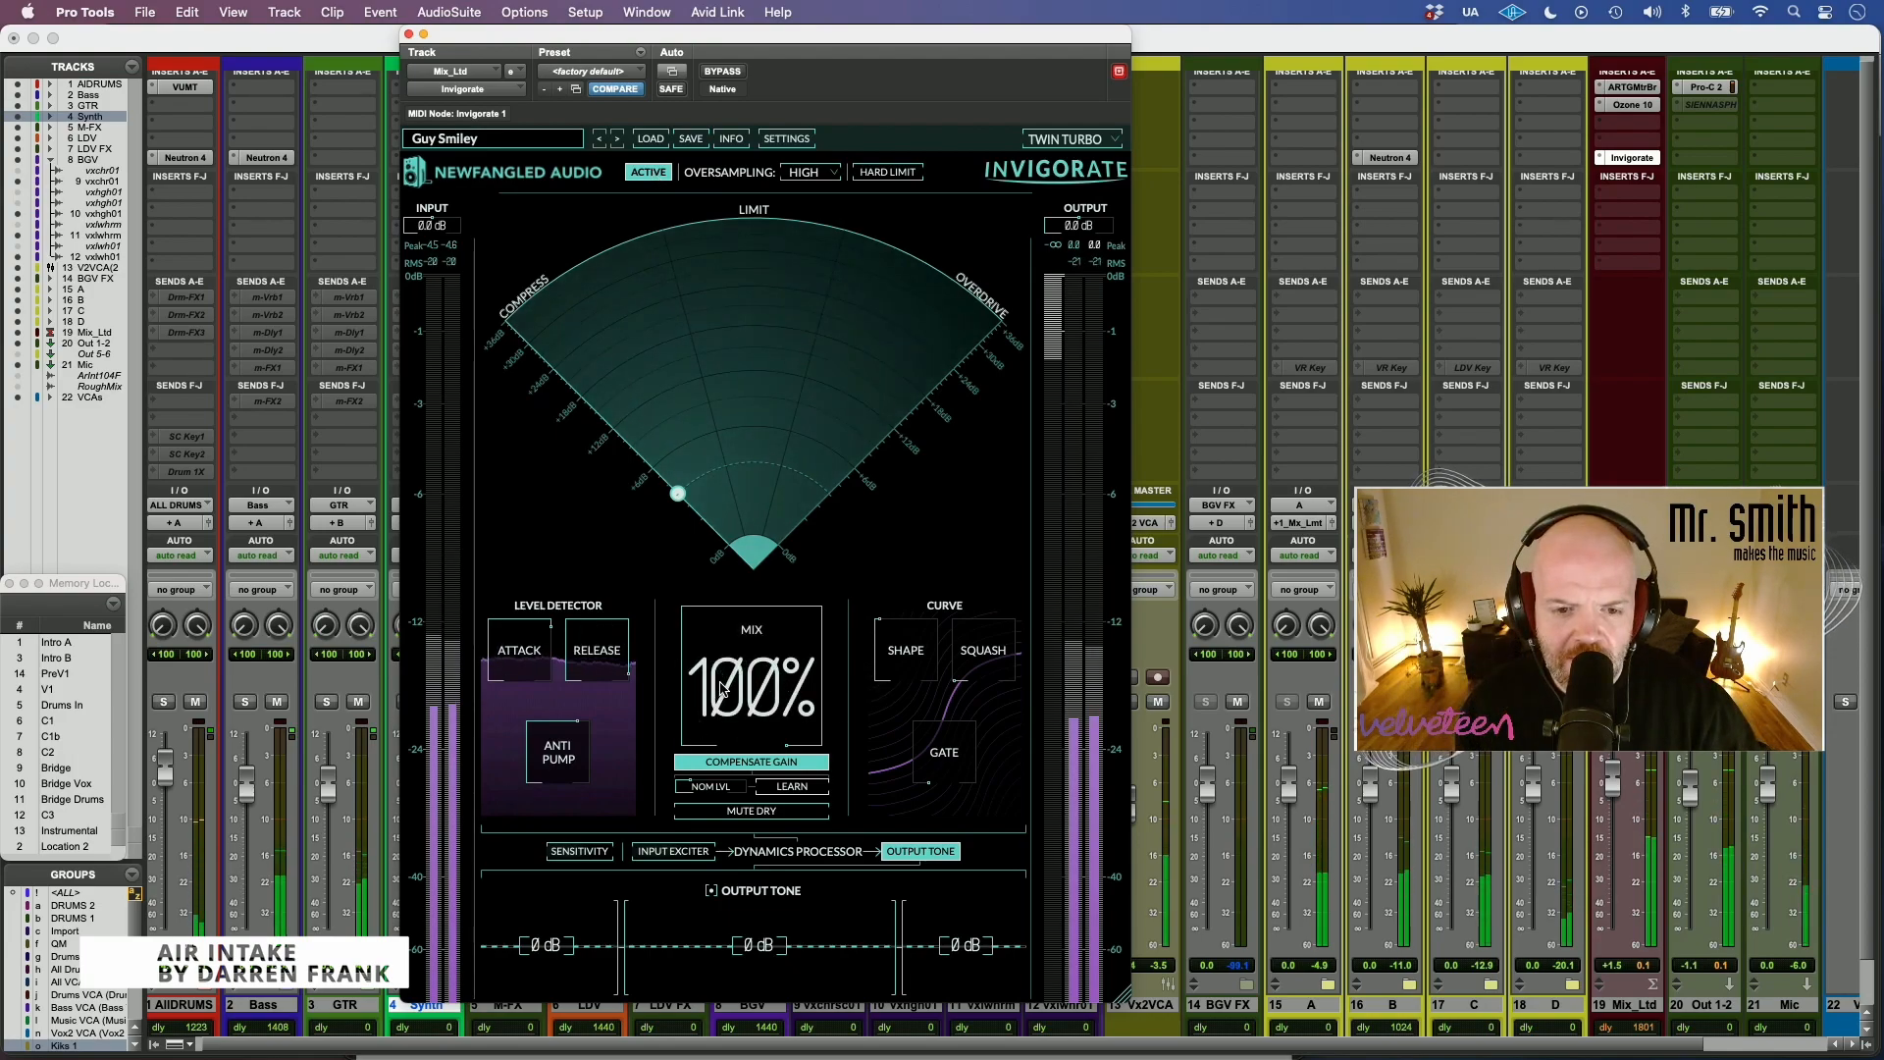
left_click_drag(577, 763, 581, 743)
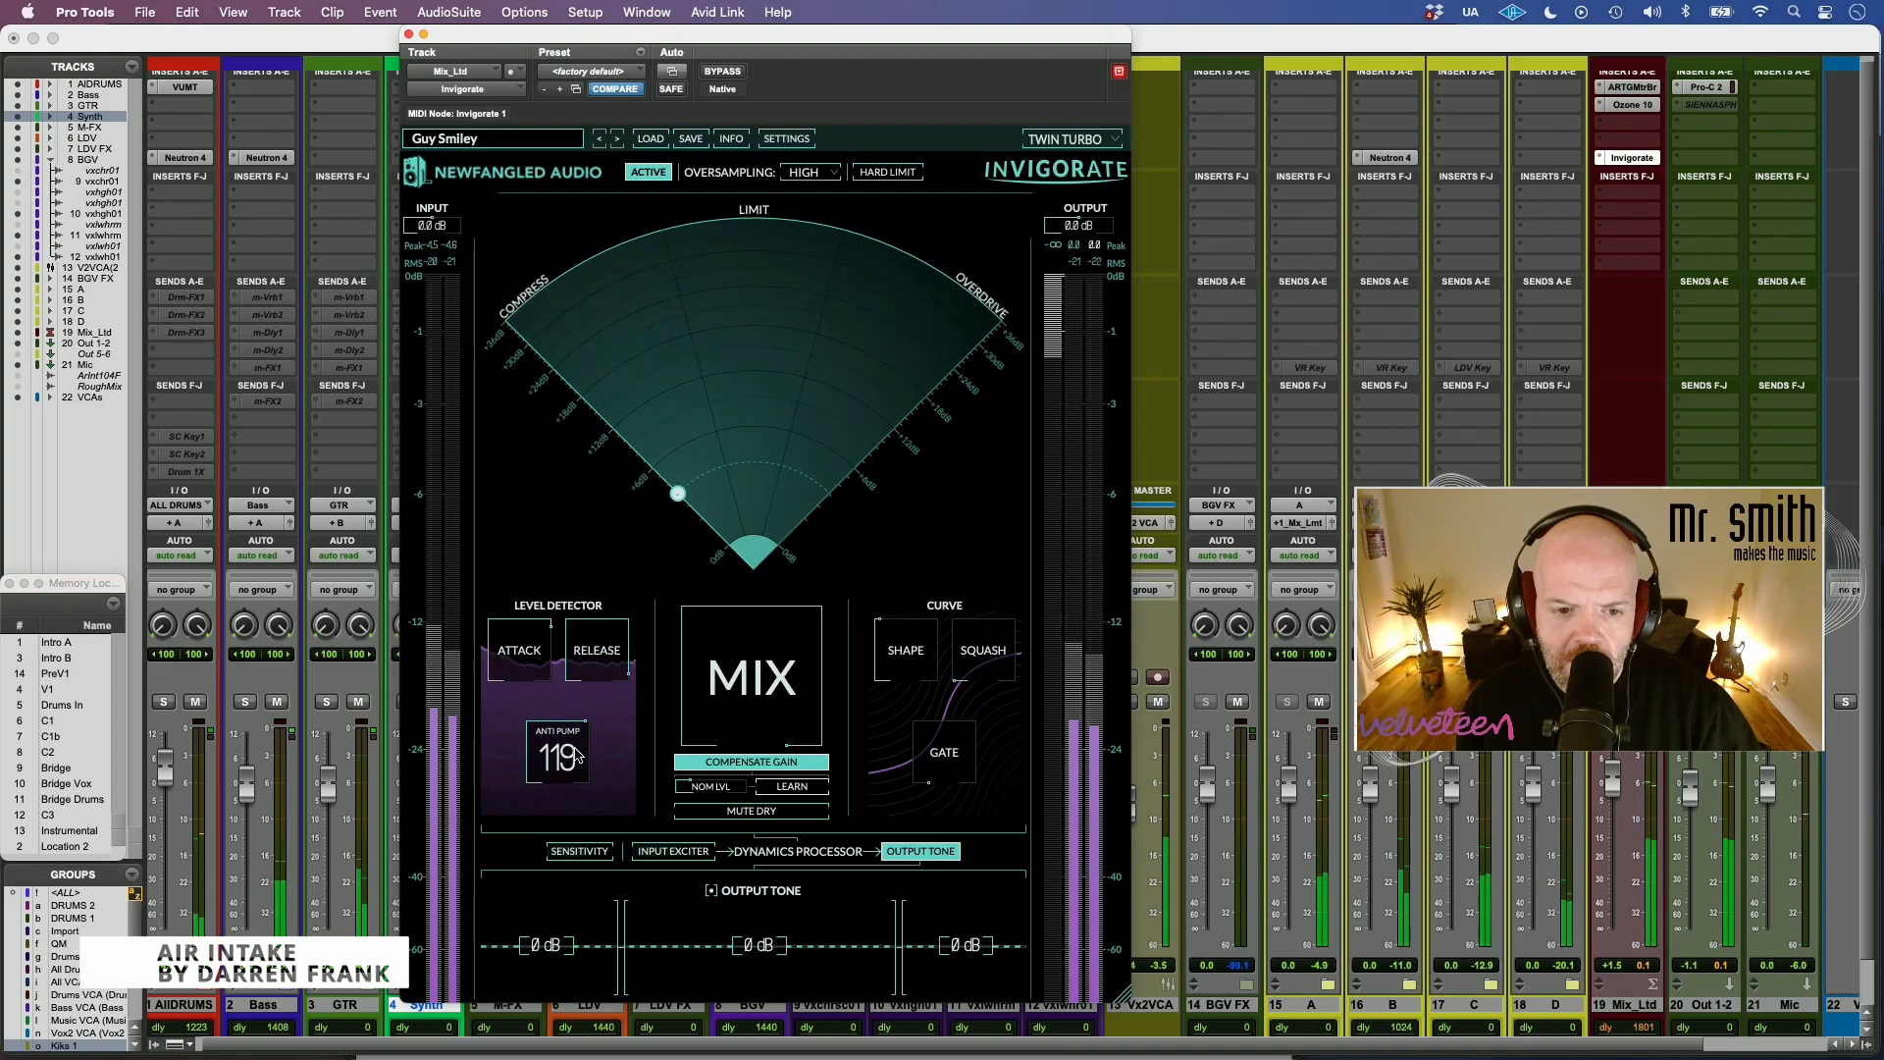
- Try the Mix at 55%, mute the dry signal, and sweep the Mix up to 100% and back down
left_click_drag(712, 708, 755, 818)
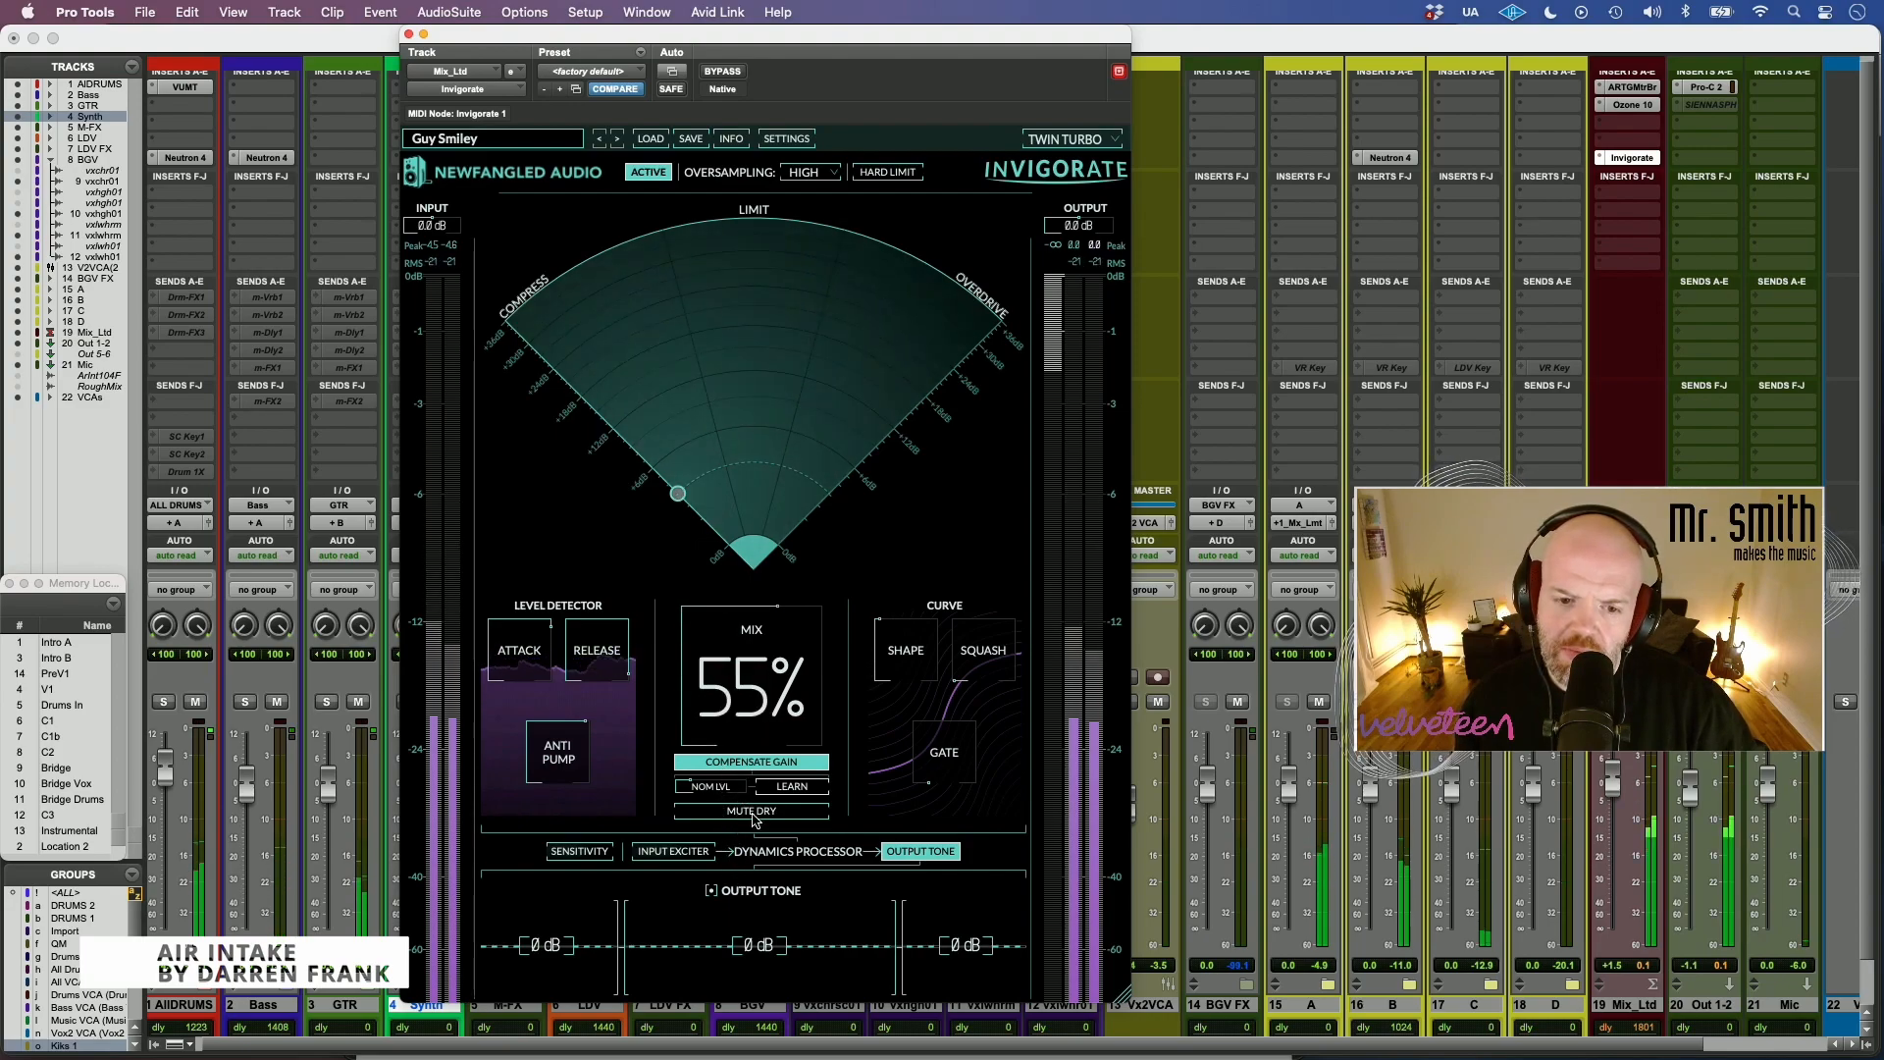
left_click(764, 811)
left_click_drag(755, 707, 761, 592)
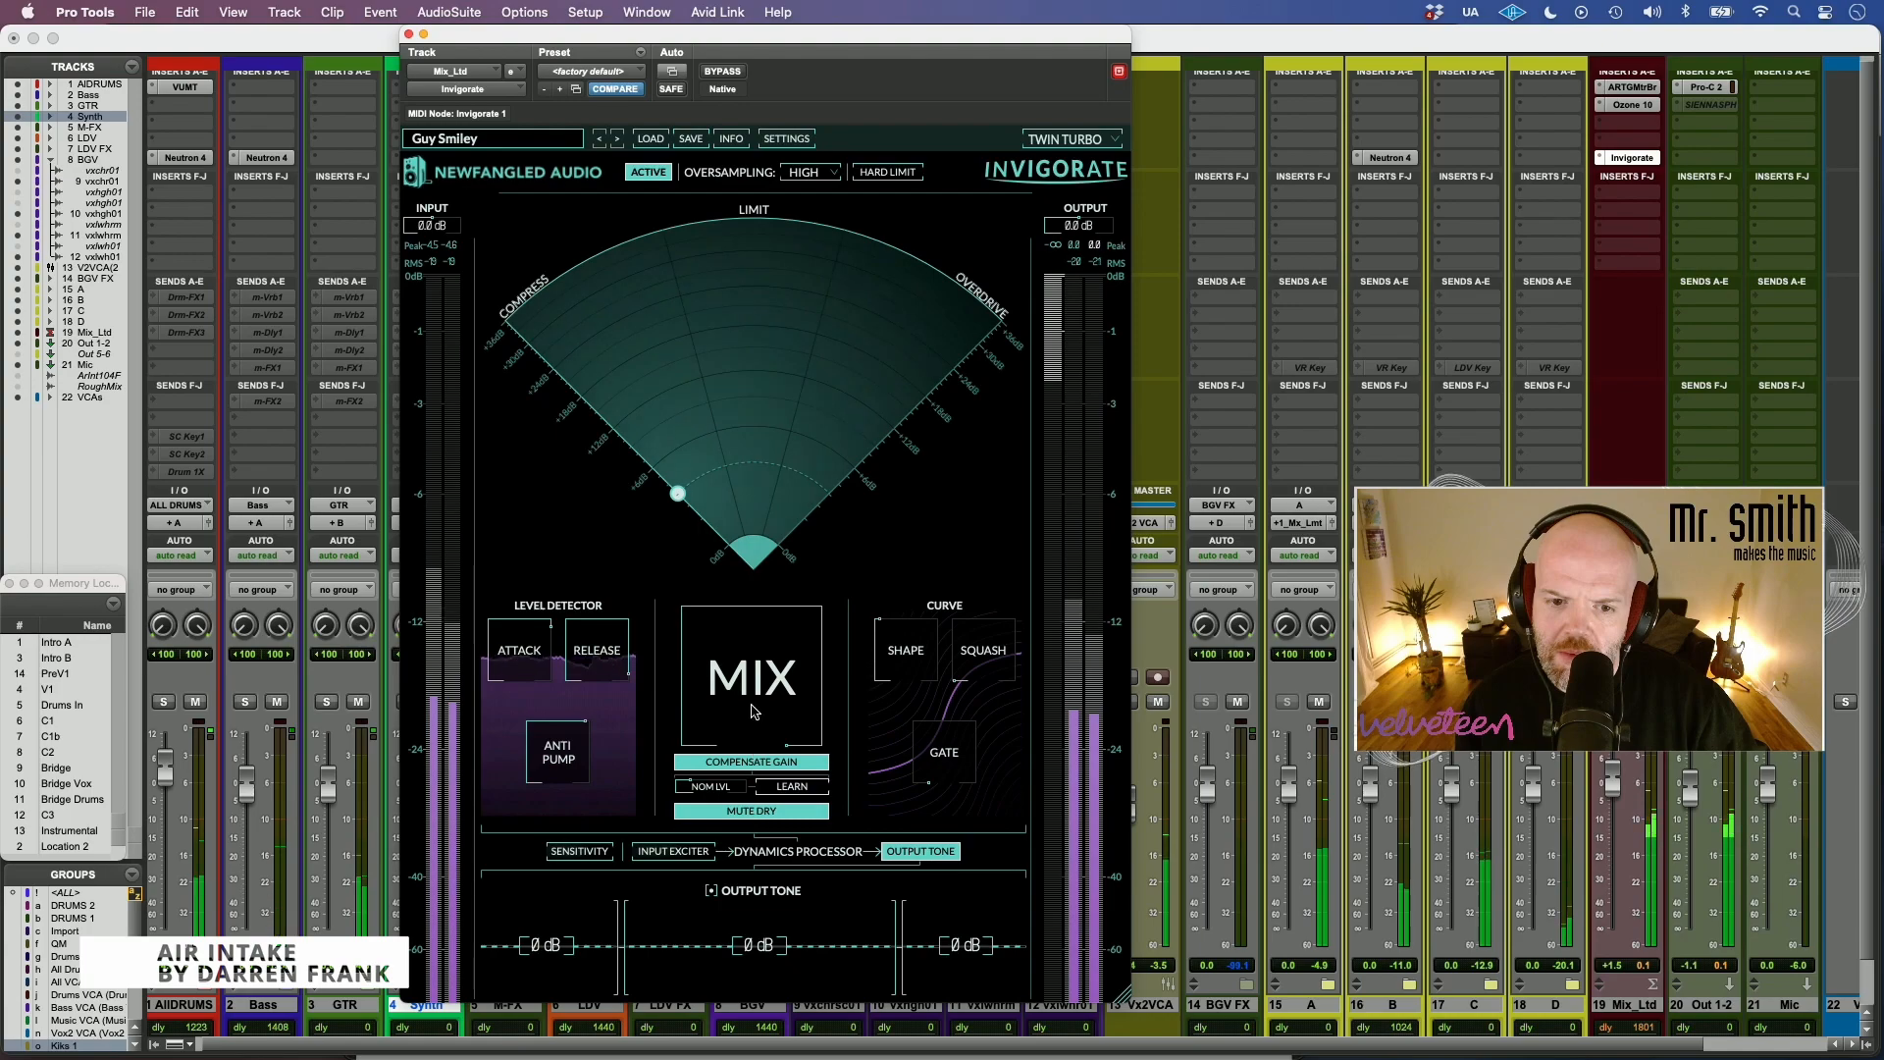
left_click_drag(722, 772, 719, 805)
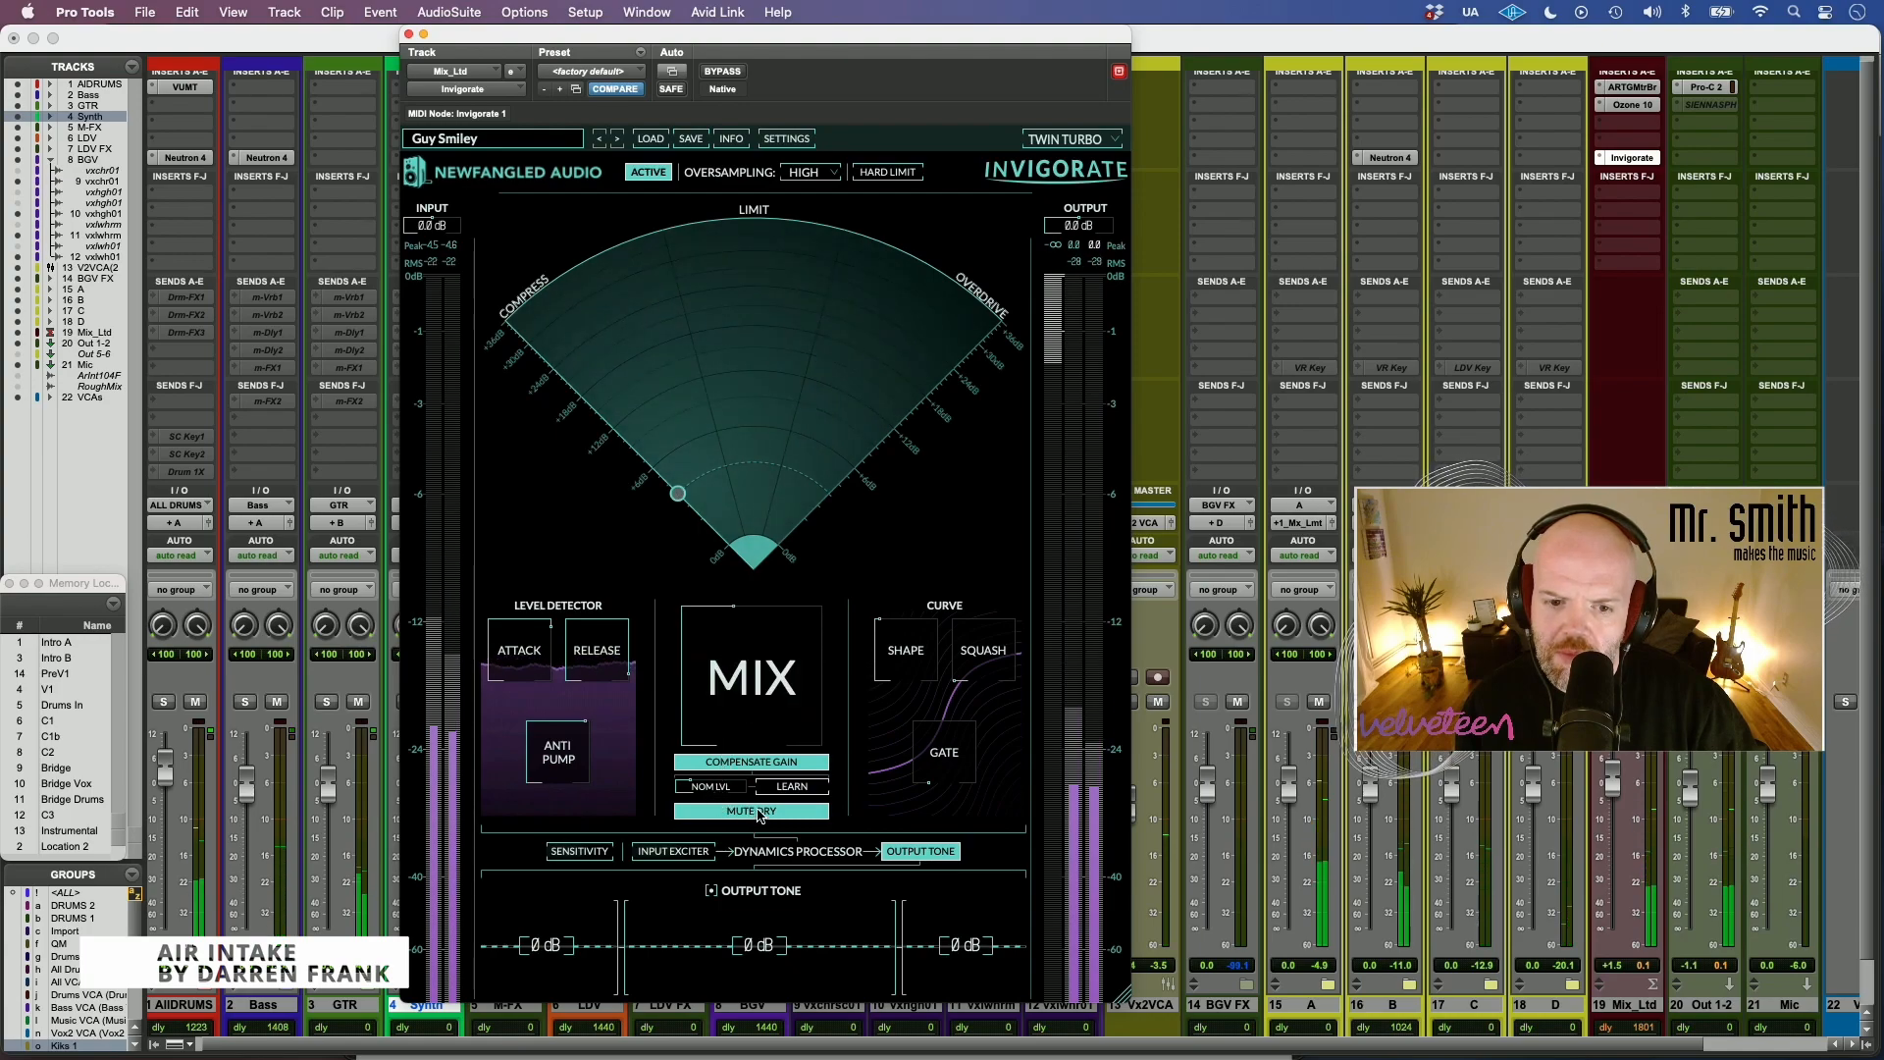
- Switch Mute Dry off and on to compare with the Mix at about 52%, leaving the dry signal unmuted
left_click(761, 811)
mouse_move(765, 728)
left_mouse_down()
mouse_move(765, 746)
mouse_move(762, 677)
mouse_move(741, 698)
mouse_move(772, 668)
mouse_move(755, 799)
mouse_move(772, 617)
mouse_move(747, 752)
left_mouse_up()
left_click(742, 811)
left_click(742, 815)
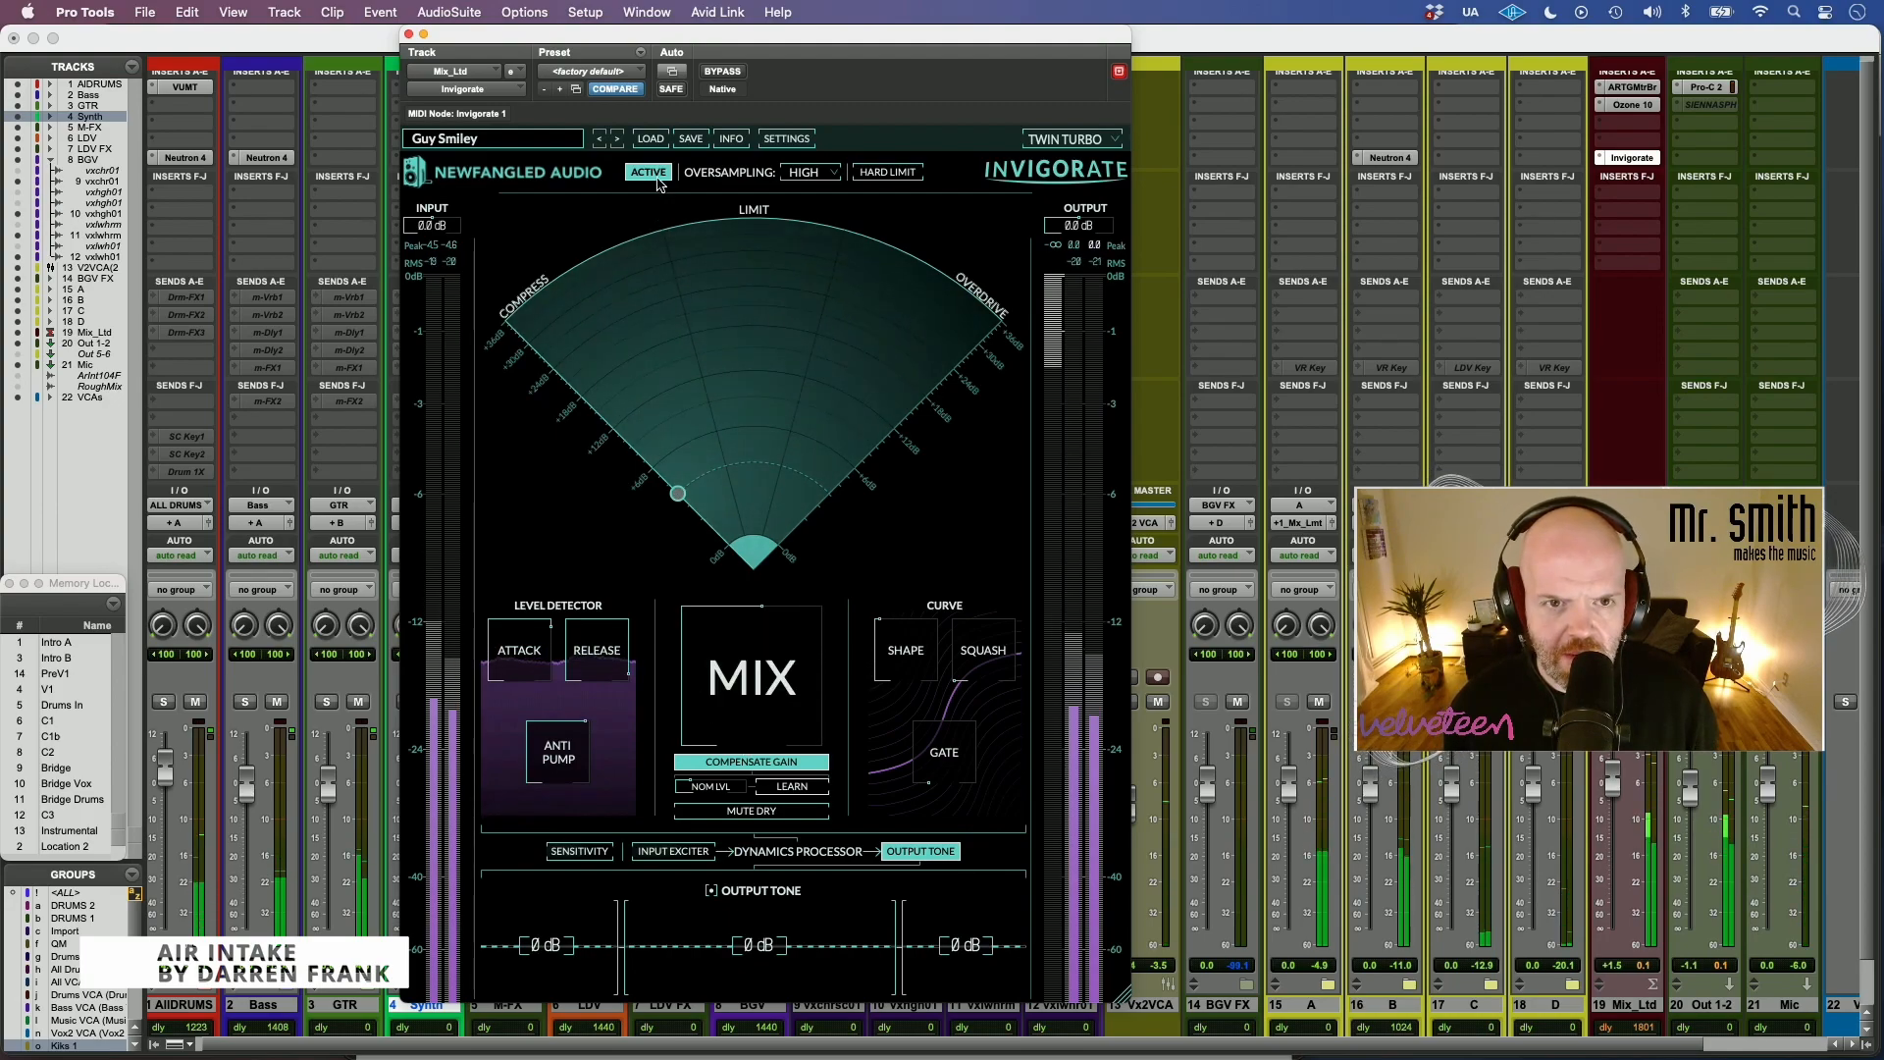
- Raise the Mix from about half to 64% and on to 100%
mouse_move(704, 624)
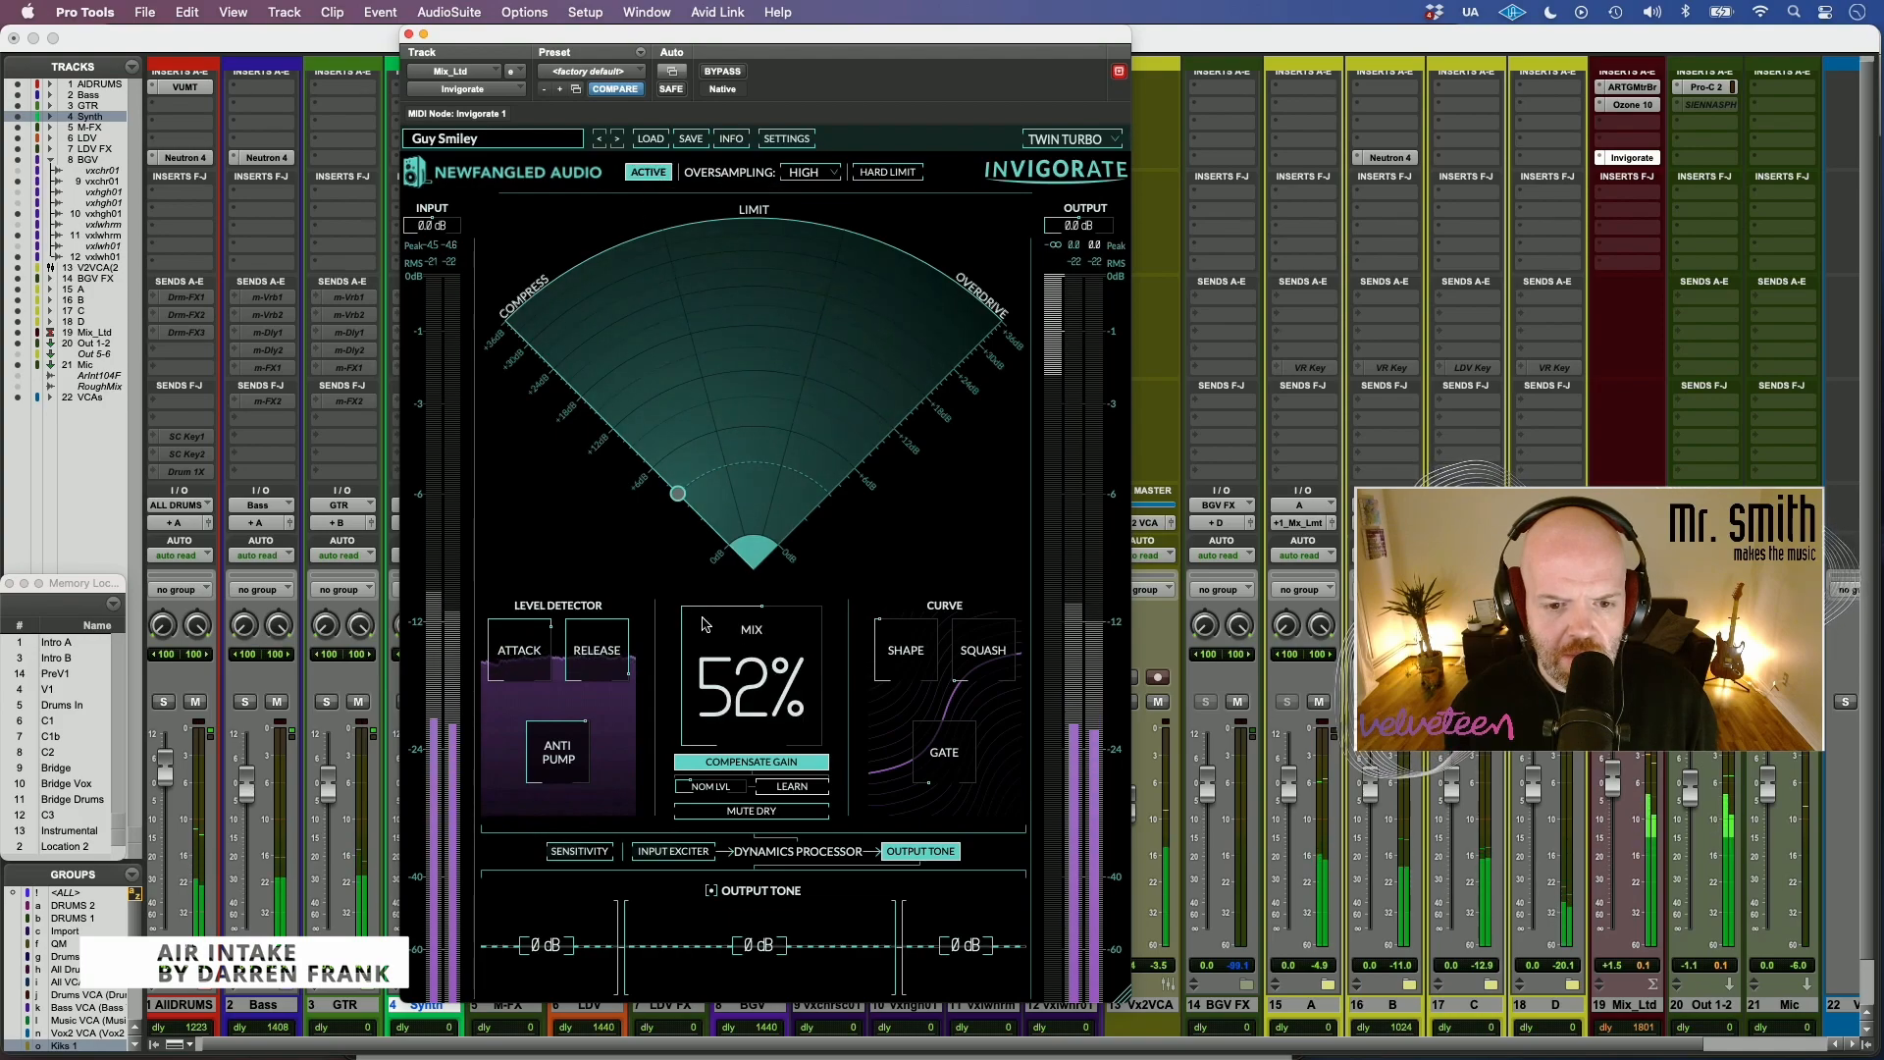
left_click_drag(704, 628, 756, 677)
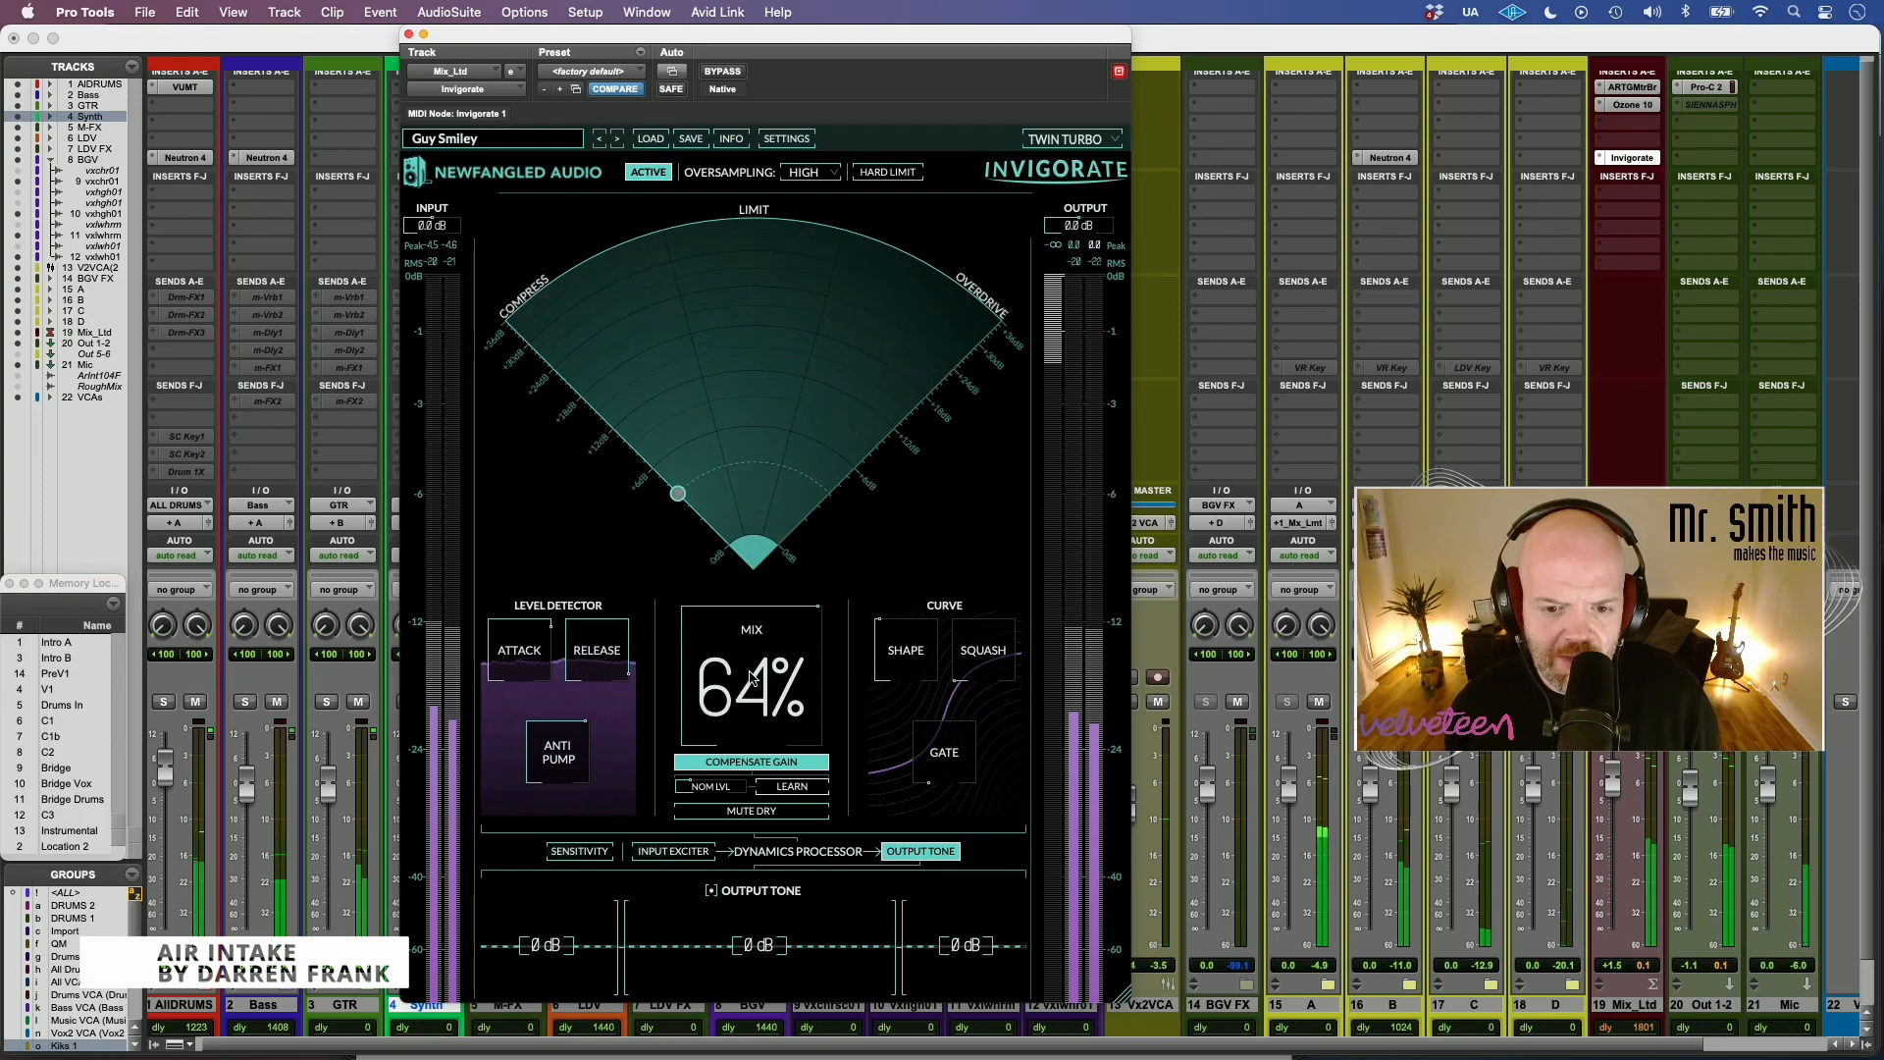
left_click_drag(752, 675, 767, 586)
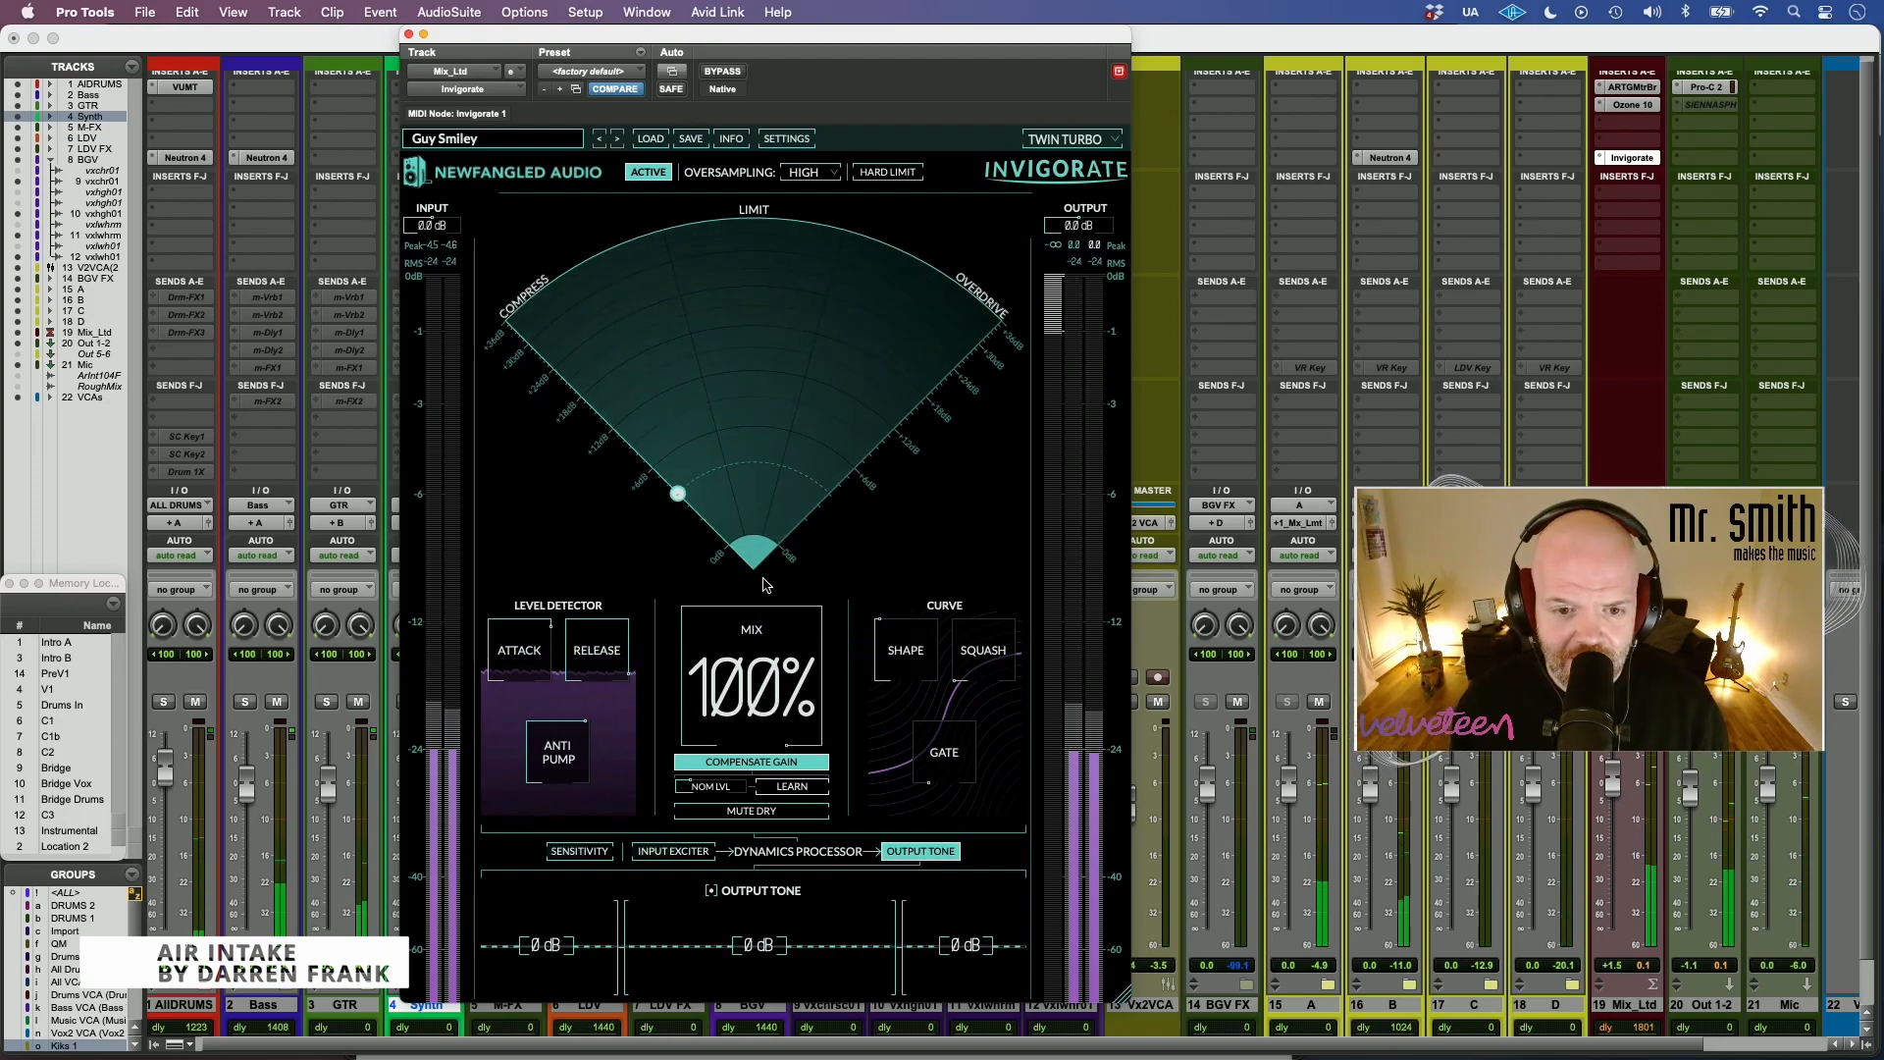
- Vary the Mix and toggle Active to compare the processed and unprocessed sound
left_click_drag(731, 675, 731, 739)
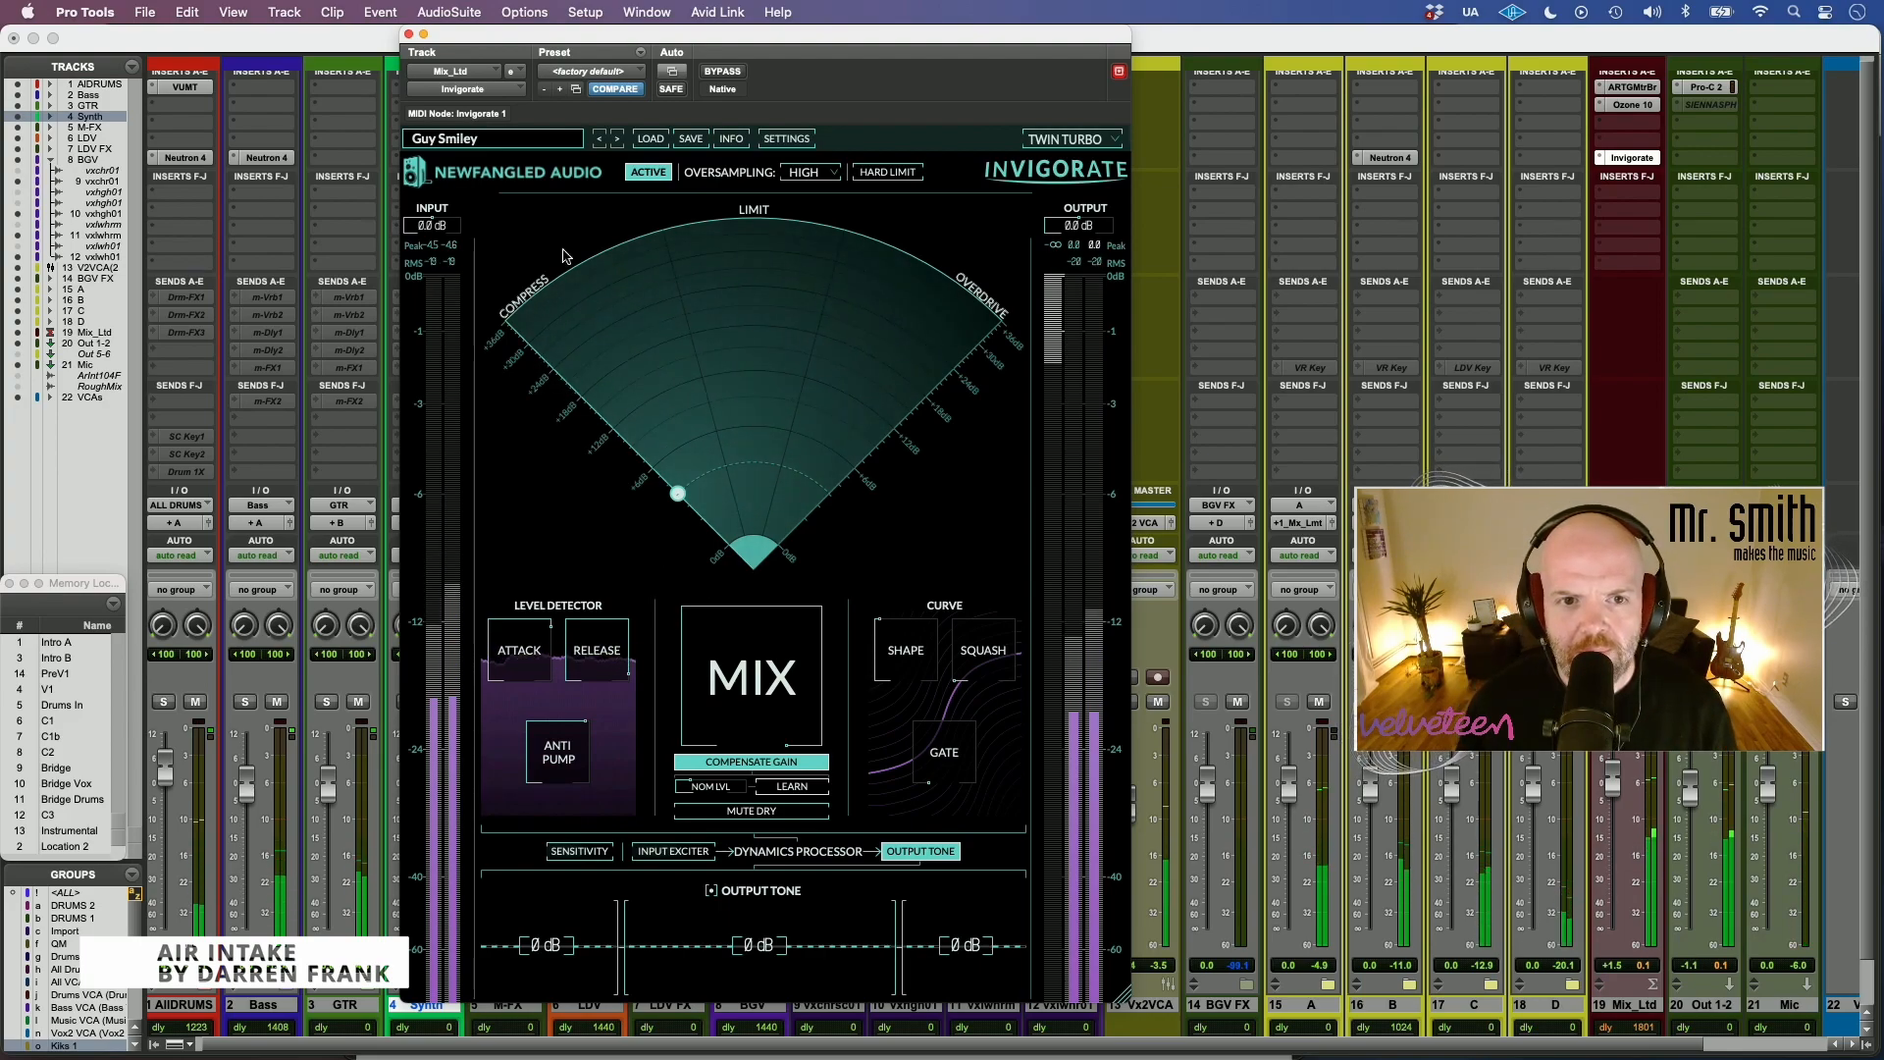
left_click(648, 173)
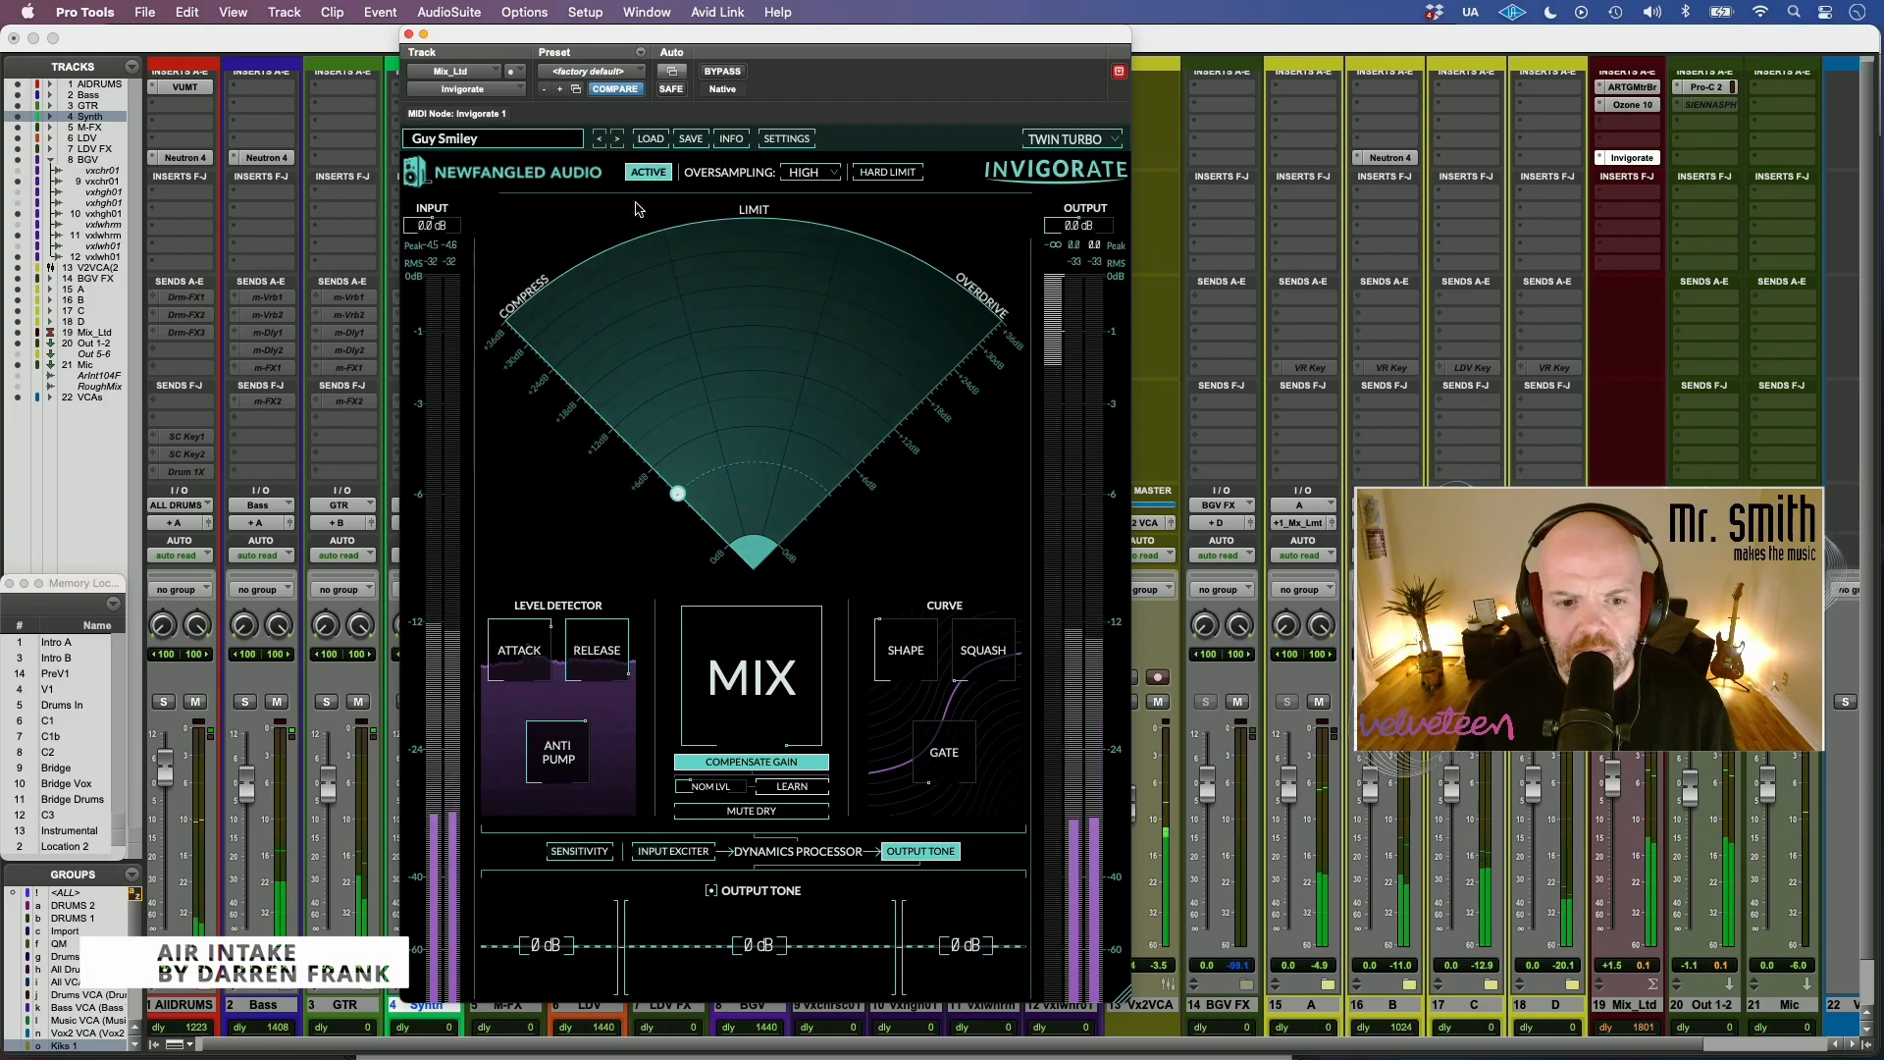
- Adjust the level detector's Anti Pump and try the curve's Shape around 44%
left_click_drag(579, 741, 539, 698)
mouse_move(883, 671)
left_mouse_down()
mouse_move(881, 714)
mouse_move(890, 658)
left_mouse_up()
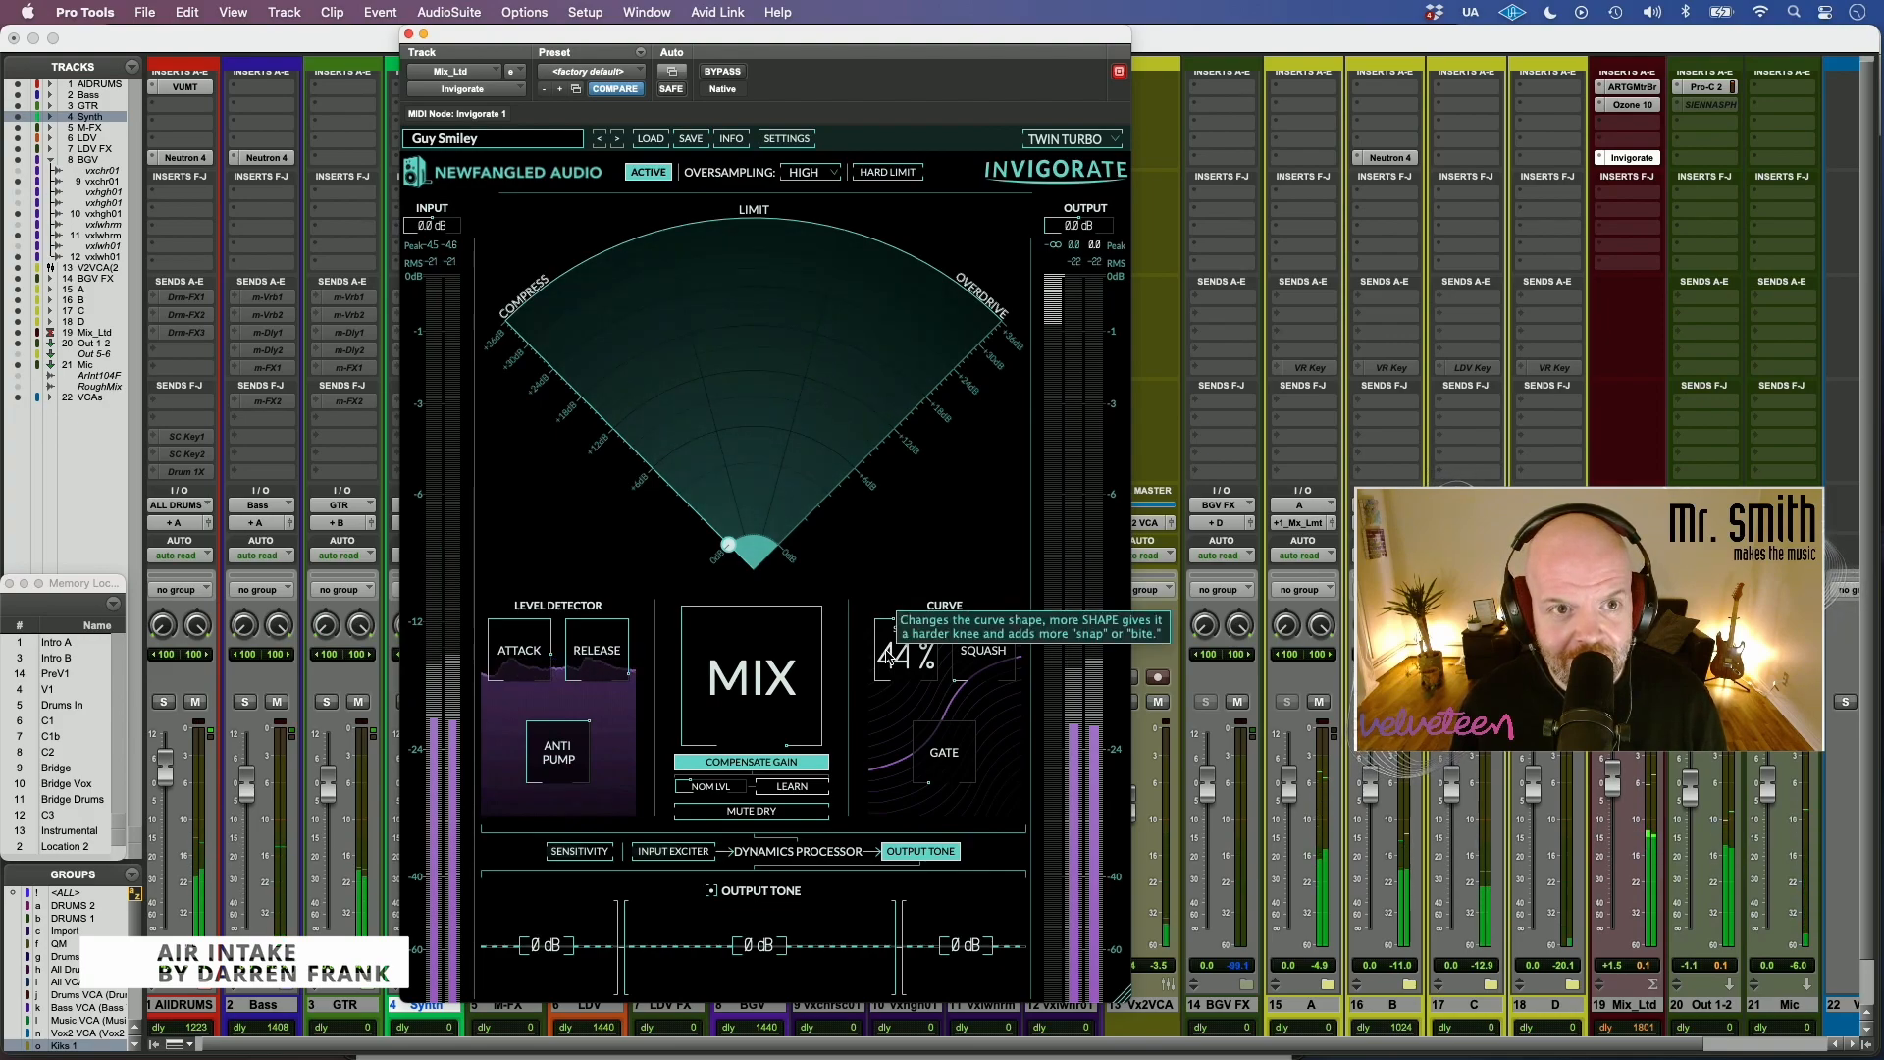
mouse_move(889, 657)
left_mouse_down()
mouse_move(863, 722)
mouse_move(867, 685)
left_mouse_up()
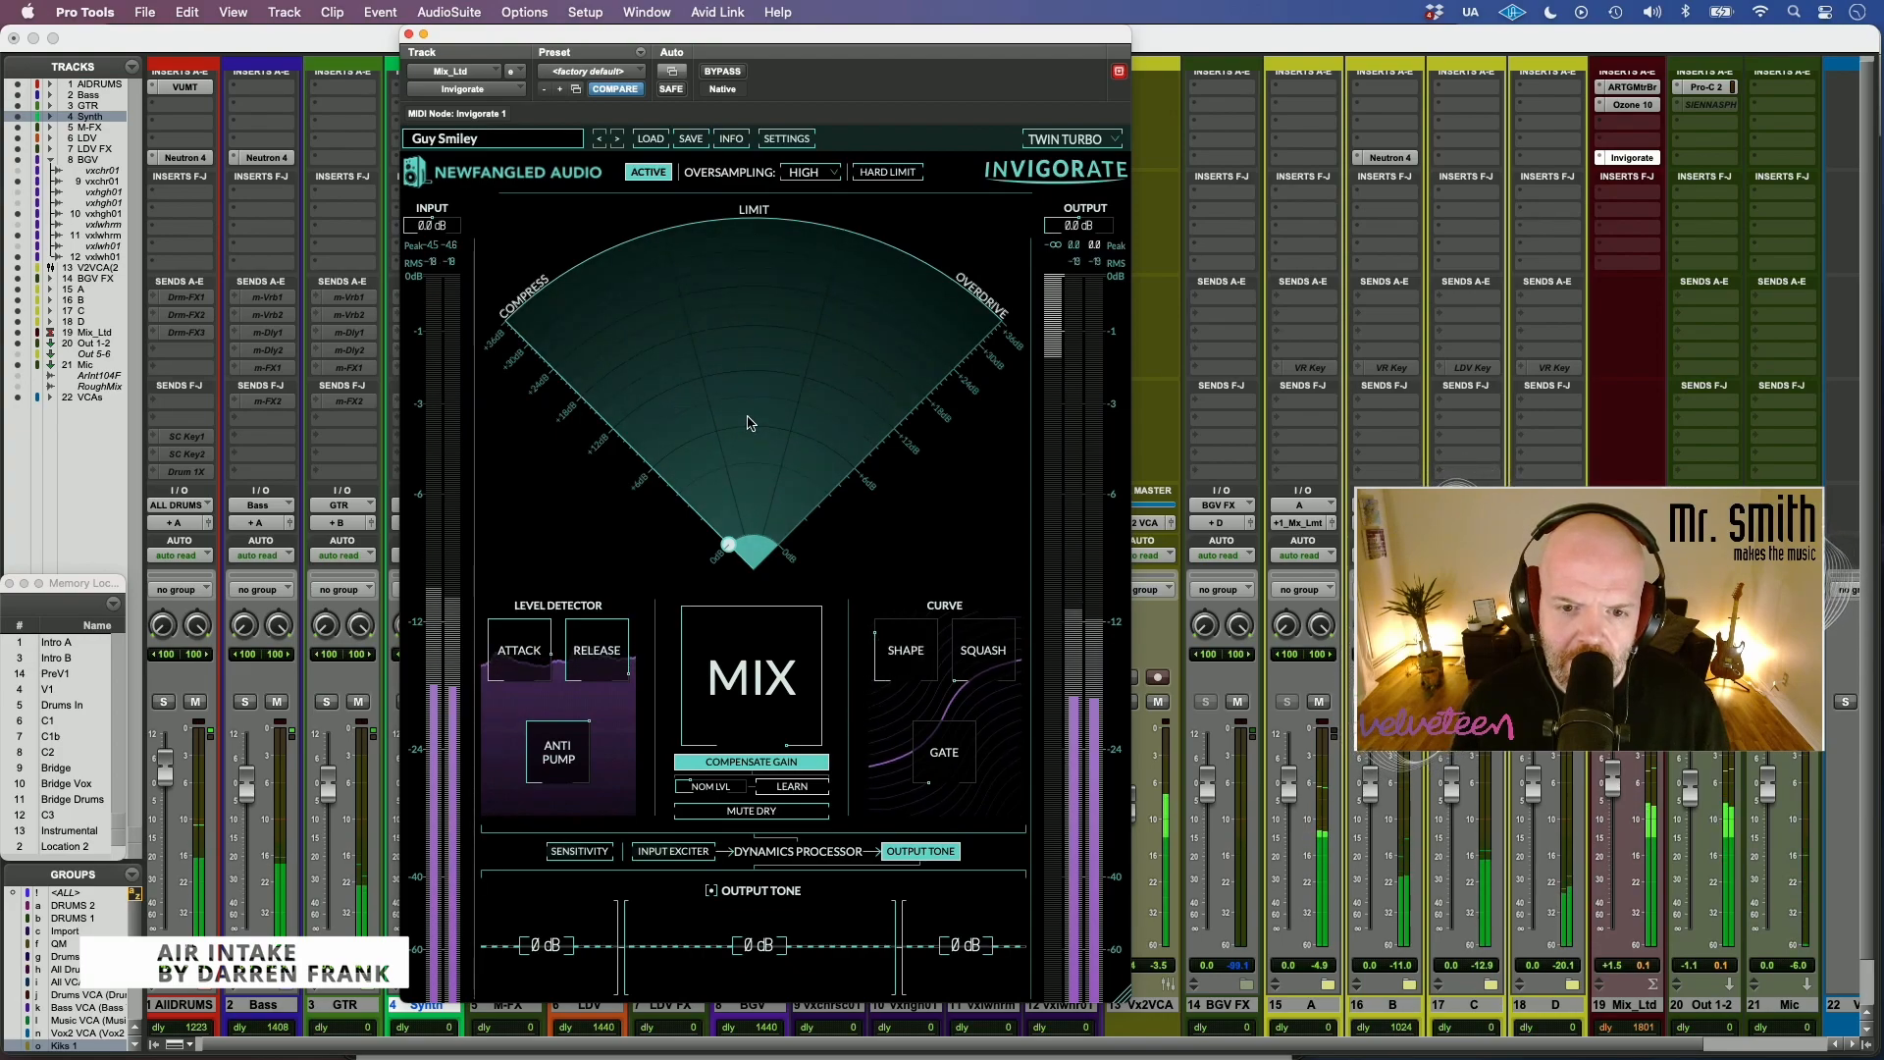
- Compare with processing off and on, and shift the dynamics control point from the Limit line toward Overdrive at about +10 dB
left_click(635, 173)
left_click(640, 173)
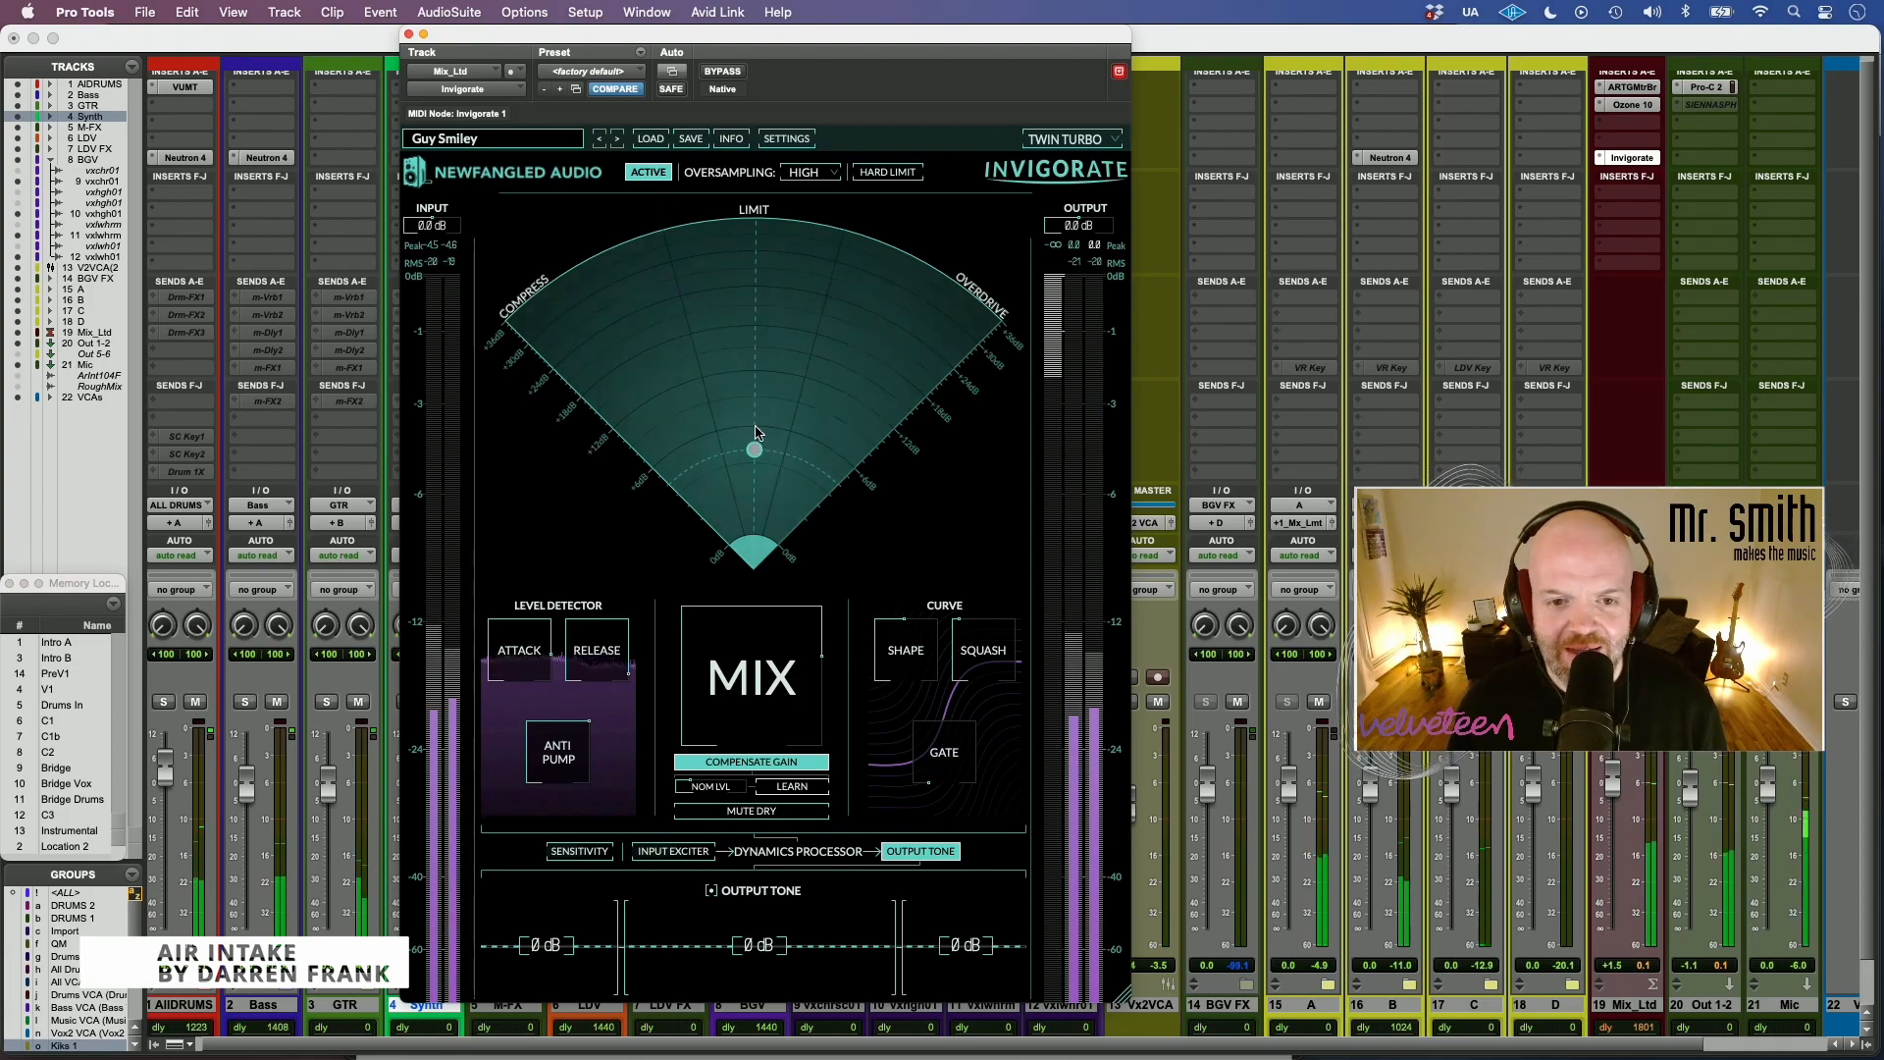
mouse_move(756, 432)
left_mouse_down()
mouse_move(649, 510)
mouse_move(768, 454)
left_mouse_up()
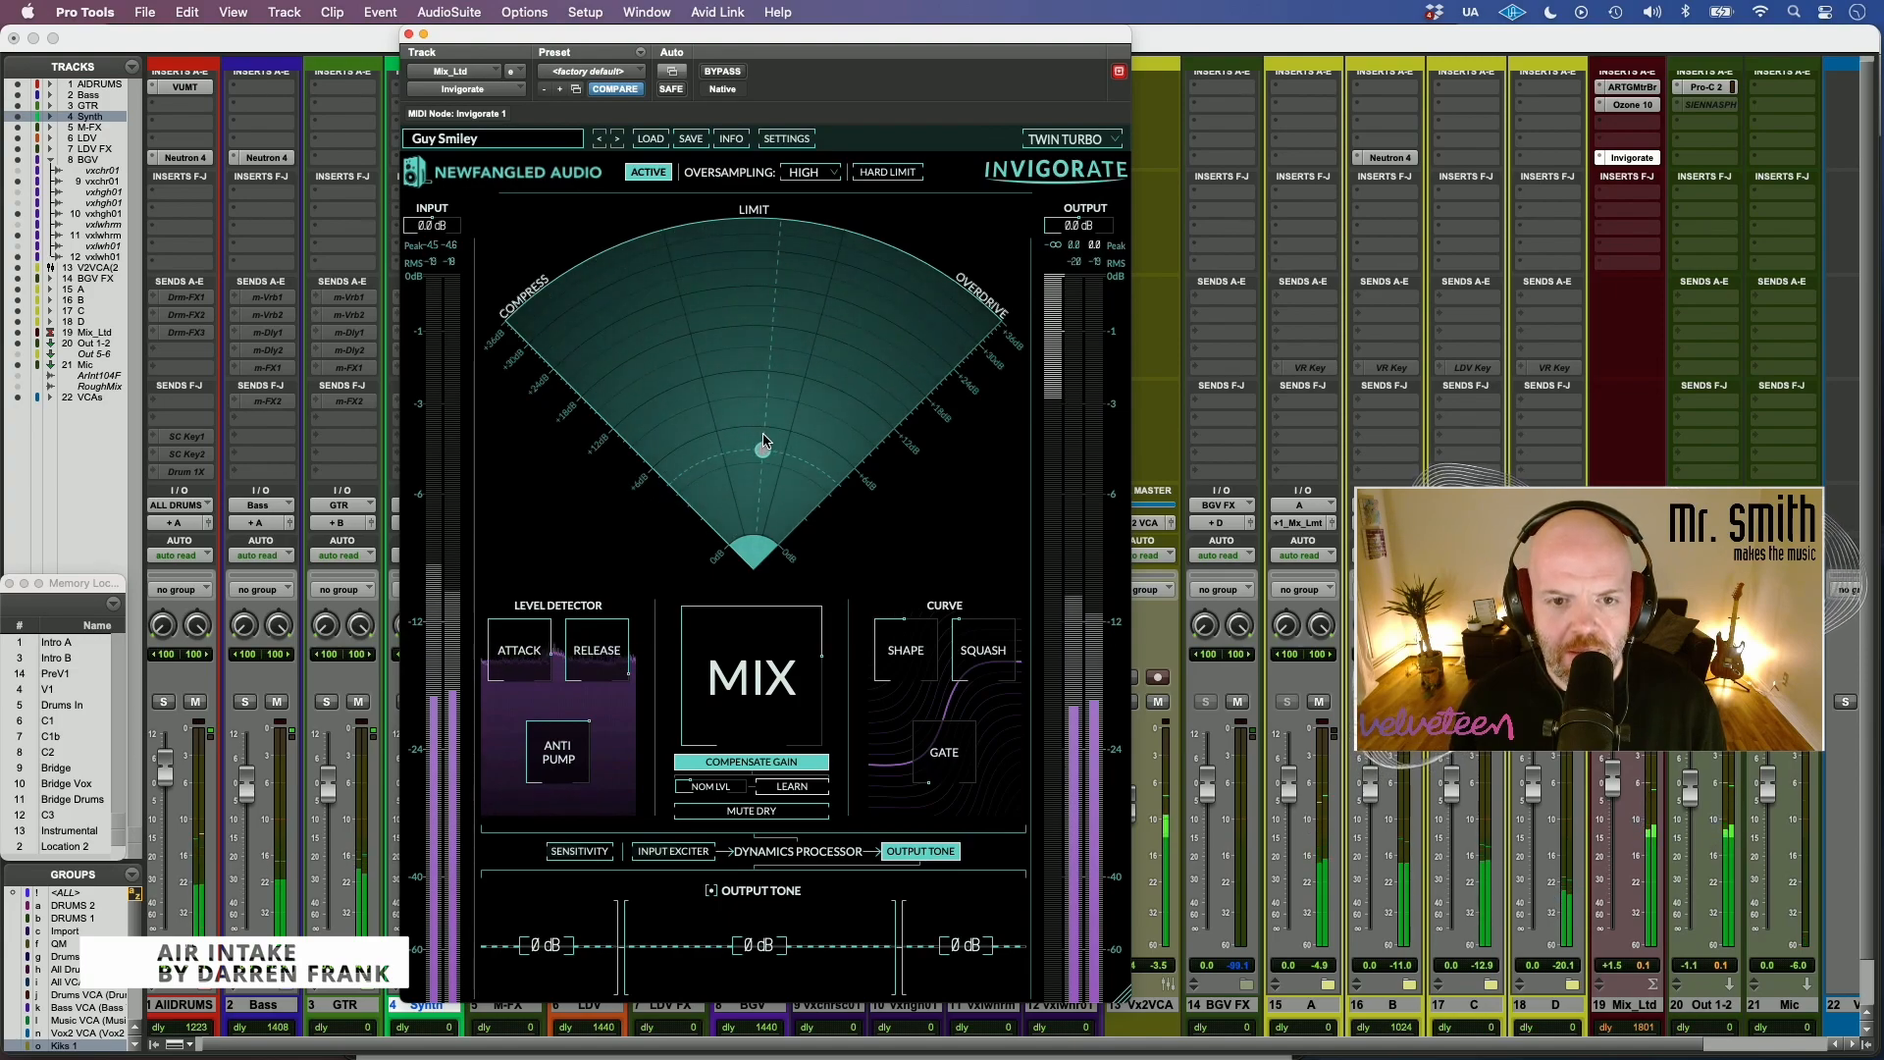
left_click_drag(763, 444, 767, 439)
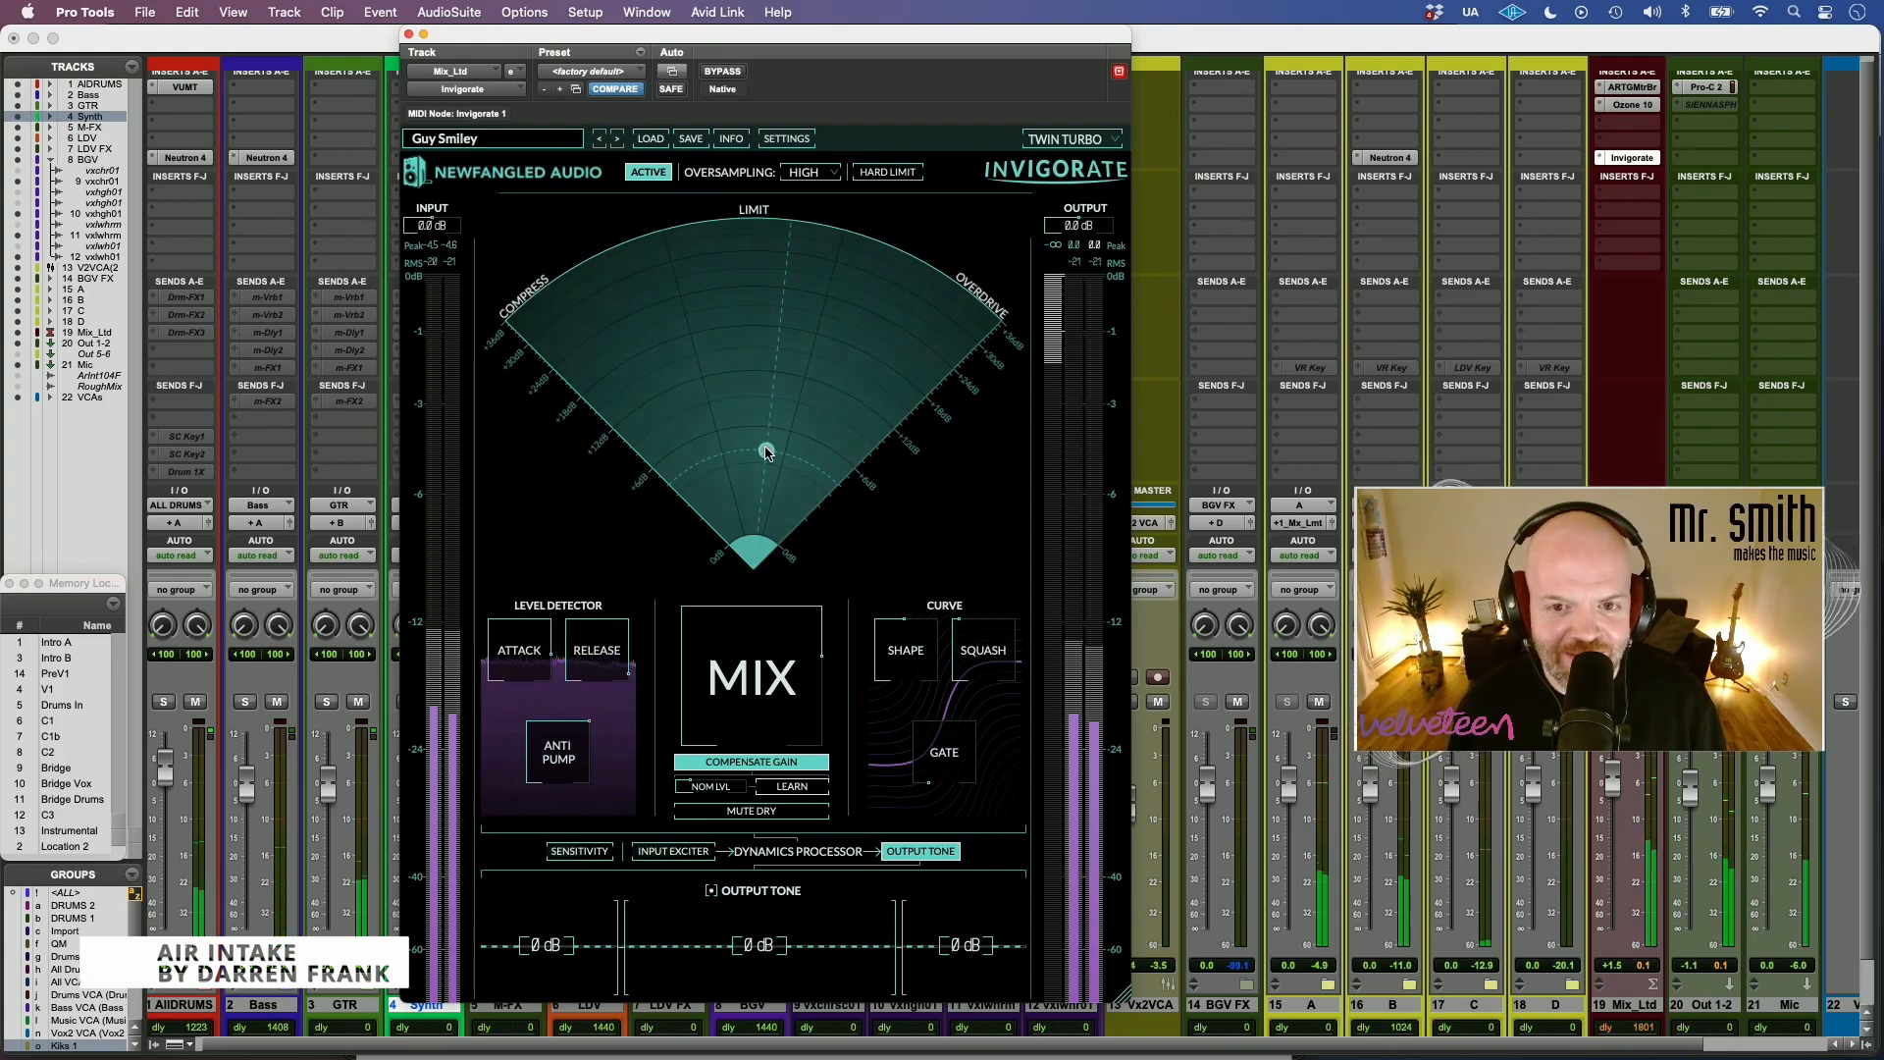
left_click_drag(751, 457, 829, 407)
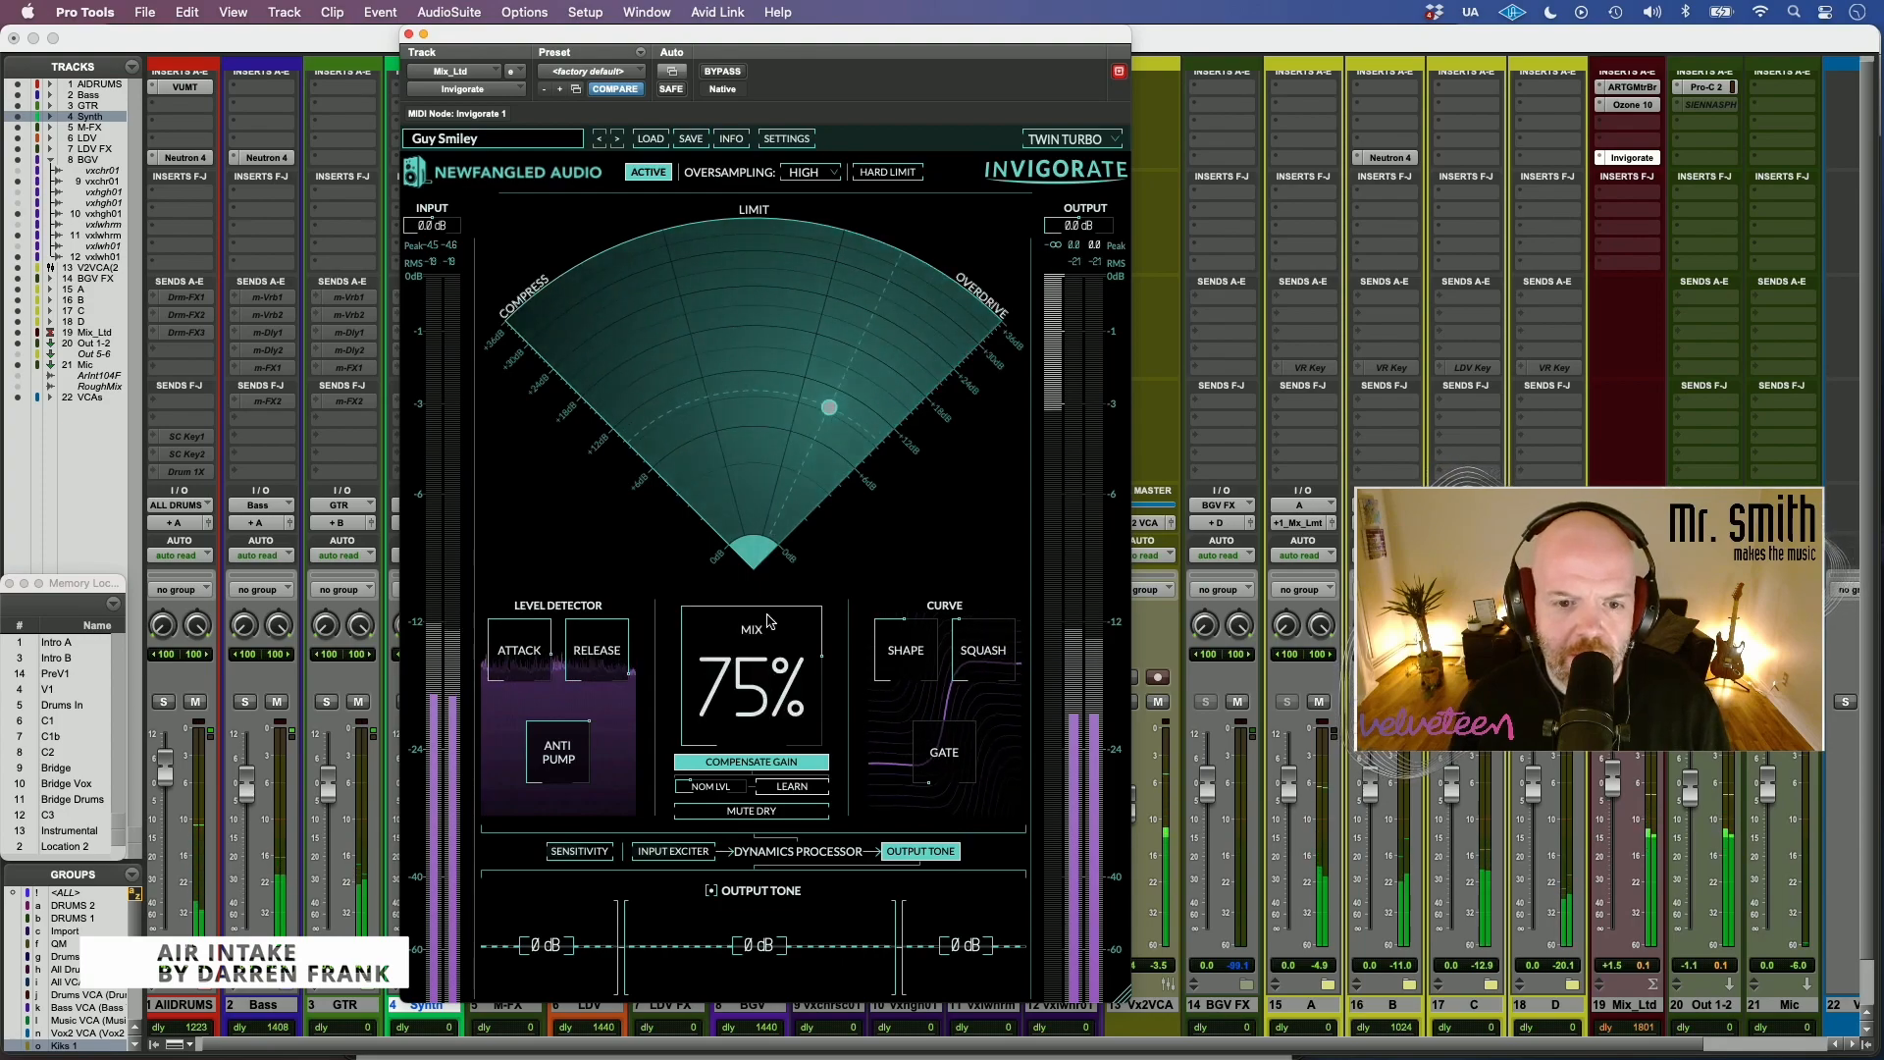
- Audition the Mix at 85%, 100% and 93% with the control point toward Overdrive, toggling Active to compare
left_click_drag(769, 621, 829, 412)
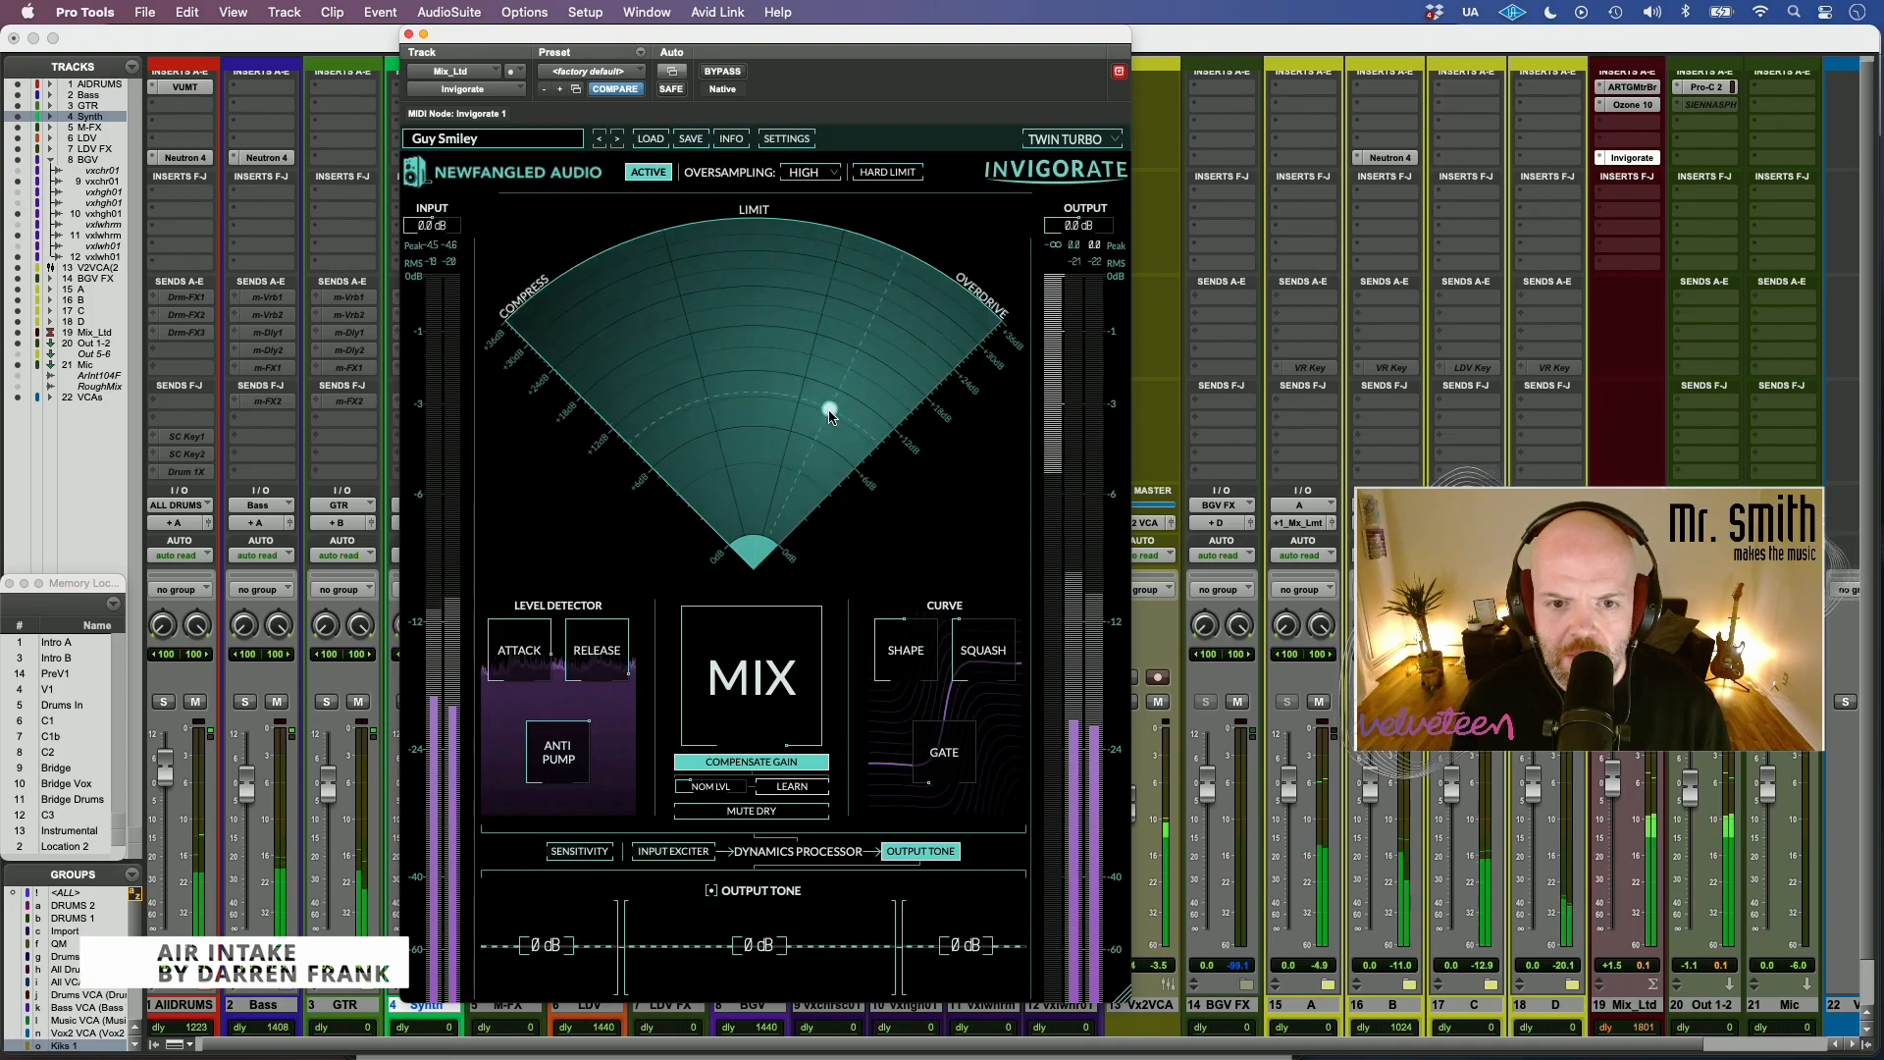
left_click_drag(751, 687, 755, 738)
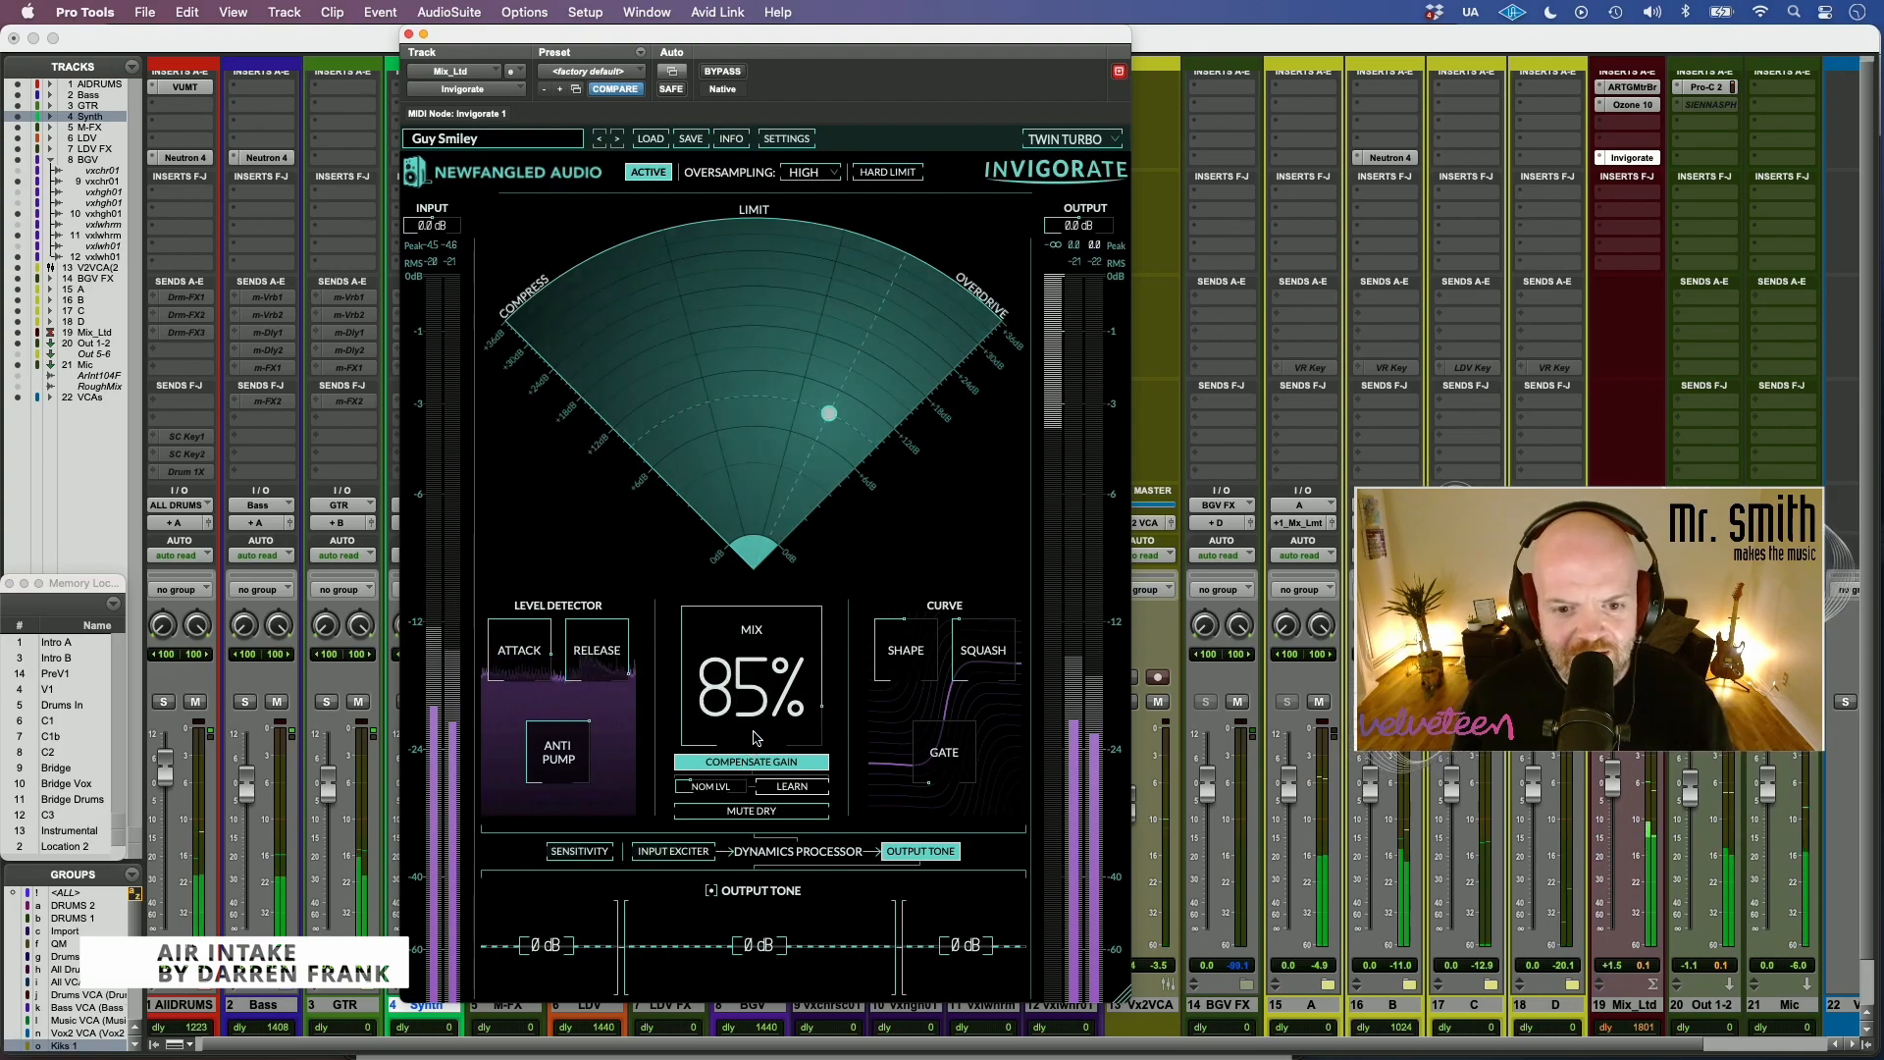
scroll(759, 726, "up", 3)
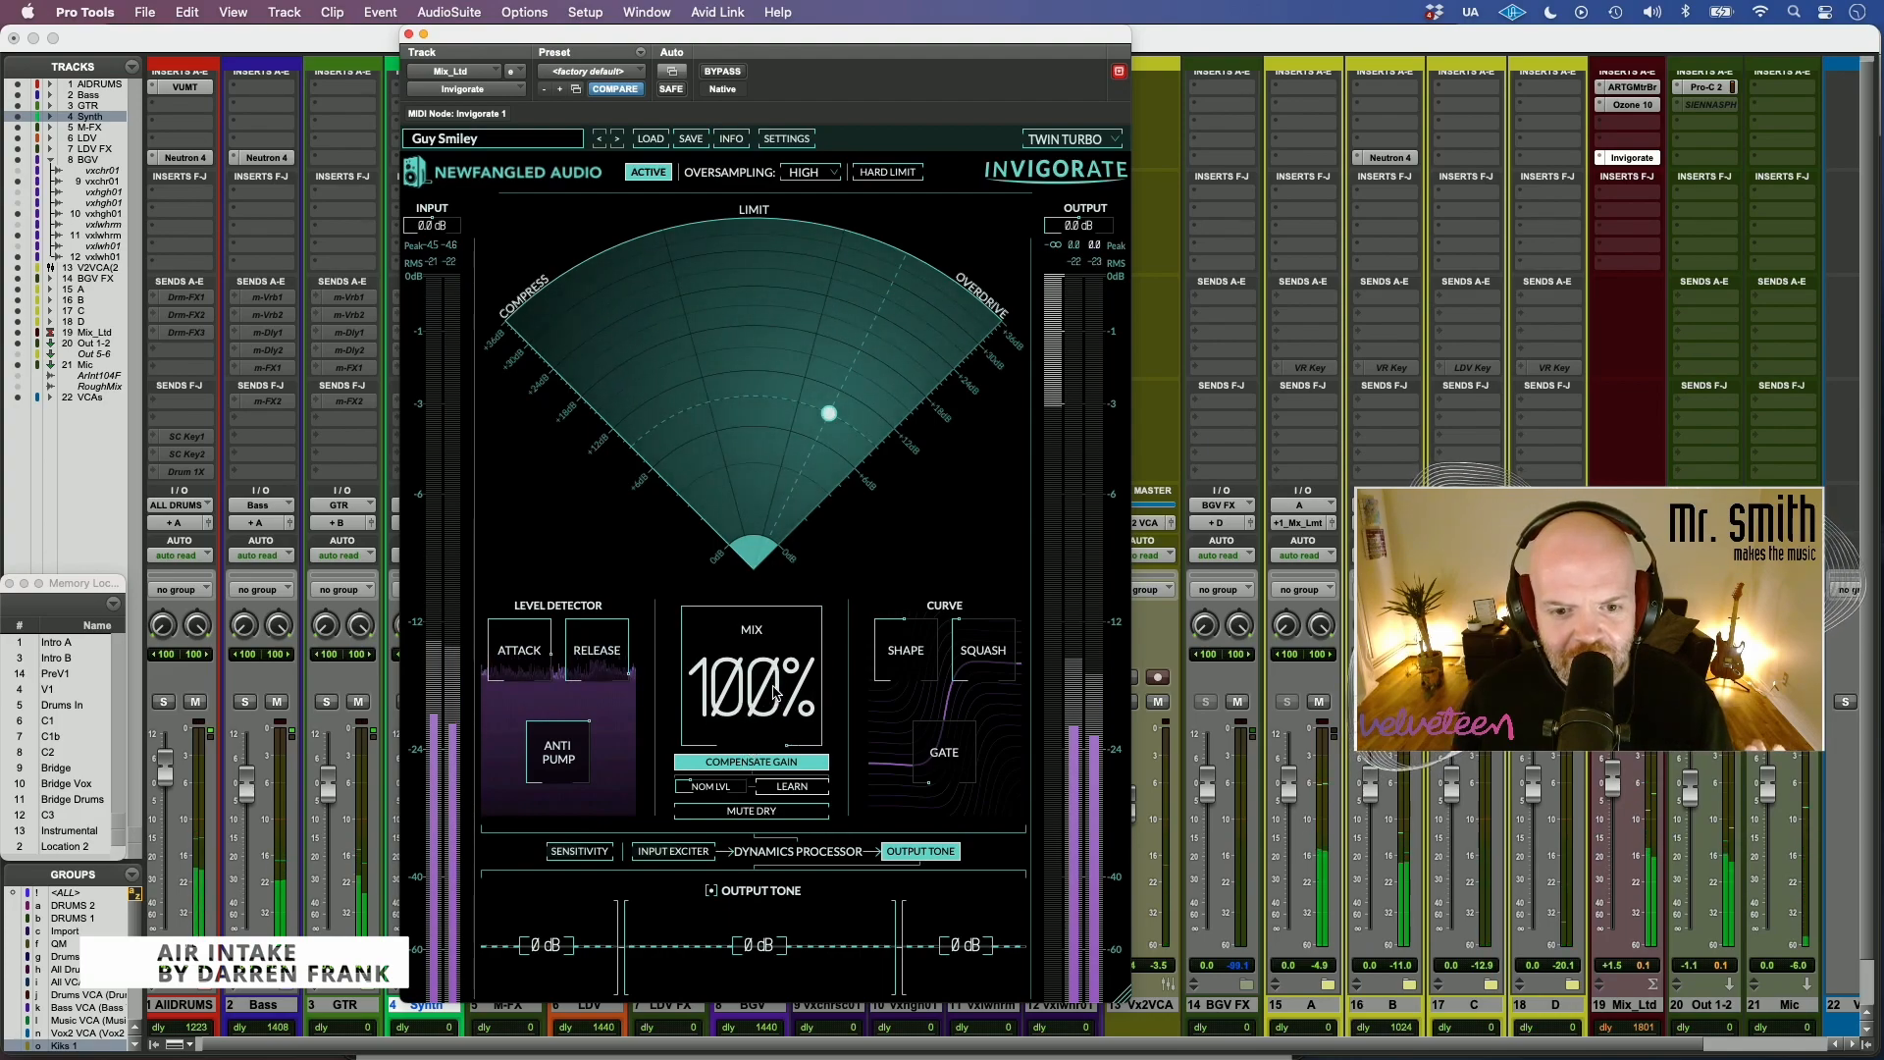
scroll(759, 726, "down", 2)
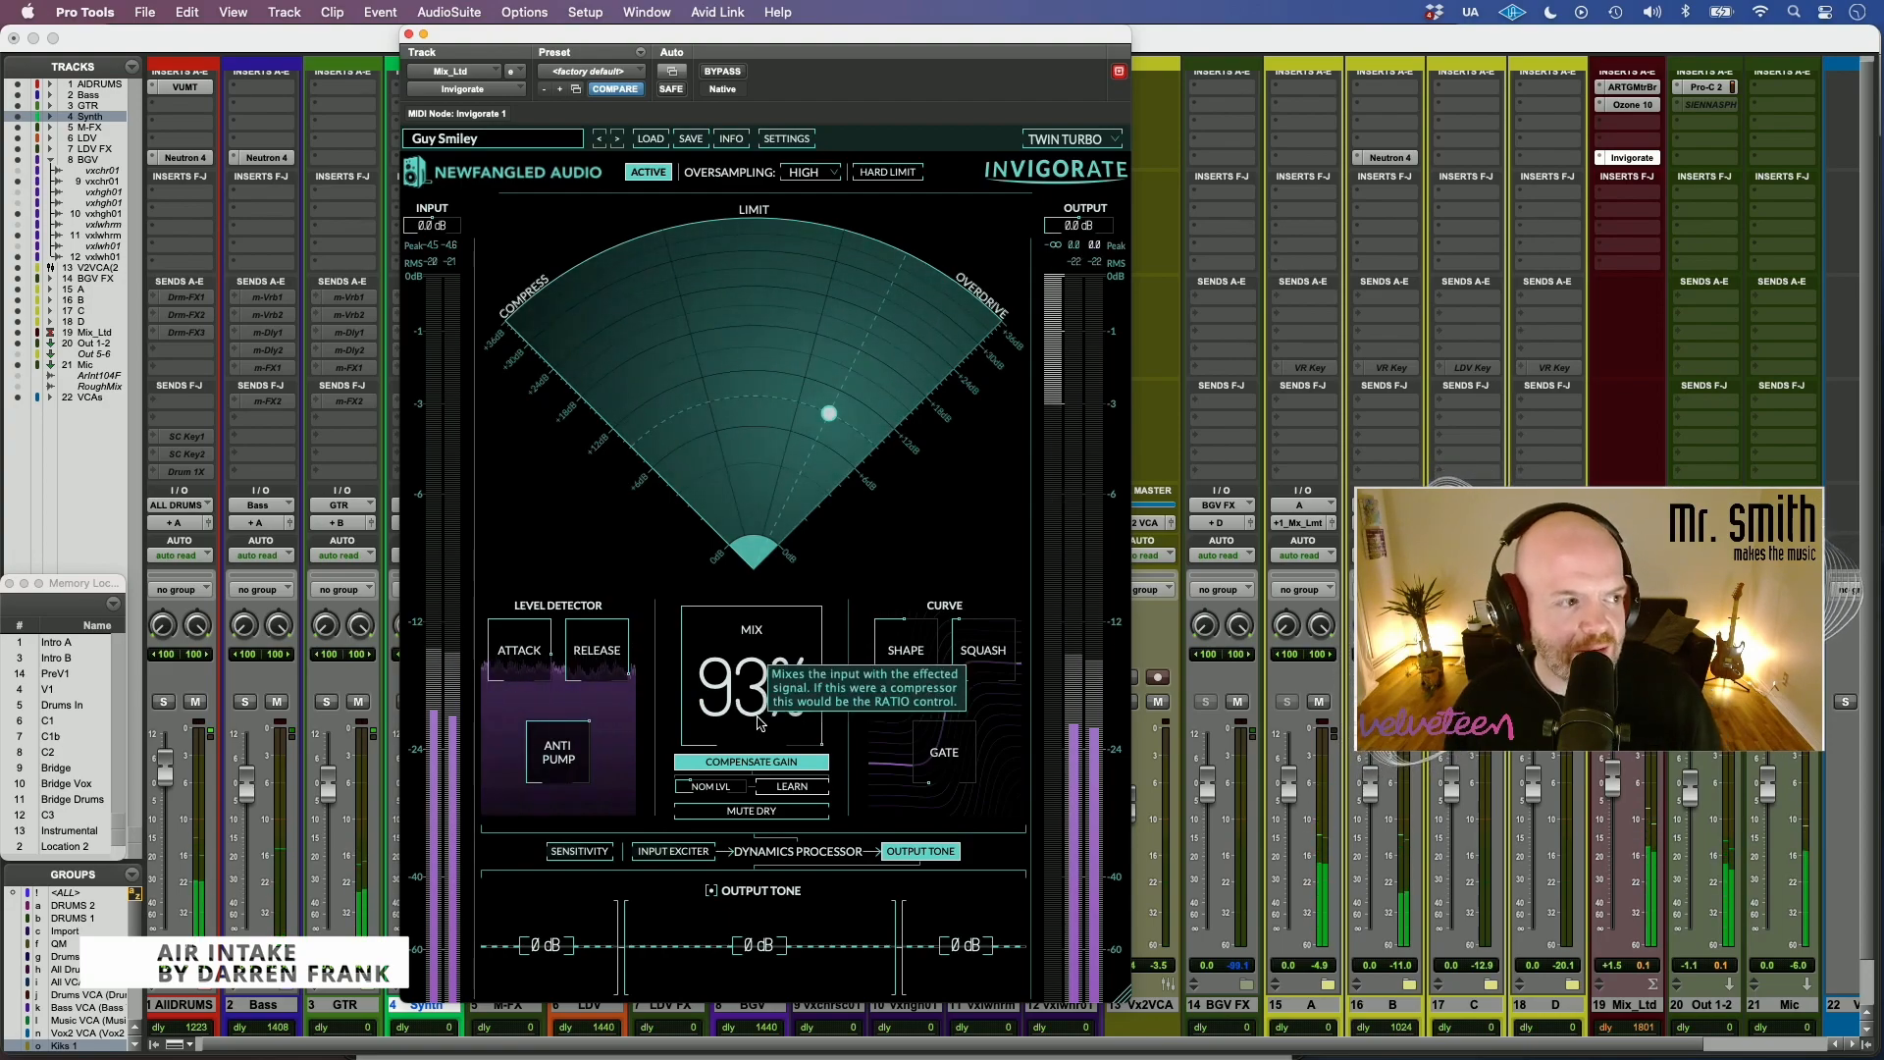
left_click(643, 174)
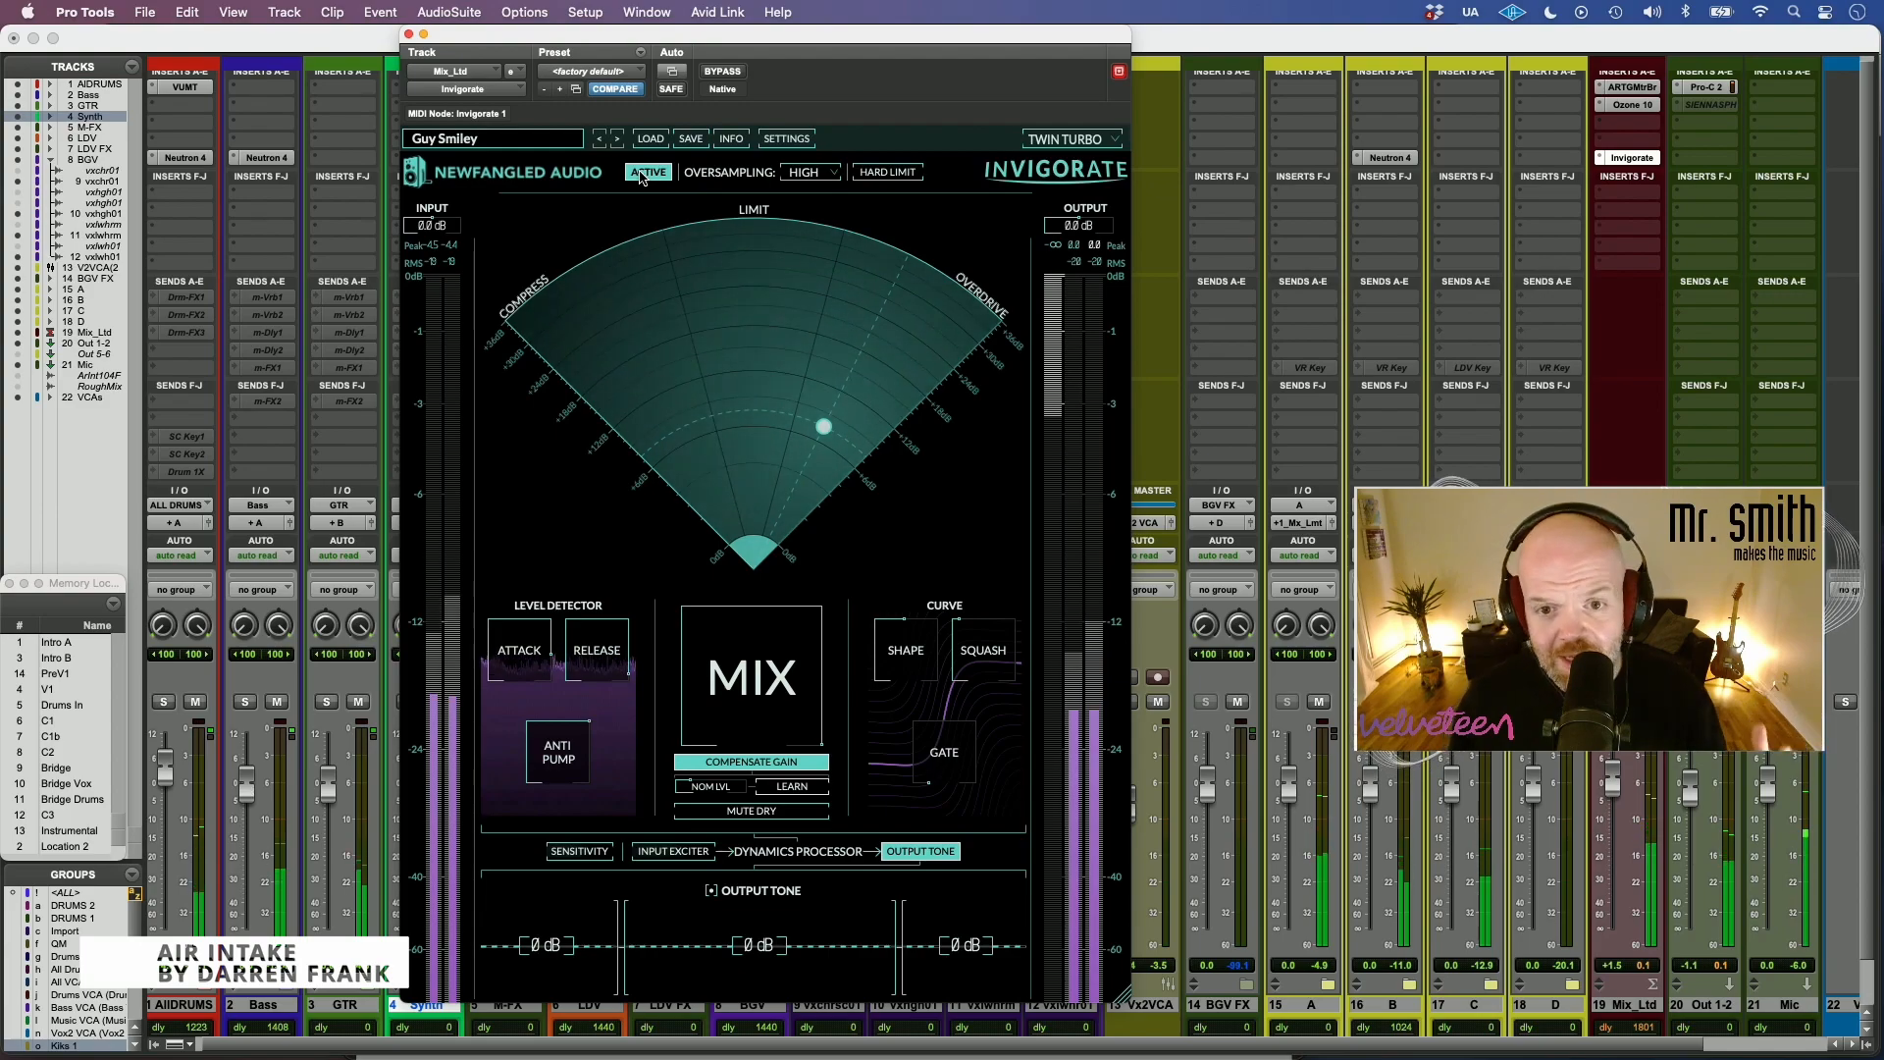
- Bring the dynamics control point back onto the Limit line and lower it to just under +6 dB
left_click_drag(823, 426, 757, 424)
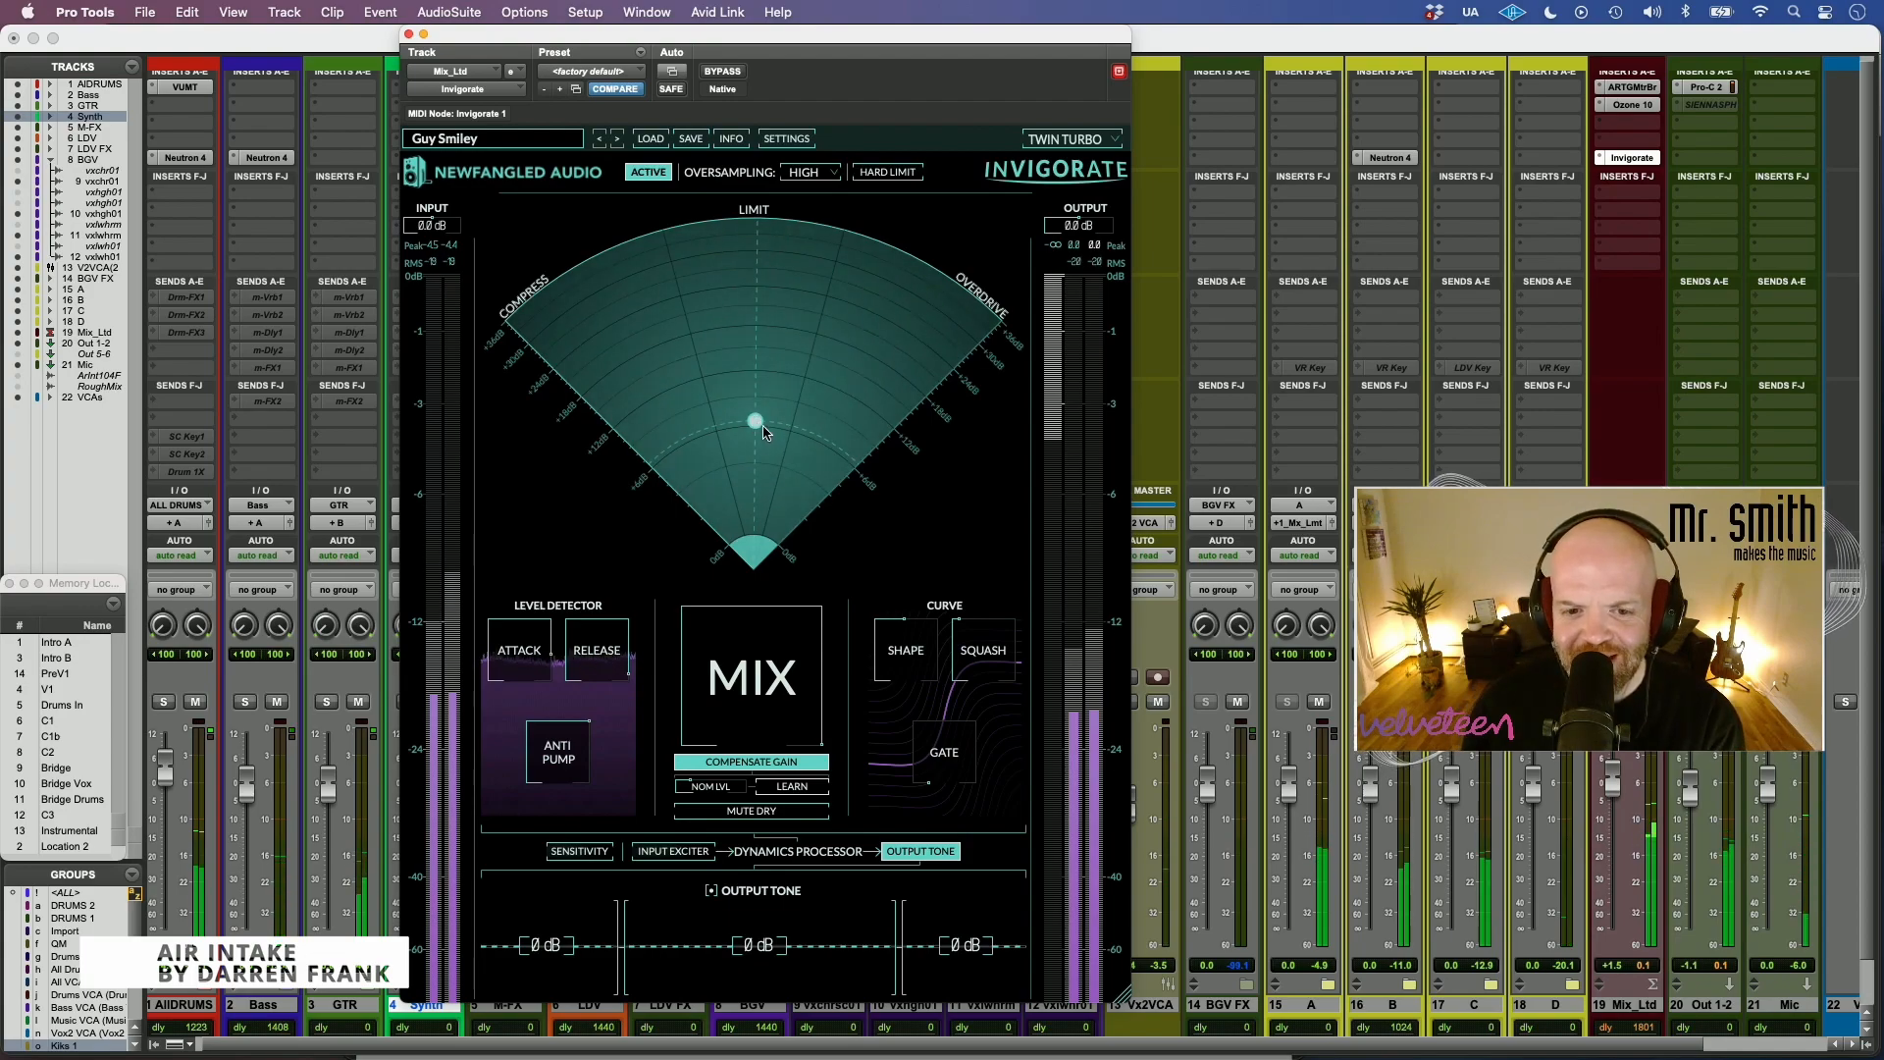
left_click_drag(756, 424, 759, 427)
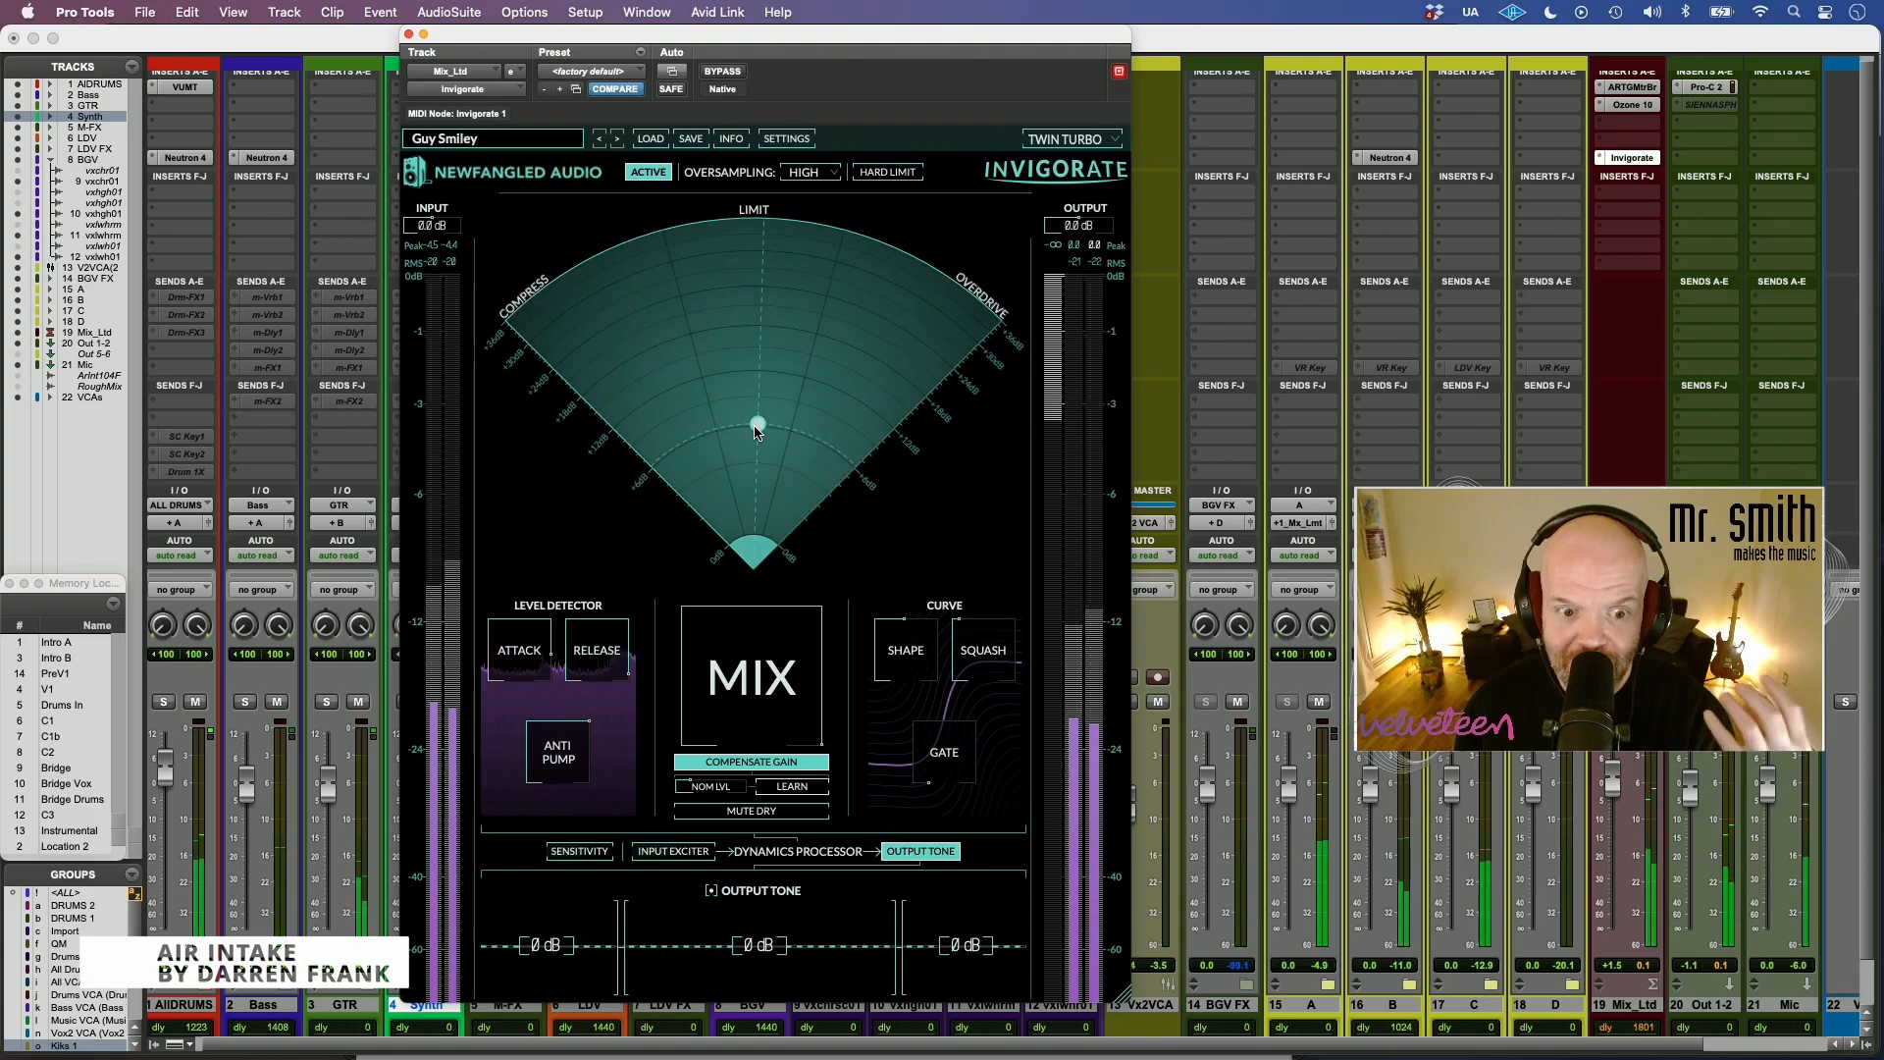
left_click_drag(756, 427, 749, 461)
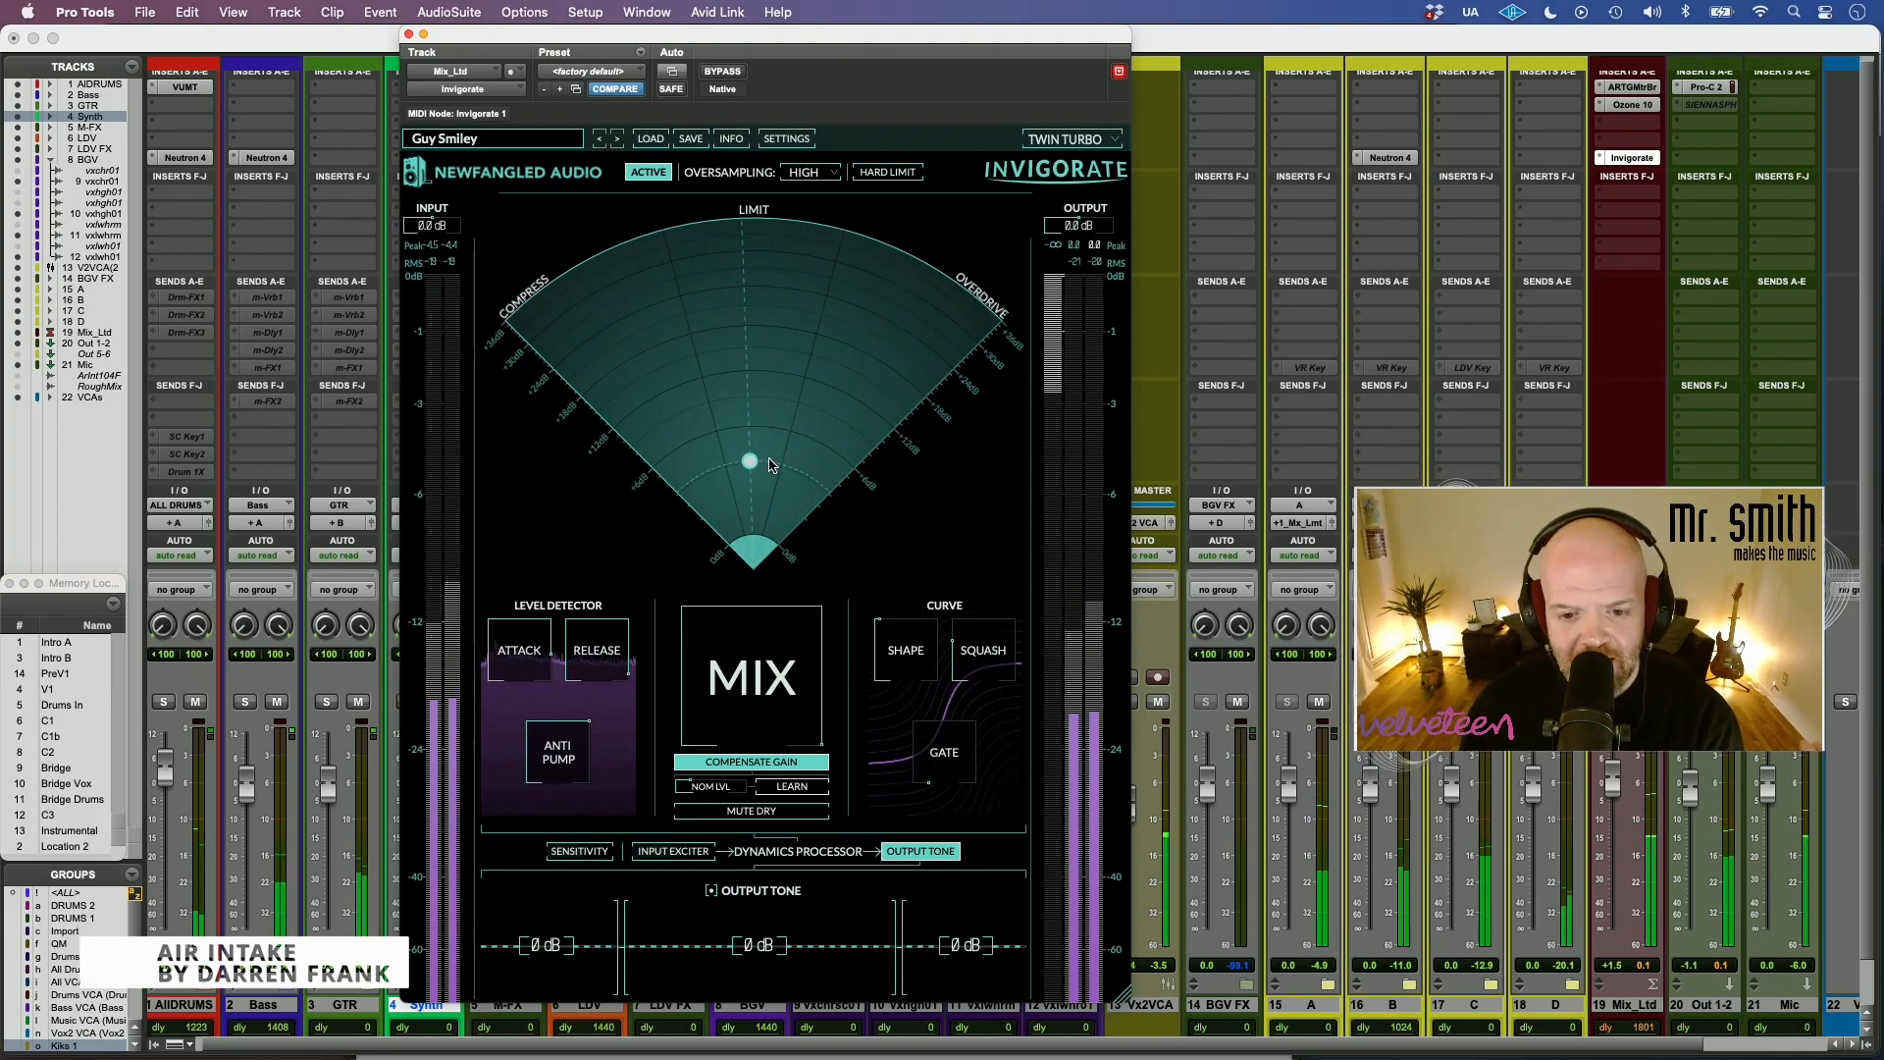
- Try the curve's Gate, return it to 0 dB, and raise the control point slightly along the Limit line to about +6 dB
mouse_move(953, 729)
left_mouse_down()
mouse_move(955, 772)
mouse_move(961, 699)
left_mouse_up()
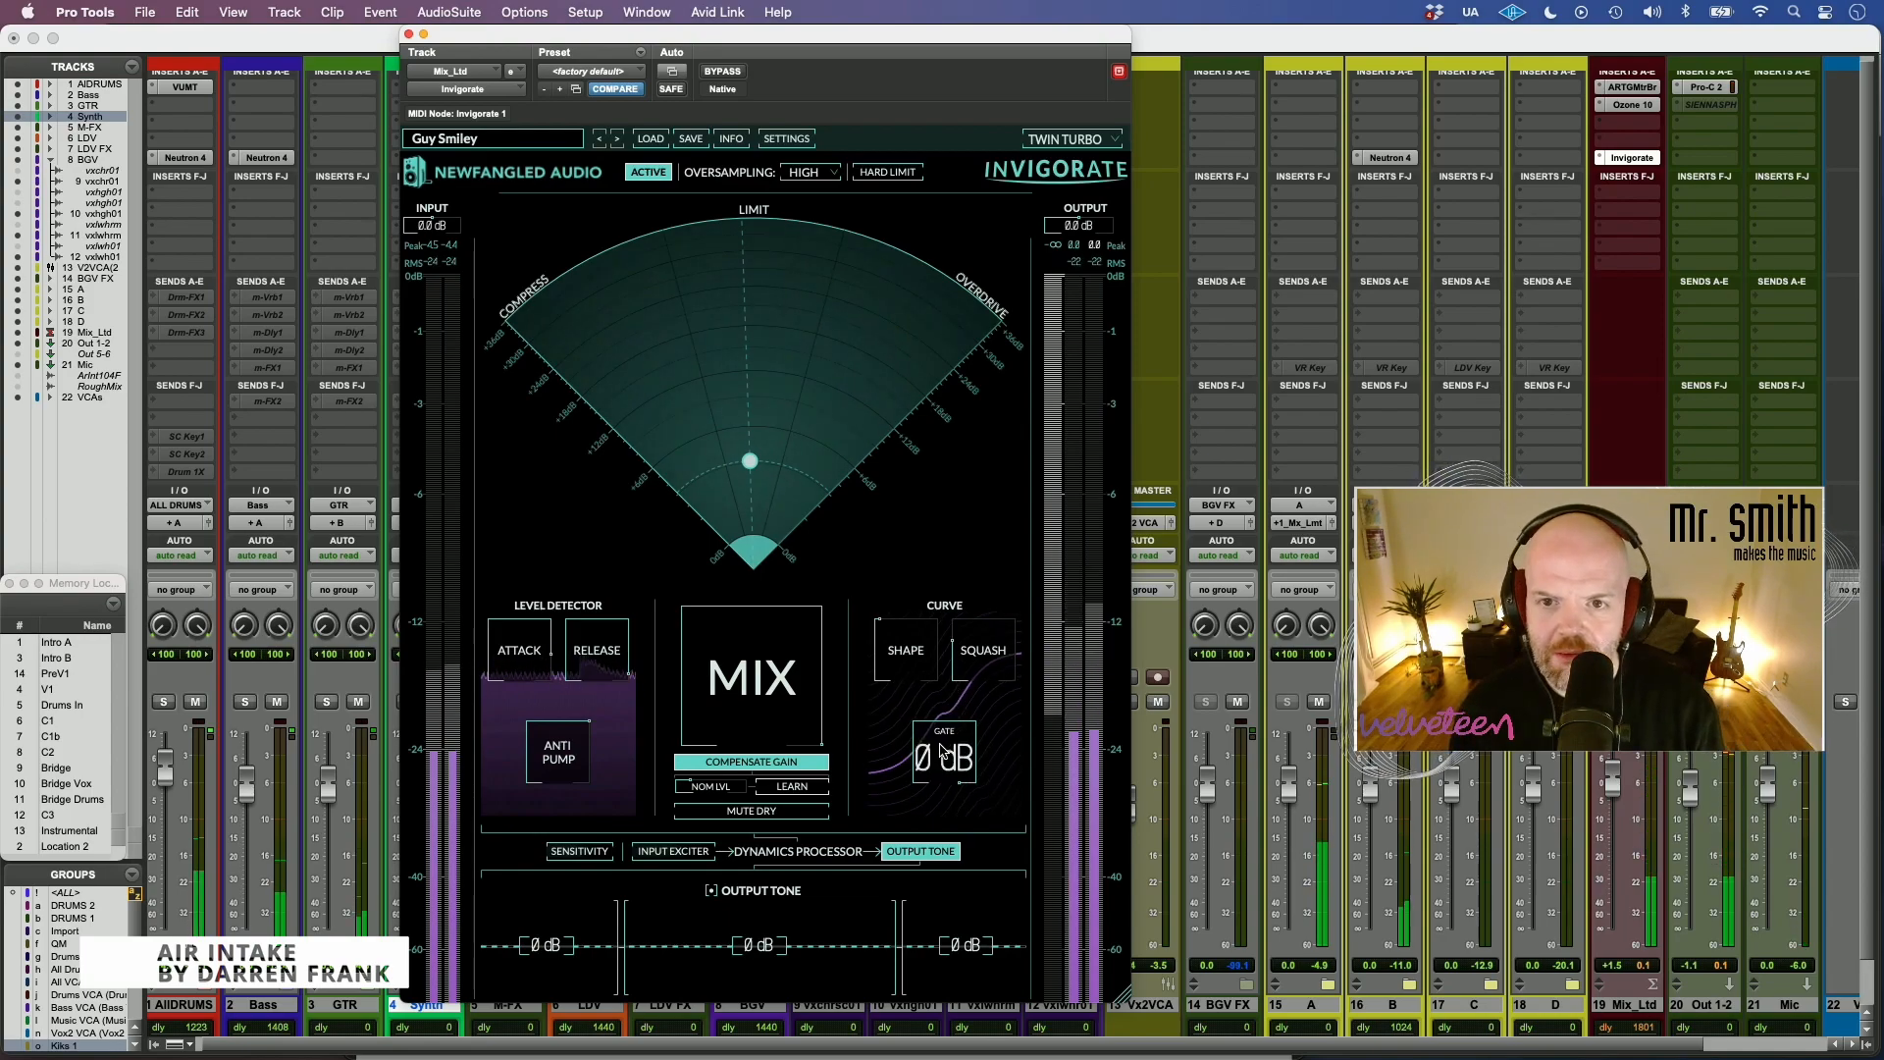
left_click_drag(942, 751, 864, 835)
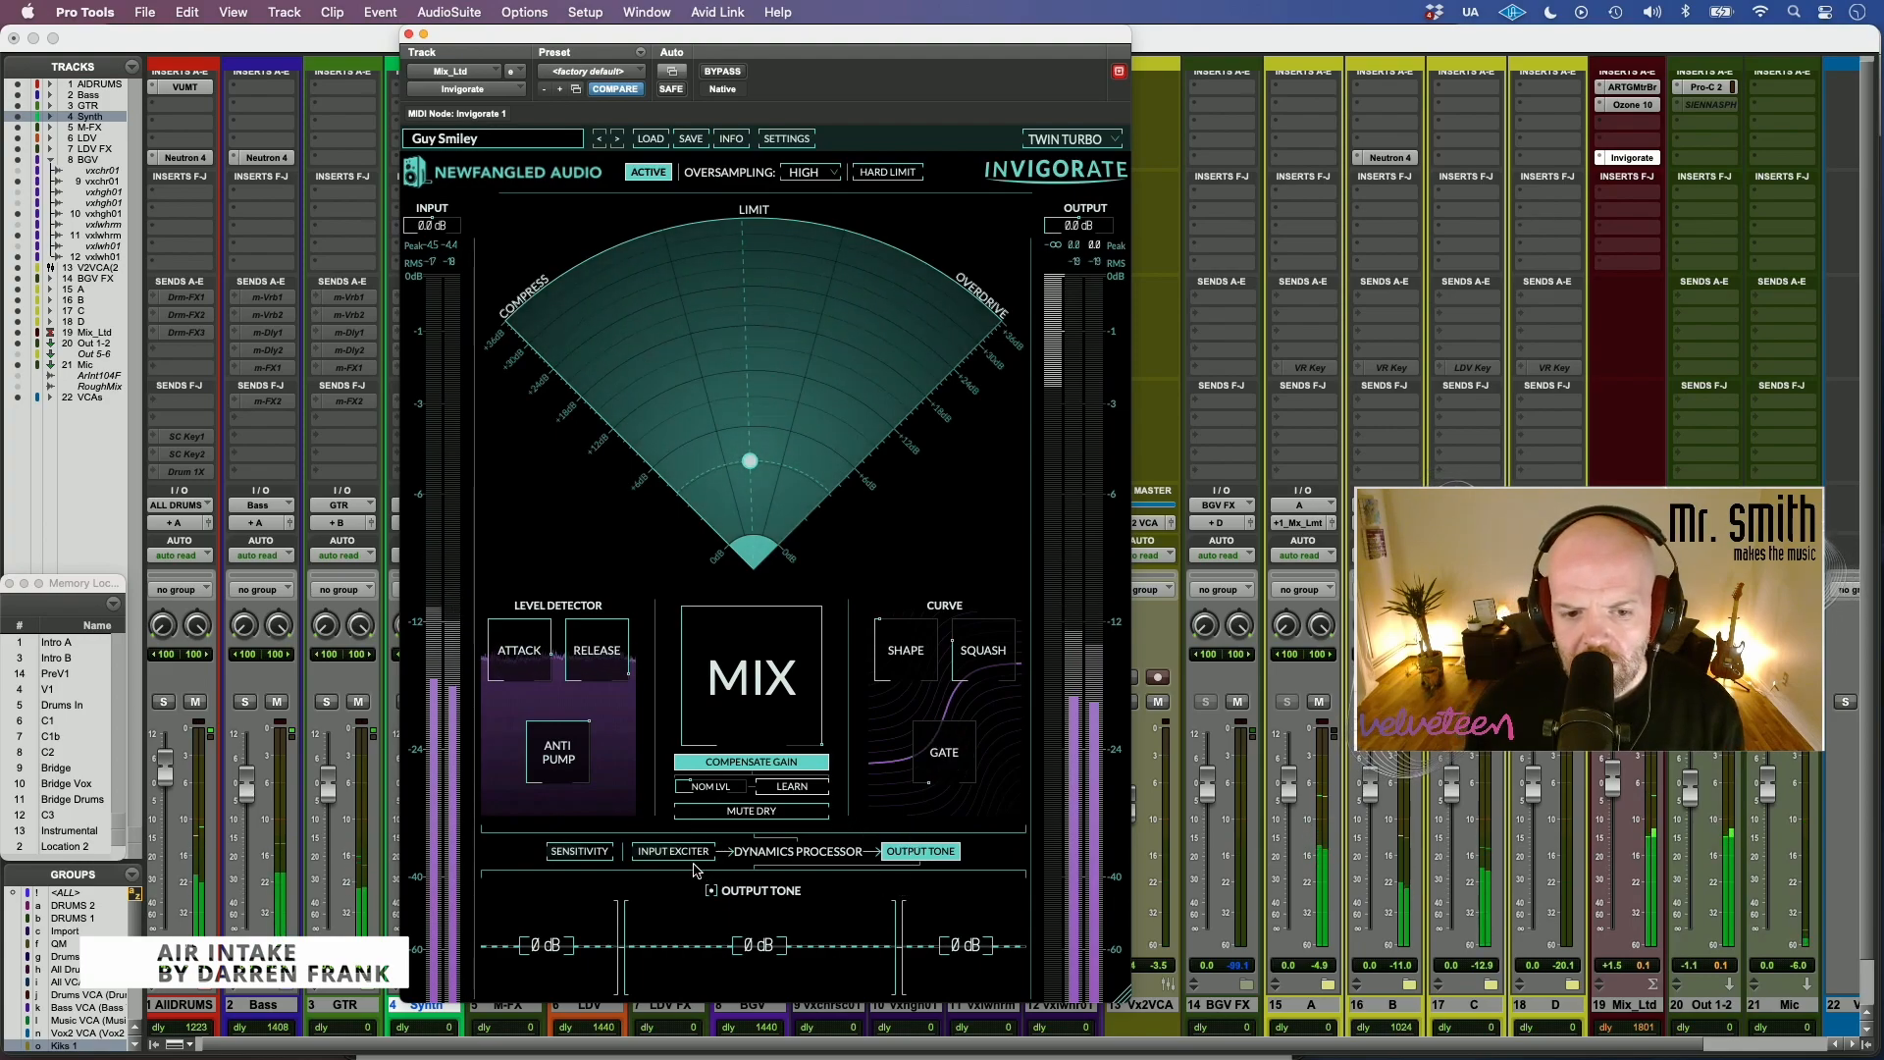
left_click_drag(748, 469, 748, 450)
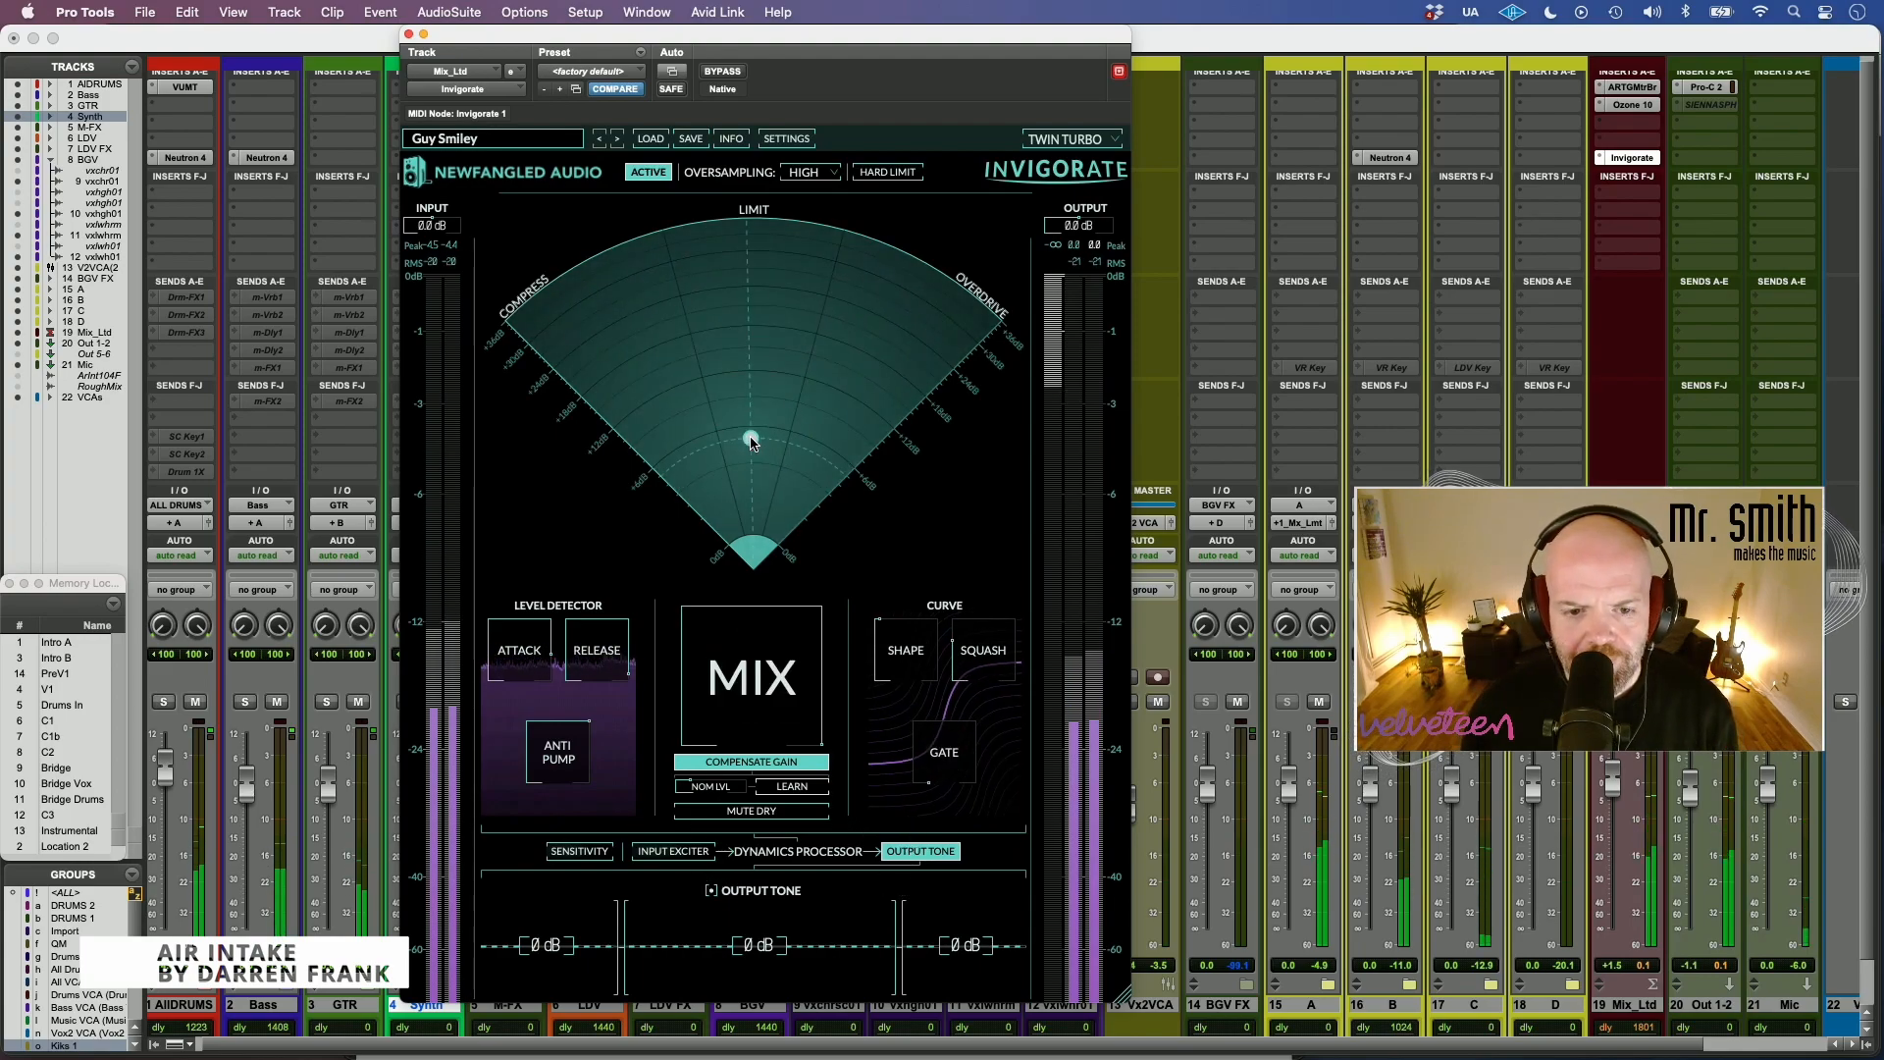
- Show the Sensitivity bands and set the high band to 9 dB and the low band to -8 dB
left_click(580, 854)
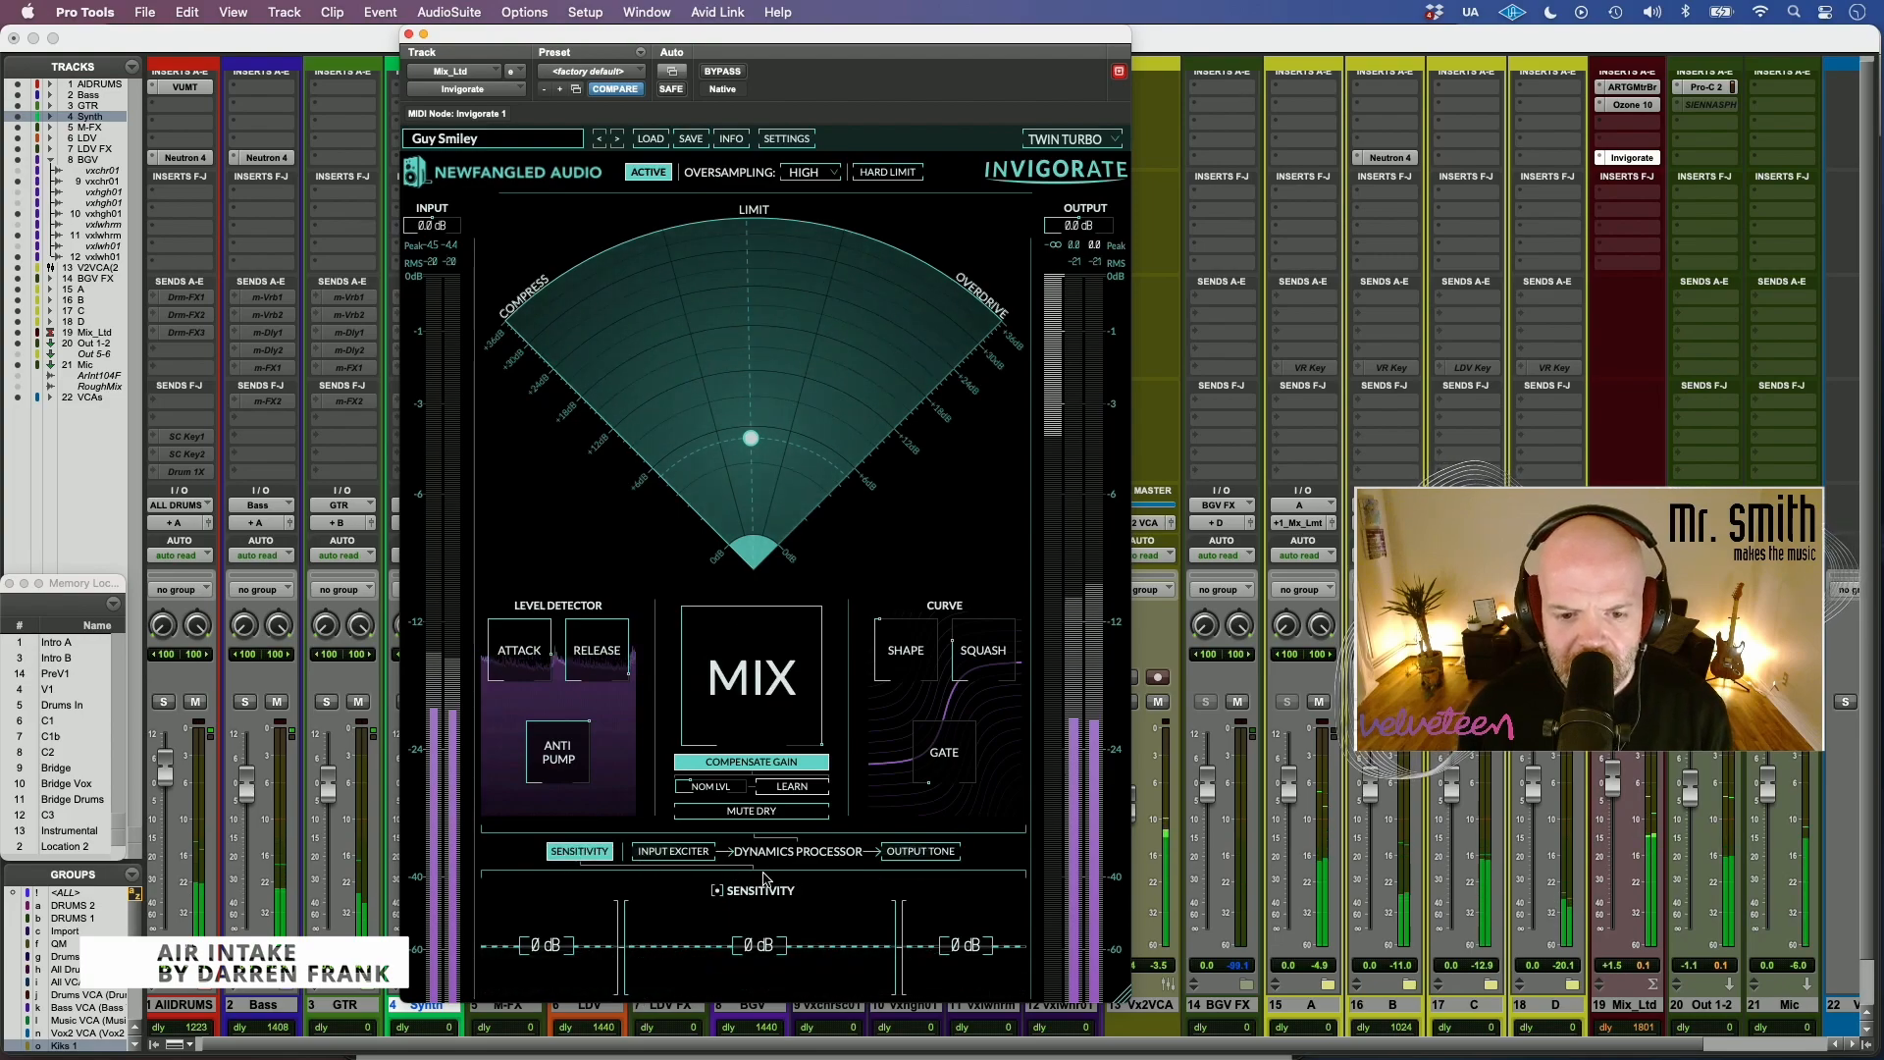
left_click_drag(966, 944, 976, 905)
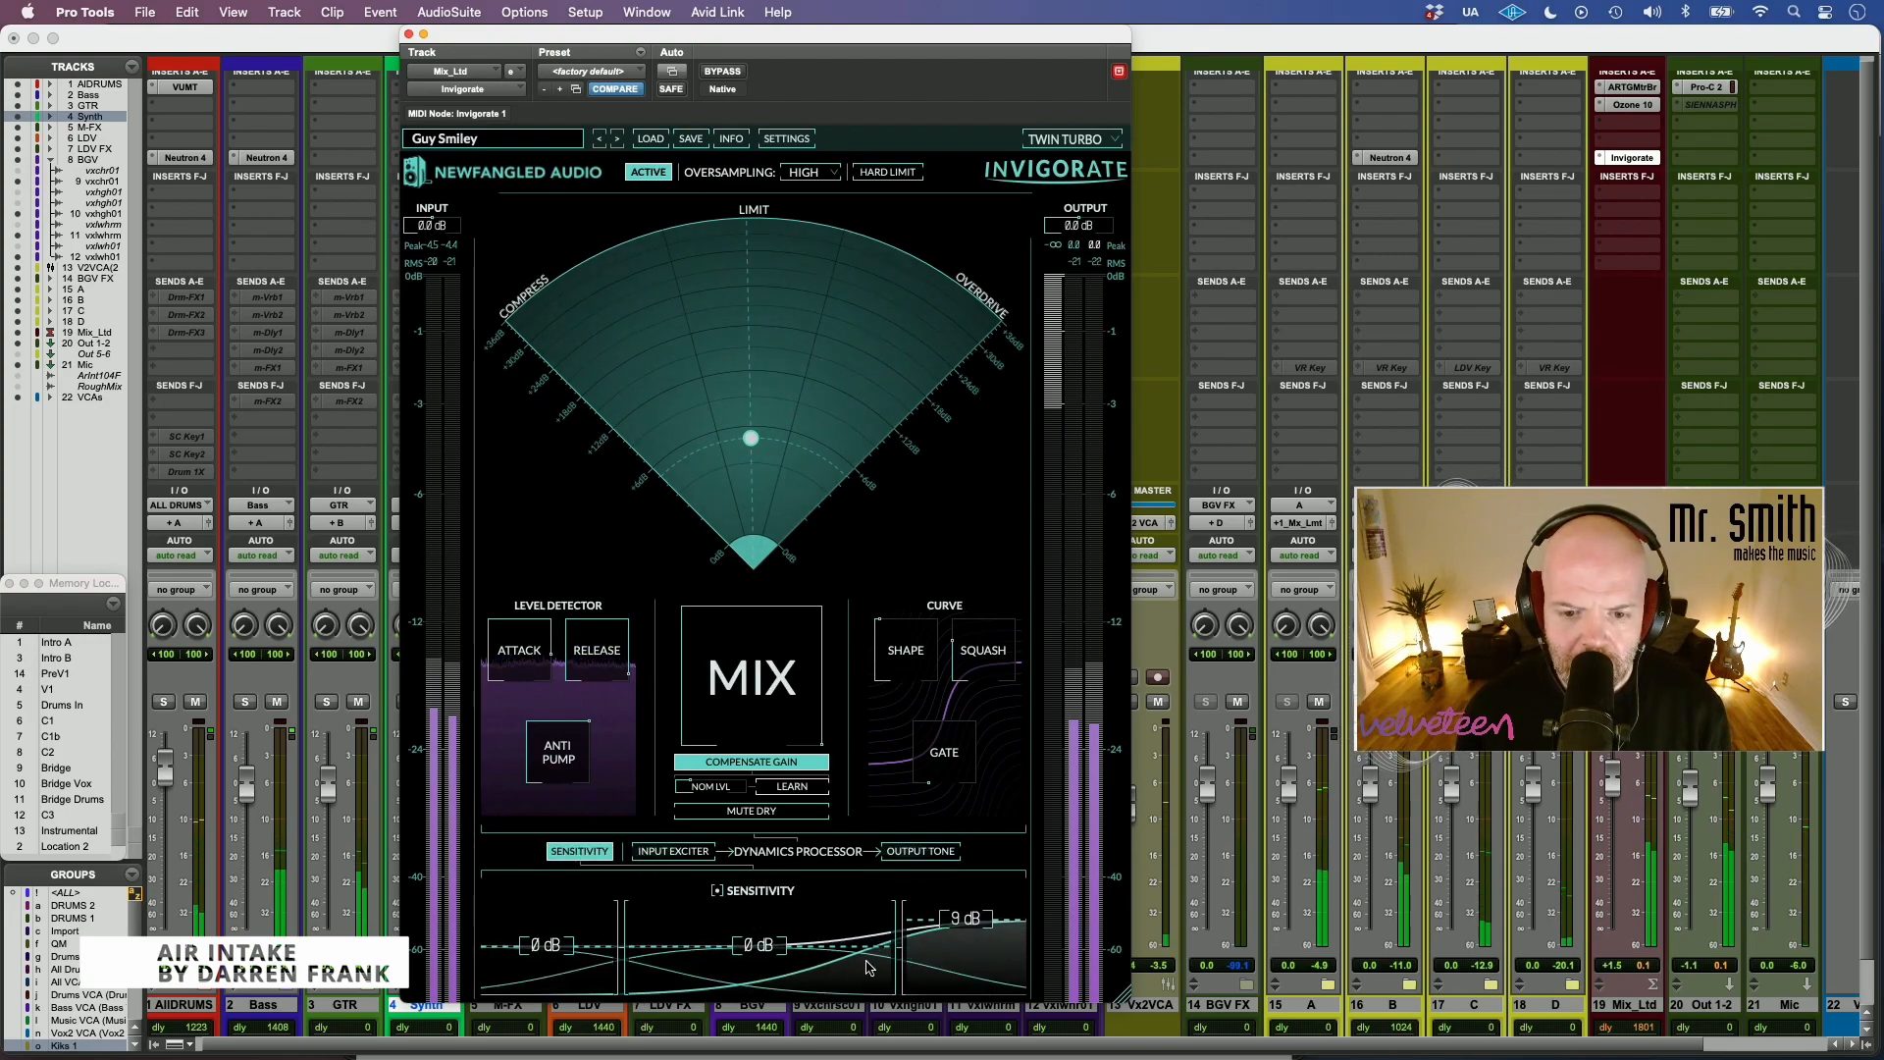
left_click_drag(545, 945, 555, 960)
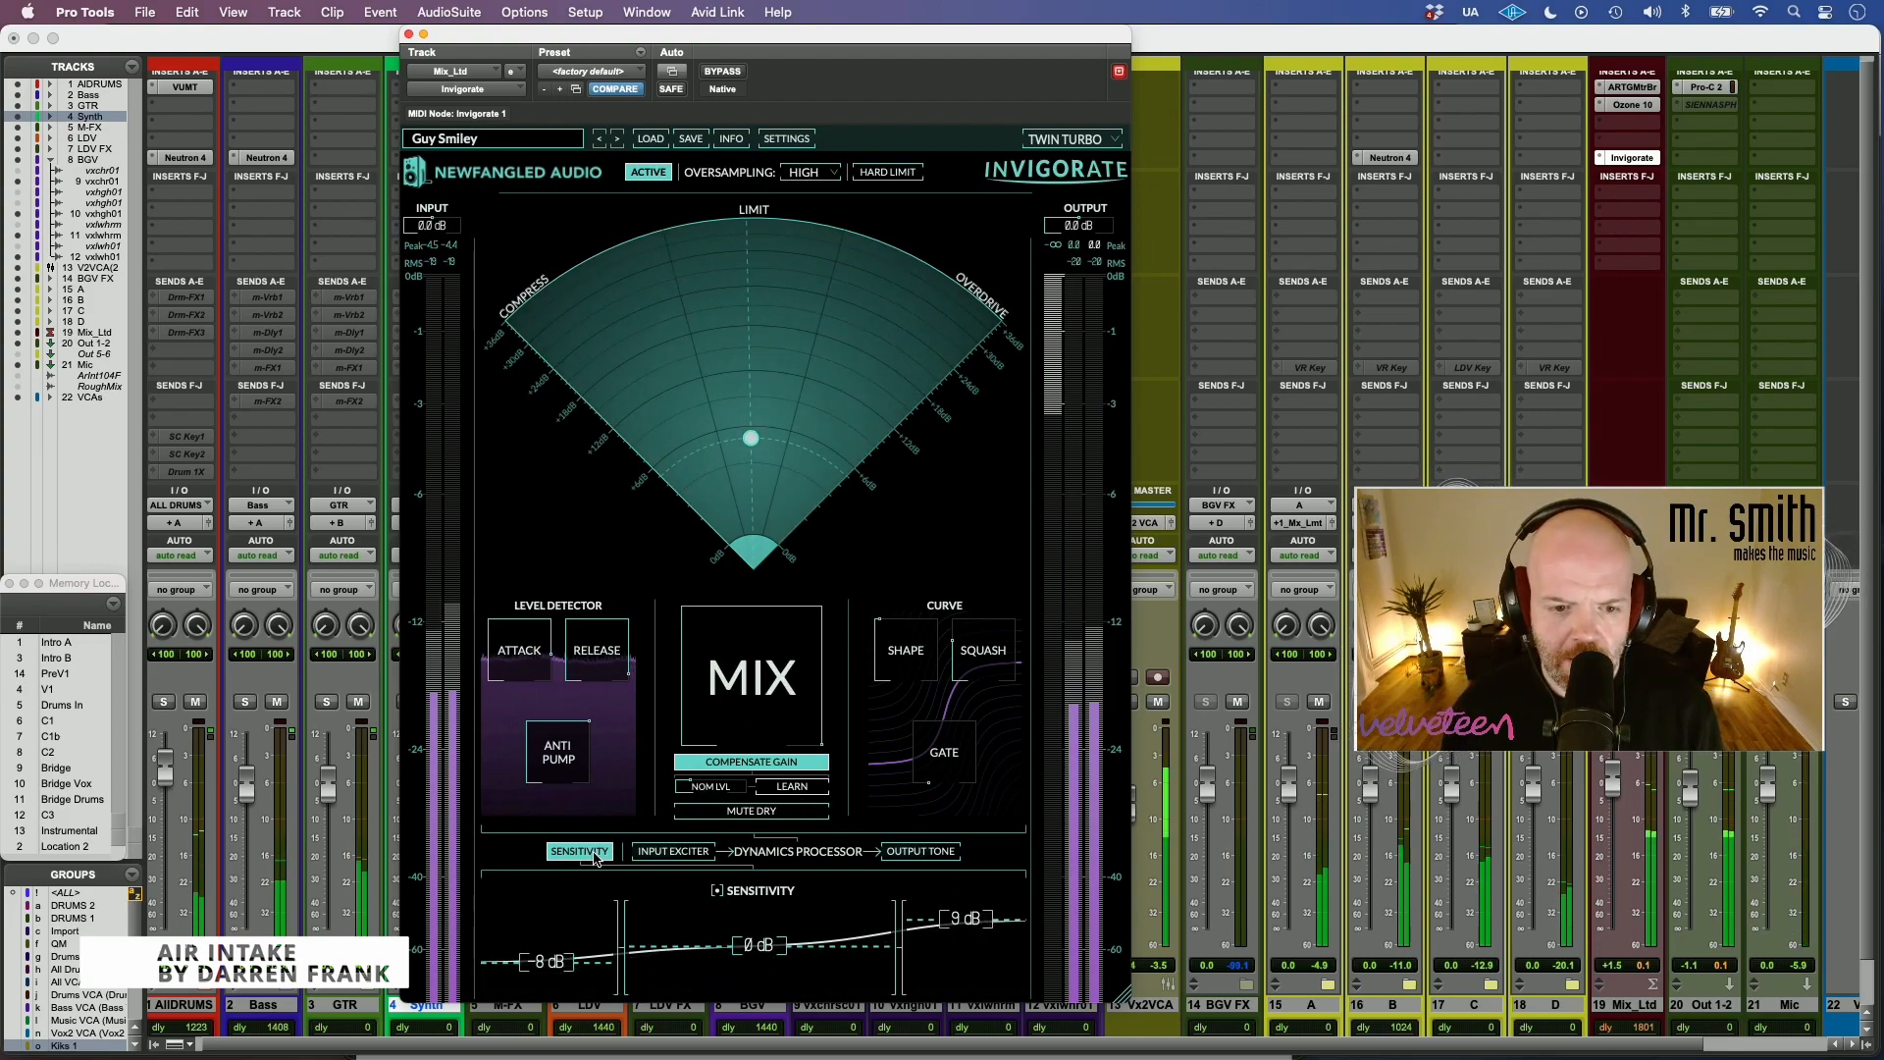
- Compare the Sensitivity stage off and on, and set its mid band to 5 dB and low band to -10 dB
left_click(720, 891)
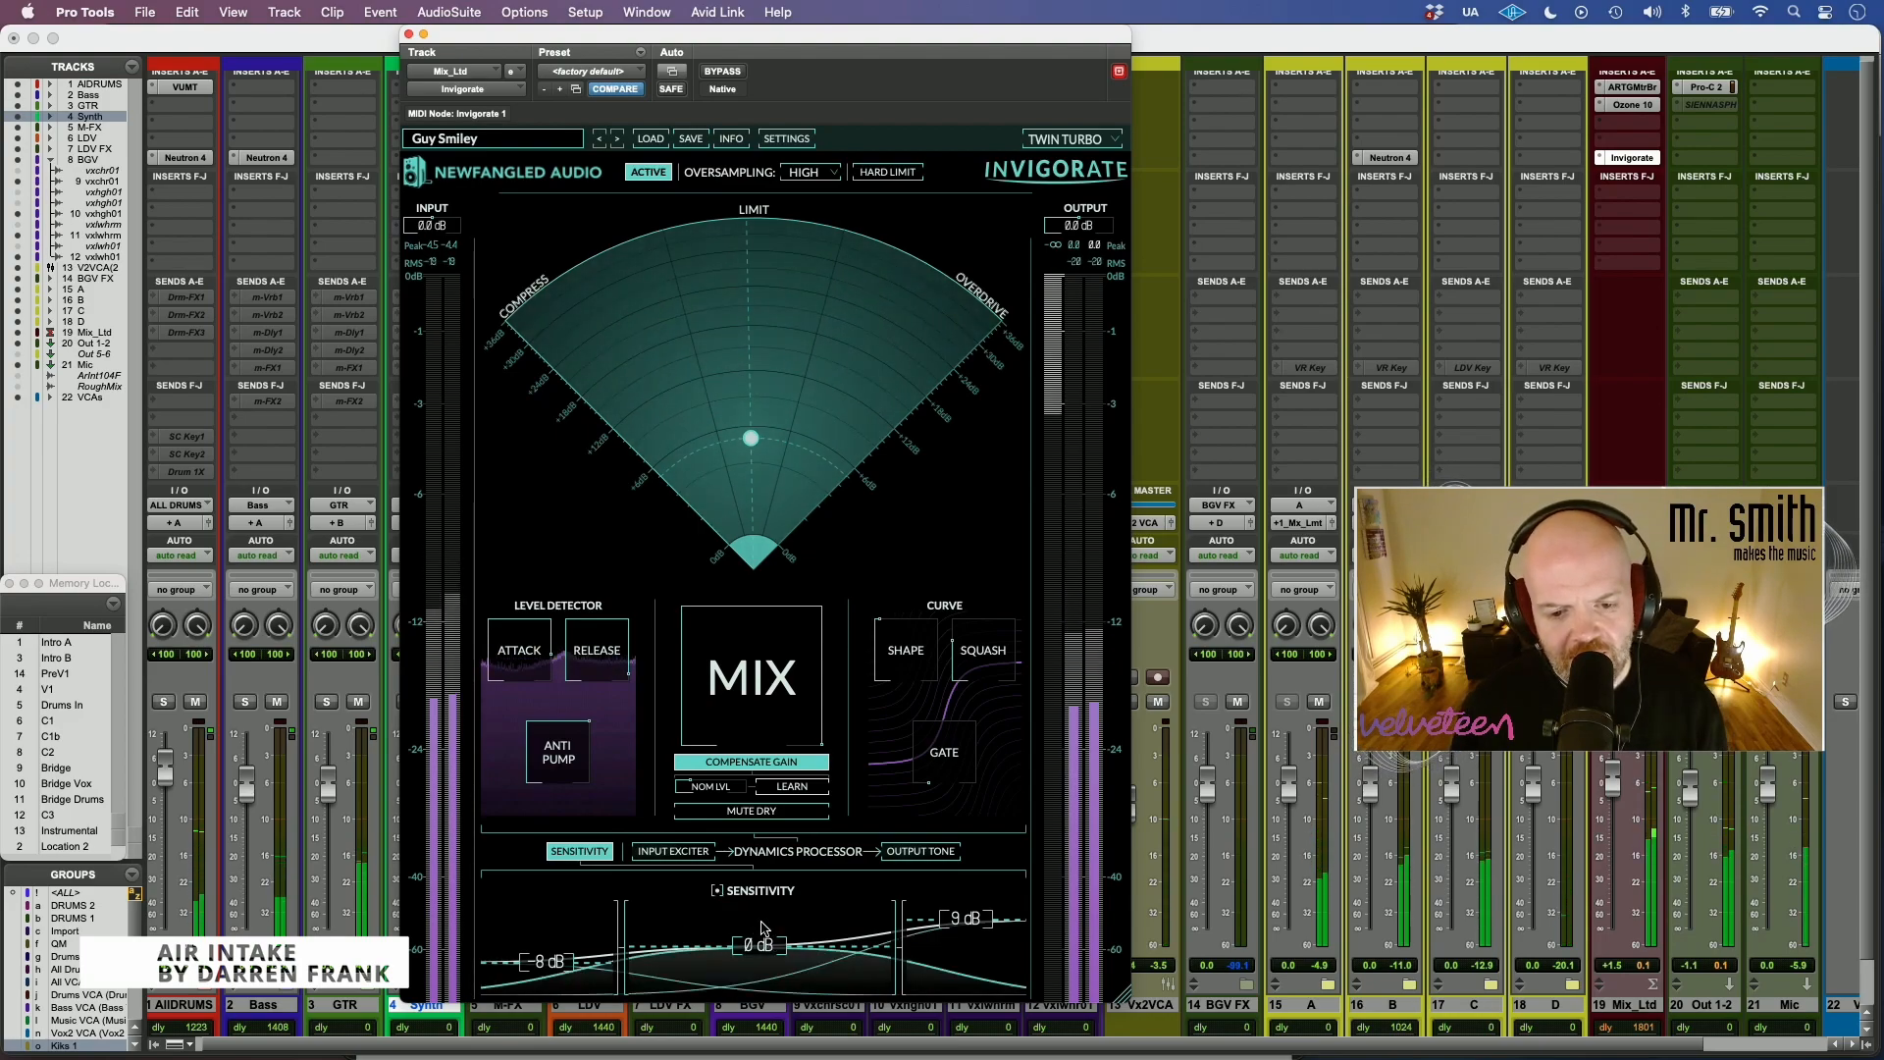
left_click(719, 891)
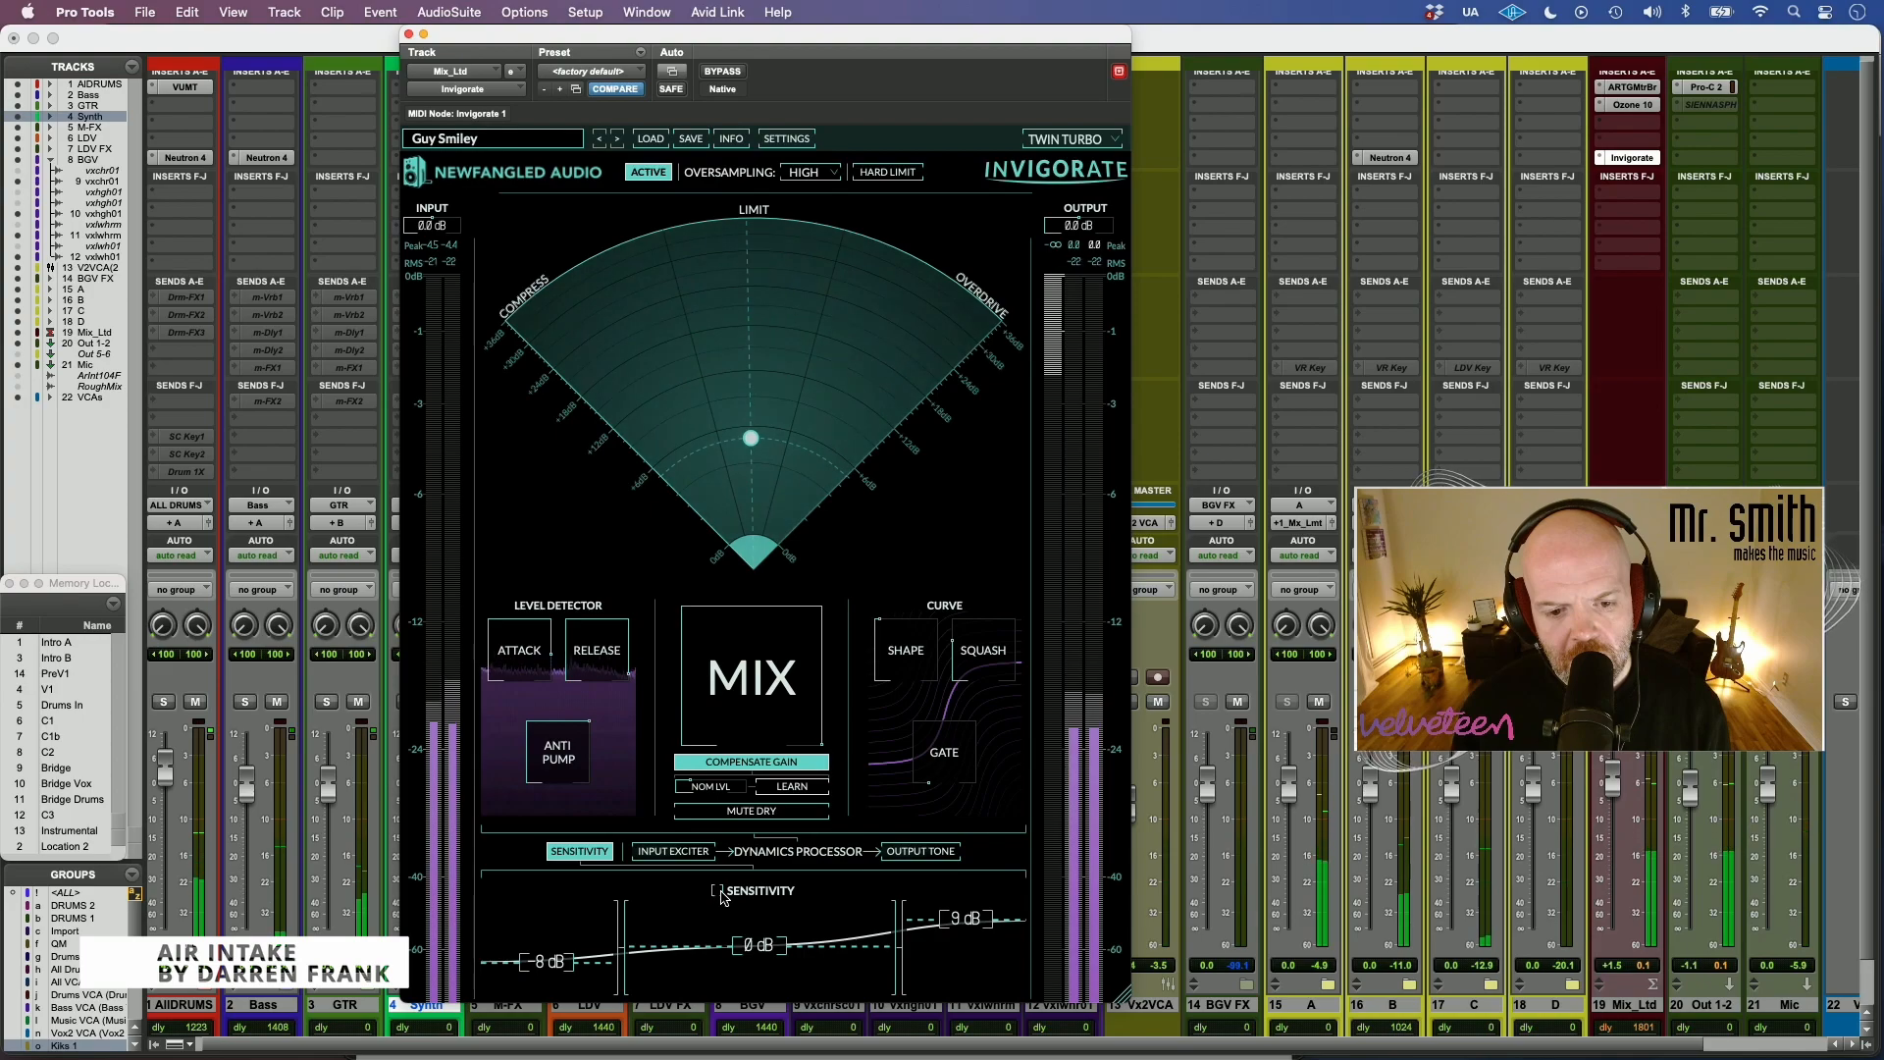
left_click(719, 891)
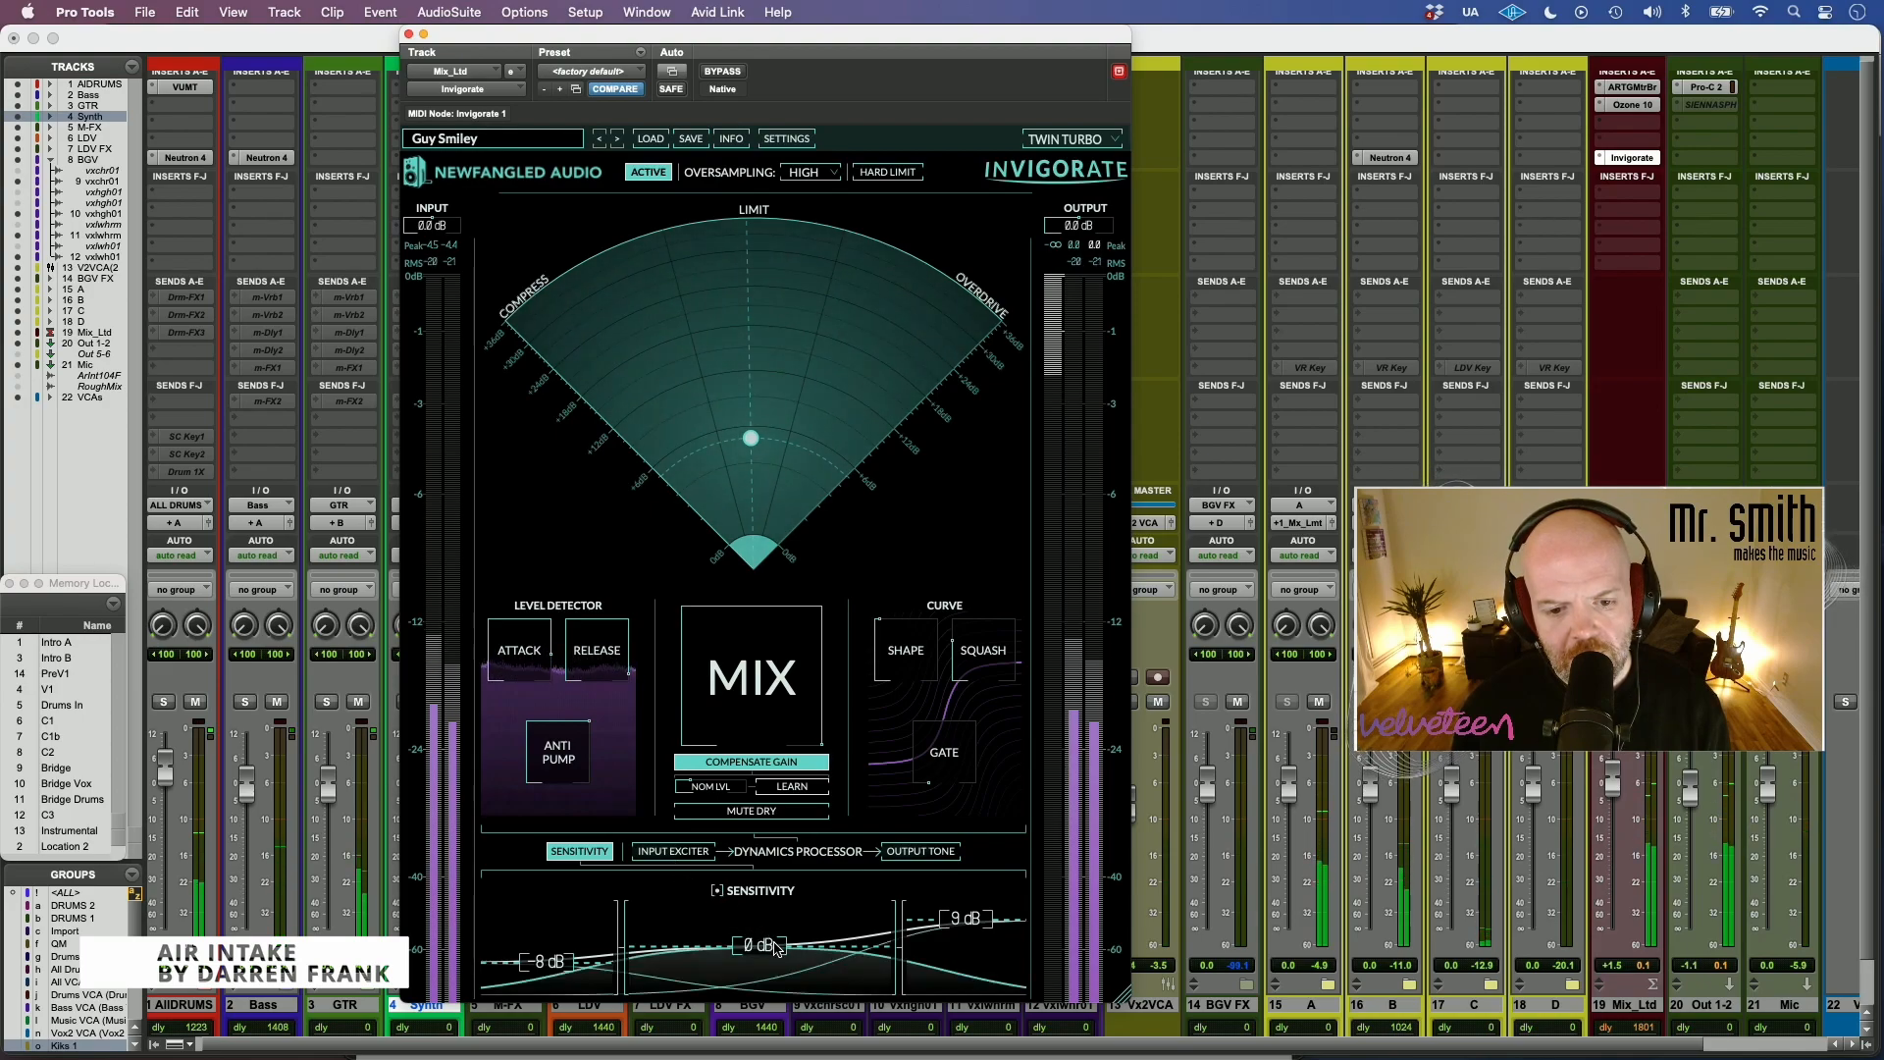
mouse_move(780, 935)
left_mouse_down()
mouse_move(786, 909)
mouse_move(752, 954)
left_mouse_up()
mouse_move(561, 959)
left_mouse_down()
mouse_move(585, 891)
mouse_move(562, 966)
left_mouse_up()
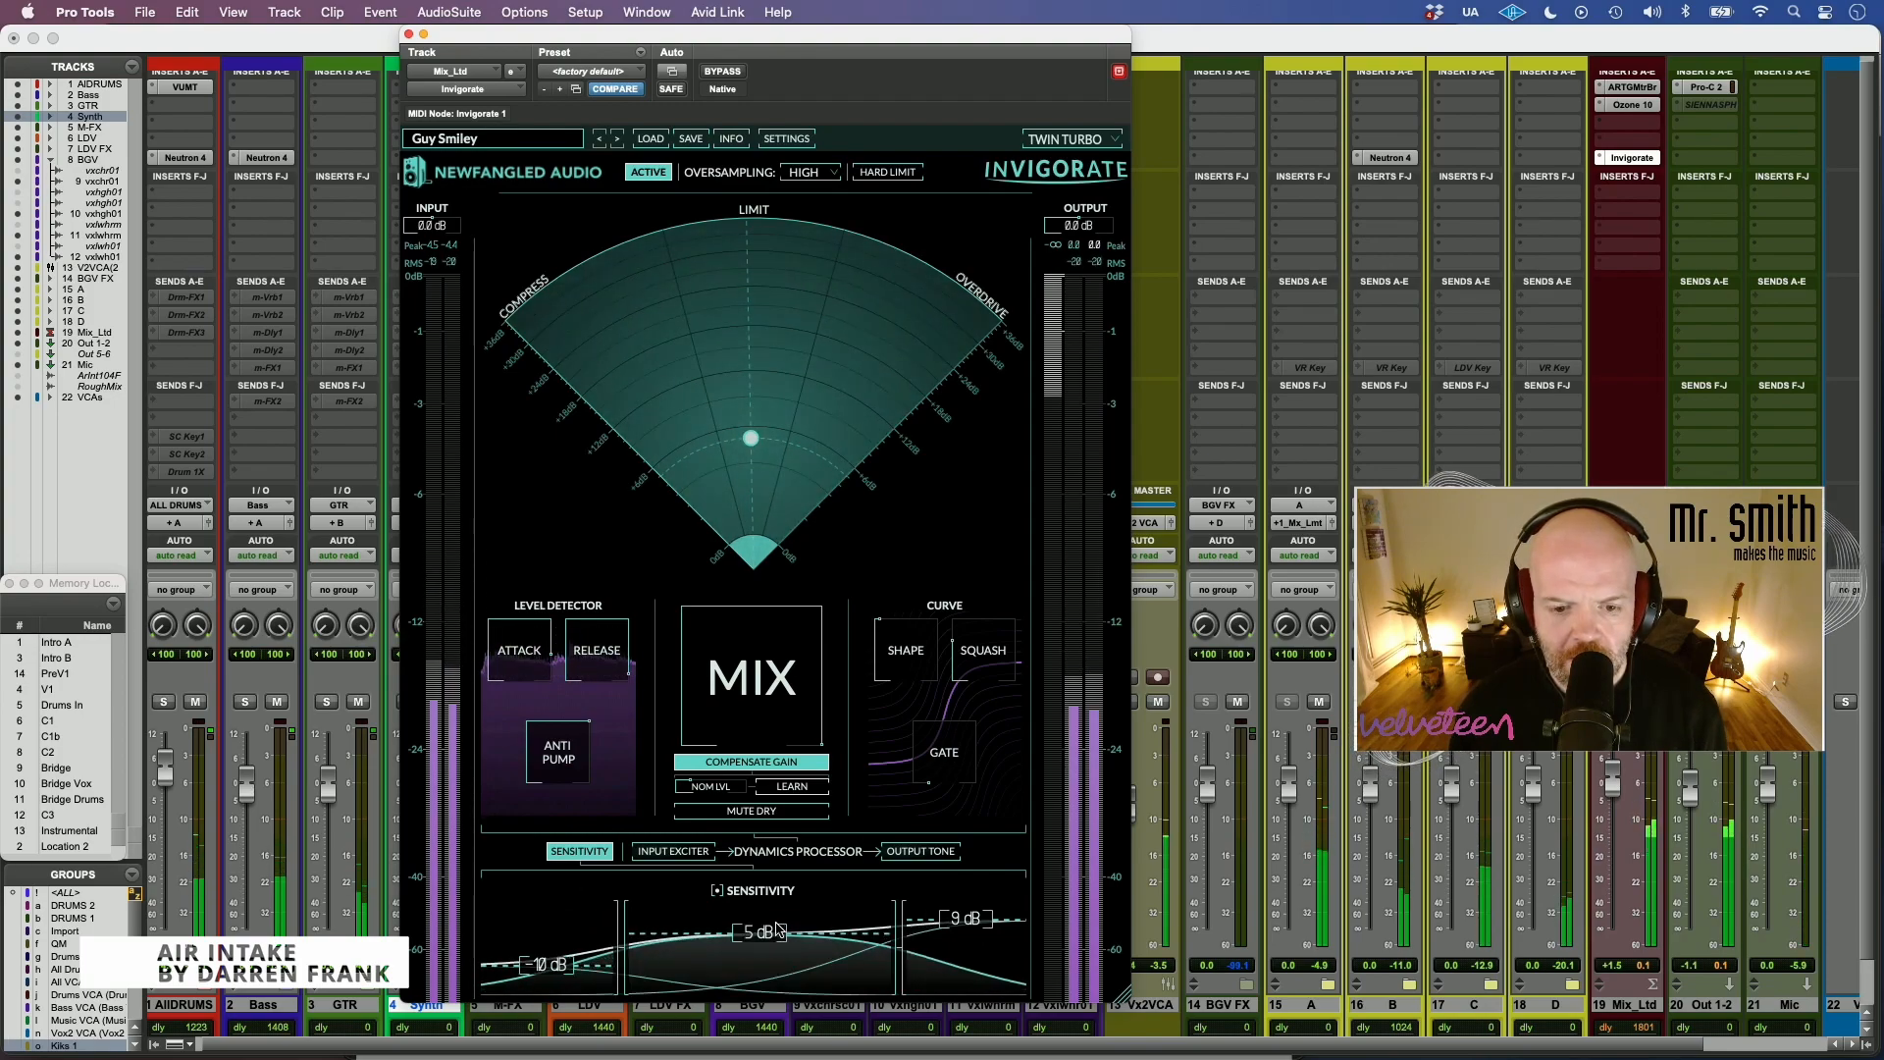
- Show the Input Exciter, raise its high band to 7 dB, and move the dynamics control point toward the Overdrive edge
left_click(676, 852)
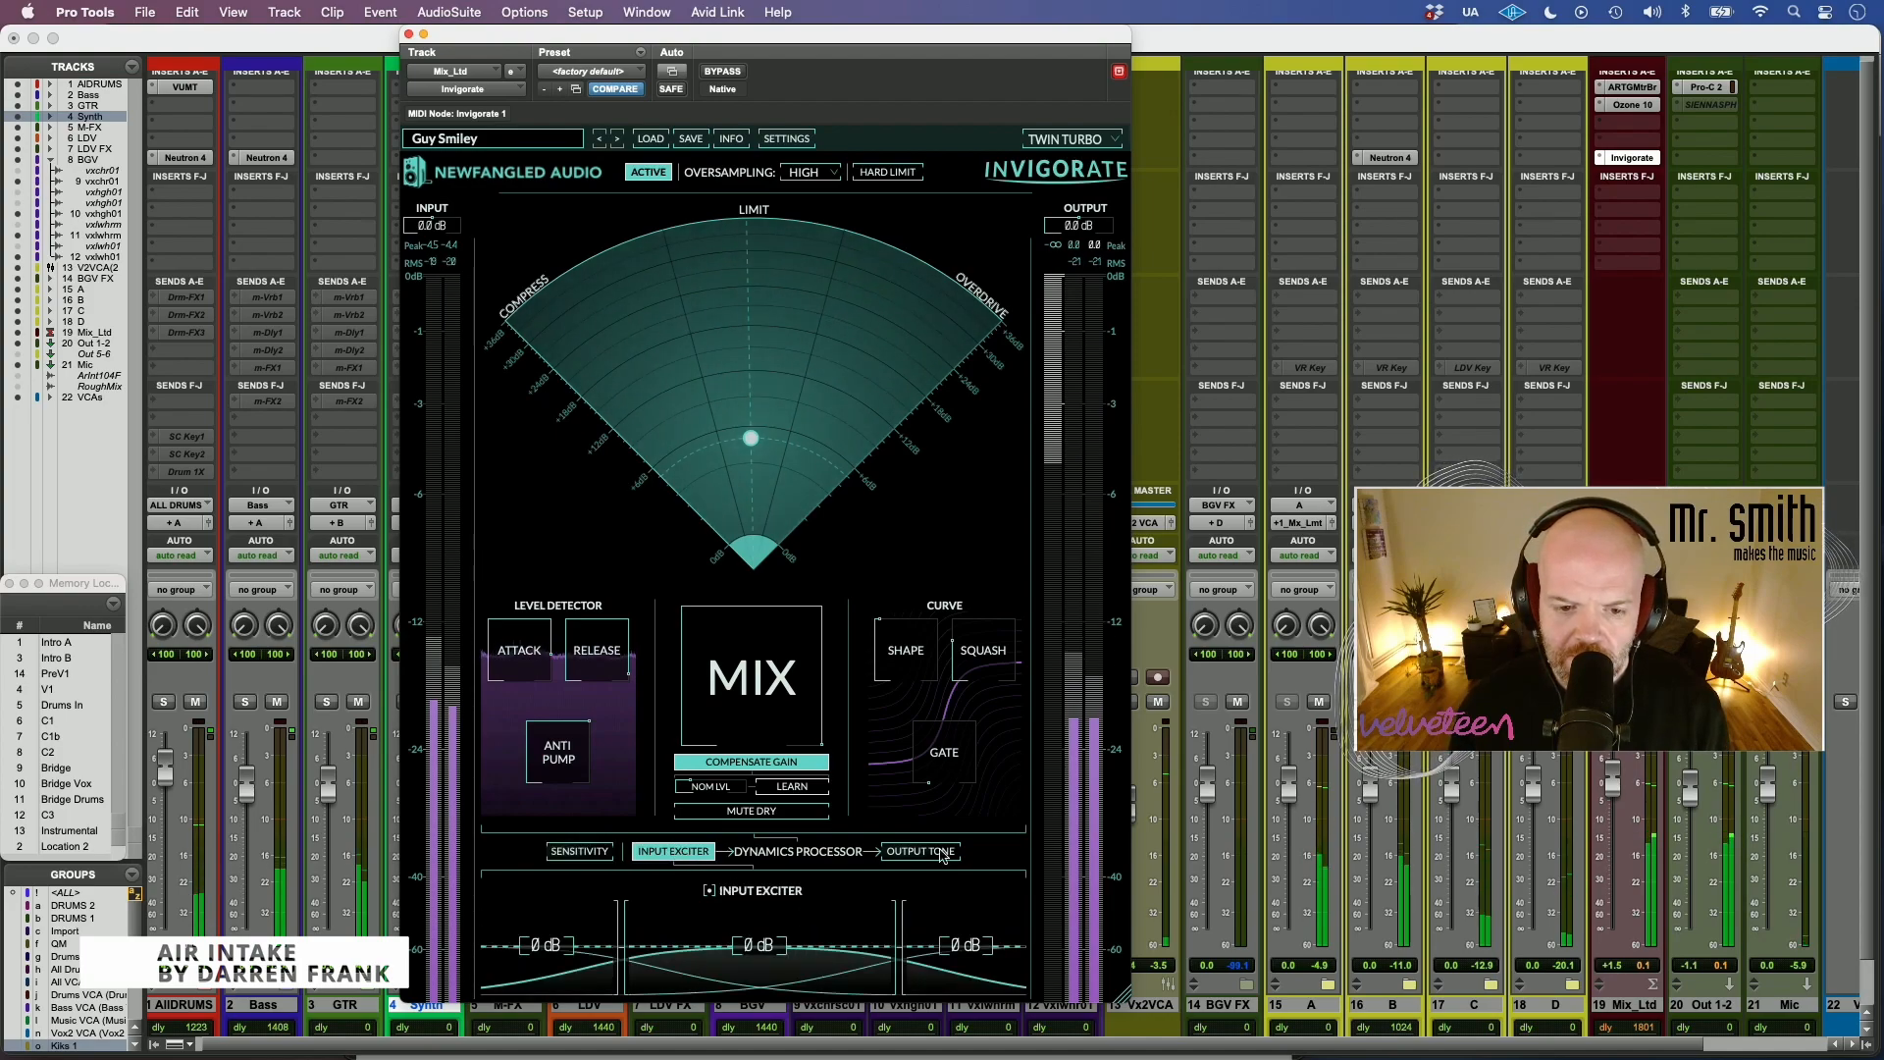
left_click_drag(777, 423, 862, 410)
left_click_drag(966, 945, 986, 910)
left_click_drag(978, 917, 977, 926)
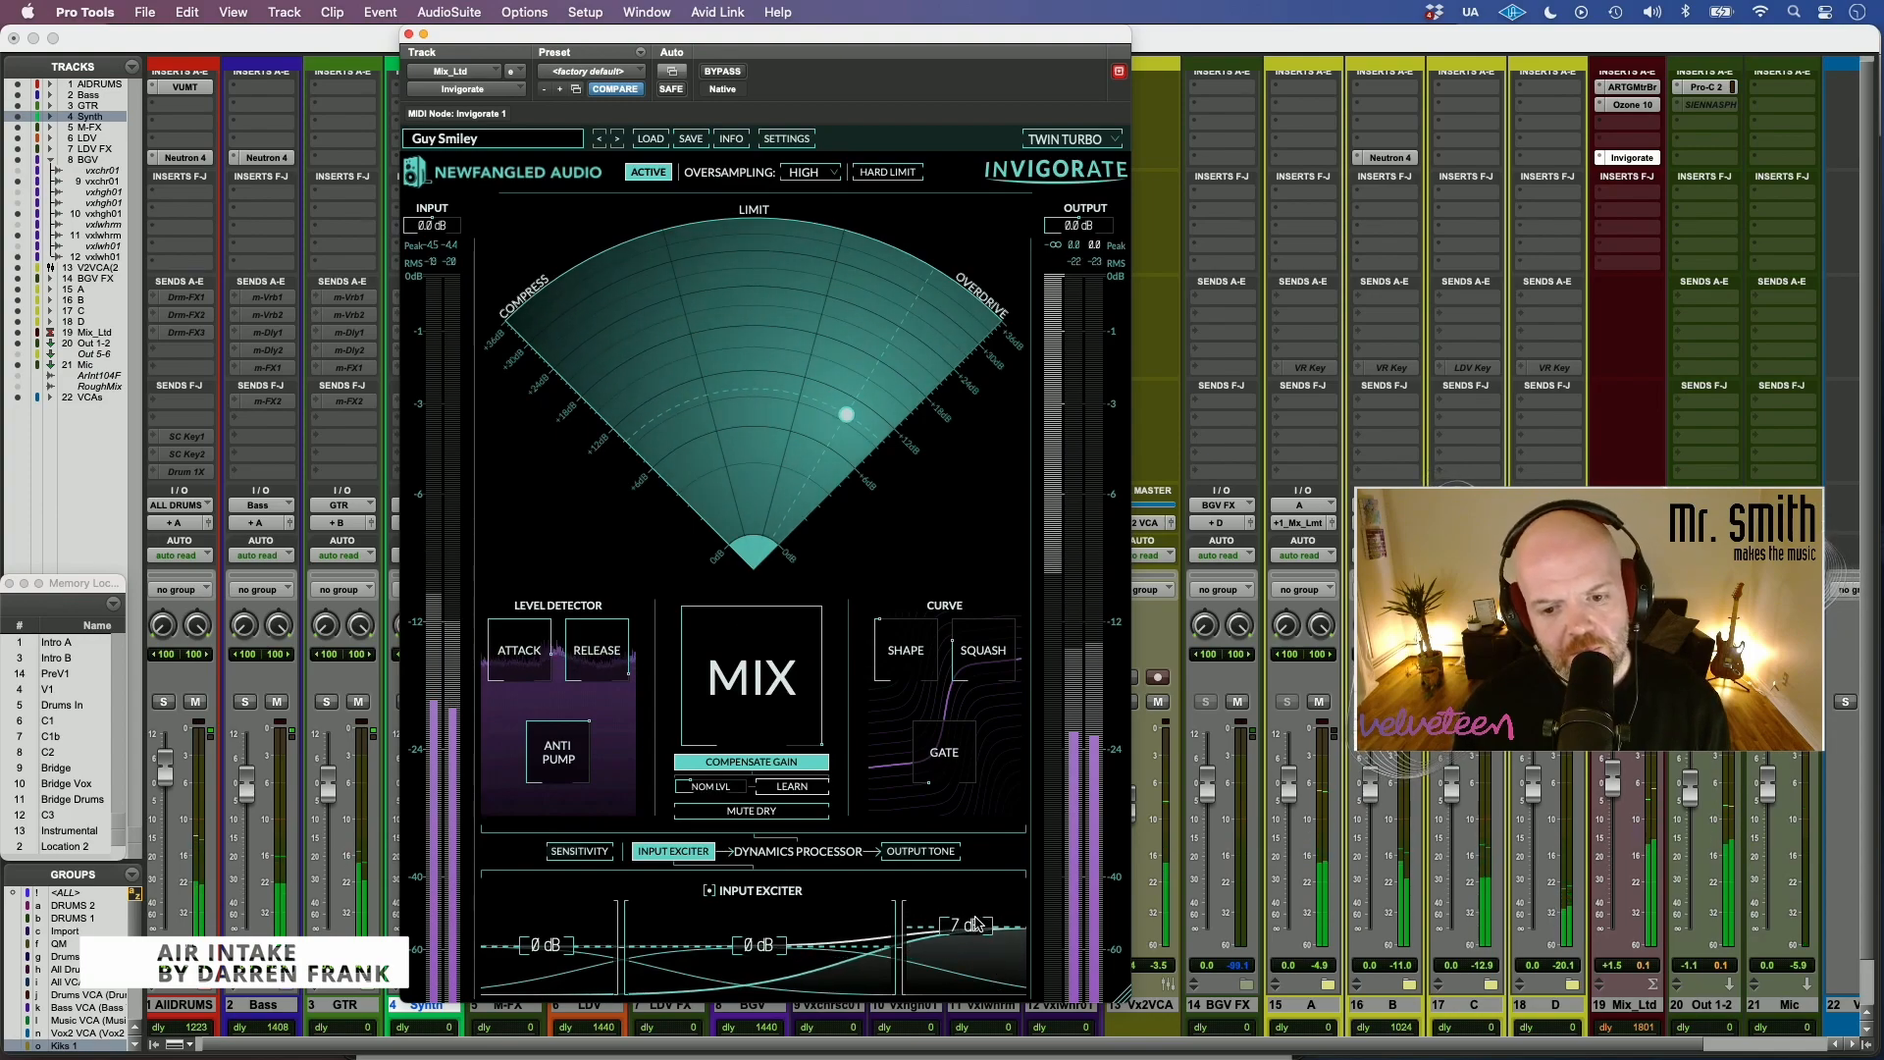
- Set the Input Exciter's mid band to 3 dB and low band to 8 dB, widening the low band and nudging the control point
left_click_drag(761, 944, 769, 936)
left_click_drag(546, 944, 761, 950)
left_click_drag(847, 412, 853, 420)
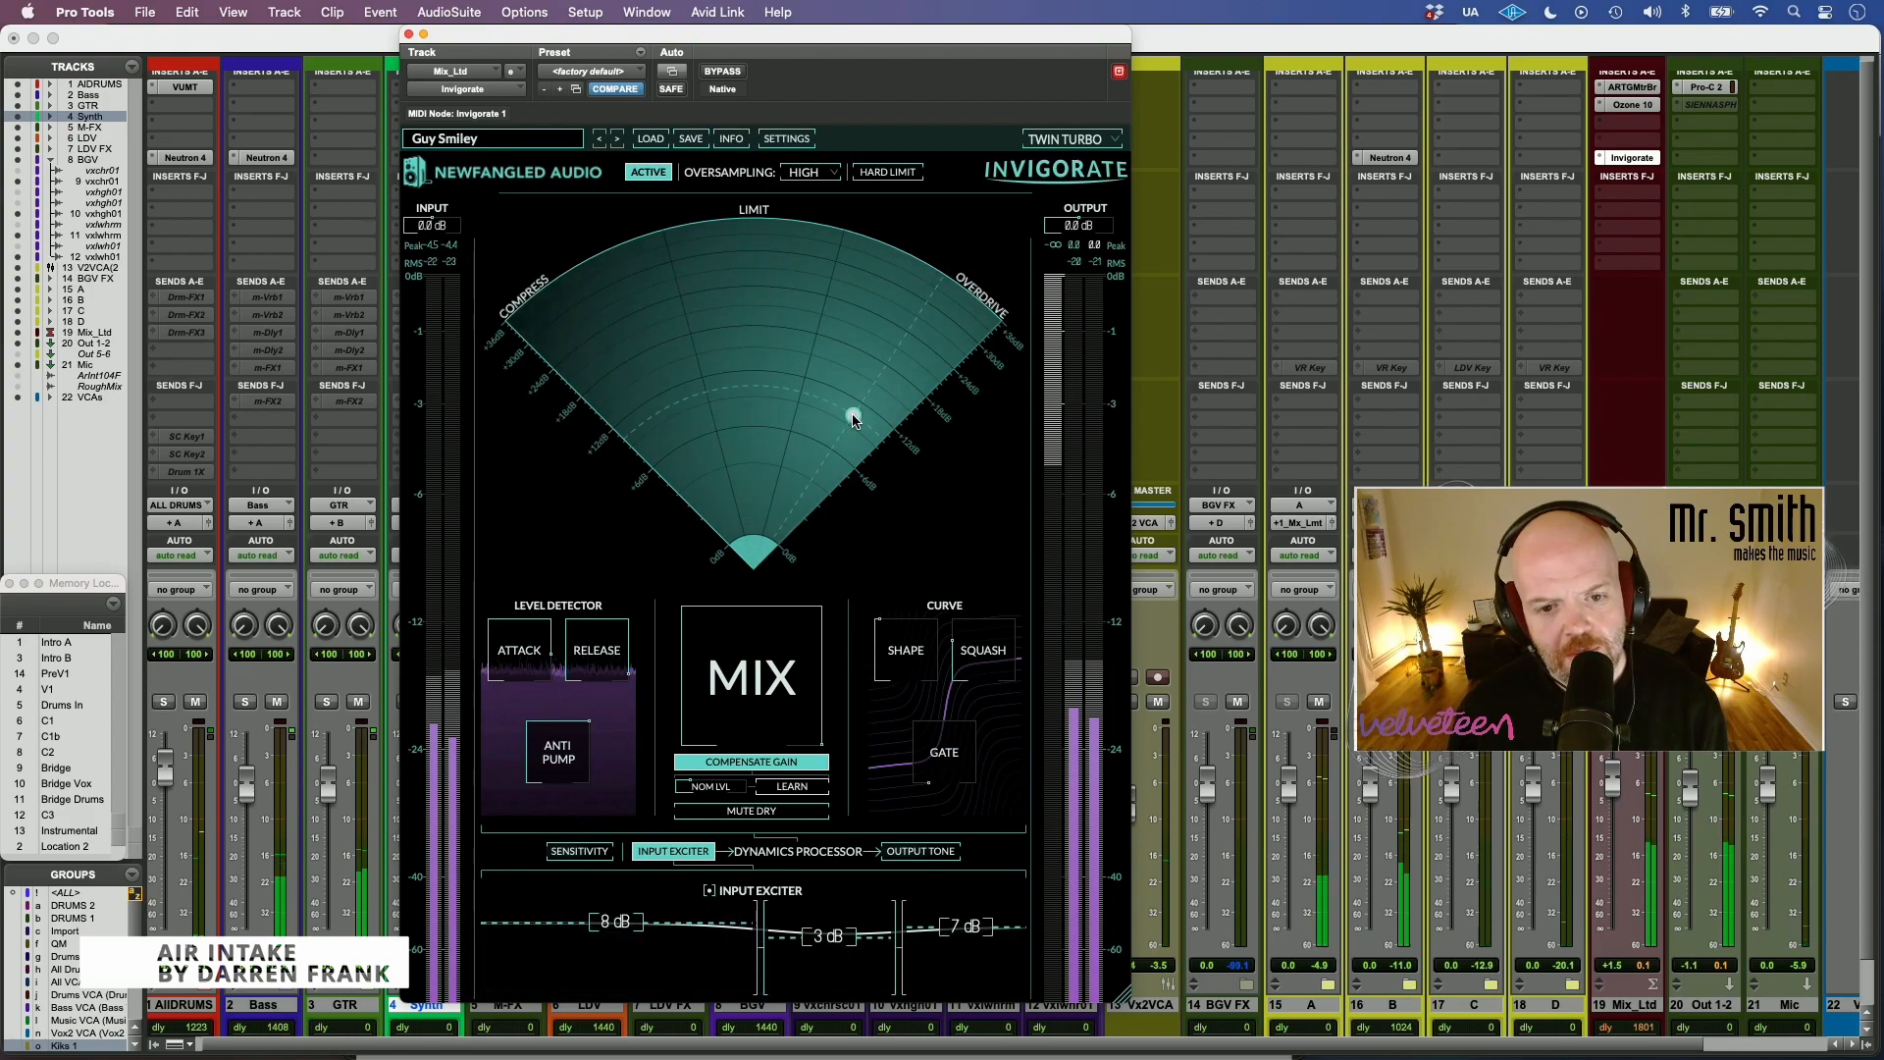
- Lower the Mix to about 33% and toggle Active to compare the excited signal with the unprocessed one
left_click_drag(738, 692, 726, 756)
left_click(639, 174)
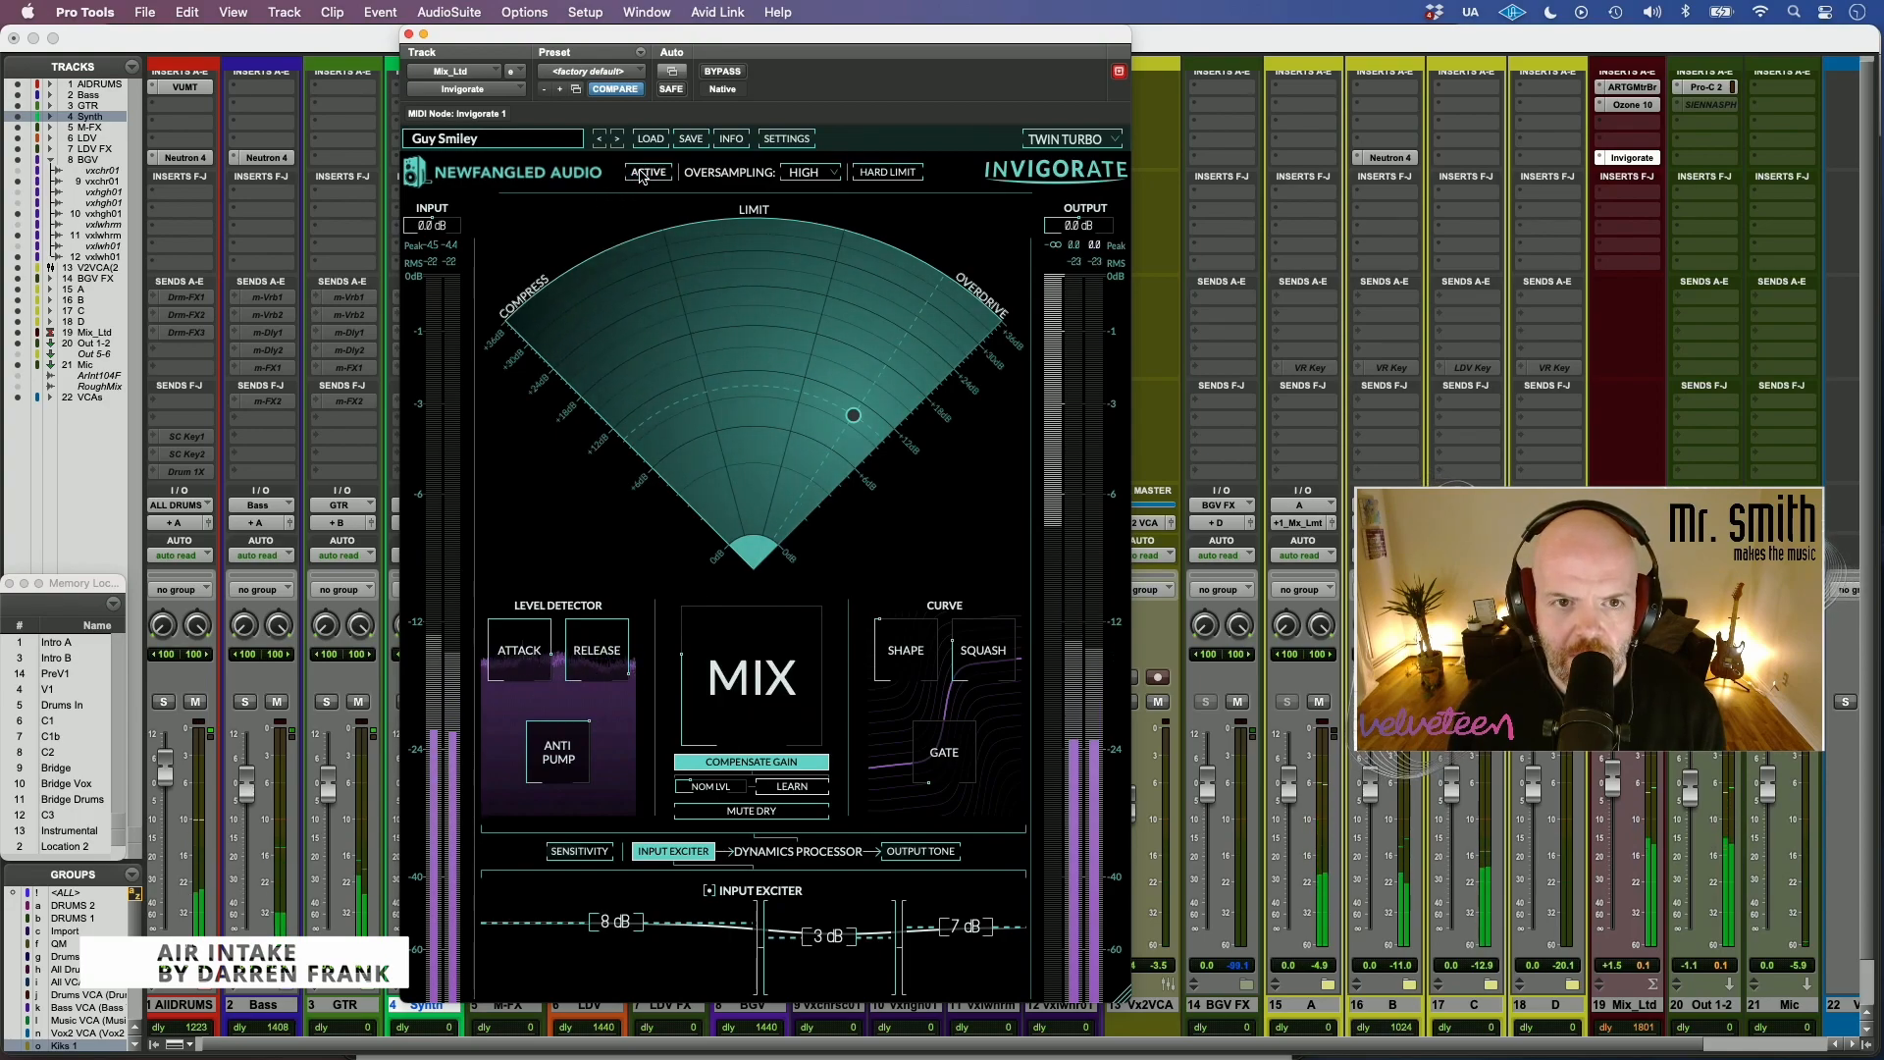
left_click_drag(746, 669, 748, 643)
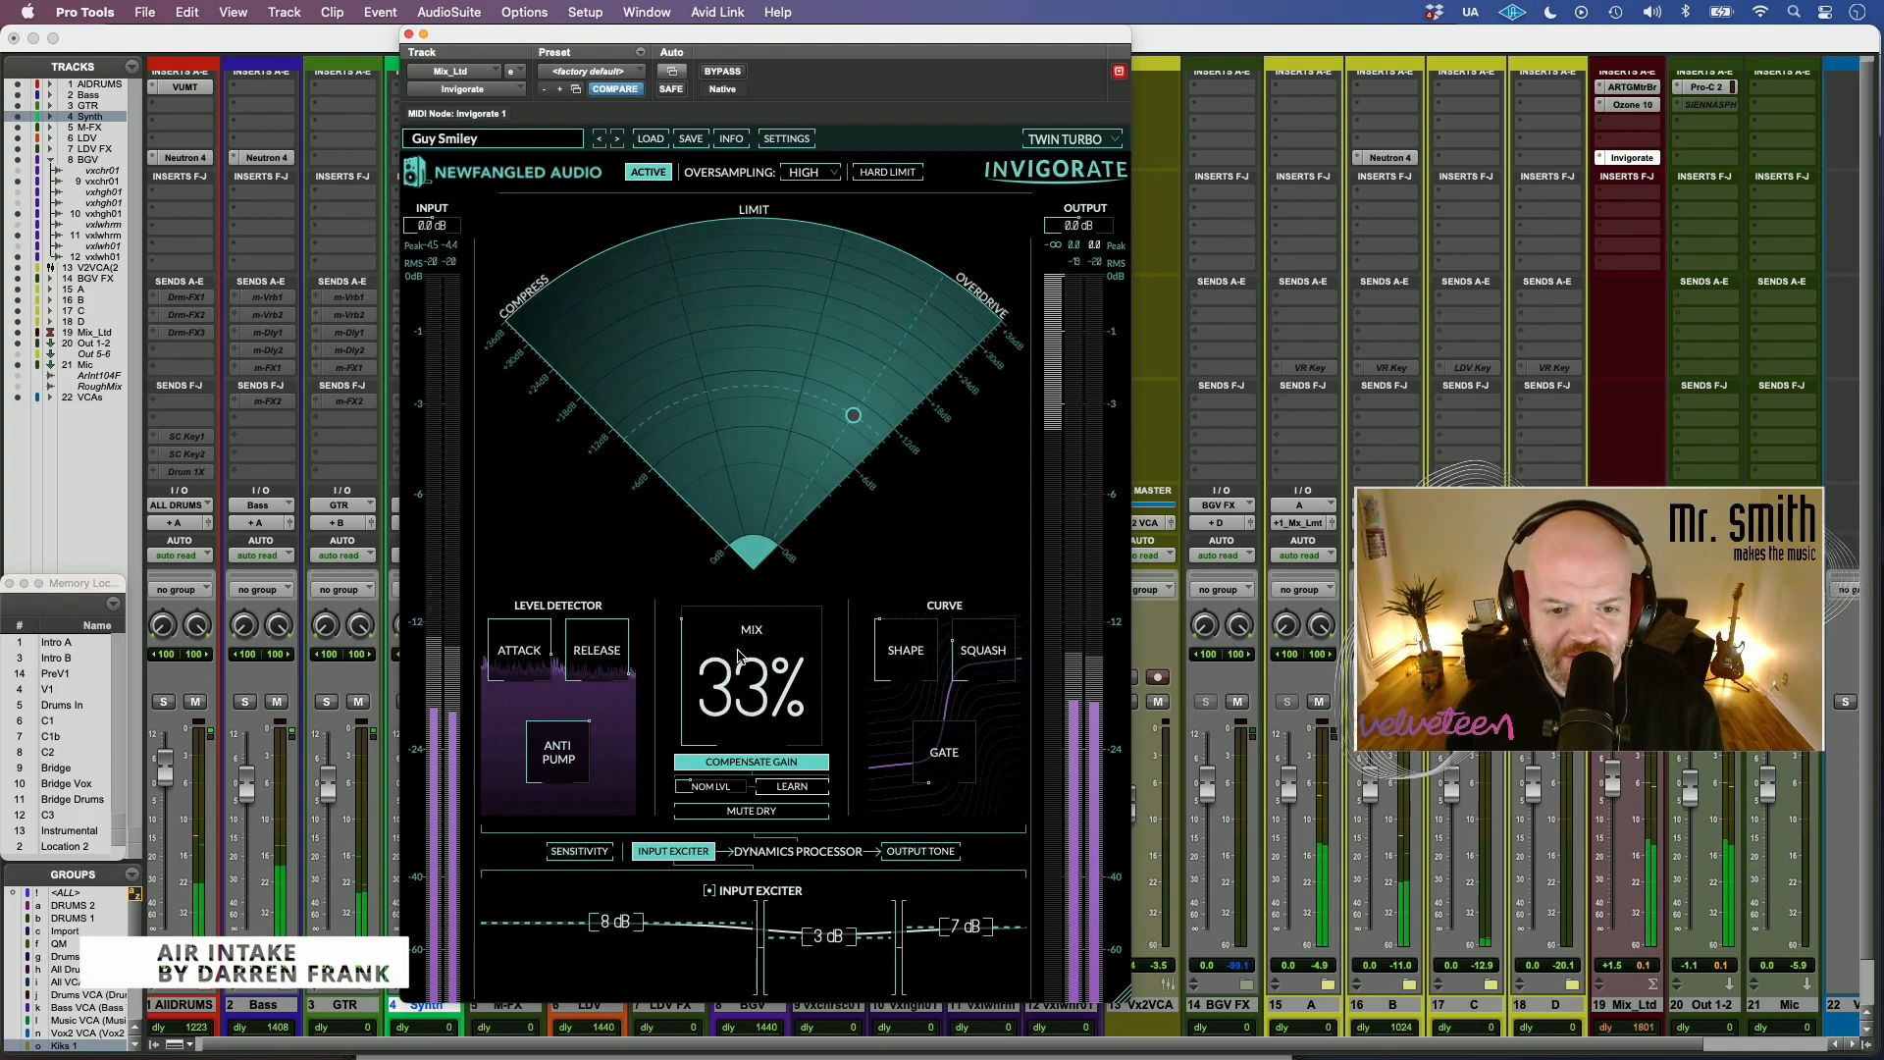
- Set the Input Exciter's mid band to -1 dB and high band to 11 dB, and raise the Mix to 100%
mouse_move(844, 935)
left_mouse_down()
mouse_move(853, 883)
mouse_move(840, 946)
left_mouse_up()
left_click_drag(961, 927, 957, 892)
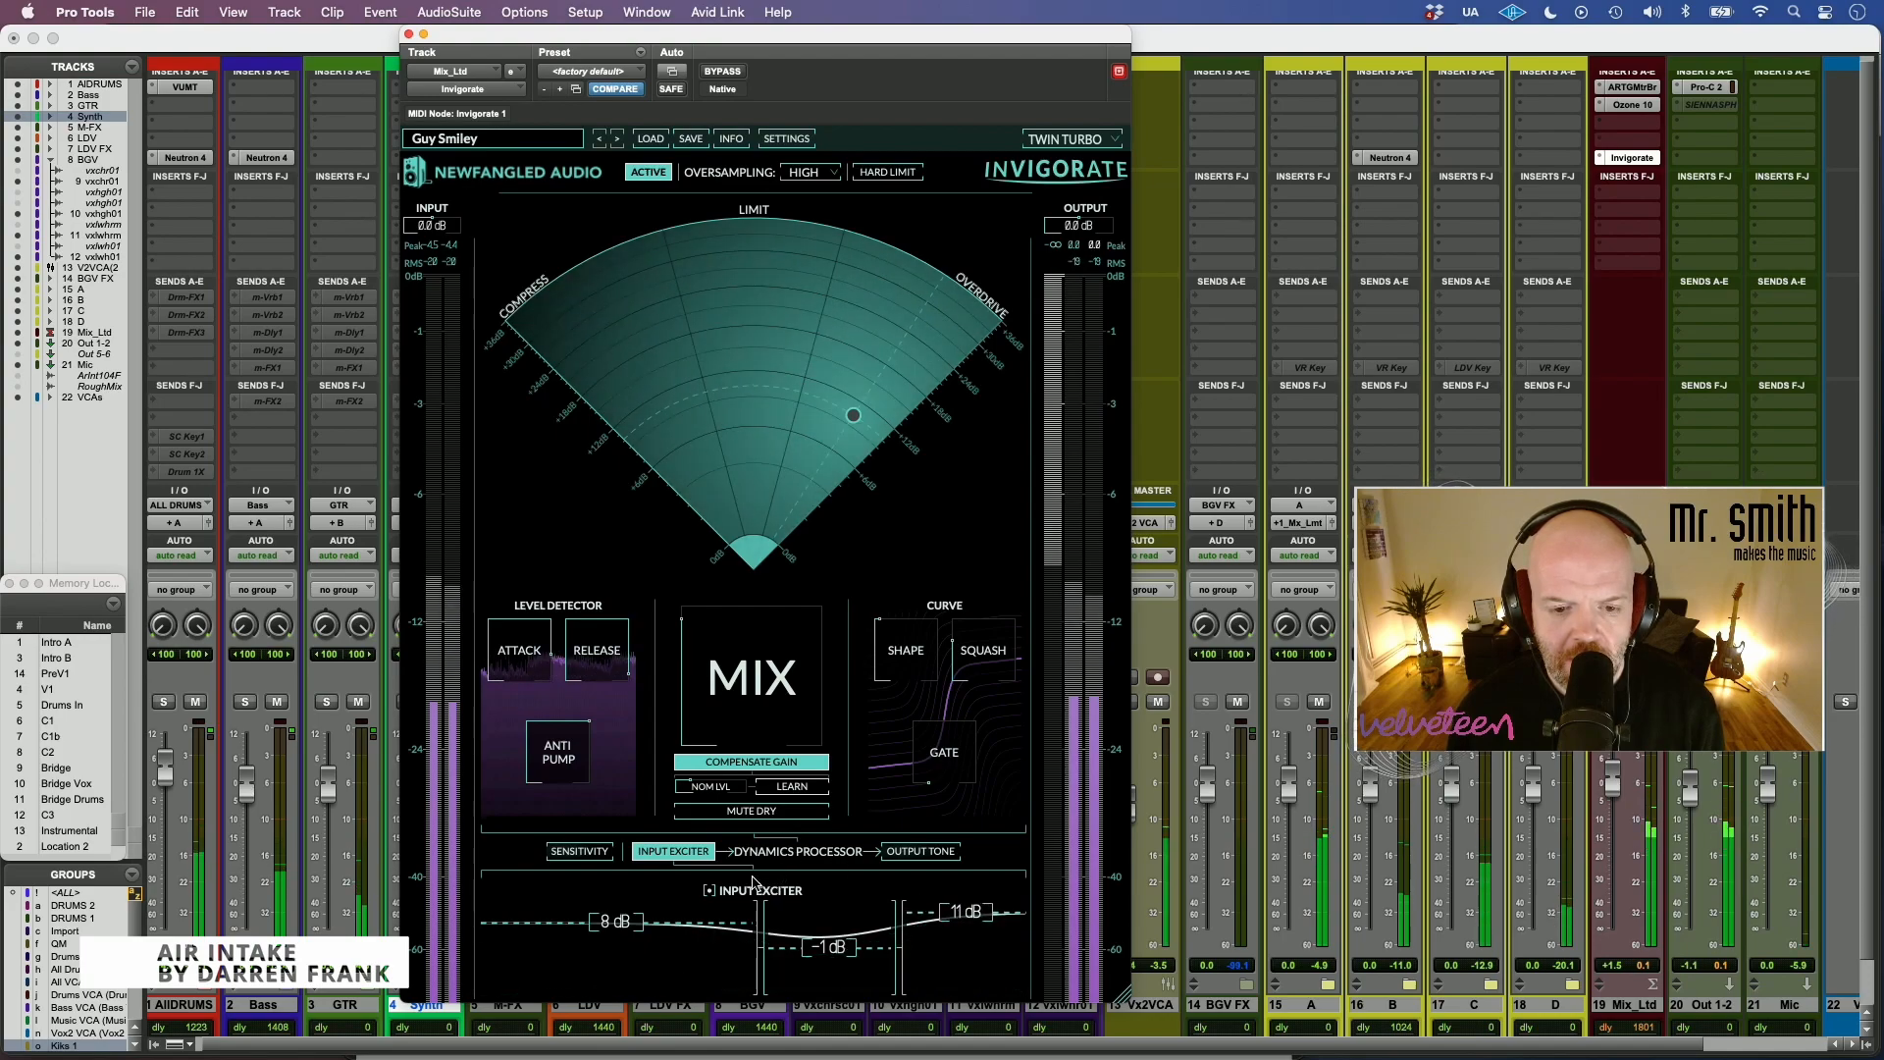
left_click_drag(721, 738, 719, 721)
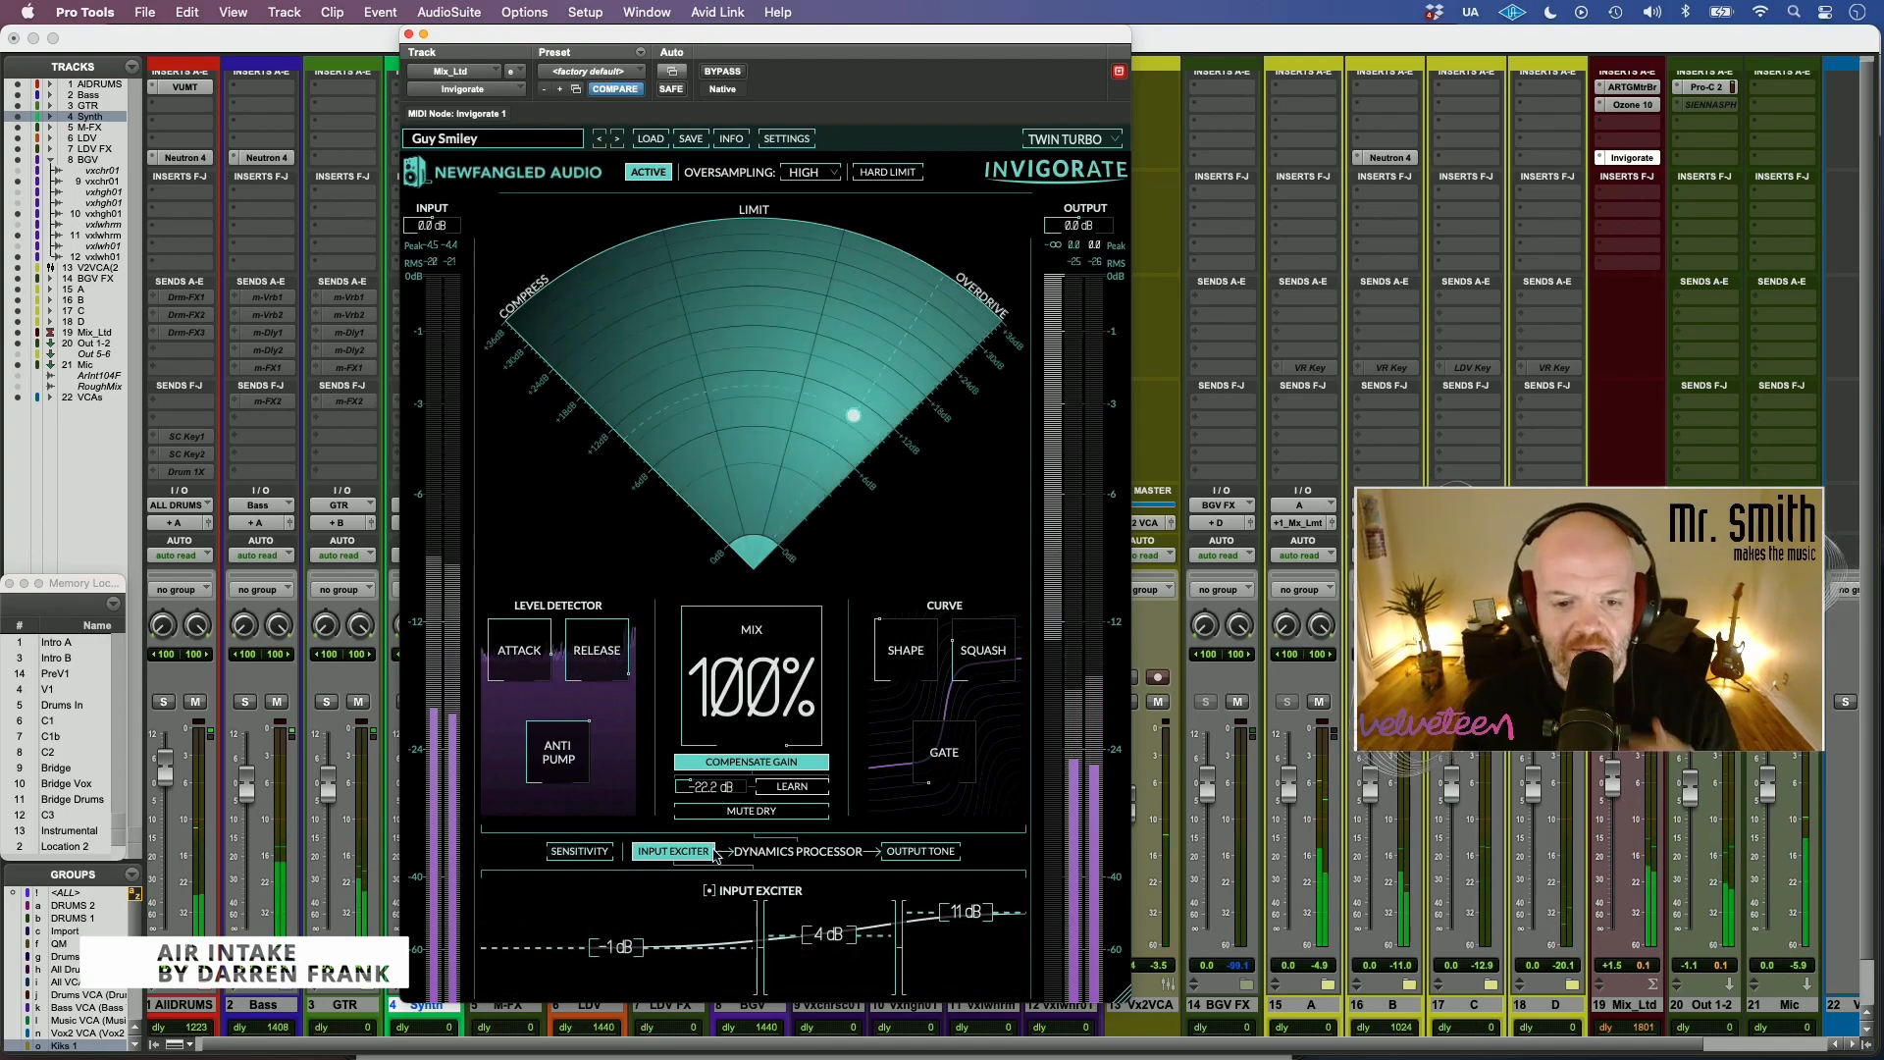
- Toggle the Input Exciter and review the Sensitivity and Output Tone band settings
left_click(709, 890)
left_click(581, 853)
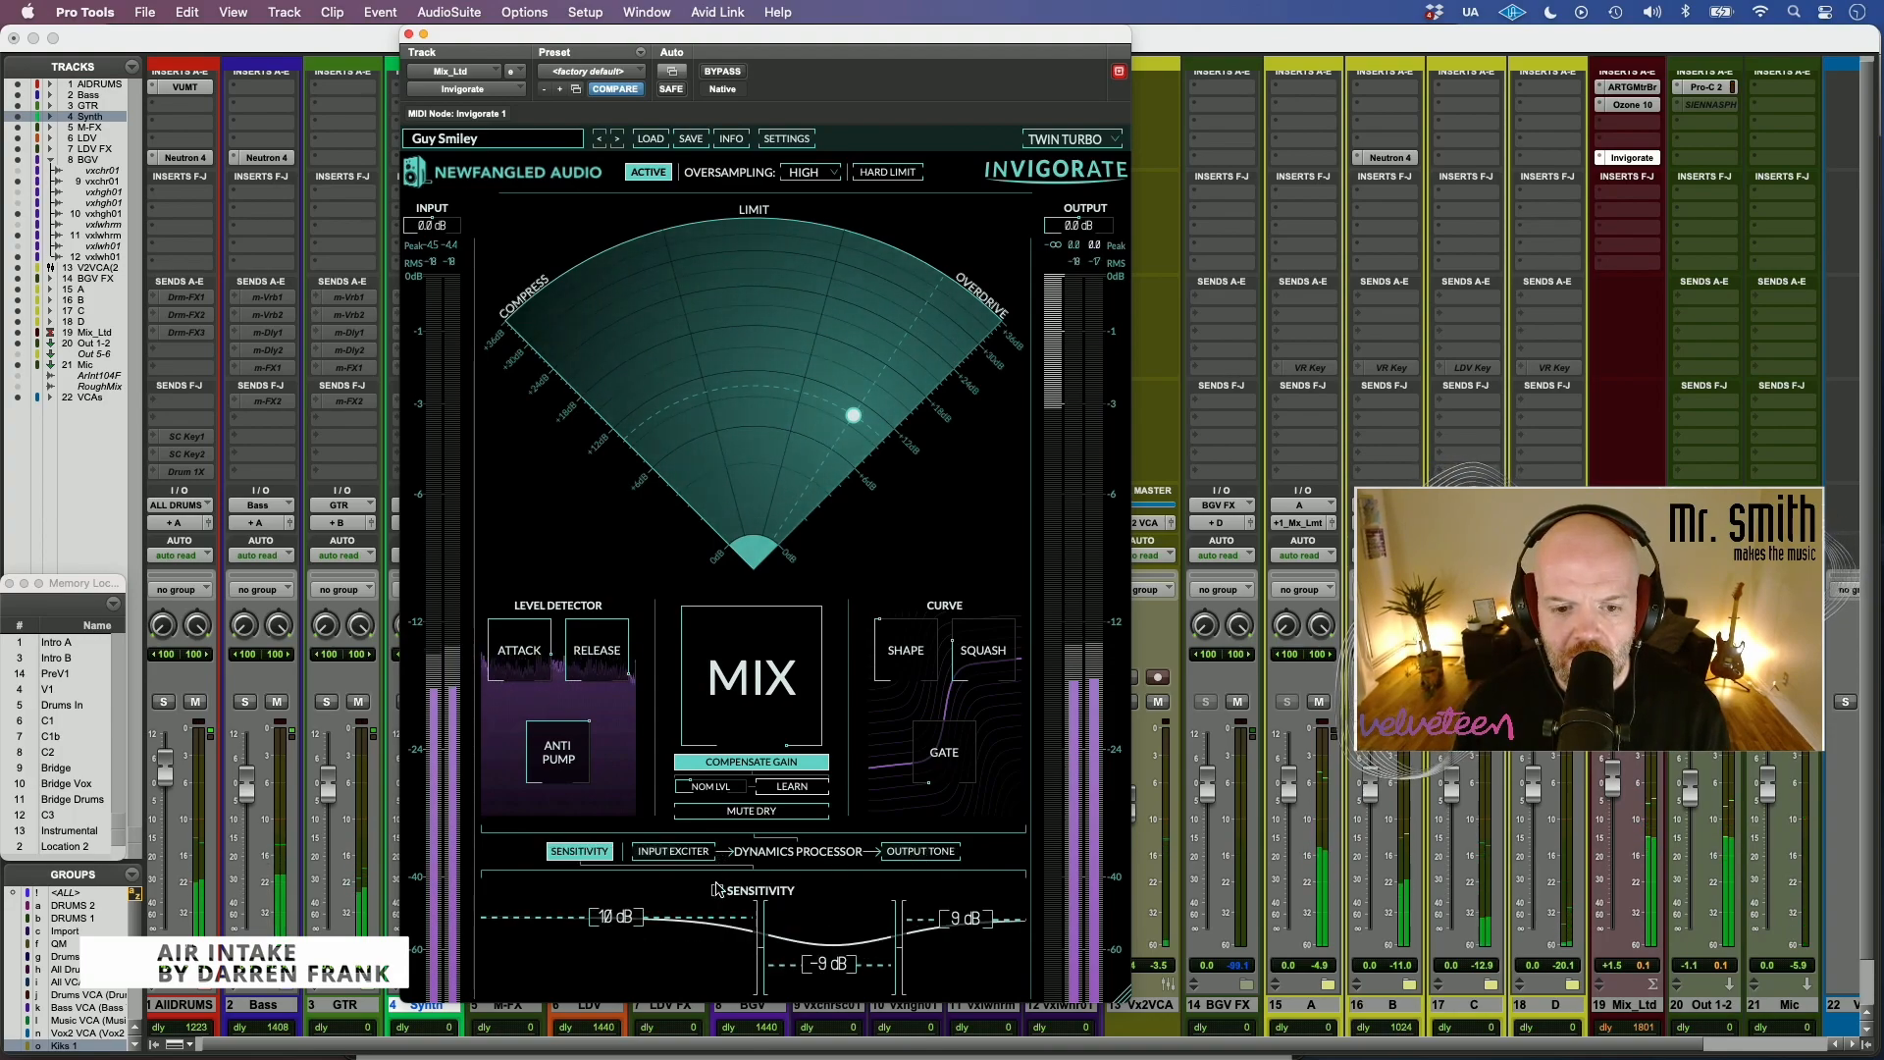
left_click(924, 851)
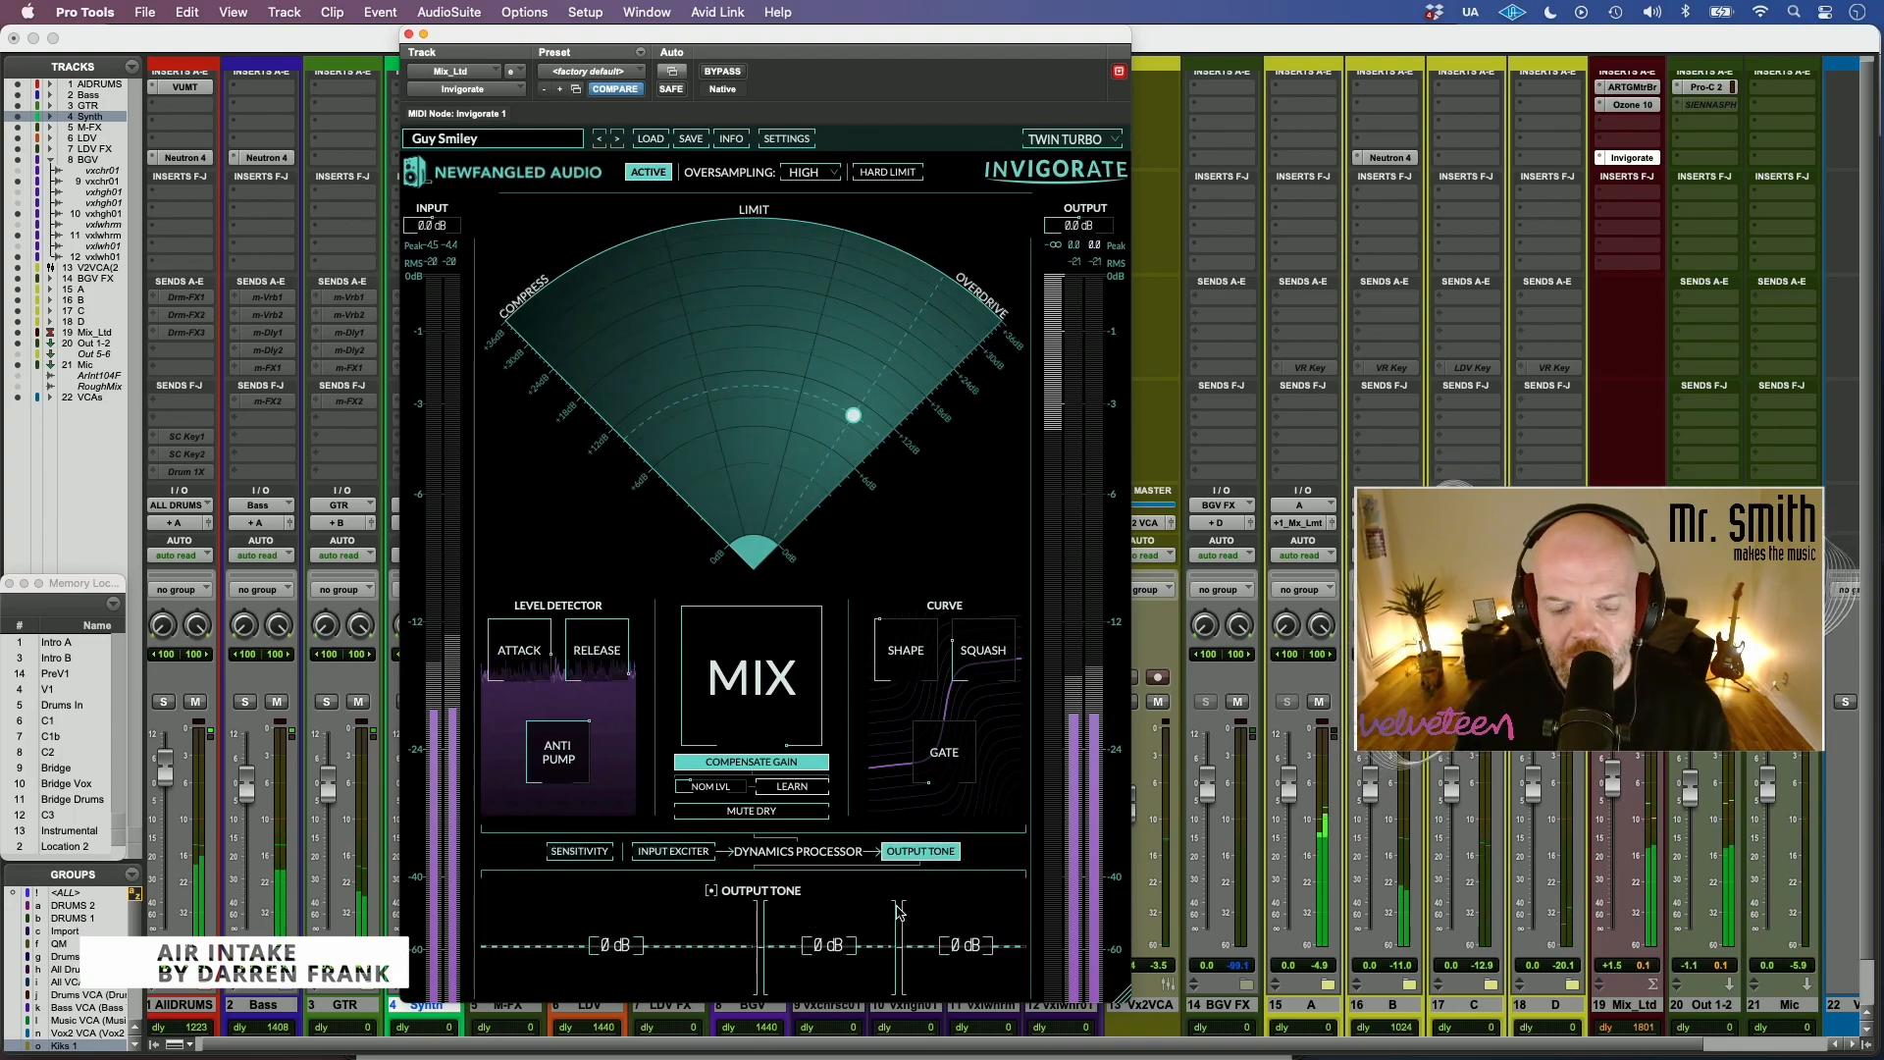
- Set the Output Tone's low band to 4 dB, mid band to 3 dB and high band to 5 dB, narrowing the low band
mouse_move(836, 924)
left_mouse_down()
mouse_move(835, 890)
mouse_move(836, 909)
left_mouse_up()
left_click_drag(966, 929, 965, 921)
left_click_drag(835, 929, 835, 934)
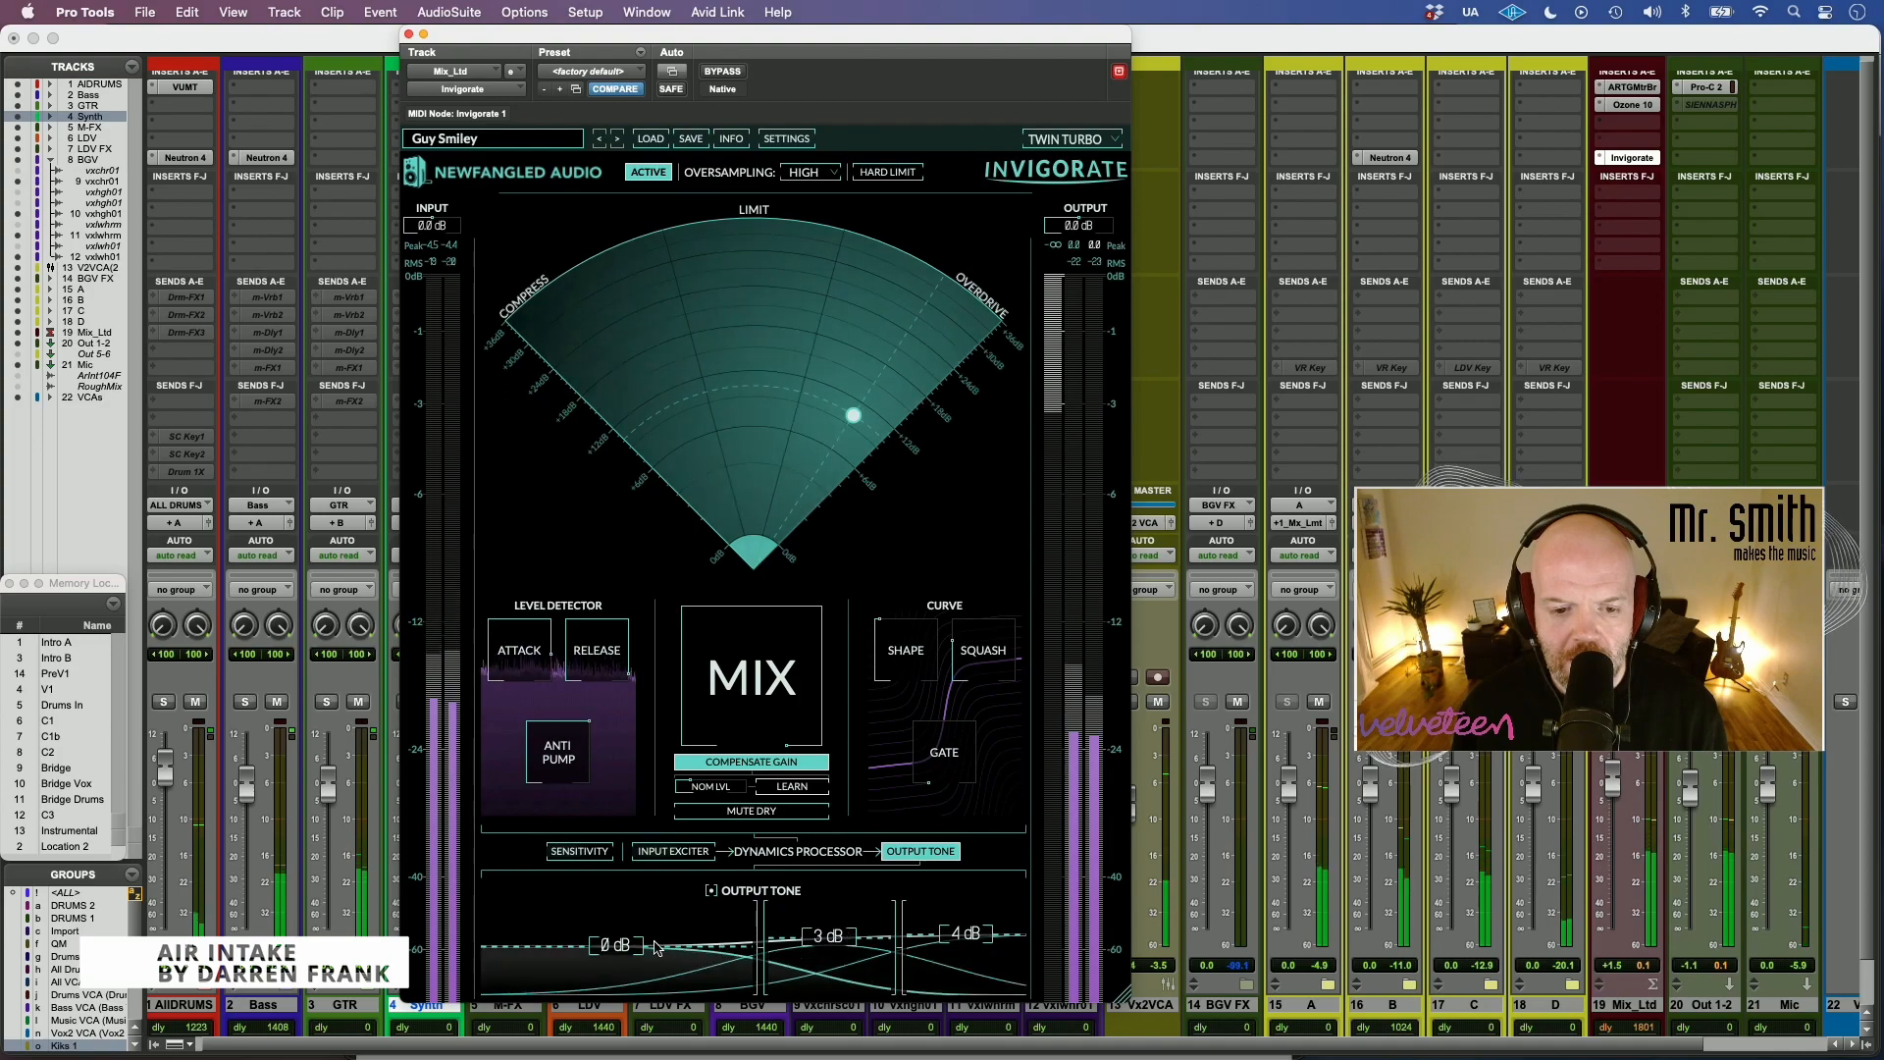
left_click_drag(637, 939, 566, 938)
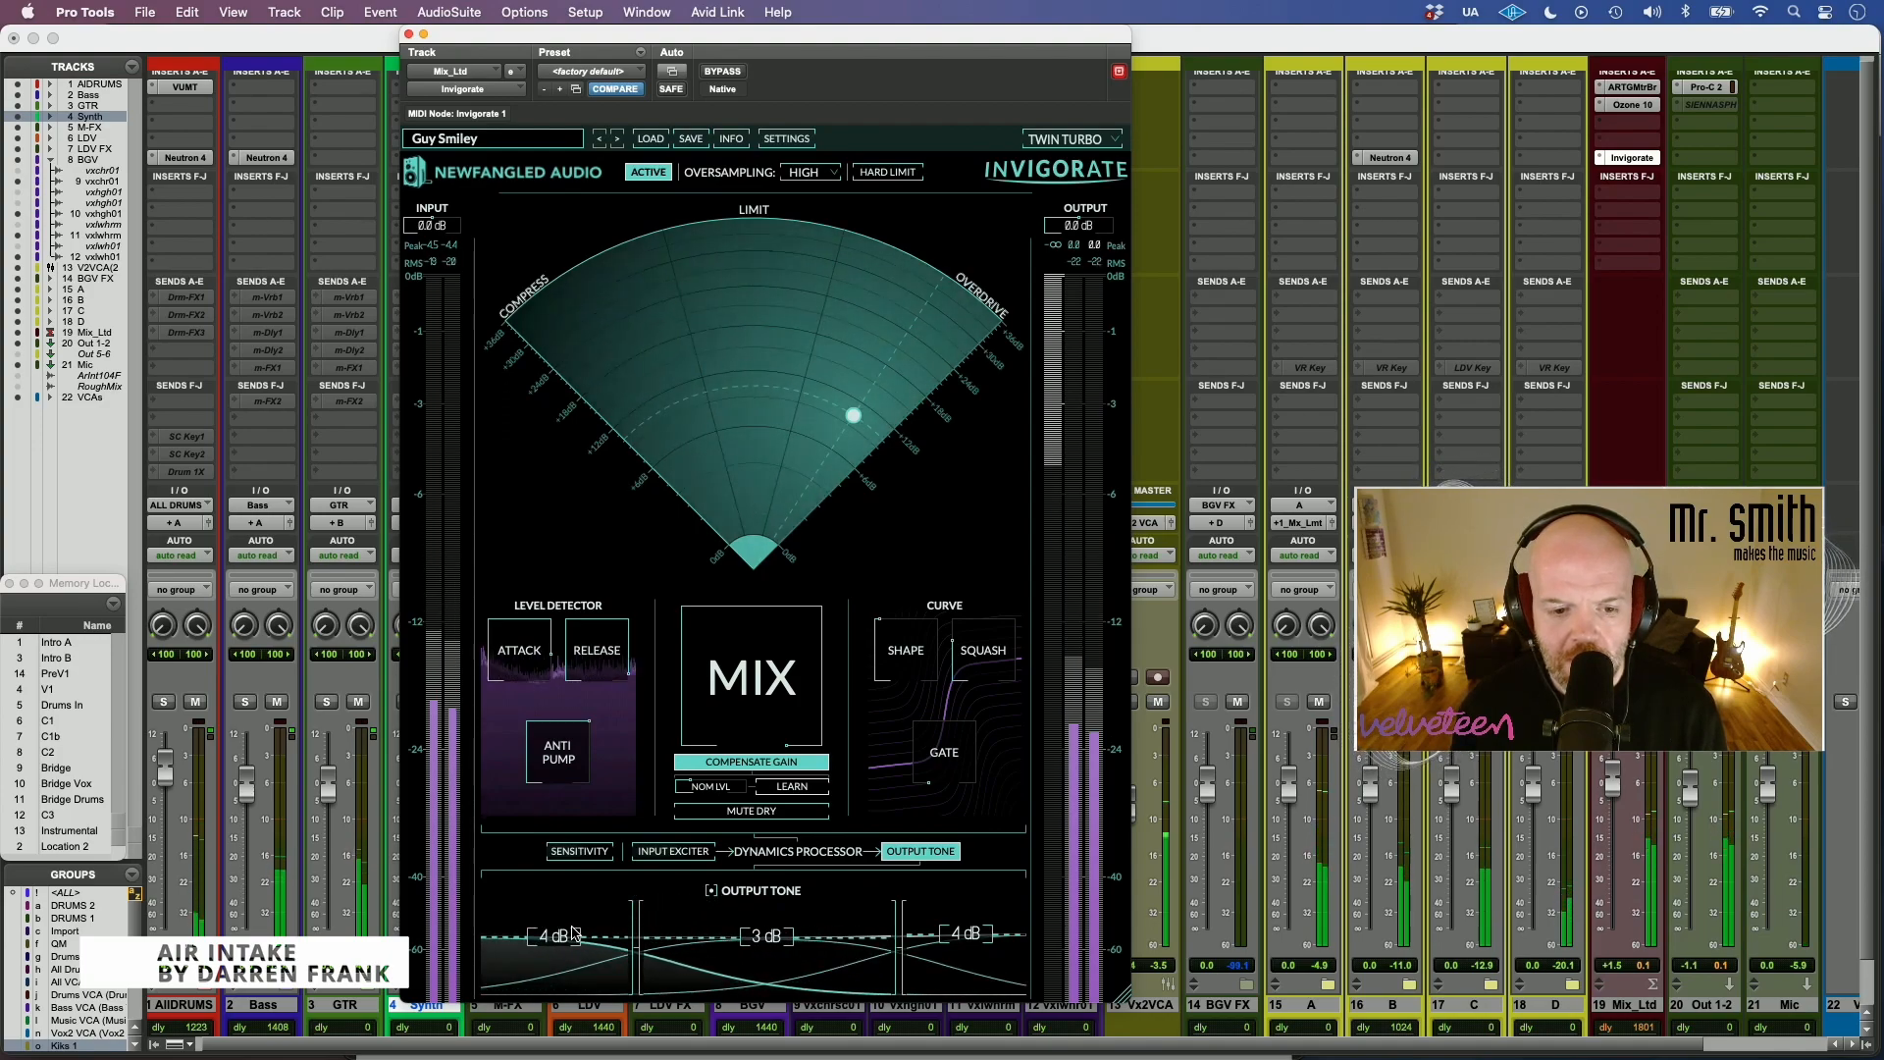
left_click_drag(955, 926, 961, 922)
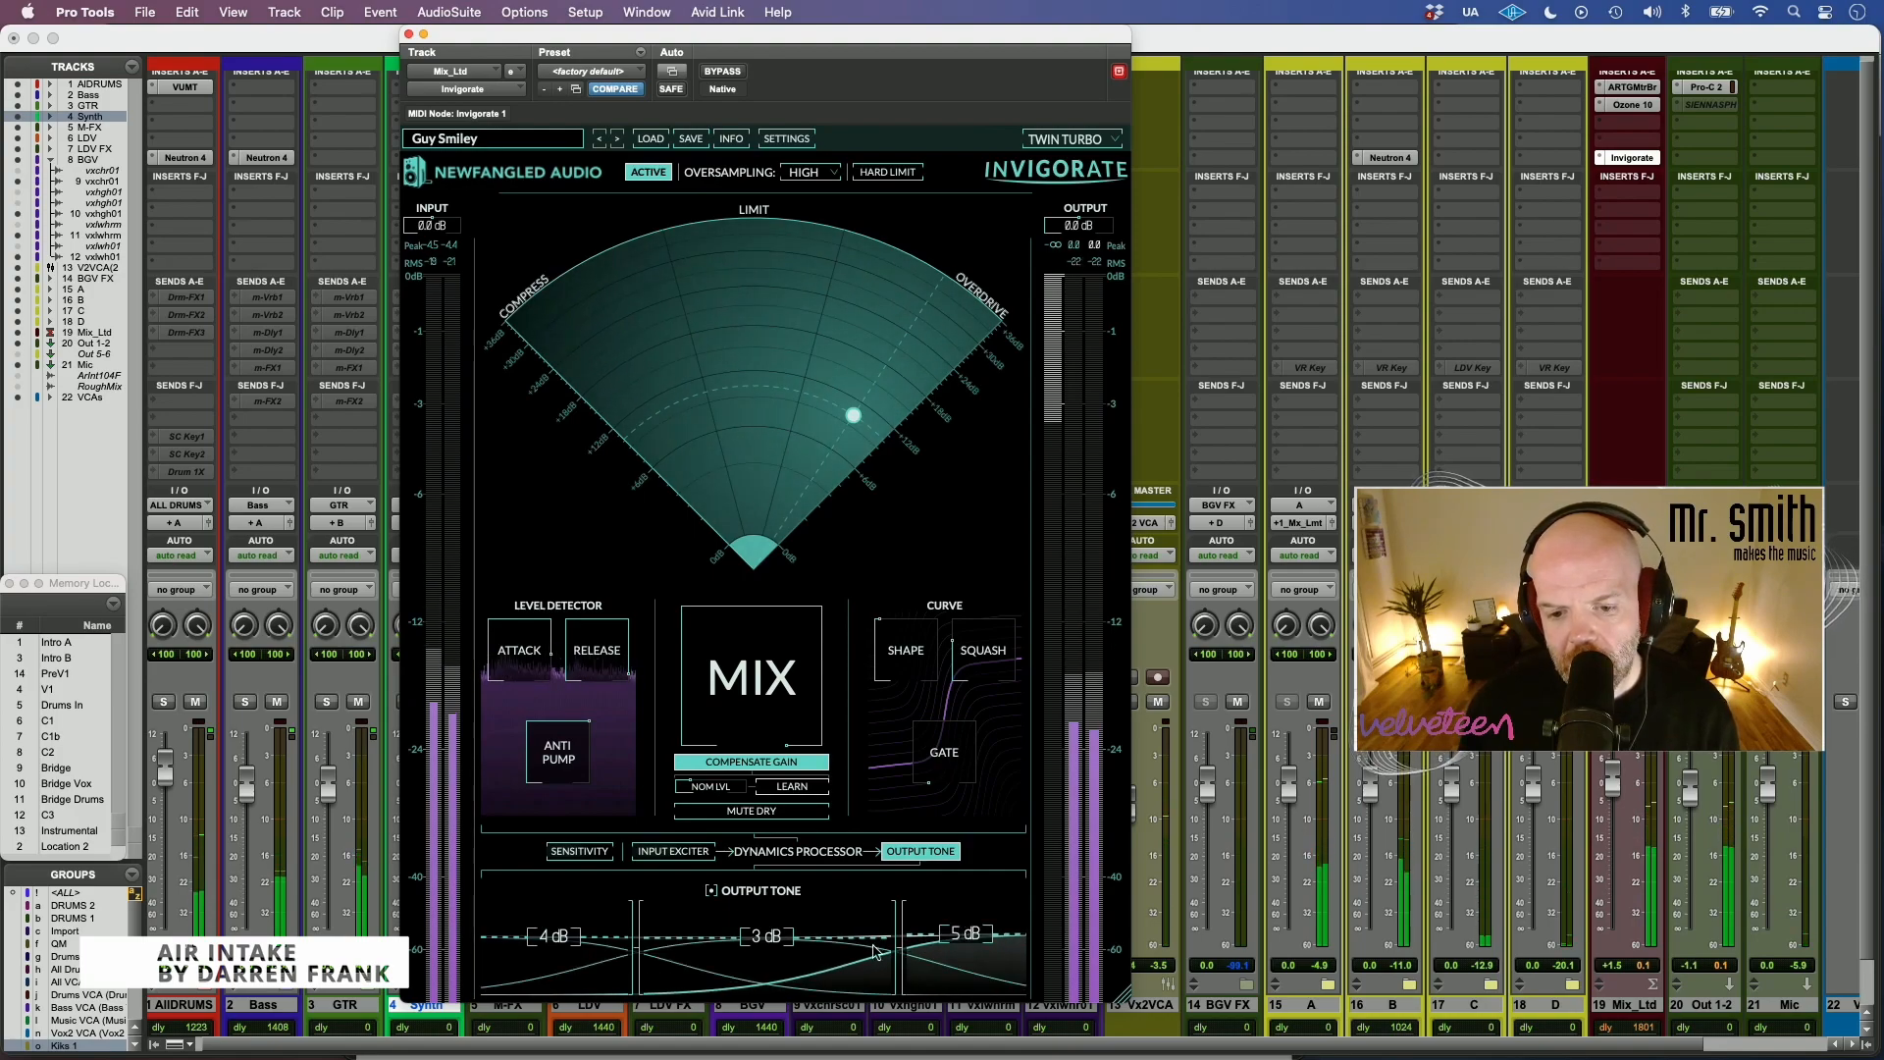
- Set the Output Tone's mid band to 0 dB, toggle Output Tone for comparison, and set the high band to 6 dB
left_click_drag(764, 929, 765, 937)
left_click_drag(954, 931, 956, 945)
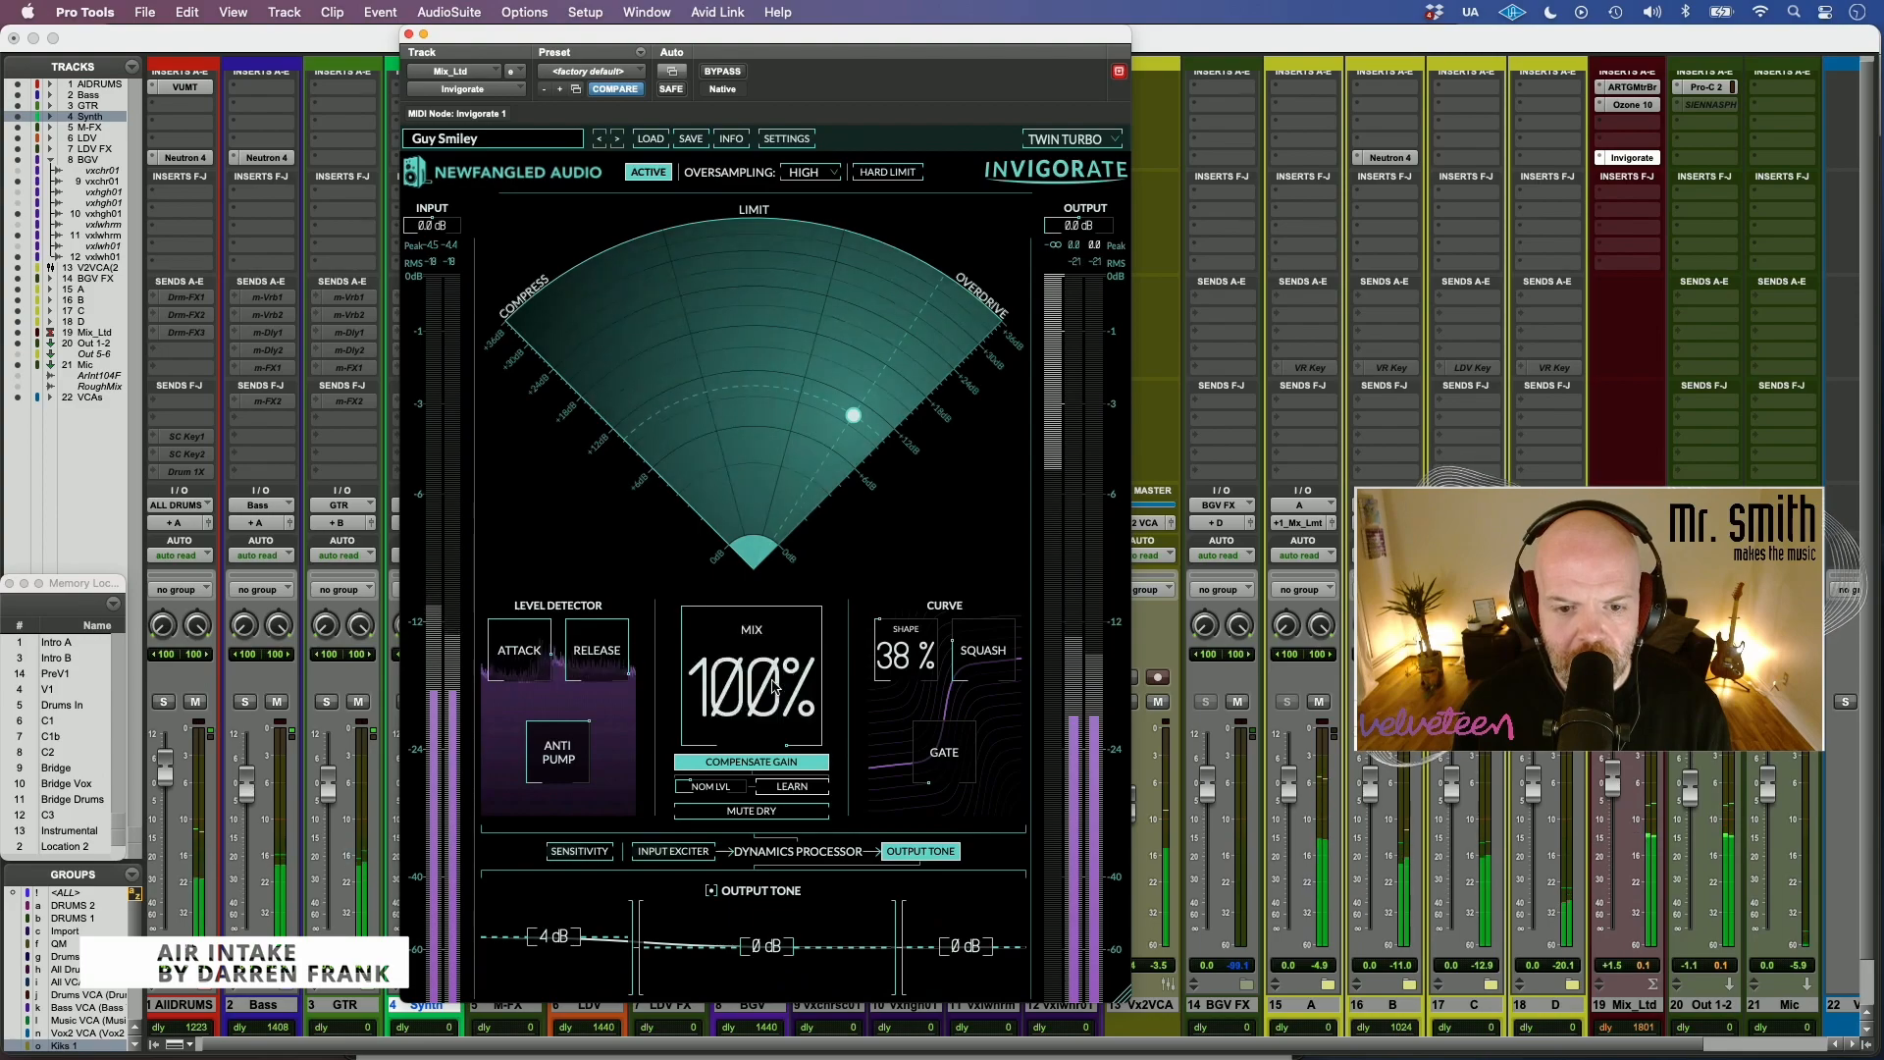
left_click(711, 892)
left_click_drag(967, 945, 969, 926)
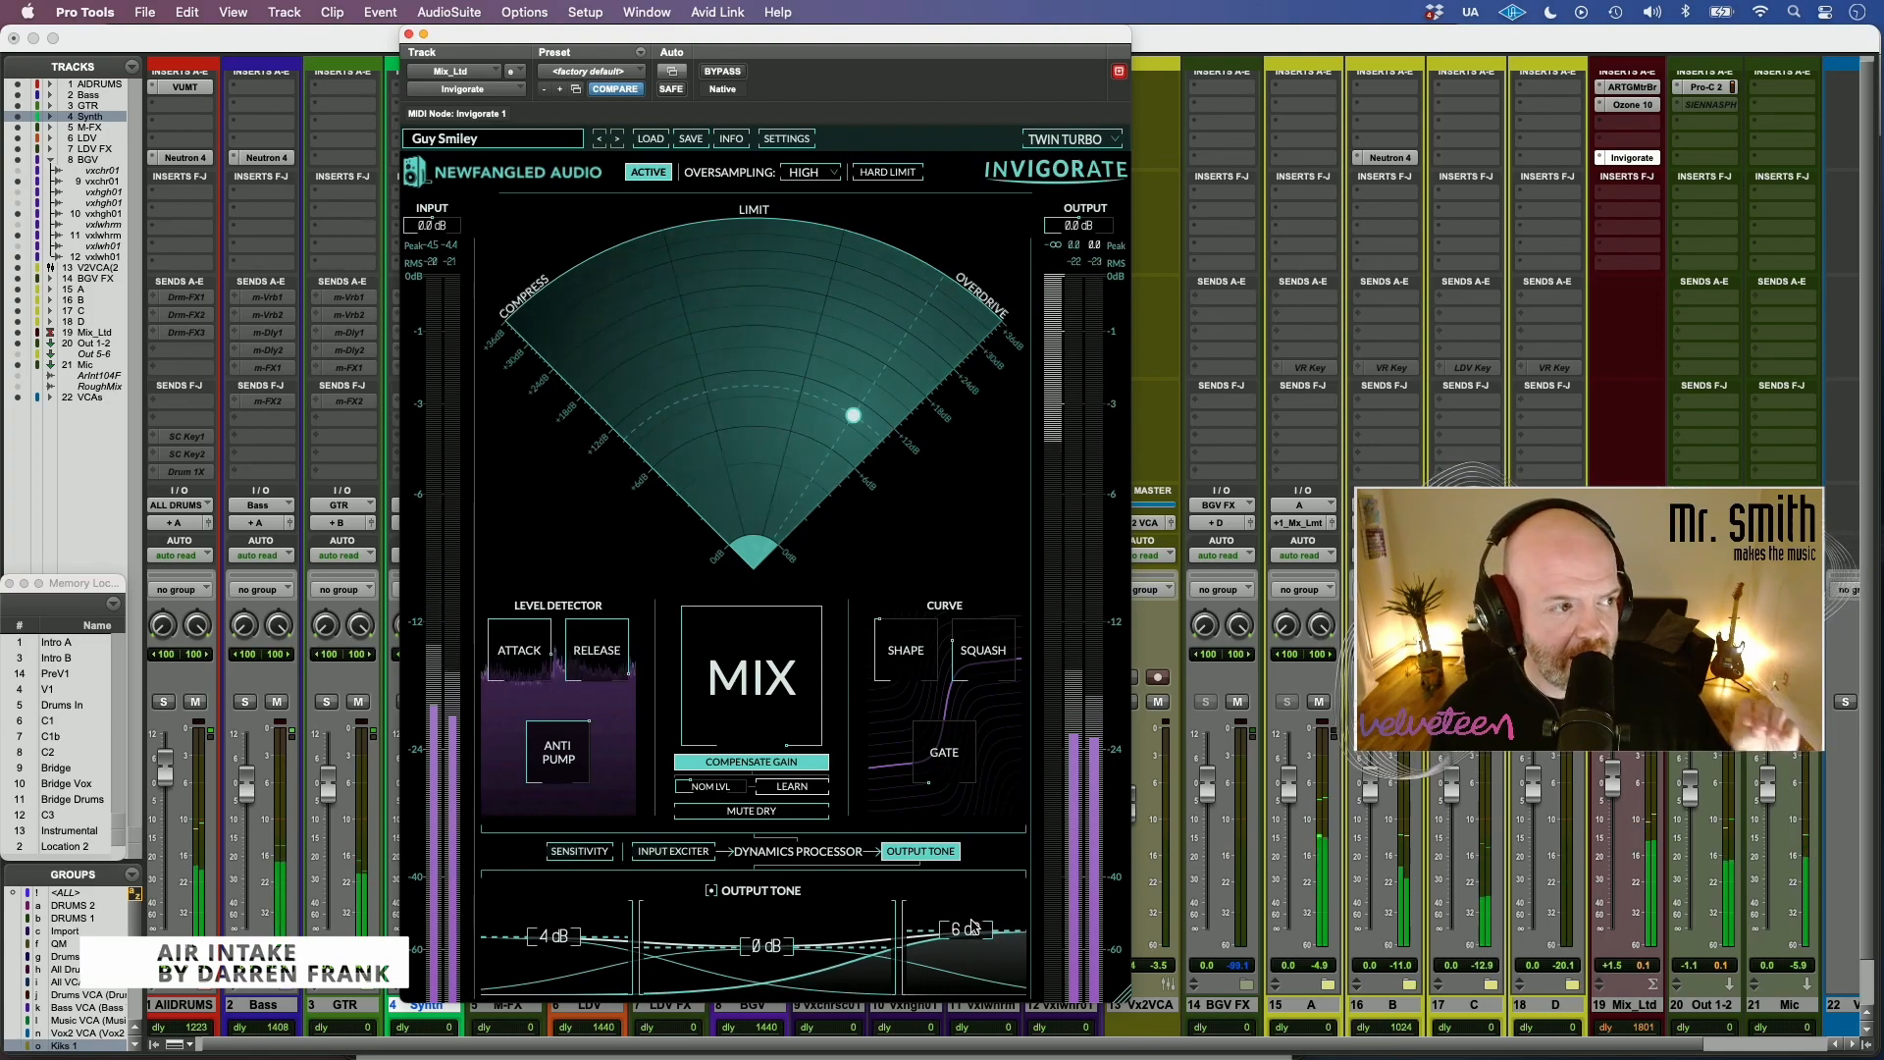
- Set the Output Tone's low band to 7 dB, mid band to -4 dB and high band to 9 dB, and adjust the Mix
left_click_drag(972, 927, 972, 936)
left_click_drag(567, 932, 568, 929)
mouse_move(767, 944)
left_mouse_down()
mouse_move(785, 919)
mouse_move(780, 953)
left_mouse_up()
left_click_drag(776, 726, 748, 764)
left_click_drag(603, 927, 606, 923)
left_click_drag(931, 938, 930, 921)
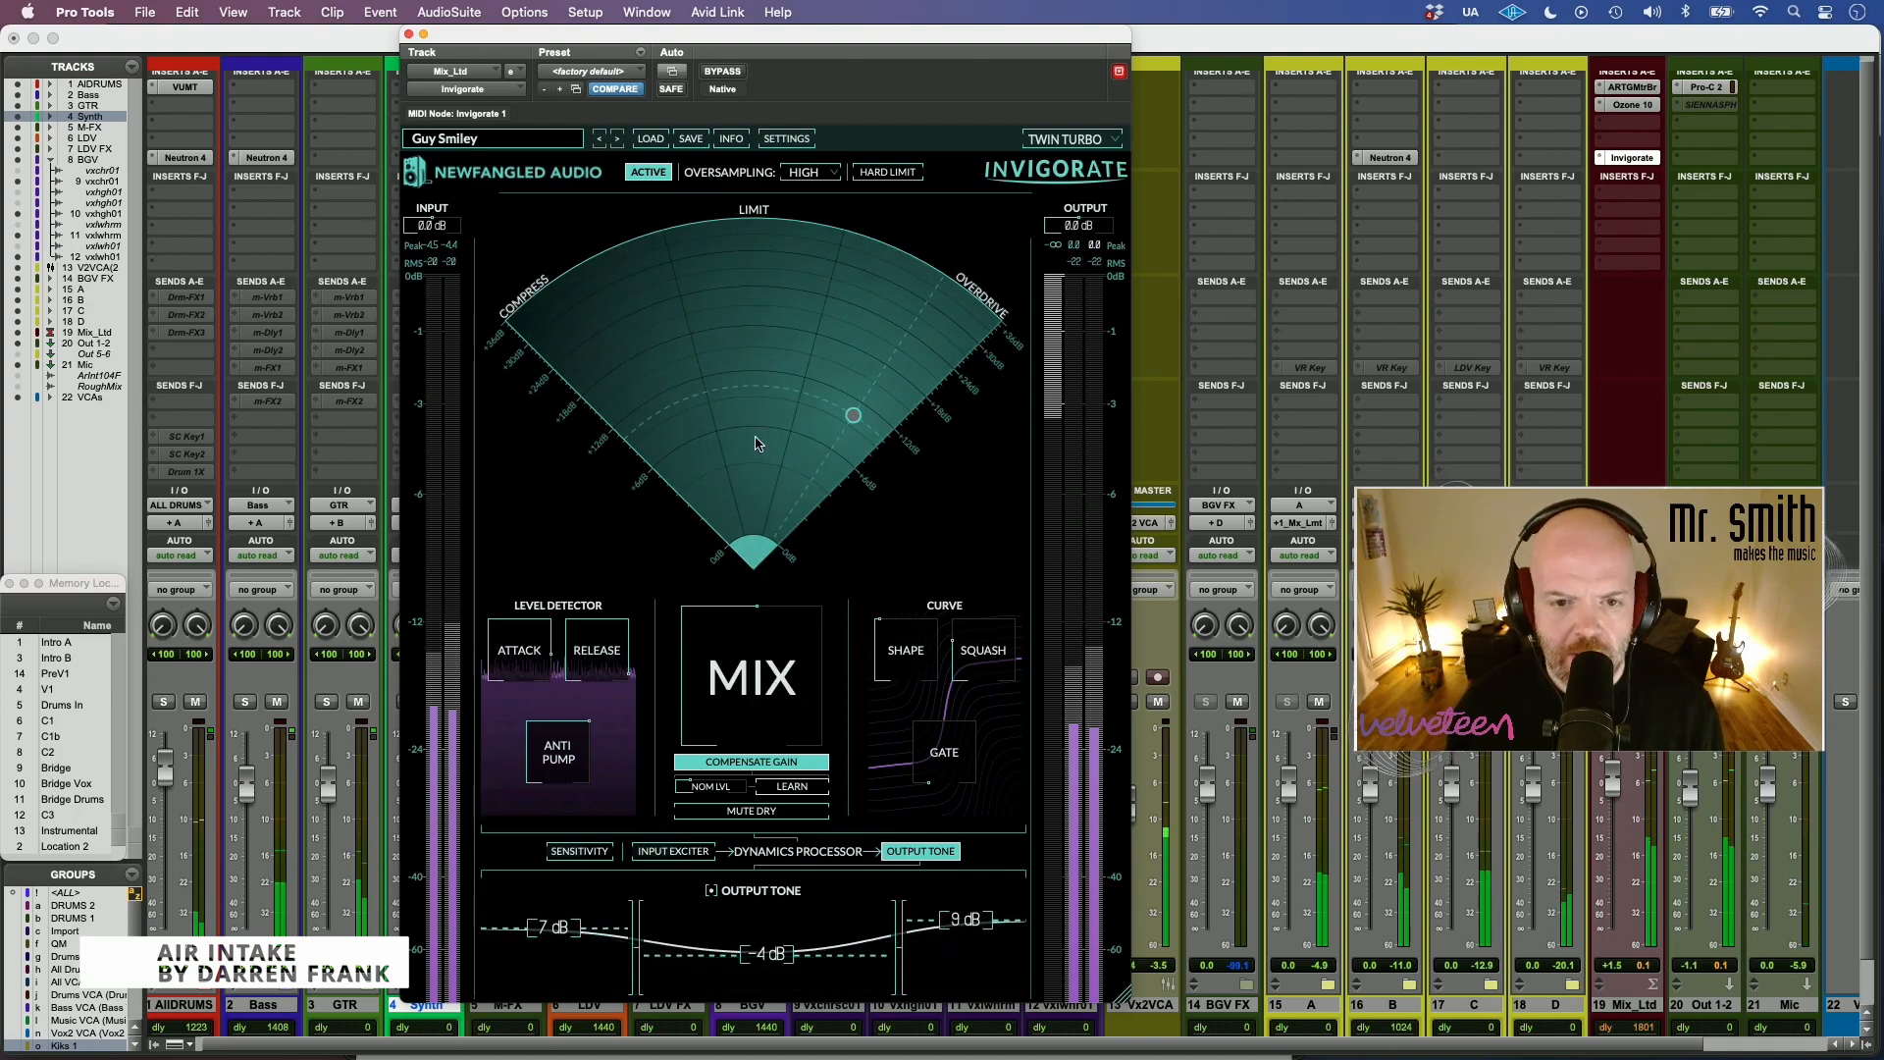
- Push the dynamics control point further toward Overdrive with the Mix at 66%, toggling Active and checking Anti Pump
left_click_drag(853, 415, 888, 369)
mouse_move(697, 687)
left_mouse_down()
mouse_move(703, 705)
mouse_move(736, 682)
left_mouse_up()
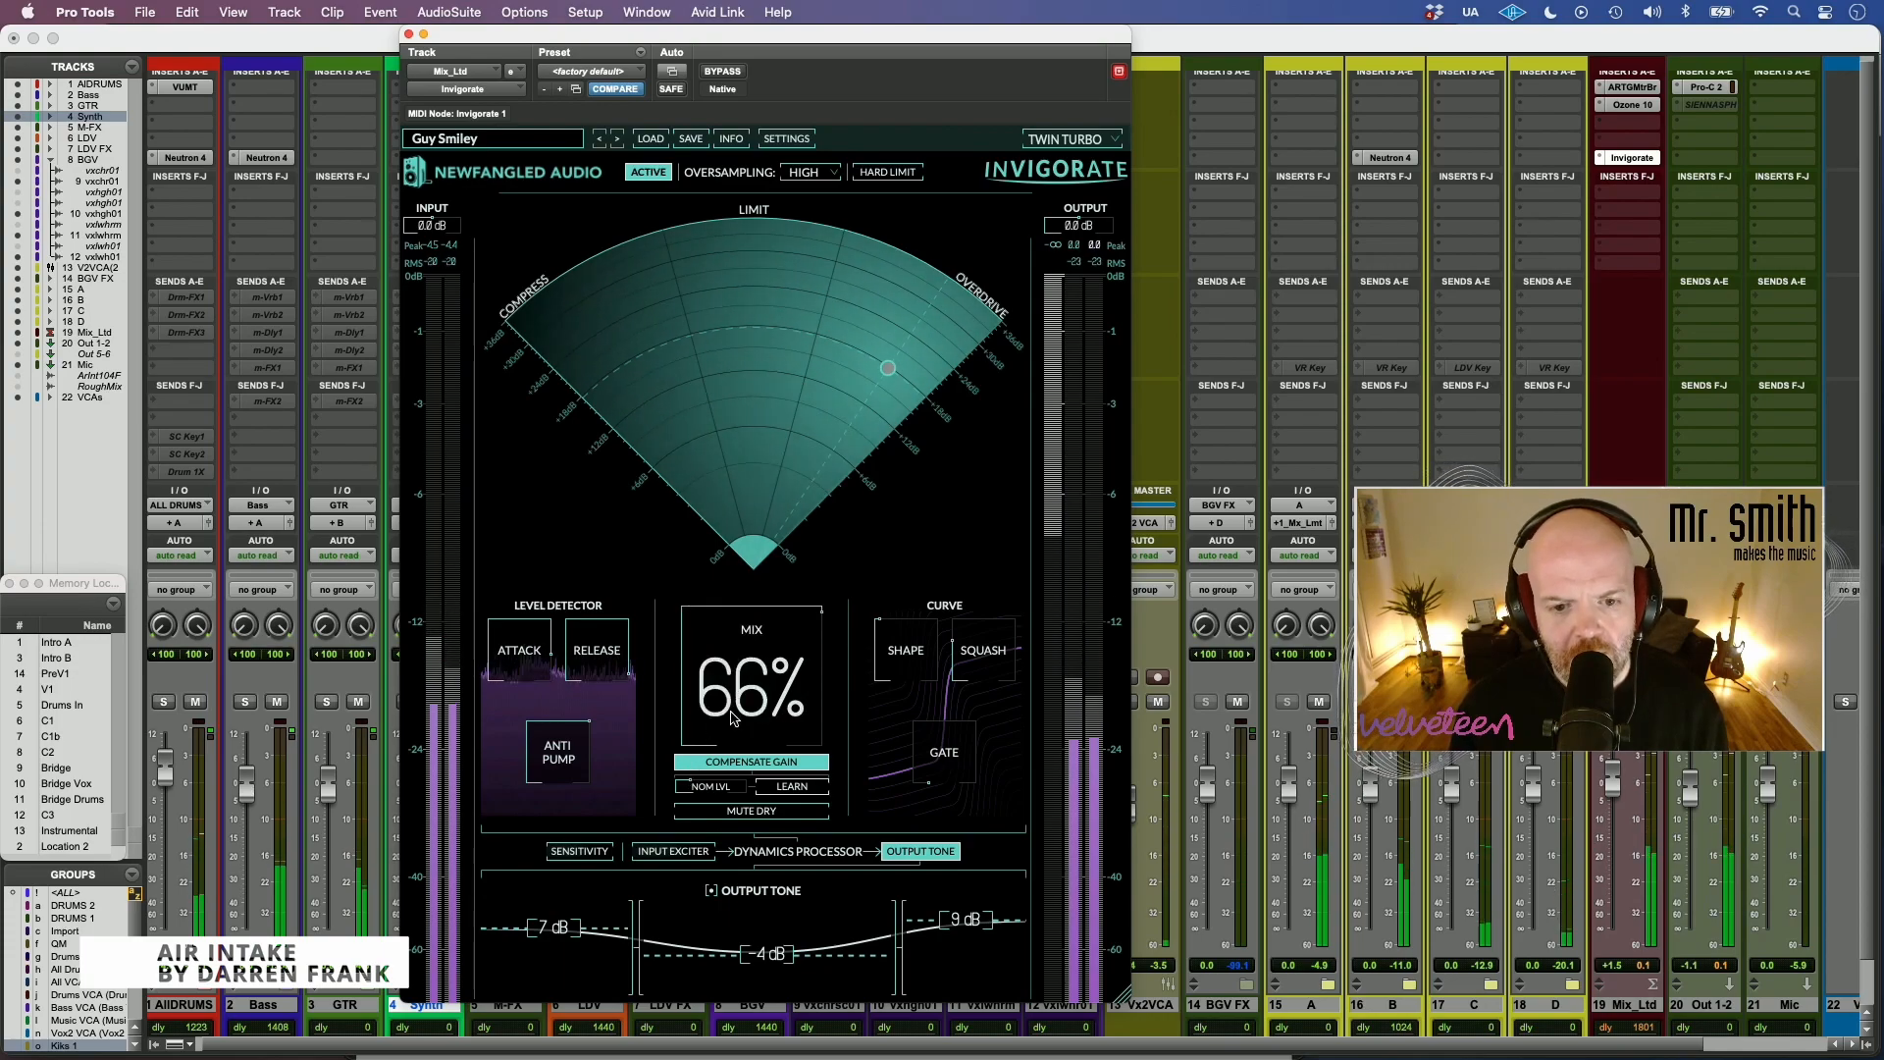
left_click(653, 176)
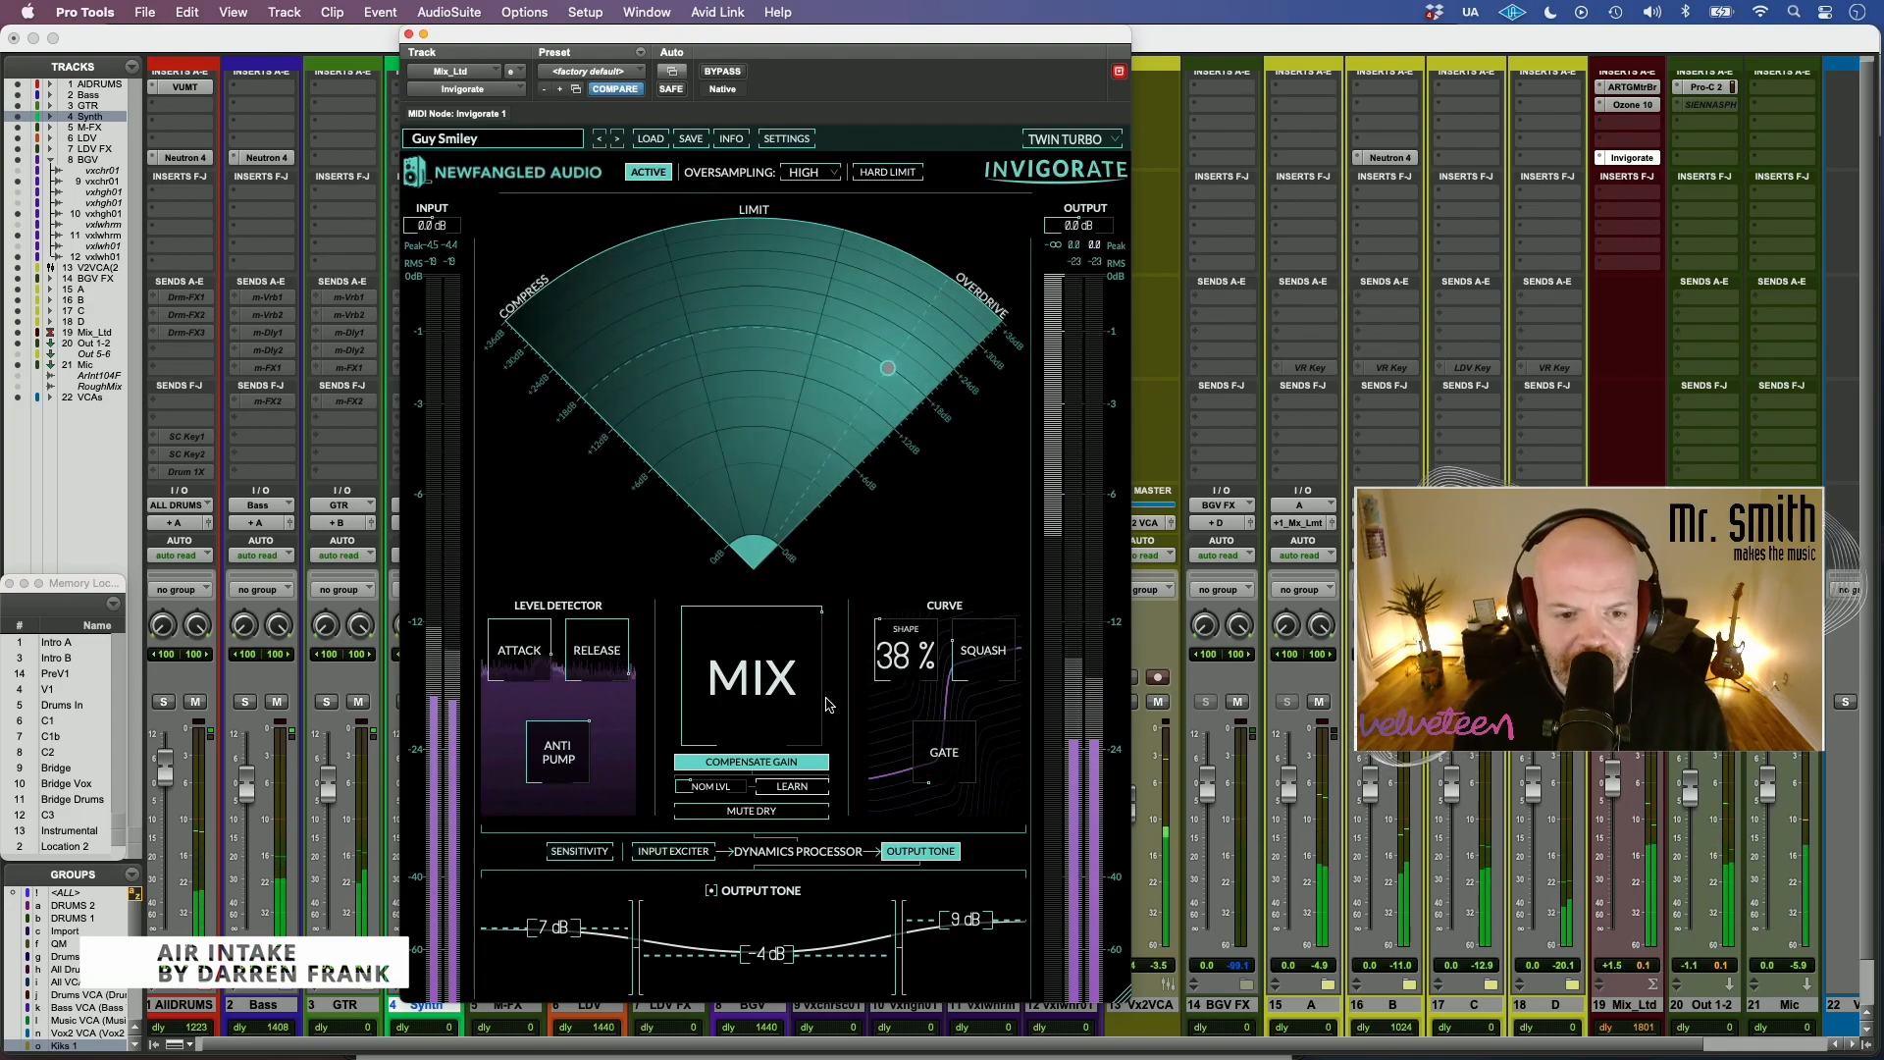
left_click_drag(574, 751, 572, 751)
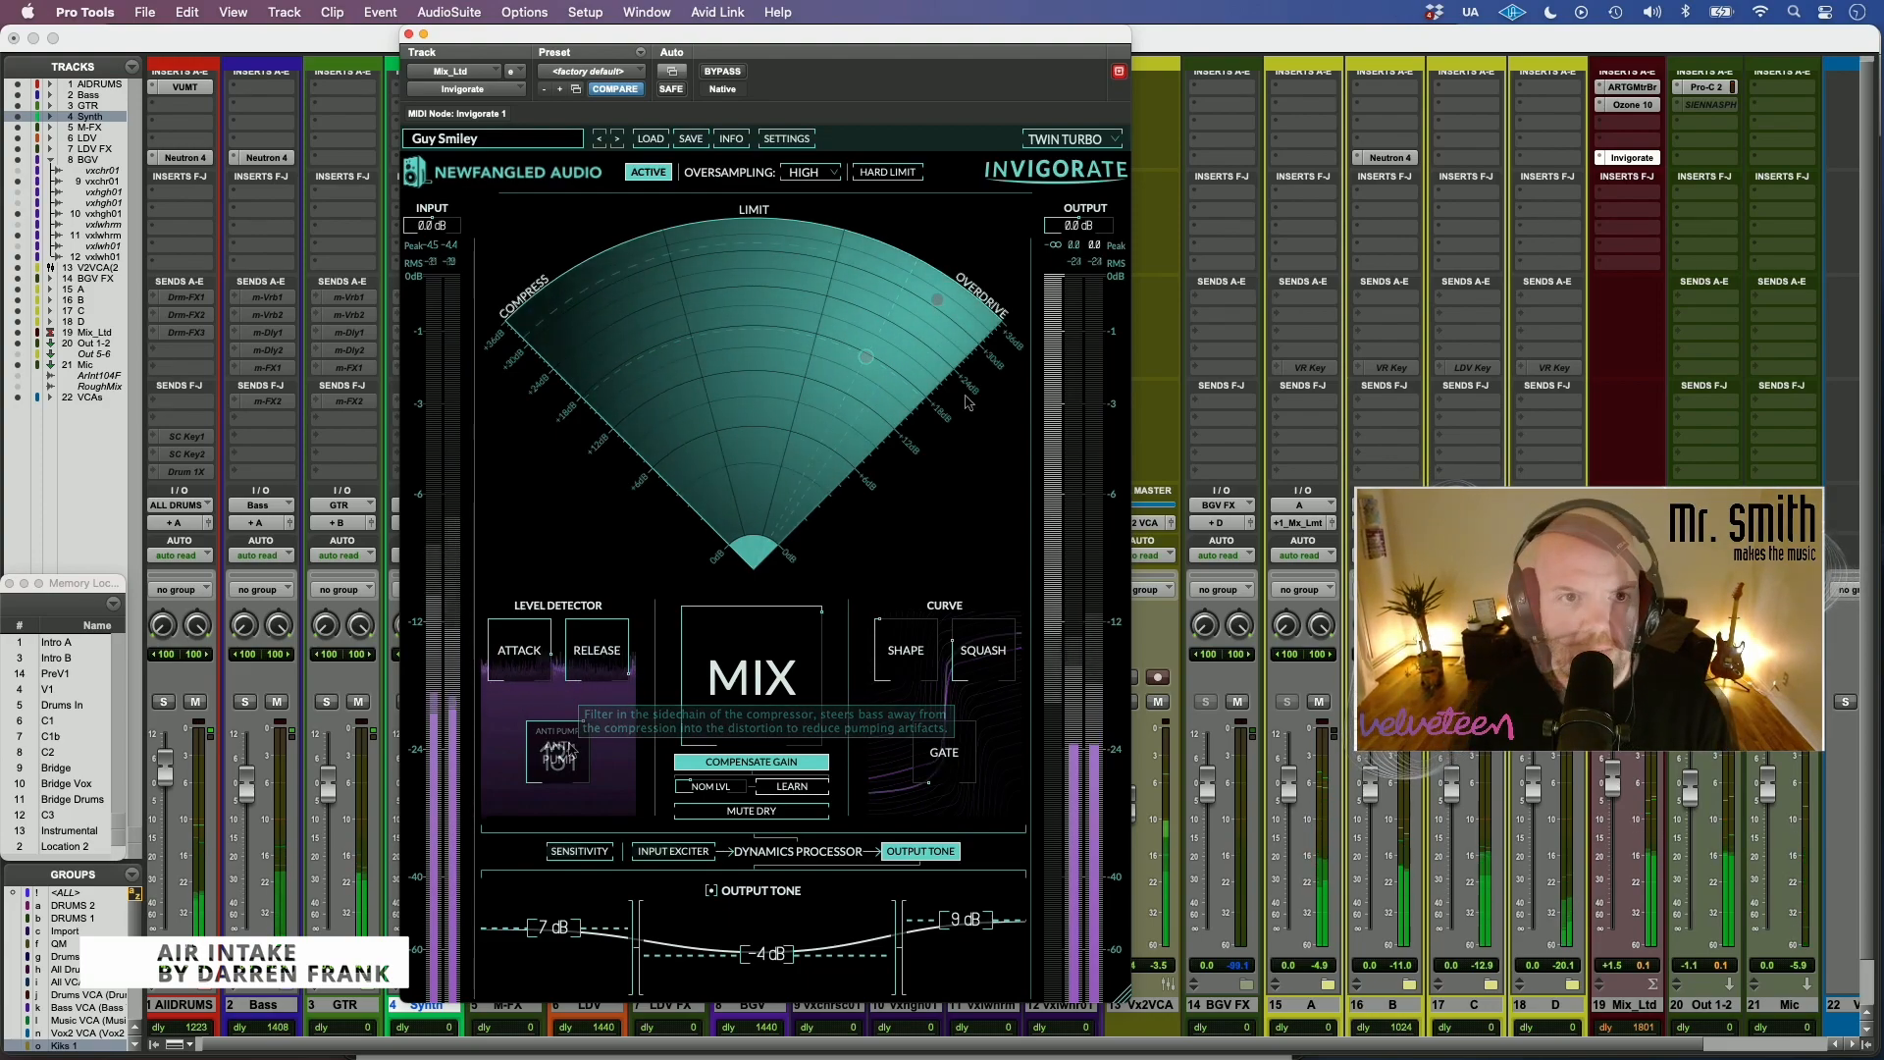
- Show System Usage and compare the CPU load with the Invigorate insert on Mix_Ltd deactivated and reactivated
left_click(577, 8)
mouse_move(647, 12)
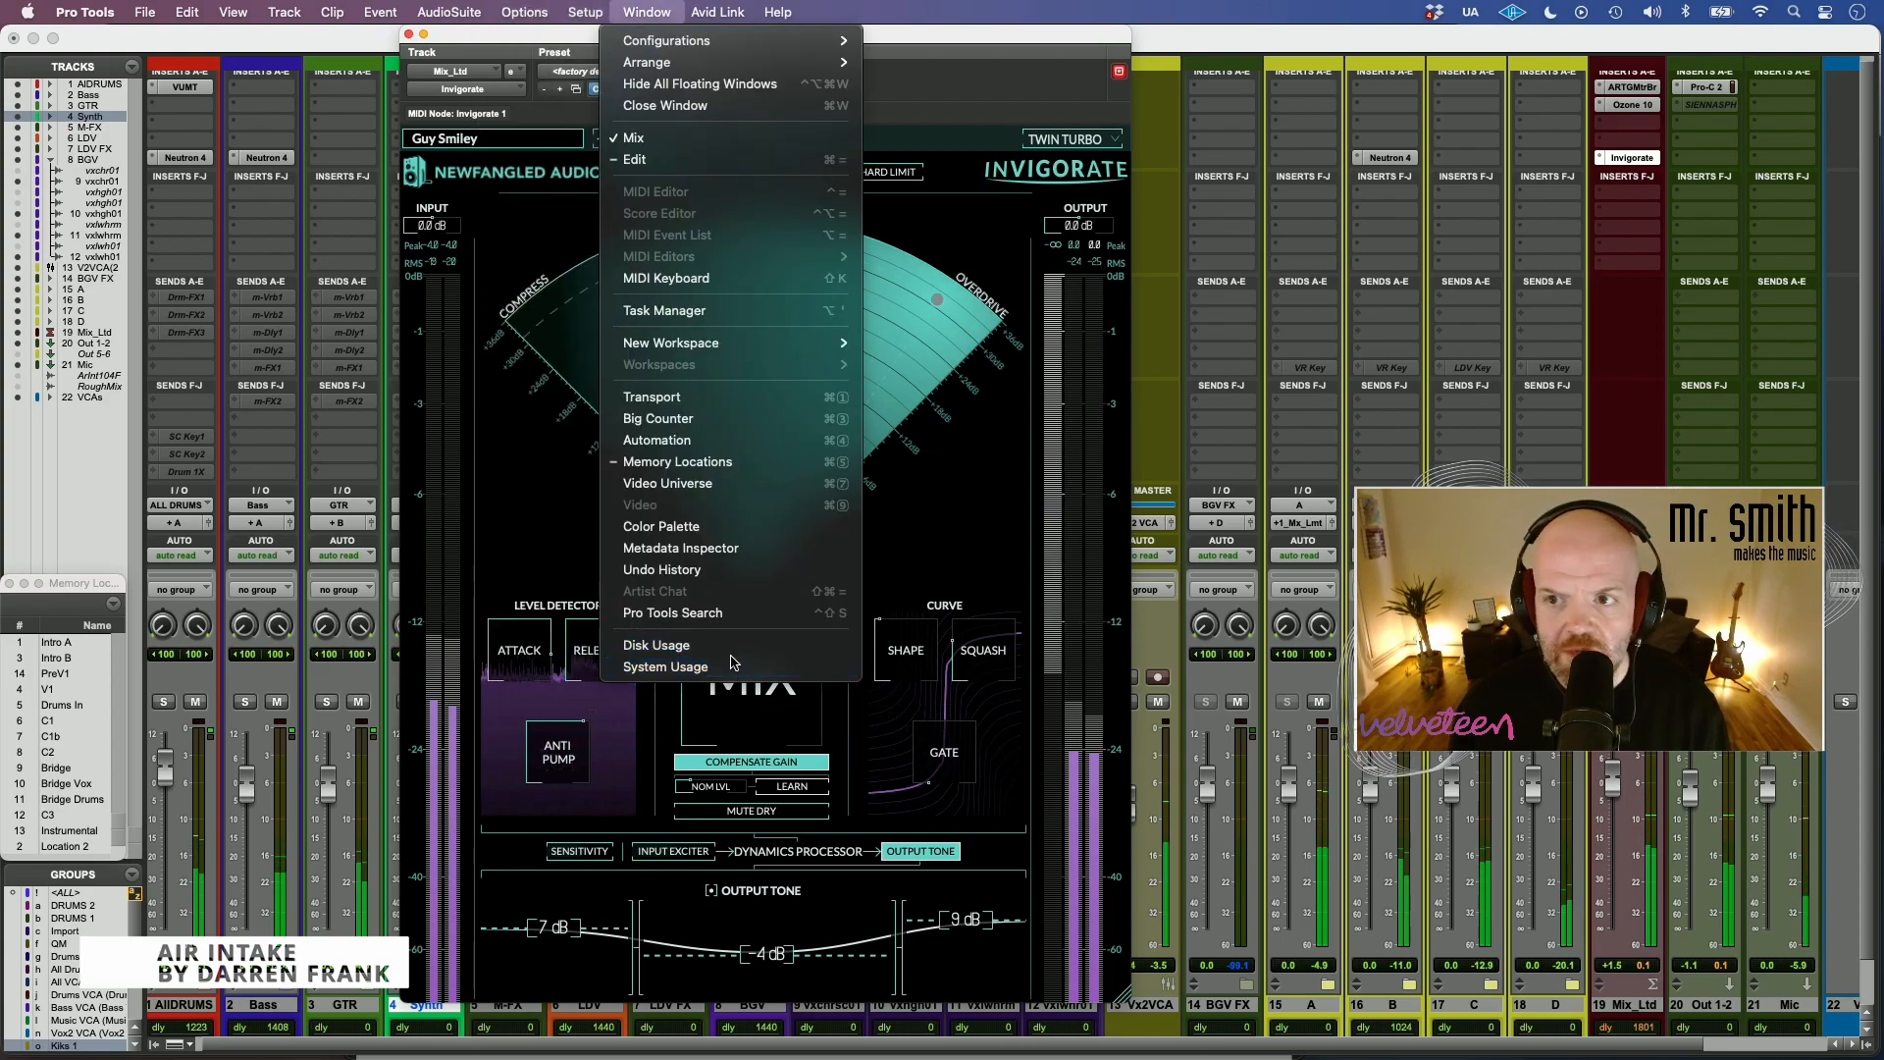
left_click(665, 667)
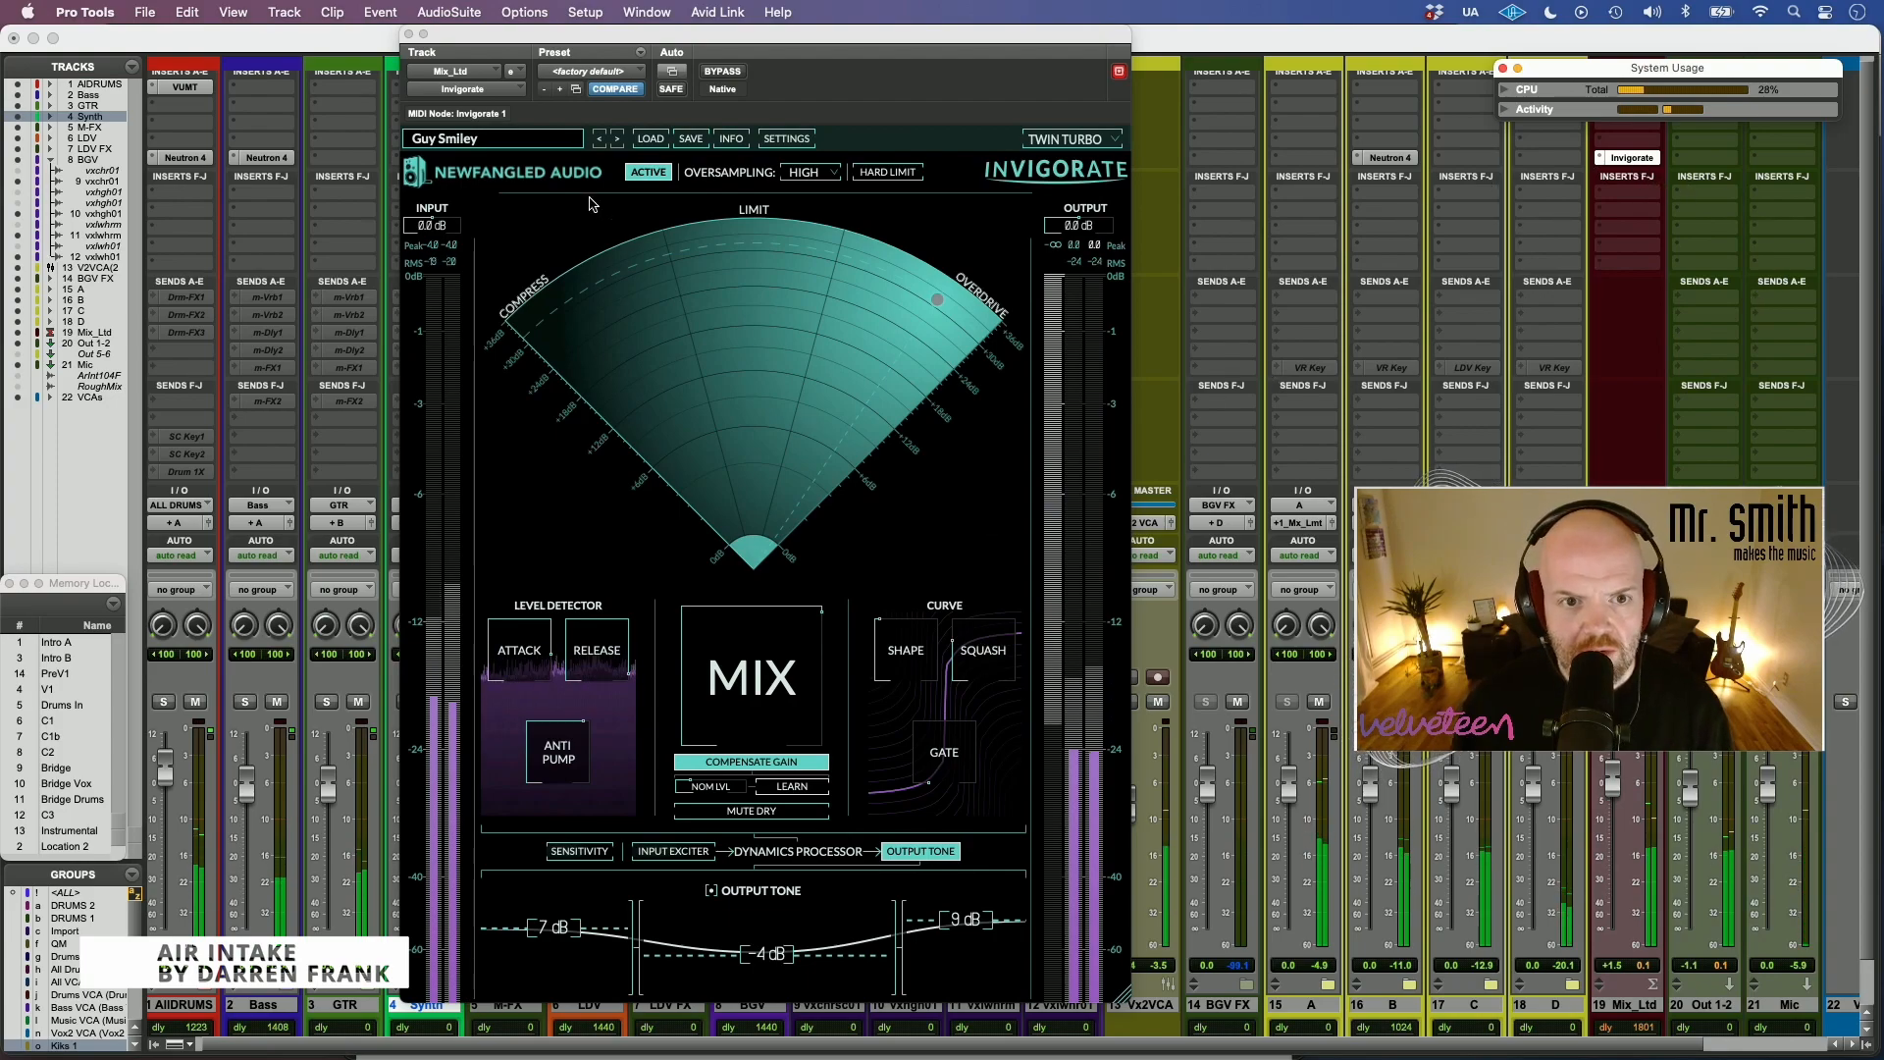
left_click(1648, 163, "ctrl+super")
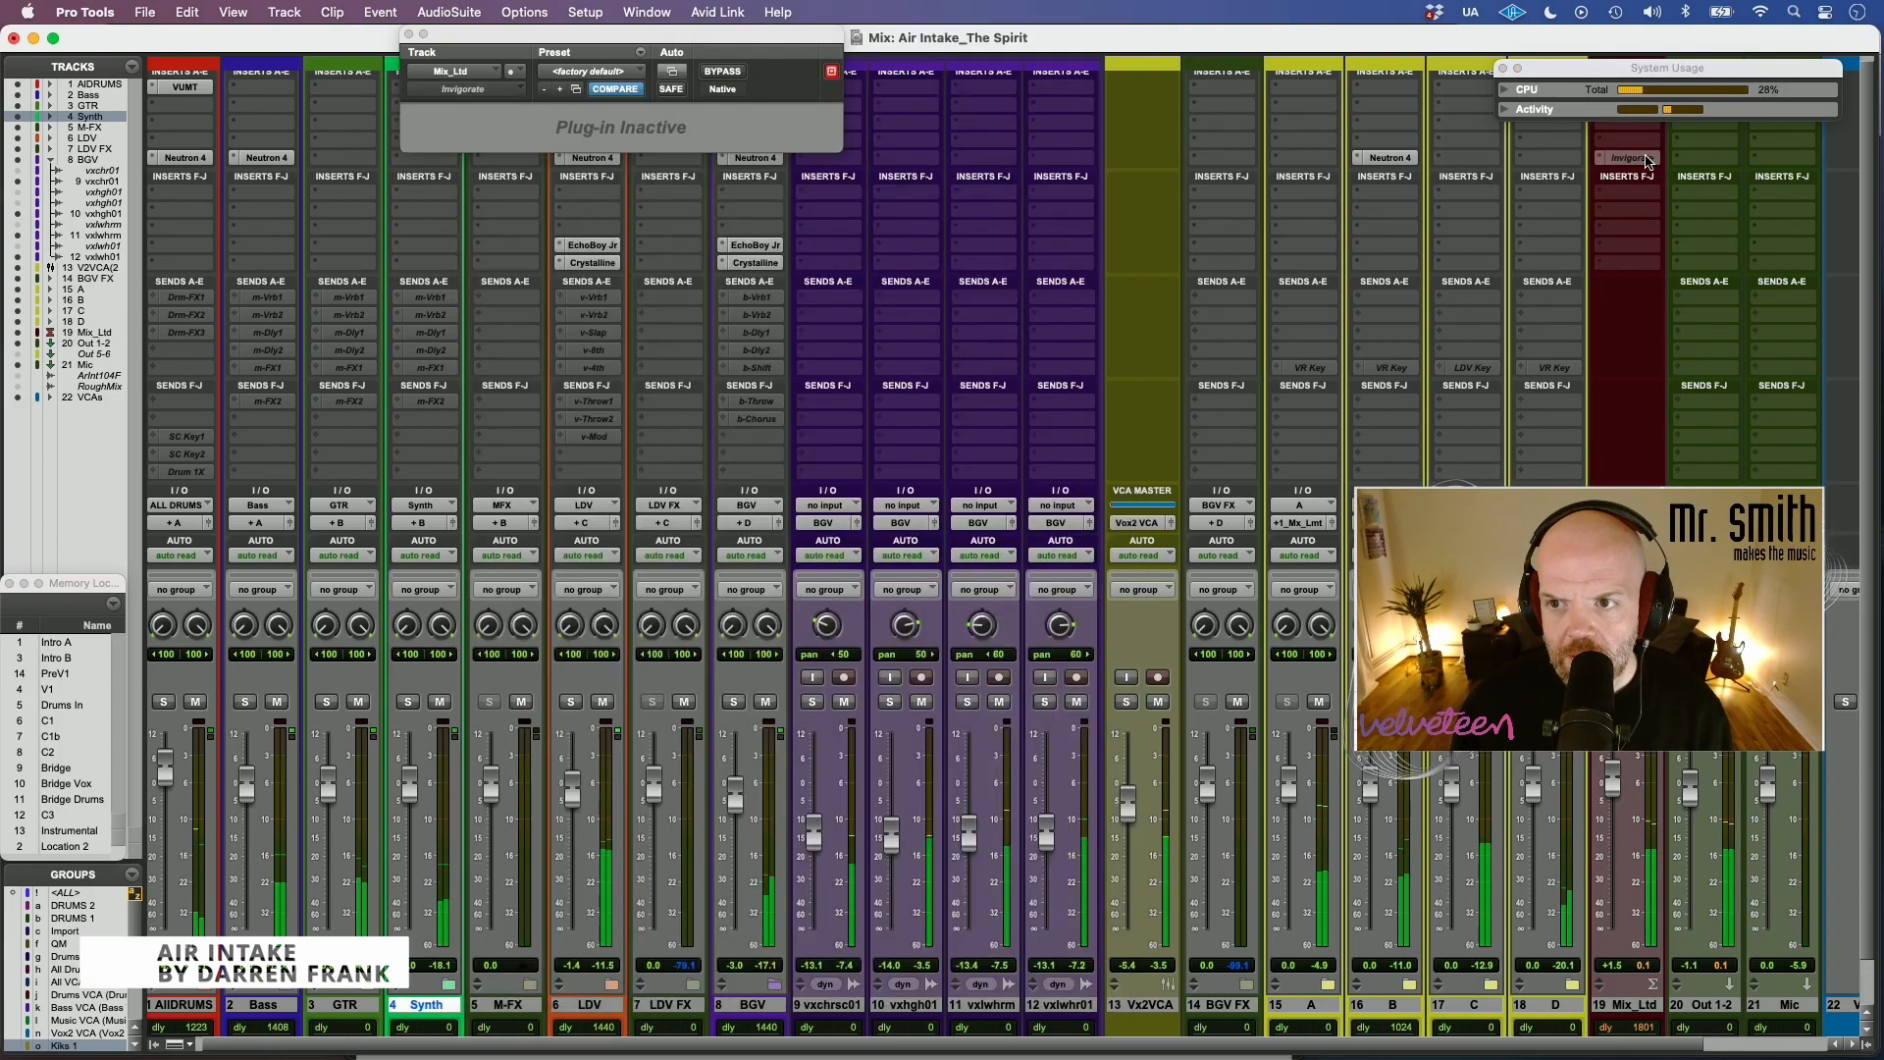
left_click(1761, 108)
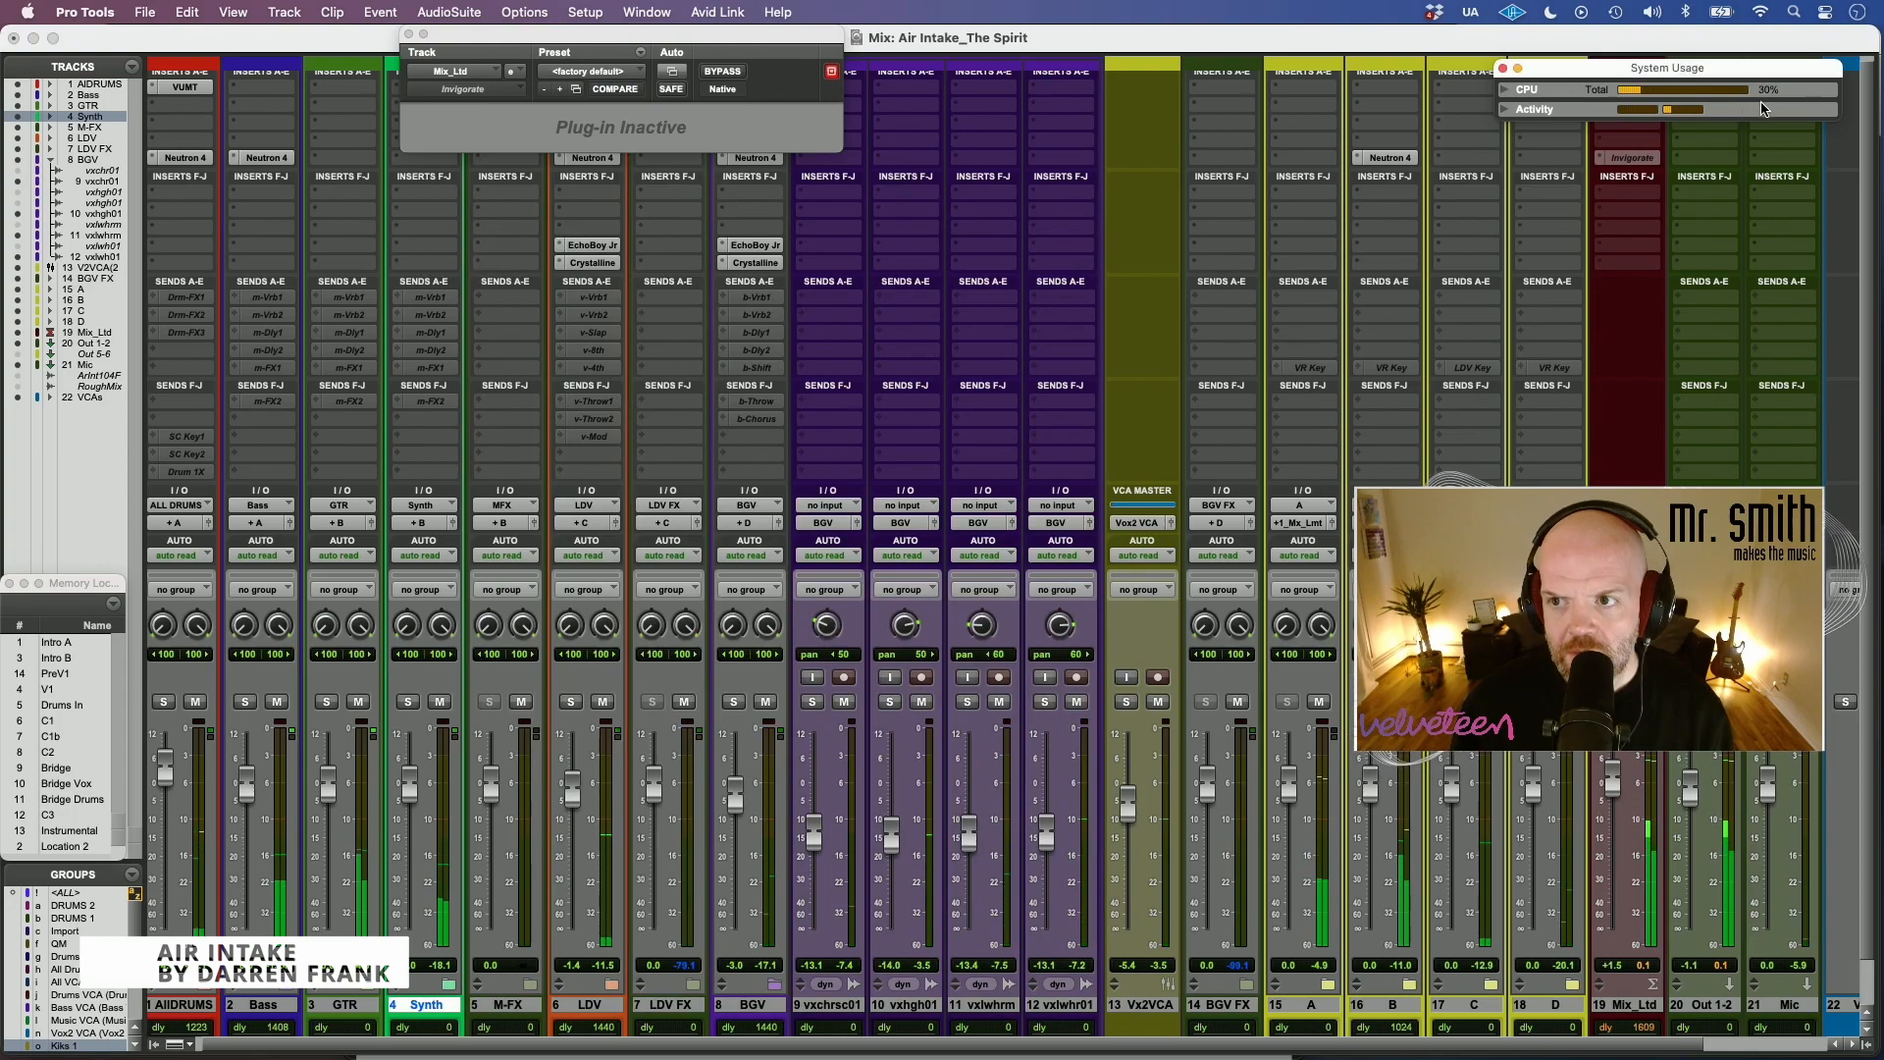
left_click(1634, 159, "ctrl+super")
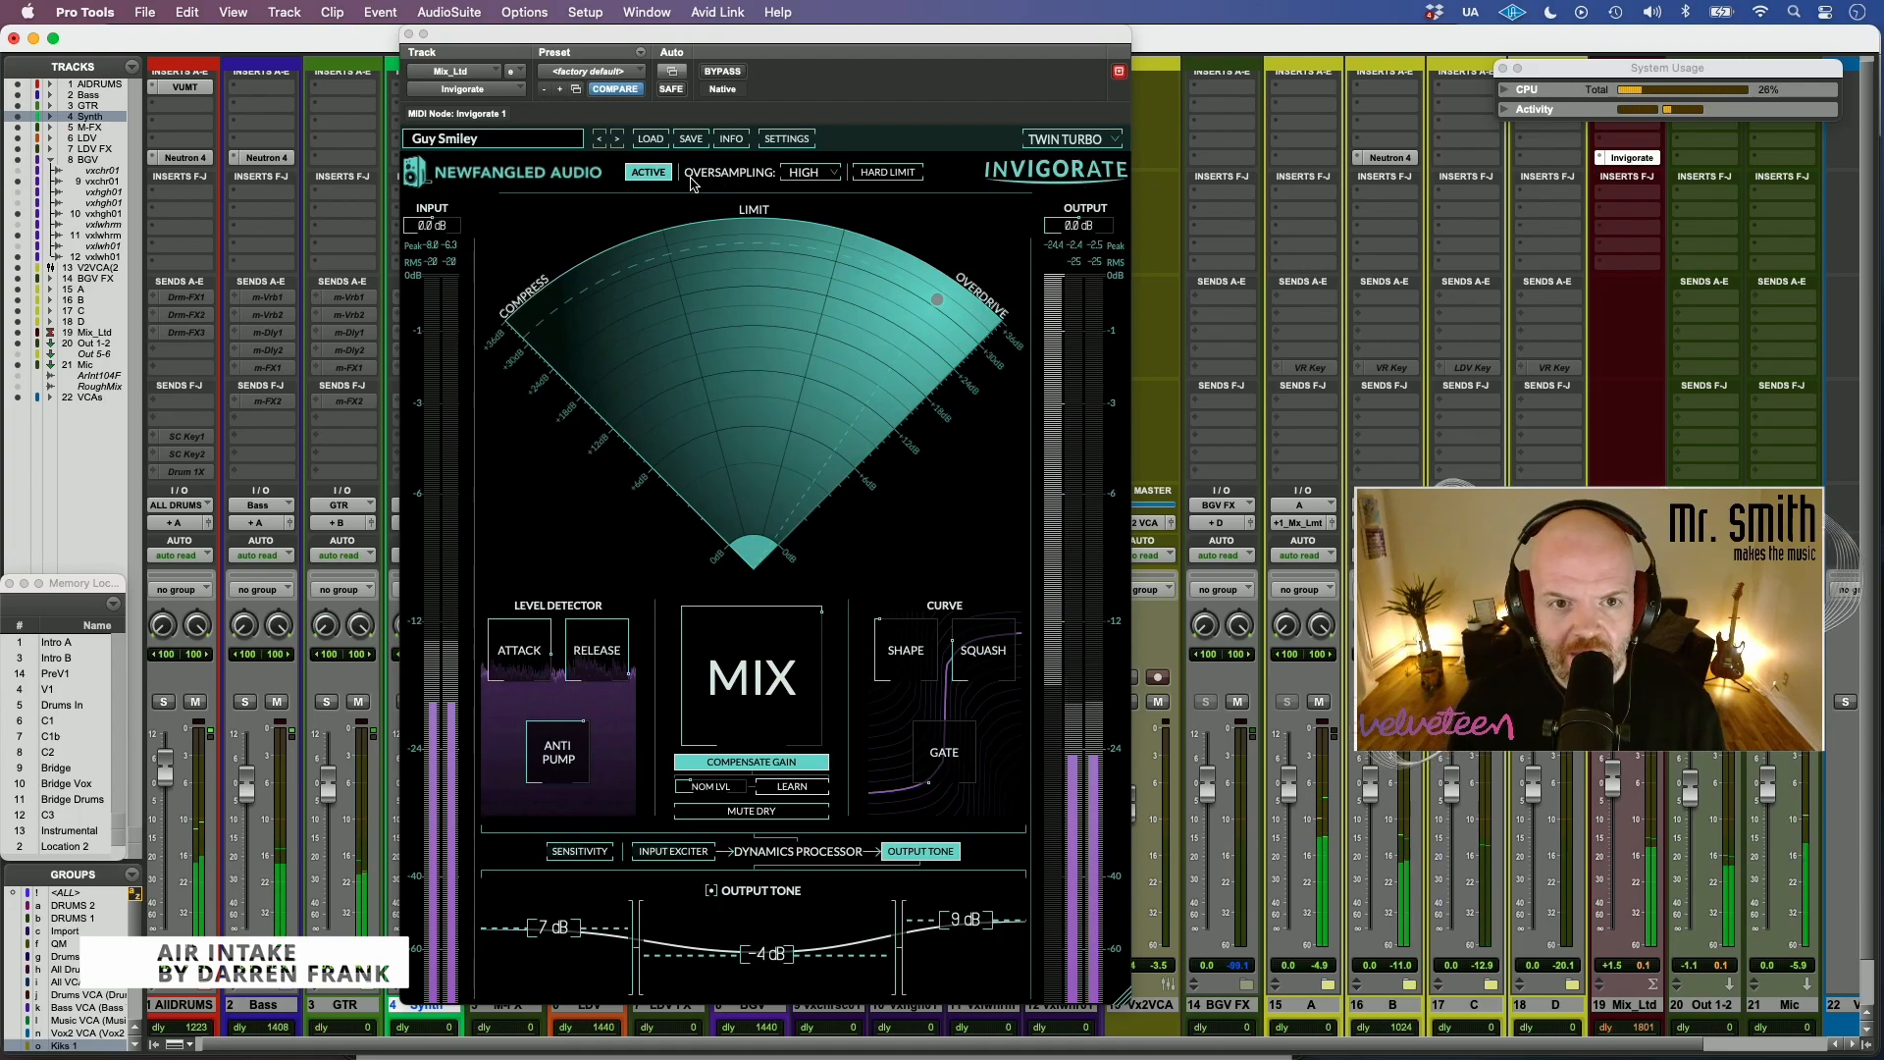
- Set Oversampling to MAX and lower the dynamics control point to a light setting near the Limit axis
left_click(811, 171)
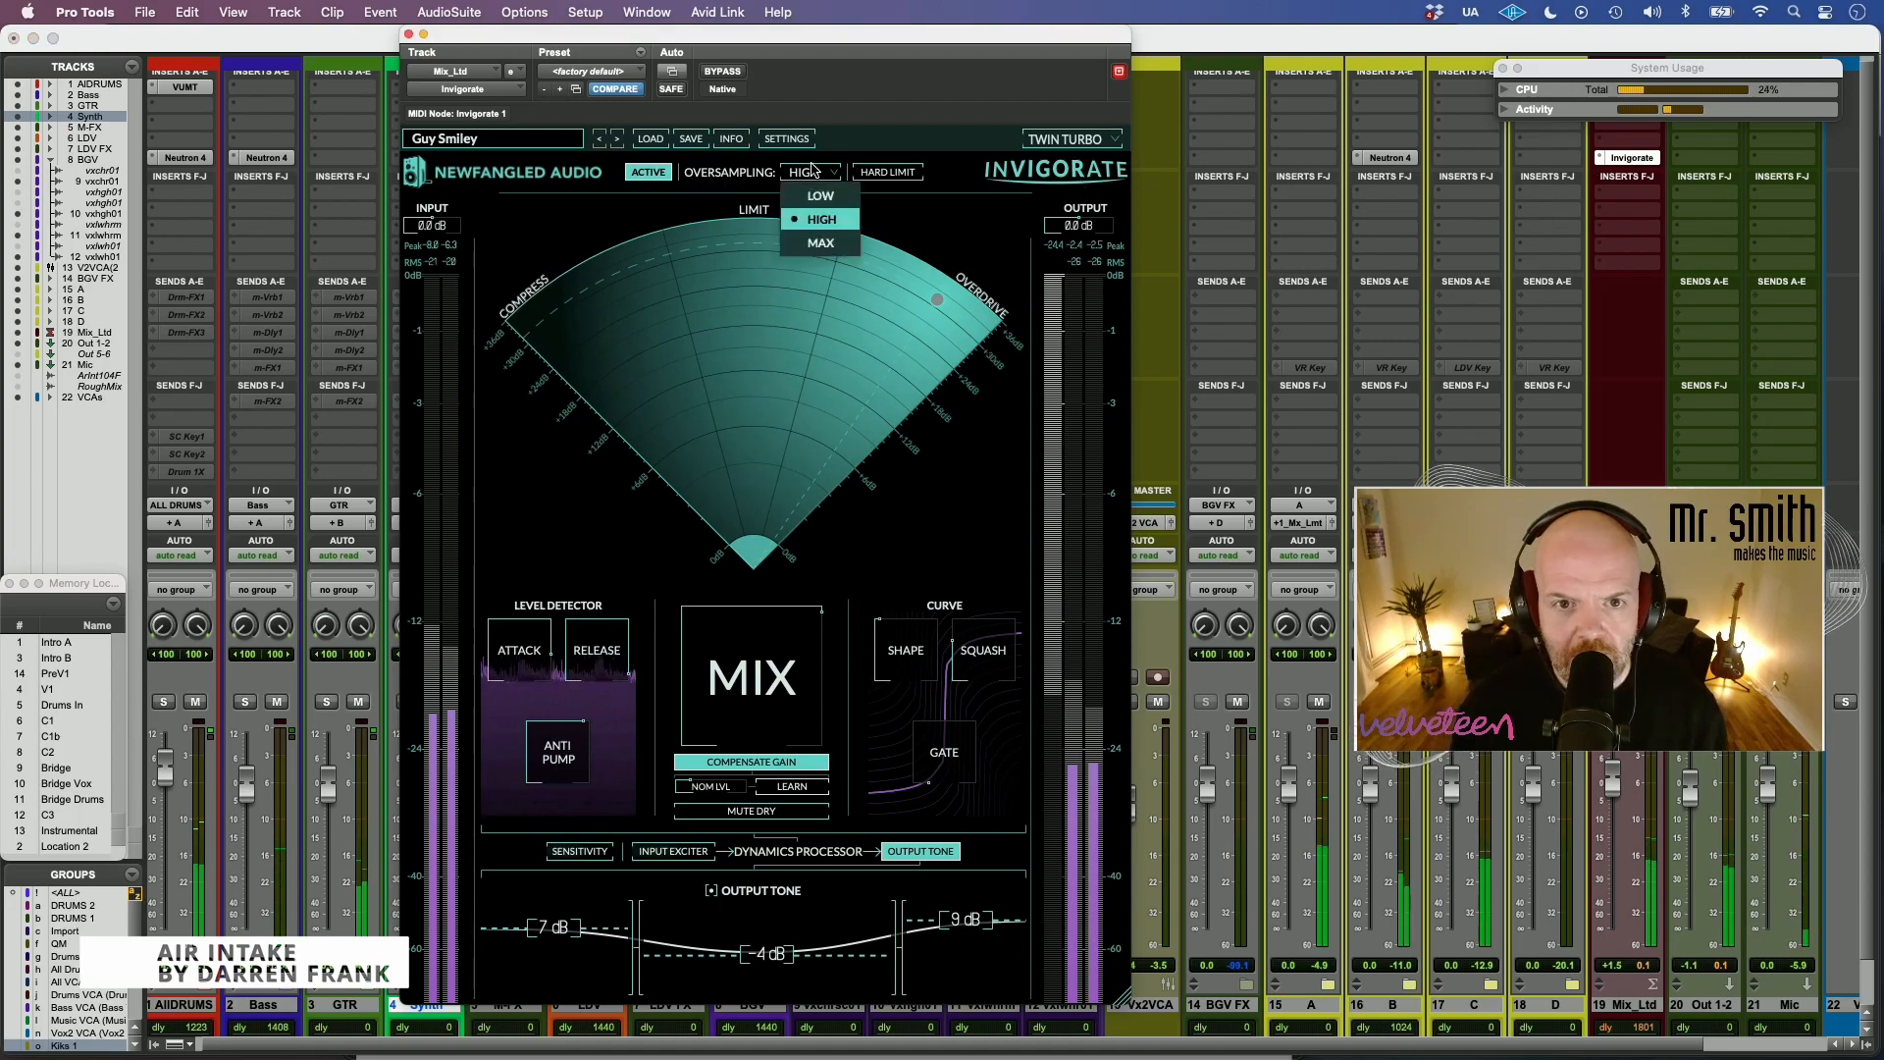
left_click(813, 238)
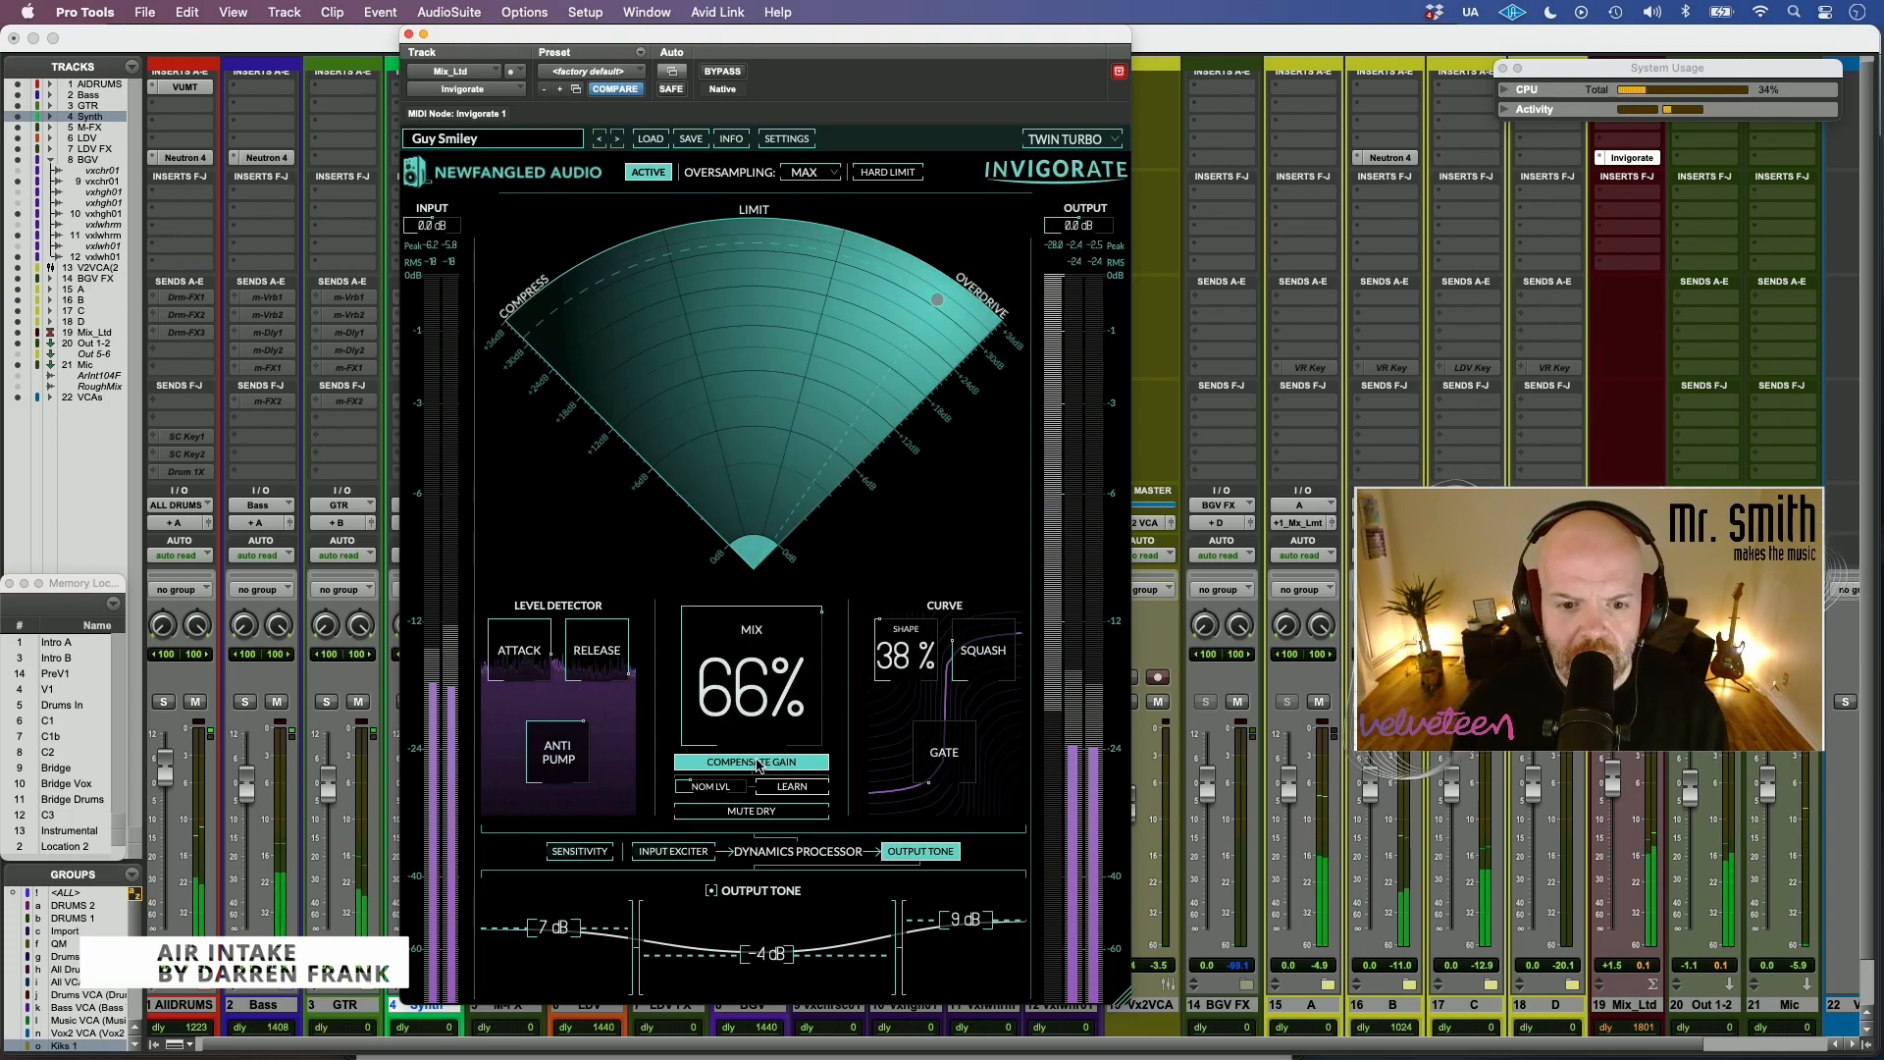
mouse_move(757, 471)
left_mouse_down()
mouse_move(748, 545)
mouse_move(753, 488)
left_mouse_up()
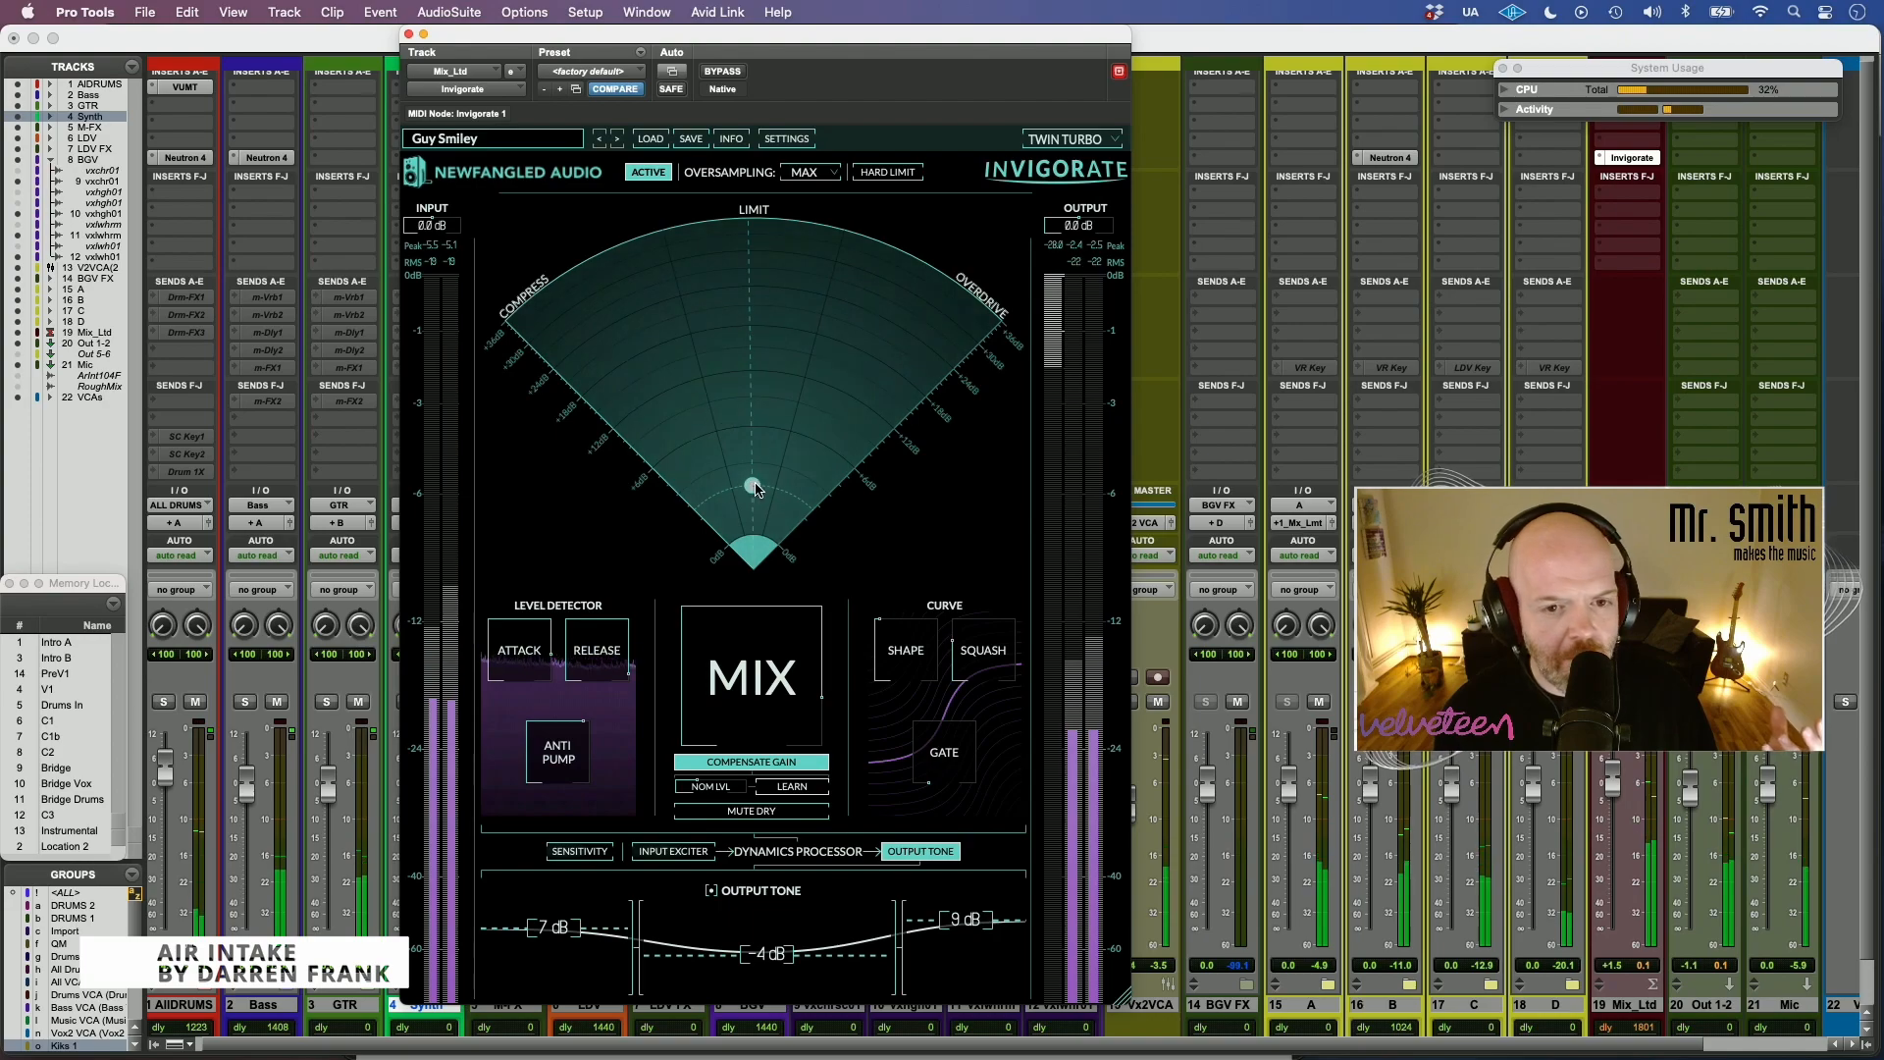
left_click_drag(754, 491, 758, 496)
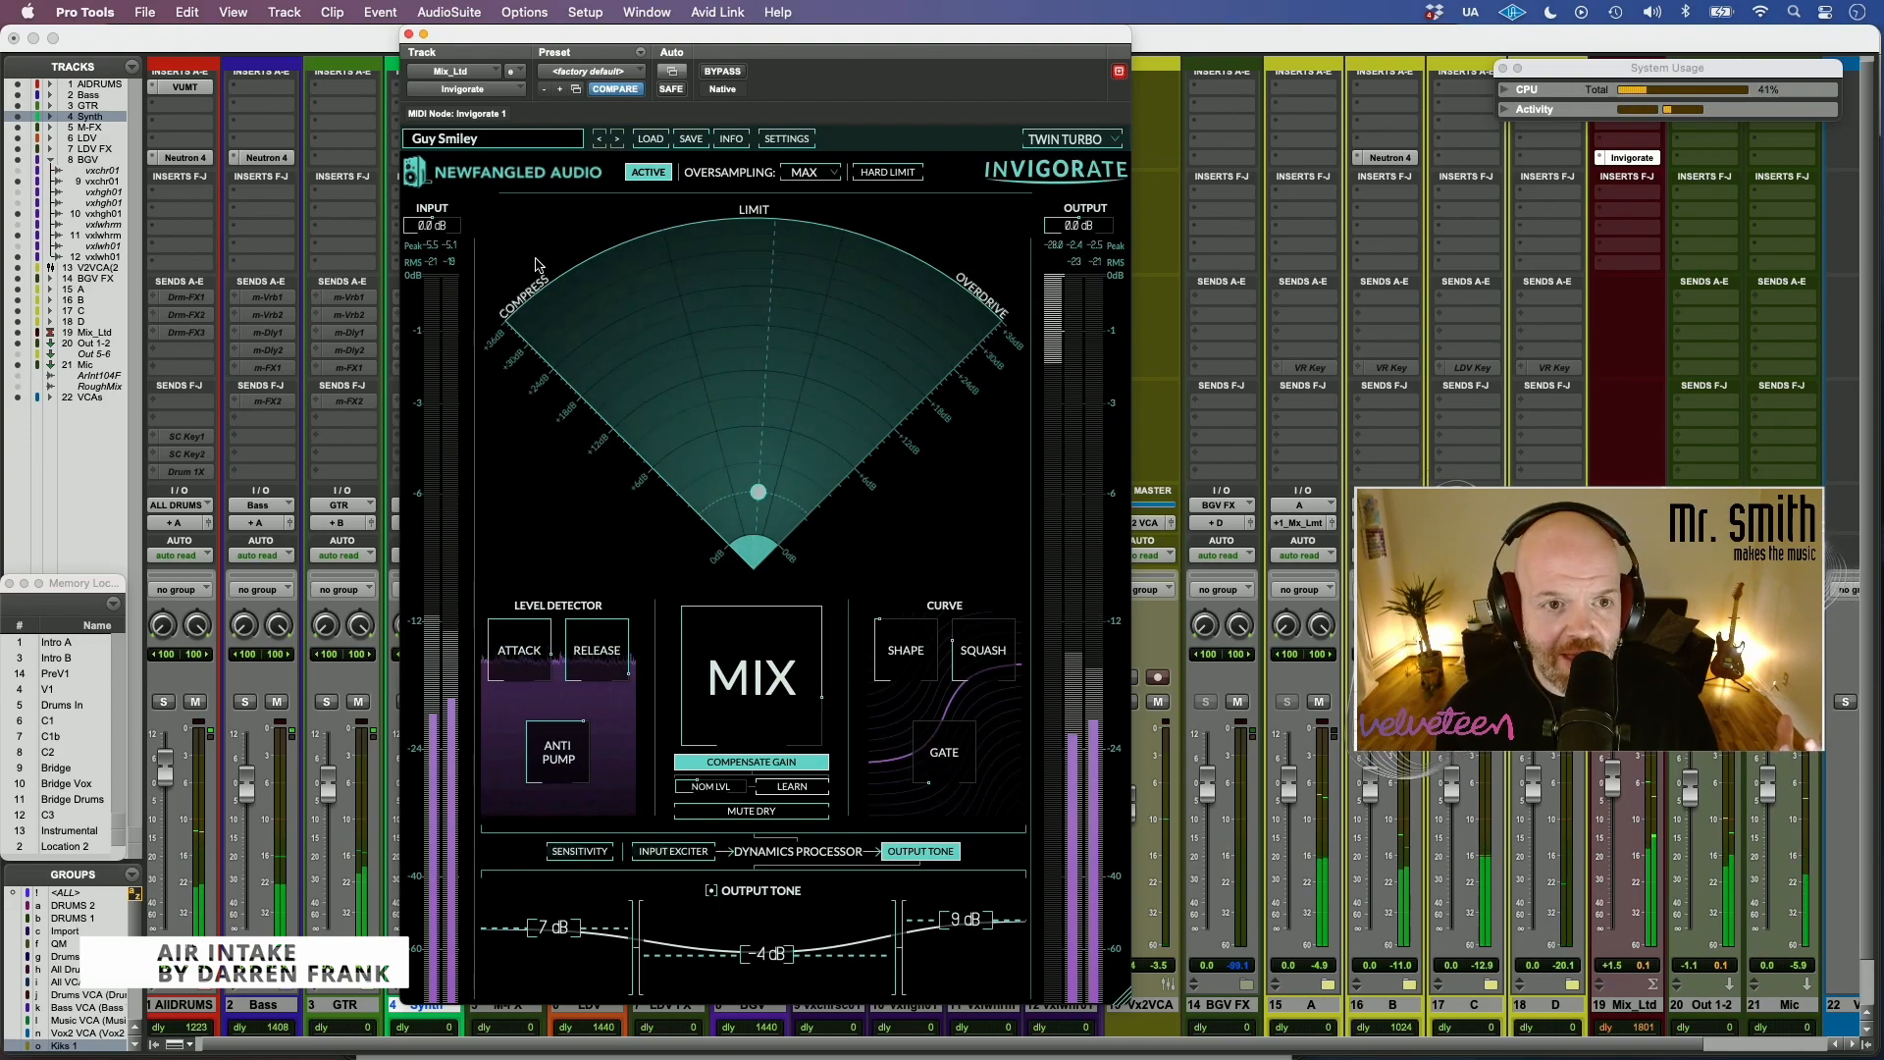
- Toggle Active for comparison, raise the Mix to 100%, and fine-tune the control point near the Limit axis with Output Tone off
left_click(639, 179)
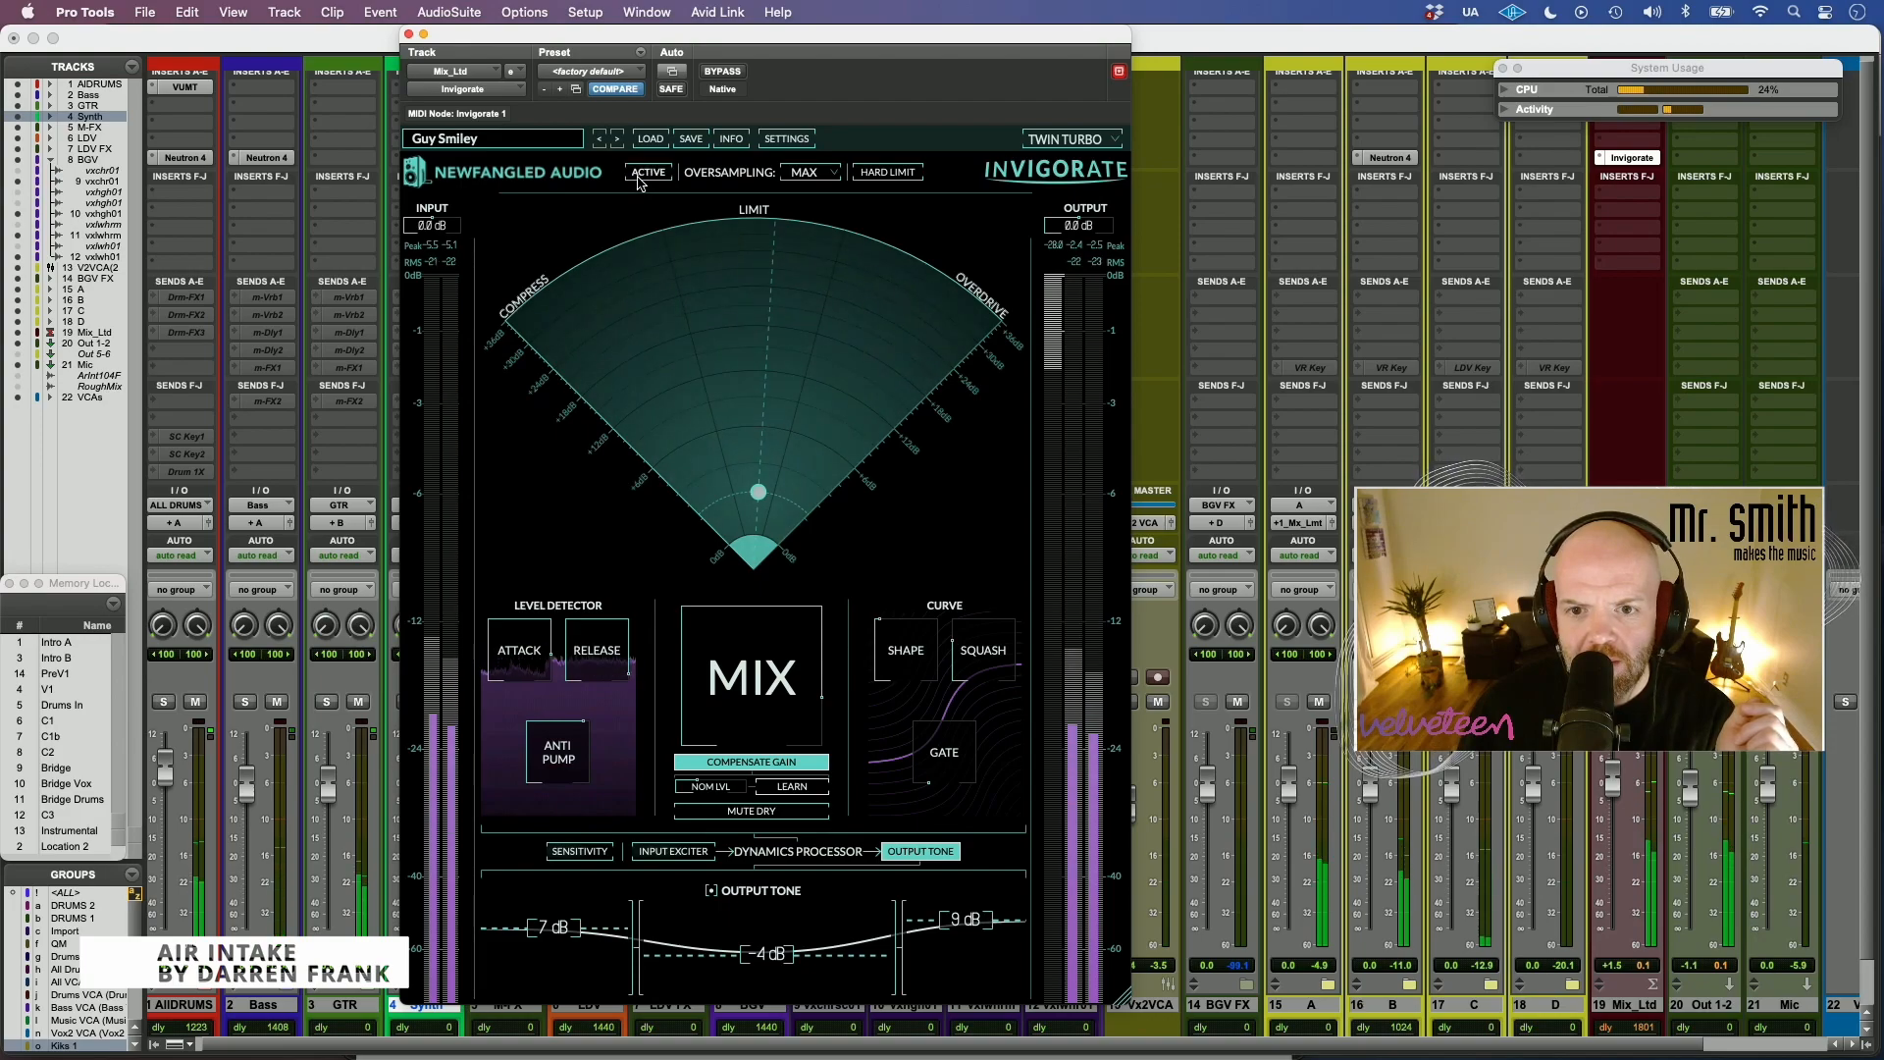
left_click(638, 179)
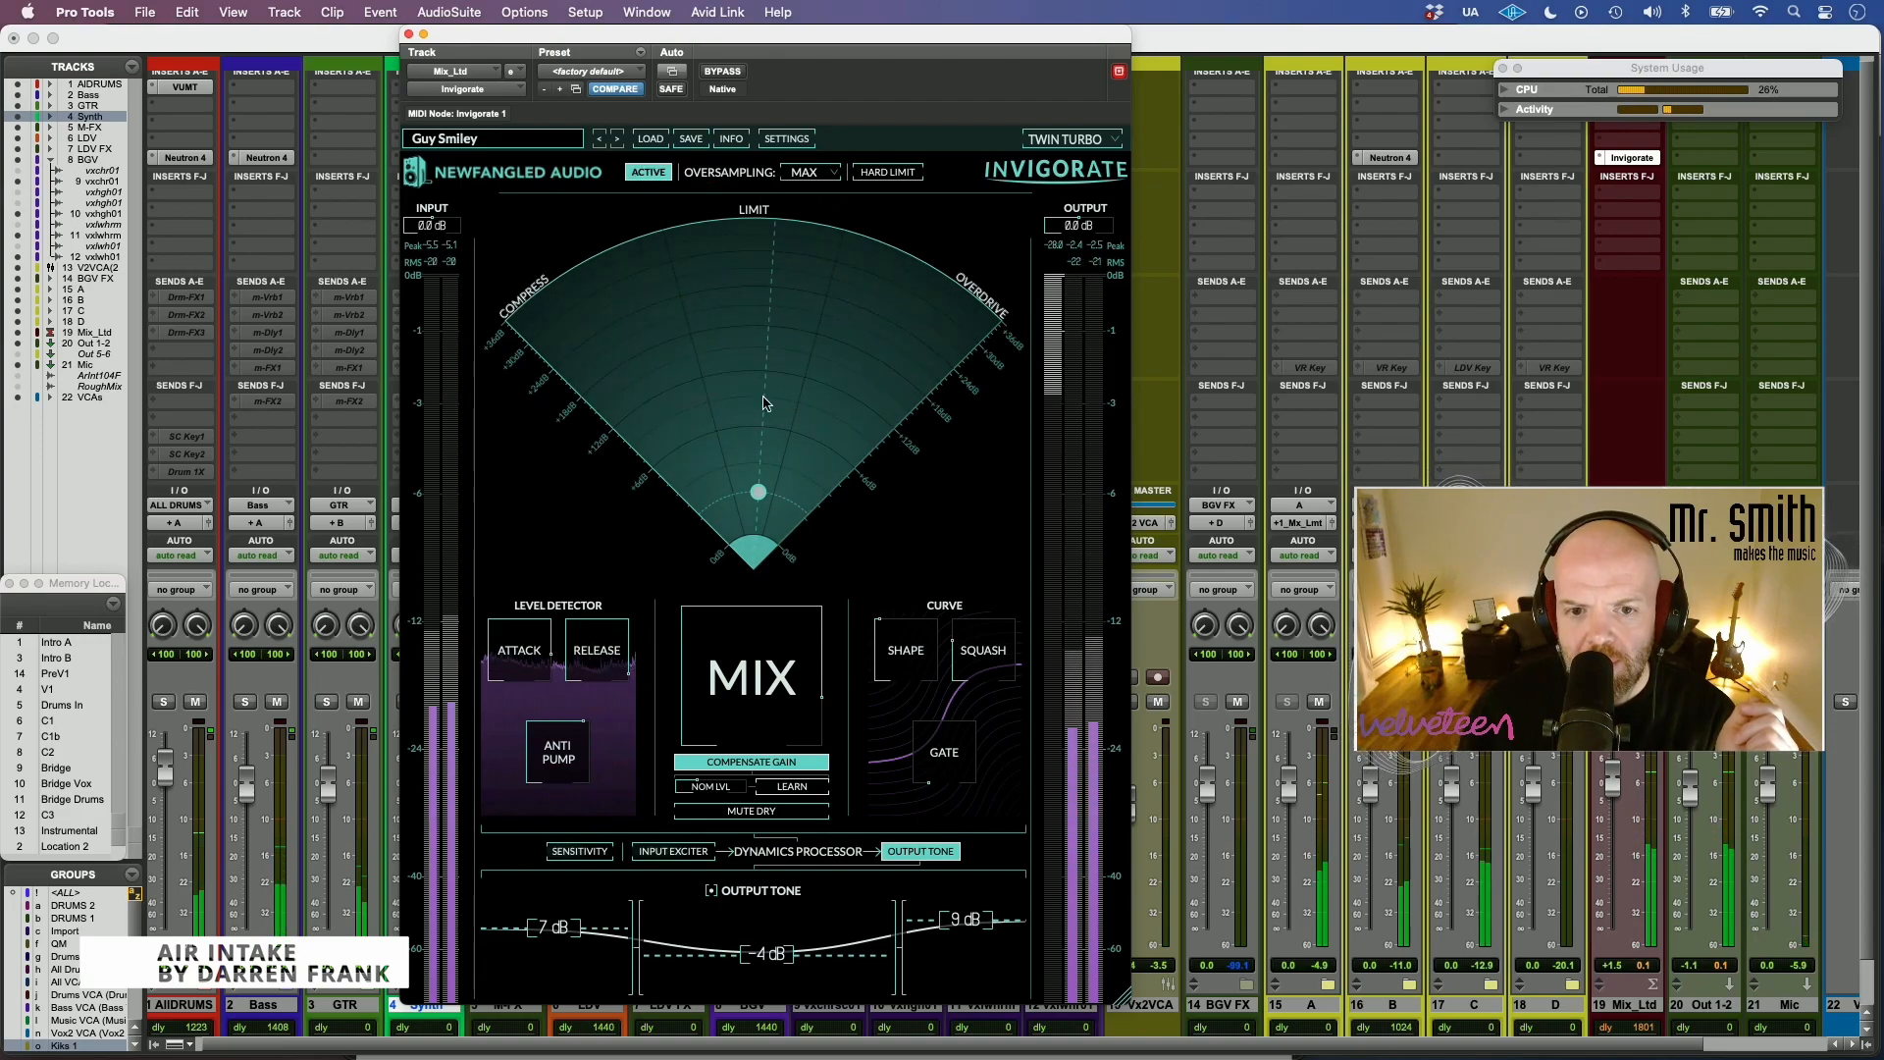
scroll(775, 518, "up", 3)
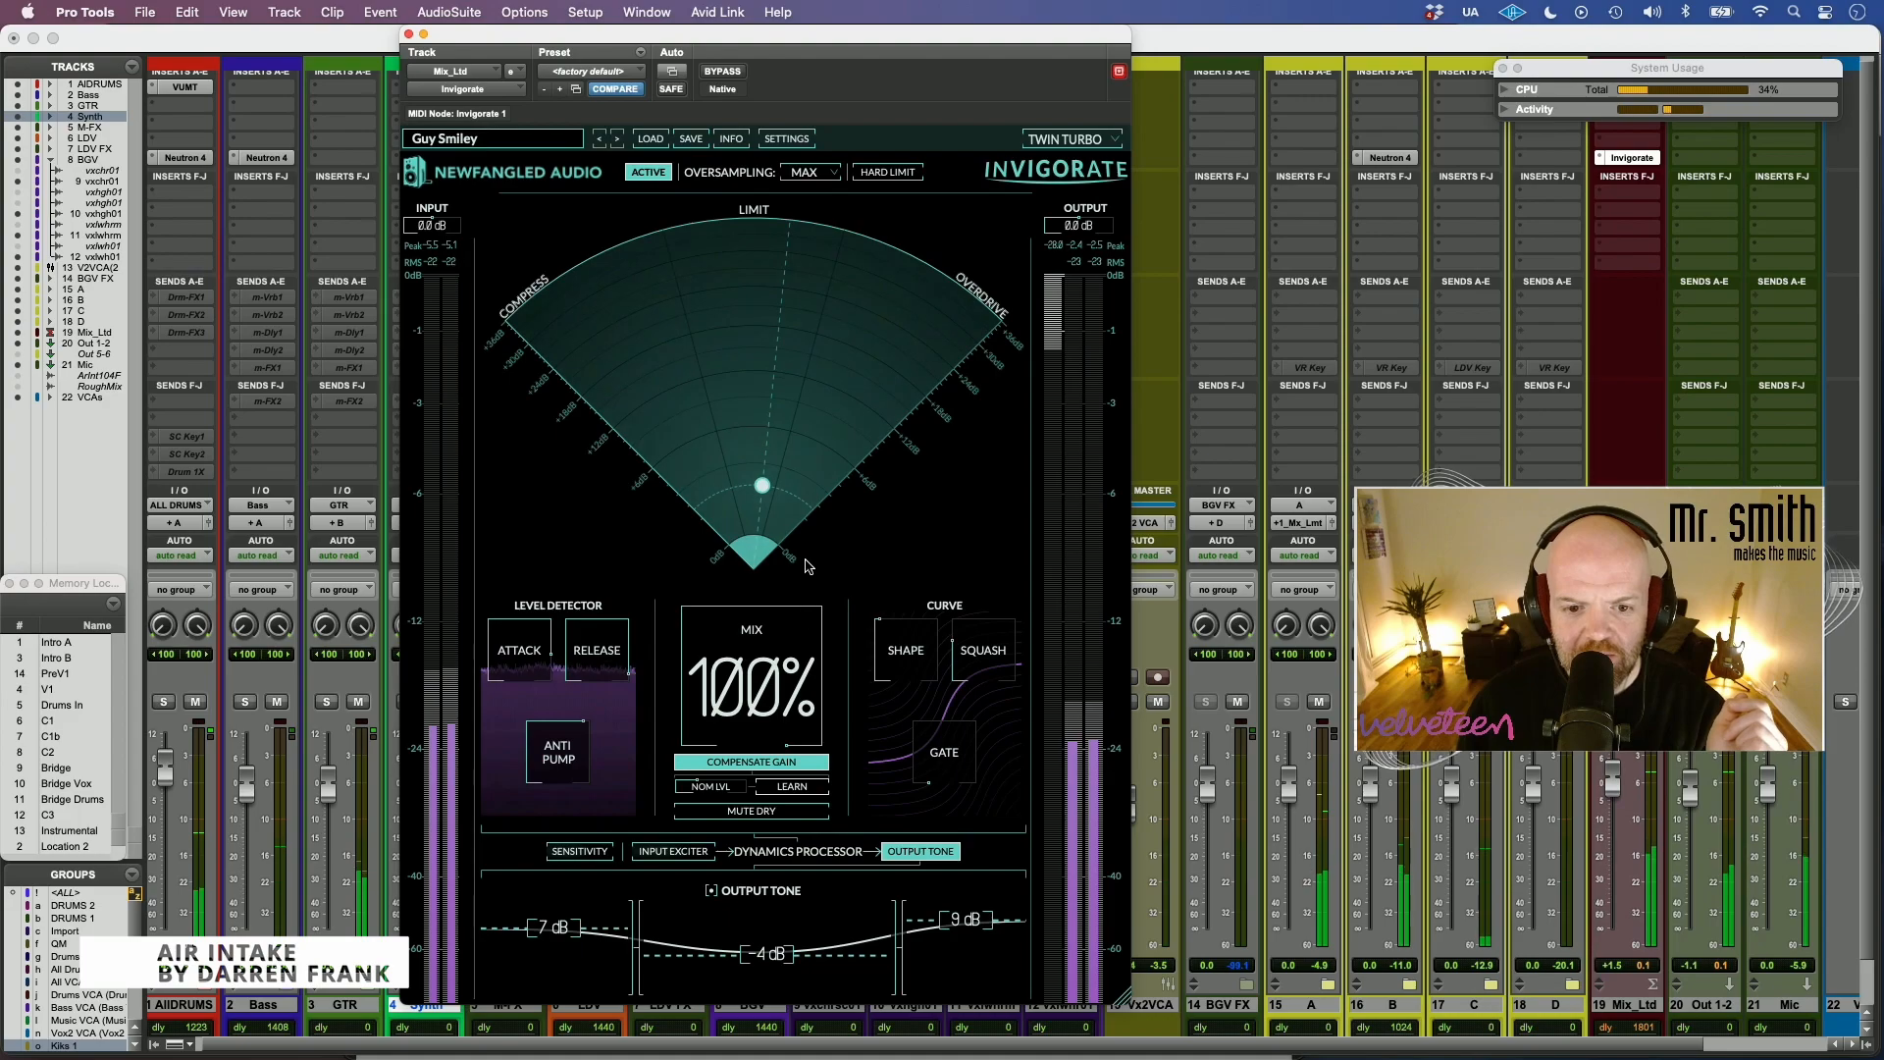
scroll(775, 525, "up", 1)
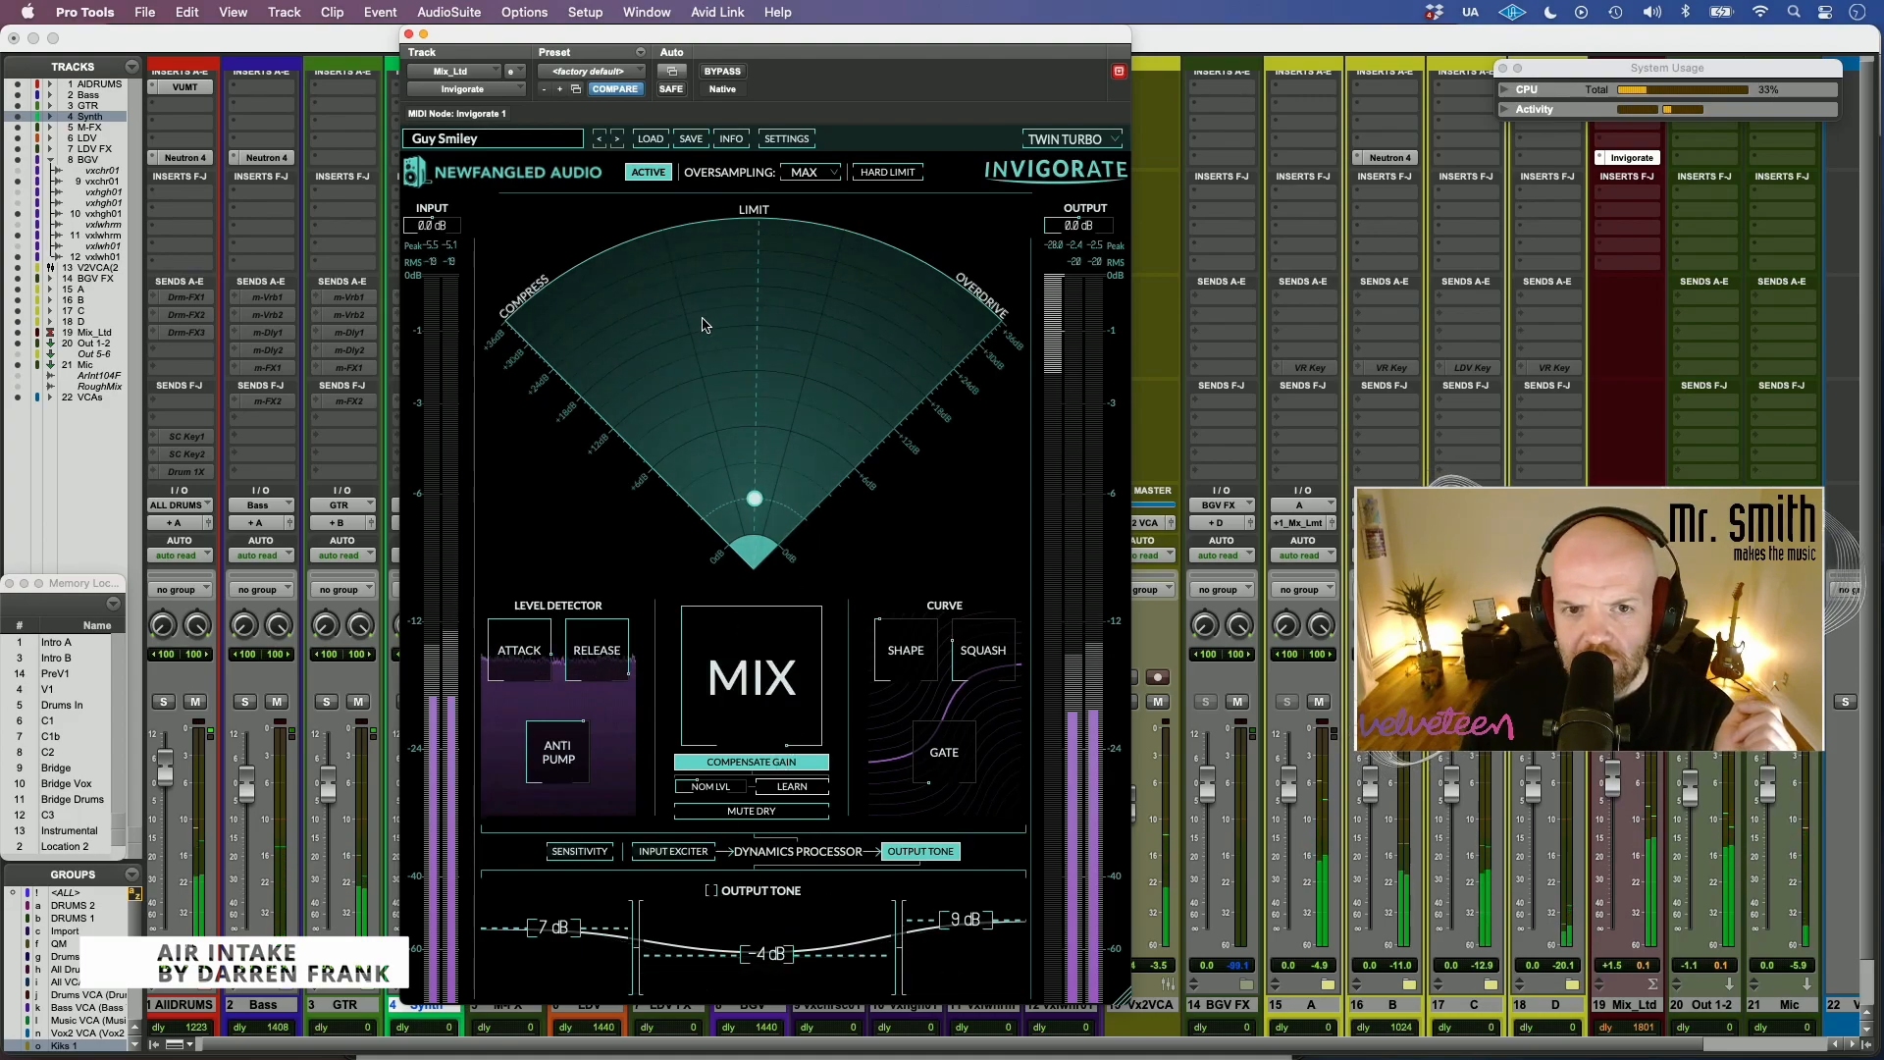
left_click_drag(738, 462, 736, 454)
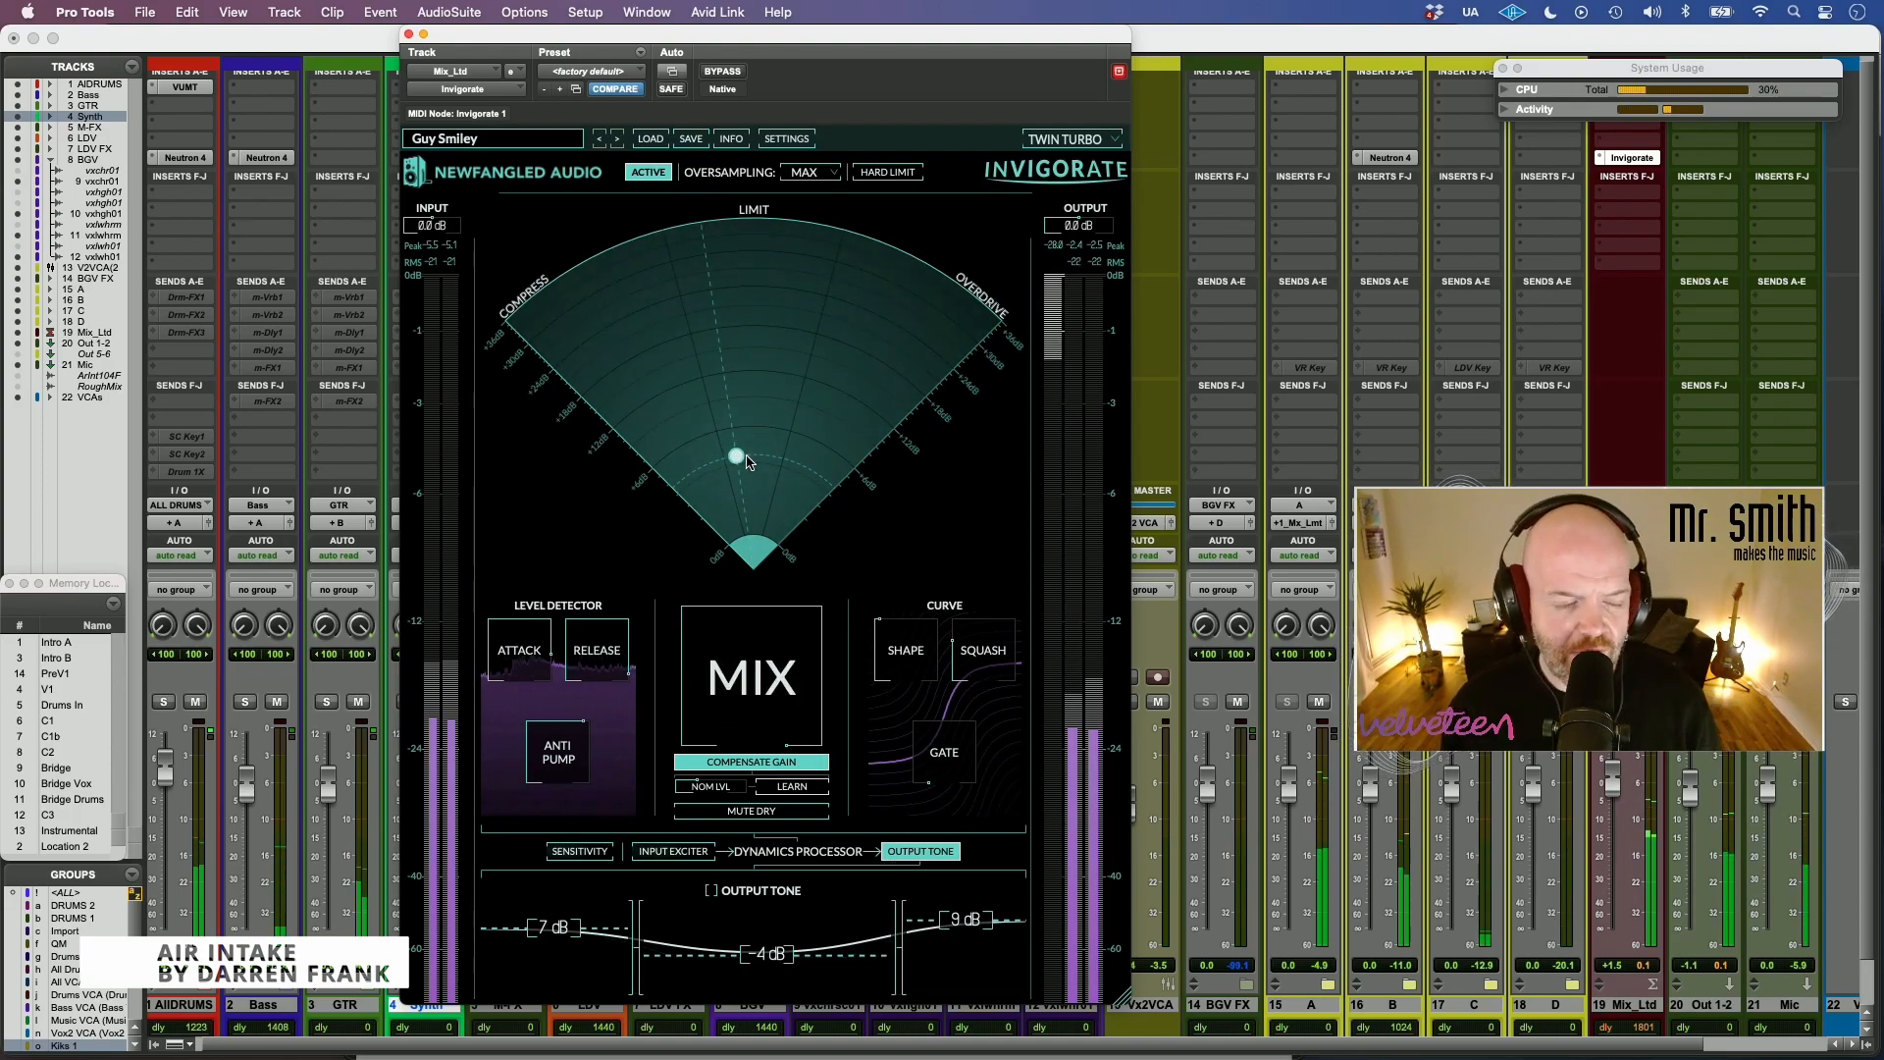
left_click_drag(736, 455, 748, 461)
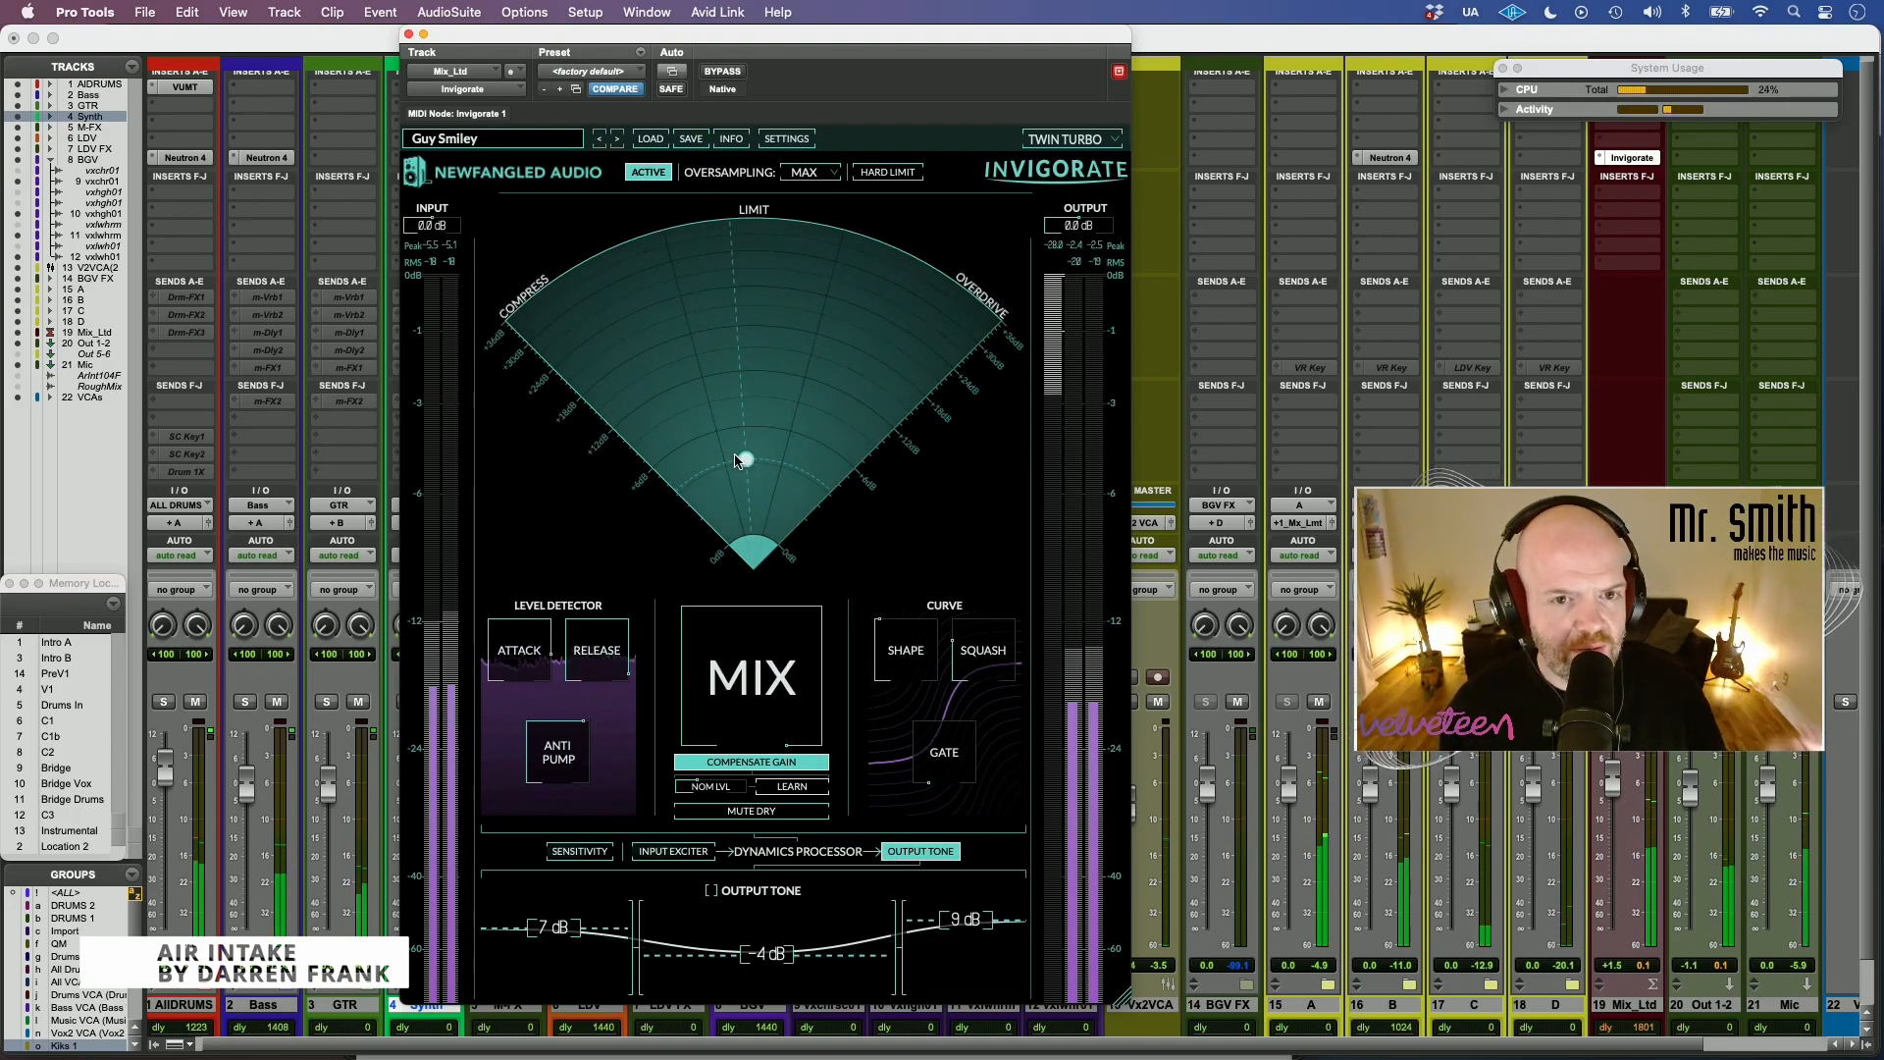
- Load the Mix Invigorator mix bus preset and toggle Active to compare it with the unprocessed signal
left_click(544, 142)
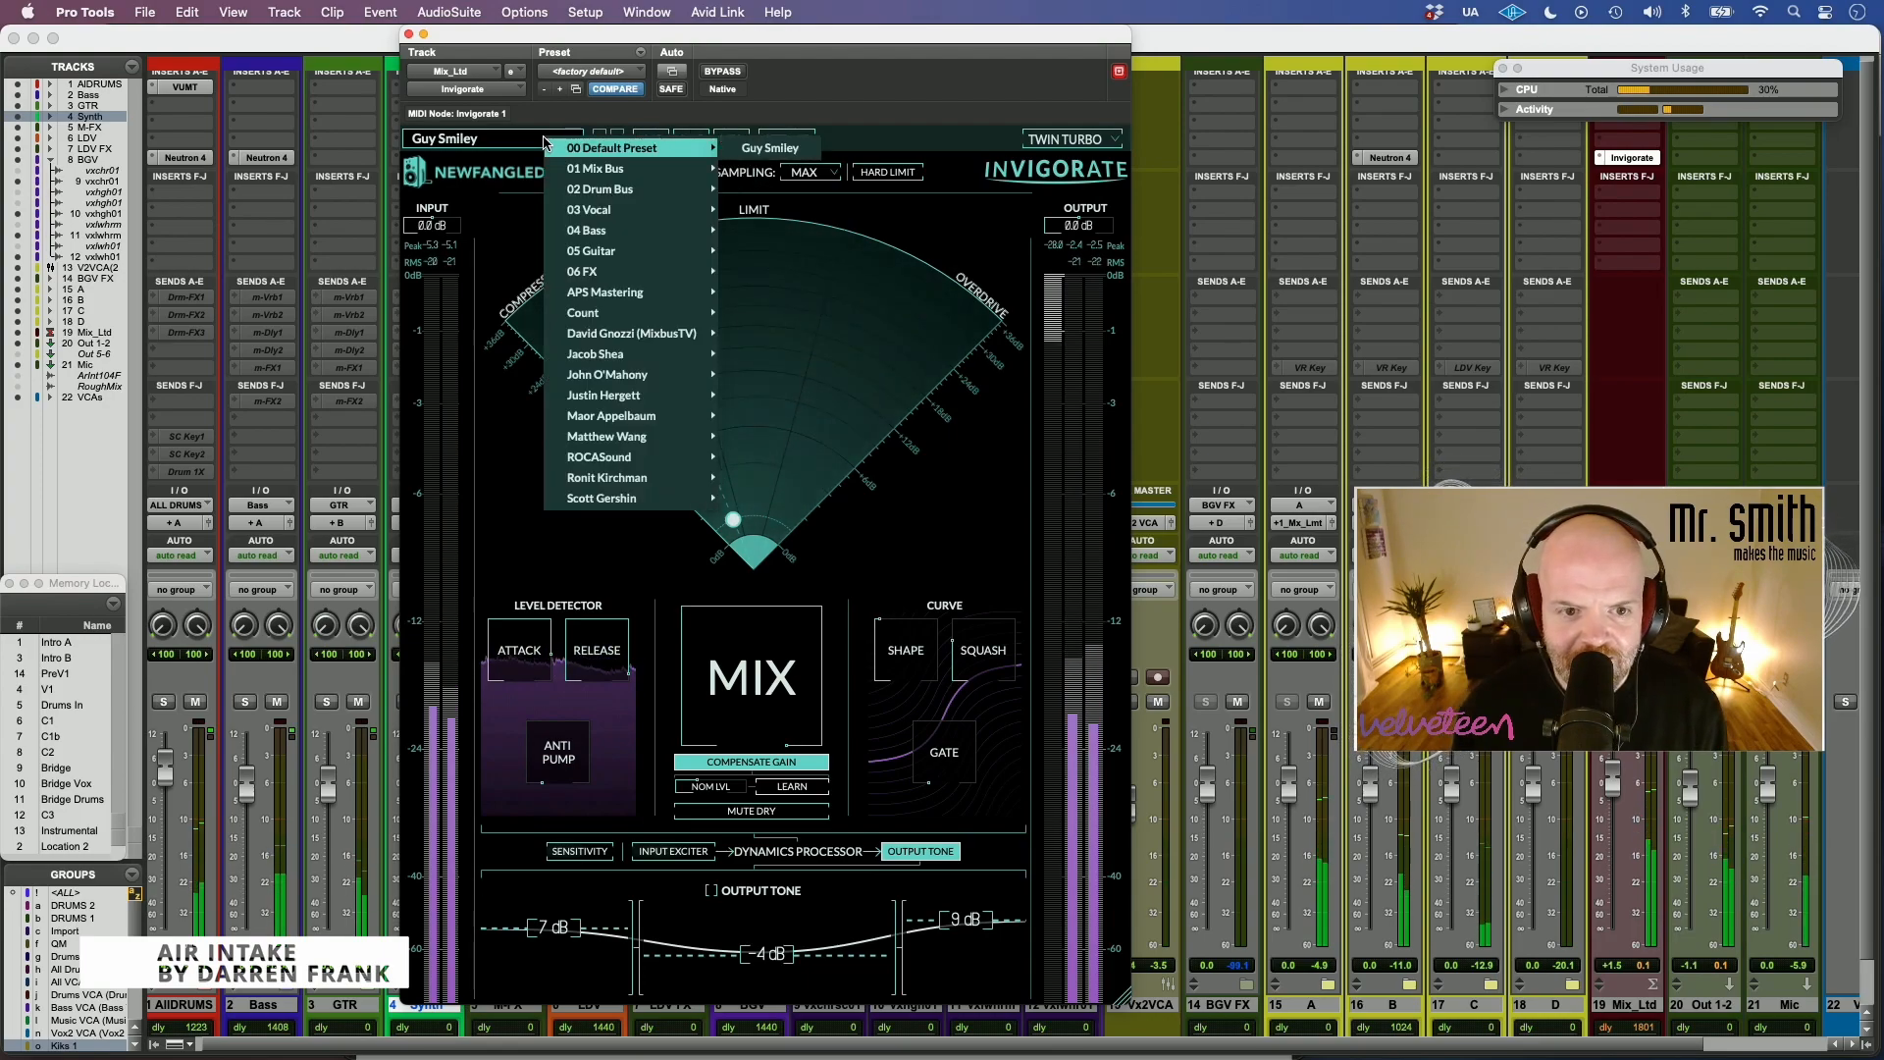
mouse_move(628, 373)
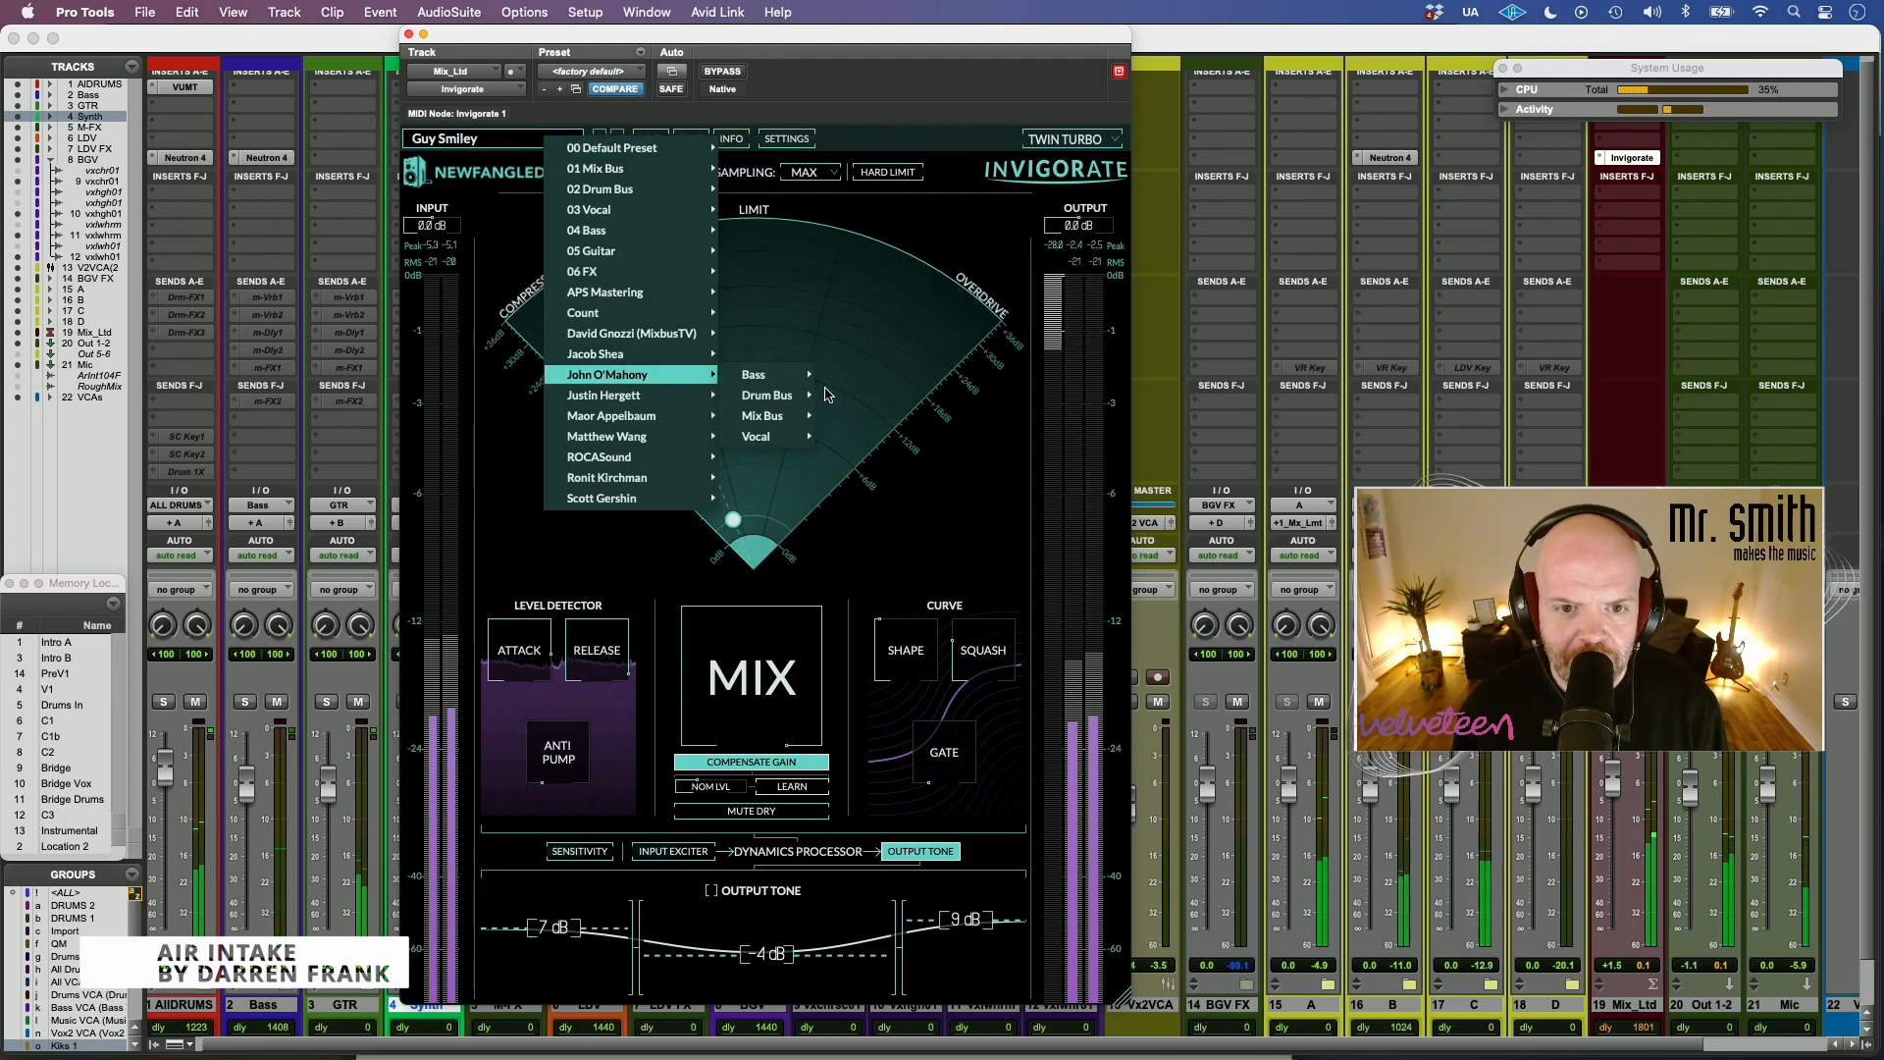
mouse_move(775, 417)
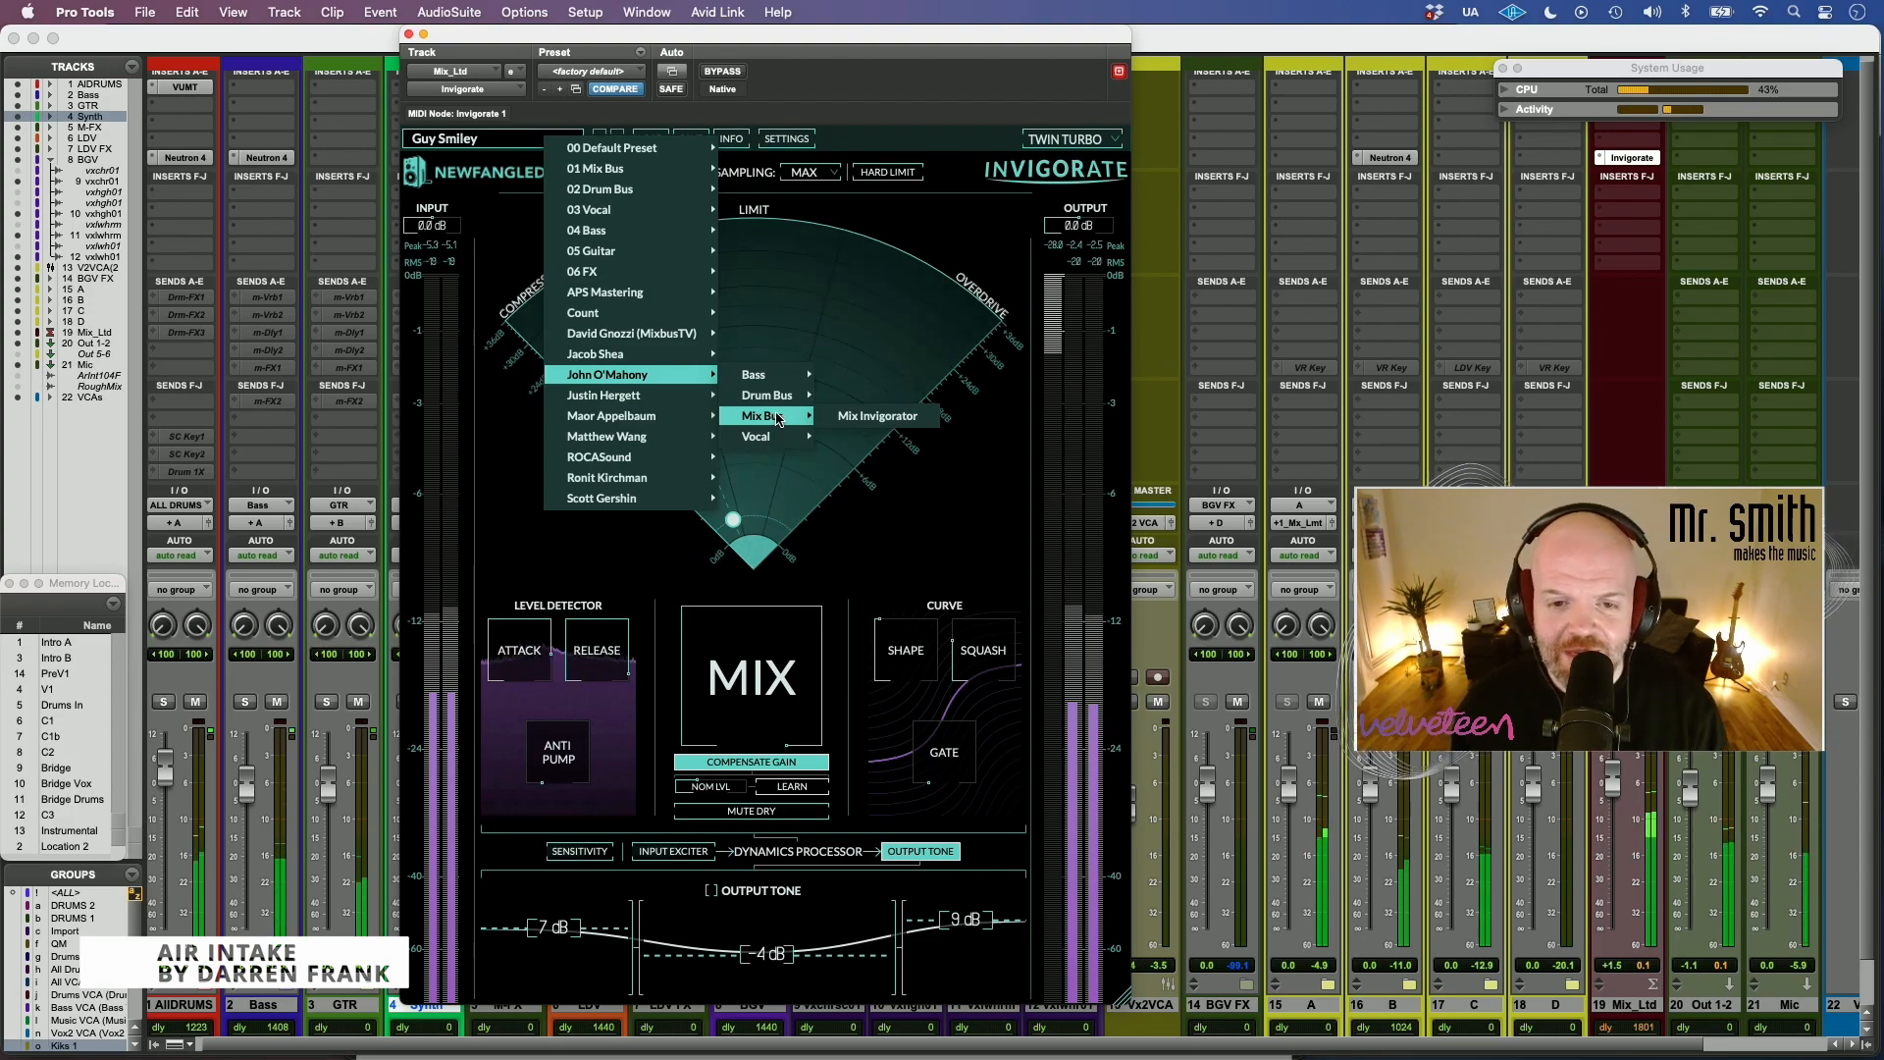
left_click(852, 417)
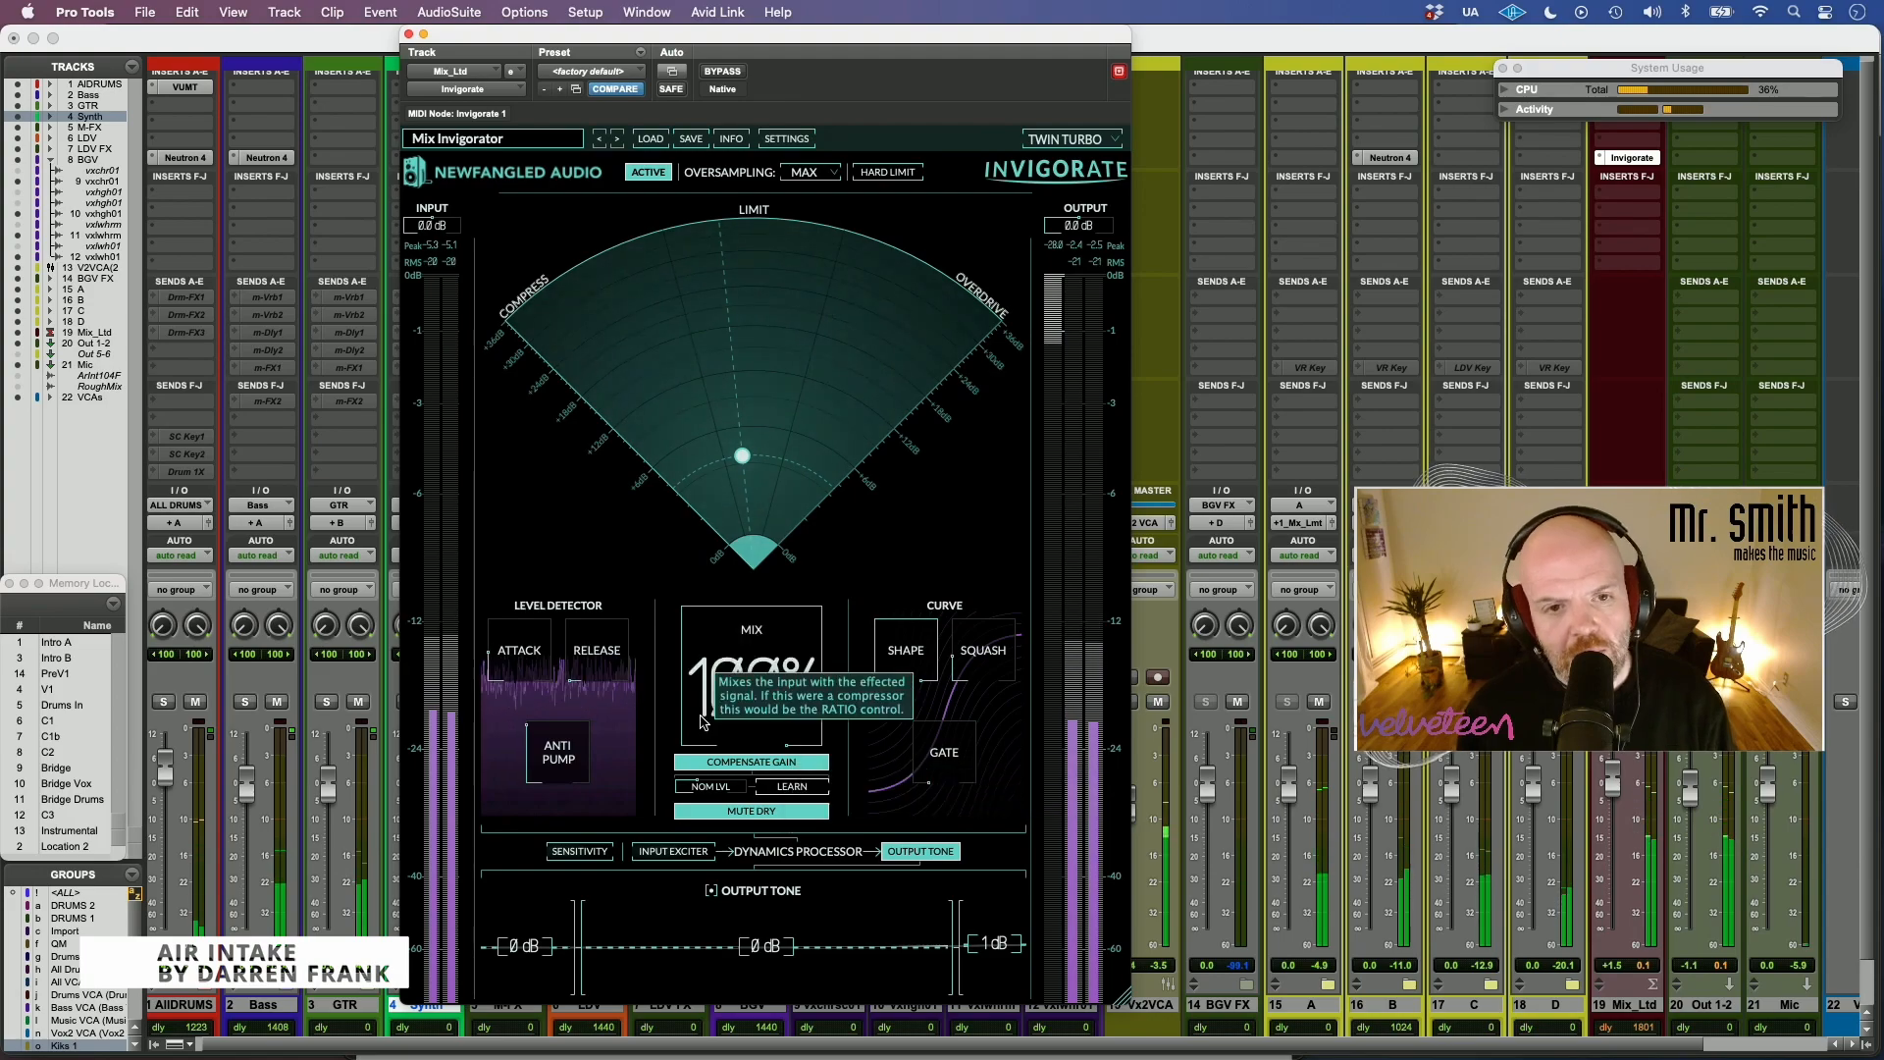
left_click(658, 174)
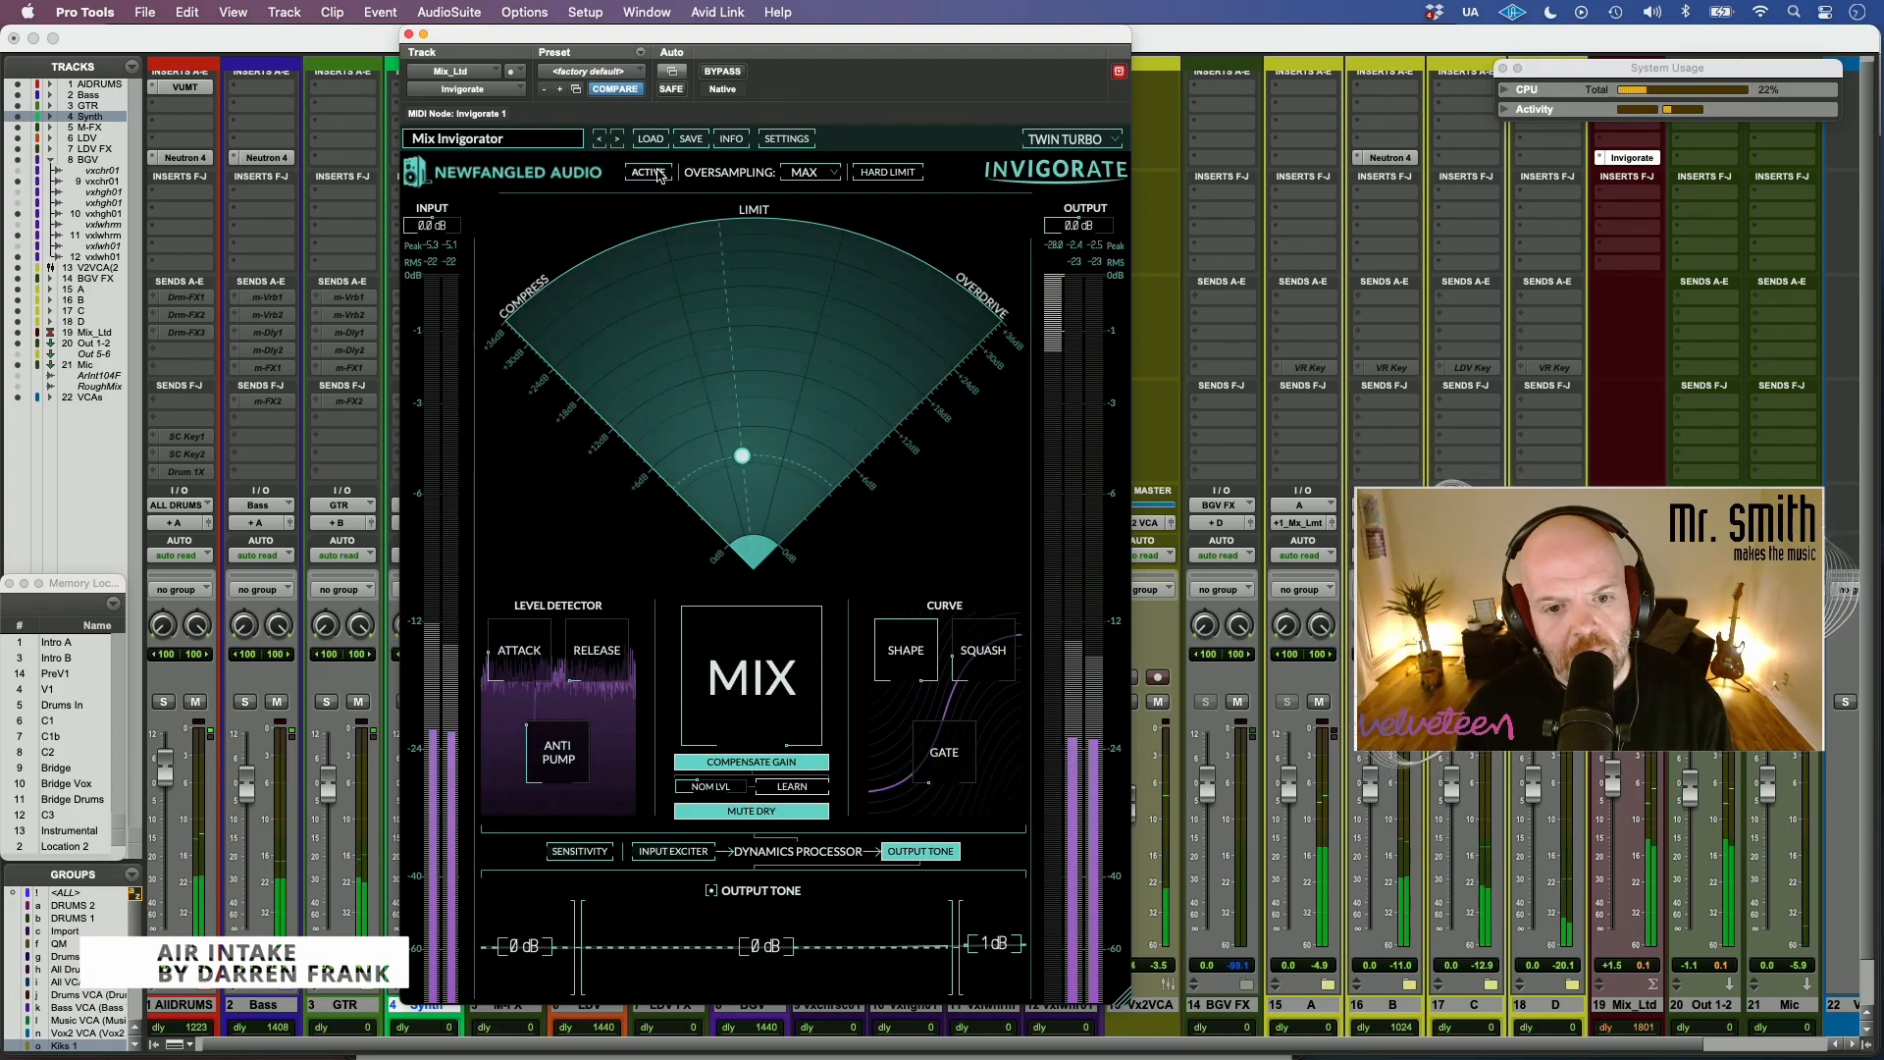
left_click(658, 174)
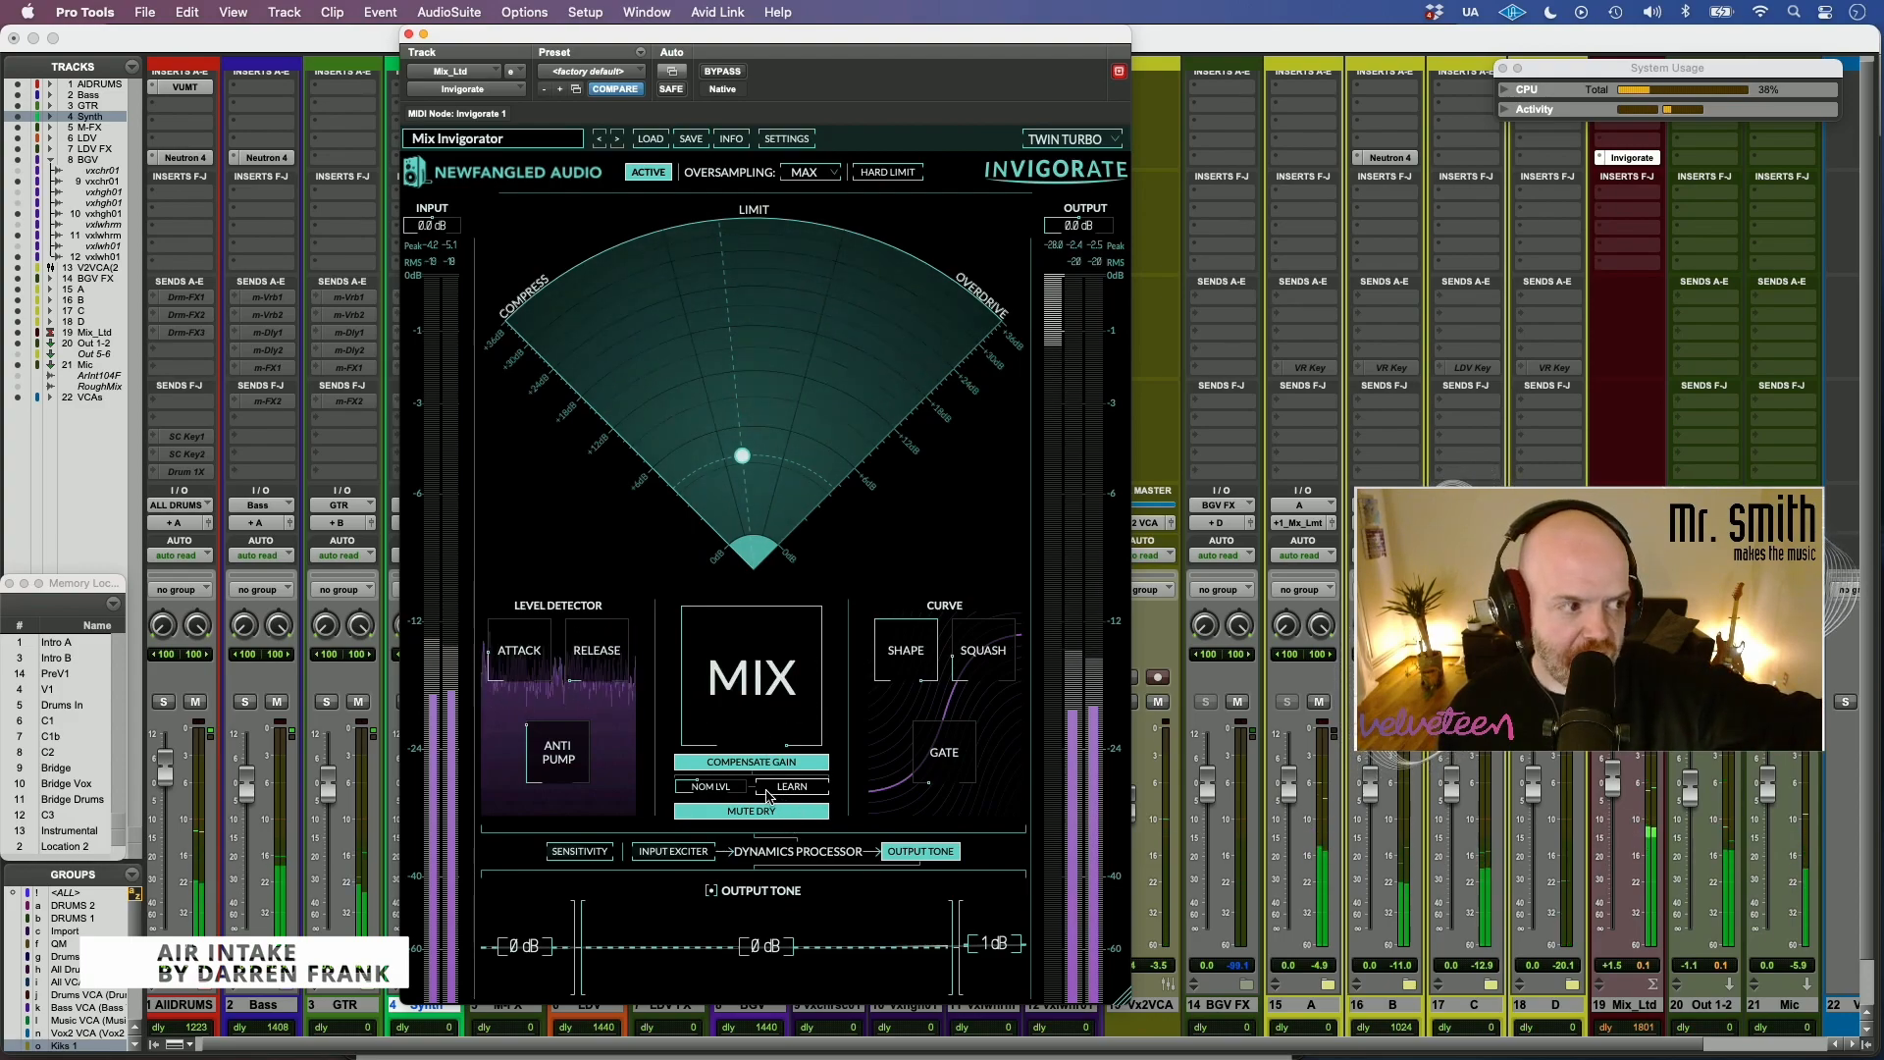
left_click(523, 138)
mouse_move(606, 373)
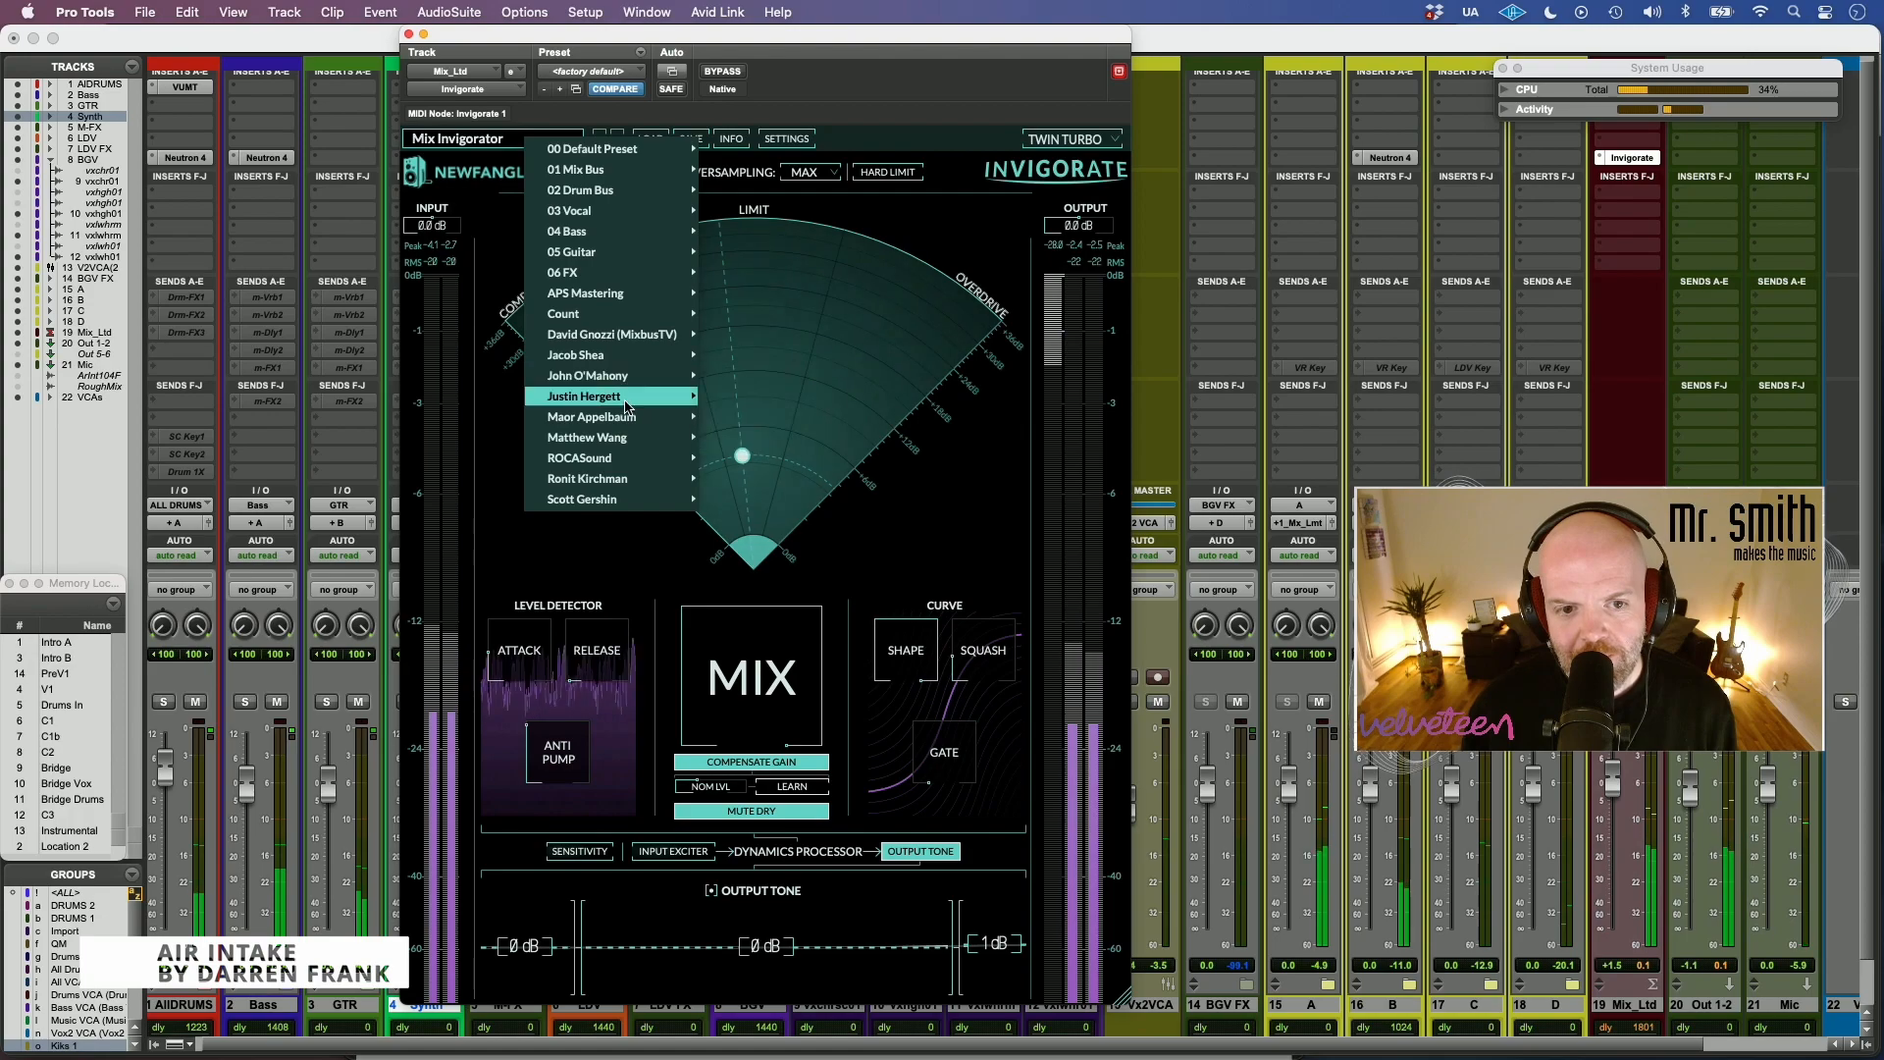
left_click(499, 412)
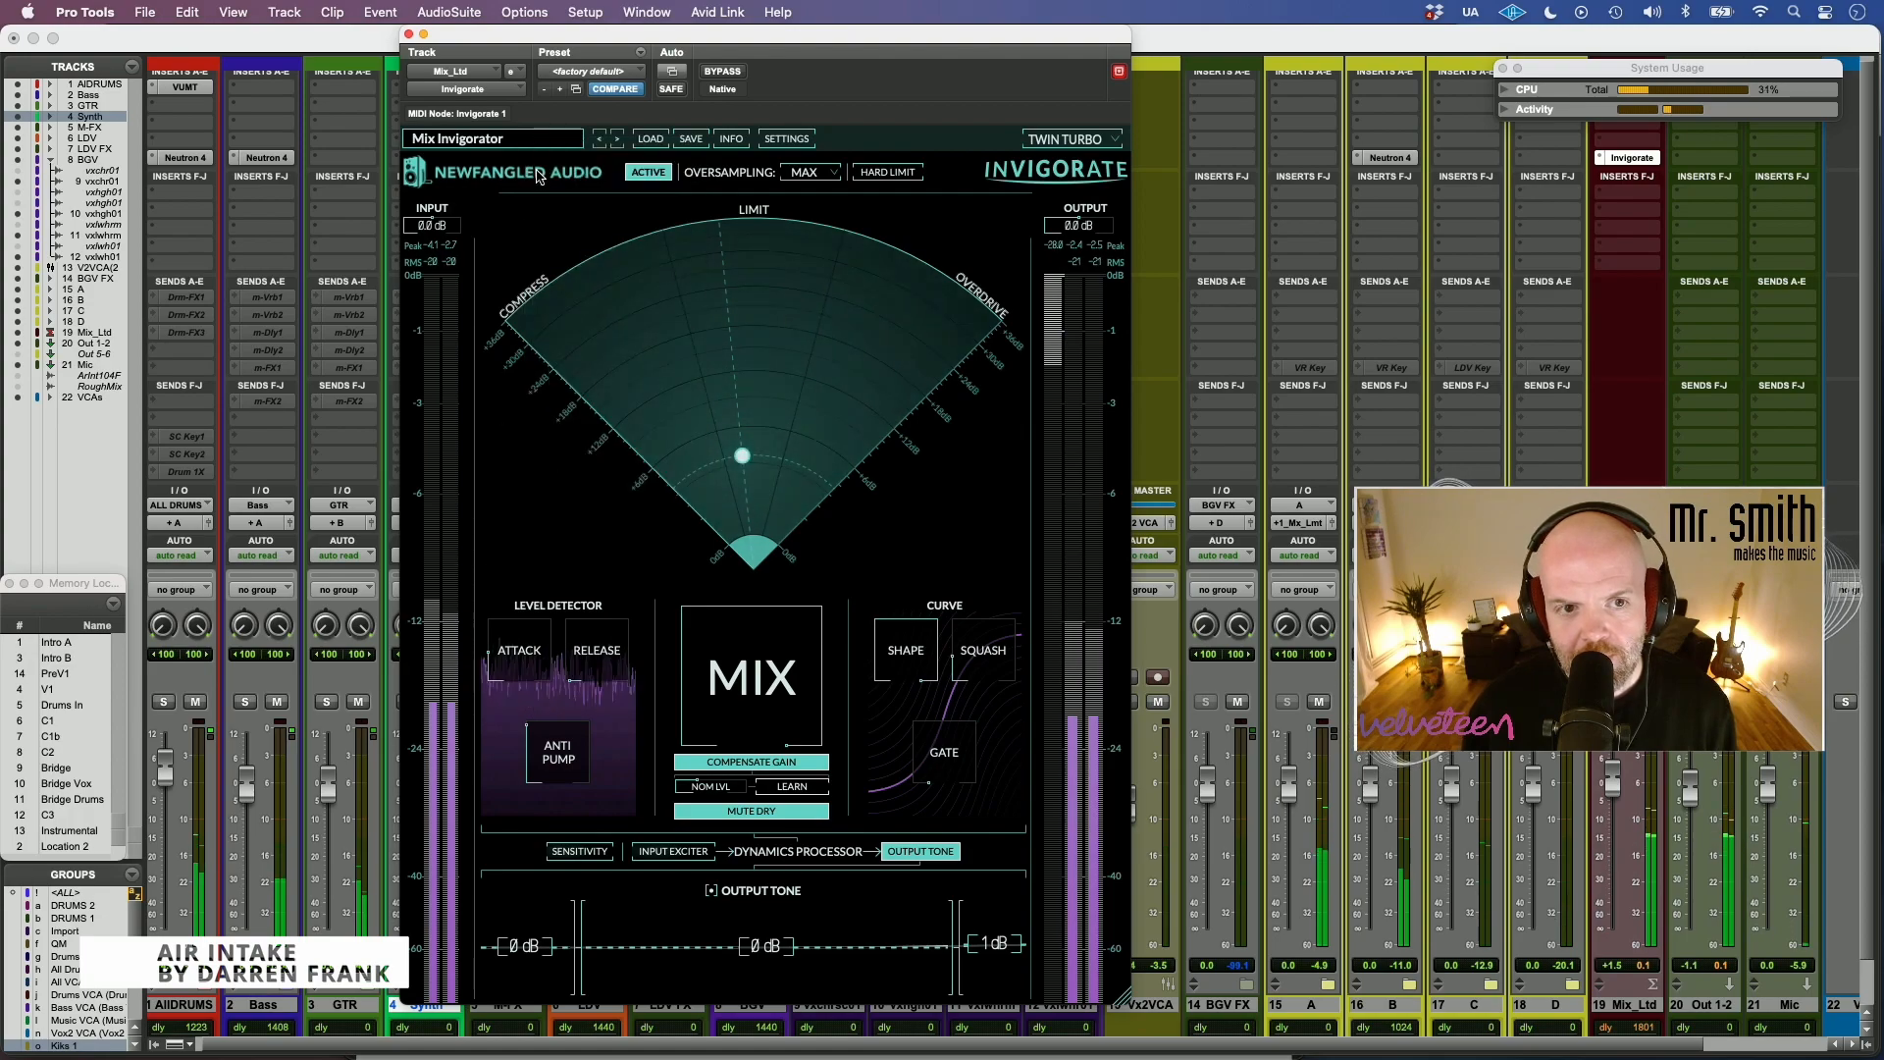
- Recheck the Mix Invigorator preset against the unprocessed signal, and load the EXcite mastering preset
left_click(647, 174)
left_click(647, 173)
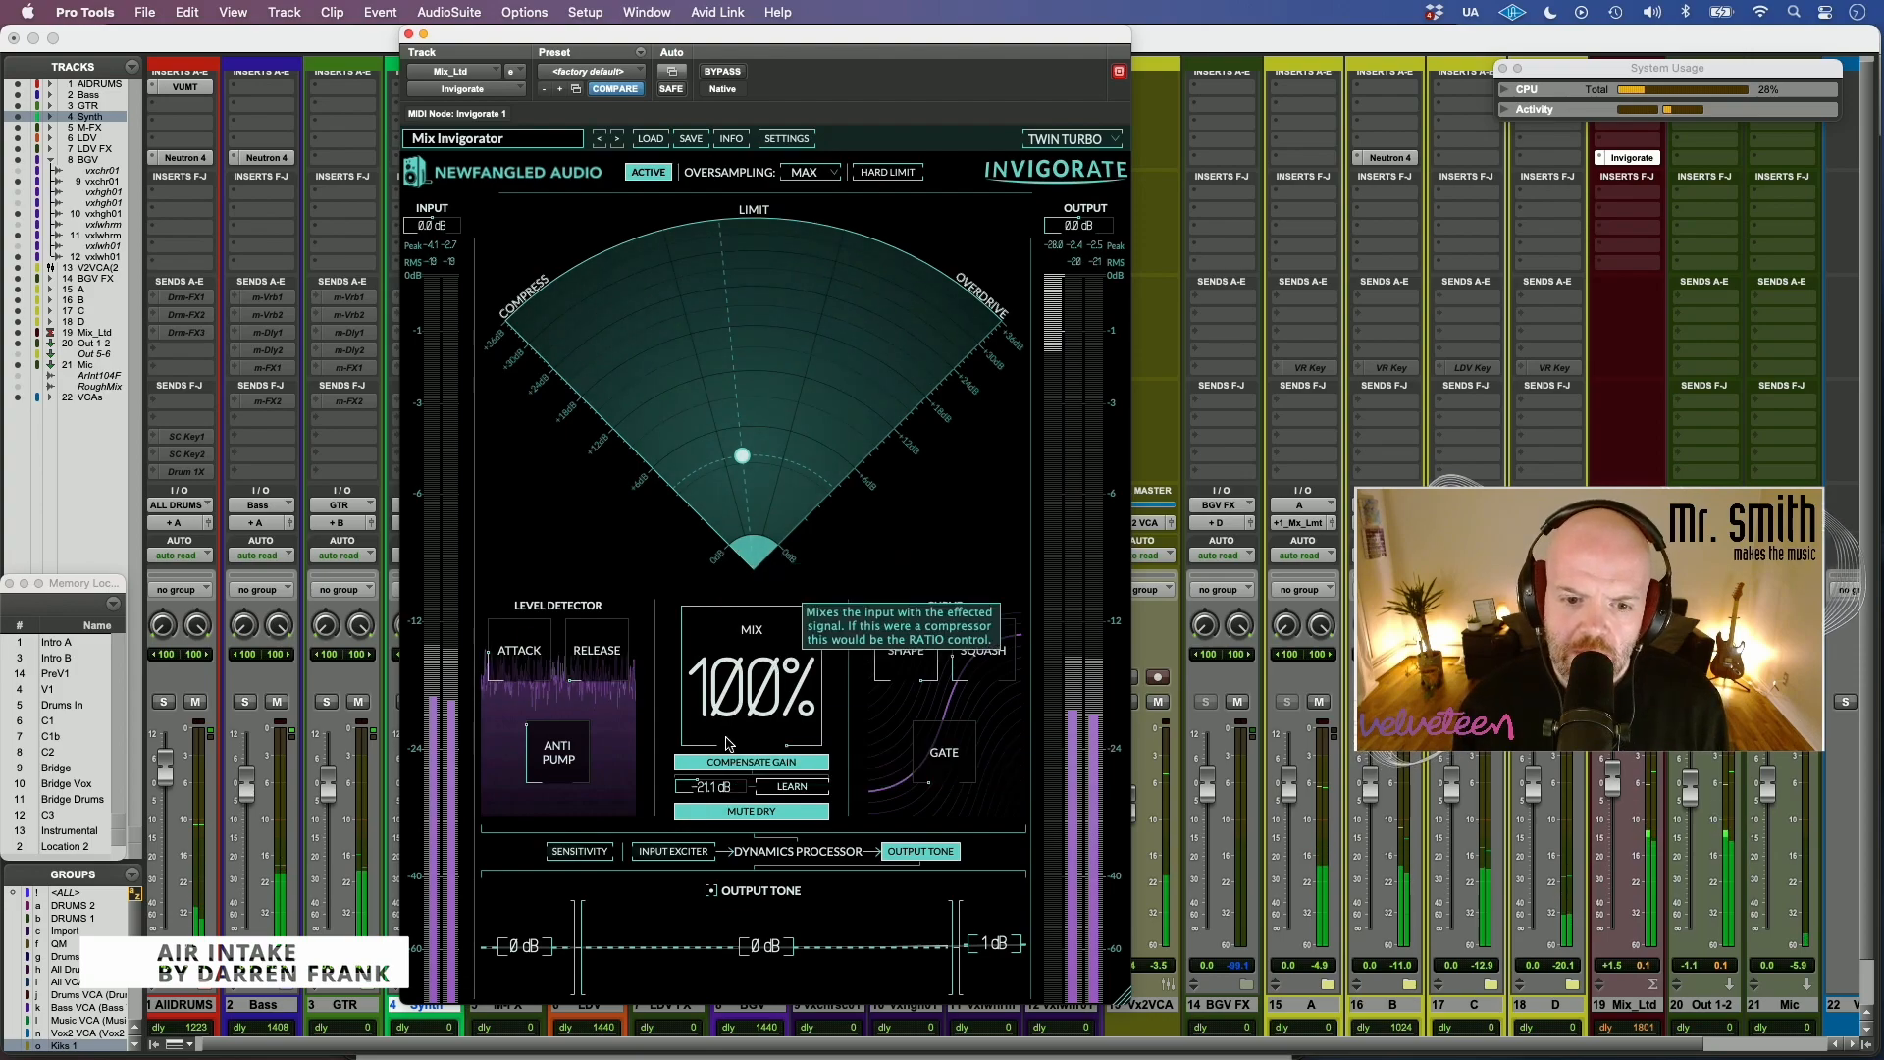
left_click(521, 138)
mouse_move(699, 420)
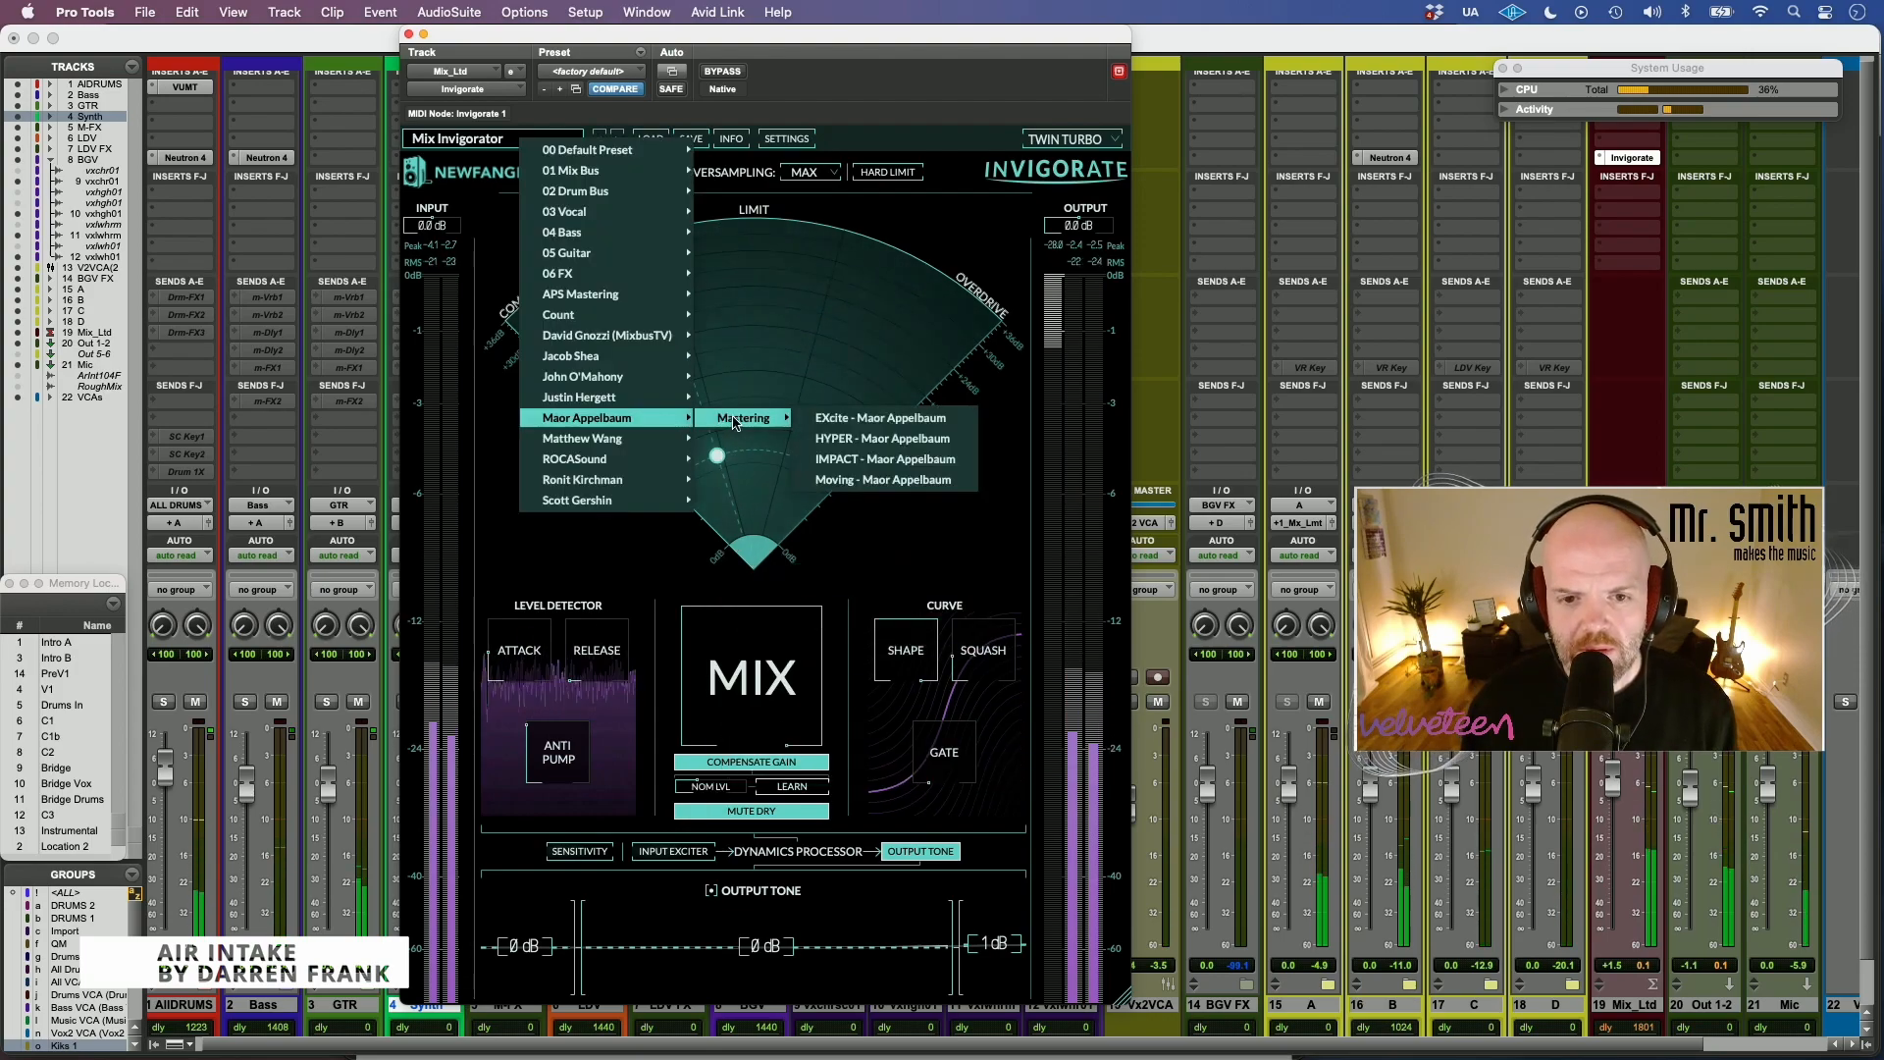
left_click(908, 420)
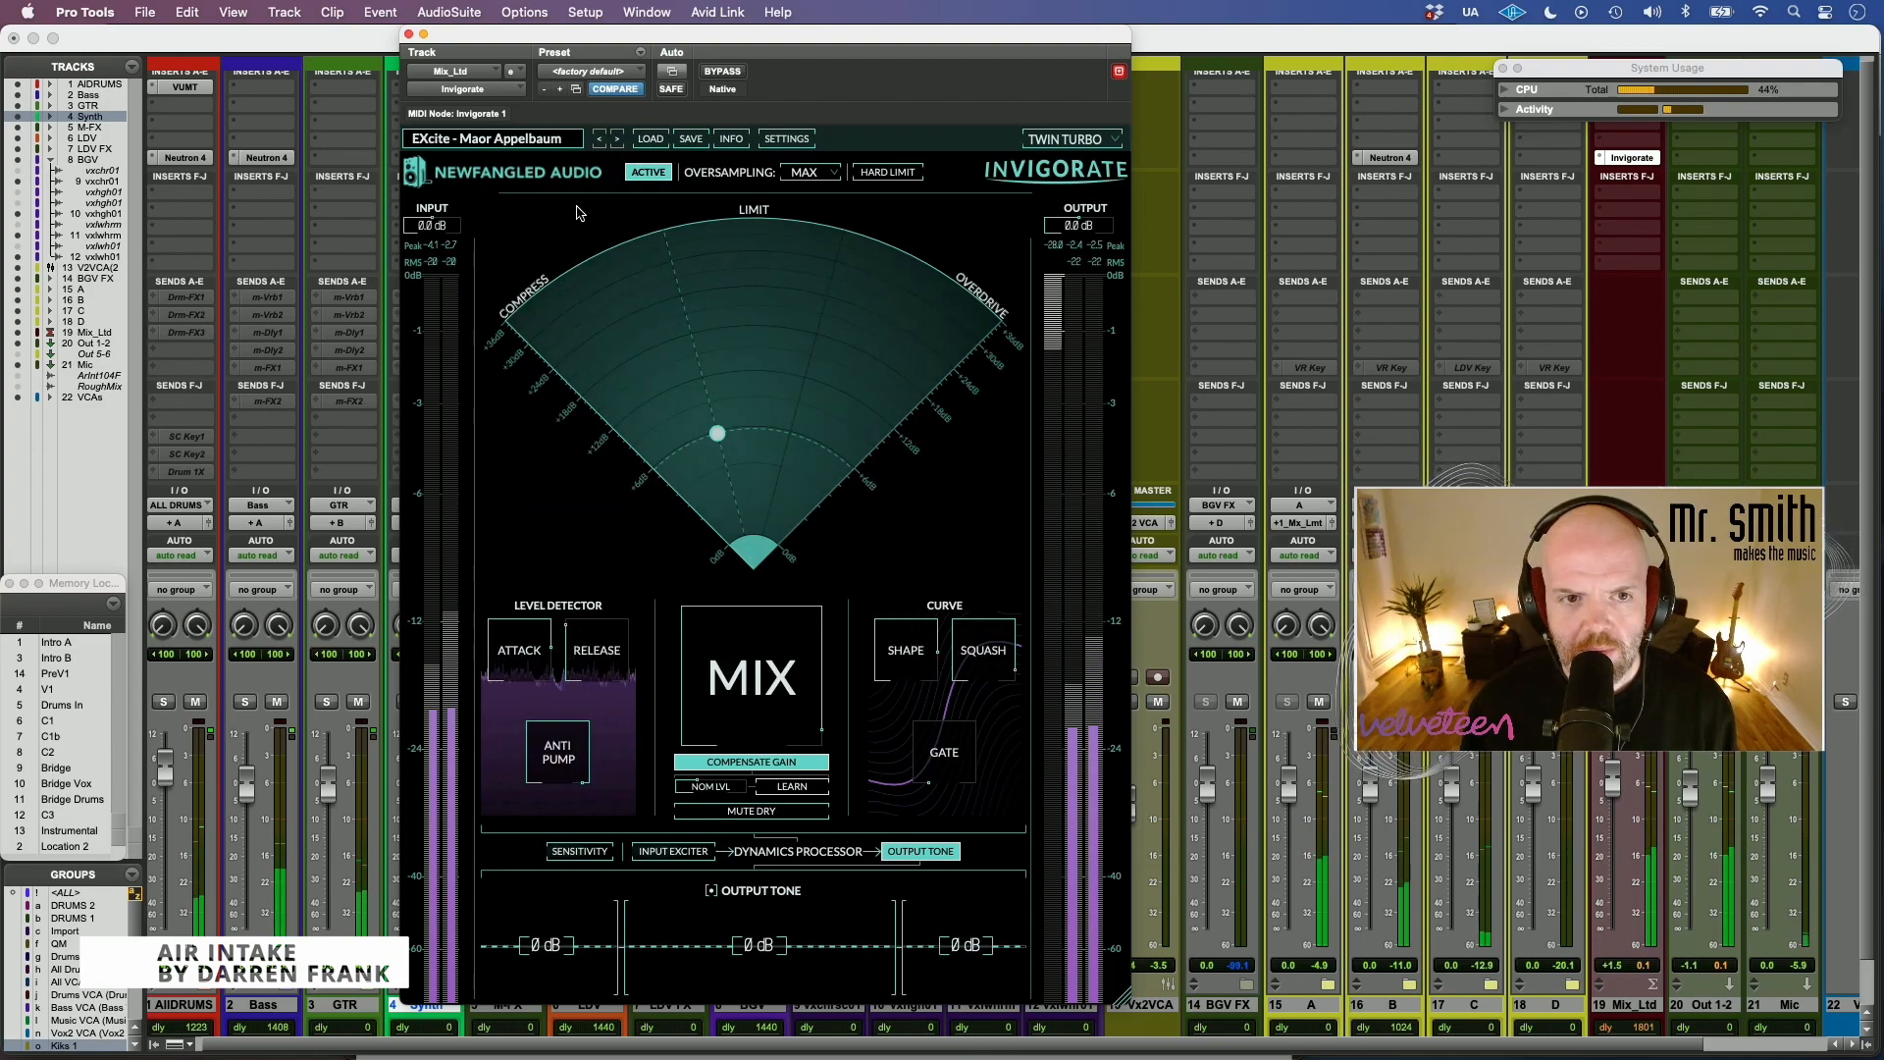
- Toggle Active to compare the EXcite preset with the unprocessed signal, and check its Input Exciter and Sensitivity bands
left_click(644, 174)
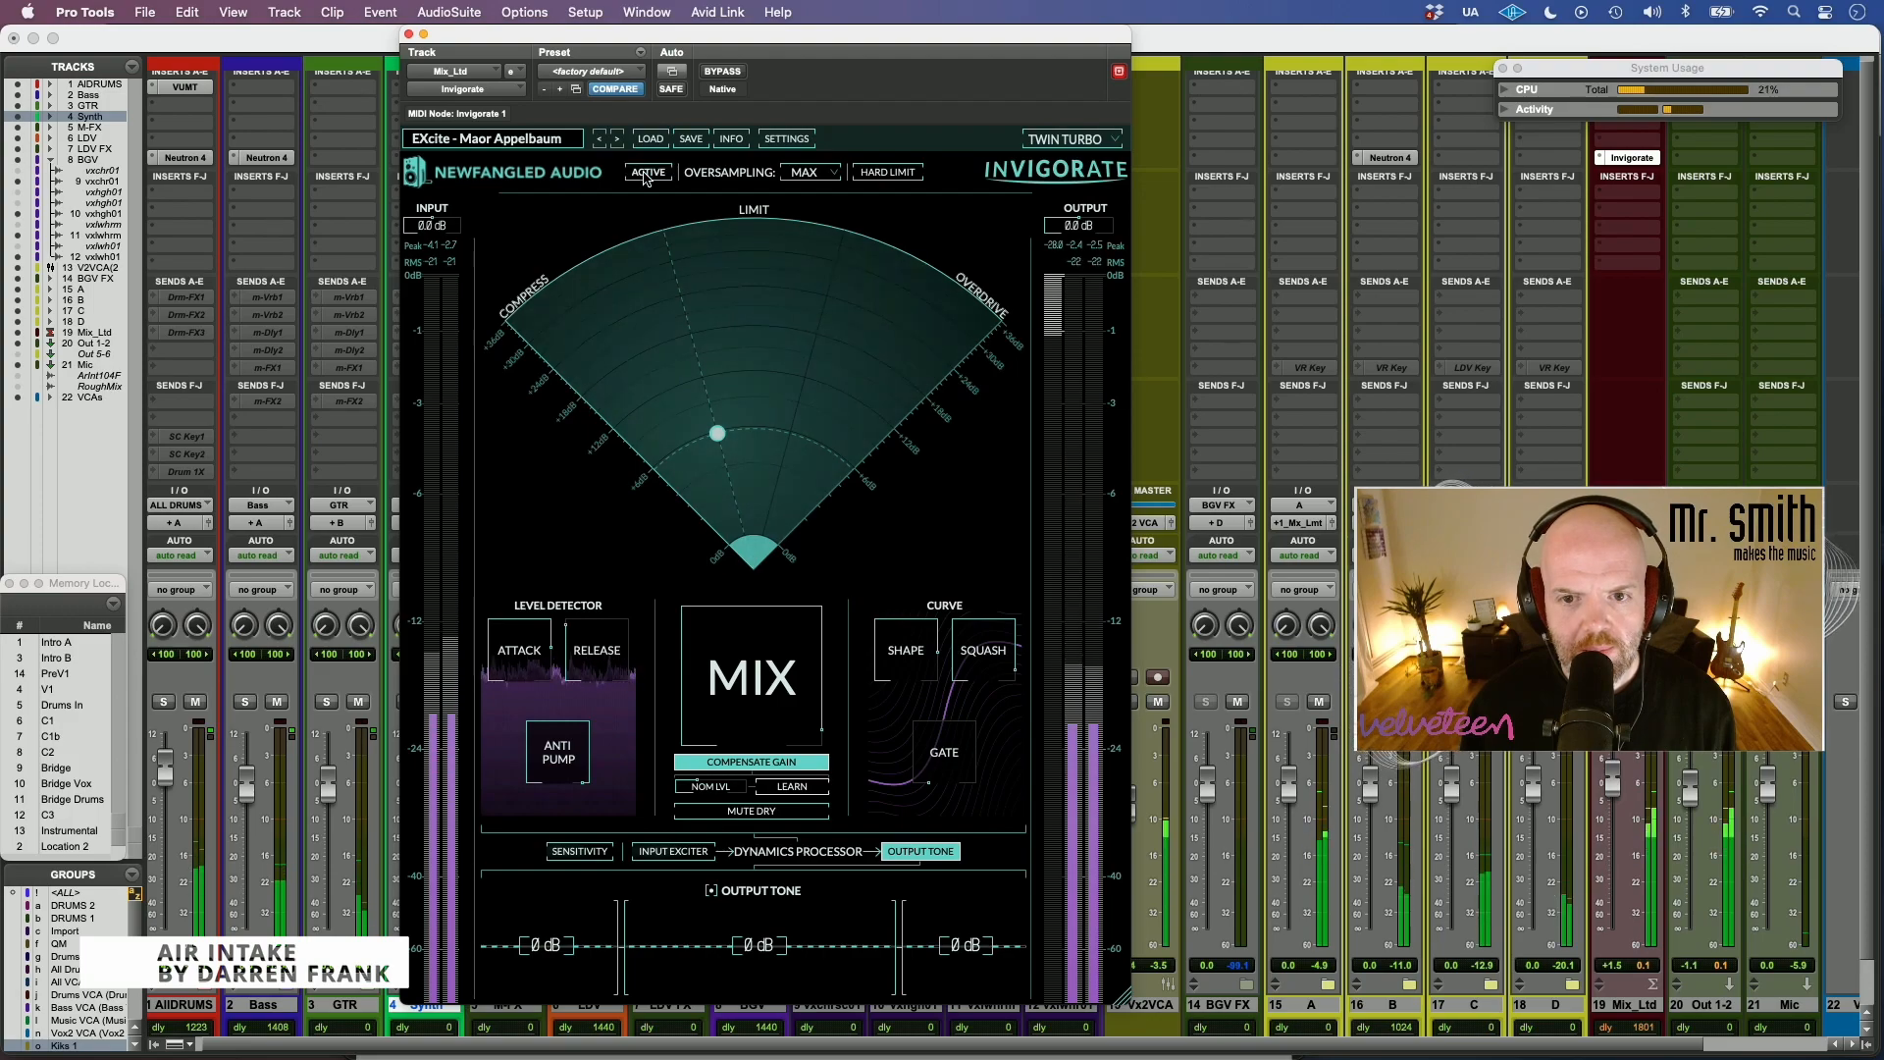
left_click(647, 174)
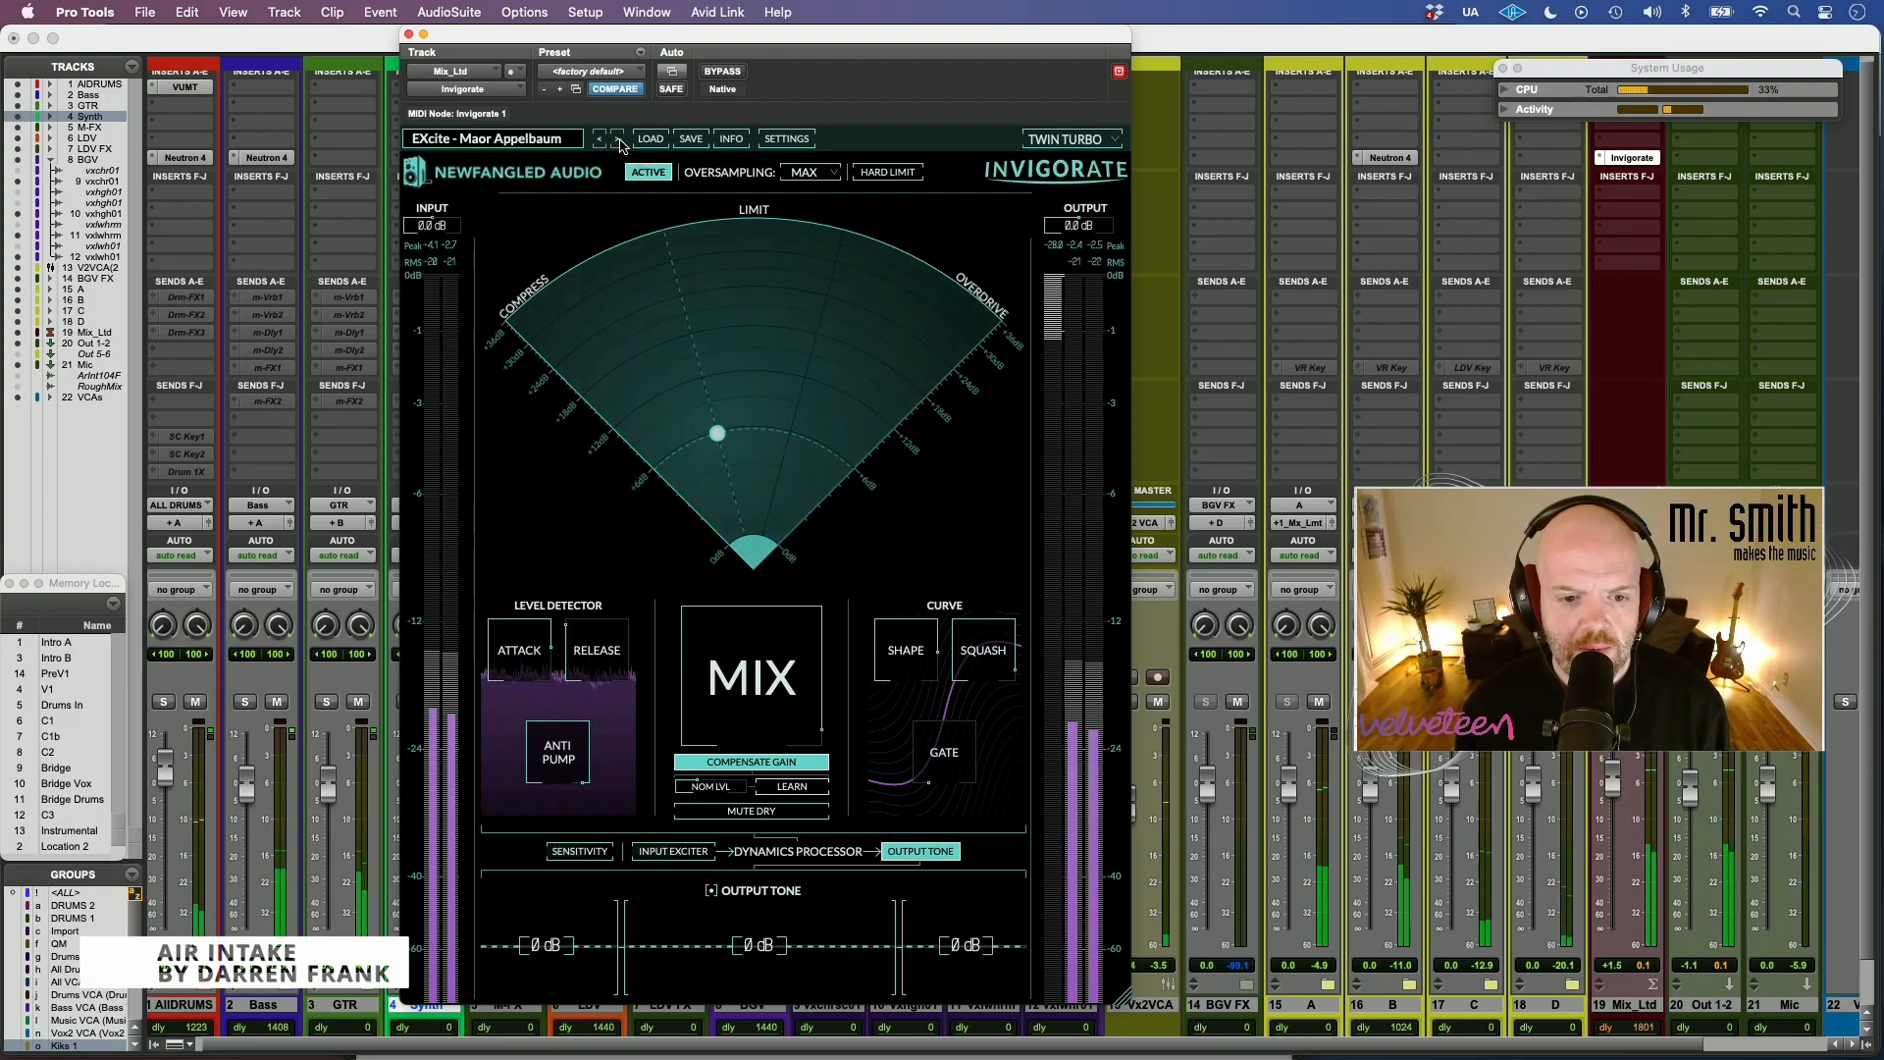
left_click(673, 852)
left_click(601, 853)
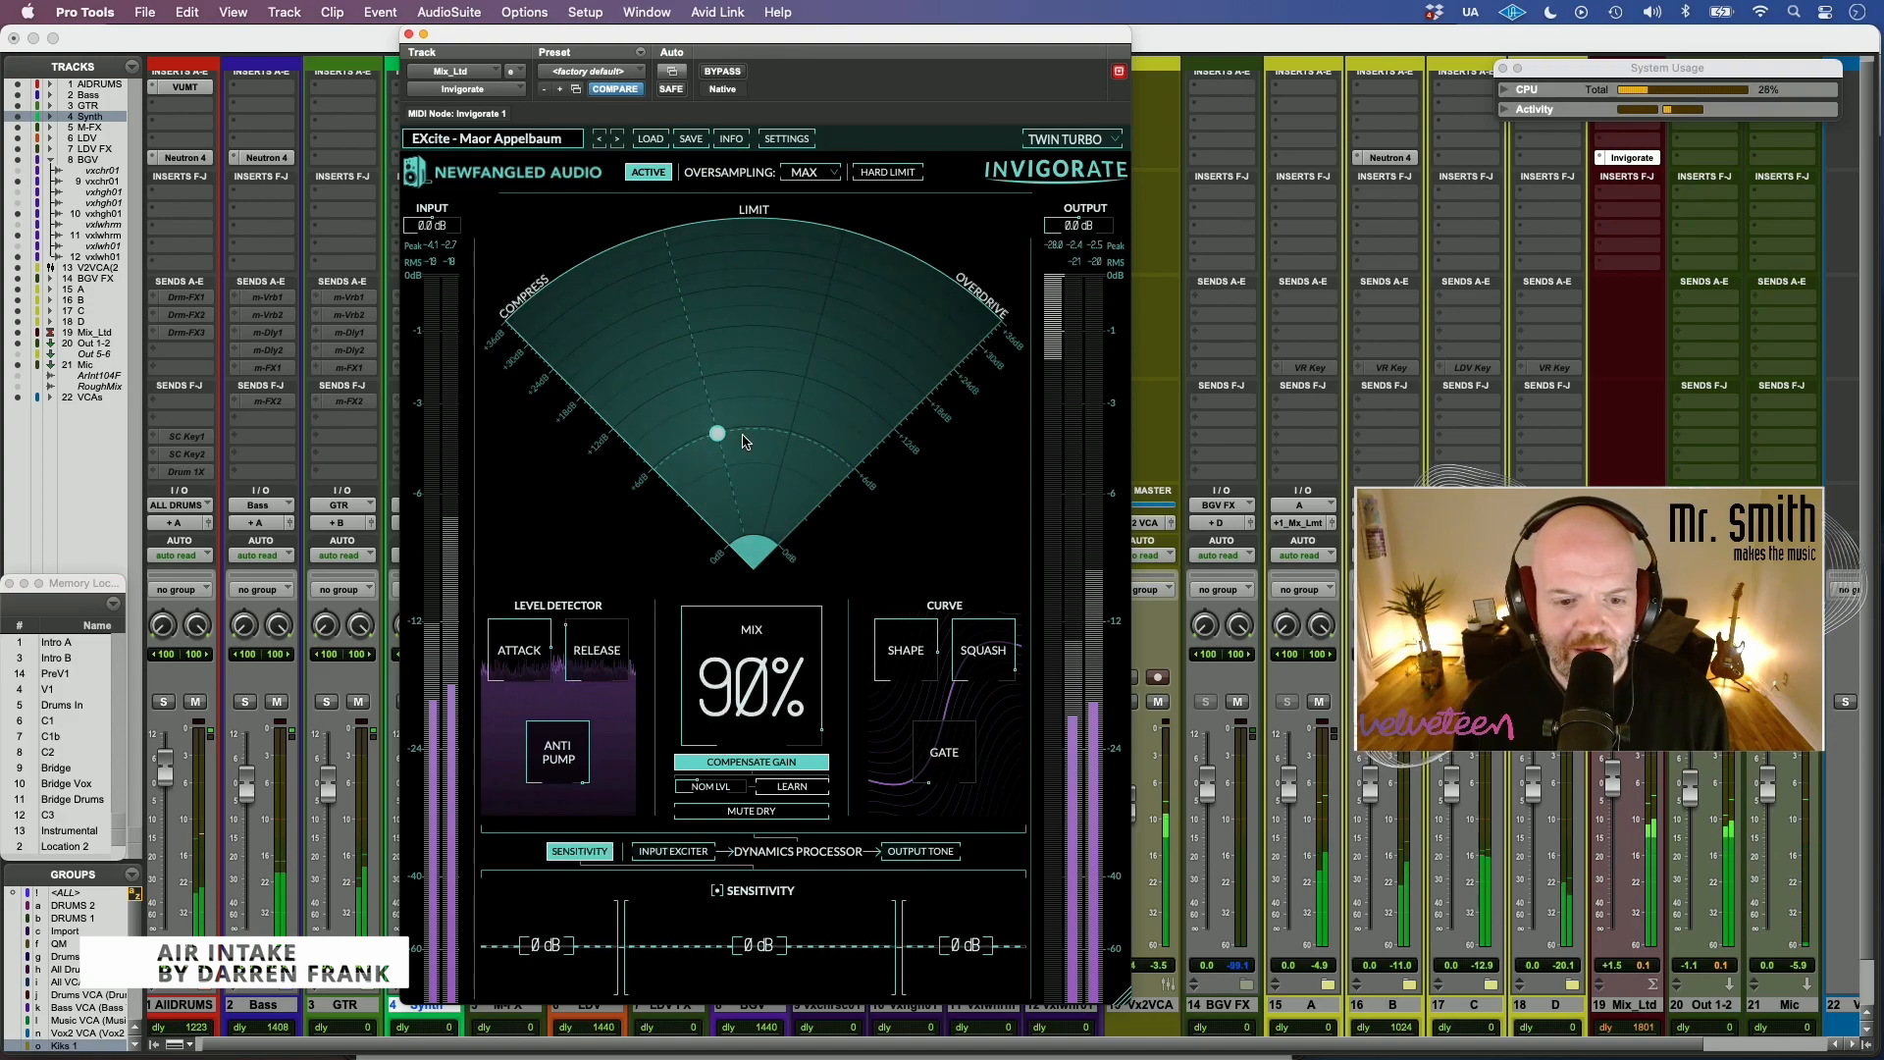
- Audition the HYPER and IMPACT mastering presets in turn, and load the Moving preset
left_click(619, 140)
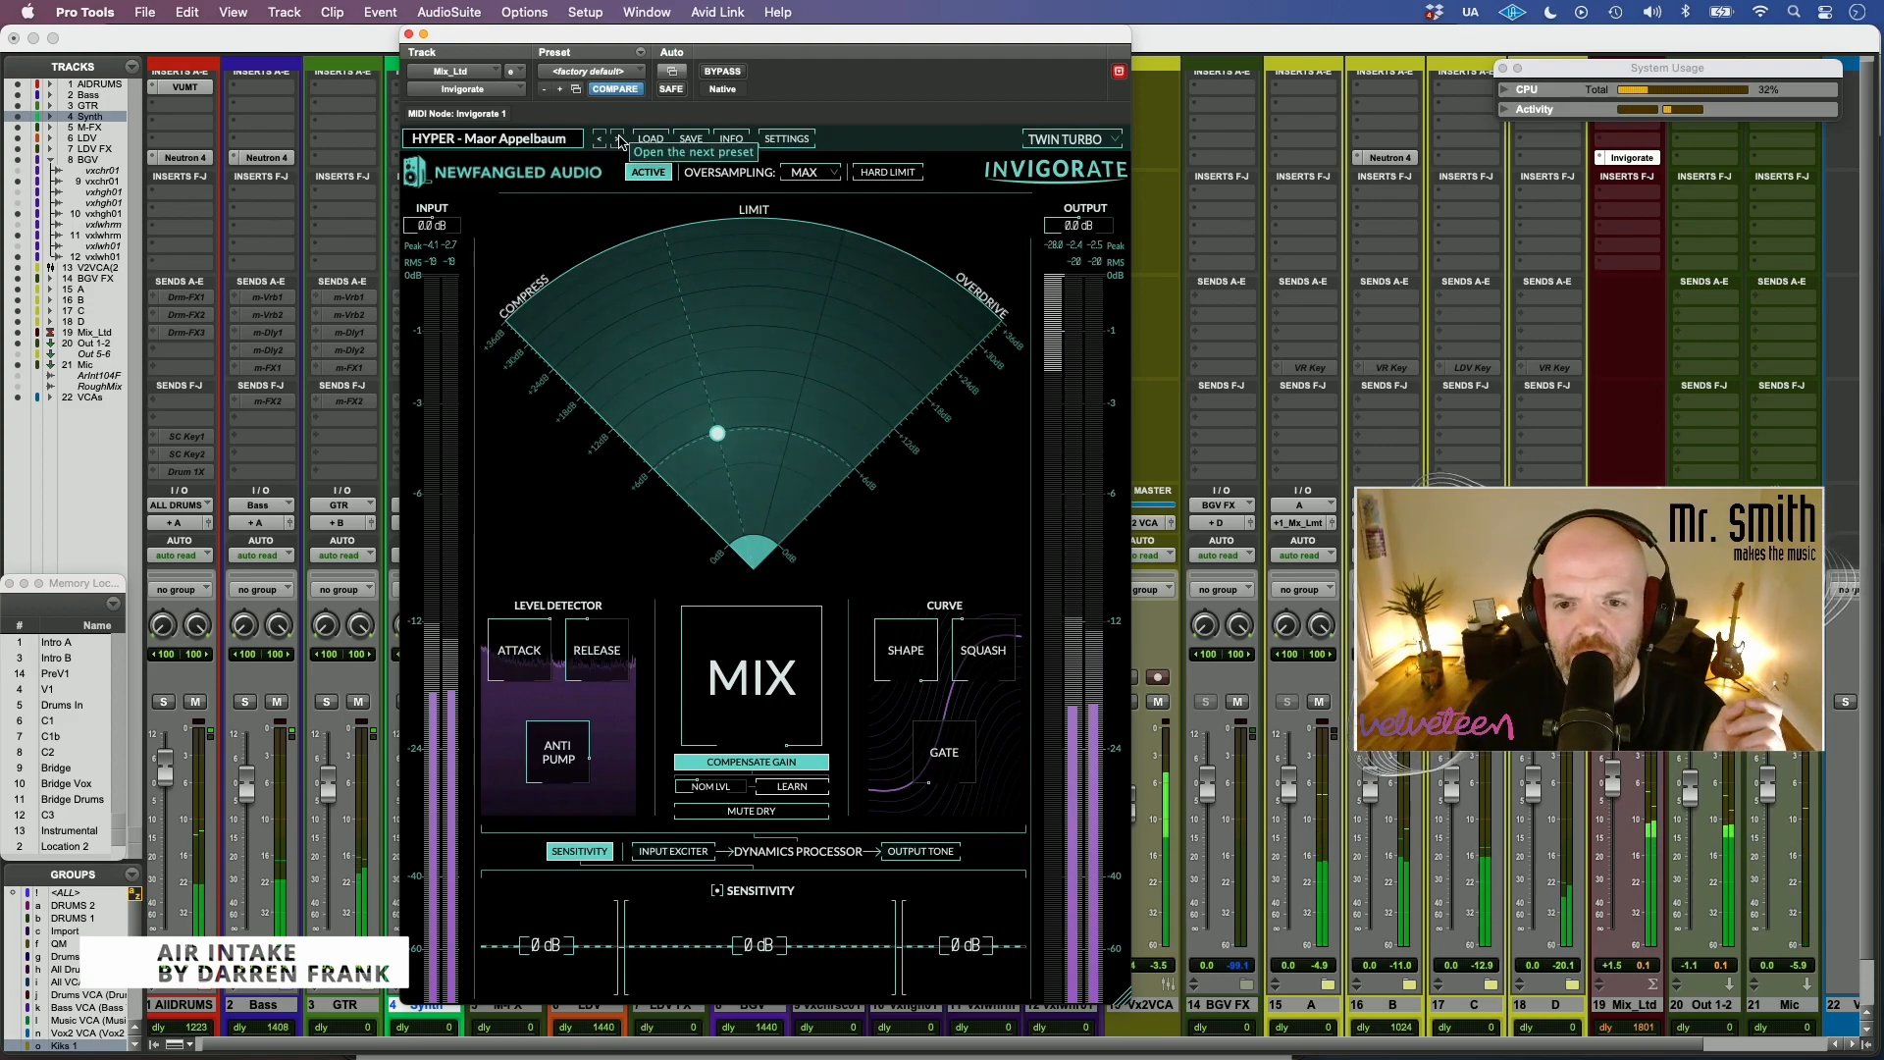
left_click(620, 140)
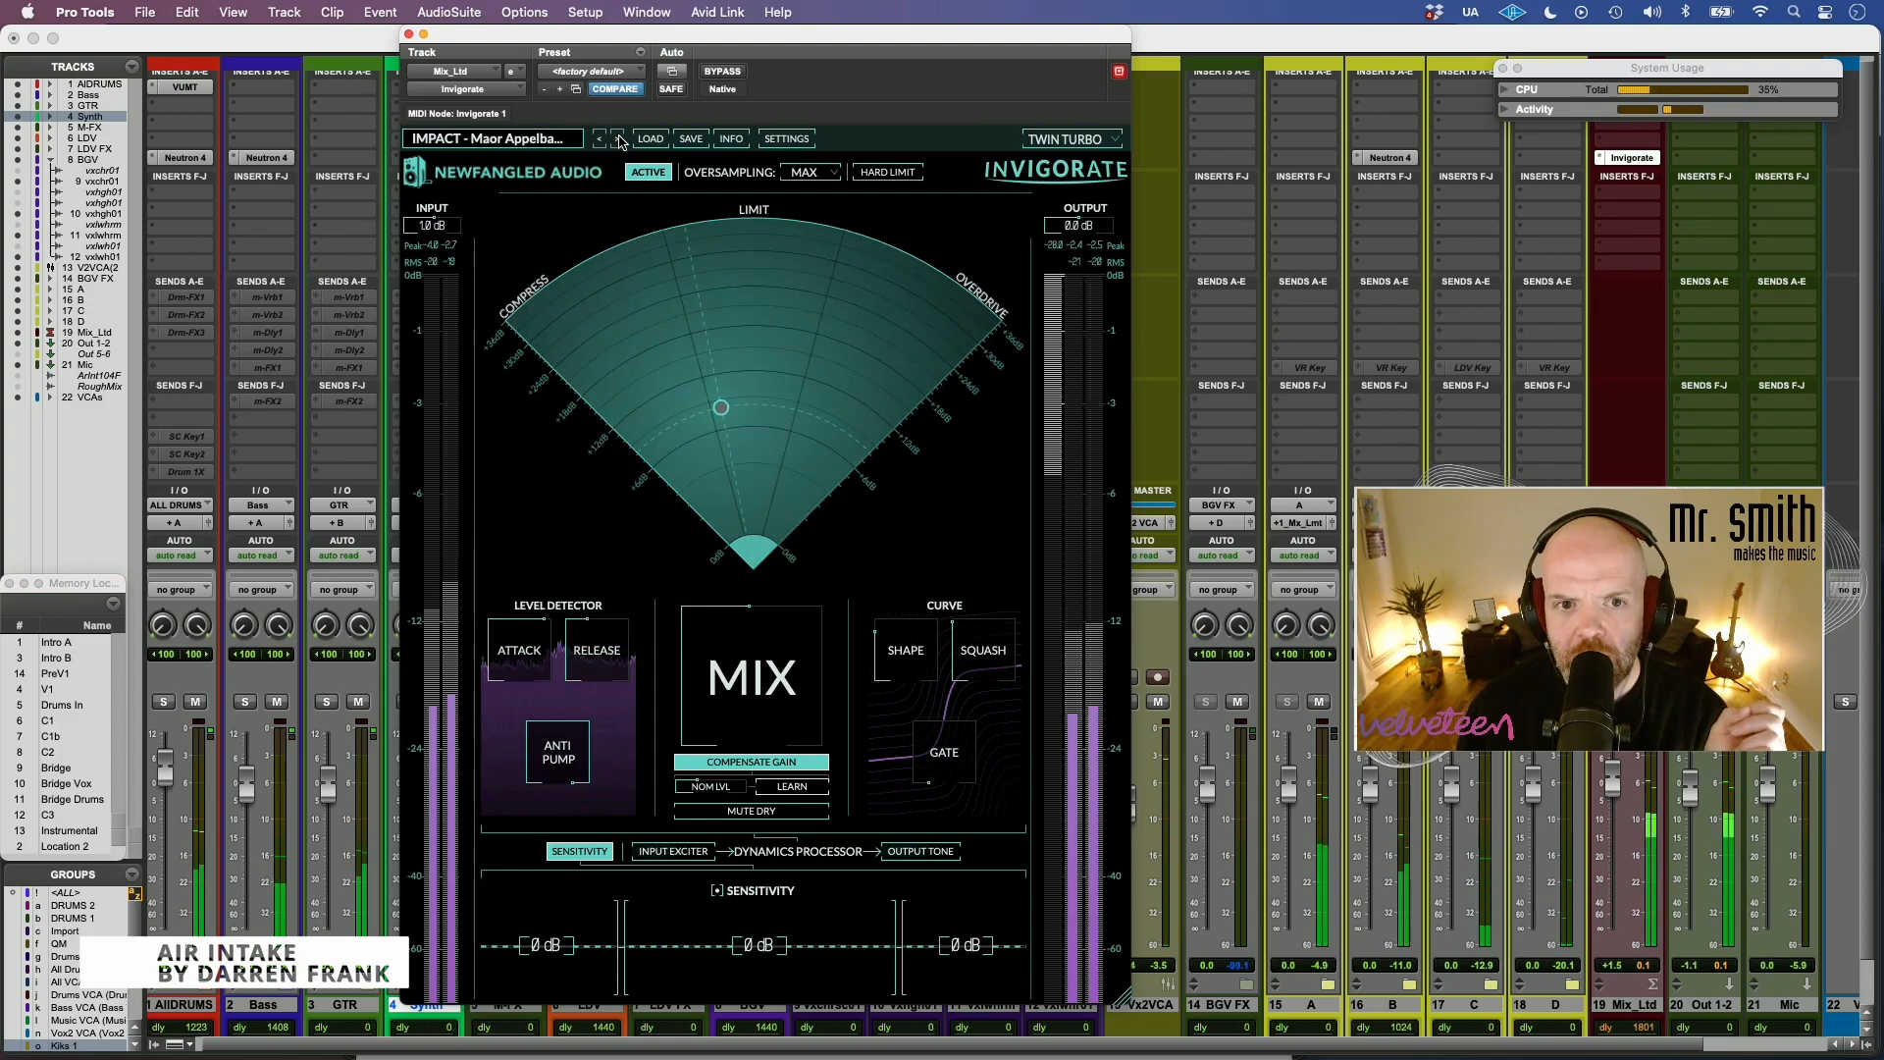
left_click(599, 141)
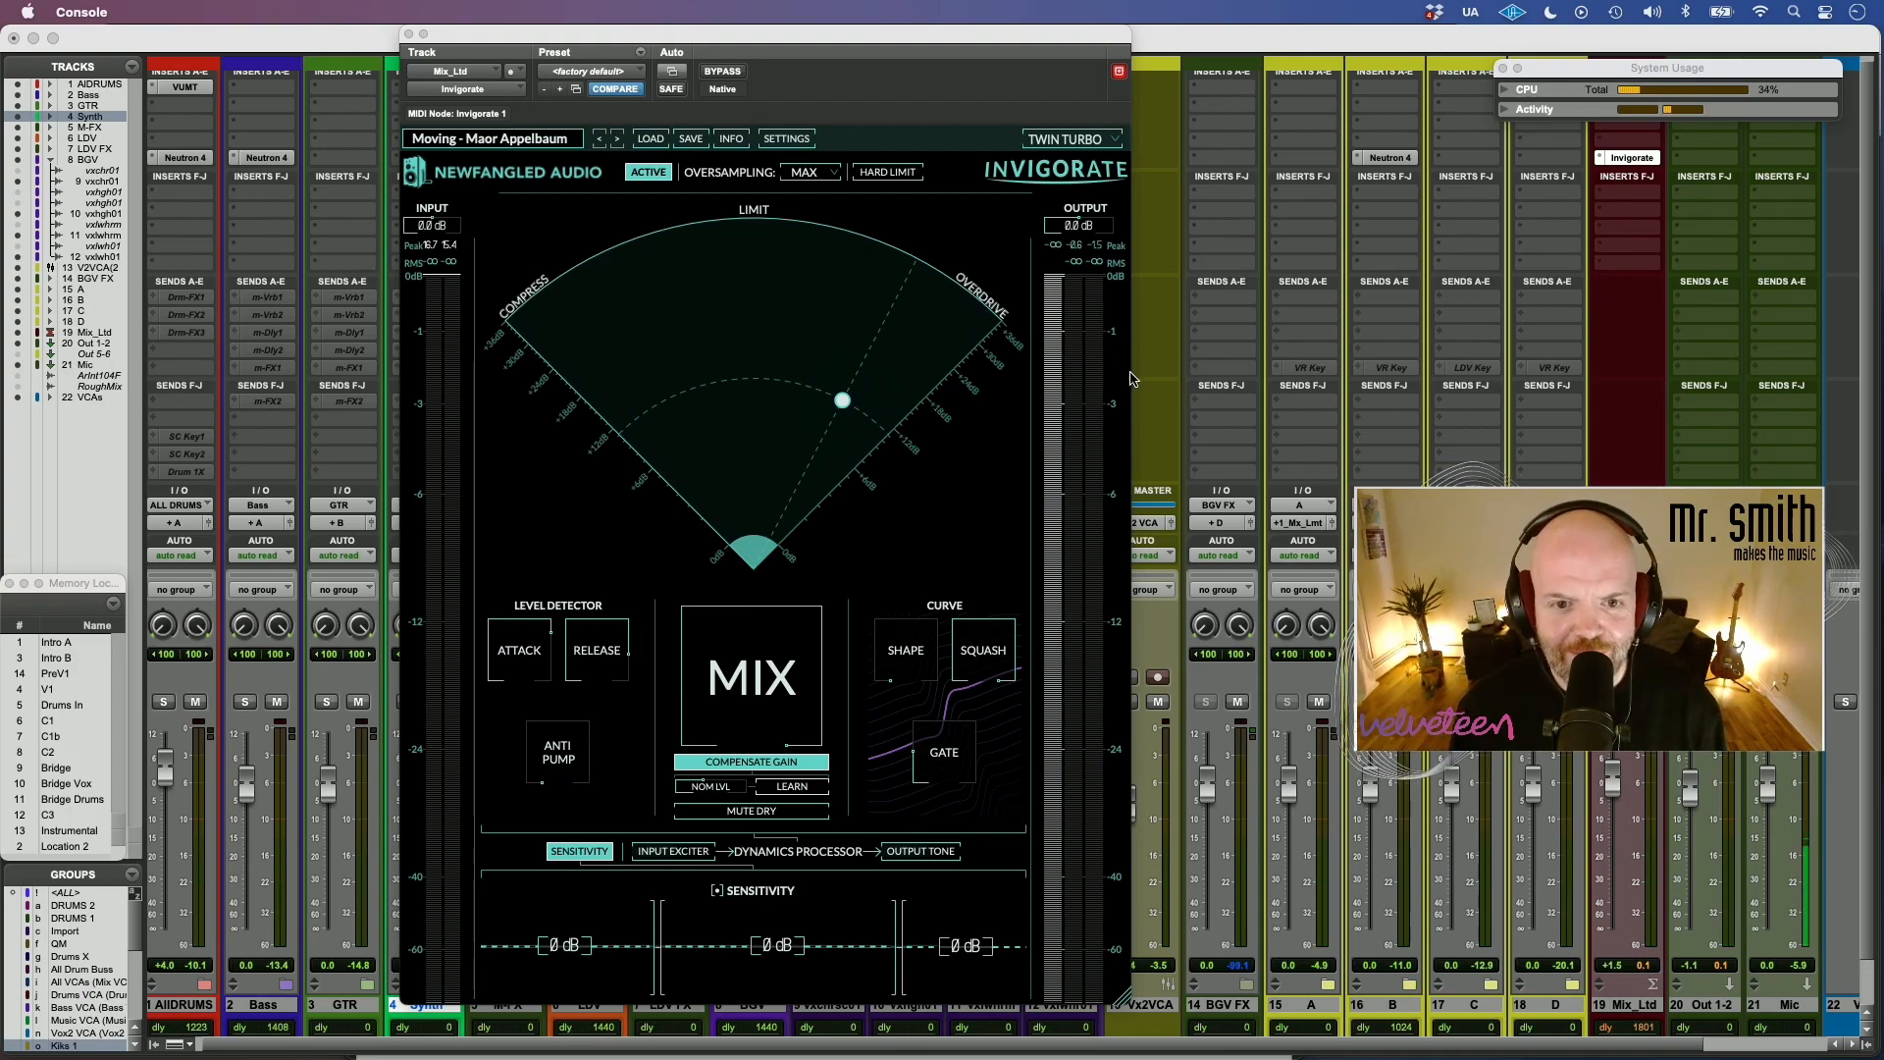
- Pull the dynamics control point from the Overdrive side to the Limit axis, and check the Twin Turbo and output gain controls
left_click_drag(842, 399, 746, 419)
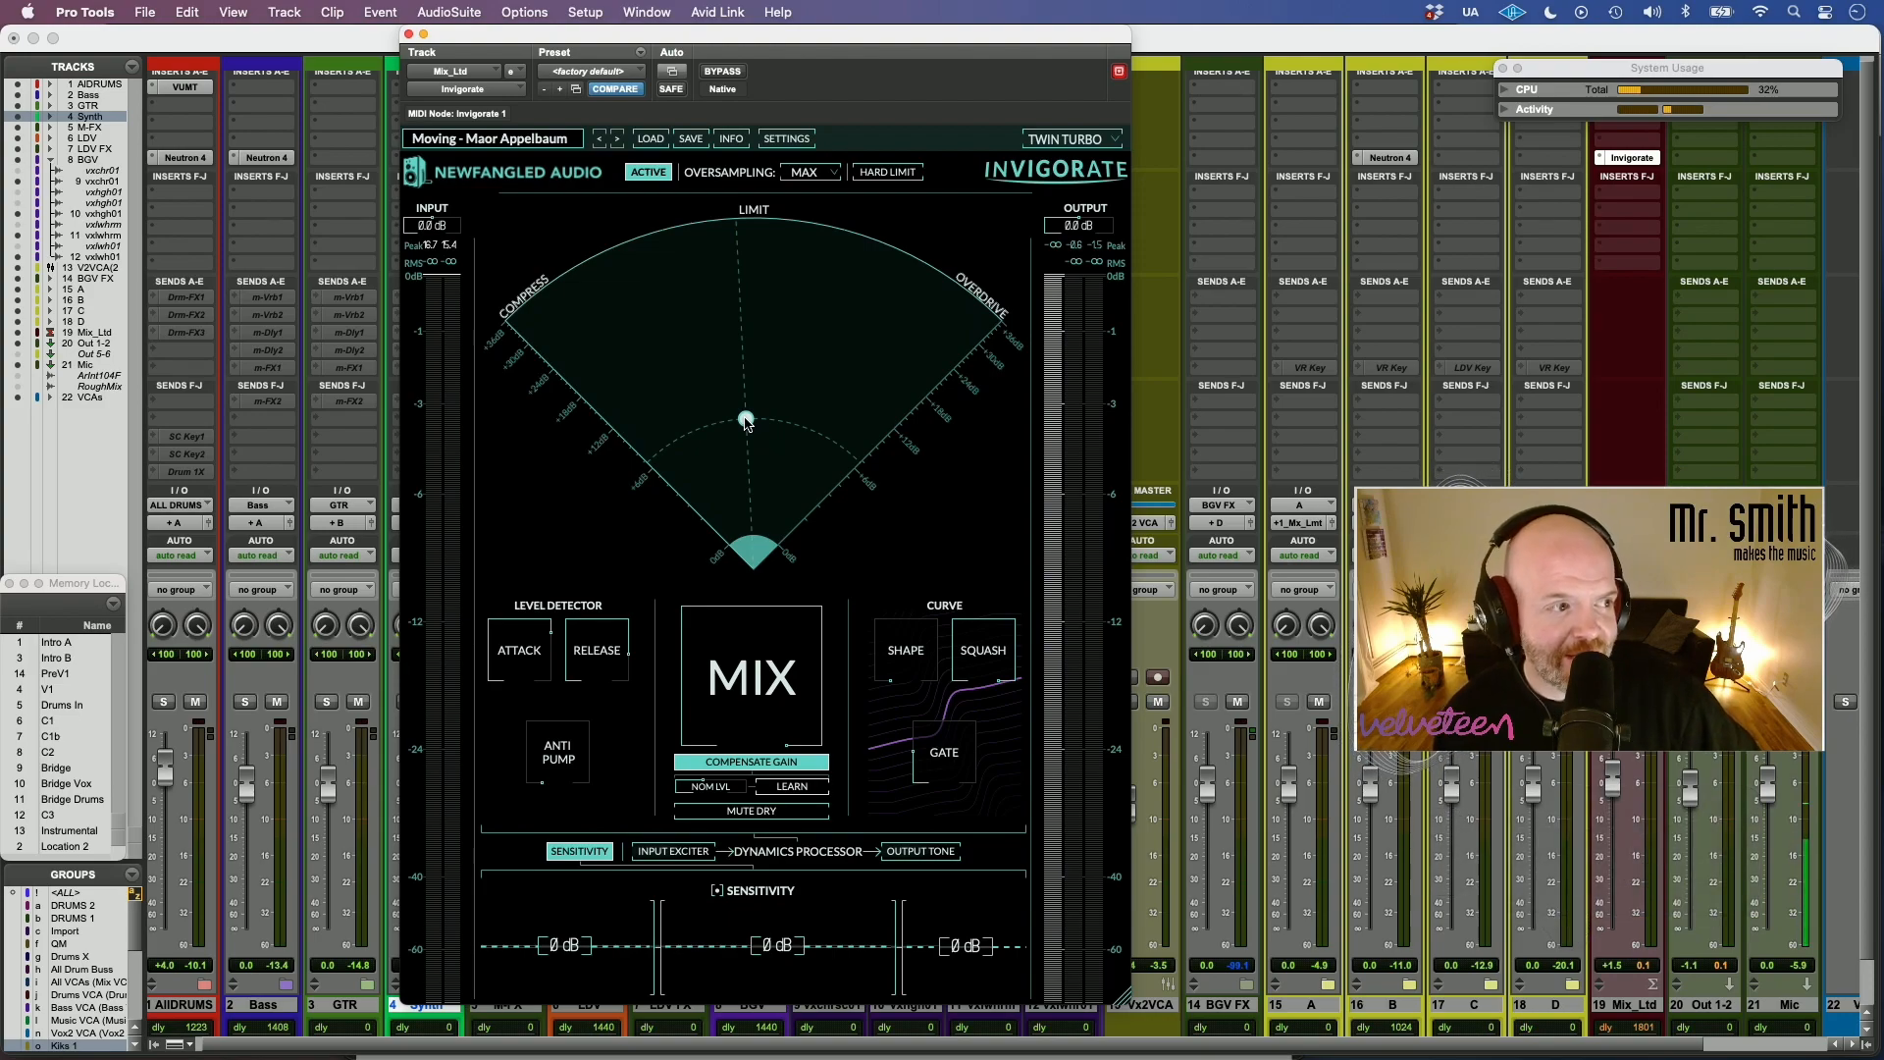
left_click_drag(746, 422, 758, 415)
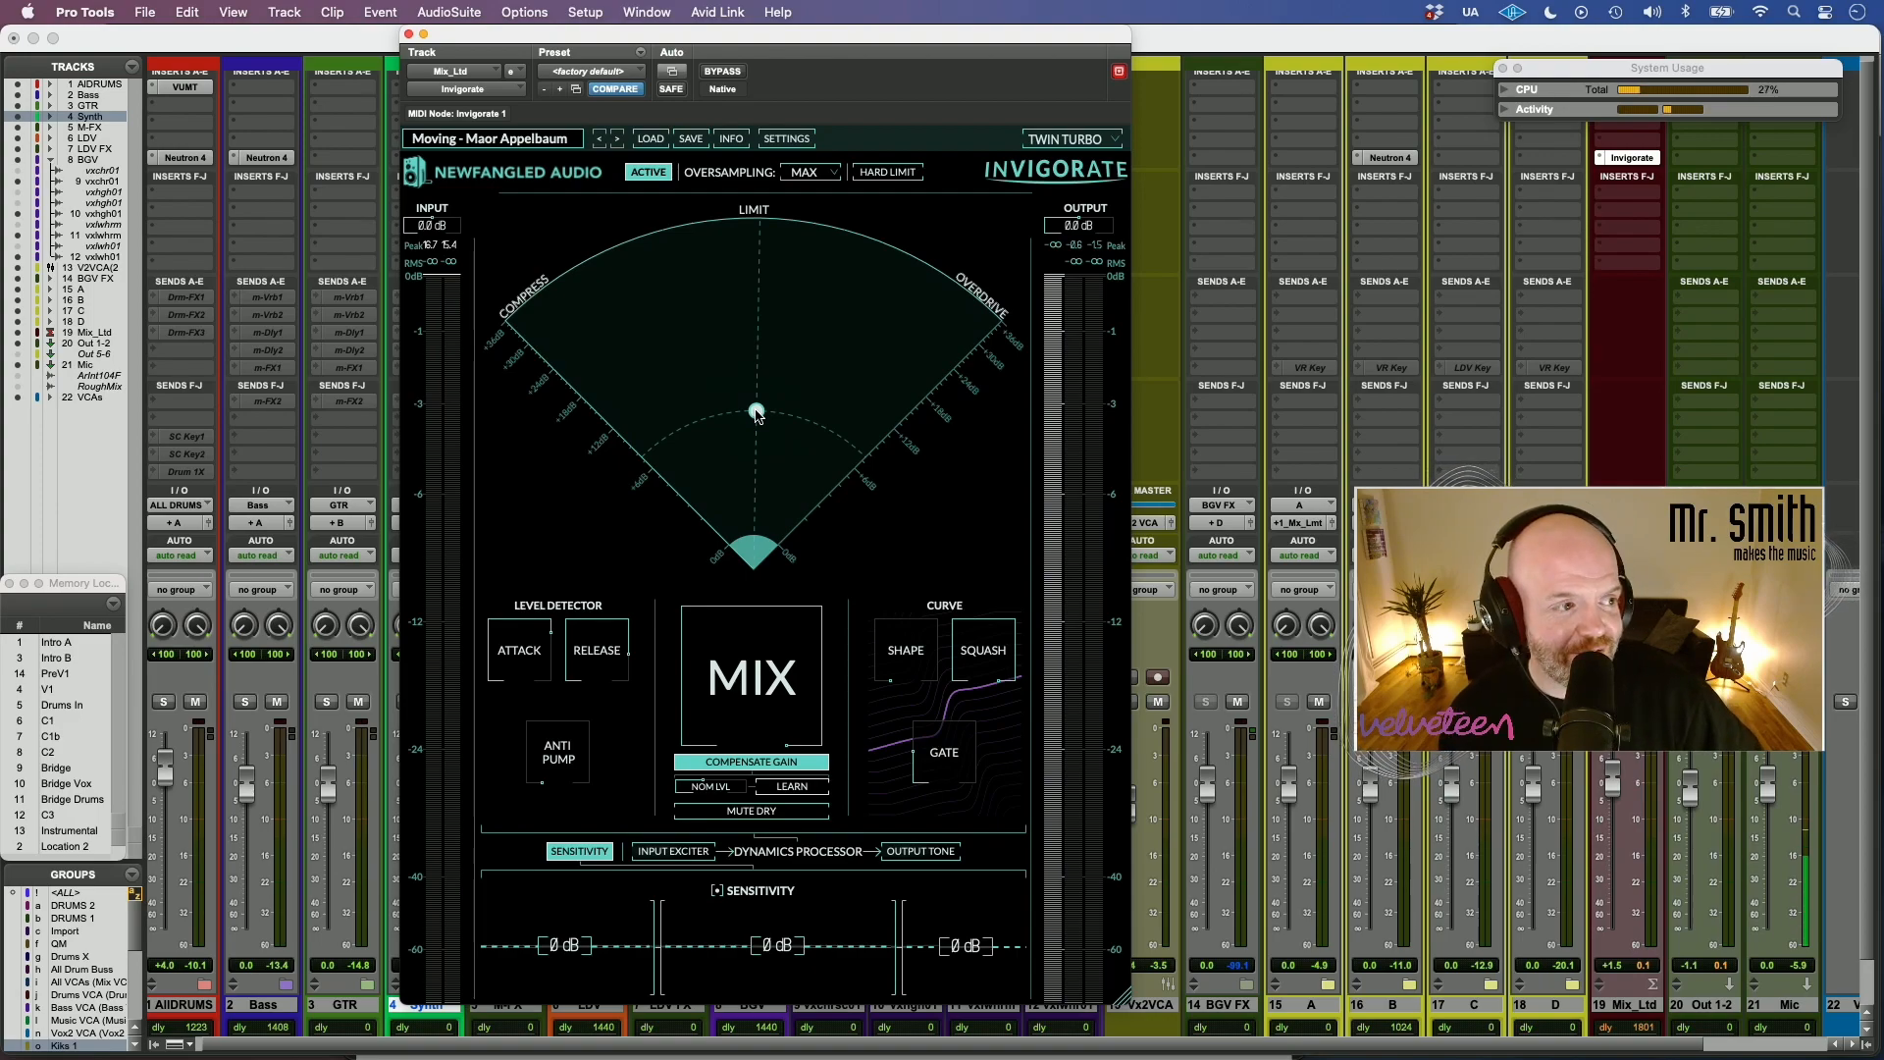
left_click(1093, 141)
left_click(1093, 140)
left_click(1081, 225)
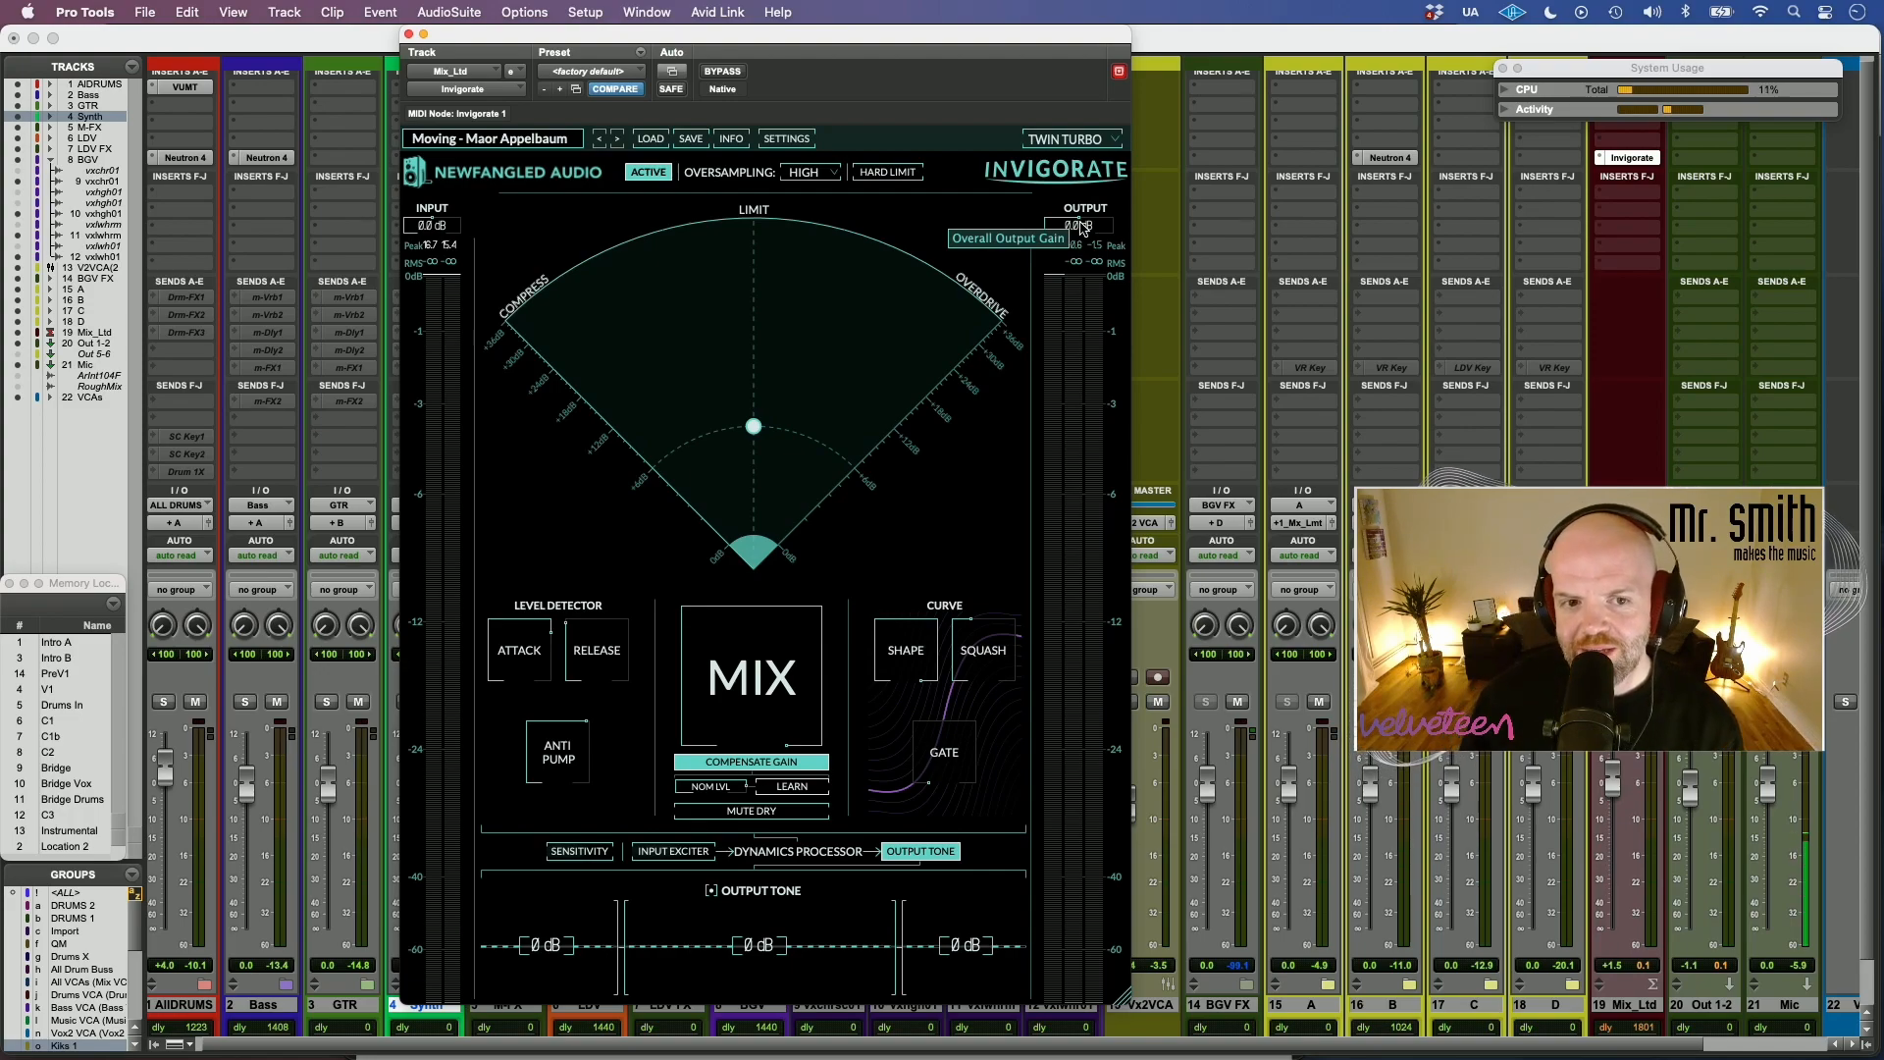
- Nudge the control point around the Limit axis and lower it slightly towards the Compress side
mouse_move(754, 426)
left_mouse_down()
mouse_move(677, 399)
mouse_move(963, 315)
mouse_move(820, 315)
mouse_move(932, 402)
mouse_move(716, 390)
mouse_move(648, 457)
mouse_move(778, 446)
mouse_move(771, 411)
mouse_move(749, 421)
left_mouse_up()
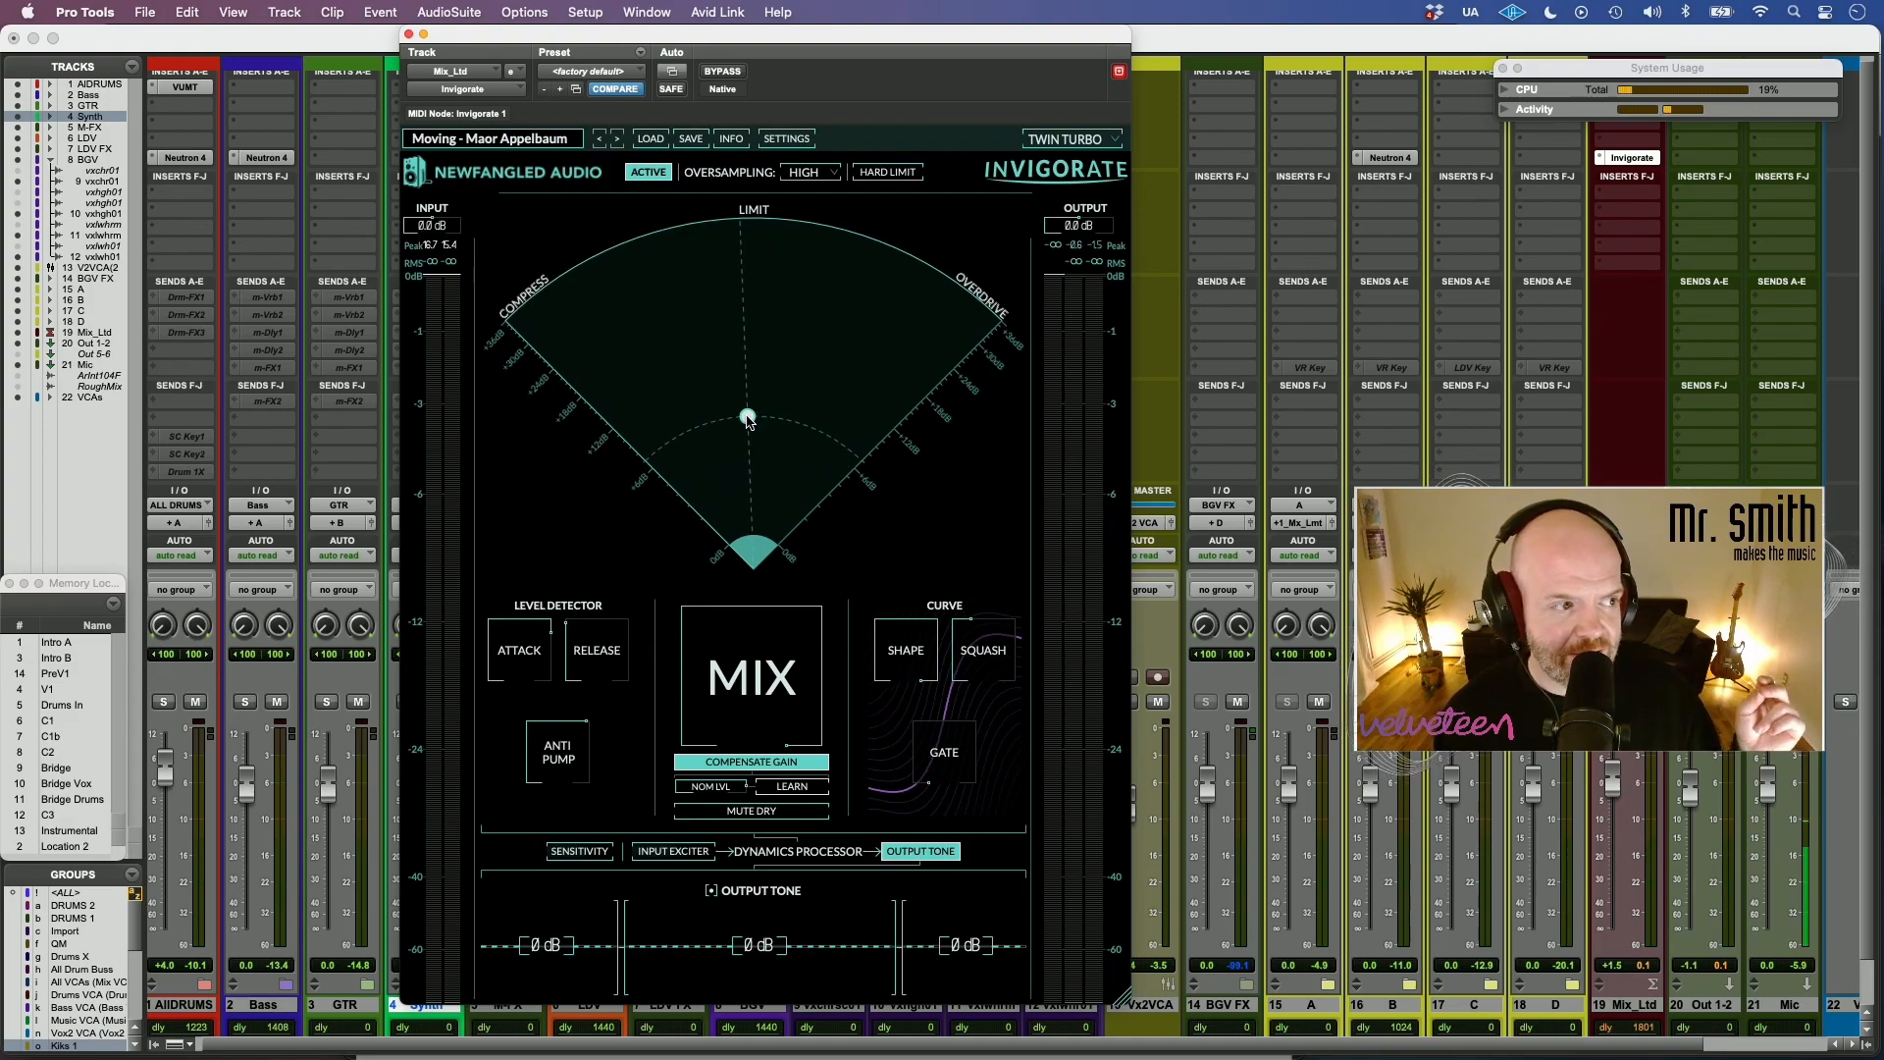
left_click_drag(748, 421, 757, 438)
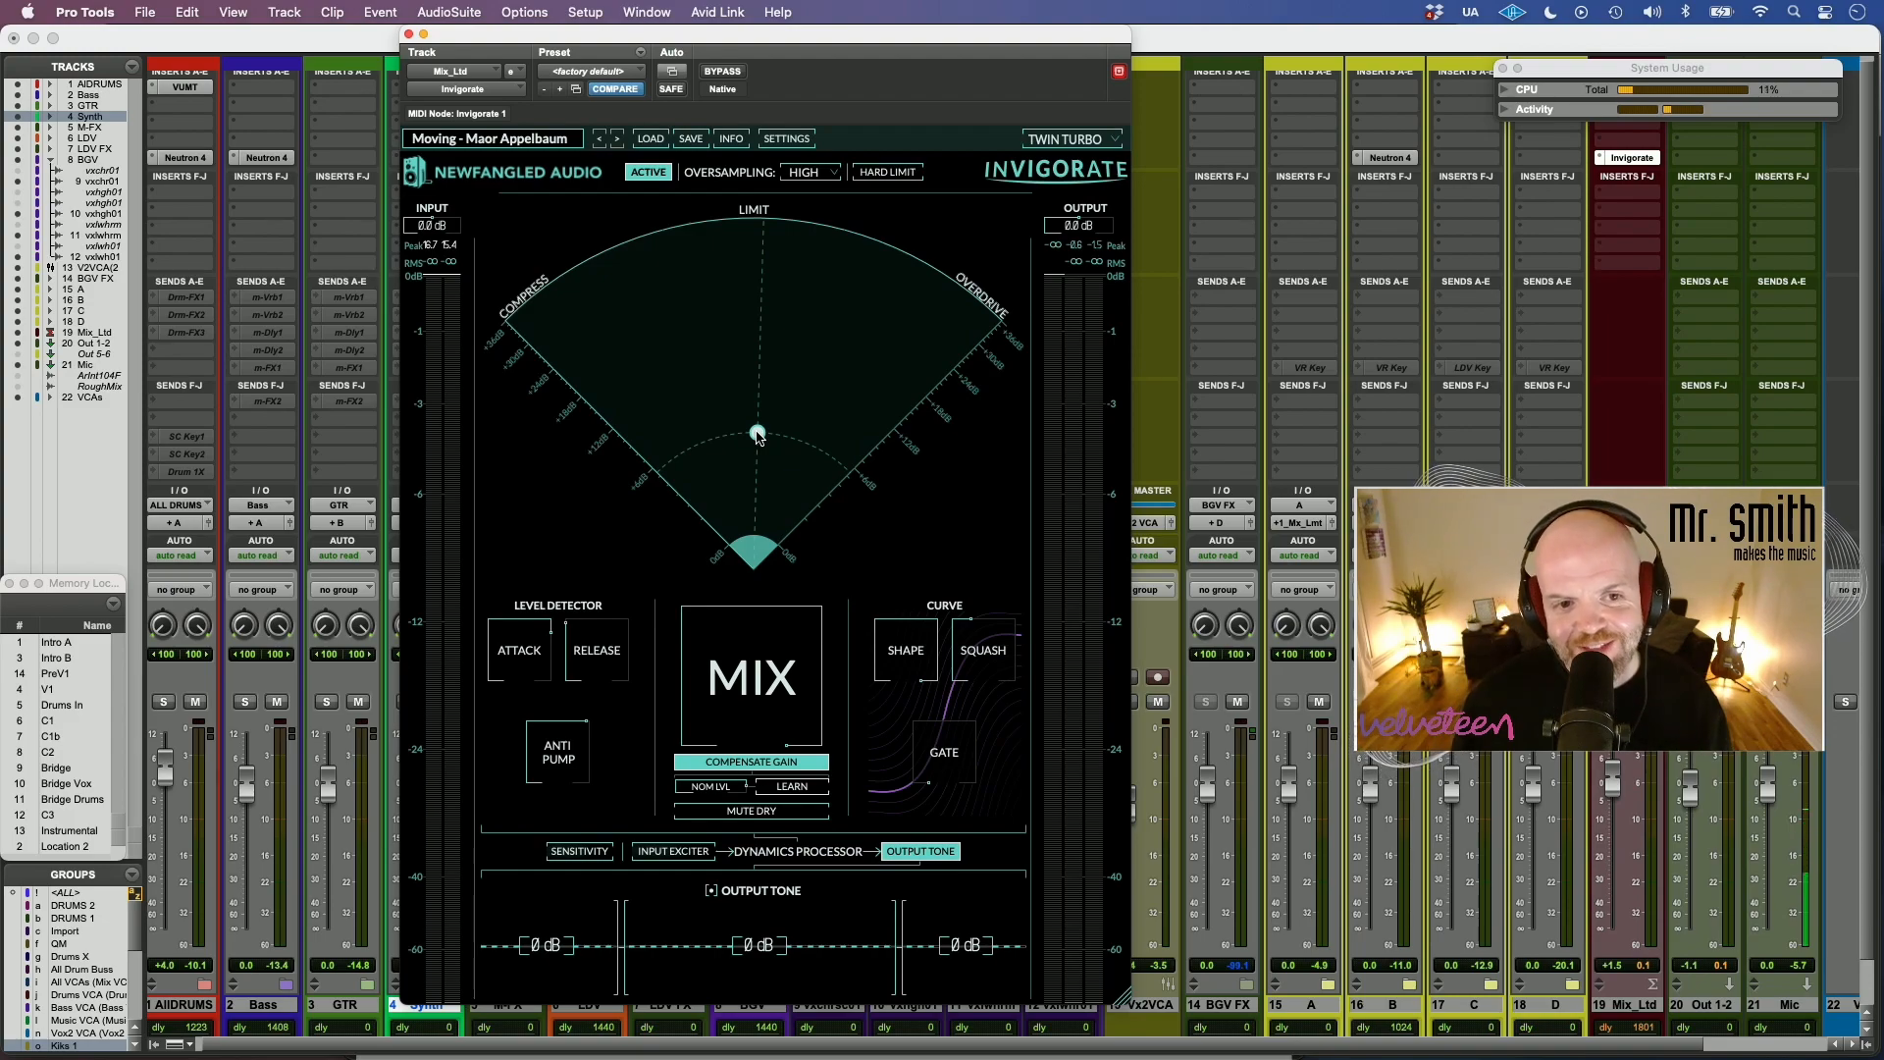
mouse_move(757, 436)
left_mouse_down()
mouse_move(786, 379)
mouse_move(824, 399)
mouse_move(743, 453)
left_mouse_up()
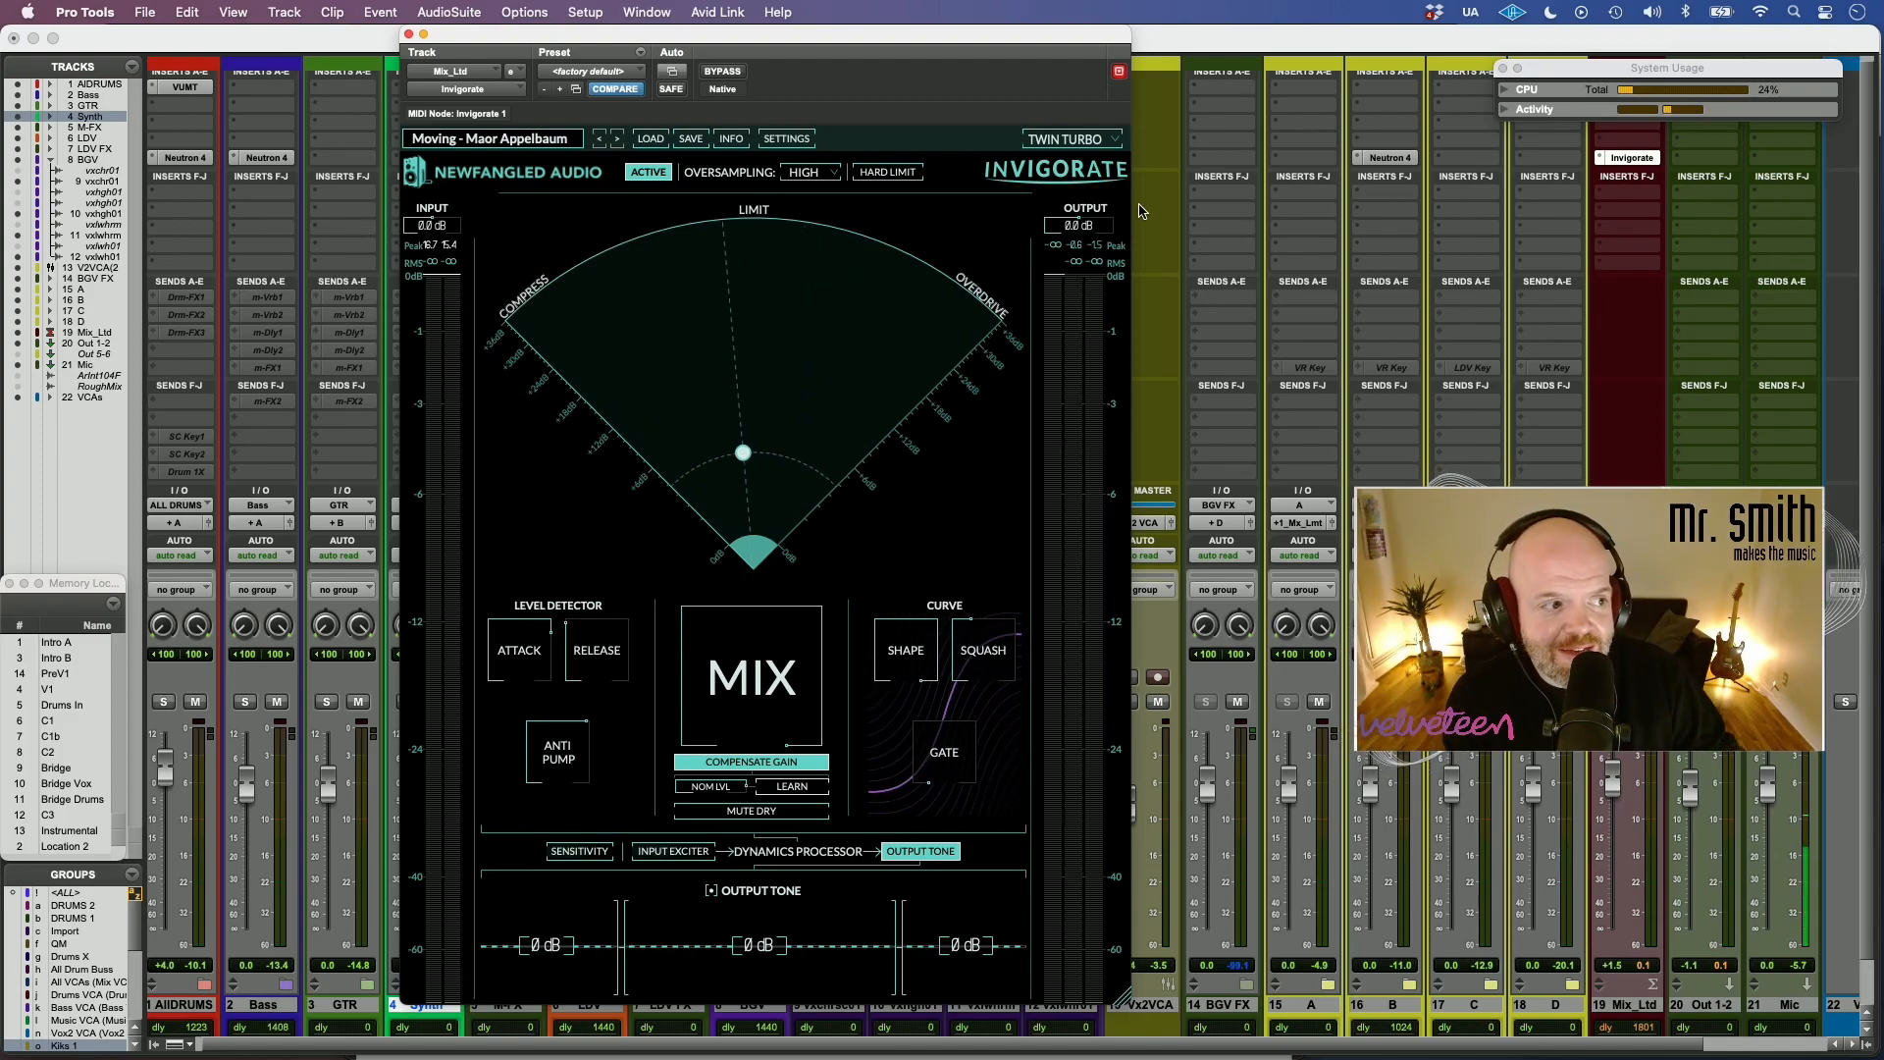
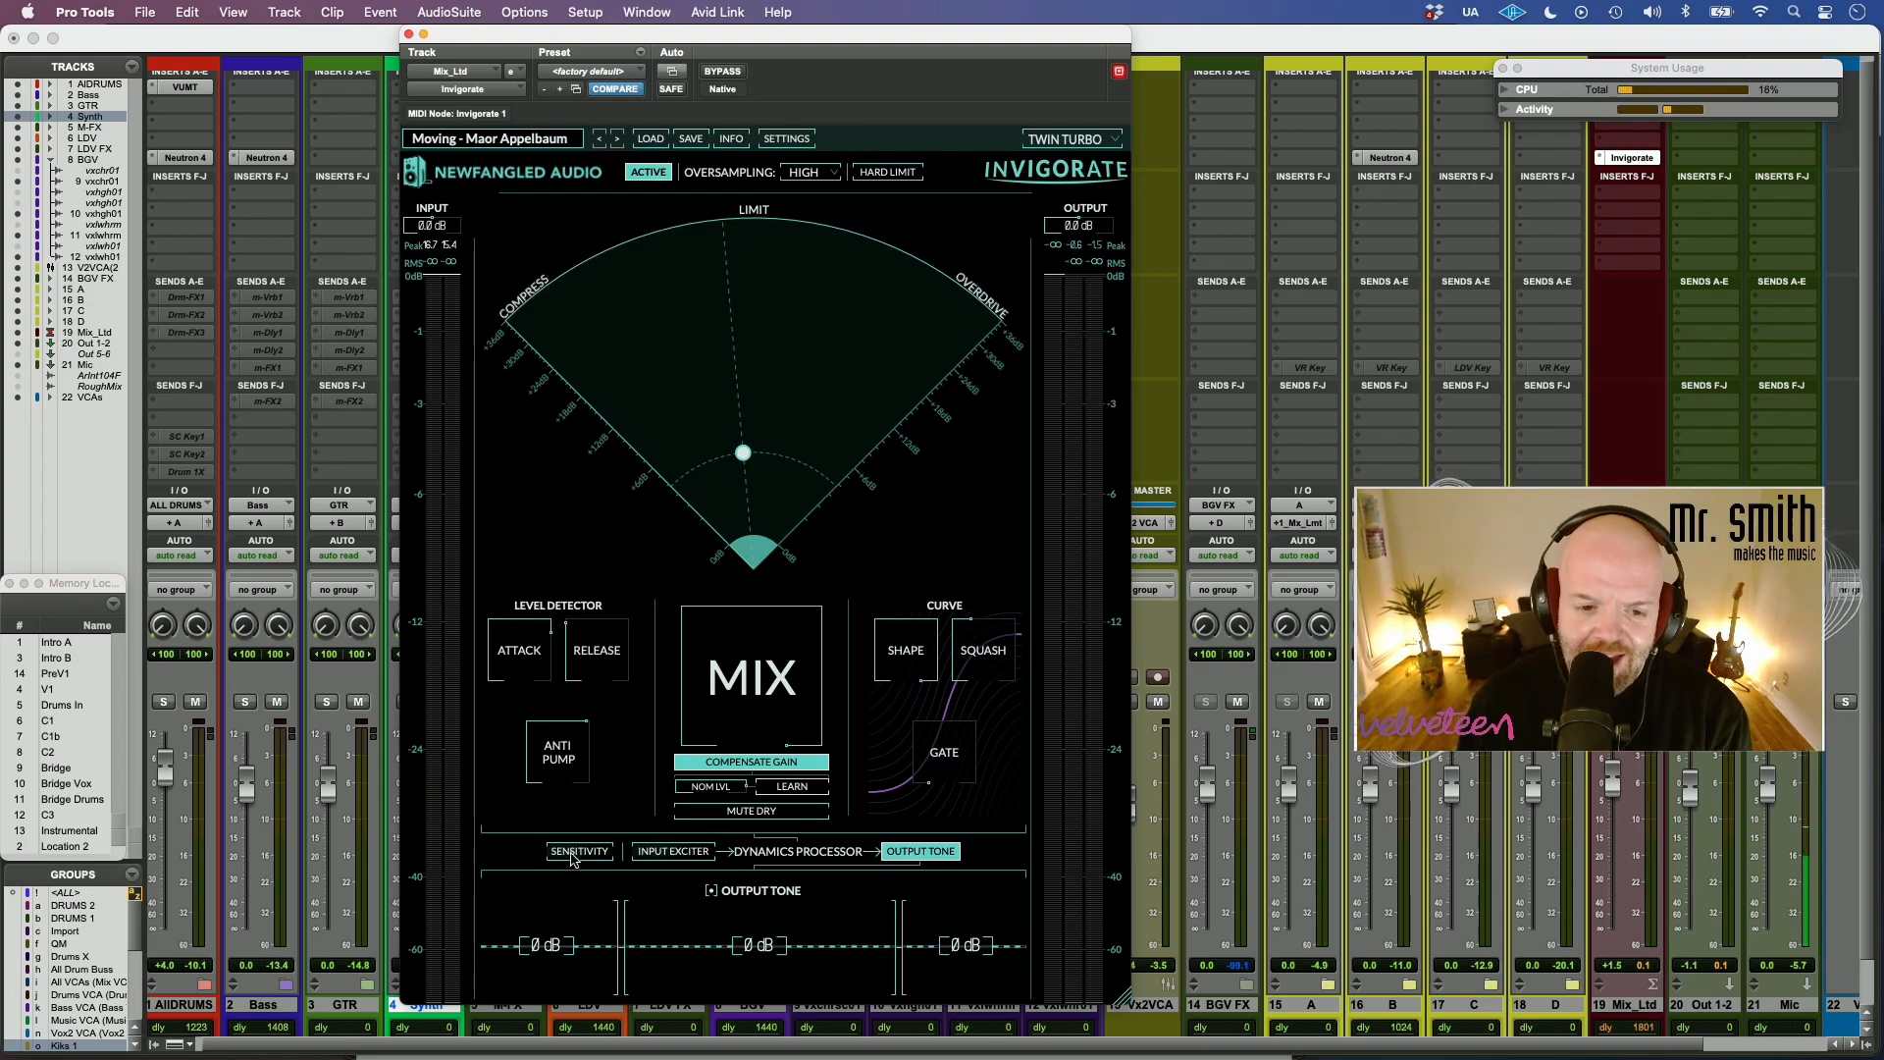
- Compare the Input Exciter, Sensitivity and Output Tone band settings, finishing on Output Tone
left_click(704, 855)
left_click(889, 851)
left_click(695, 853)
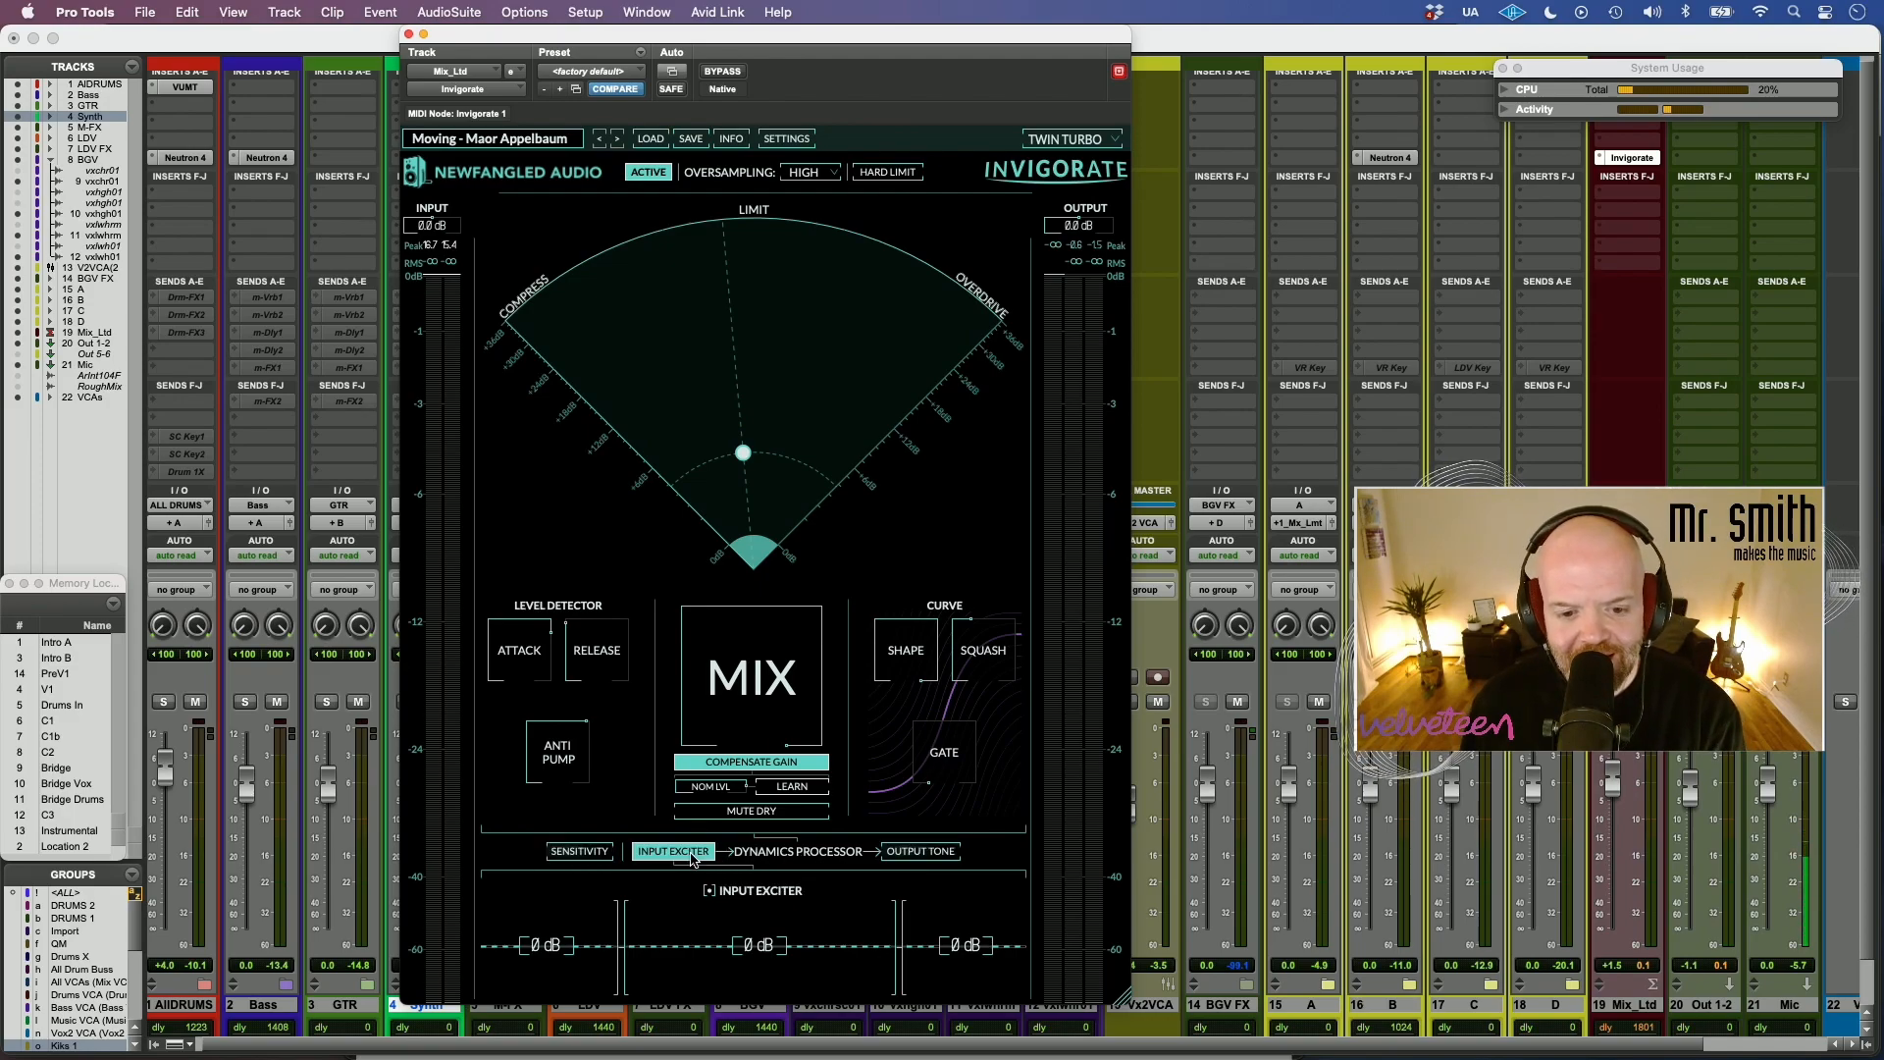
left_click(587, 854)
left_click(666, 856)
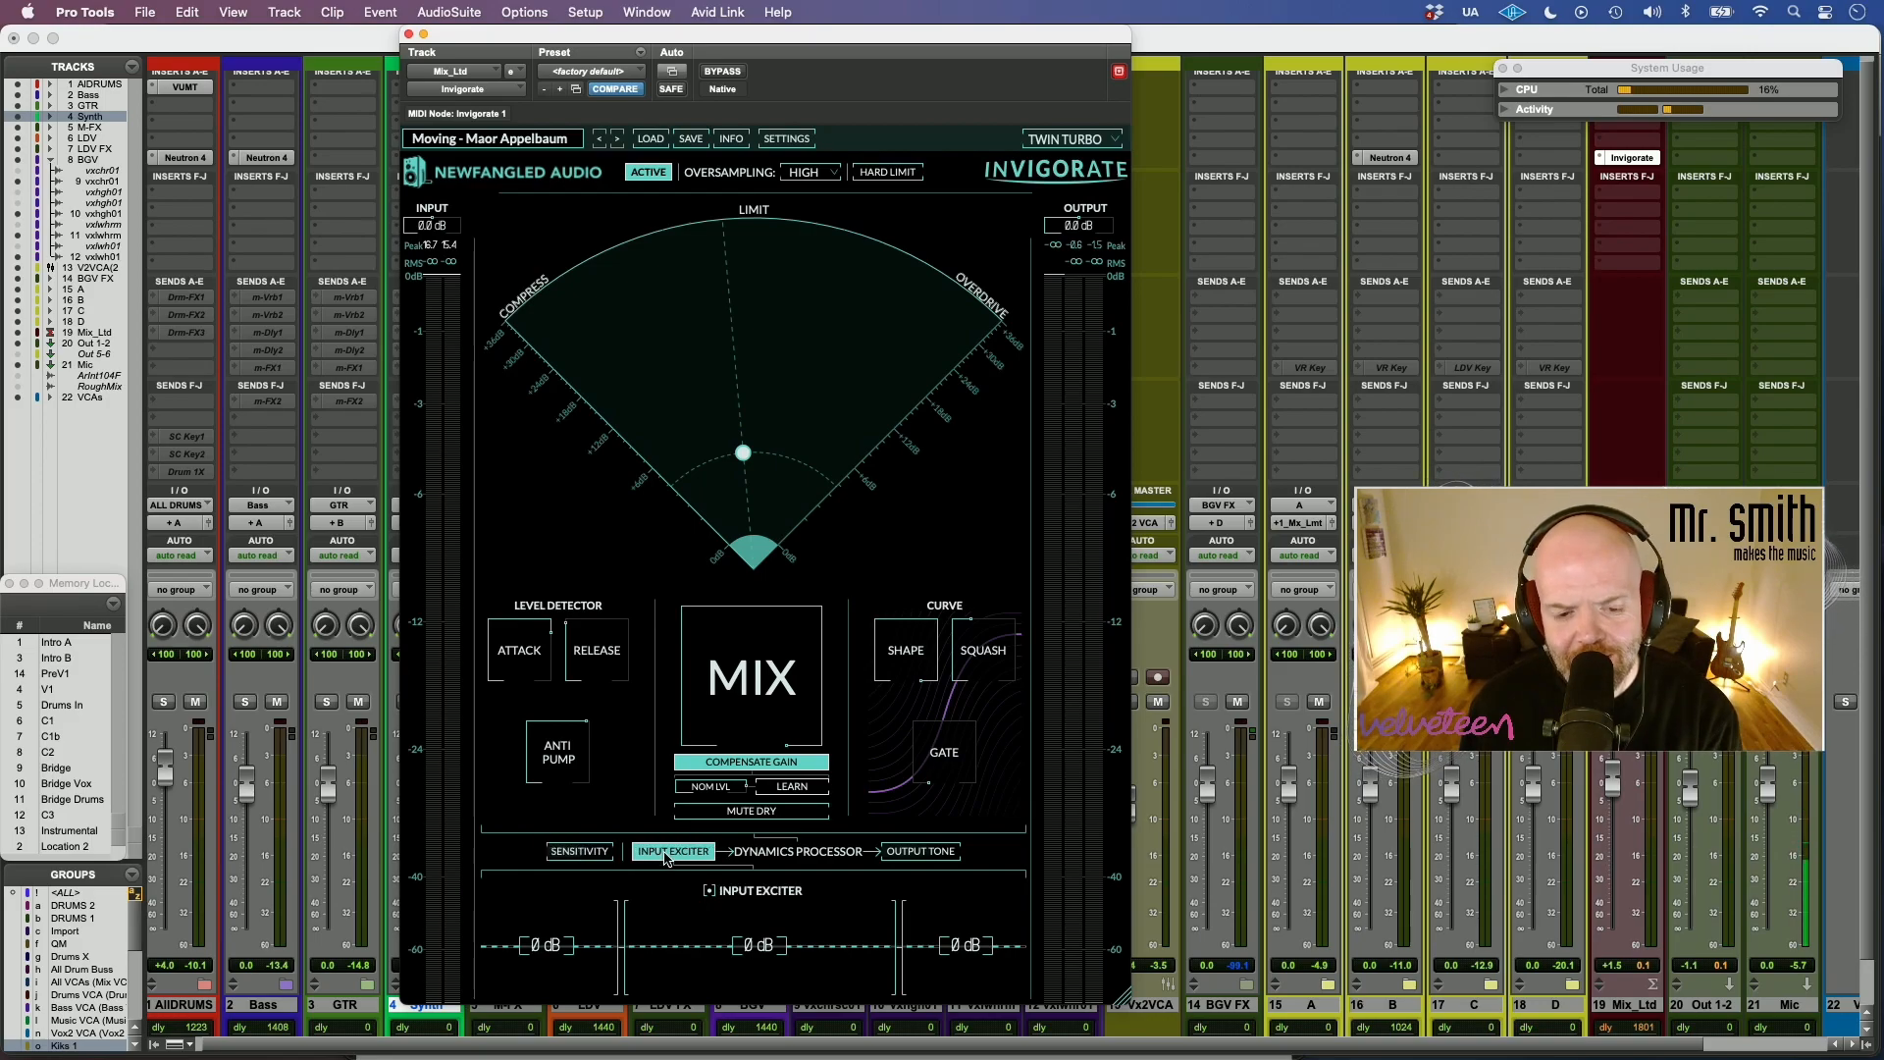
left_click(926, 854)
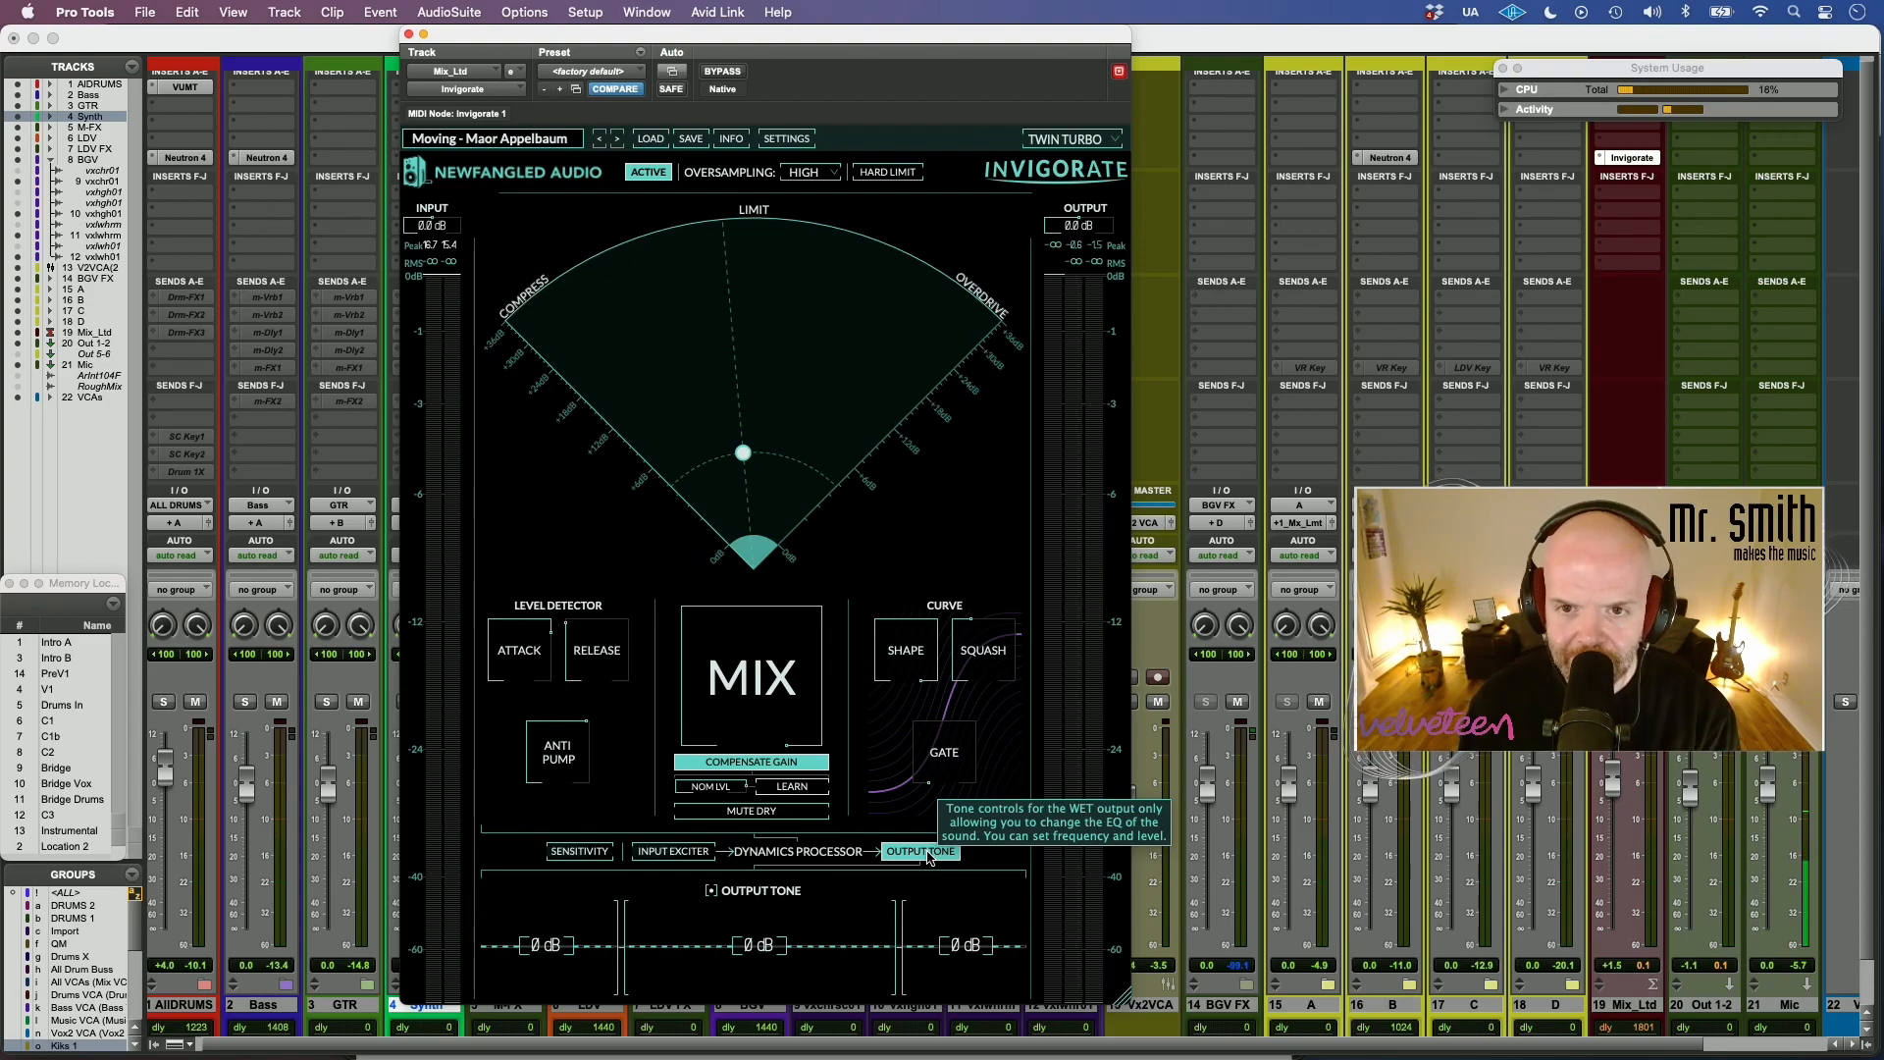
left_click(928, 853)
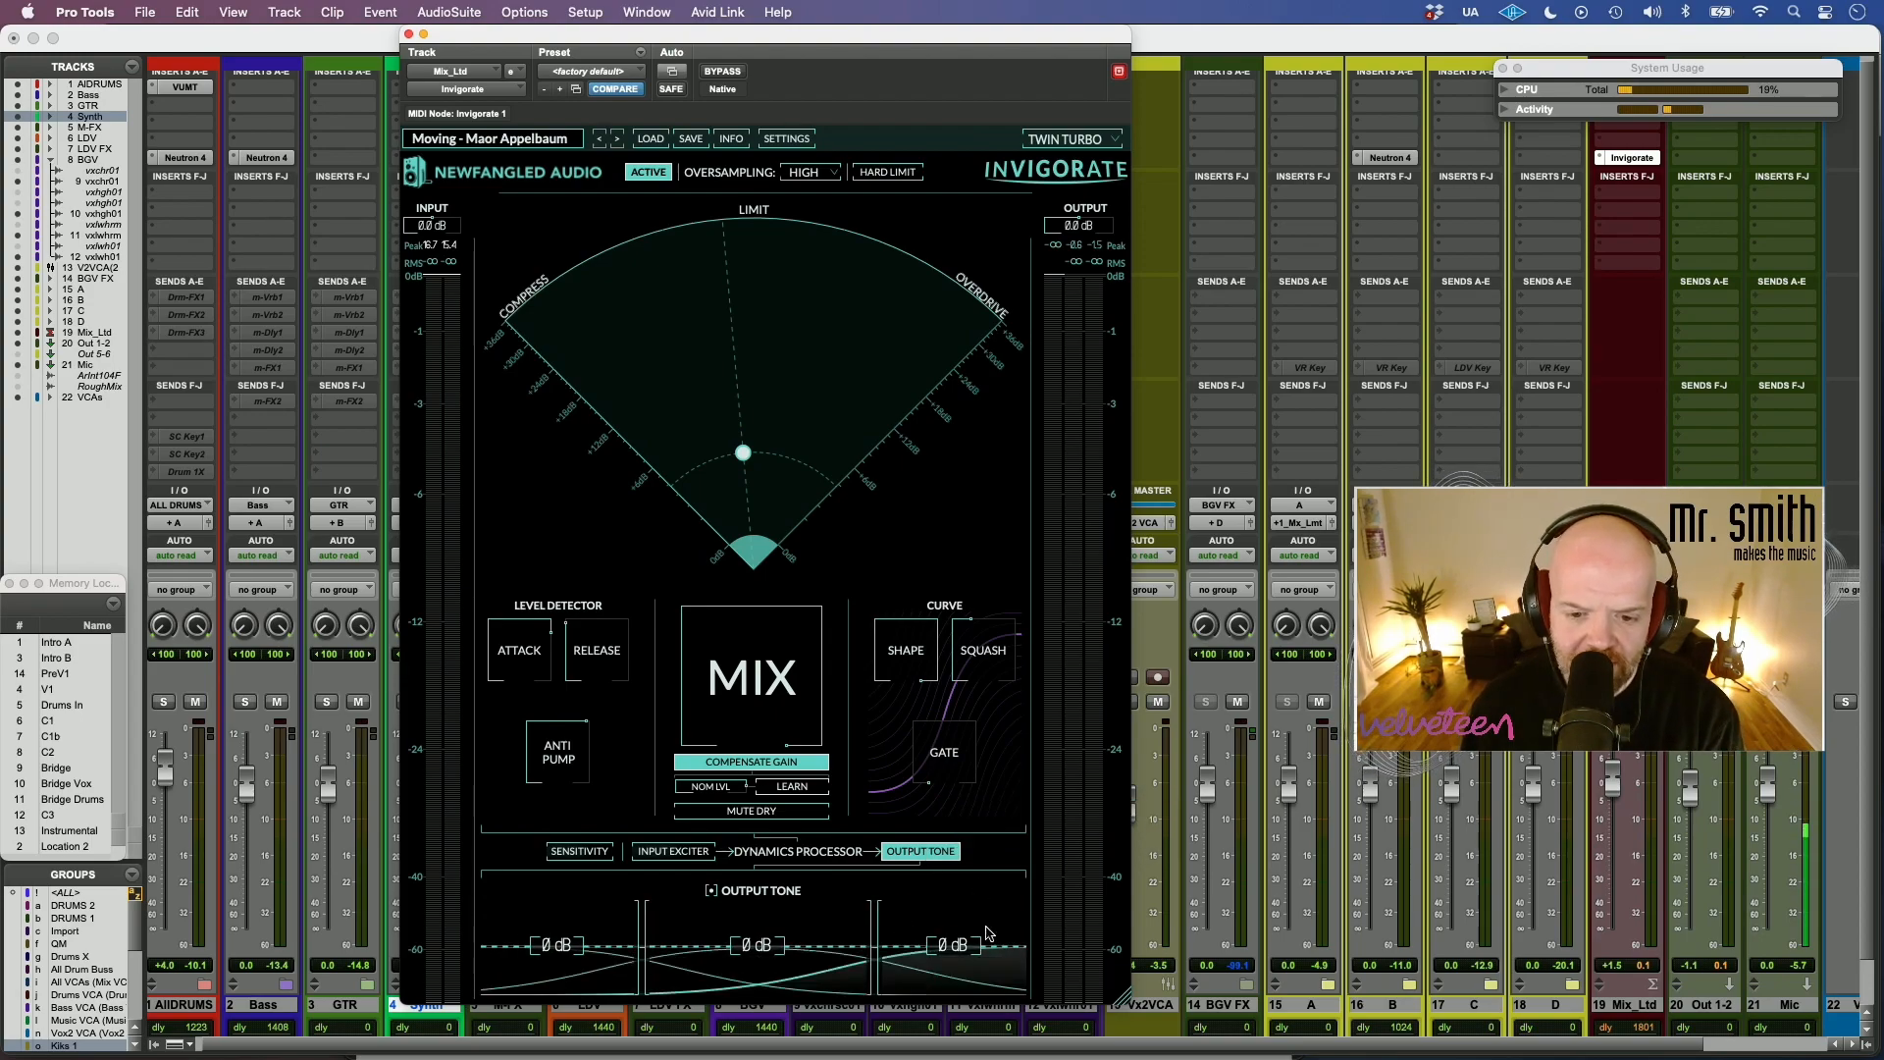
- Narrow the Output Tone mid band by moving its crossover inward, and set the low band to -1 dB and the mid band to -3 dB
mouse_move(869, 957)
left_mouse_down()
mouse_move(829, 967)
mouse_move(853, 962)
left_mouse_up()
left_click_drag(628, 948, 567, 945)
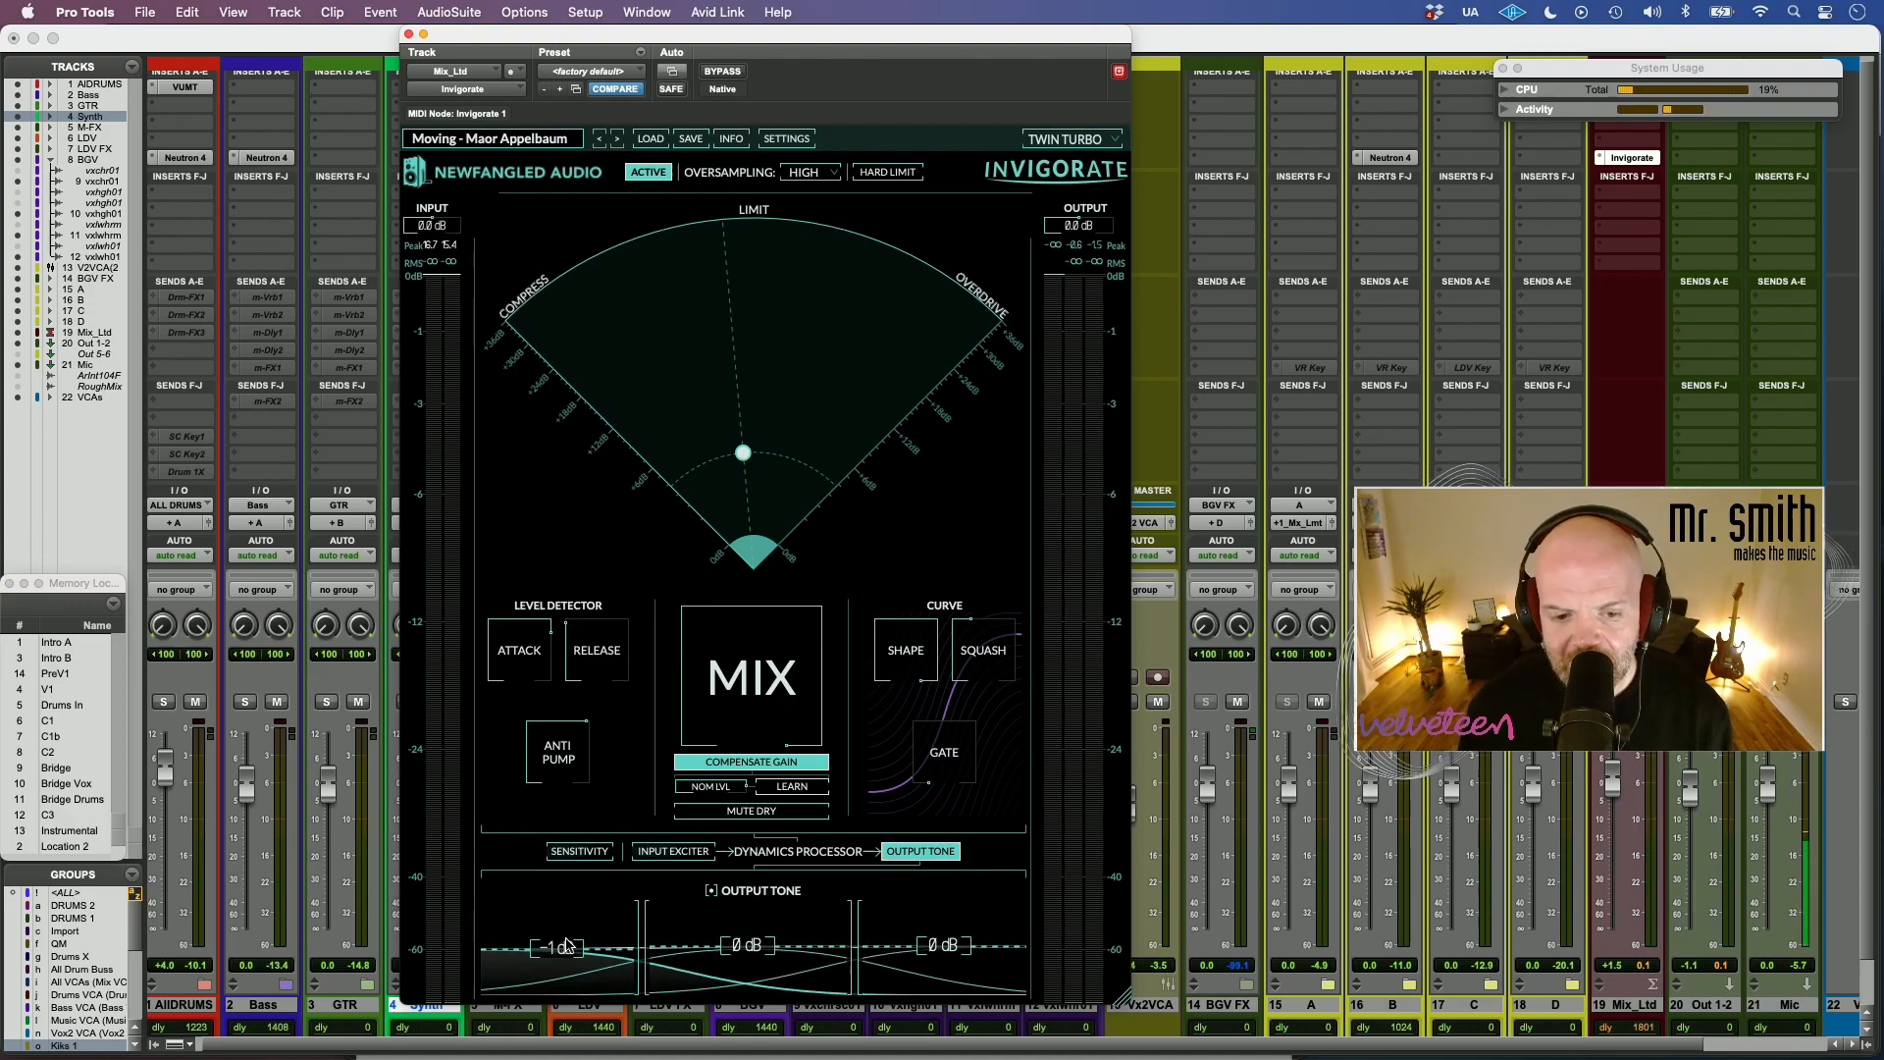
mouse_move(793, 961)
left_mouse_down()
mouse_move(771, 913)
mouse_move(788, 953)
left_mouse_up()
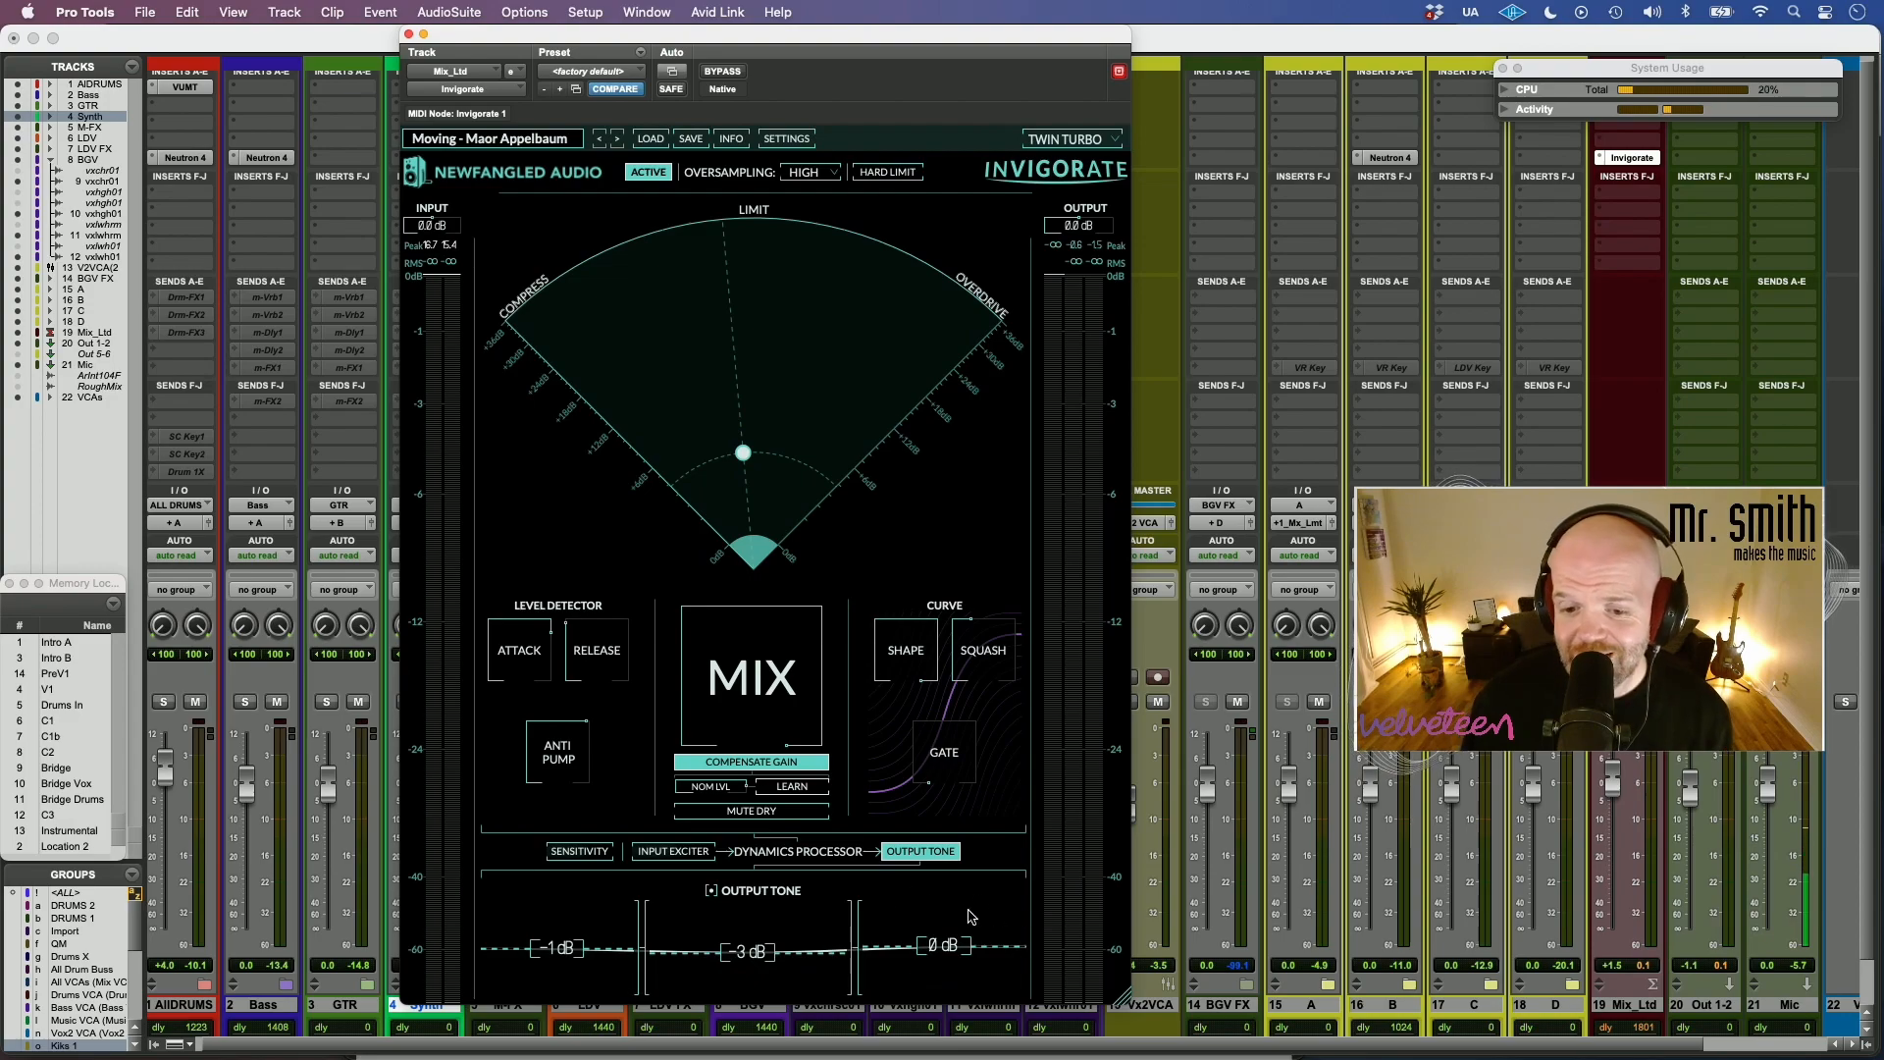
- Check the Input Exciter and Sensitivity band gains, and return to the Output Tone settings
left_click(687, 853)
left_click(589, 853)
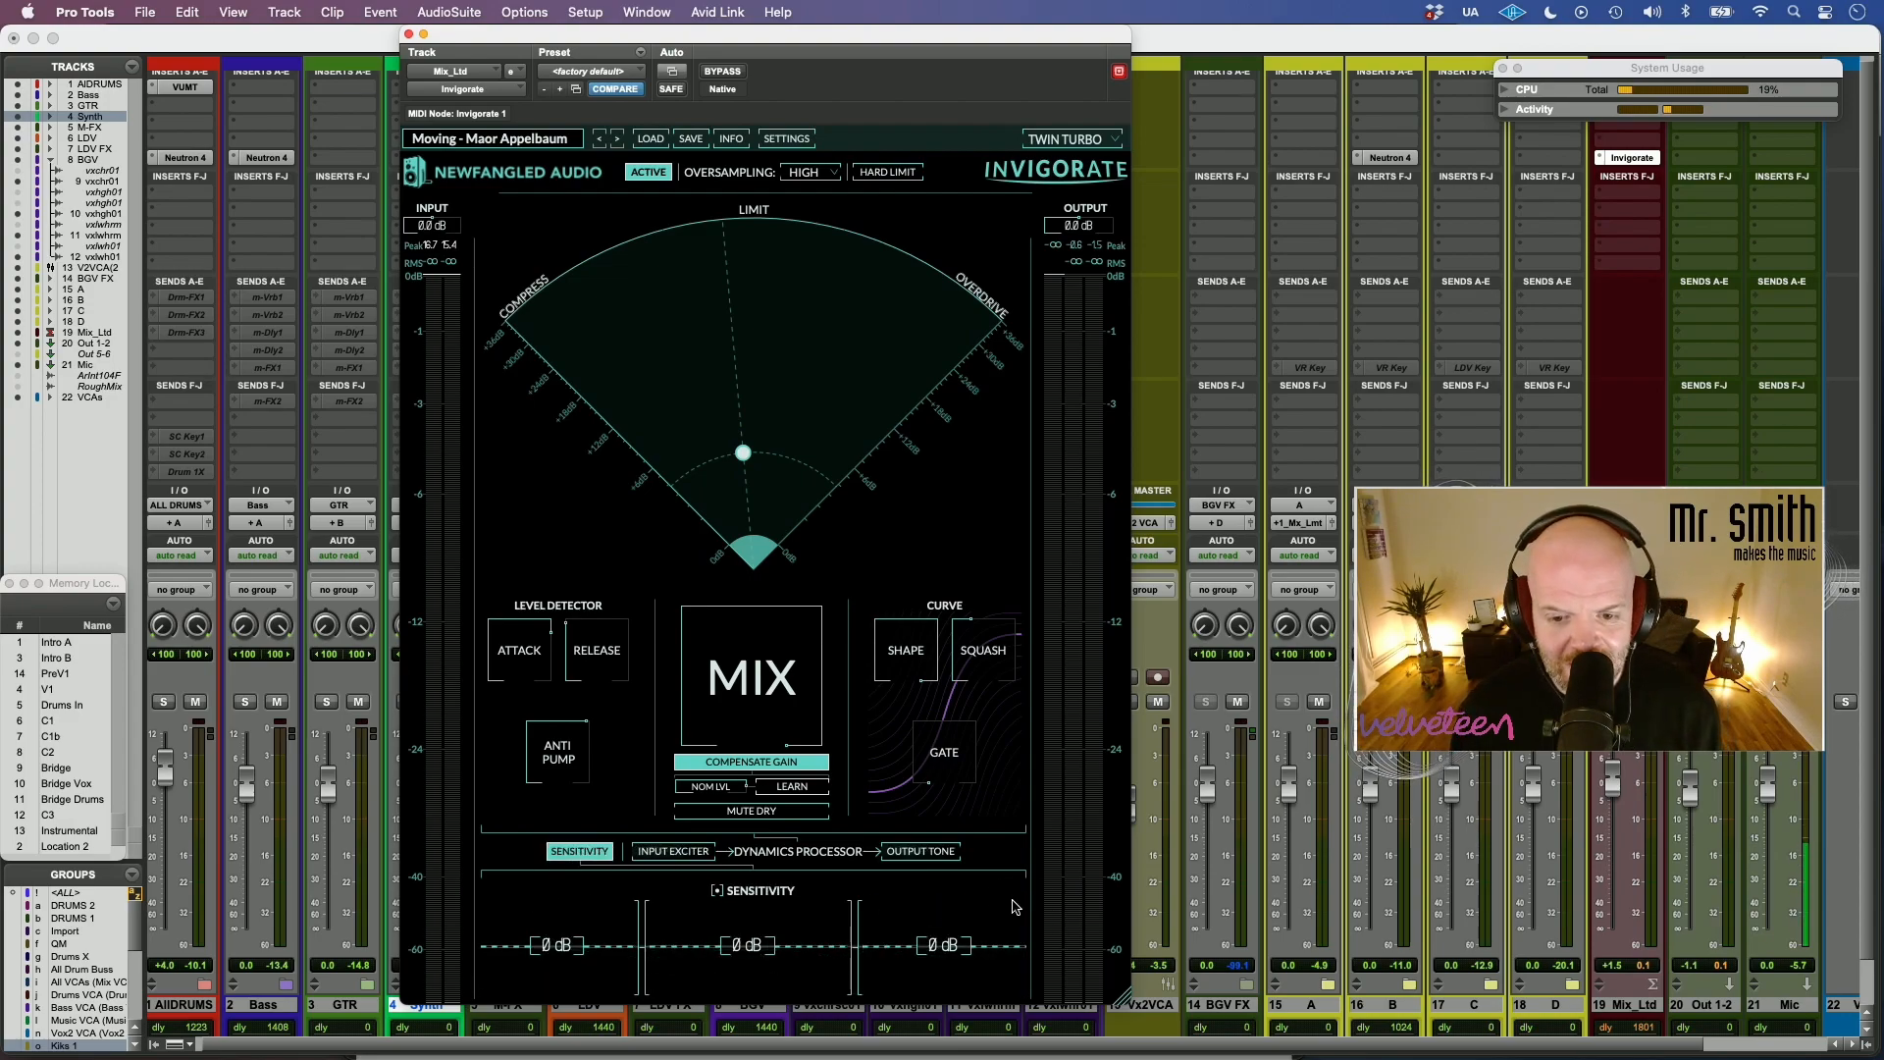
left_click(693, 856)
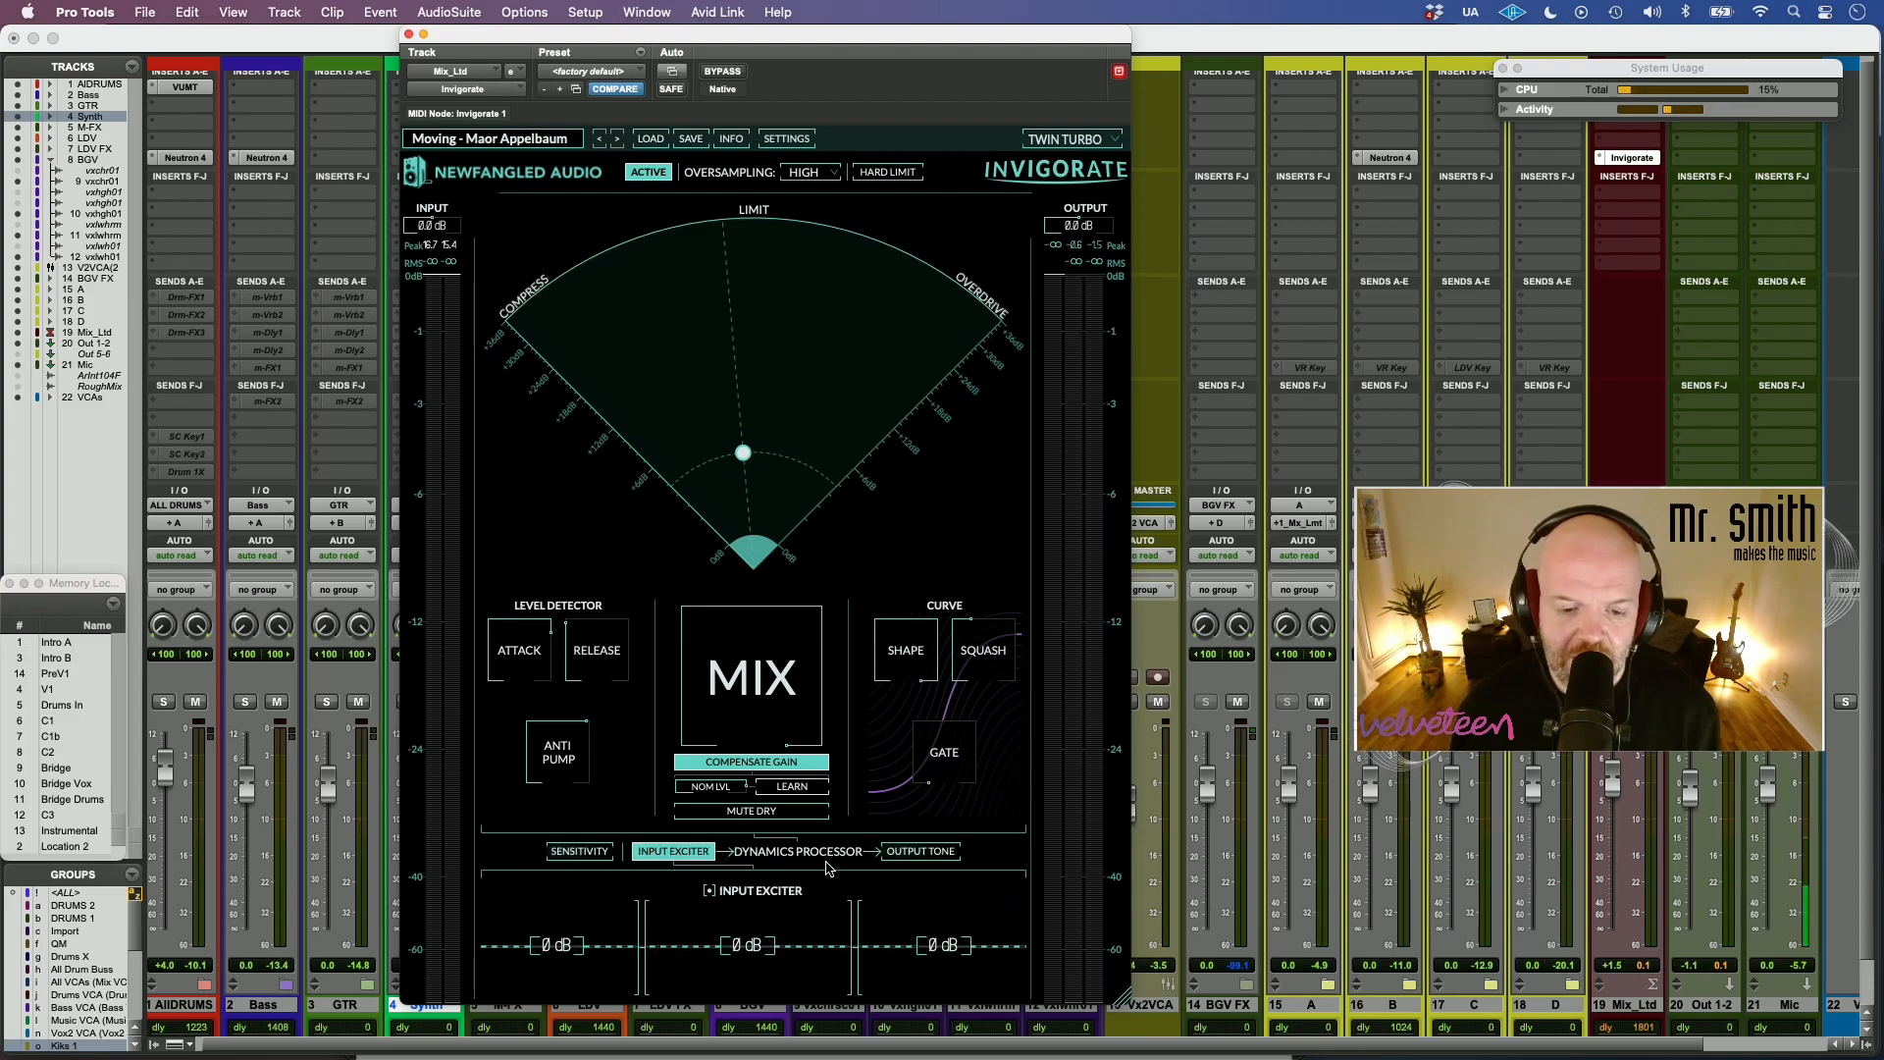
left_click(917, 852)
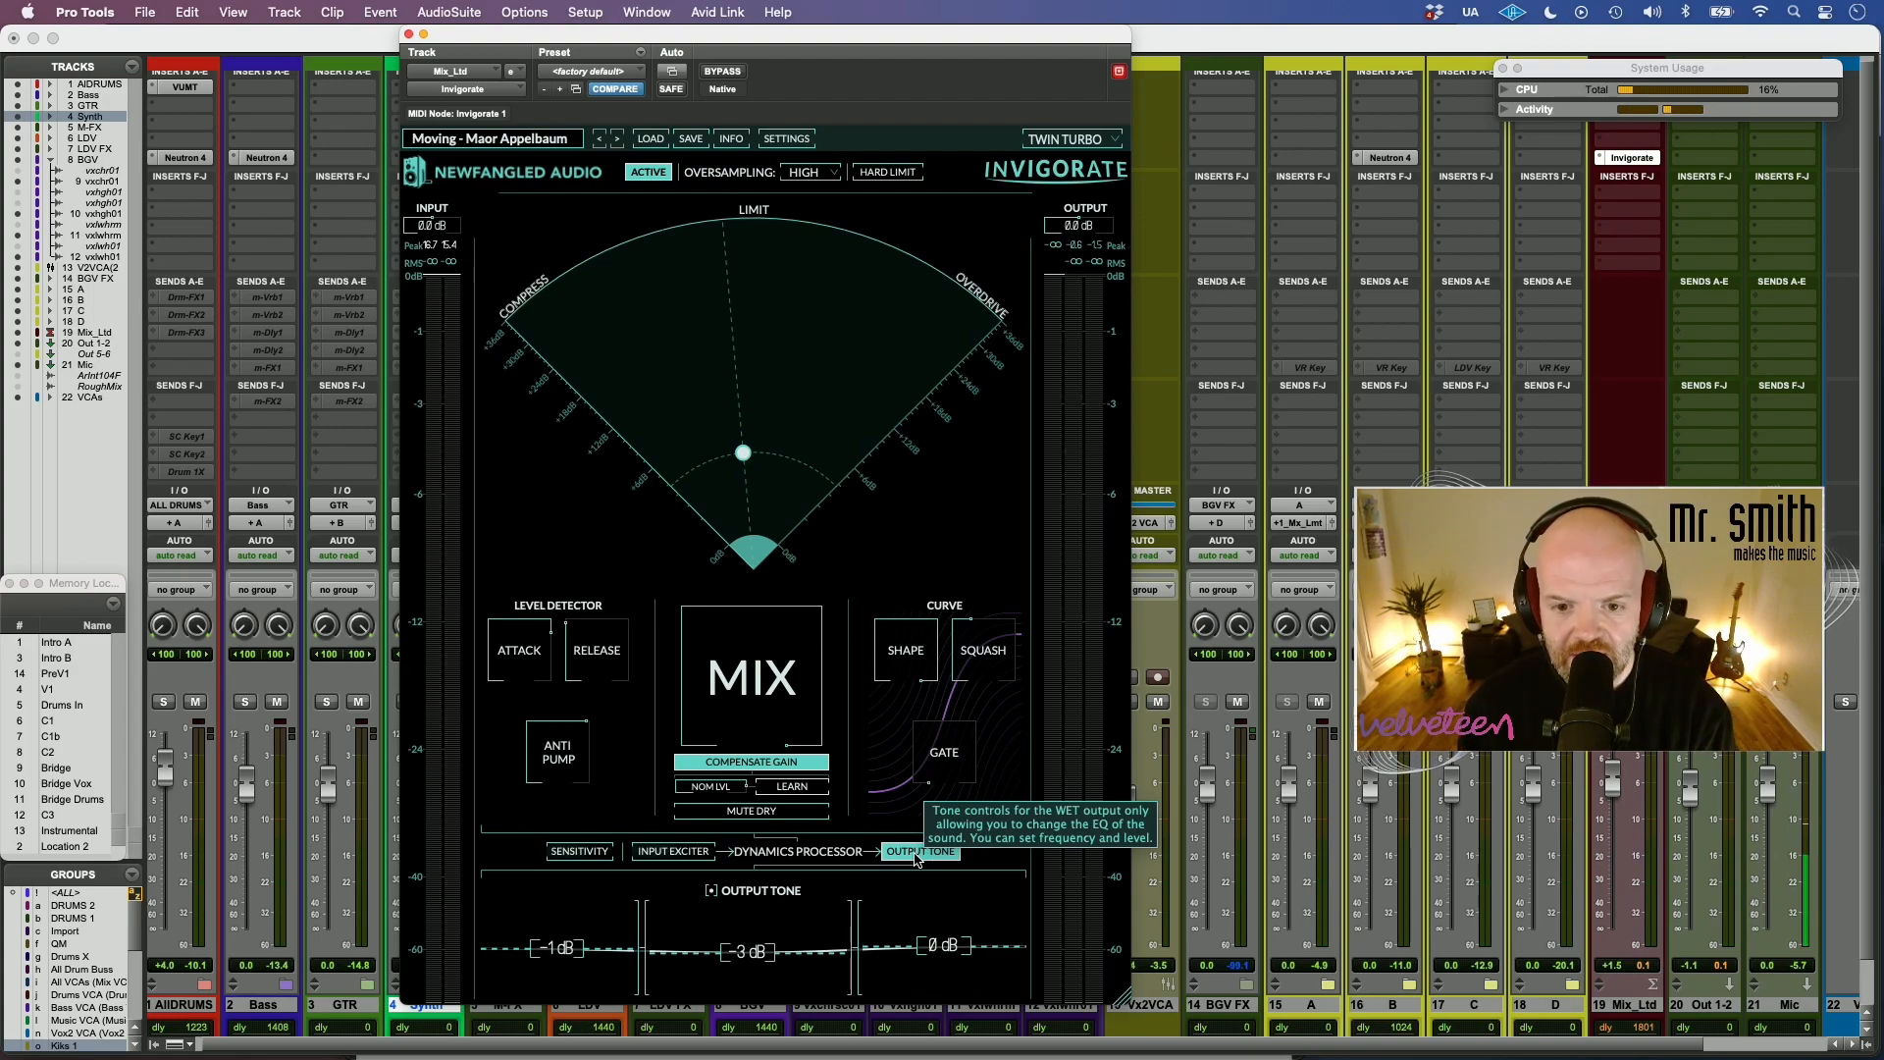
- Move the control point down to 0 dB on the Compress side, and toggle Hard Limit on and off repeatedly
left_click_drag(742, 453, 728, 544)
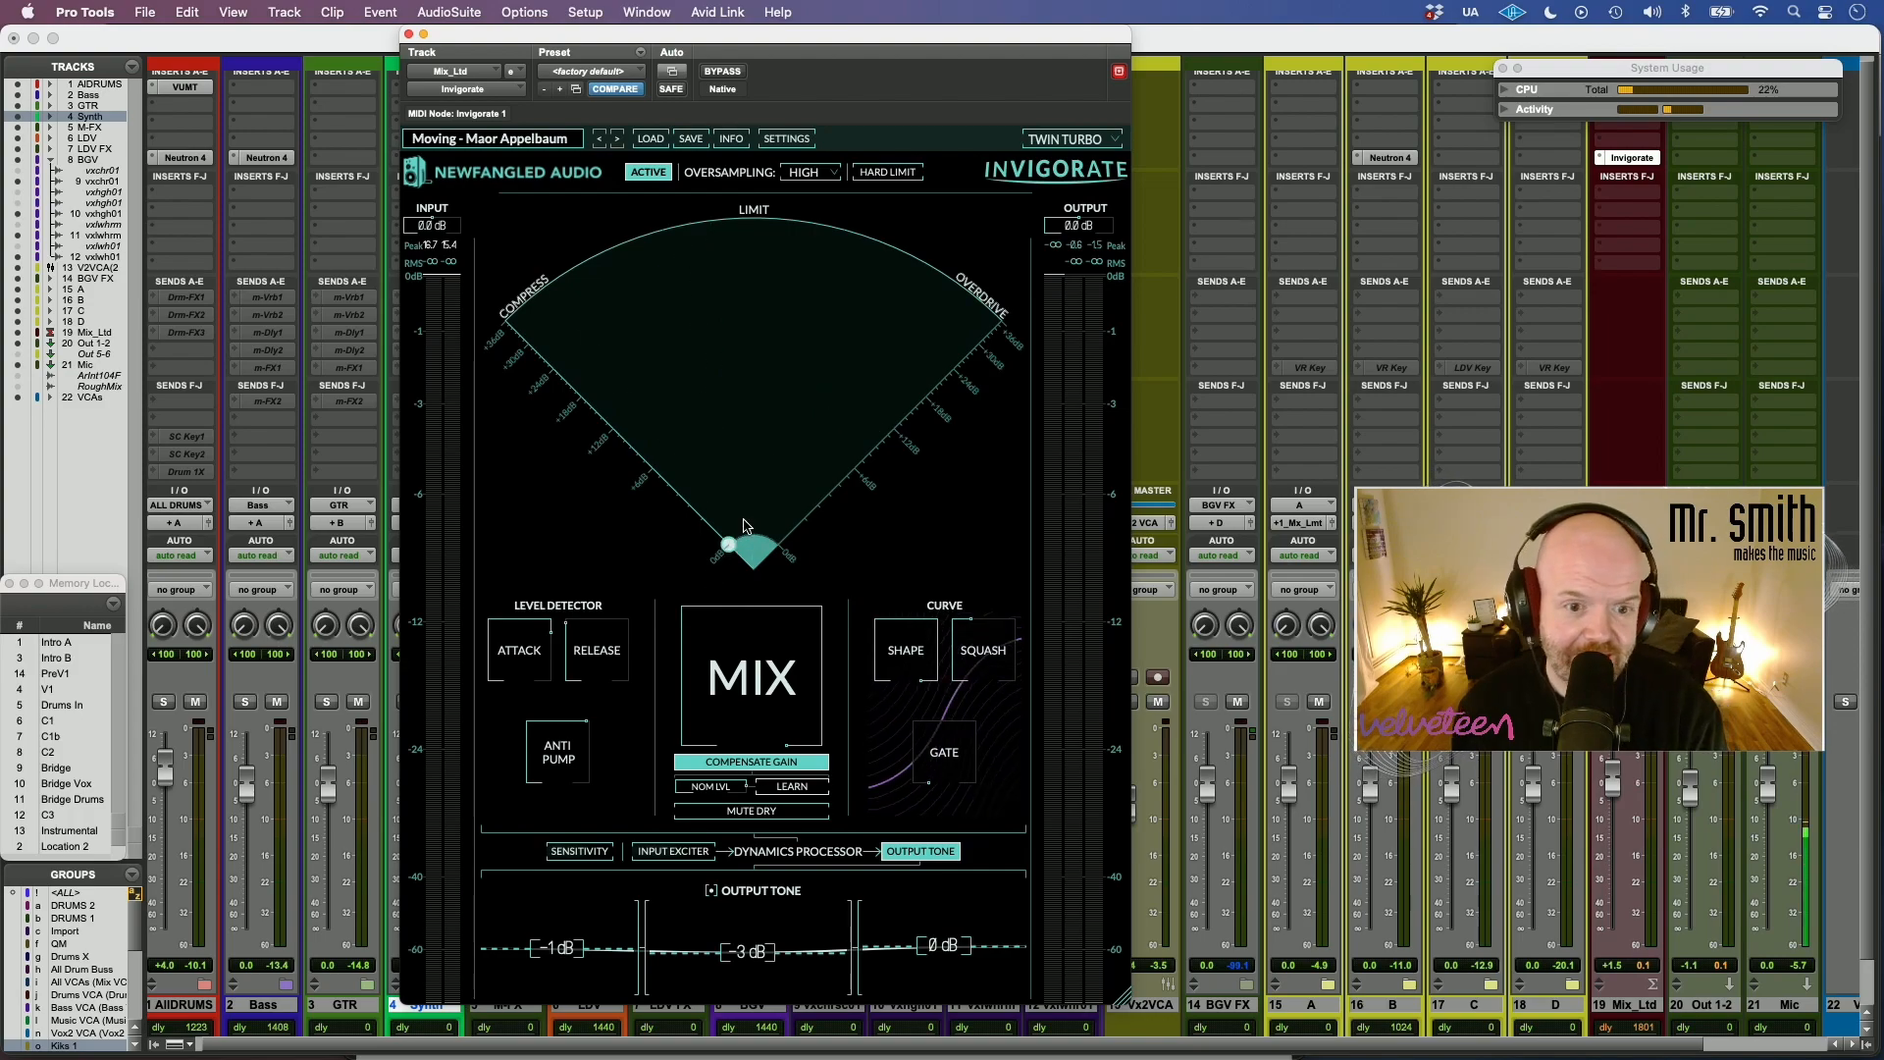
left_click(879, 174)
left_click(879, 175)
left_click(880, 174)
left_click(880, 175)
left_click(880, 175)
left_click(880, 175)
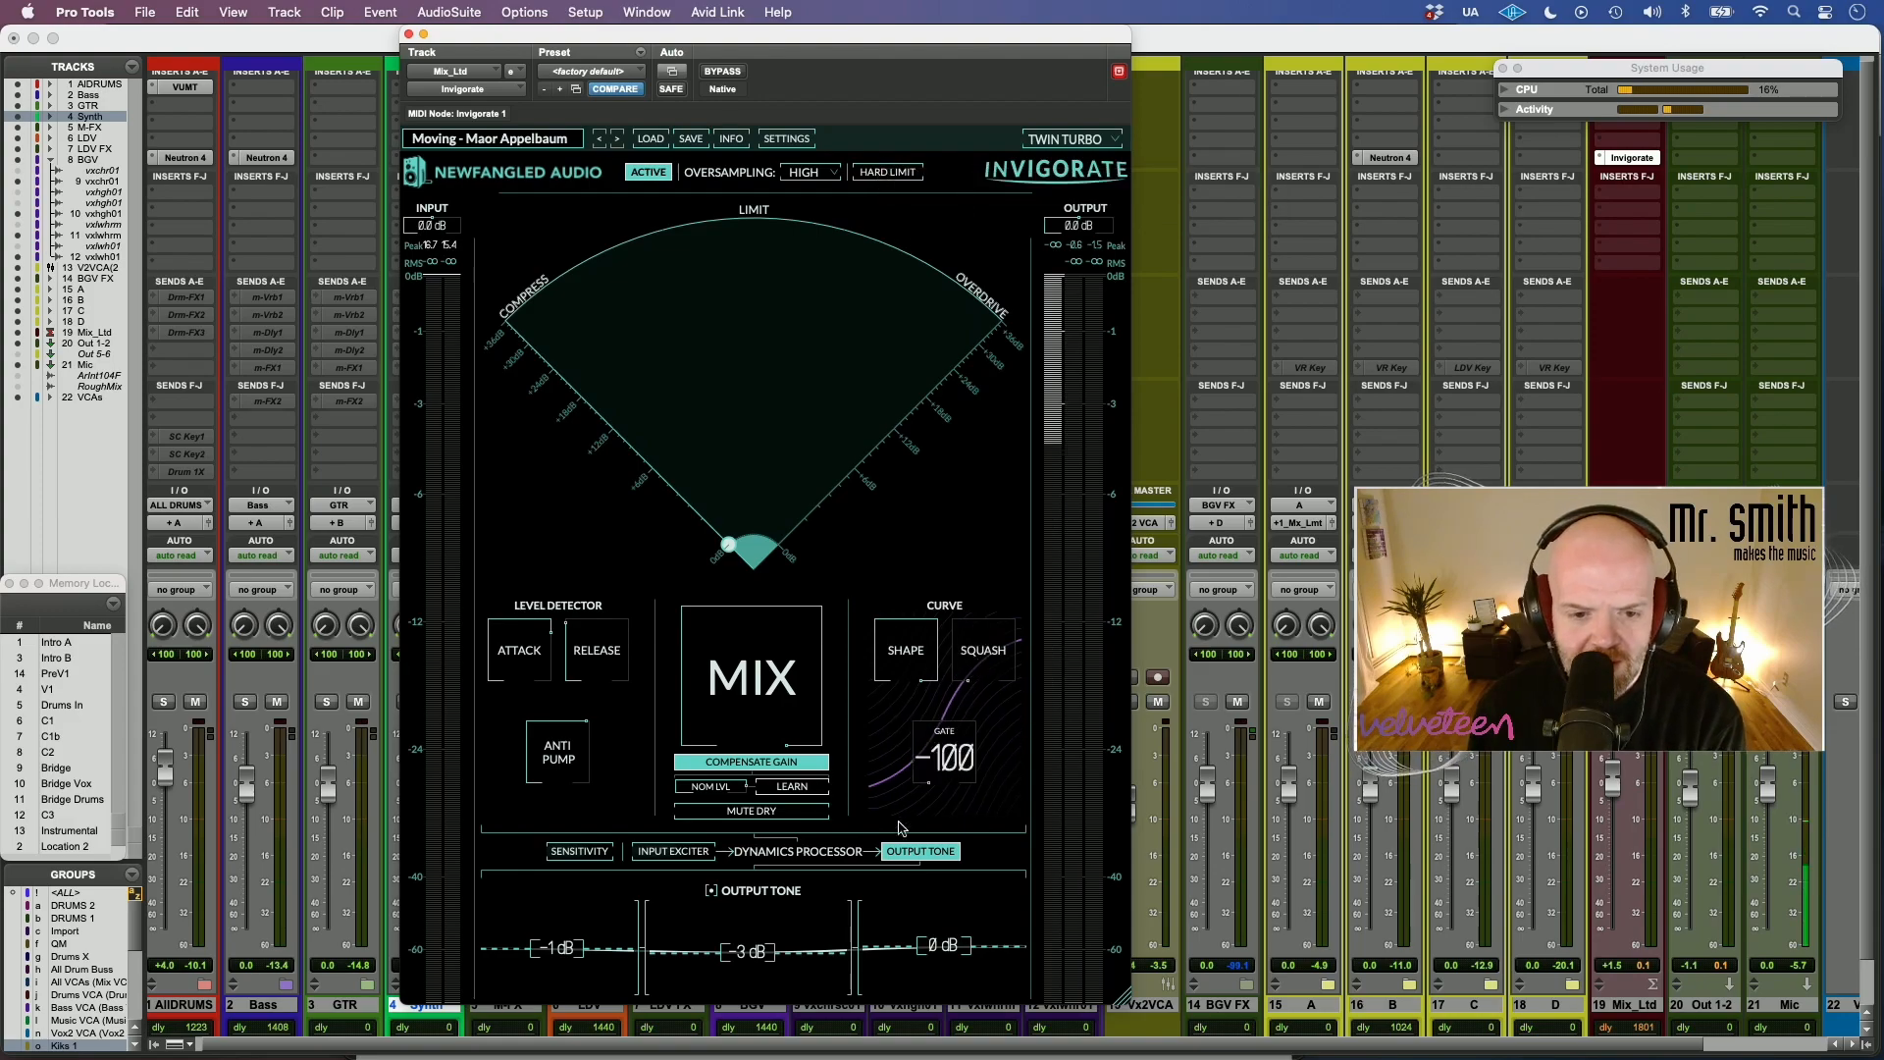
- Reduce the level detector's Anti Pump amount, and check the Release and Mix values
mouse_move(556, 761)
left_mouse_down()
mouse_move(543, 788)
mouse_move(538, 761)
left_mouse_up()
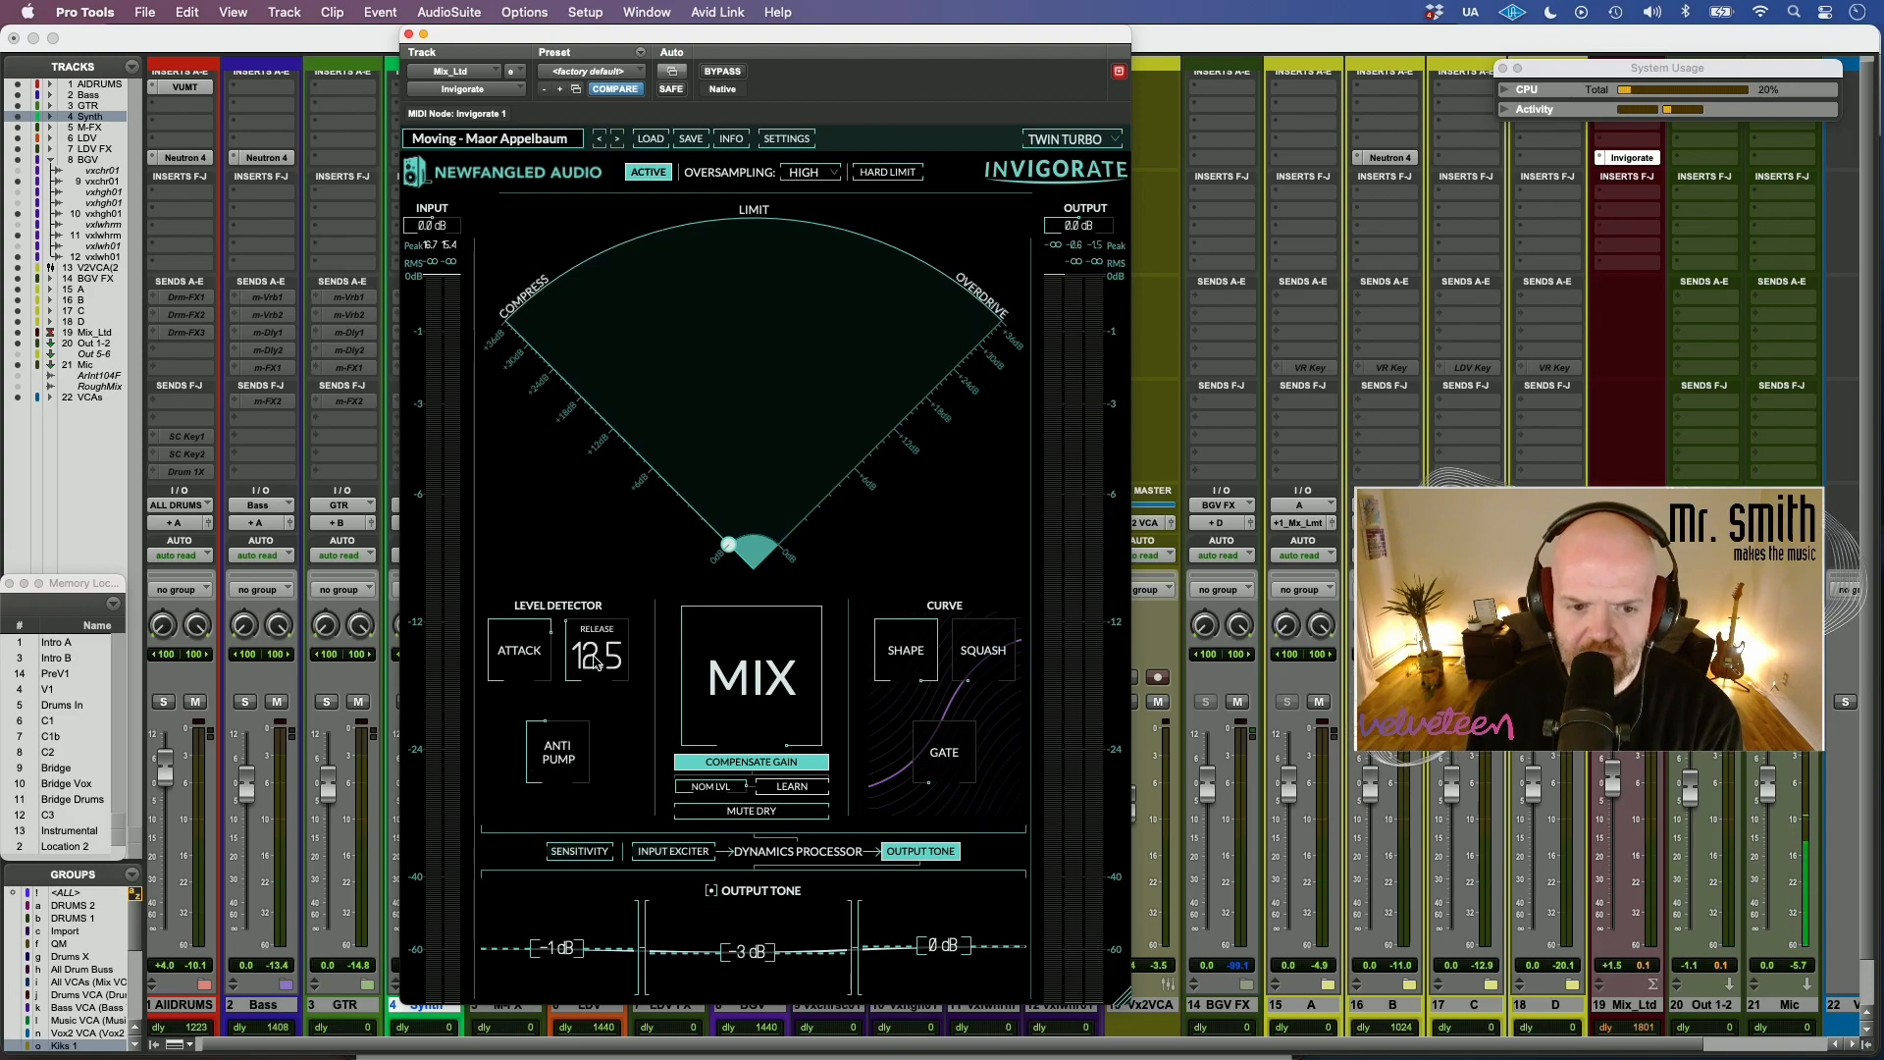
mouse_move(572, 643)
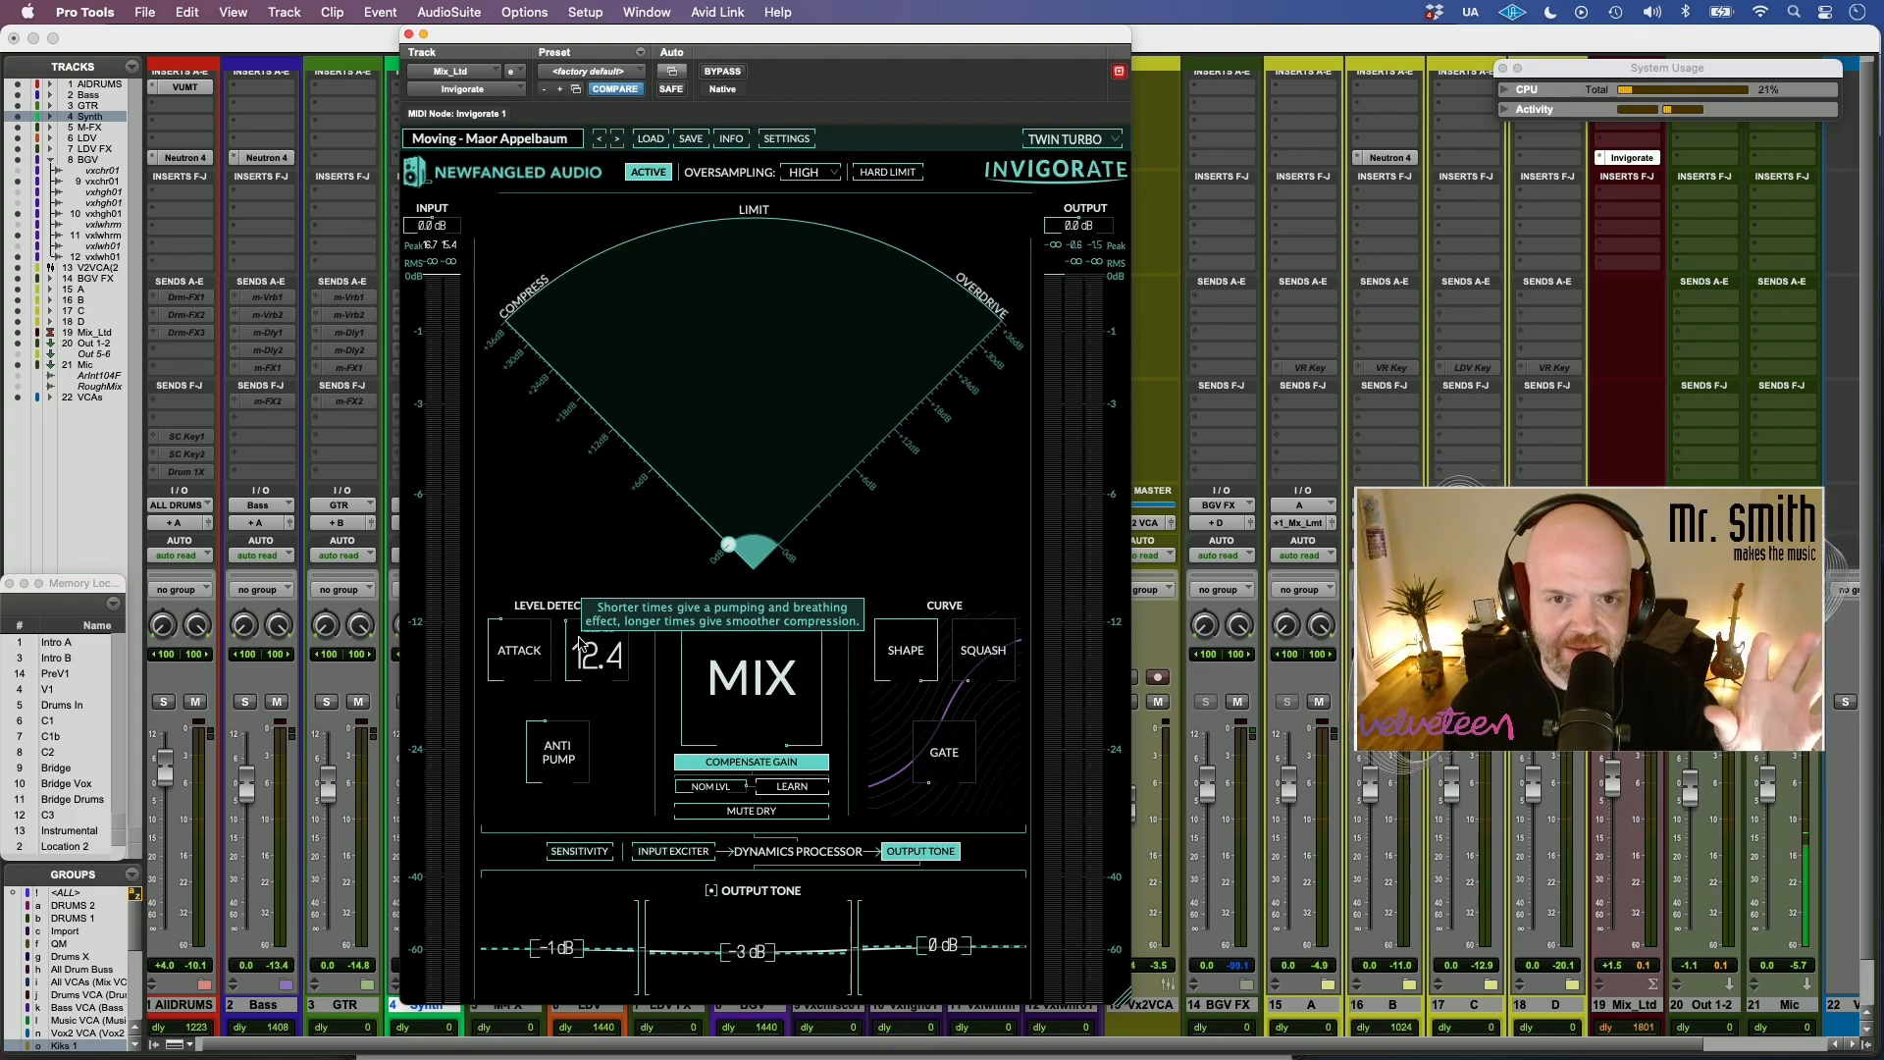
mouse_move(768, 679)
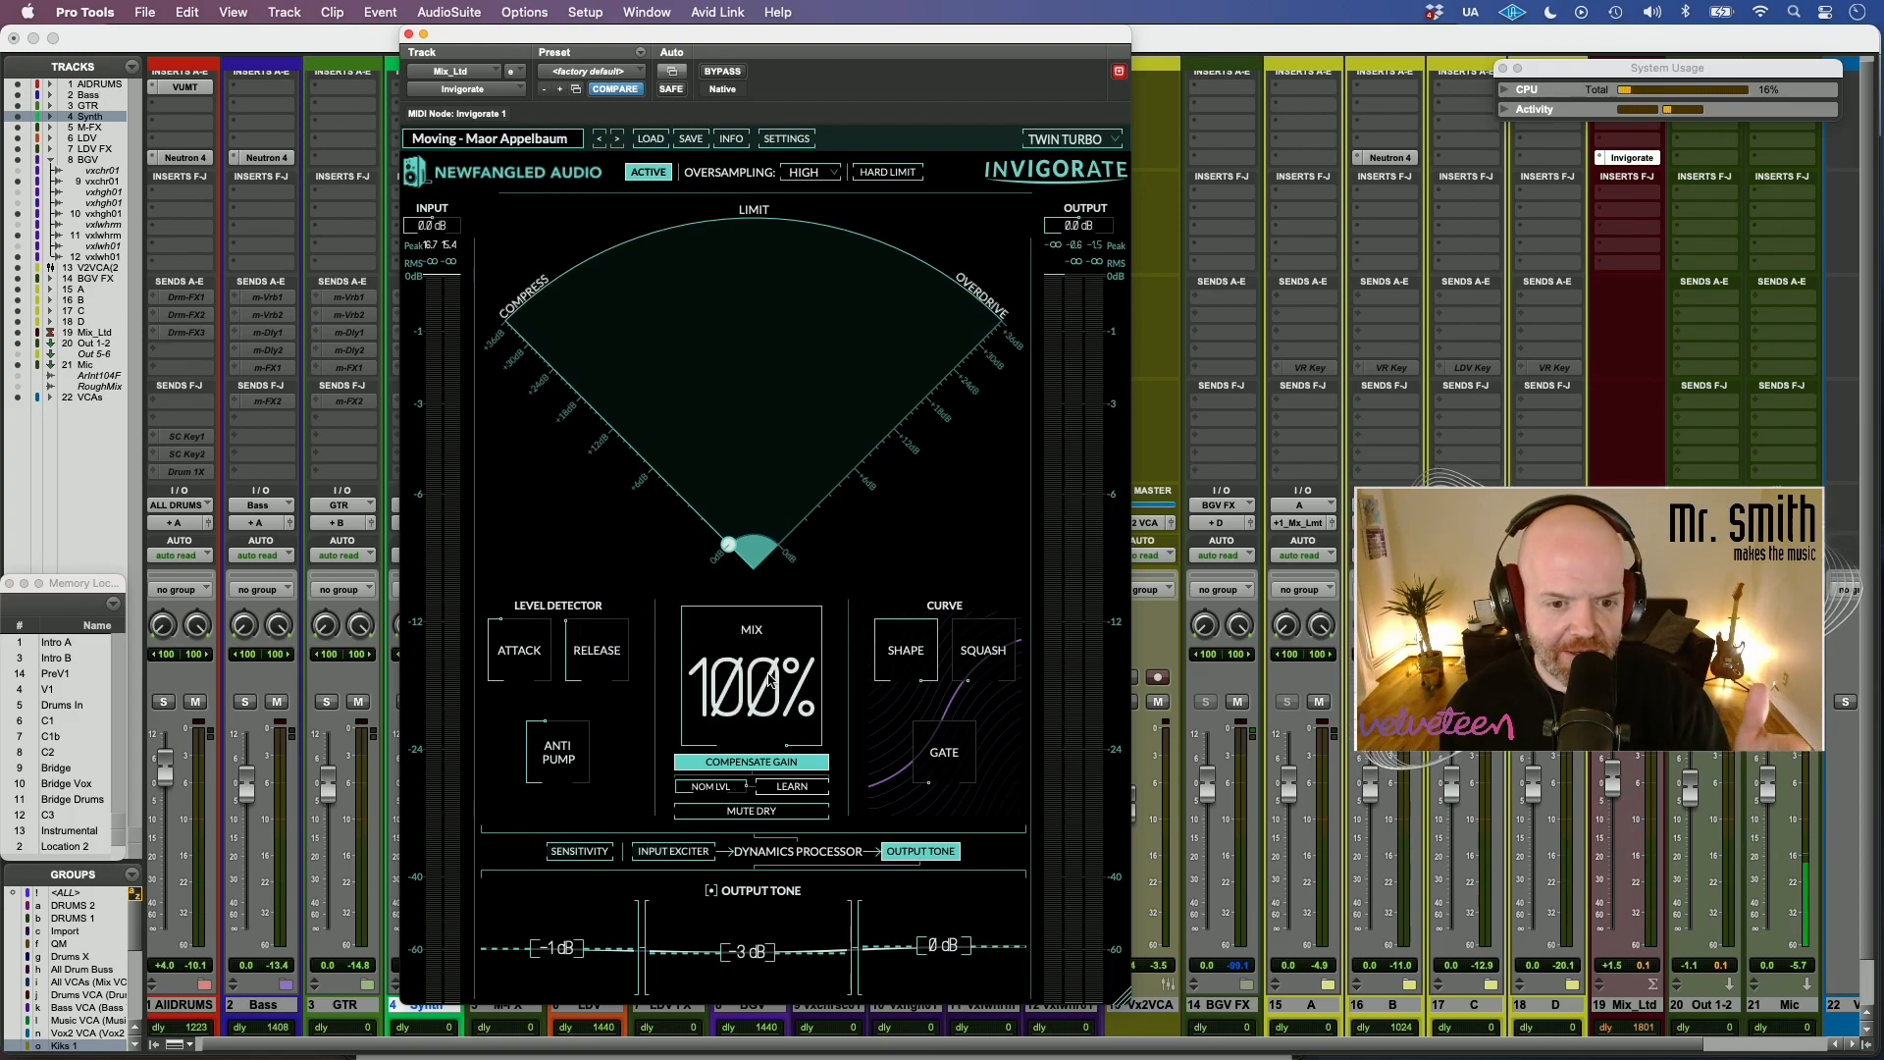